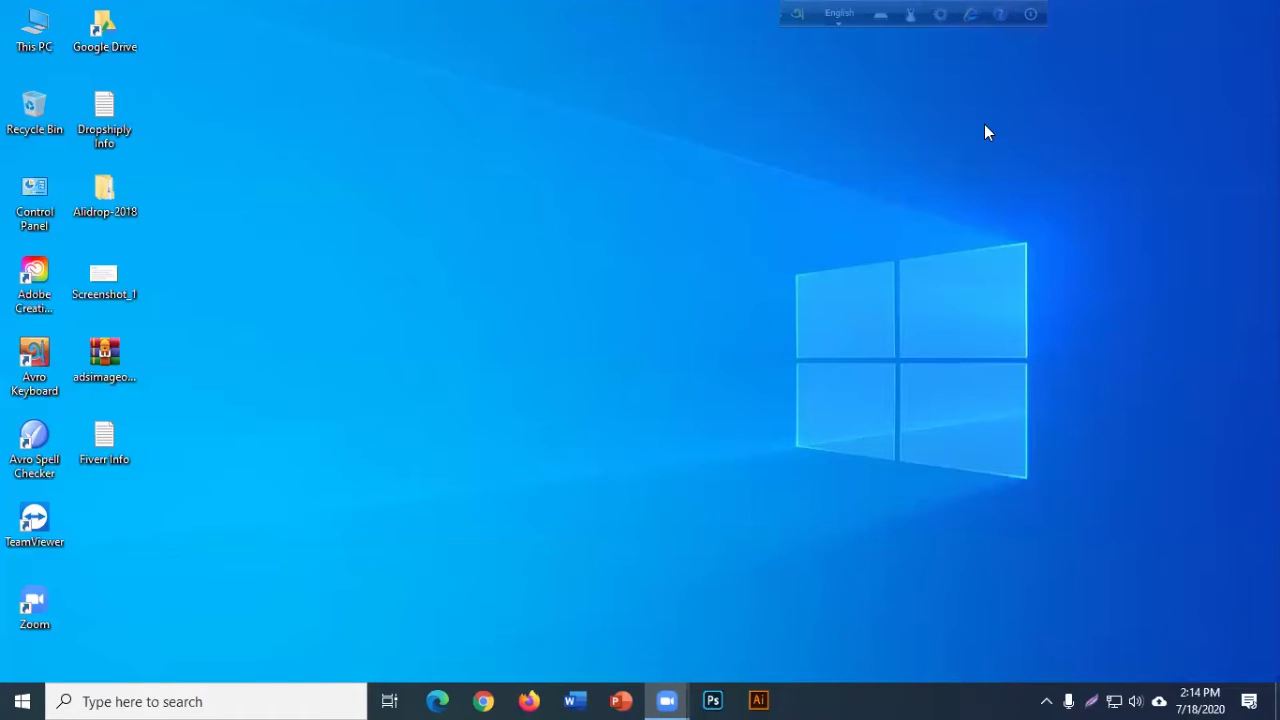
Launch Illustrator and create a 3.5 × 2 in document with 0.125 in bleed
click(761, 701)
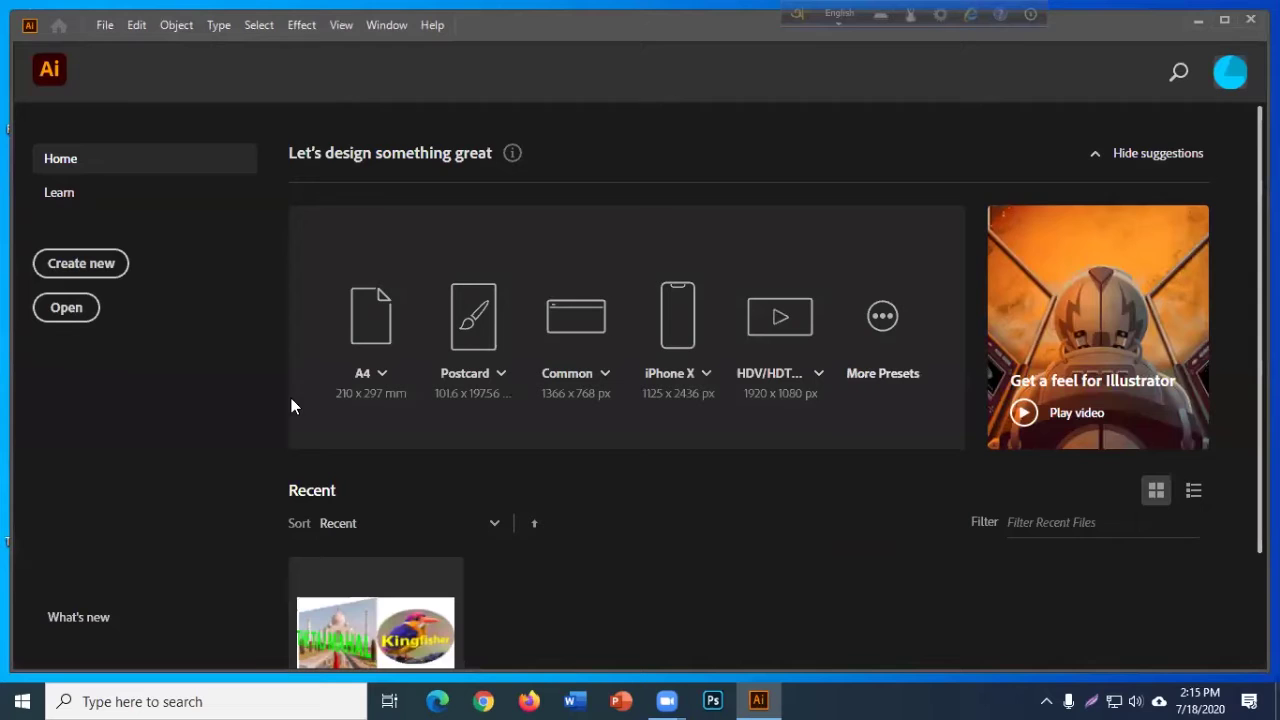
click(88, 260)
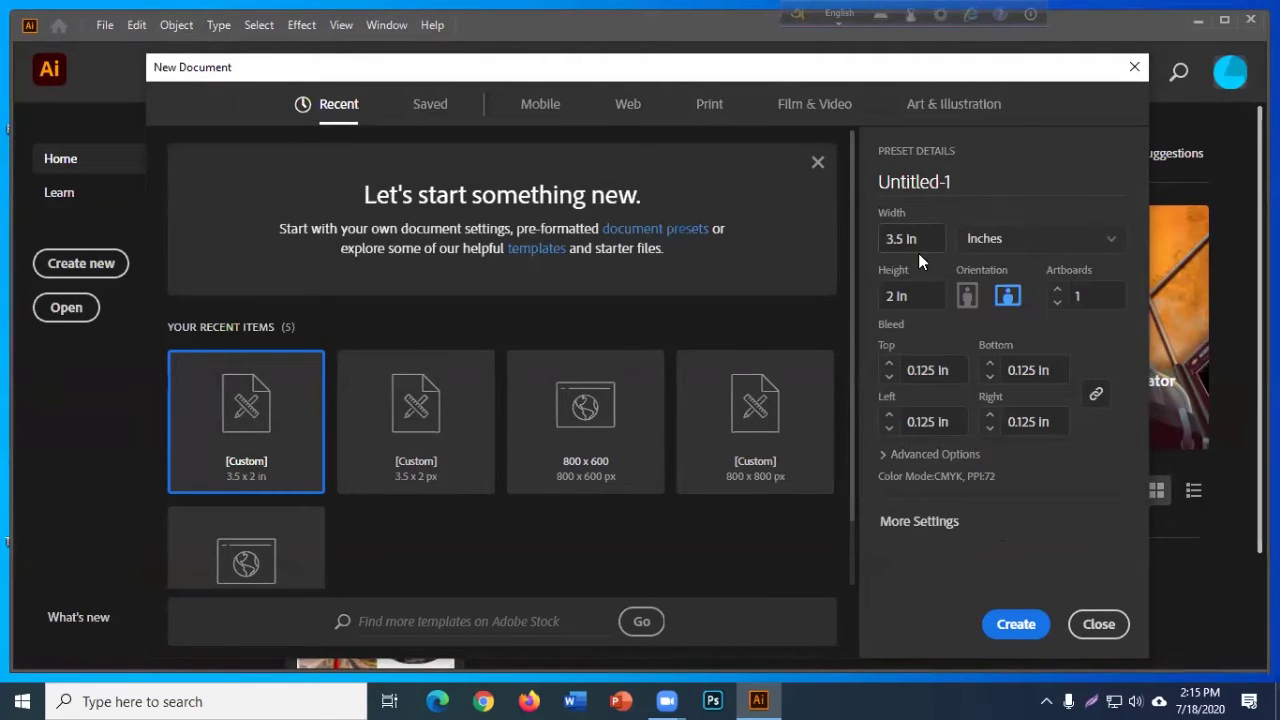
click(1022, 632)
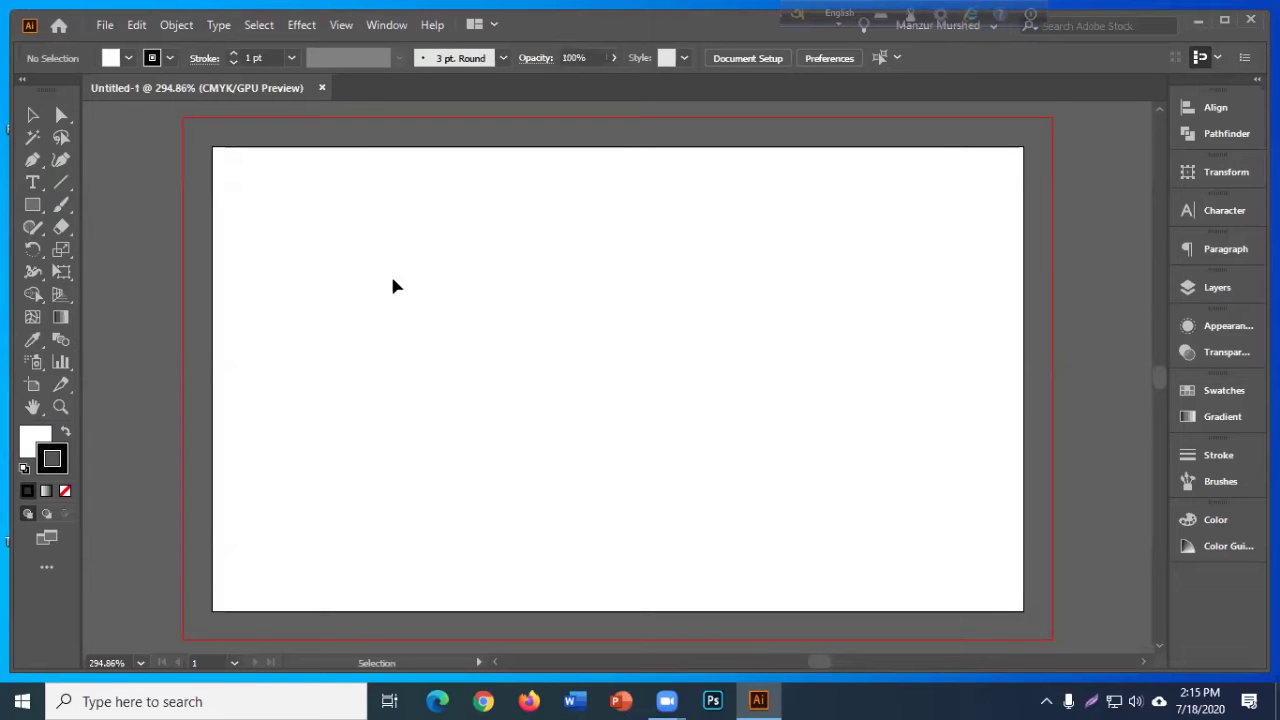
click(32, 204)
Draw a 0.125 × 0.125 in square near the artboard's top-left using the Rectangle dialog
click(376, 233)
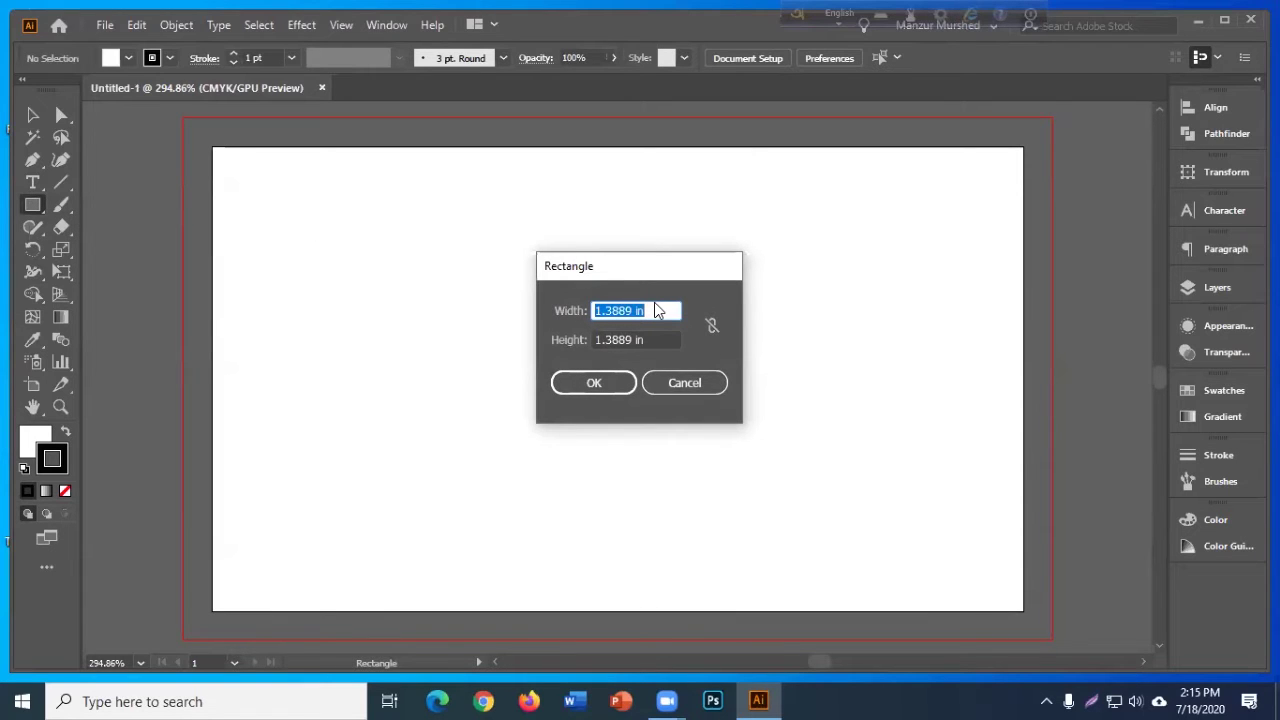
text(1)
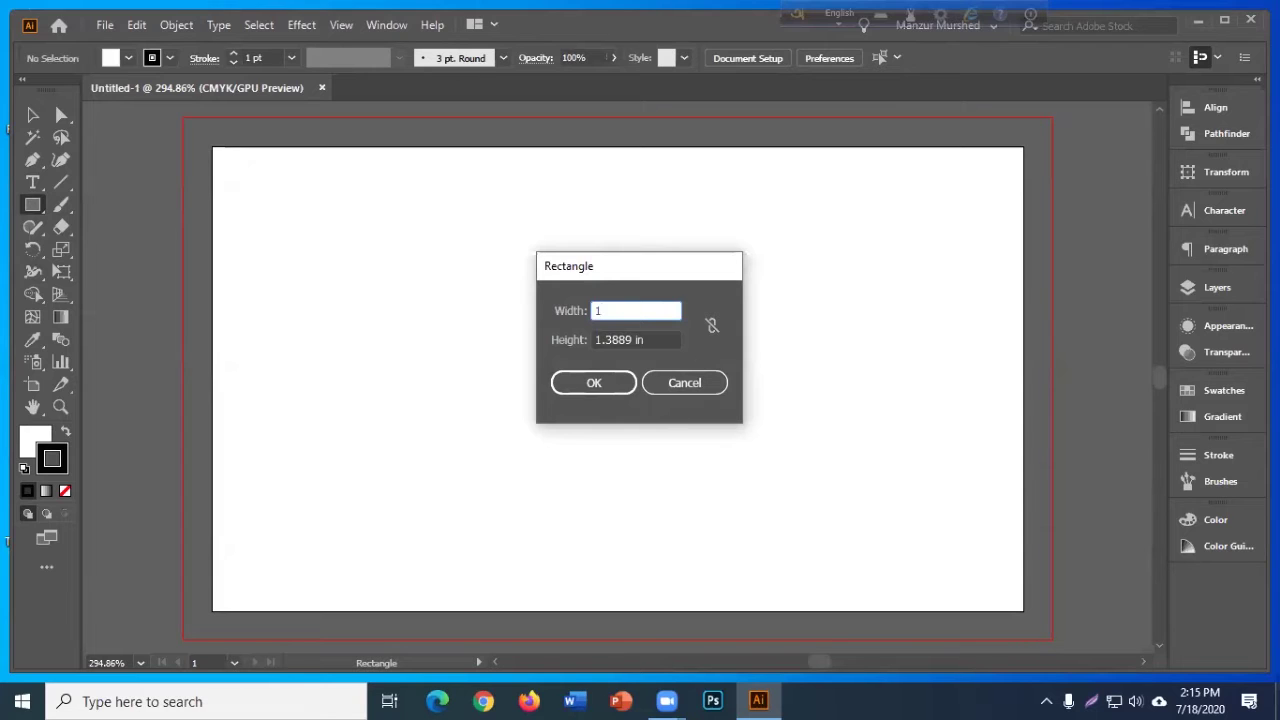
key(BackSpace)
text(.125)
click(630, 340)
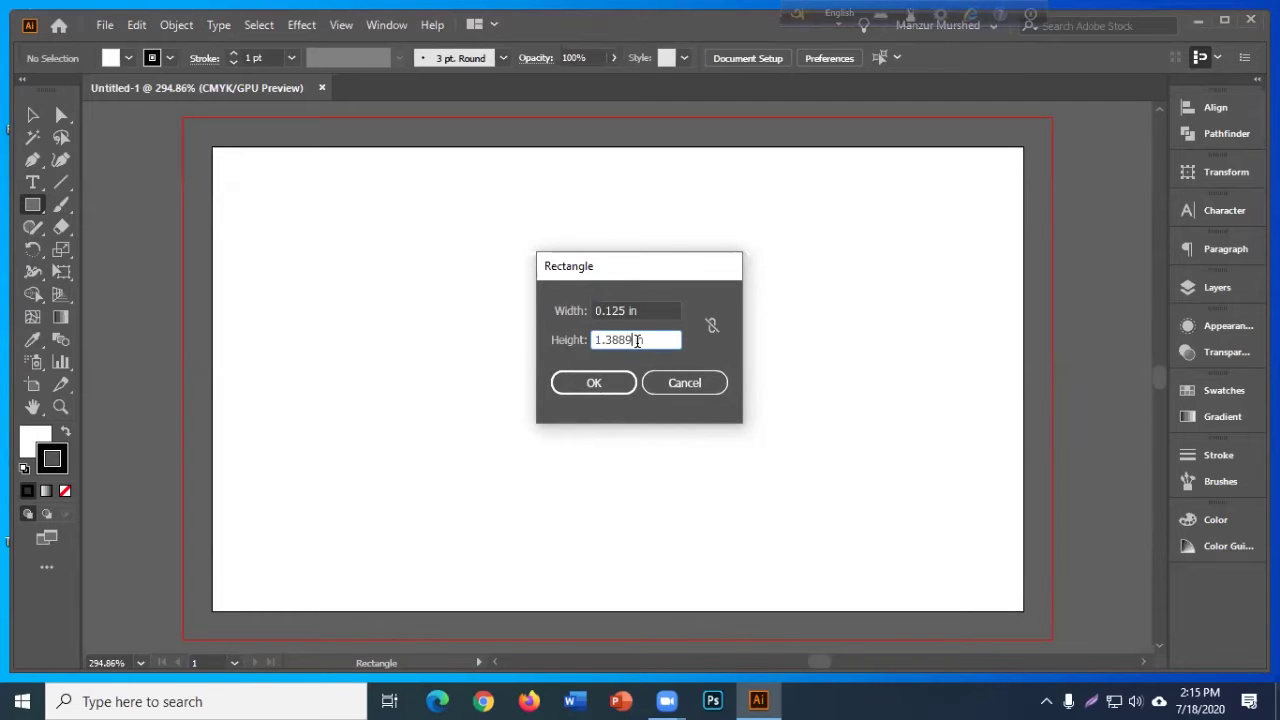
double_click(619, 340)
text(.125)
click(593, 377)
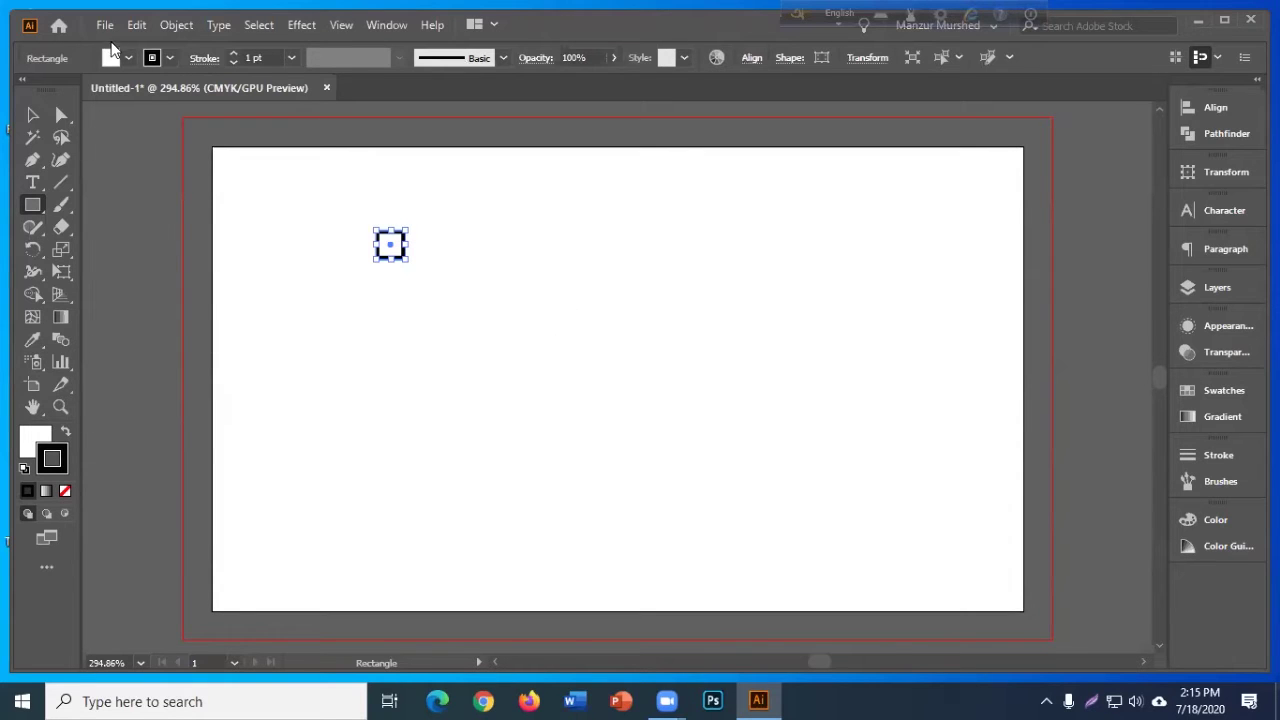
Give the small square a red fill and no stroke
click(129, 58)
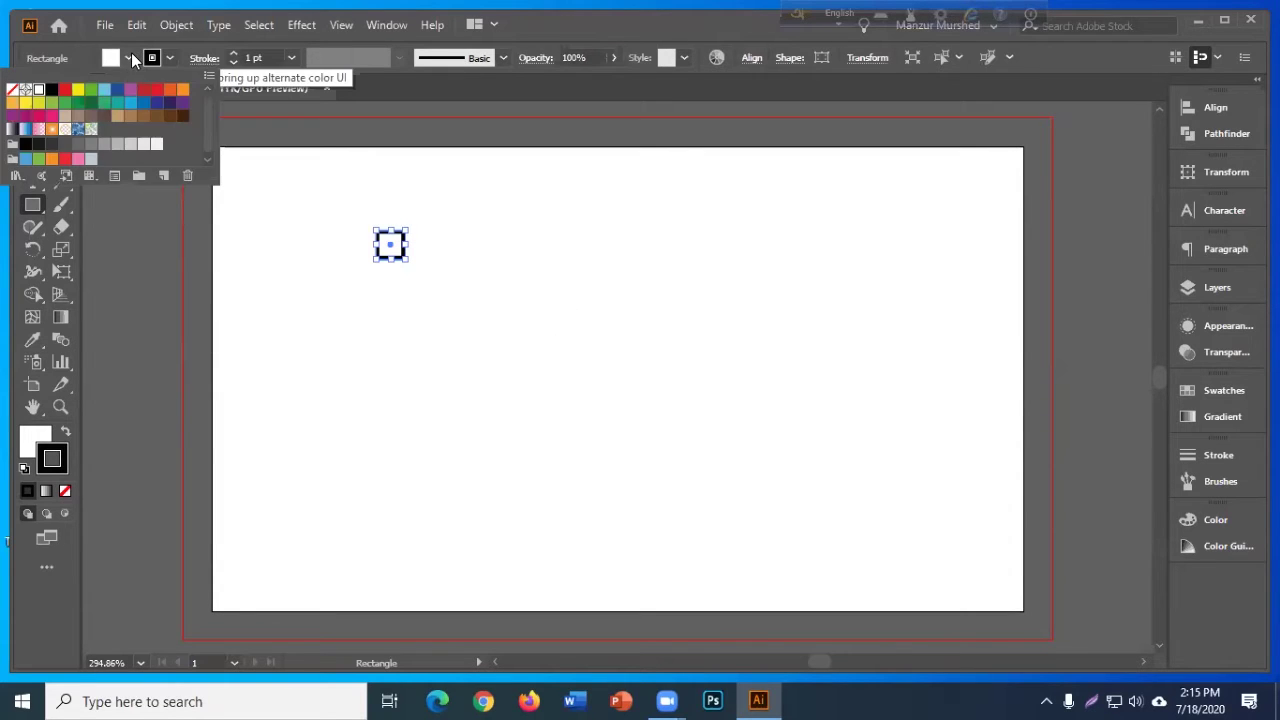
click(156, 89)
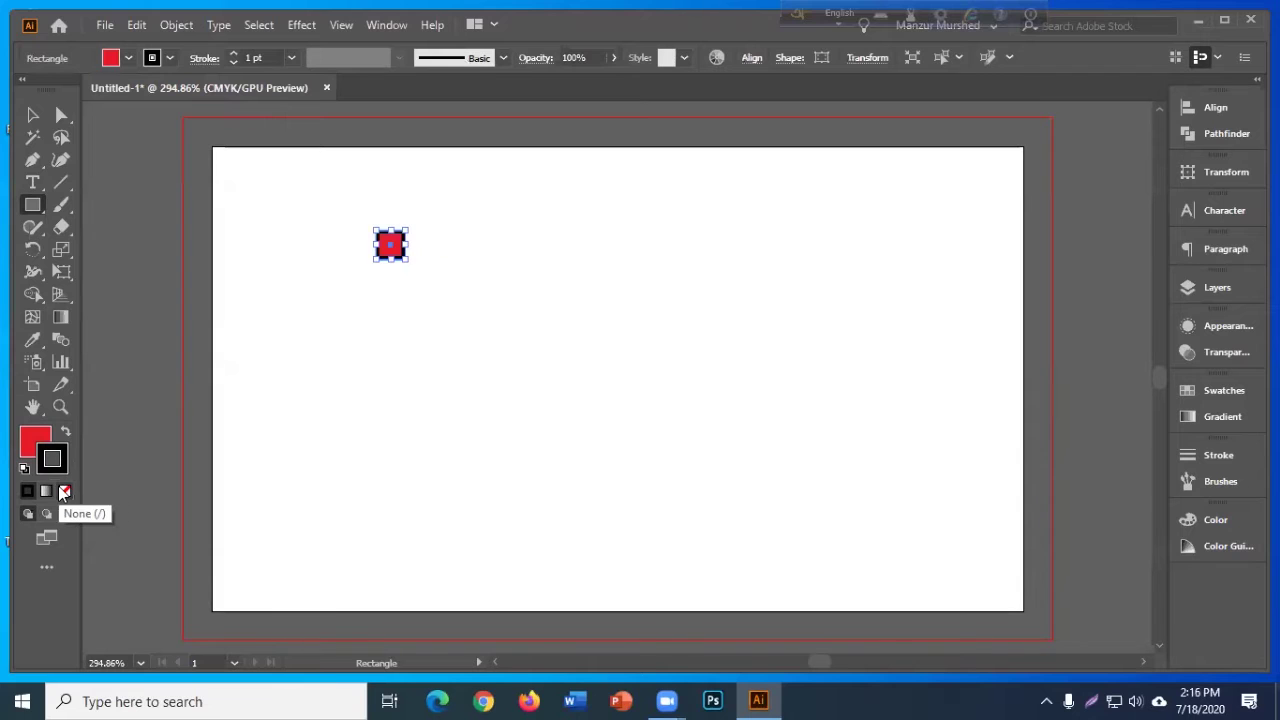
click(65, 491)
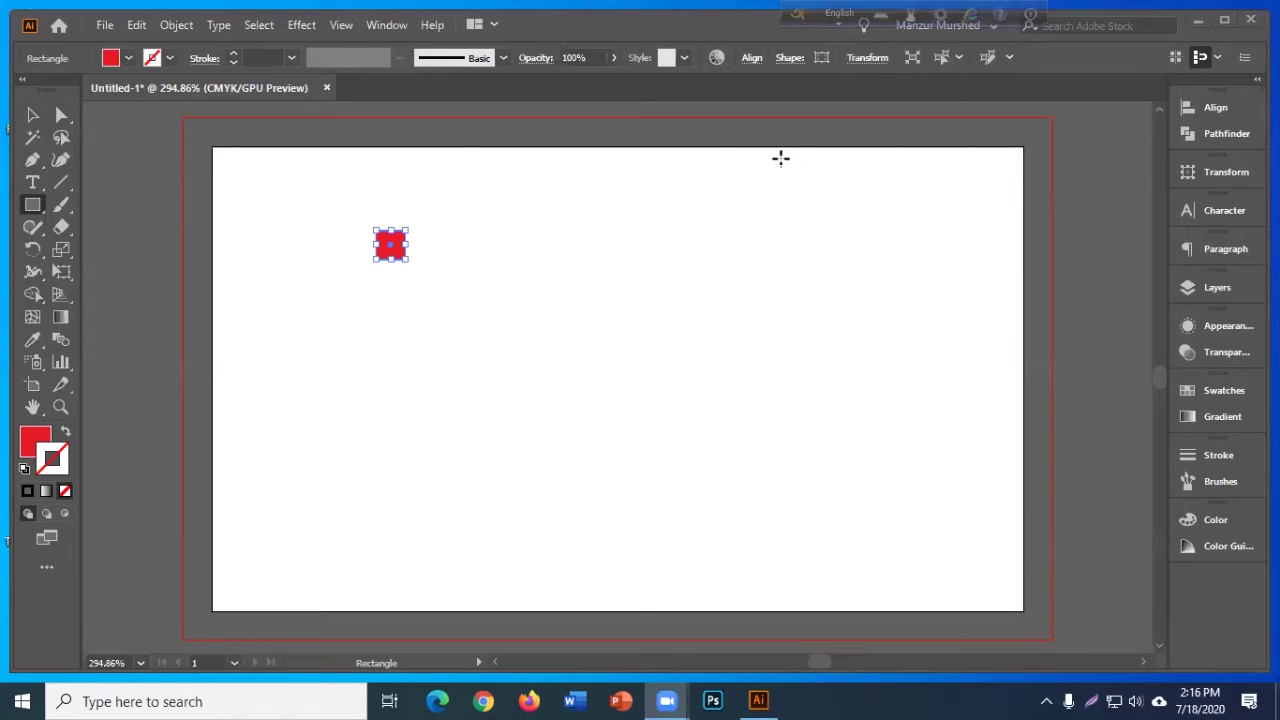
click(30, 114)
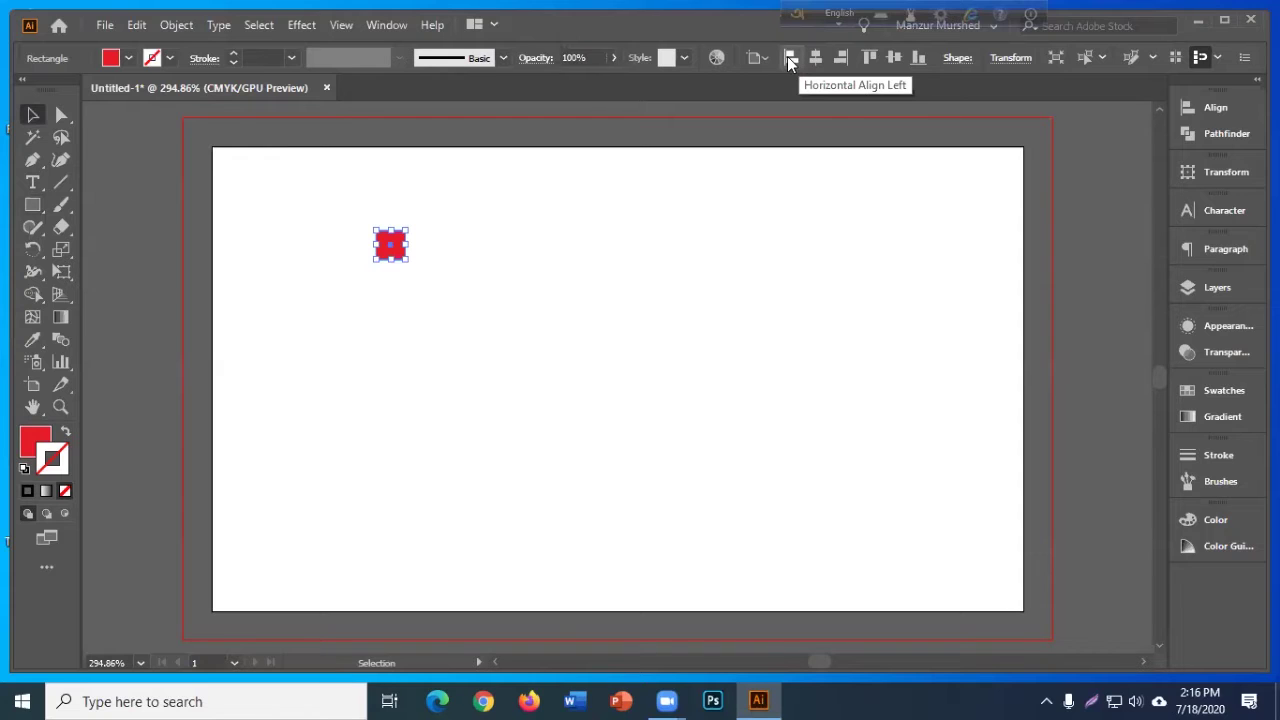
Align the red square to the artboard's top-left corner, undoing an accidental rotation
click(789, 58)
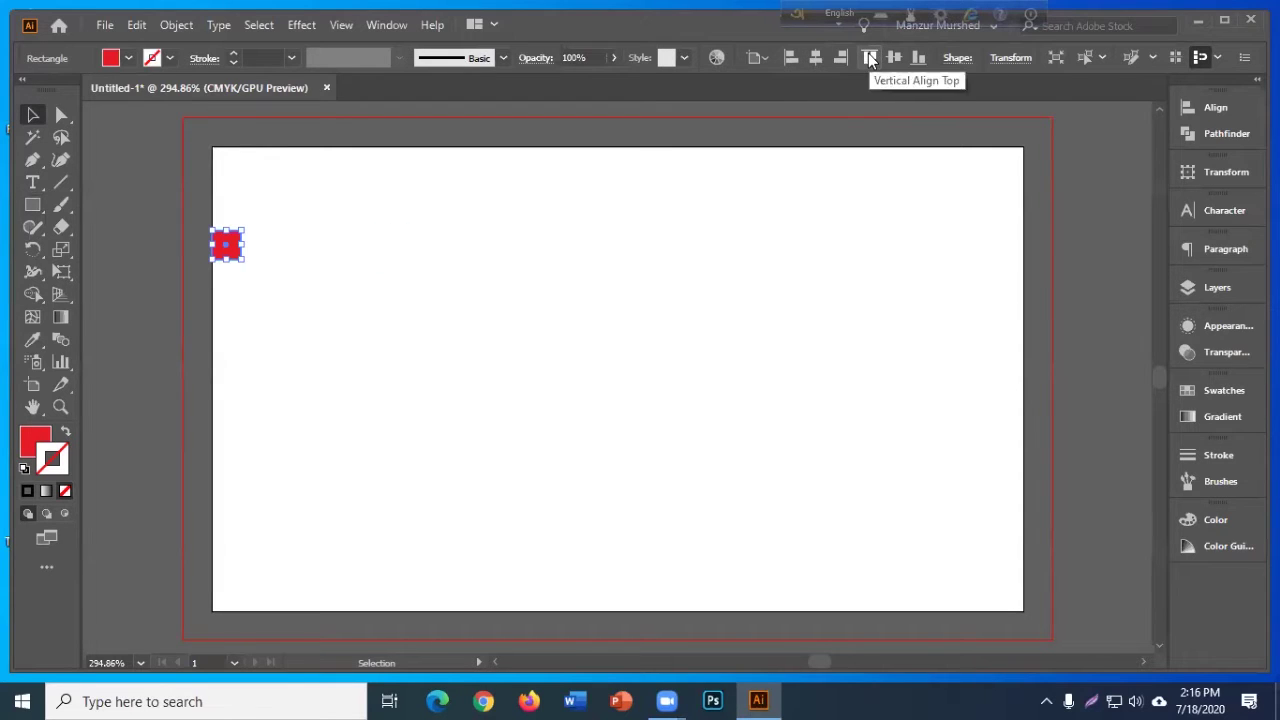
click(869, 58)
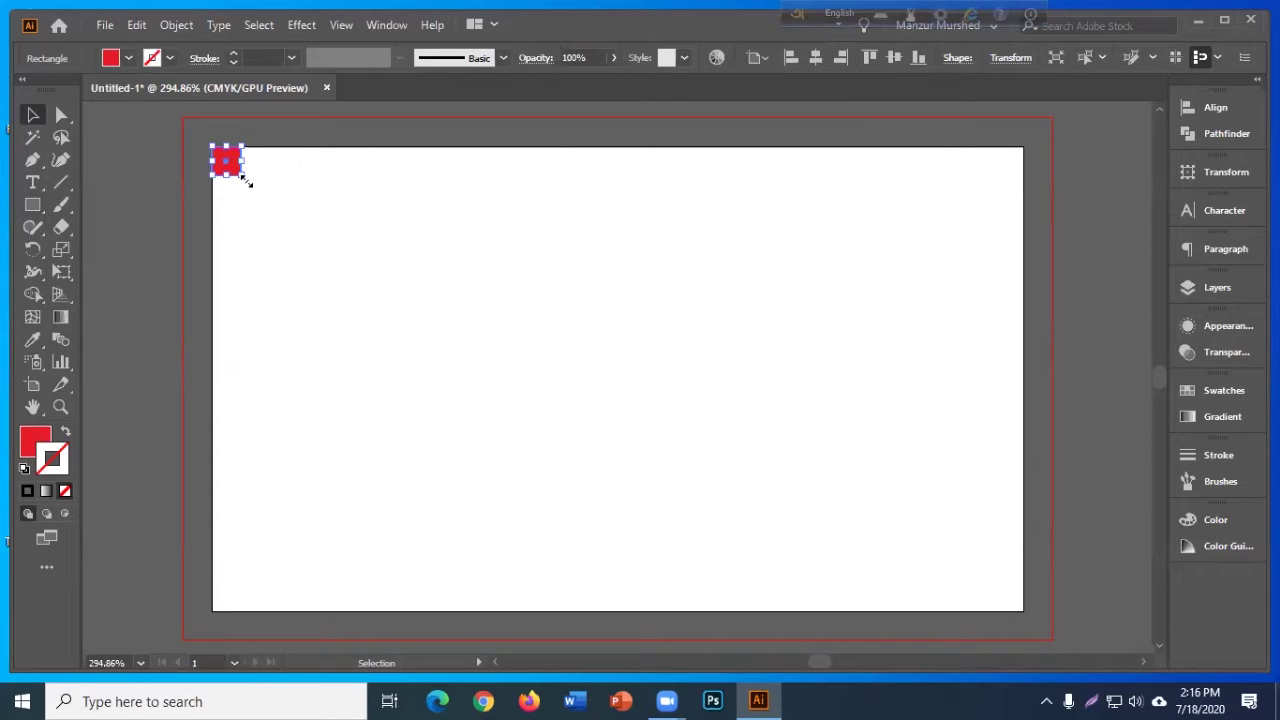
drag(240, 172, 551, 349)
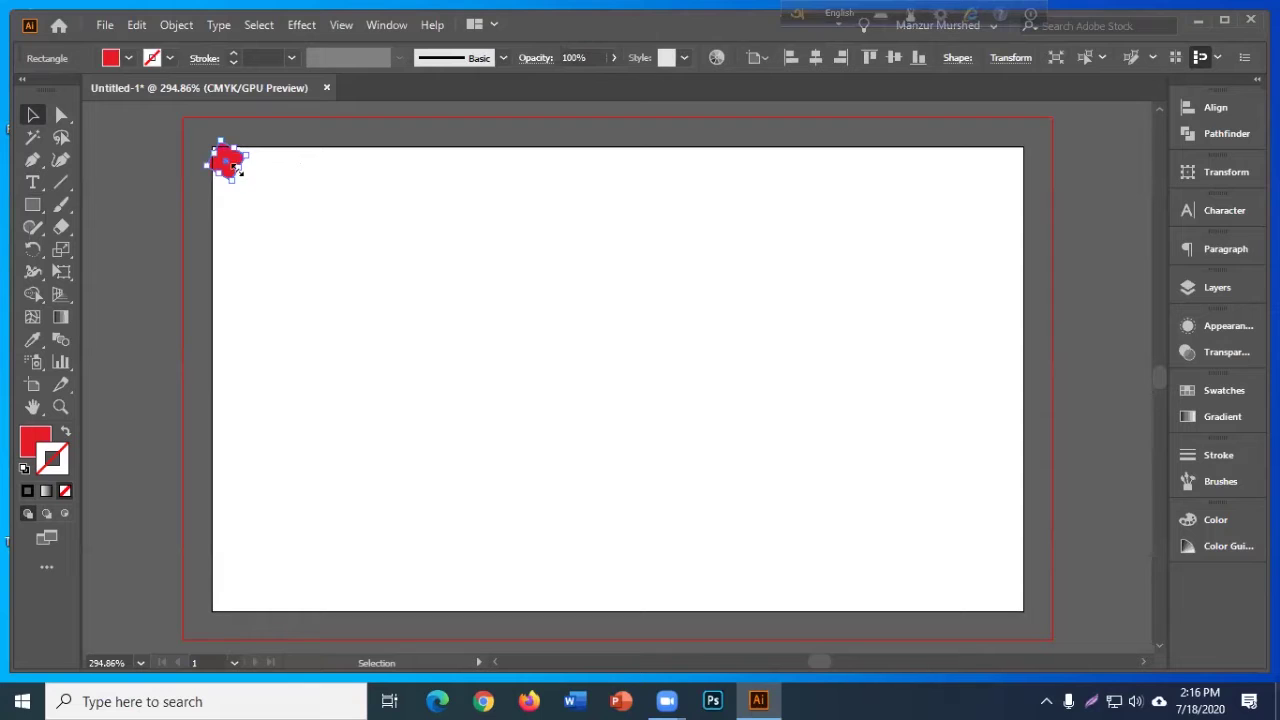
key(ctrl+z)
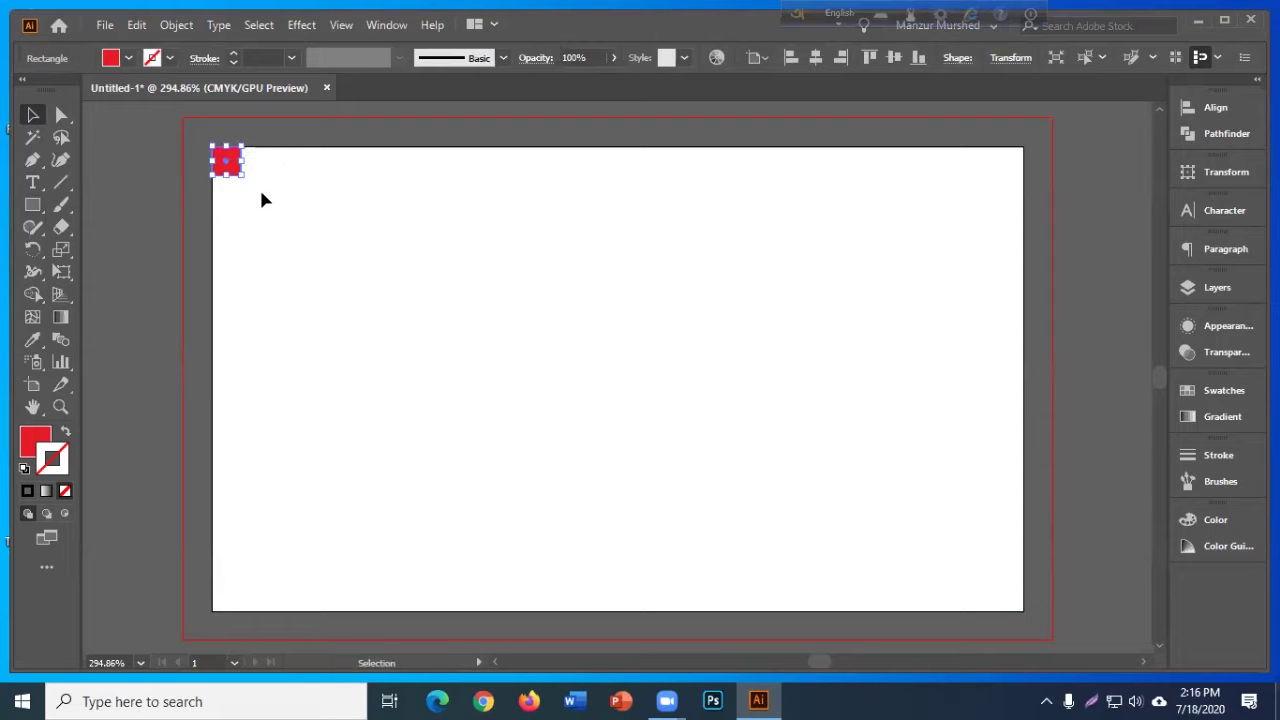
Alt-drag a copy of the square and align it to the bottom-right corner
click(221, 165)
drag(221, 165, 808, 467)
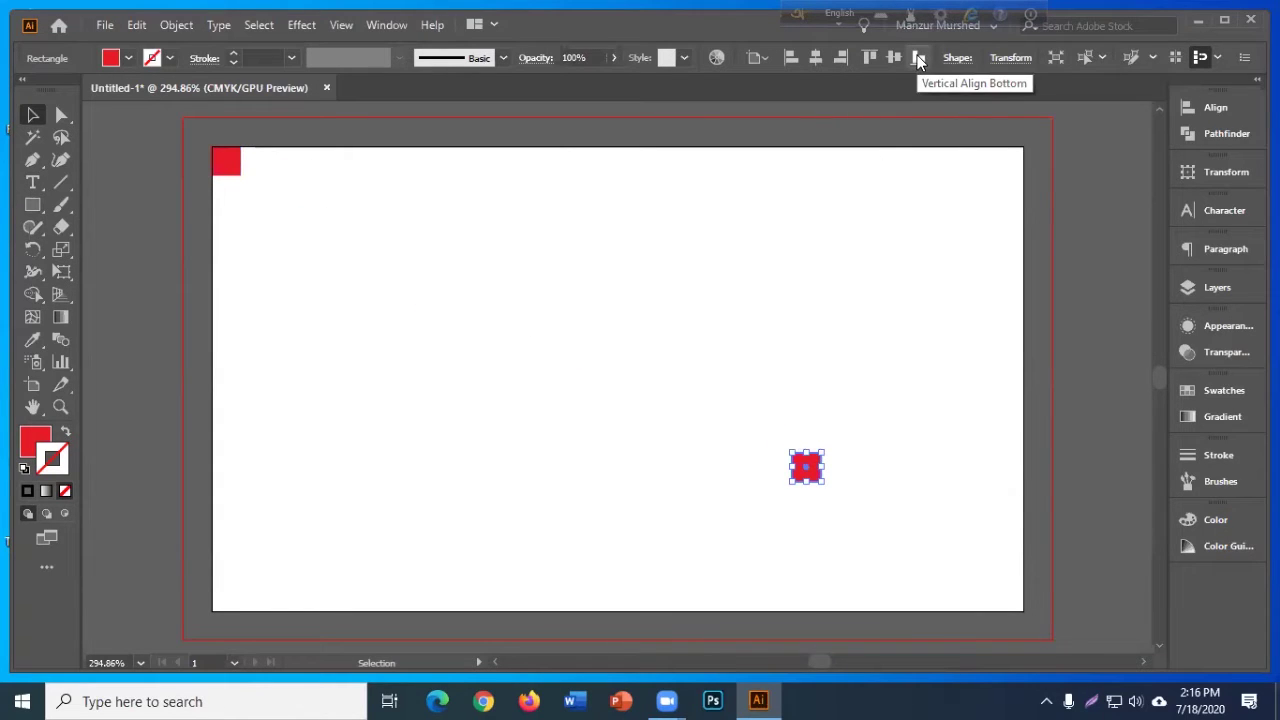
click(919, 58)
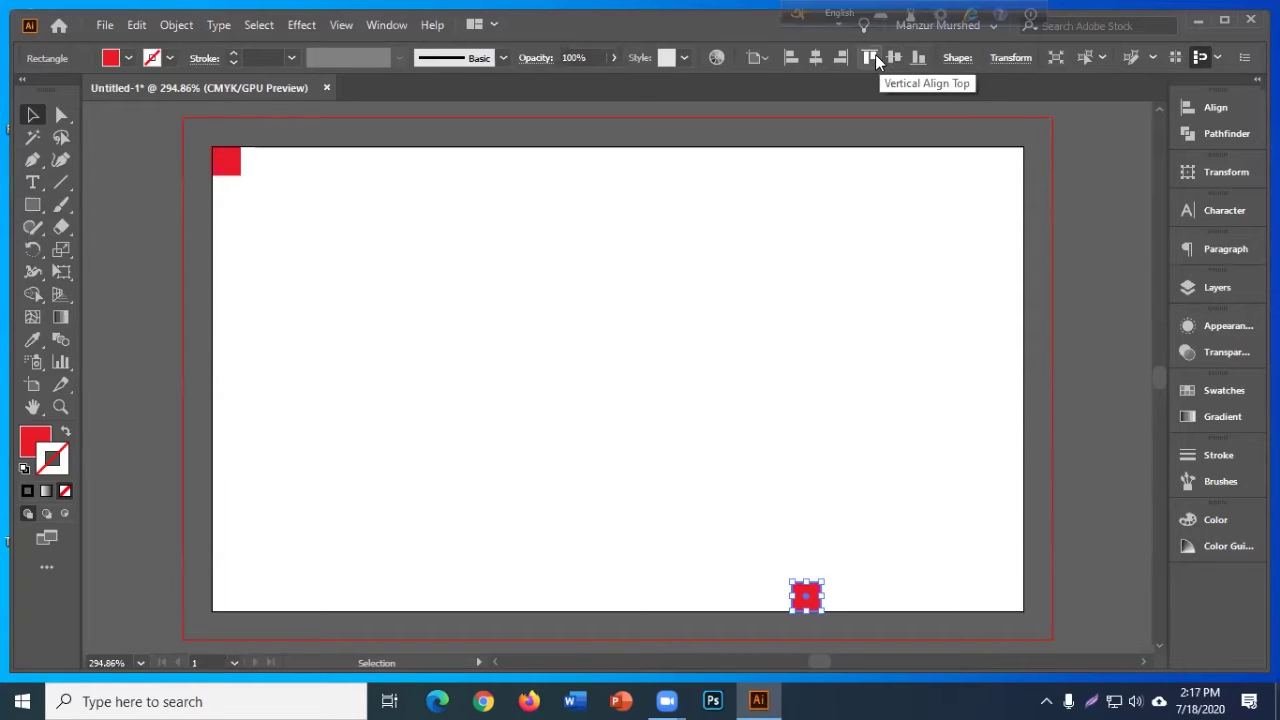
click(843, 60)
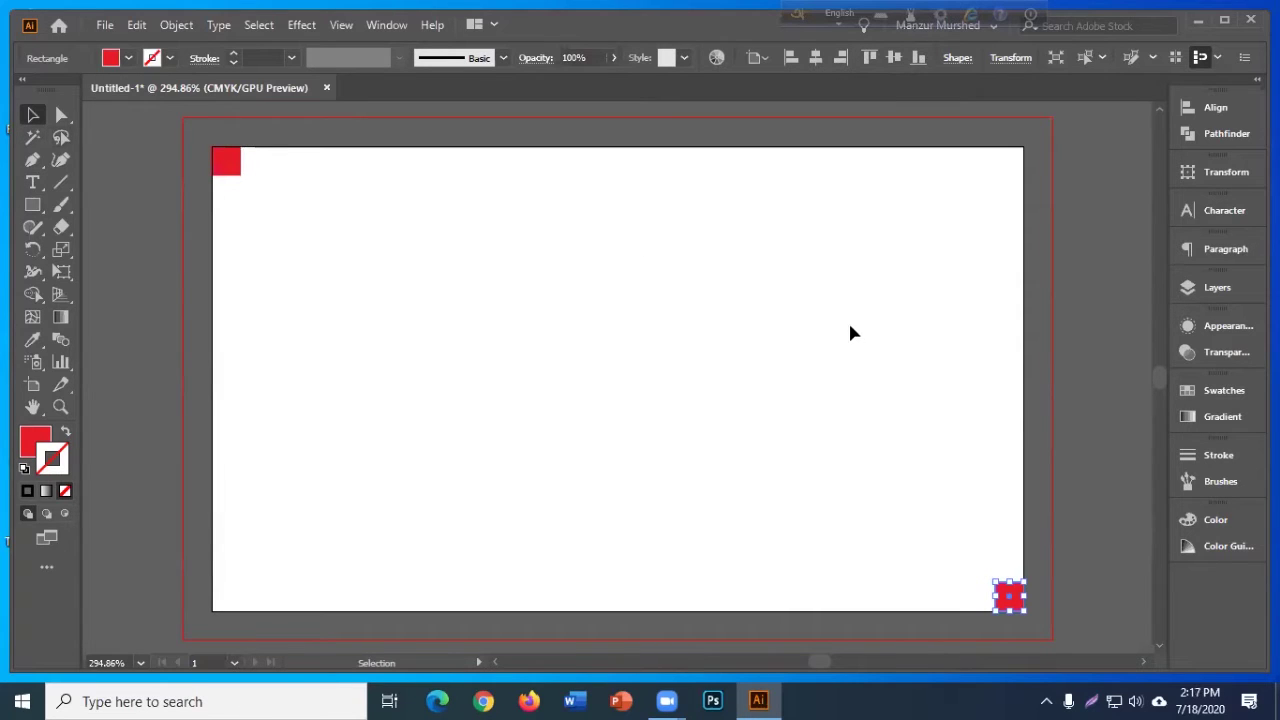
click(1090, 343)
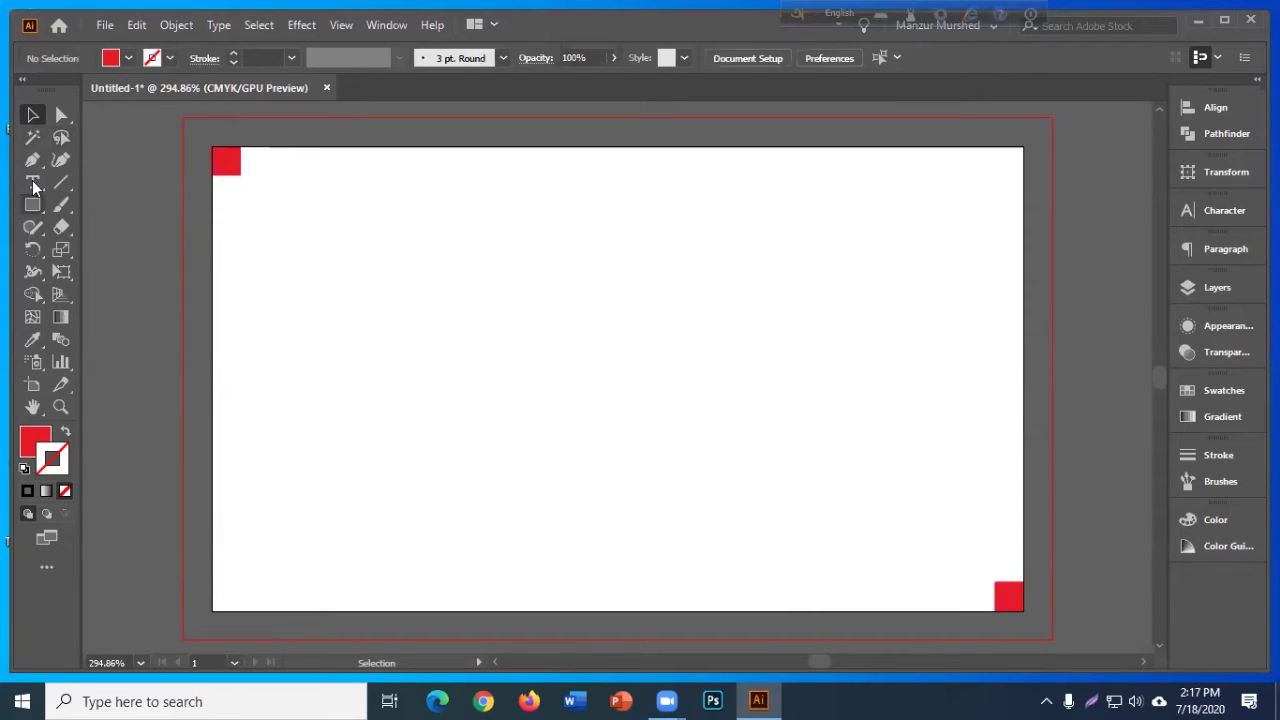
Show rulers and place a vertical guide at the top-left square's inner edge
key(ctrl)
key(ctrl+r)
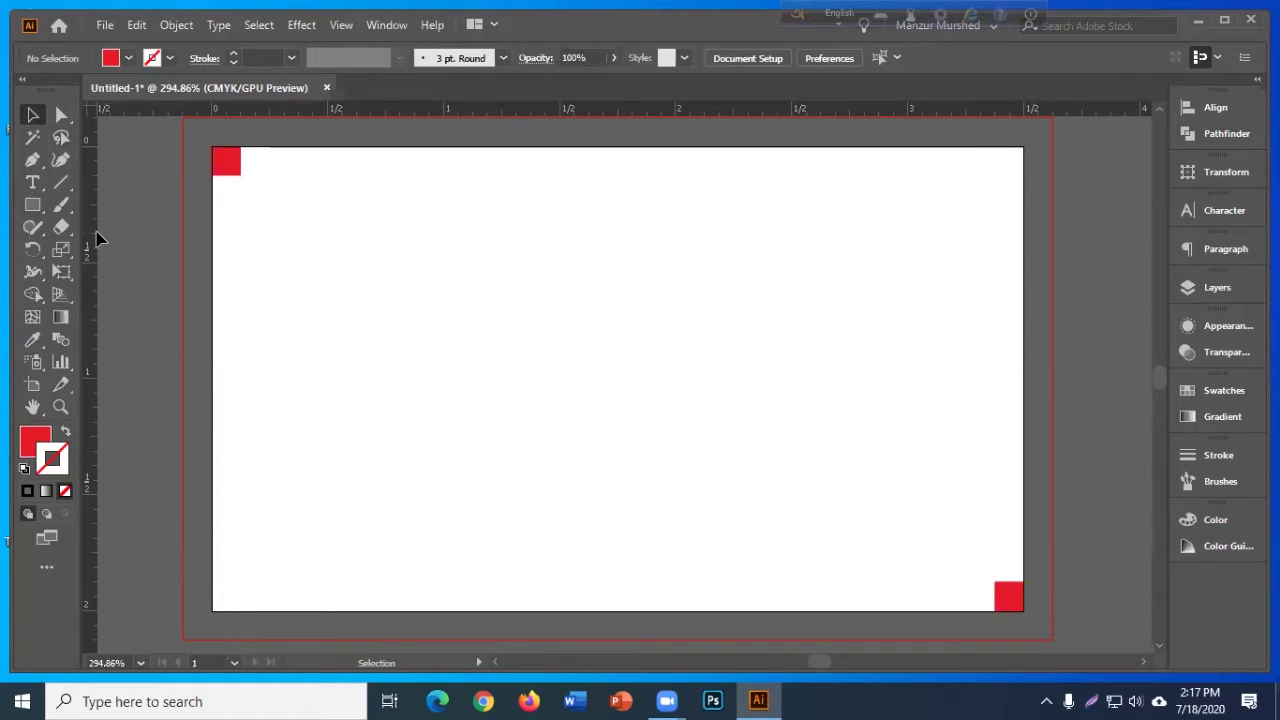
drag(90, 249, 240, 278)
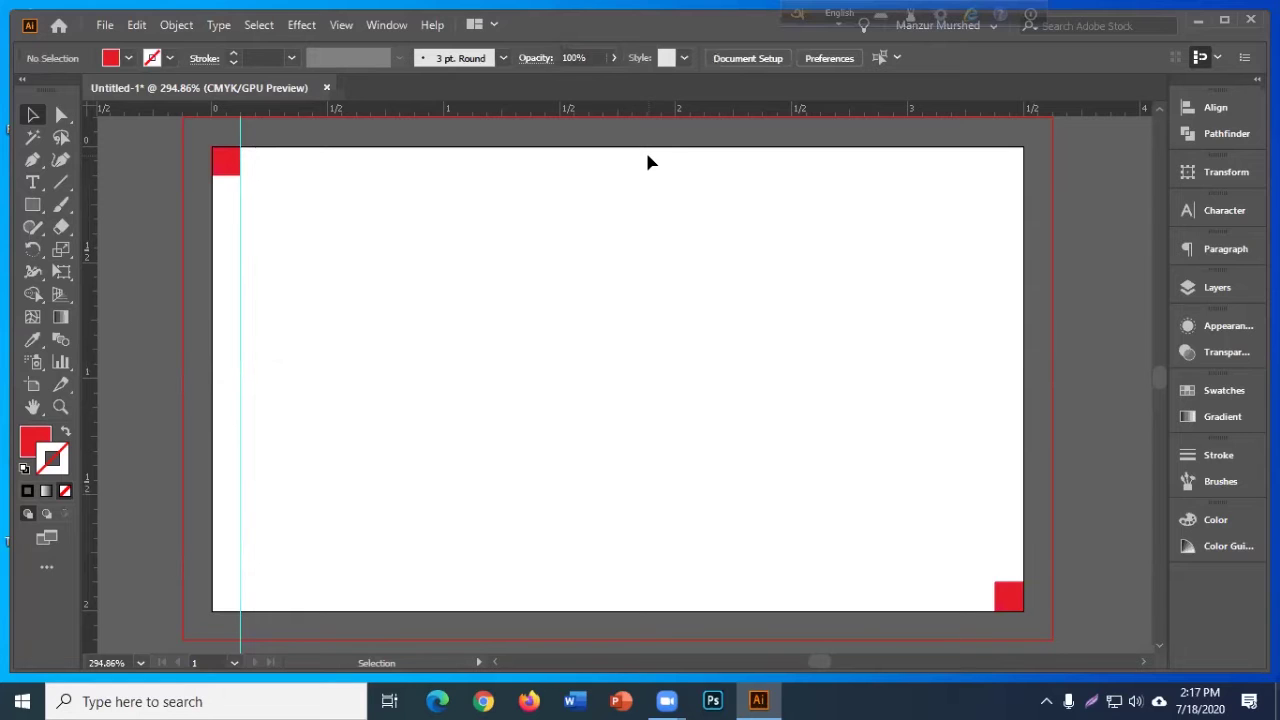
Add a second vertical guide along the bottom-right square's left edge
click(340, 25)
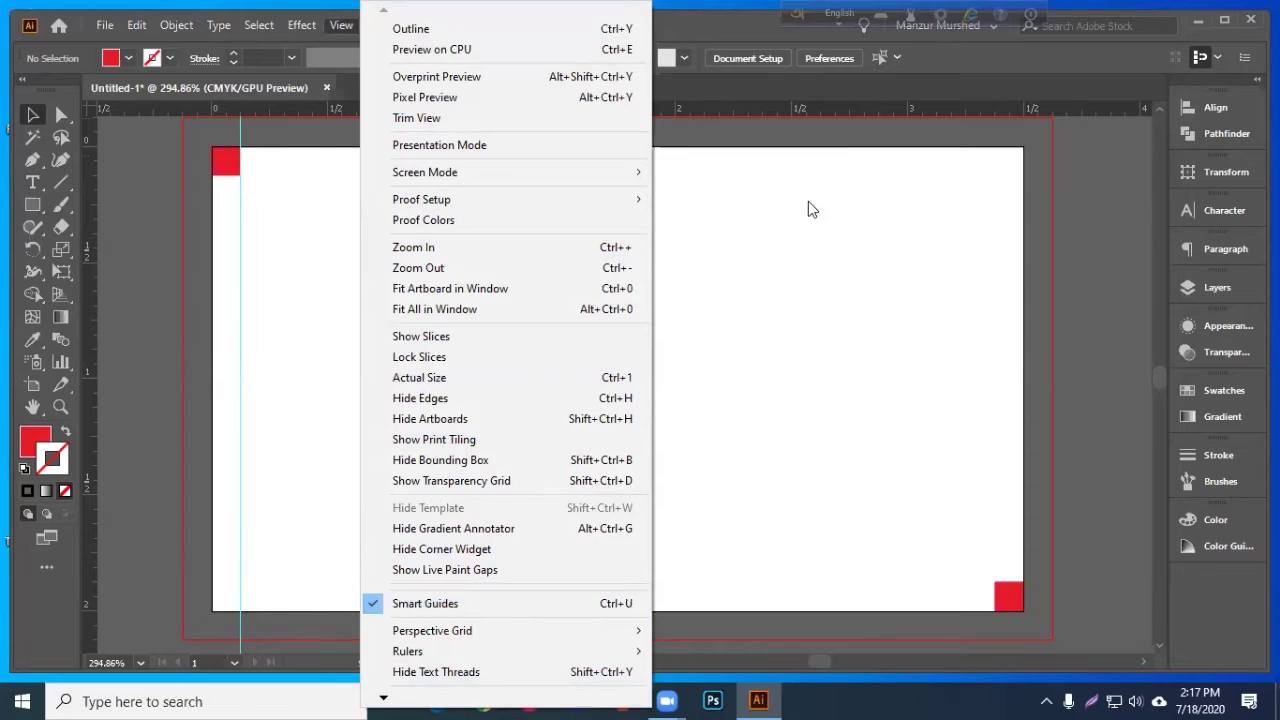
click(930, 147)
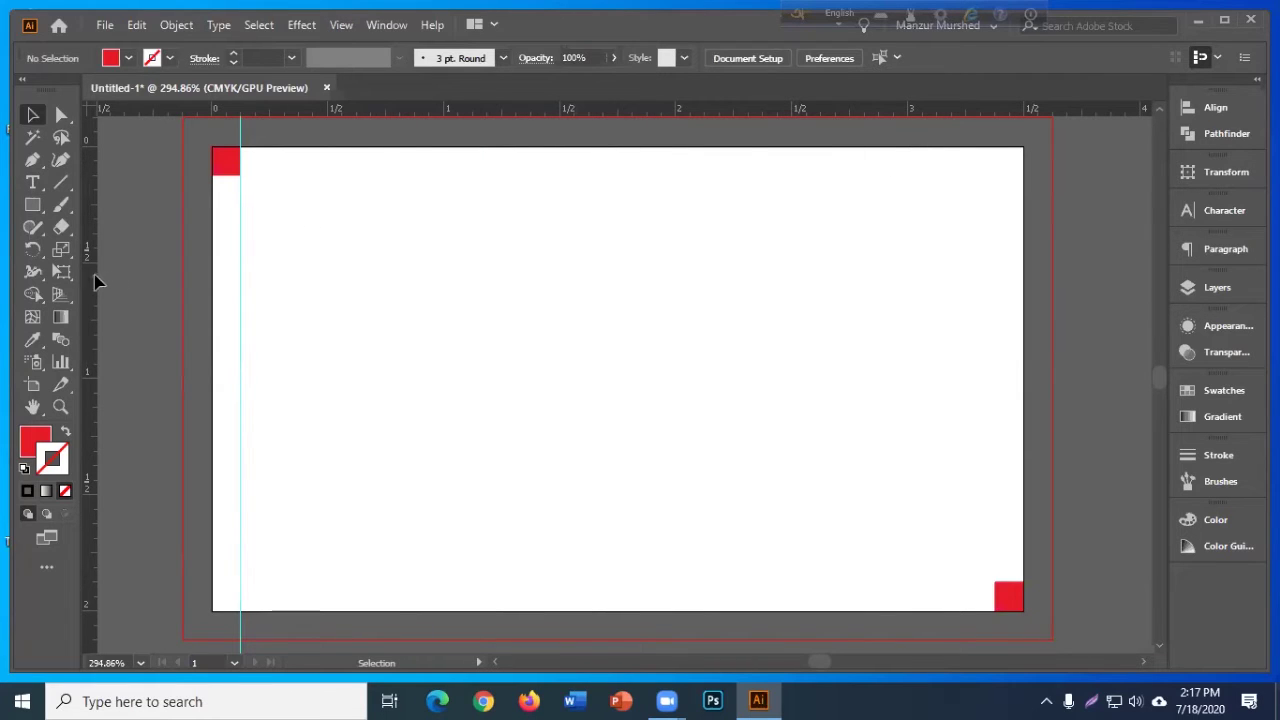
drag(97, 282, 840, 347)
drag(946, 357, 995, 353)
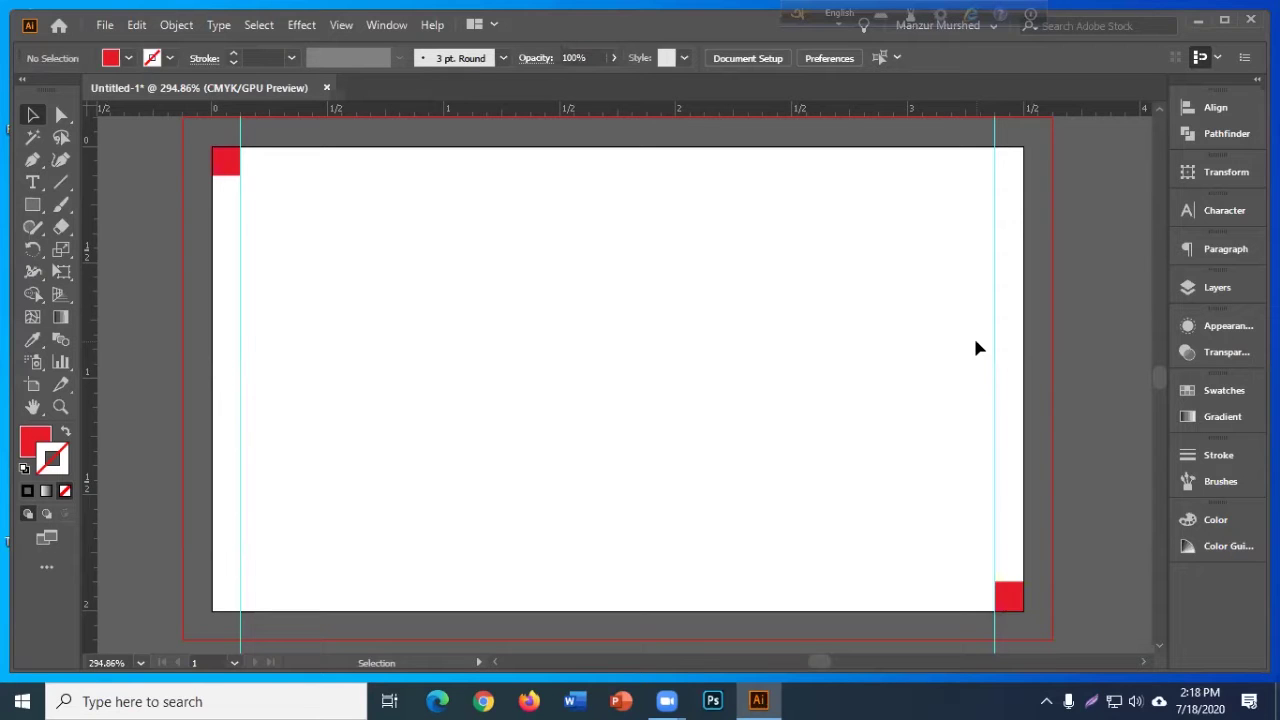
Place horizontal guides at the bottom square's top edge and the top square's bottom edge
scroll(826, 342, up, 1)
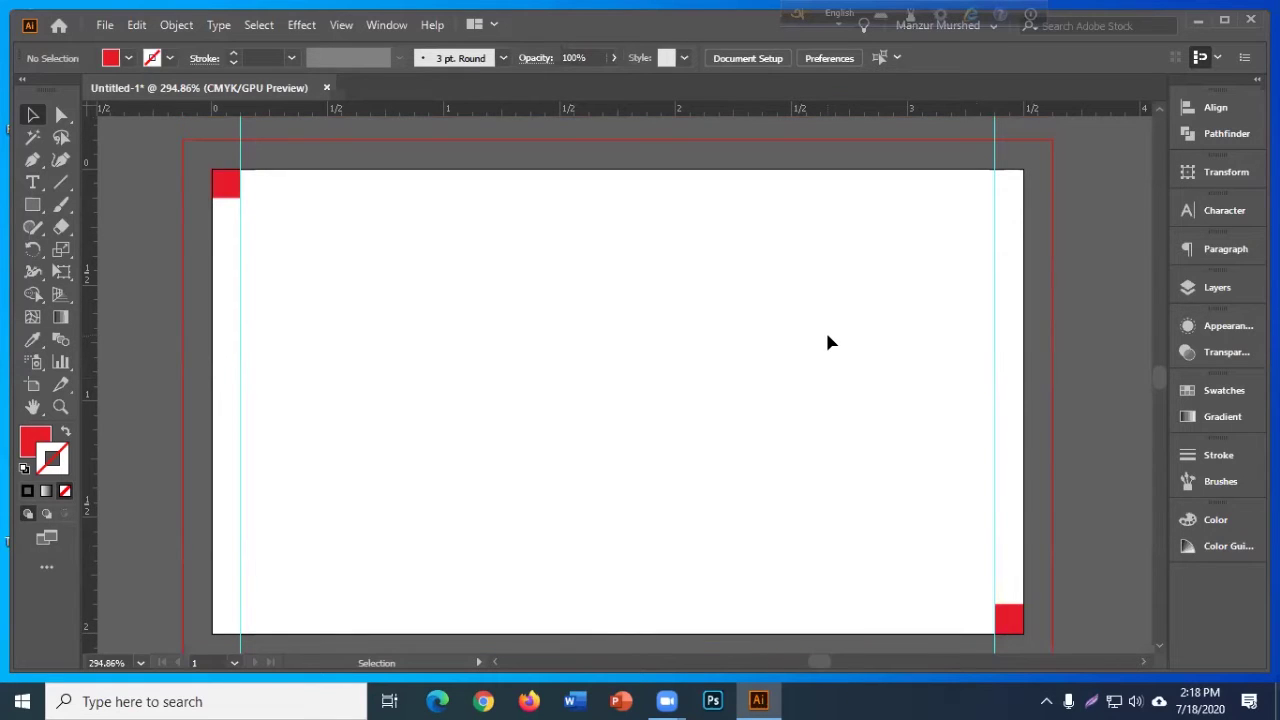
scroll(827, 335, down, 1)
scroll(827, 335, up, 1)
drag(723, 116, 795, 601)
drag(797, 605, 796, 604)
drag(796, 606, 796, 606)
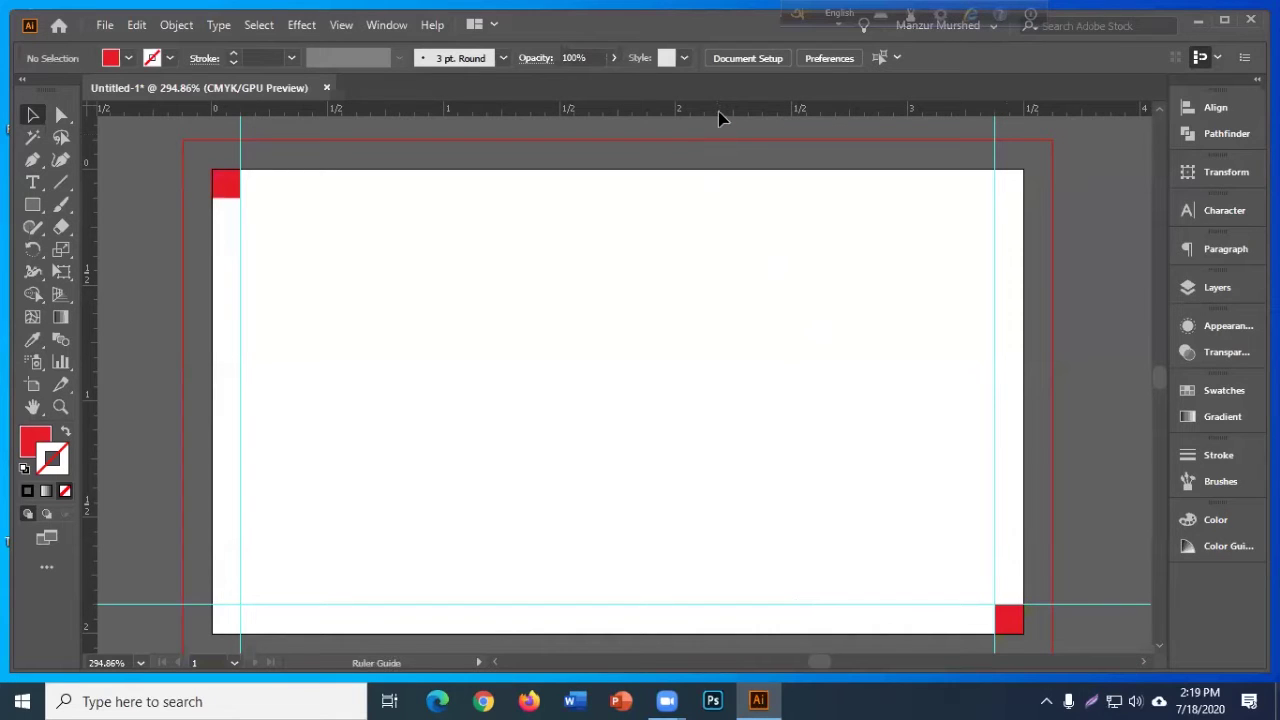
drag(720, 124, 728, 199)
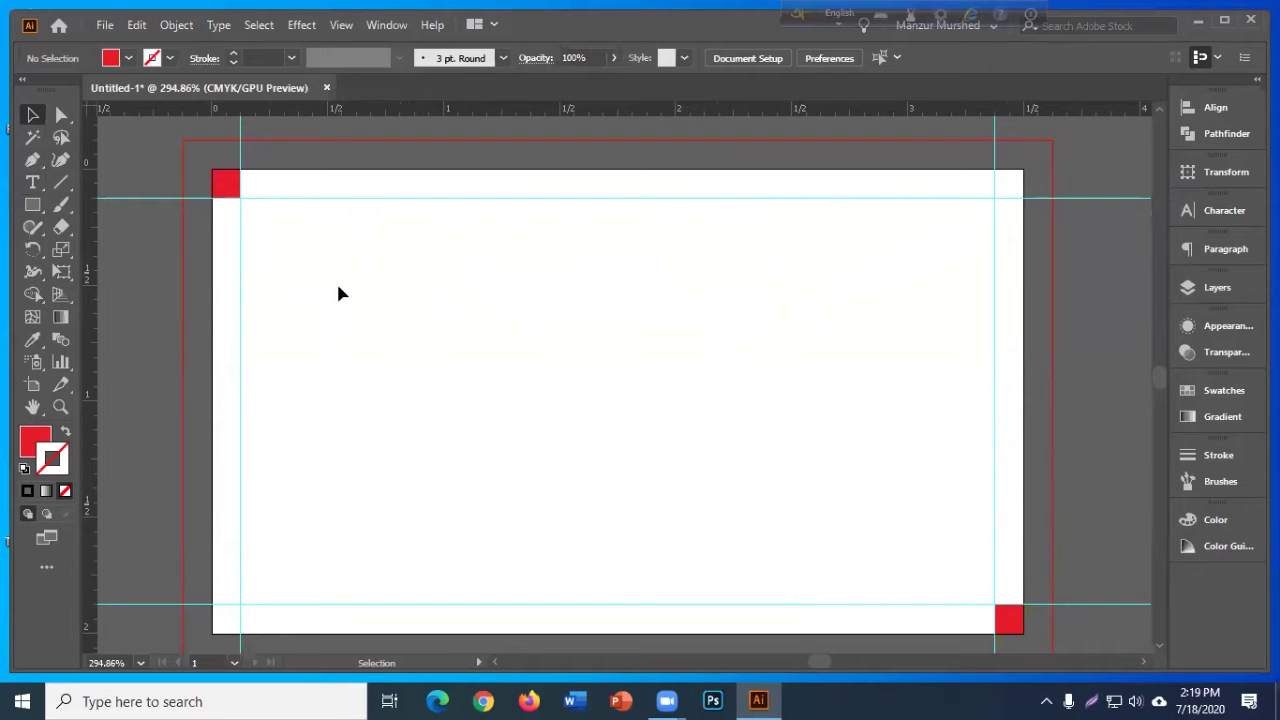
Draw a 3.25 × 1.75 in rectangle with the Rectangle dialog
click(34, 206)
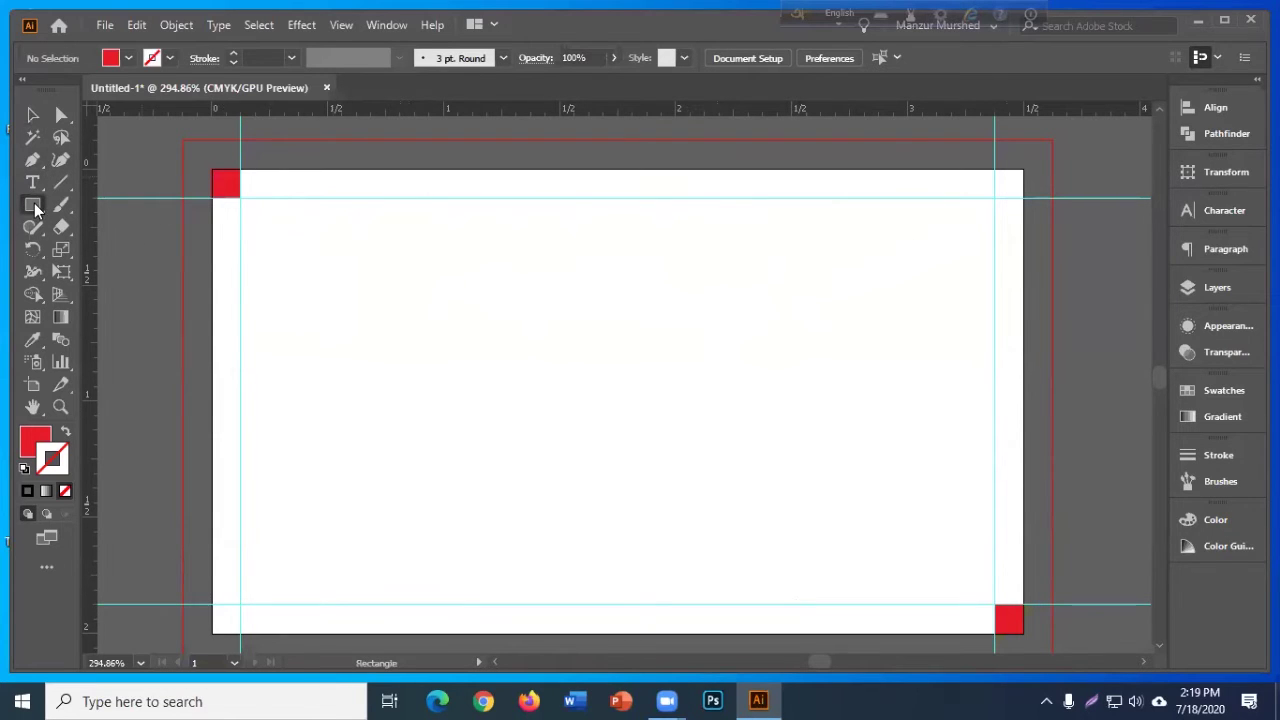
click(500, 317)
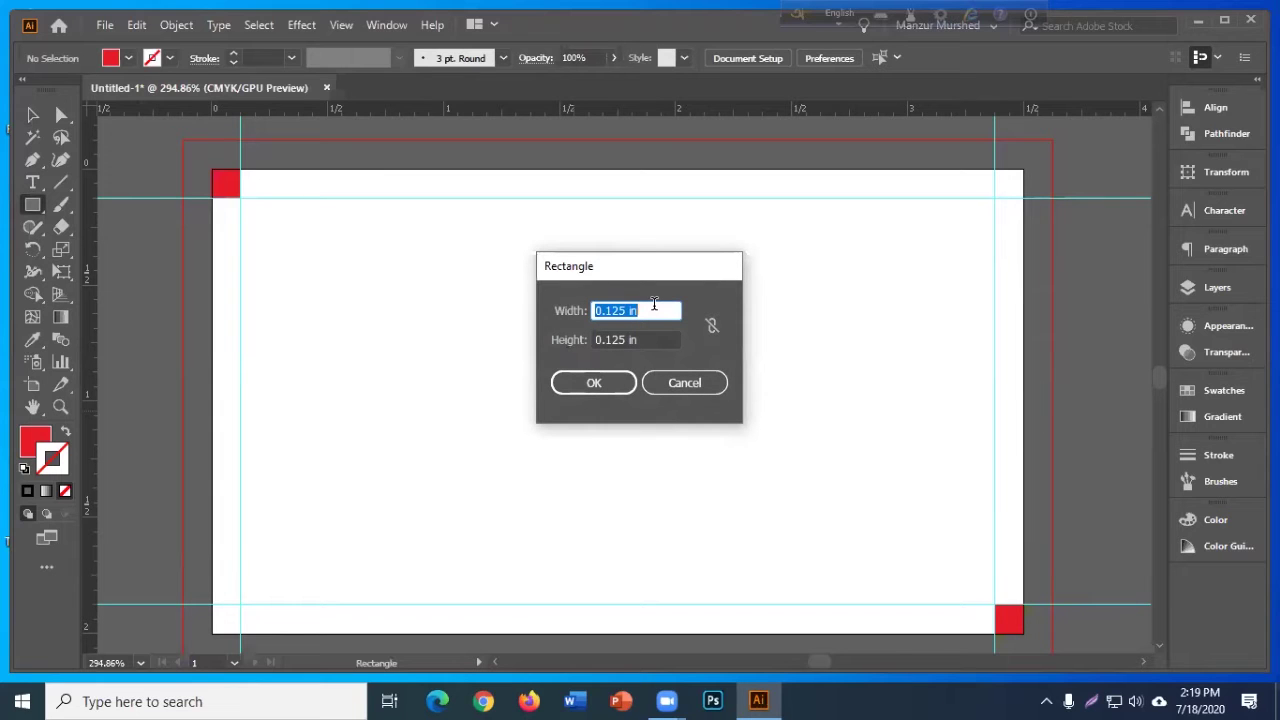
text(3.25)
click(624, 340)
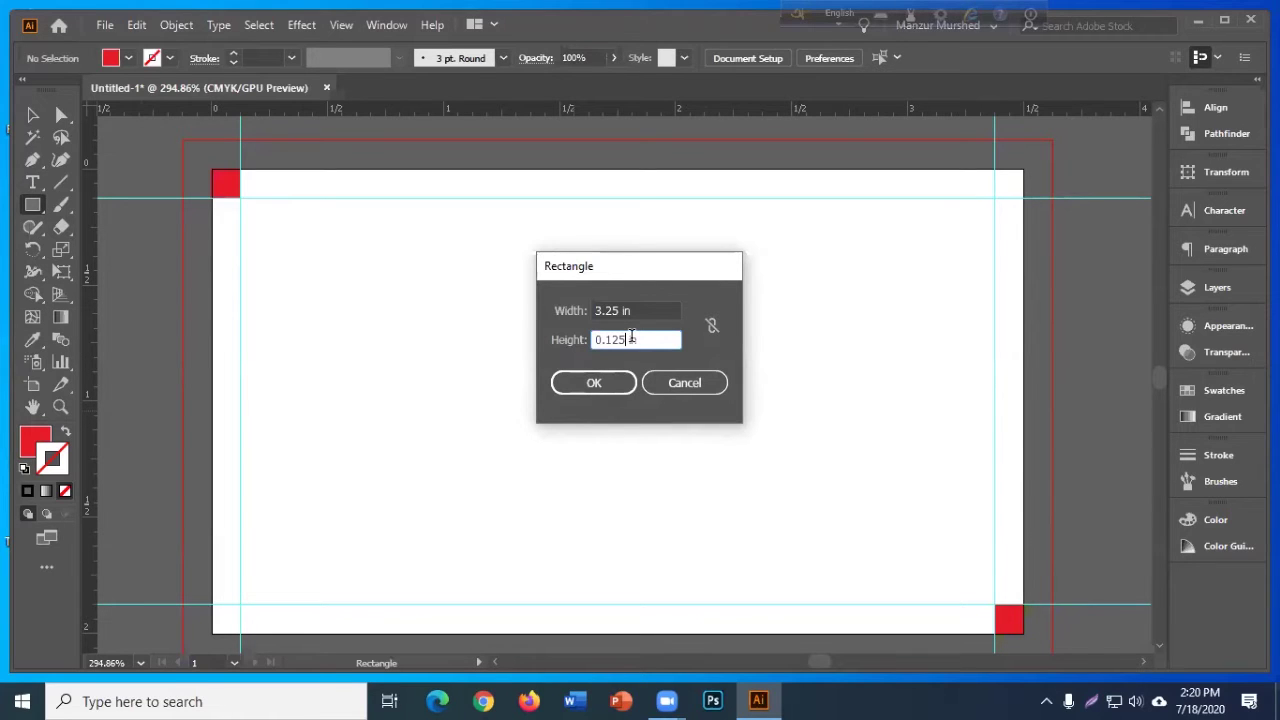
key(BackSpace)
key(BackSpace)
key(BackSpace)
key(BackSpace)
key(BackSpace)
text(1.75)
click(593, 384)
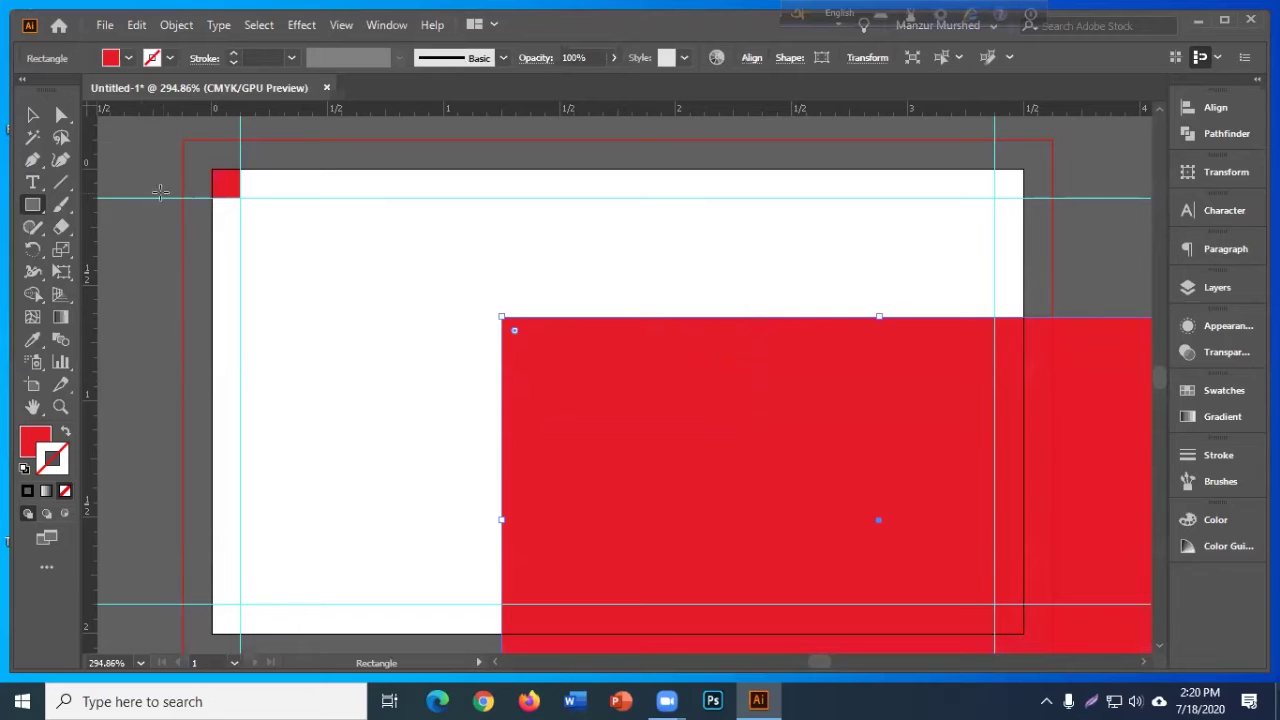
Set the rectangle's fill to None and centre it horizontally and vertically on the artboard
click(129, 58)
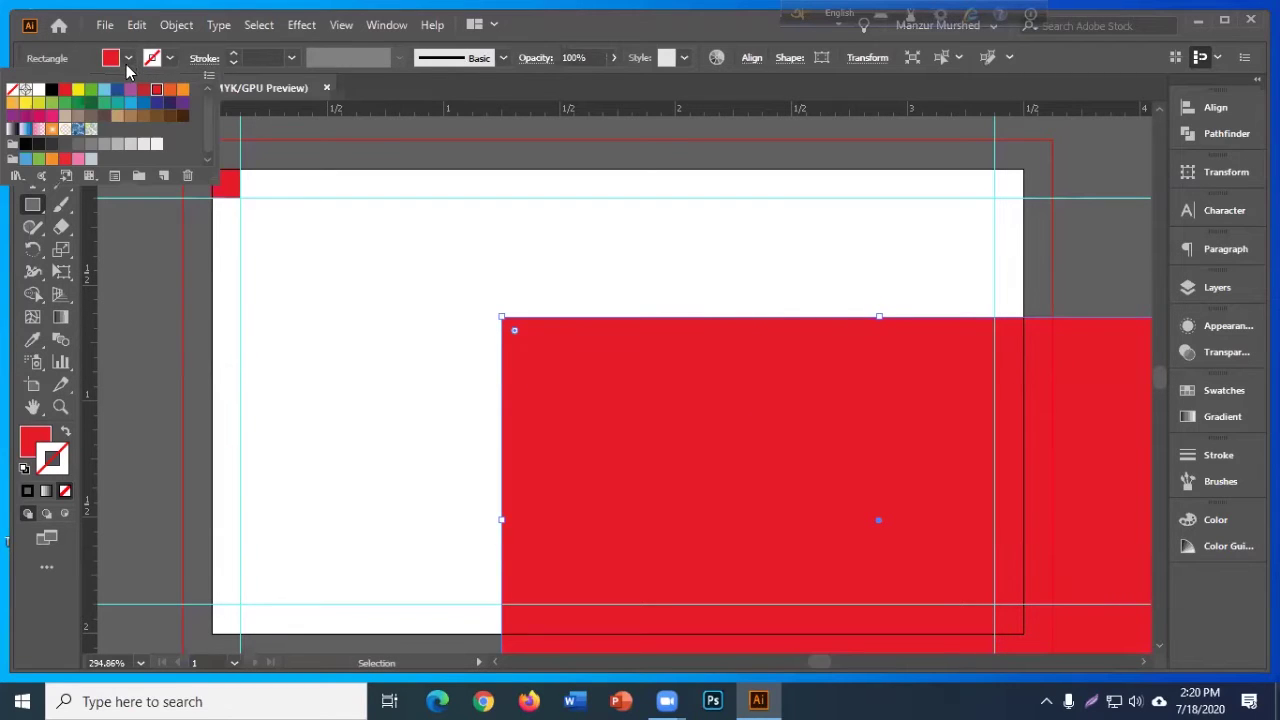
click(13, 90)
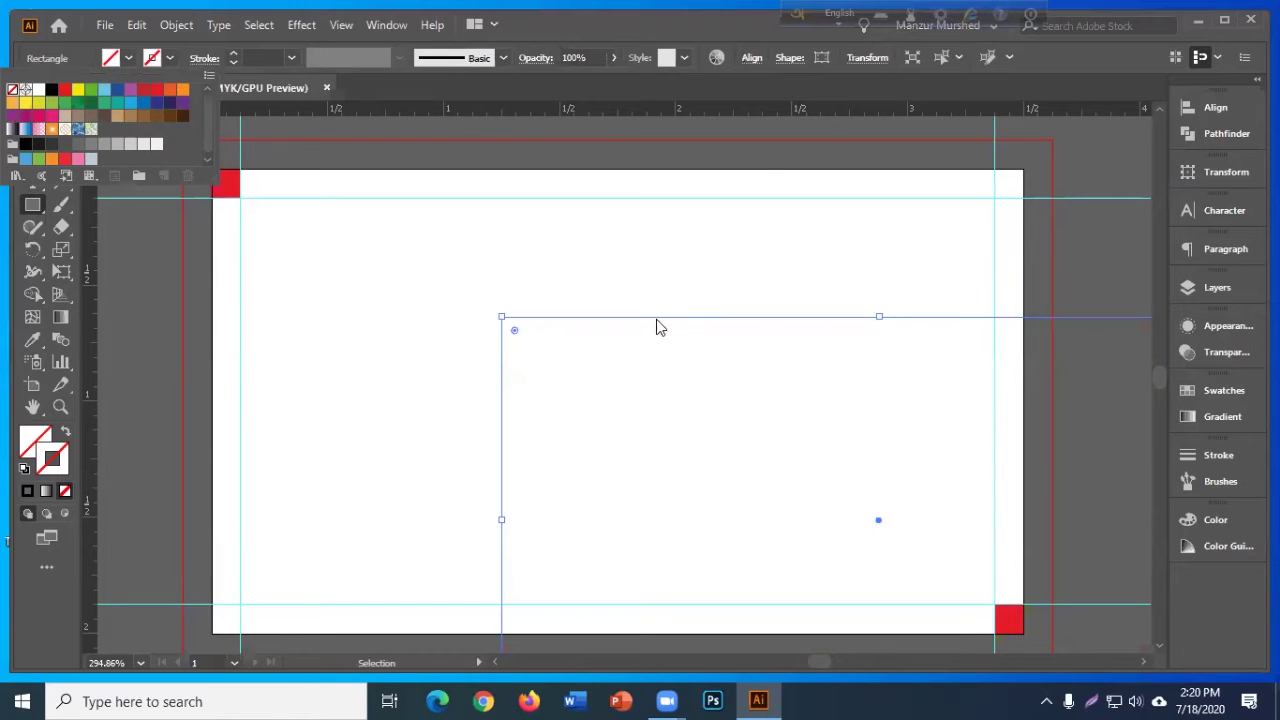
click(595, 413)
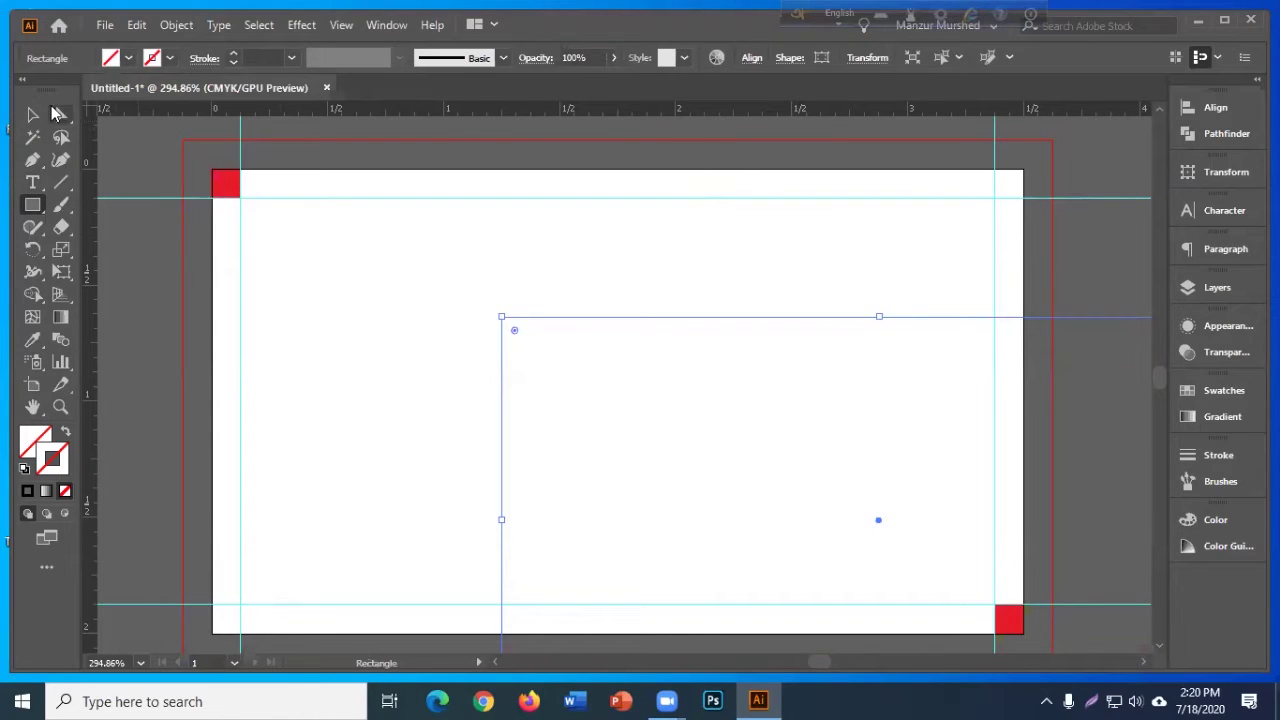
click(32, 115)
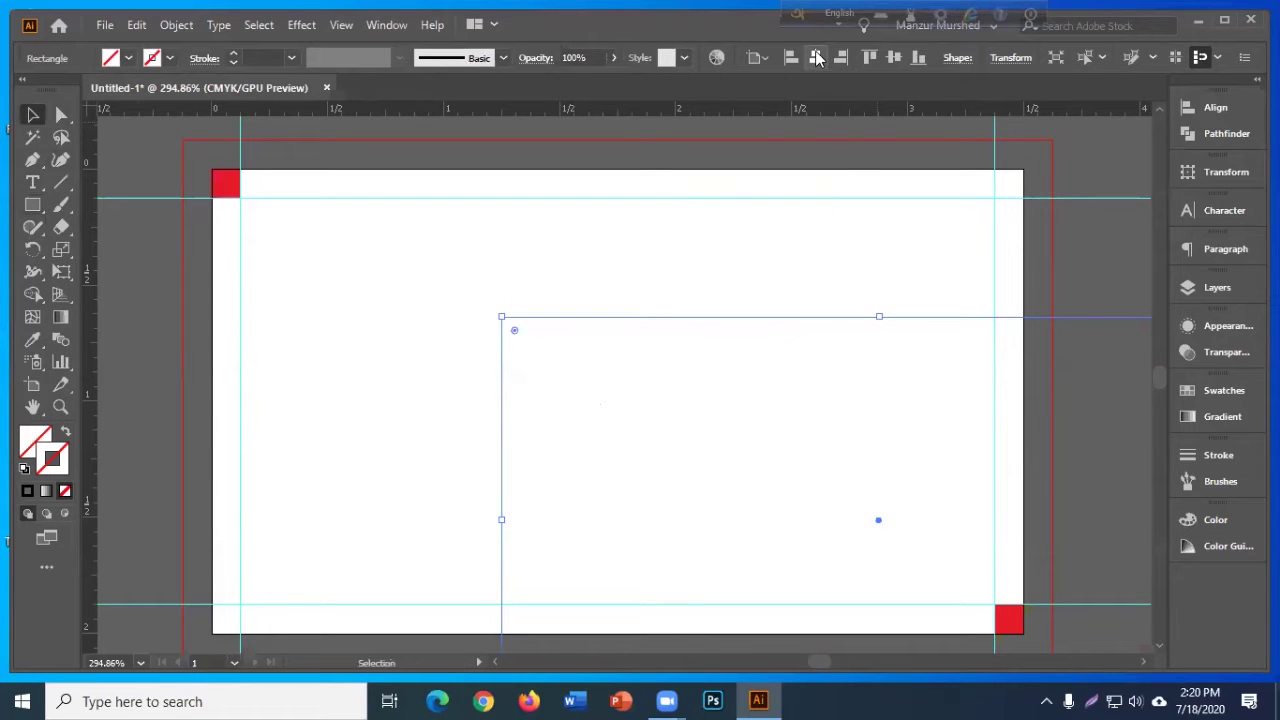
click(816, 57)
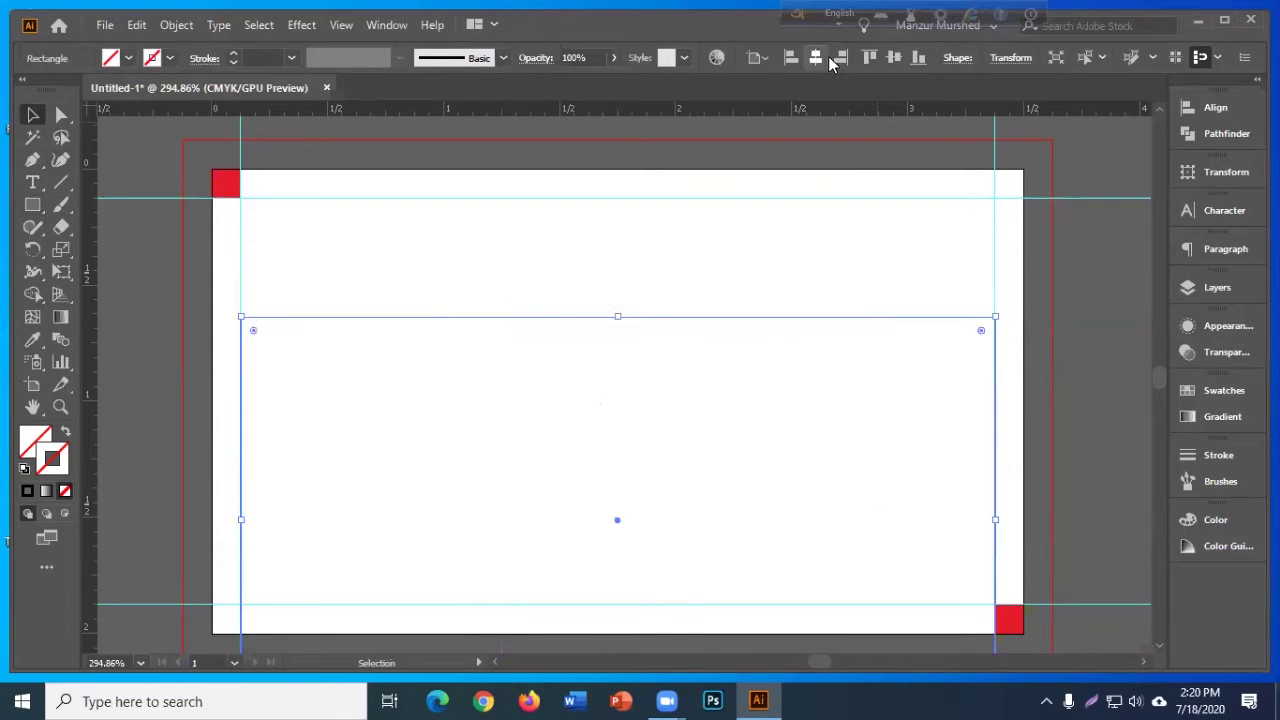
click(894, 57)
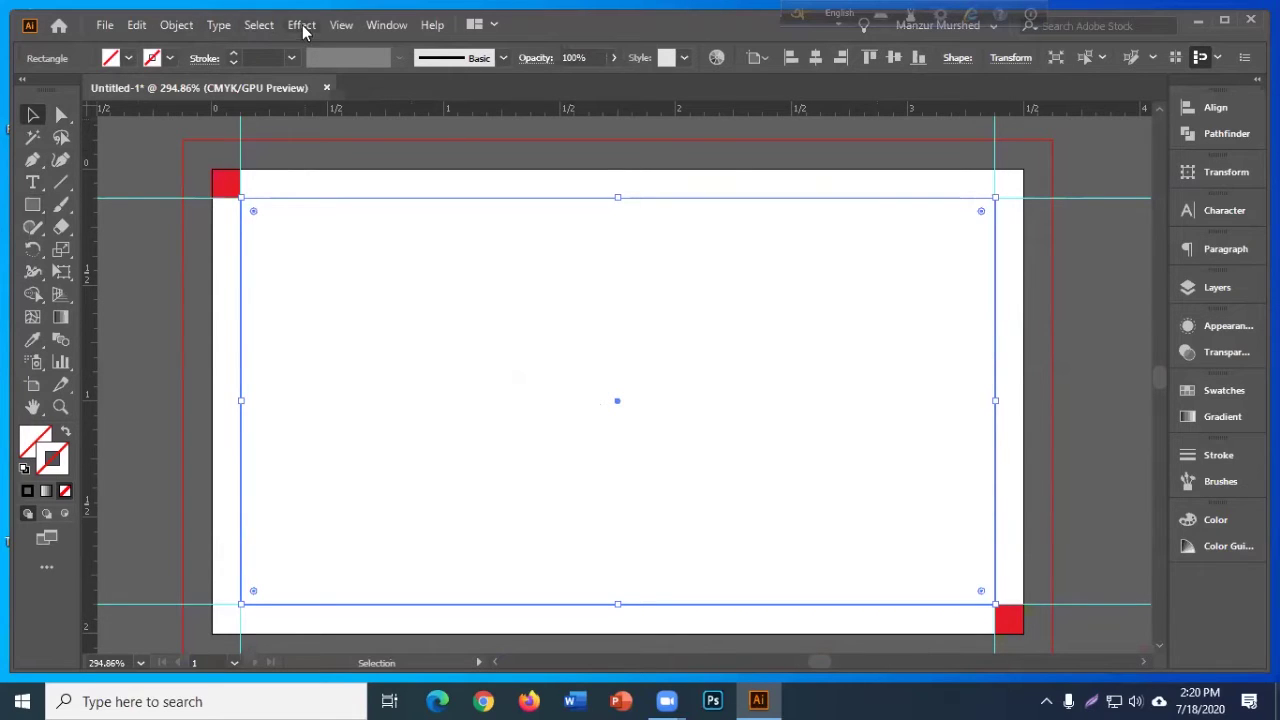
Show the Object > Path submenu to reach Split Into Grid
click(341, 26)
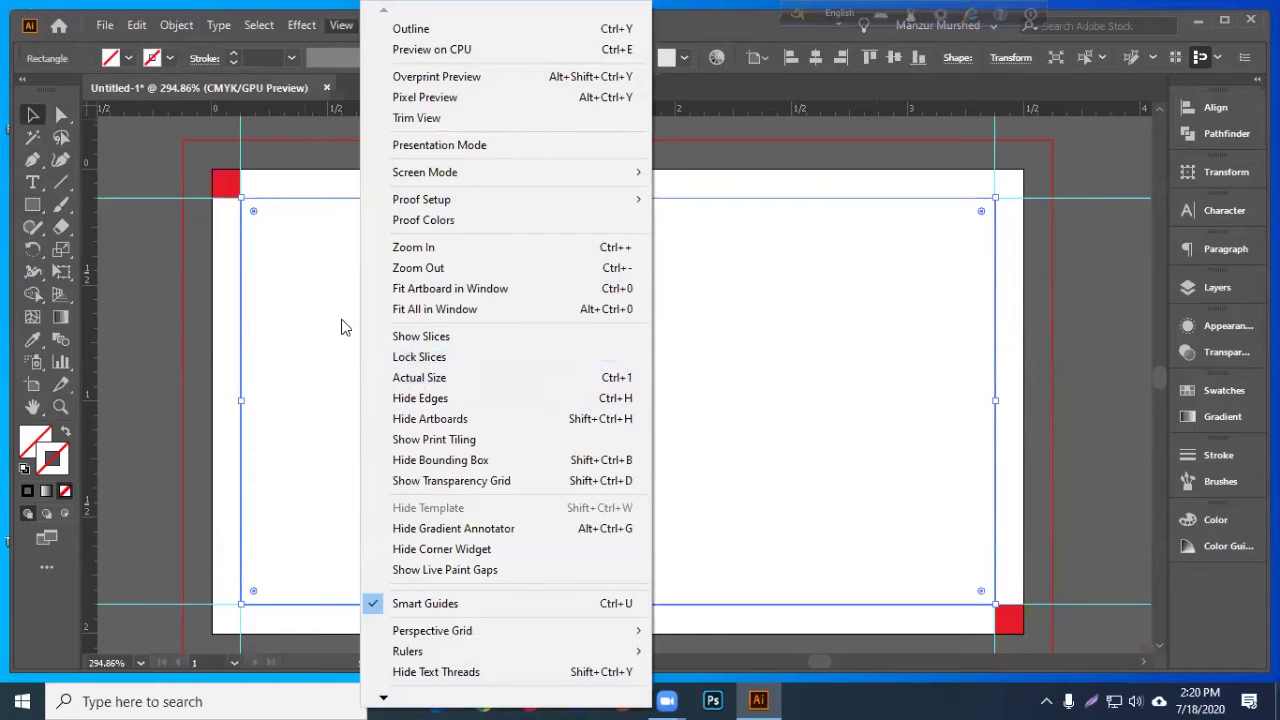
mouse_move(172, 25)
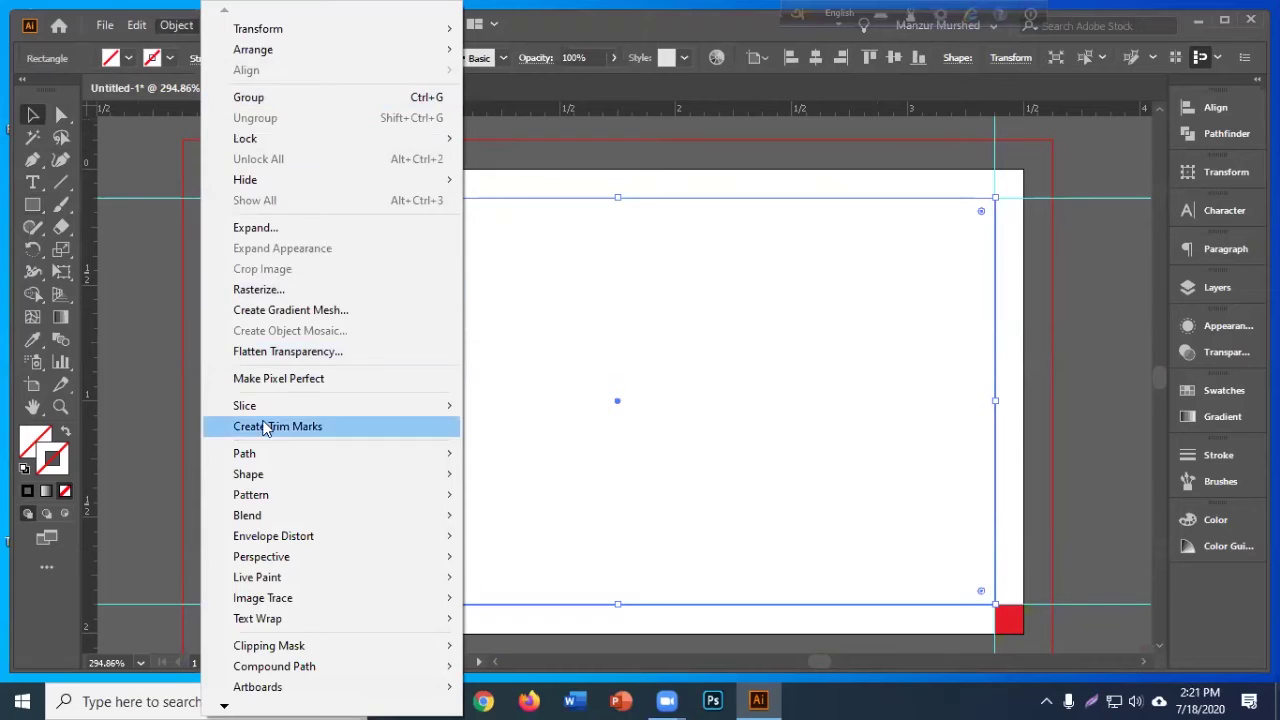
mouse_move(276, 460)
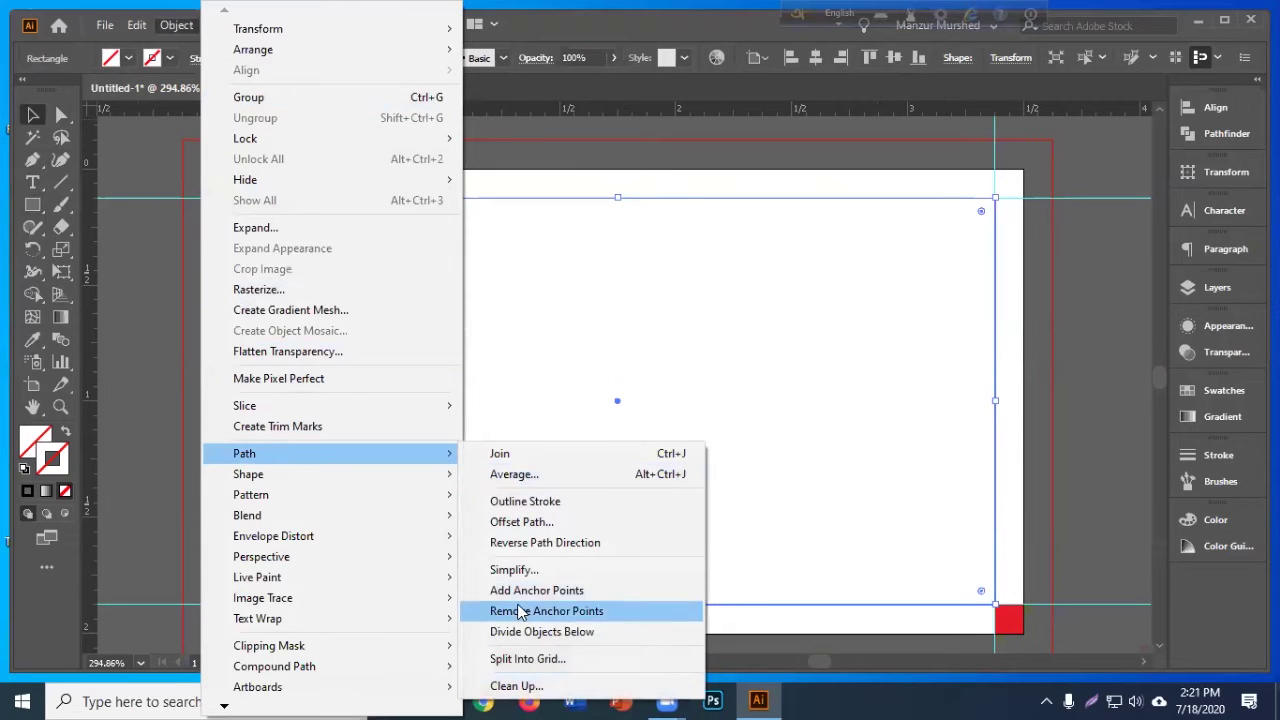
Split the rectangle into 7 rows and 7 columns, then deselect the grid
click(545, 660)
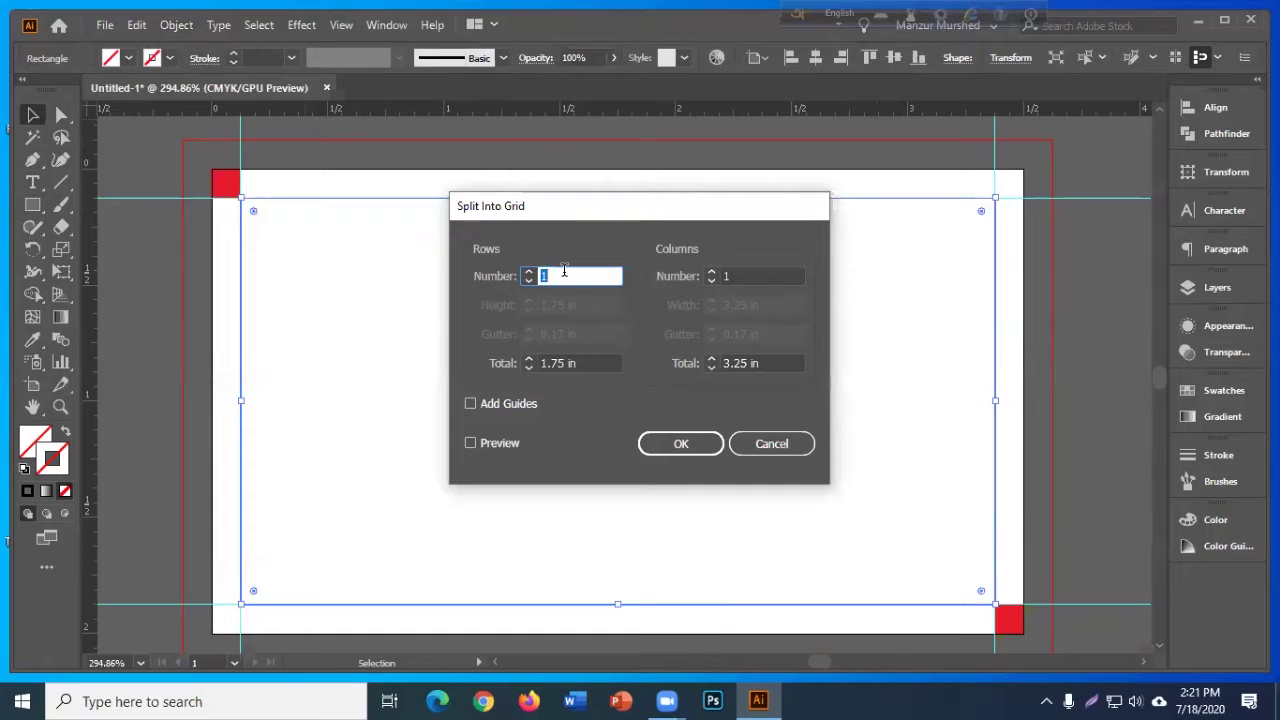
text(7)
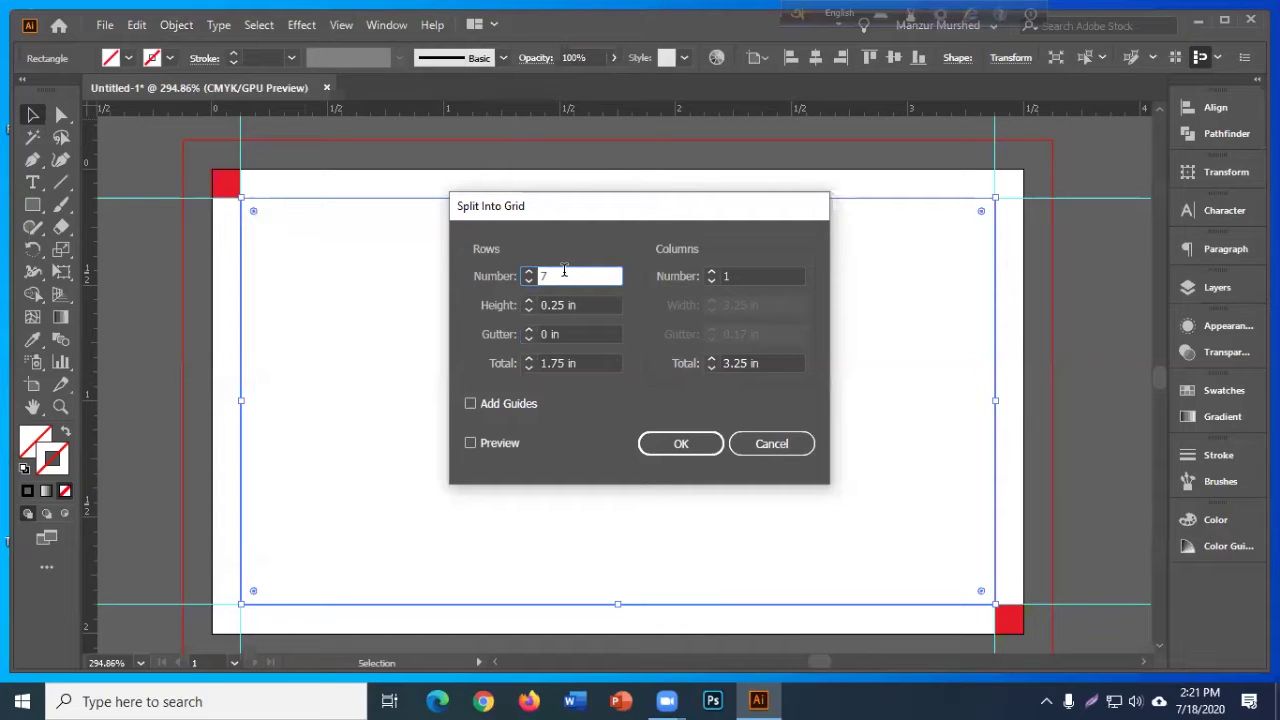
click(738, 274)
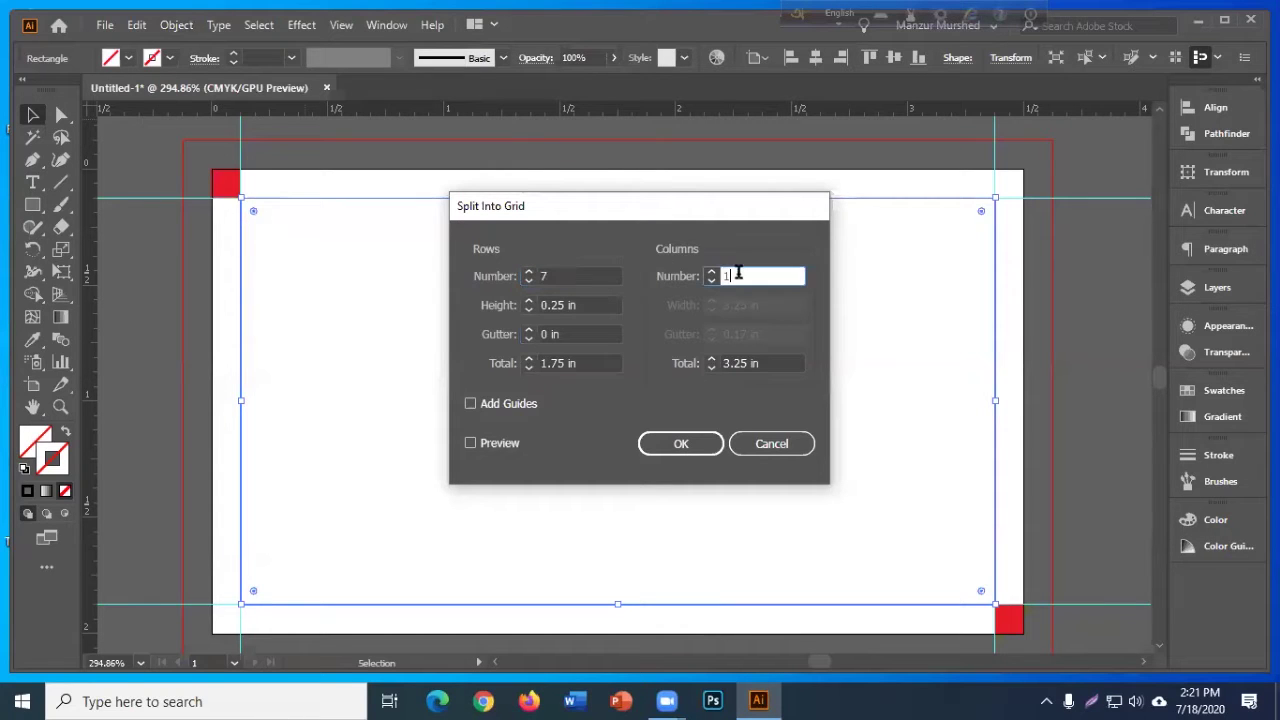
text(7)
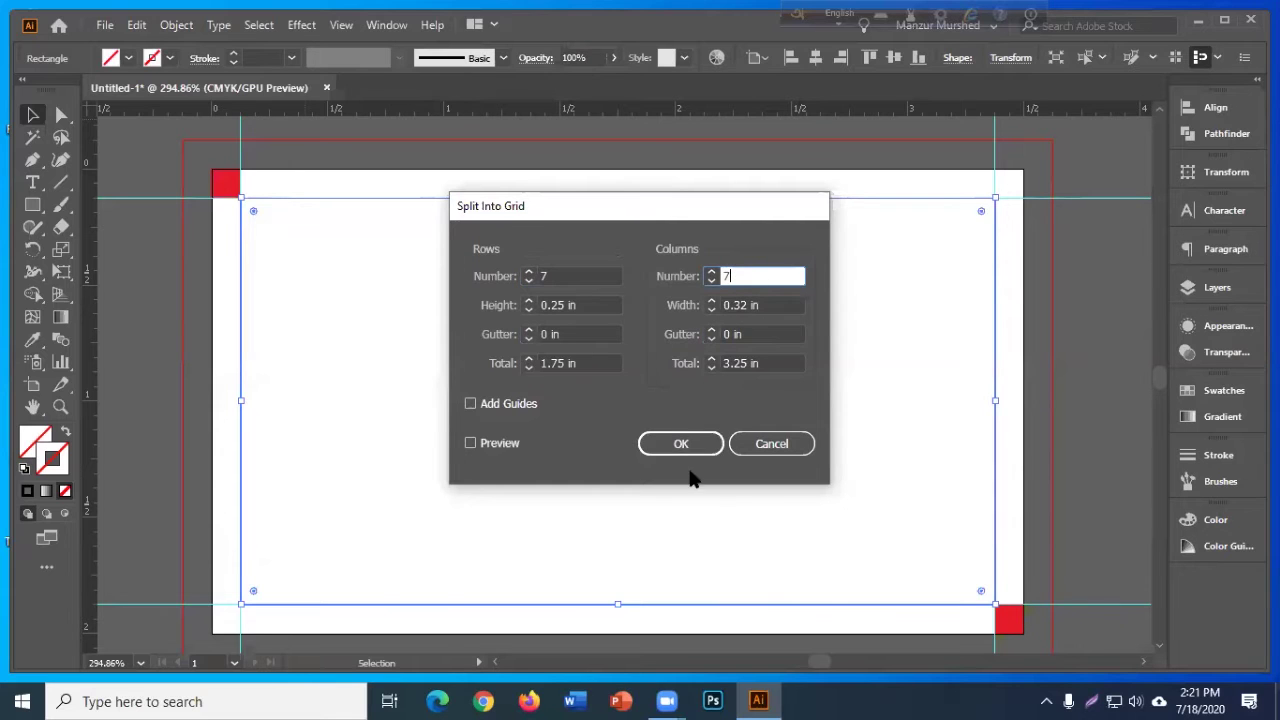
click(681, 444)
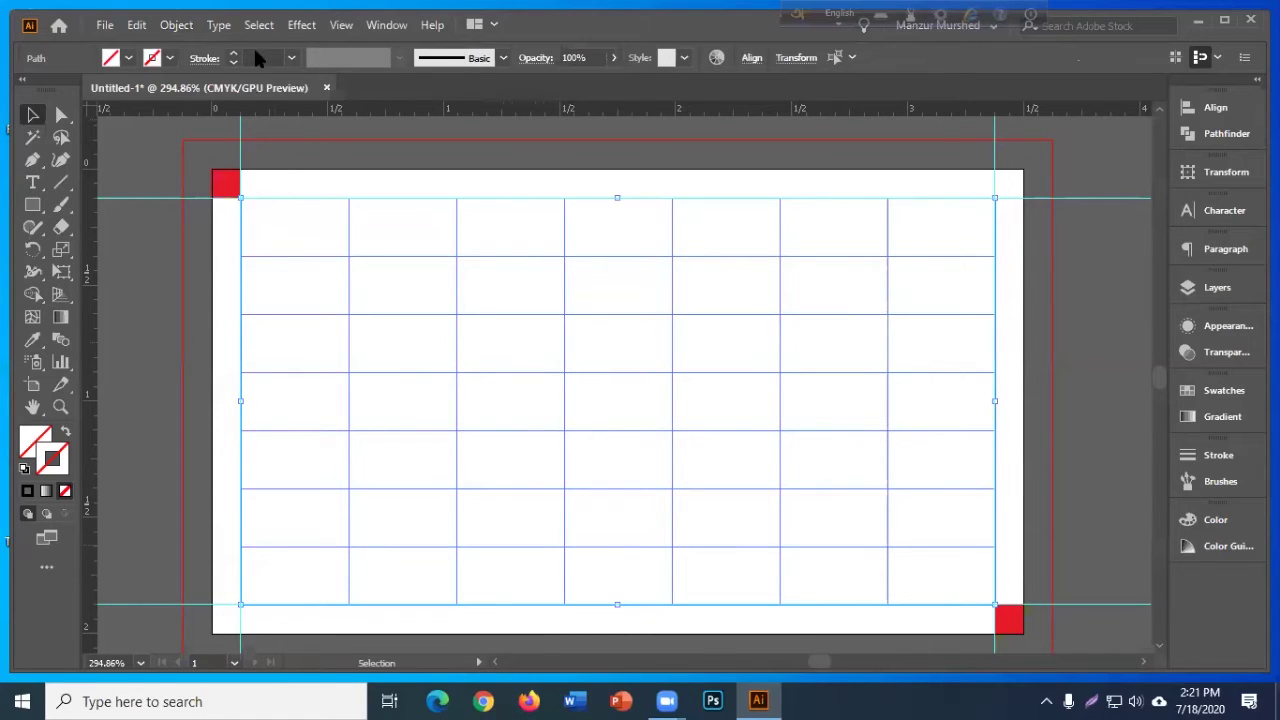
click(176, 25)
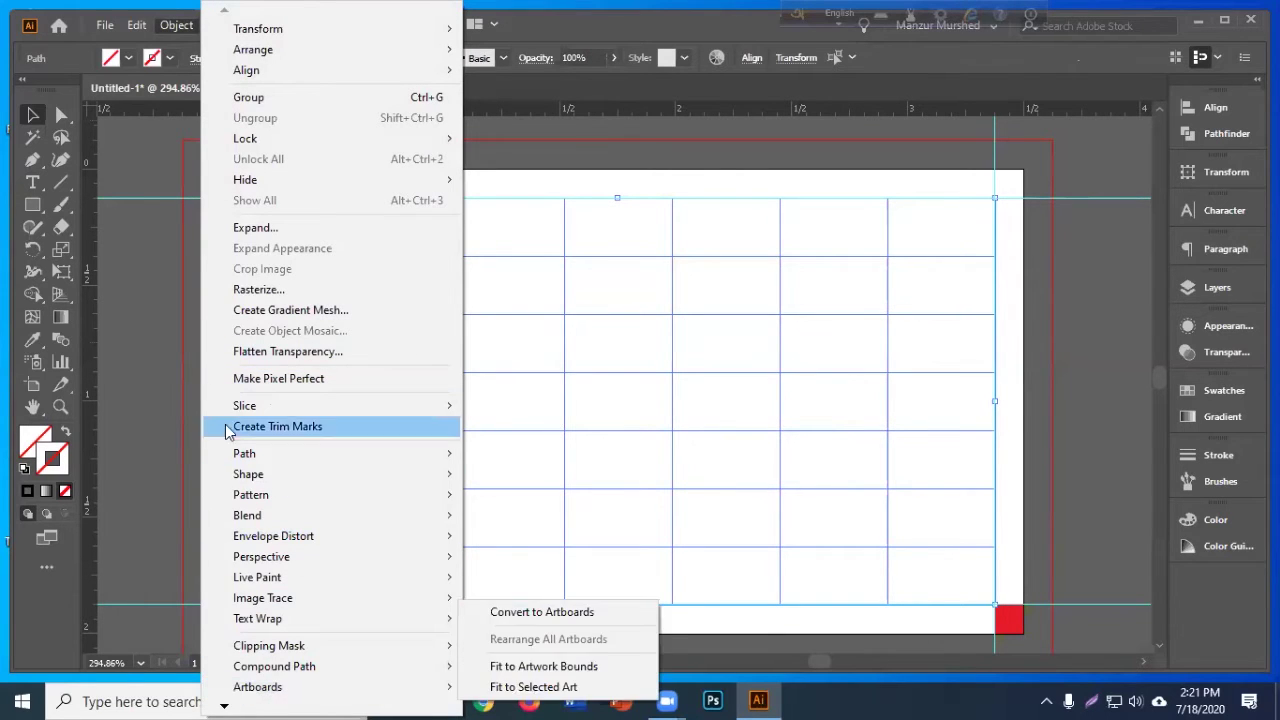
click(155, 308)
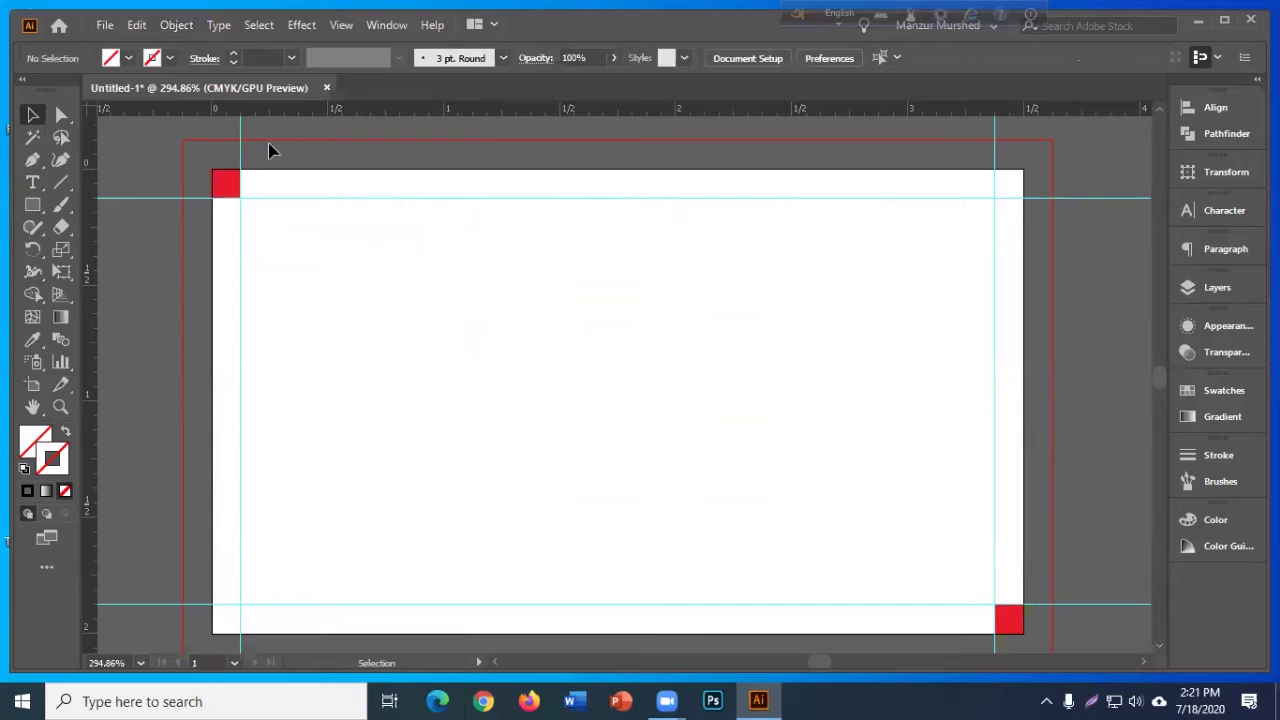
Reapply Object > Path > Split Into Grid with 7 rows and 7 columns
key(ctrl+a)
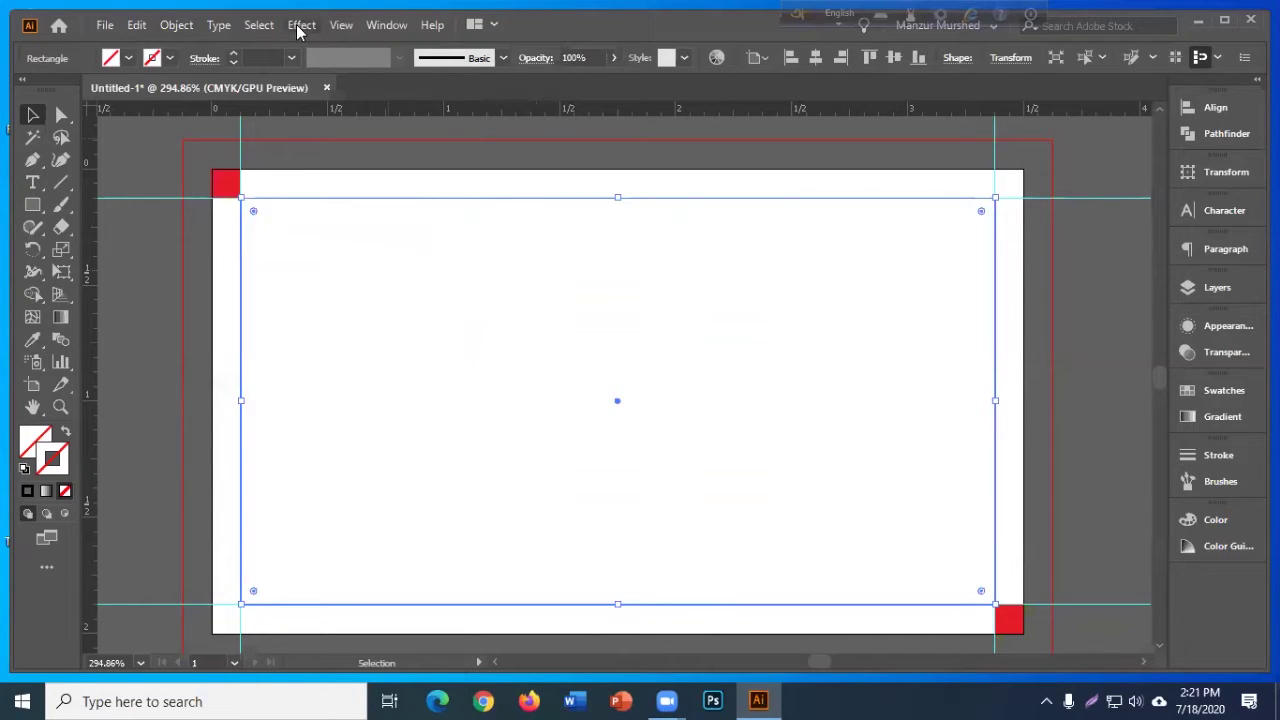
click(338, 25)
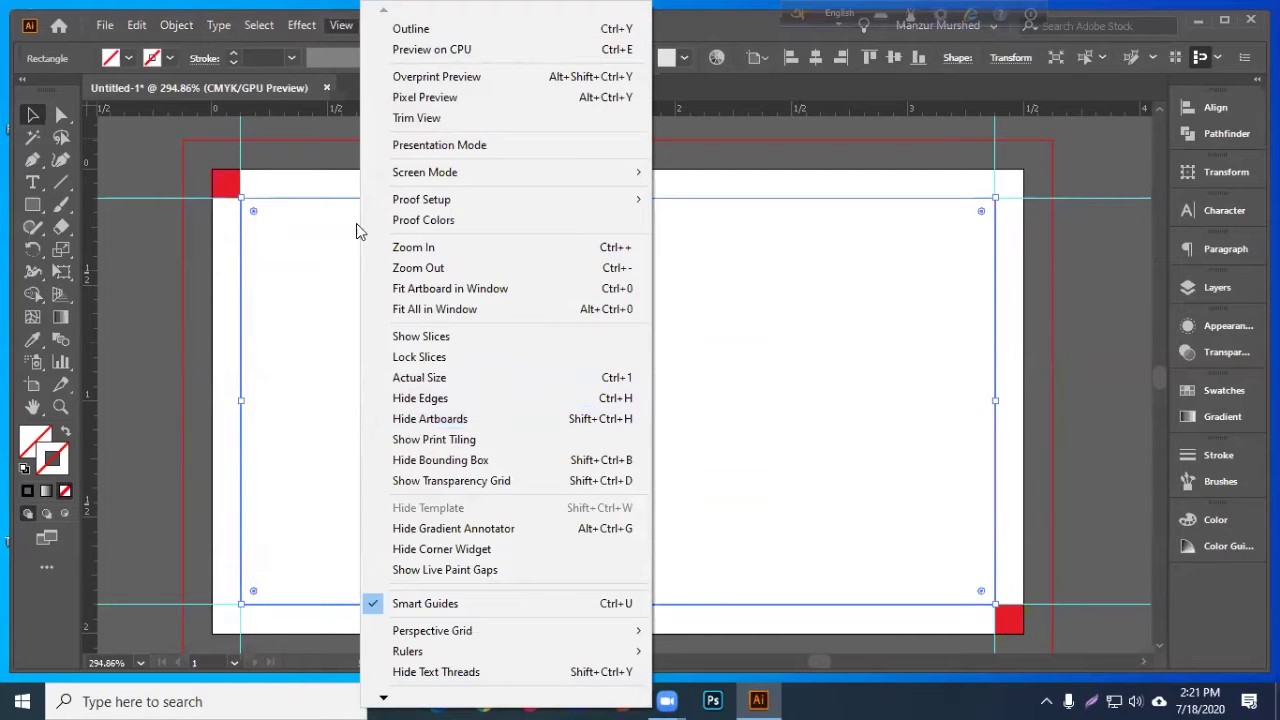
mouse_move(180, 28)
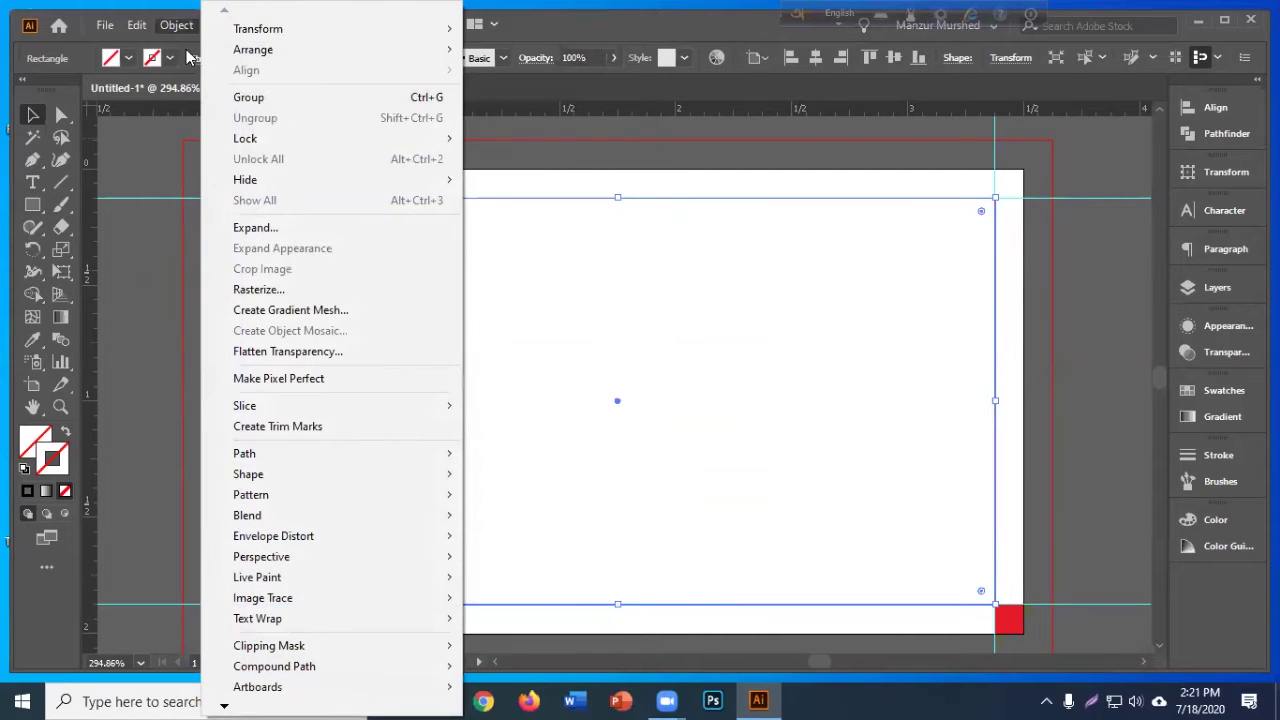
mouse_move(277, 457)
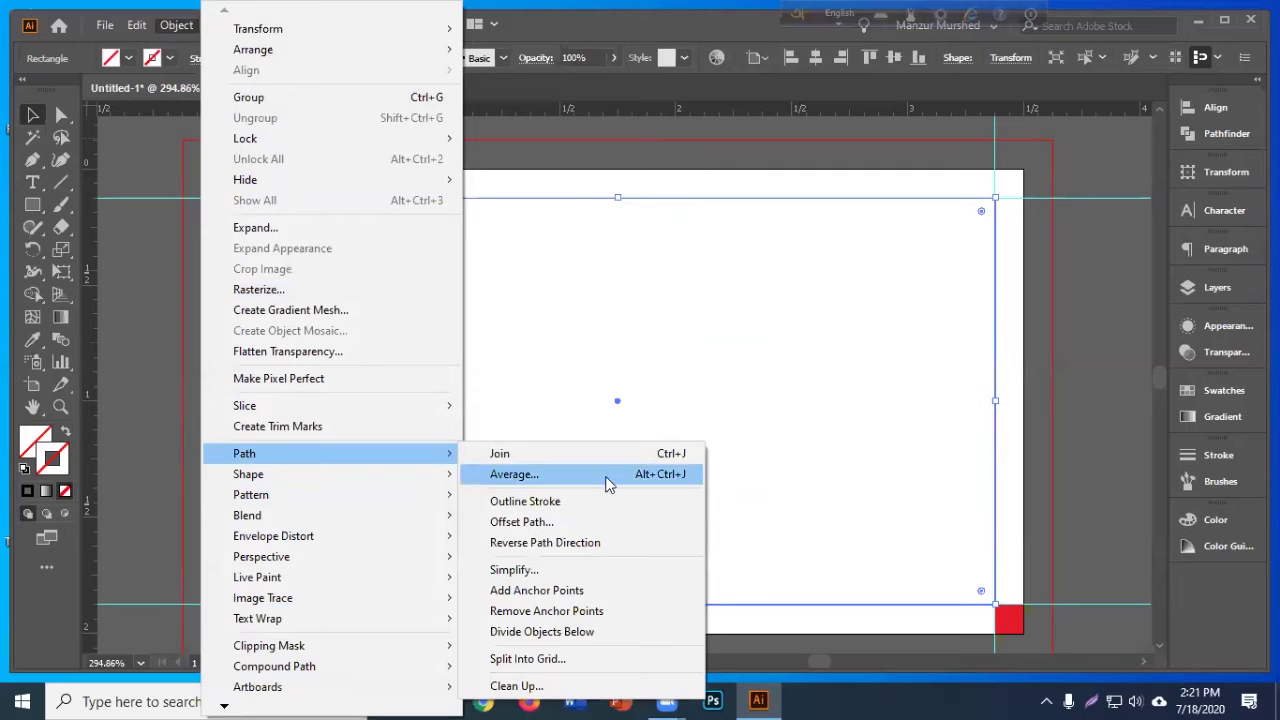
click(568, 658)
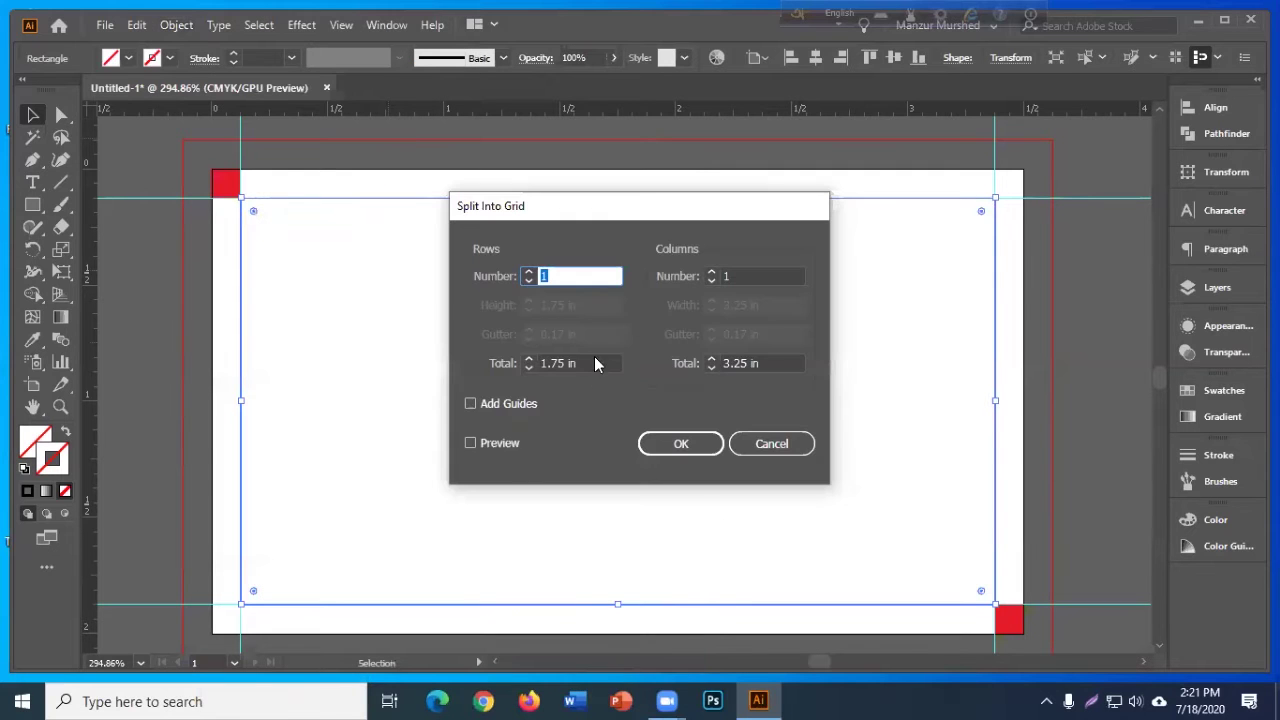
text(7)
click(740, 274)
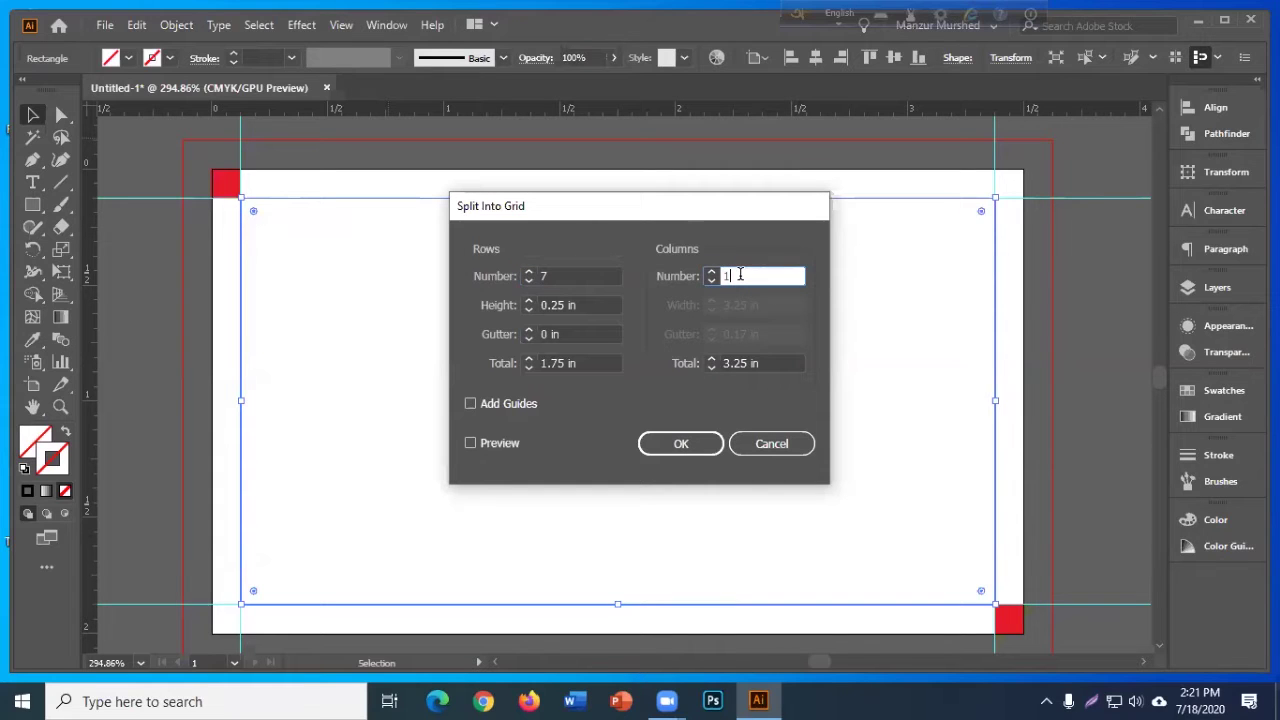
key(BackSpace)
text(7)
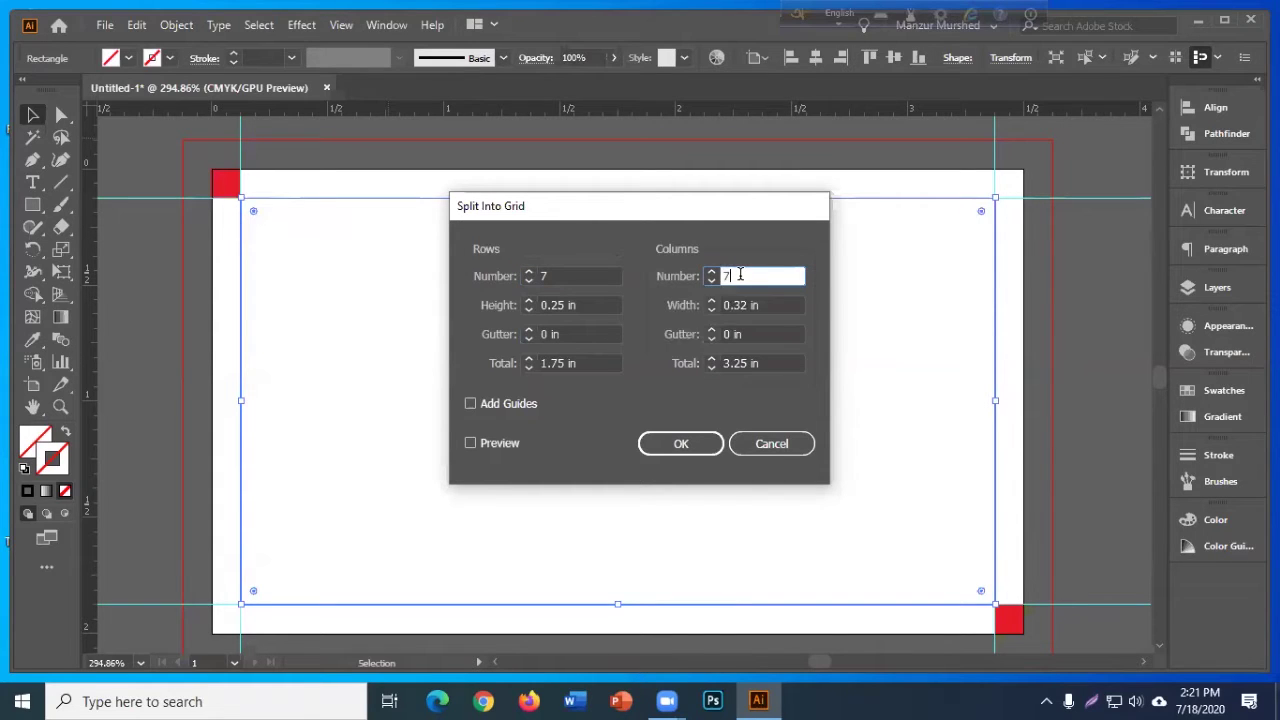
click(683, 443)
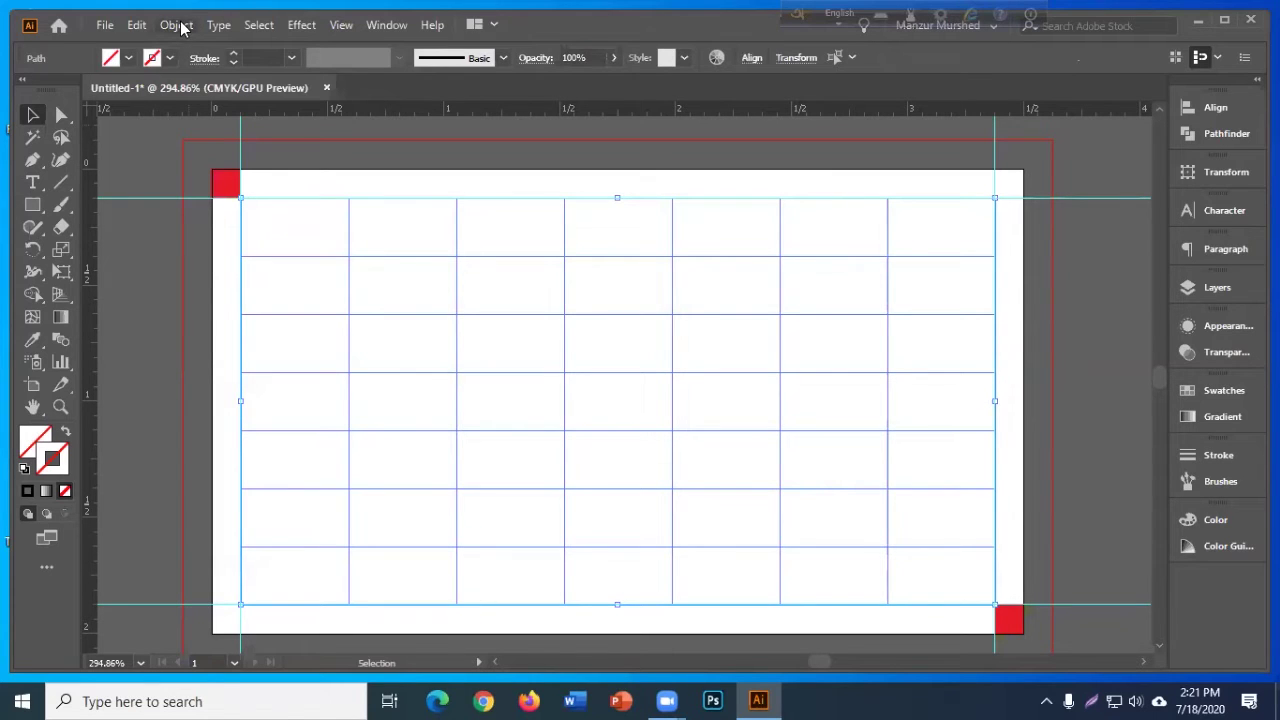
Convert the selected 7 × 7 grid cells into guides with Make Guides
right_click(418, 294)
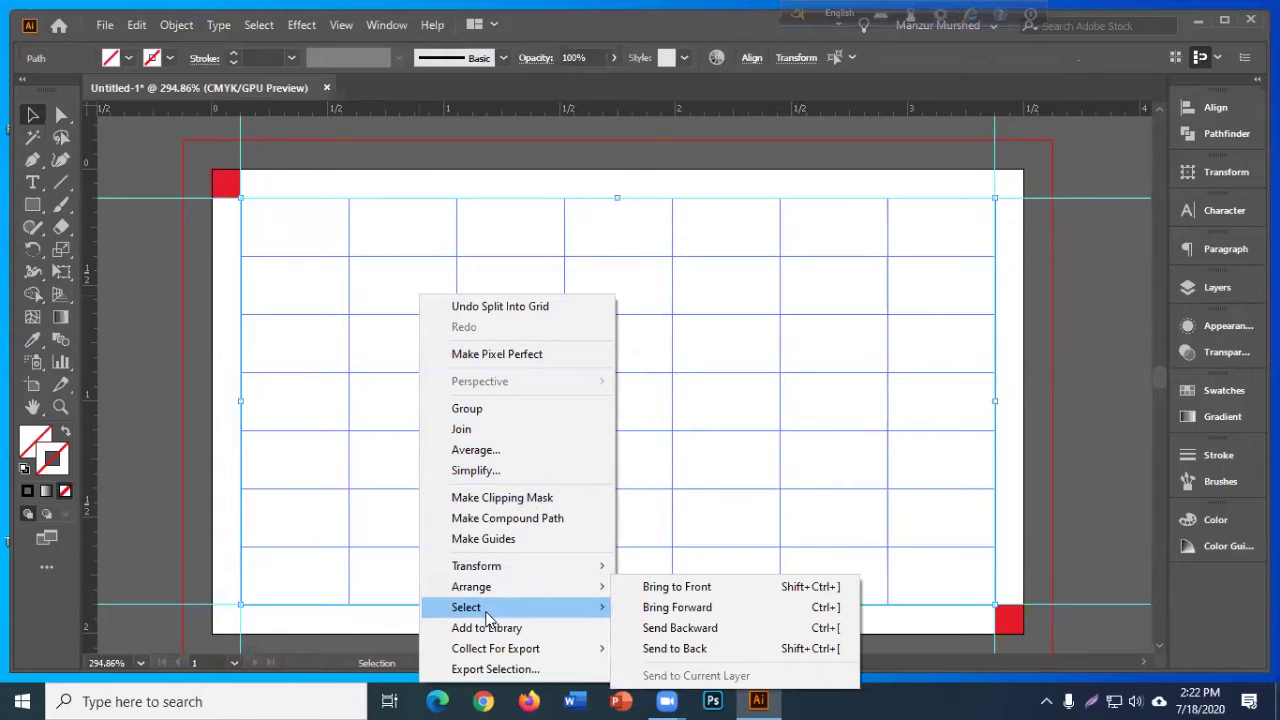
click(486, 539)
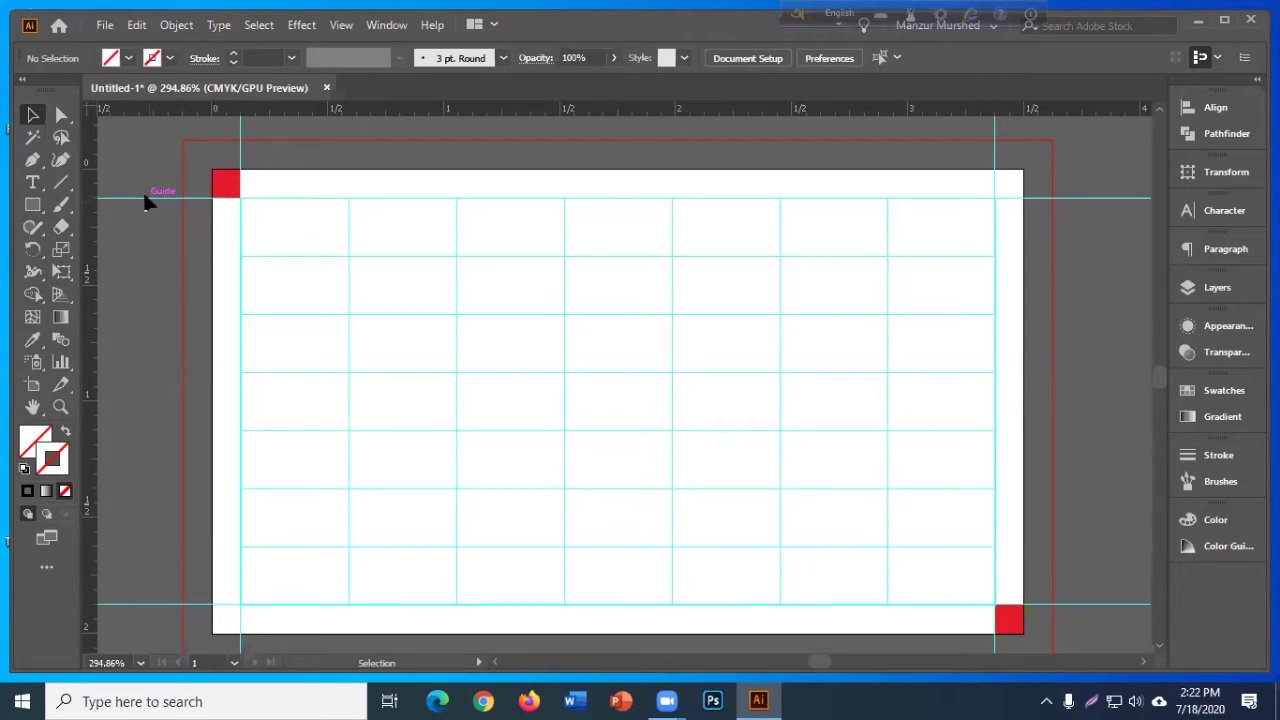
Release the guide grid back into a path and delete its inner grid lines
click(341, 25)
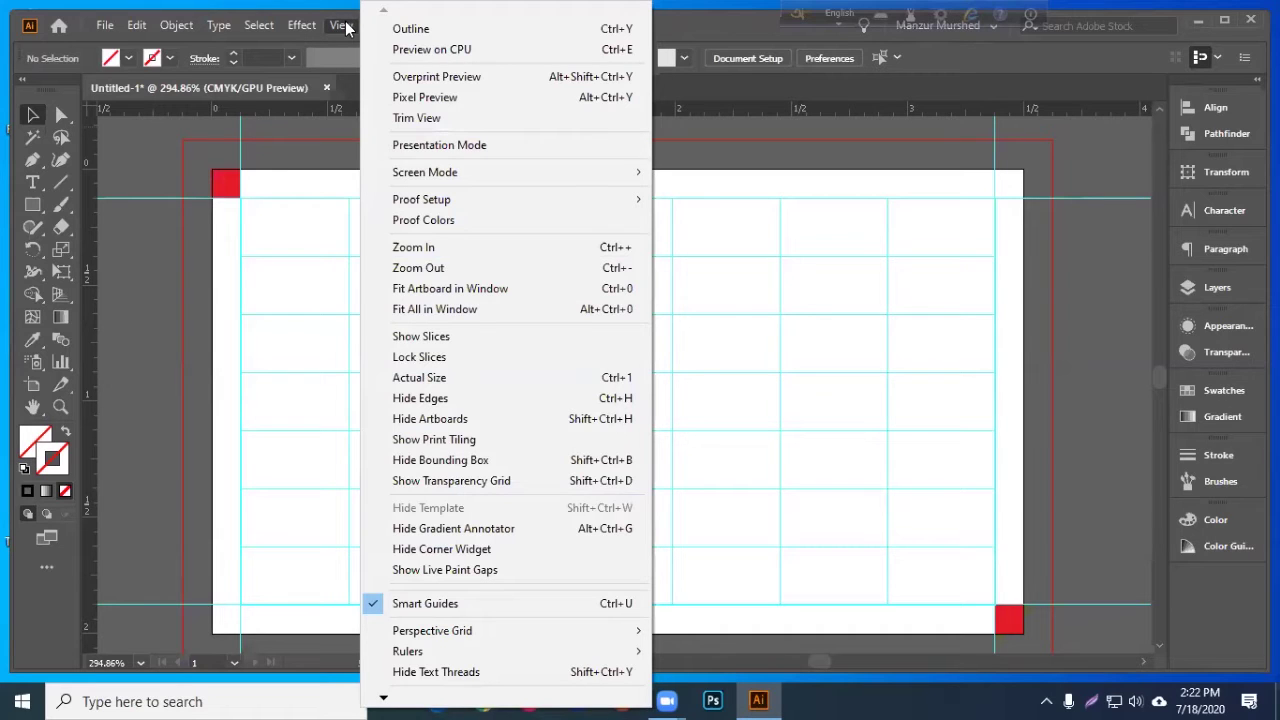
click(731, 126)
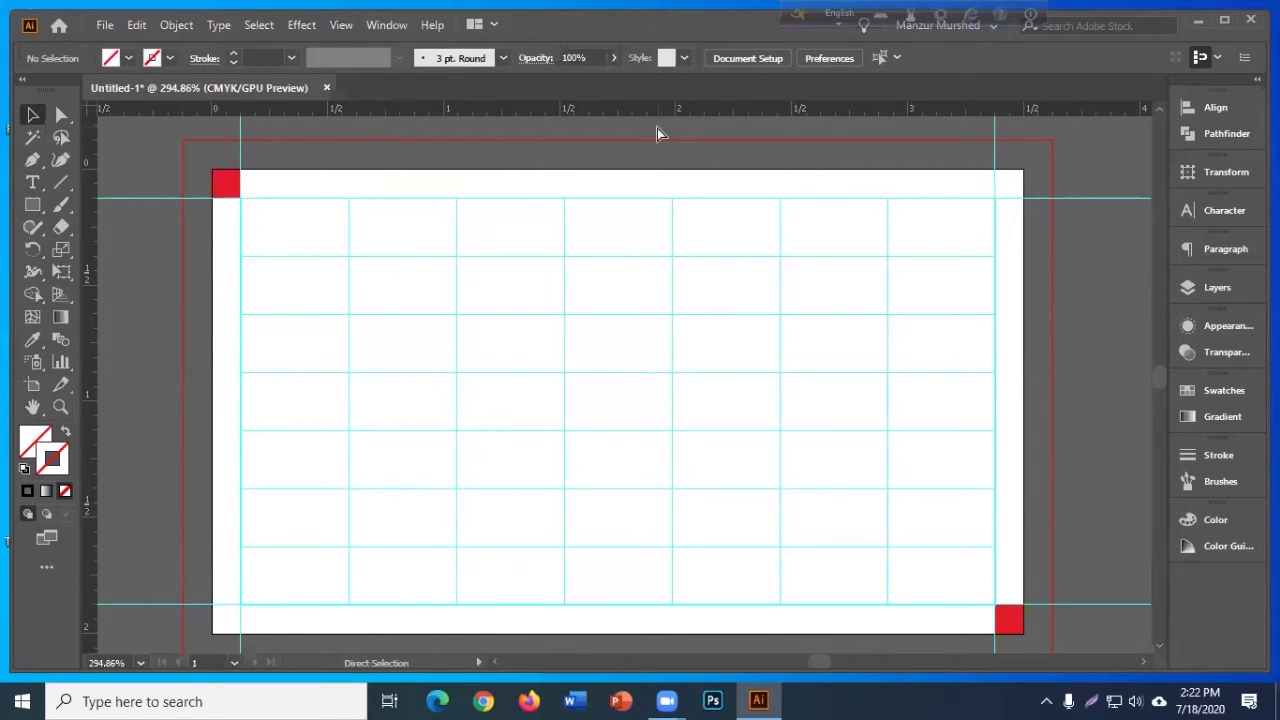
key(ctrl+alt+5)
key(a)
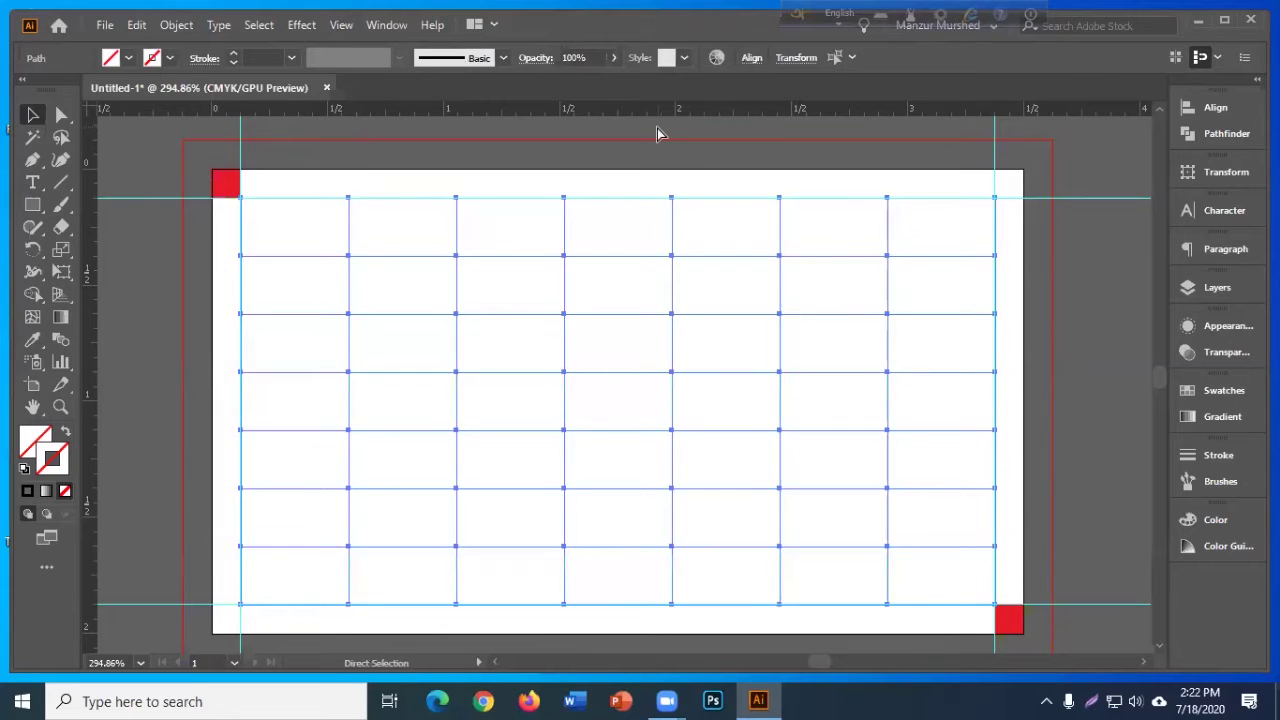
key(Delete)
key(v)
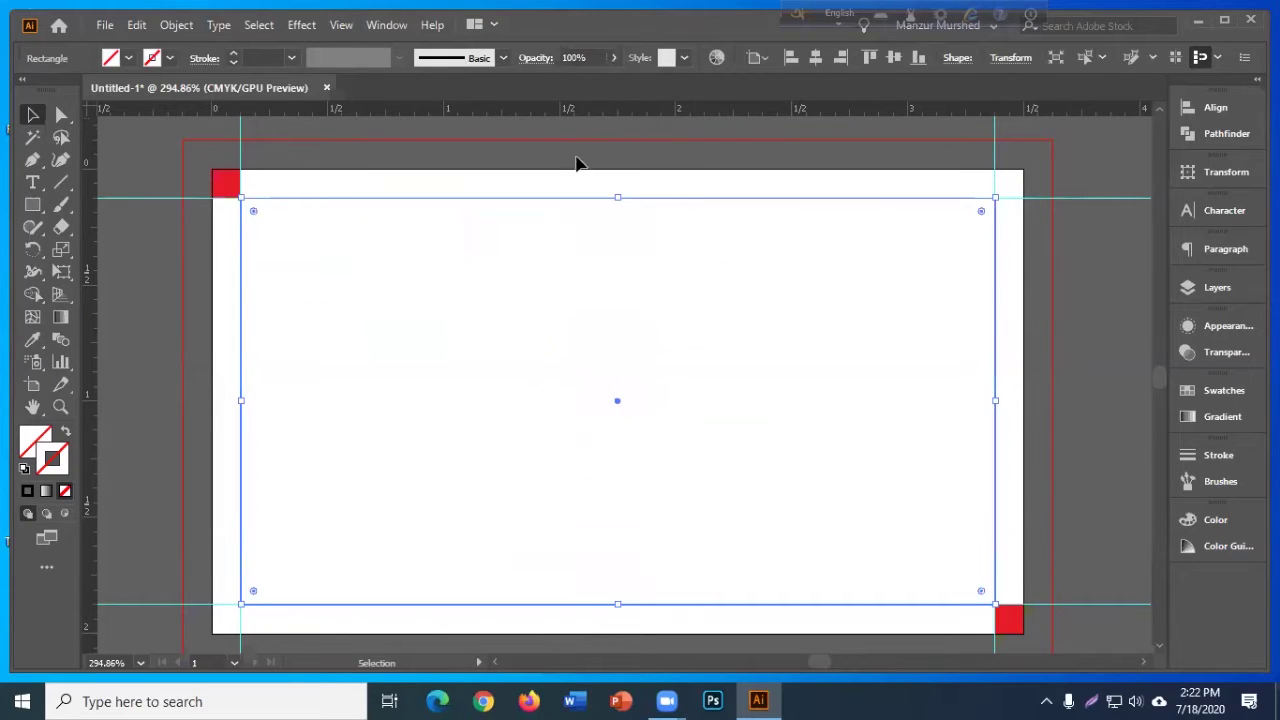
Nudge the rectangle down, then centre it horizontally and vertically on the artboard
key(a)
key(shift+Down)
key(shift+Down)
key(shift+Down)
key(shift+Down)
key(v)
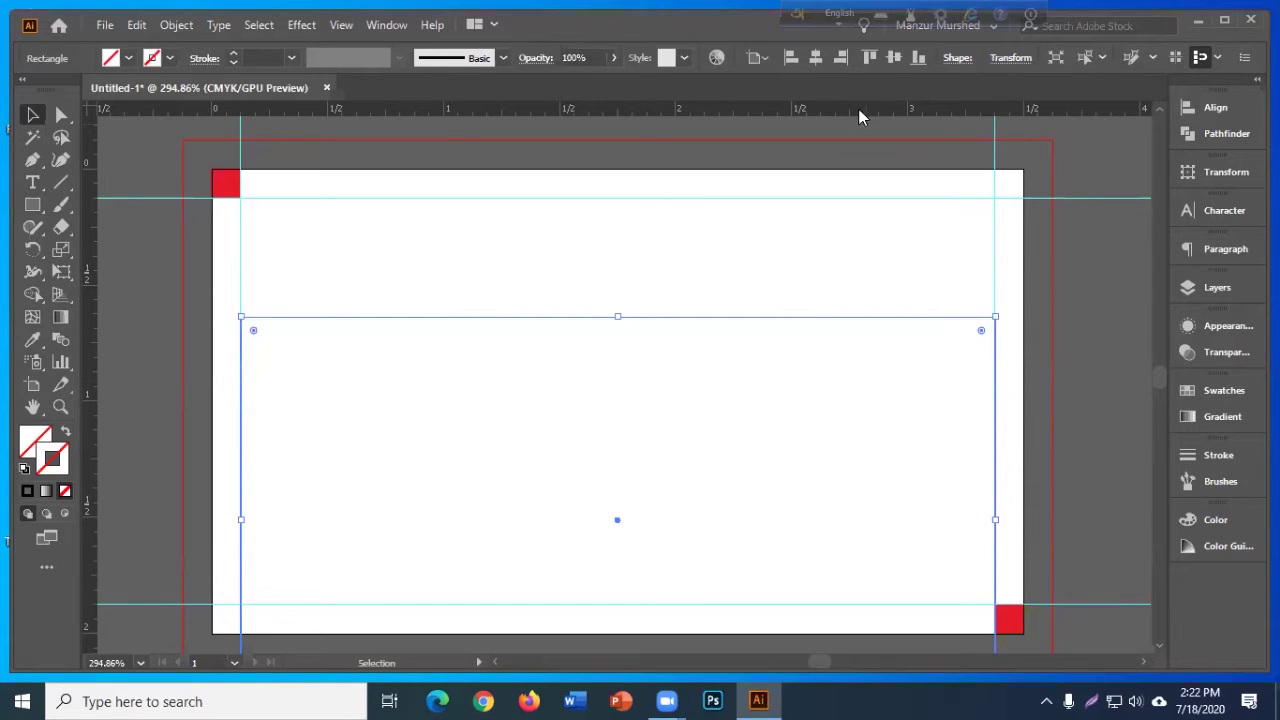
click(818, 58)
click(895, 58)
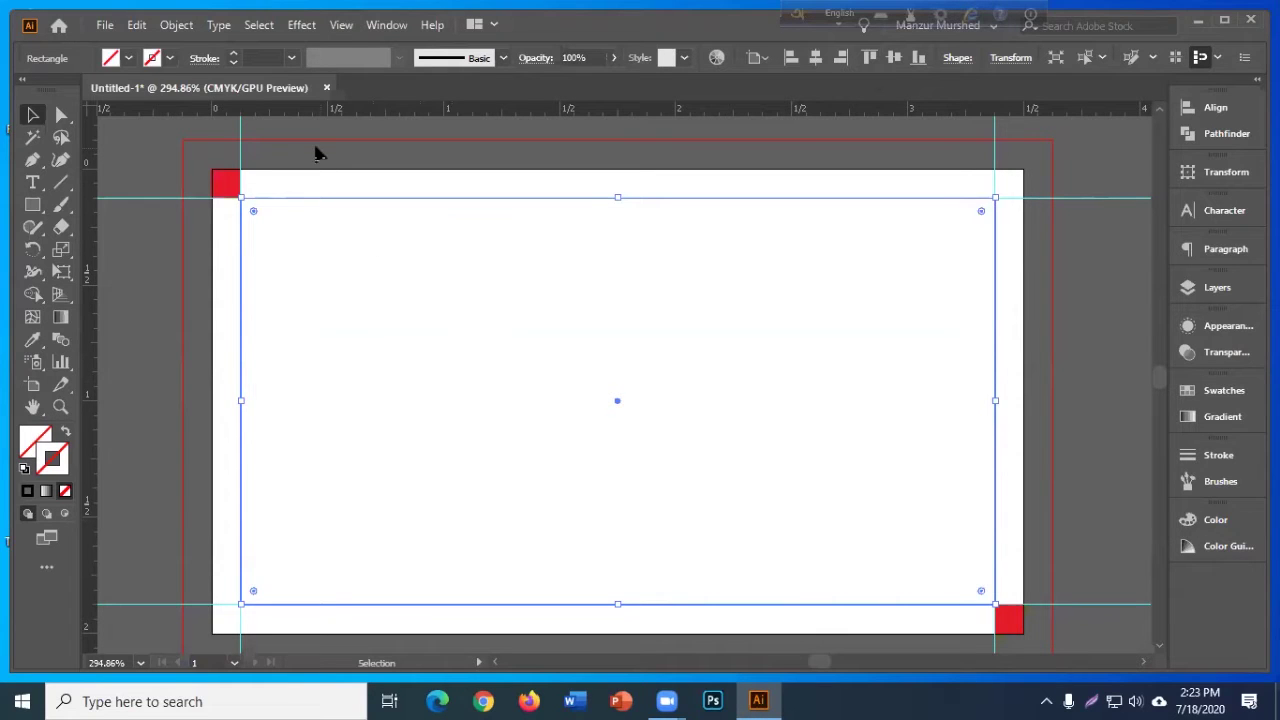
Split the centred rectangle with Split Into Grid using 7 rows and 7 columns
click(176, 24)
mouse_move(286, 453)
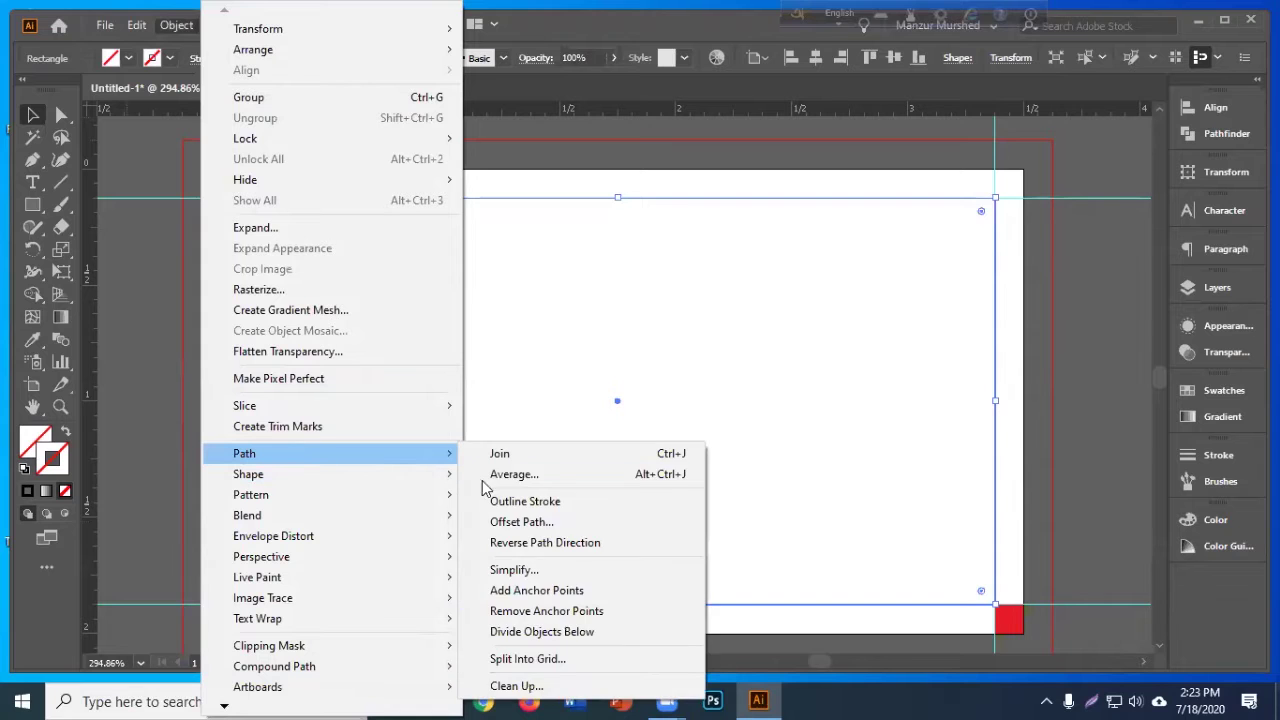
click(520, 660)
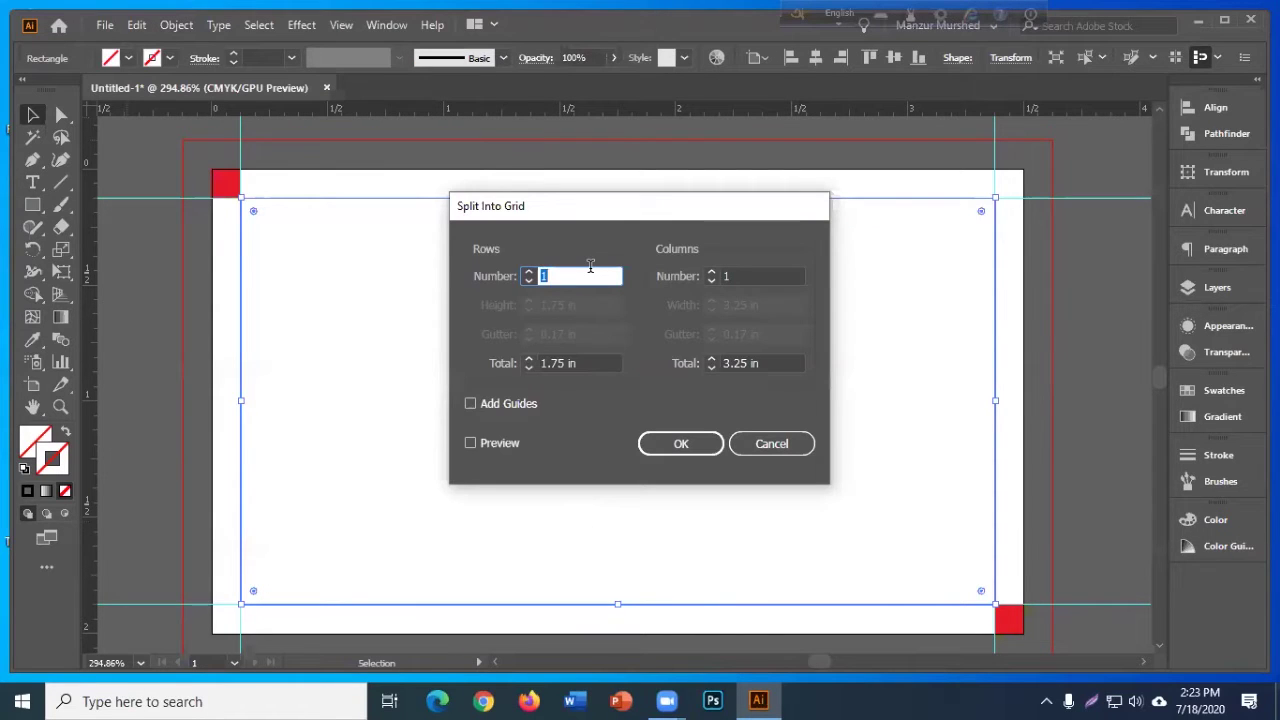
text(7)
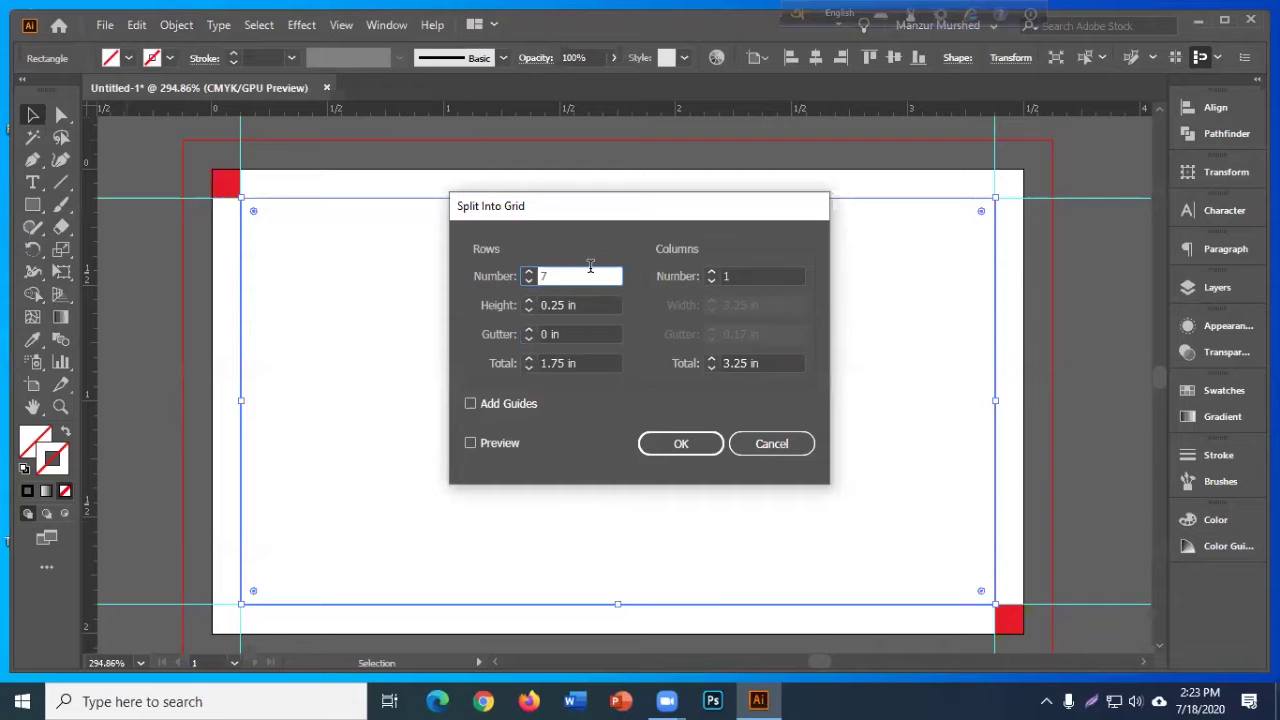
click(742, 276)
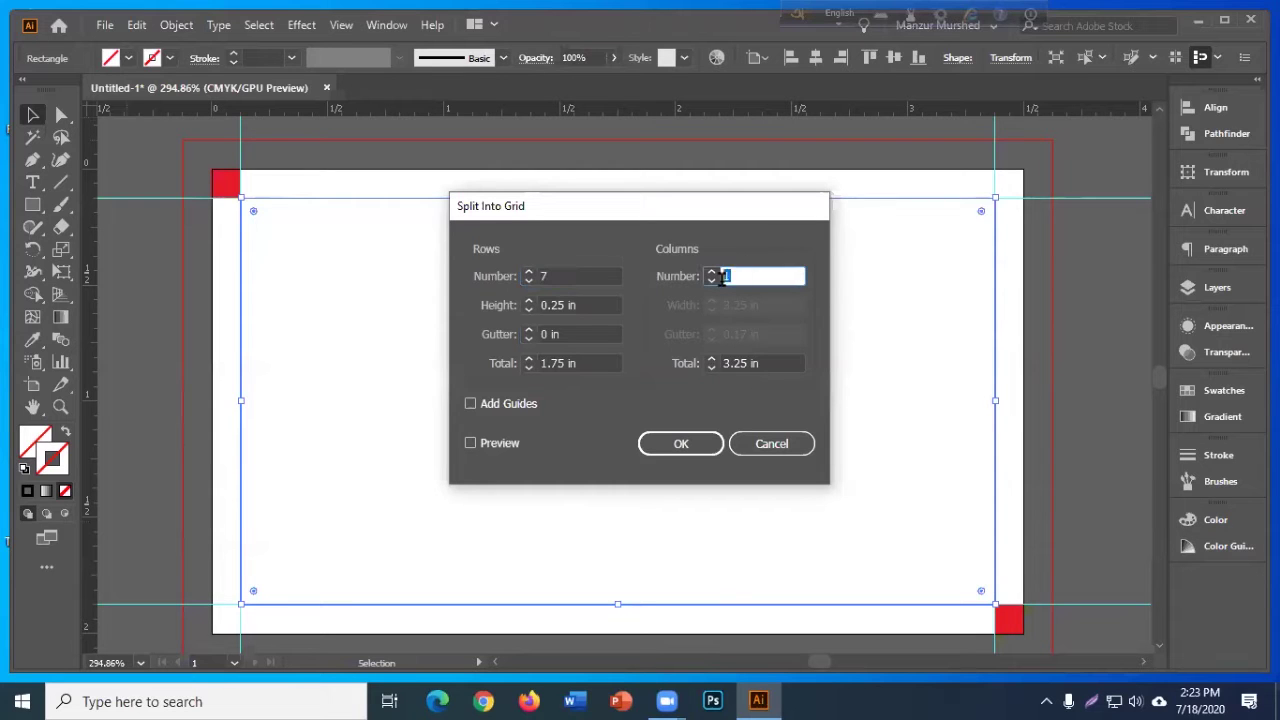
text(7)
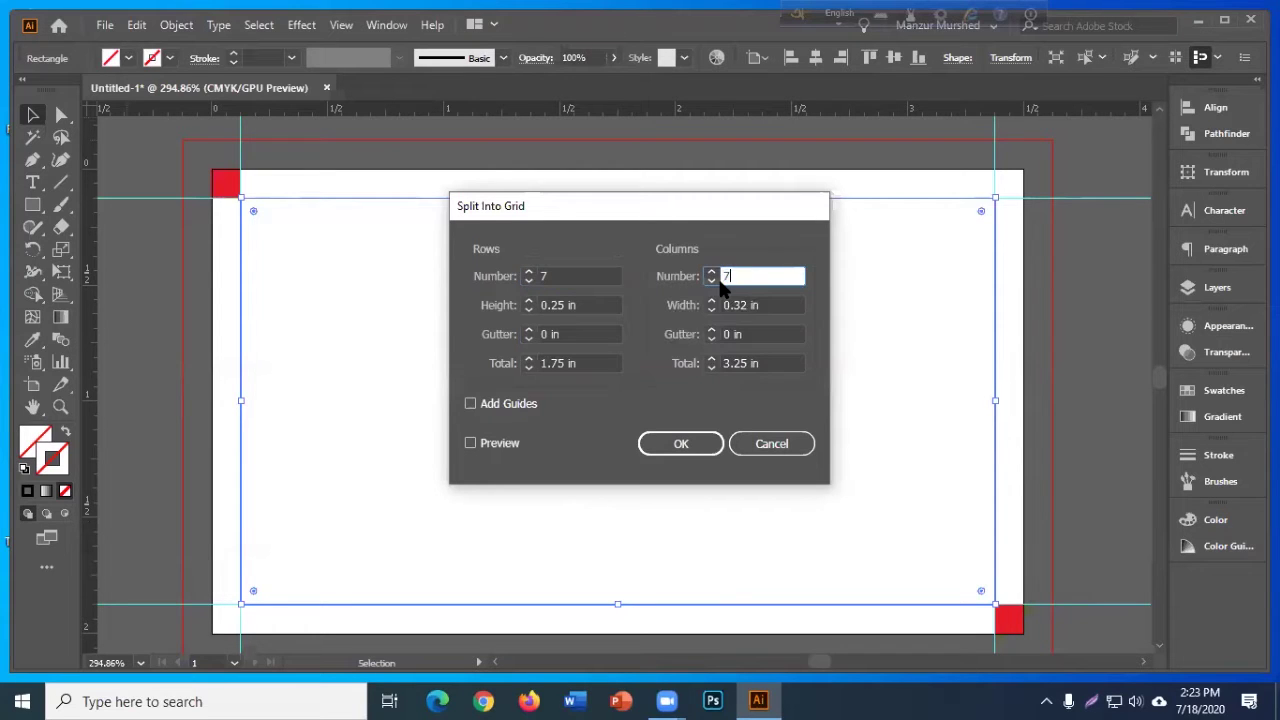
click(681, 443)
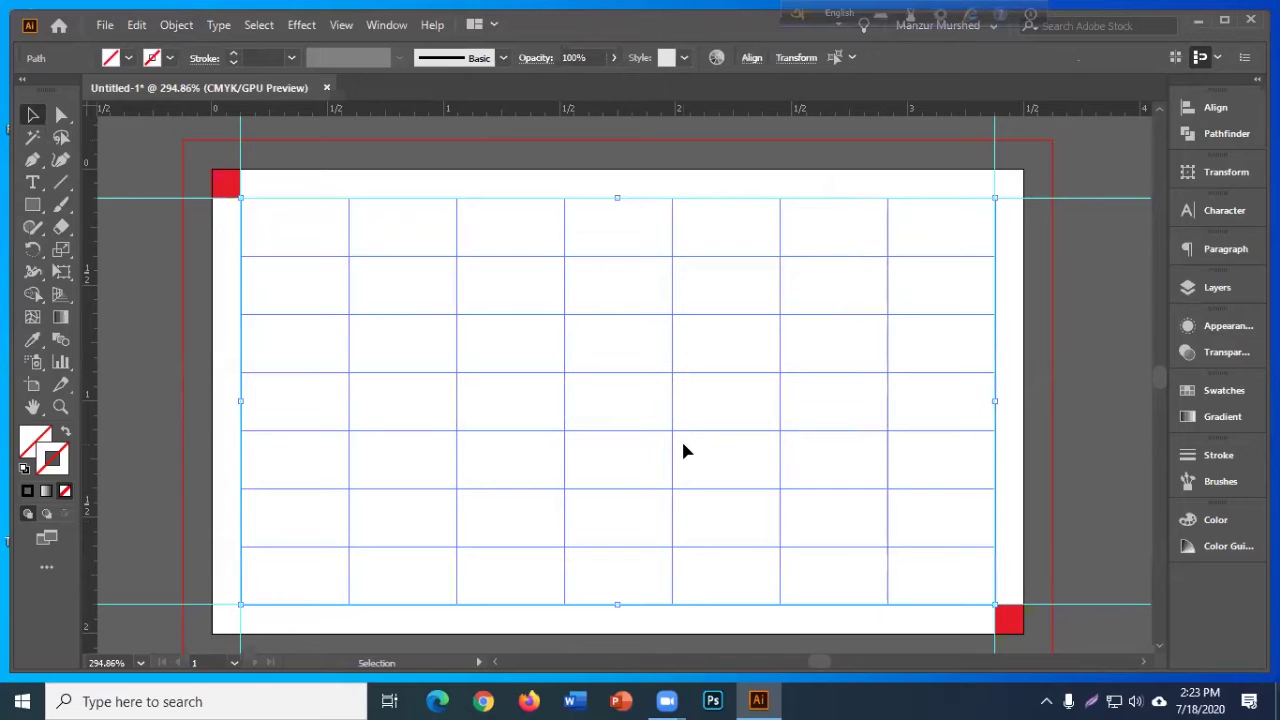
Turn the new 7 × 7 grid cells into guides with Make Guides
right_click(446, 284)
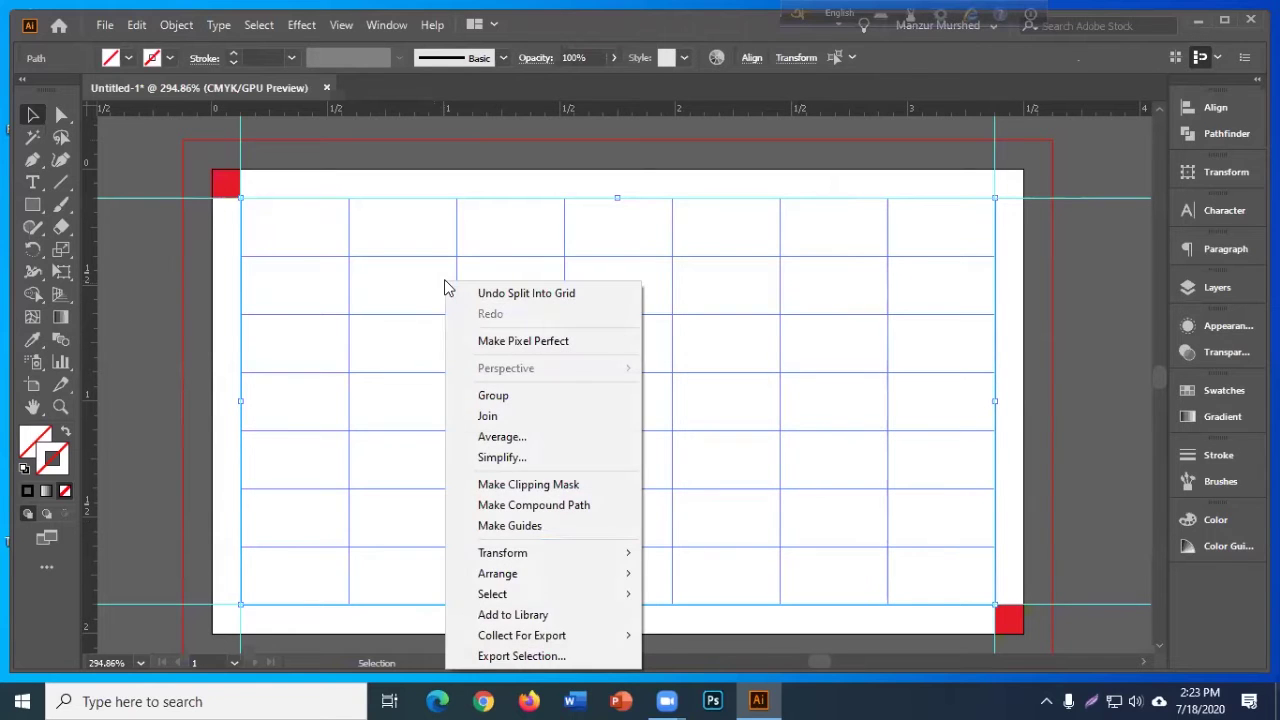
click(519, 530)
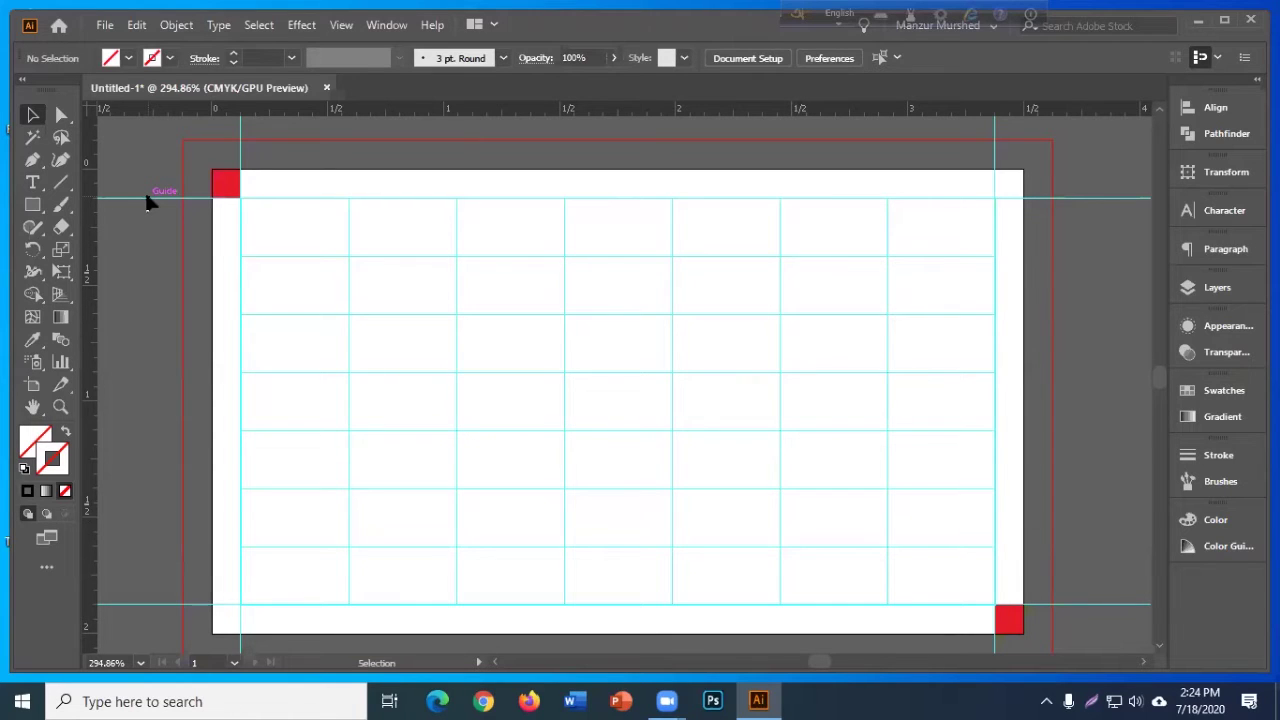
Unlock the guides from the View > Guides menu
click(340, 26)
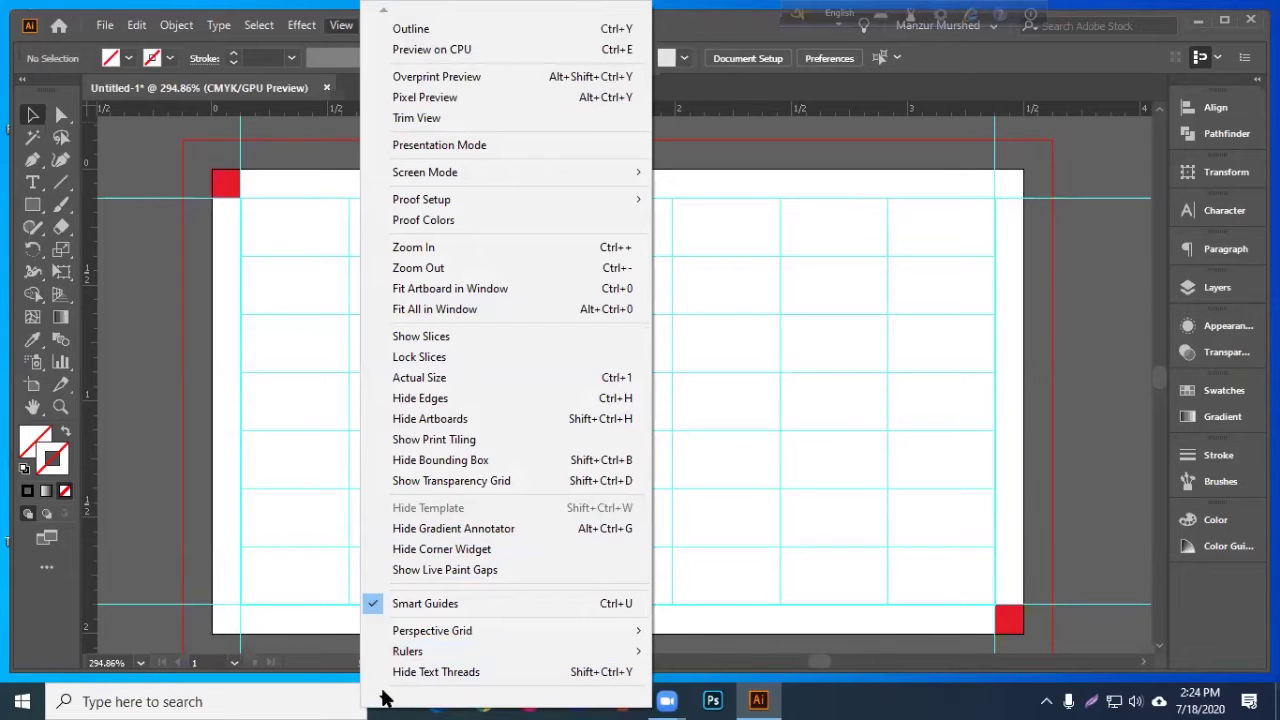
scroll(385, 698, down, 2)
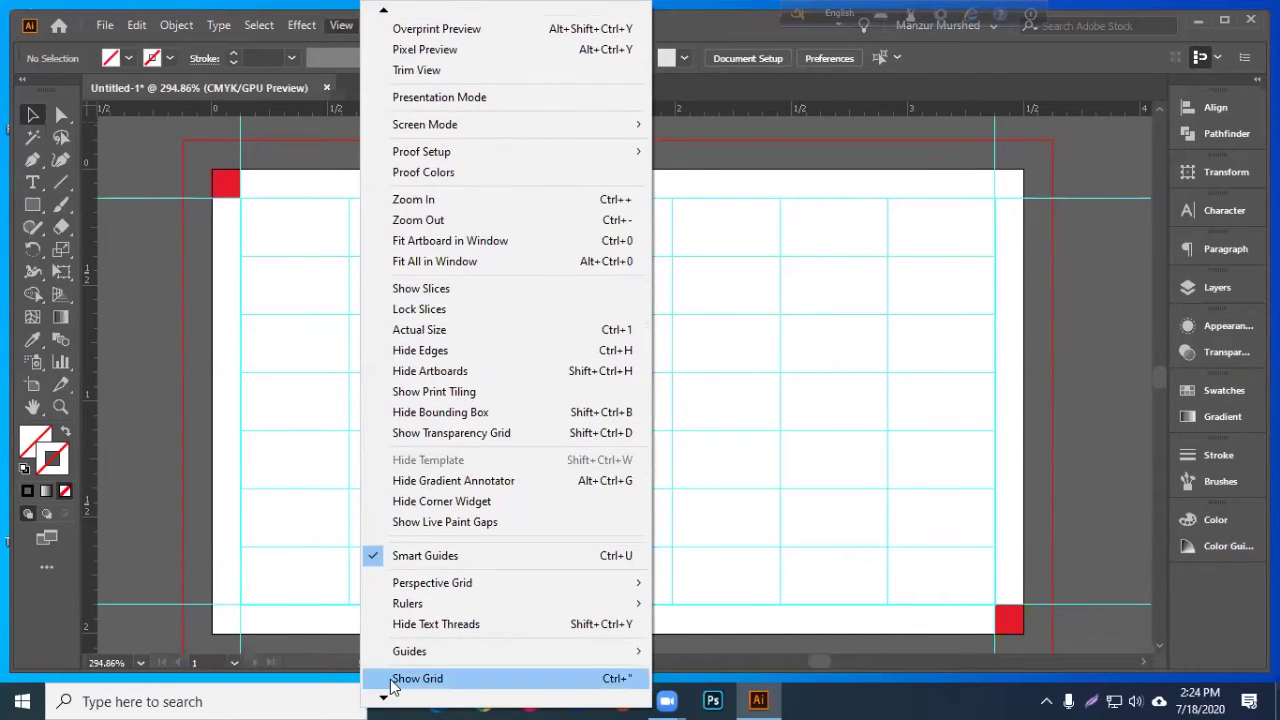
mouse_move(447, 652)
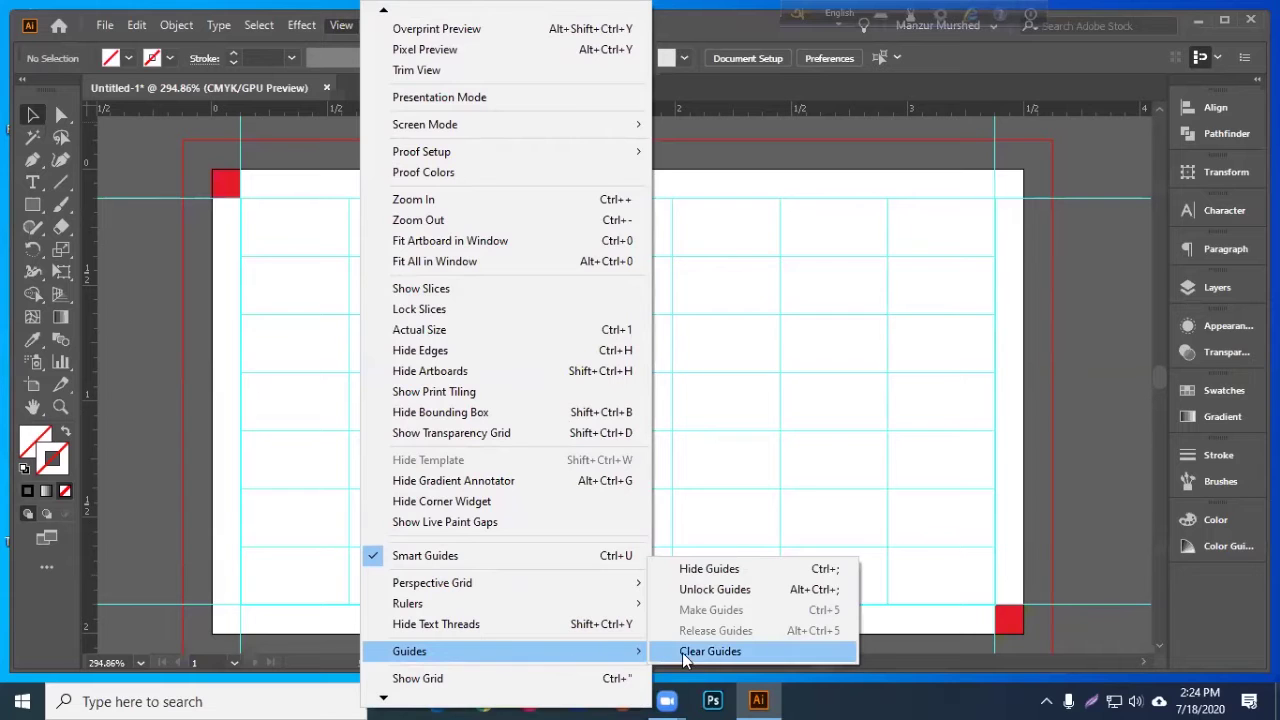
click(716, 590)
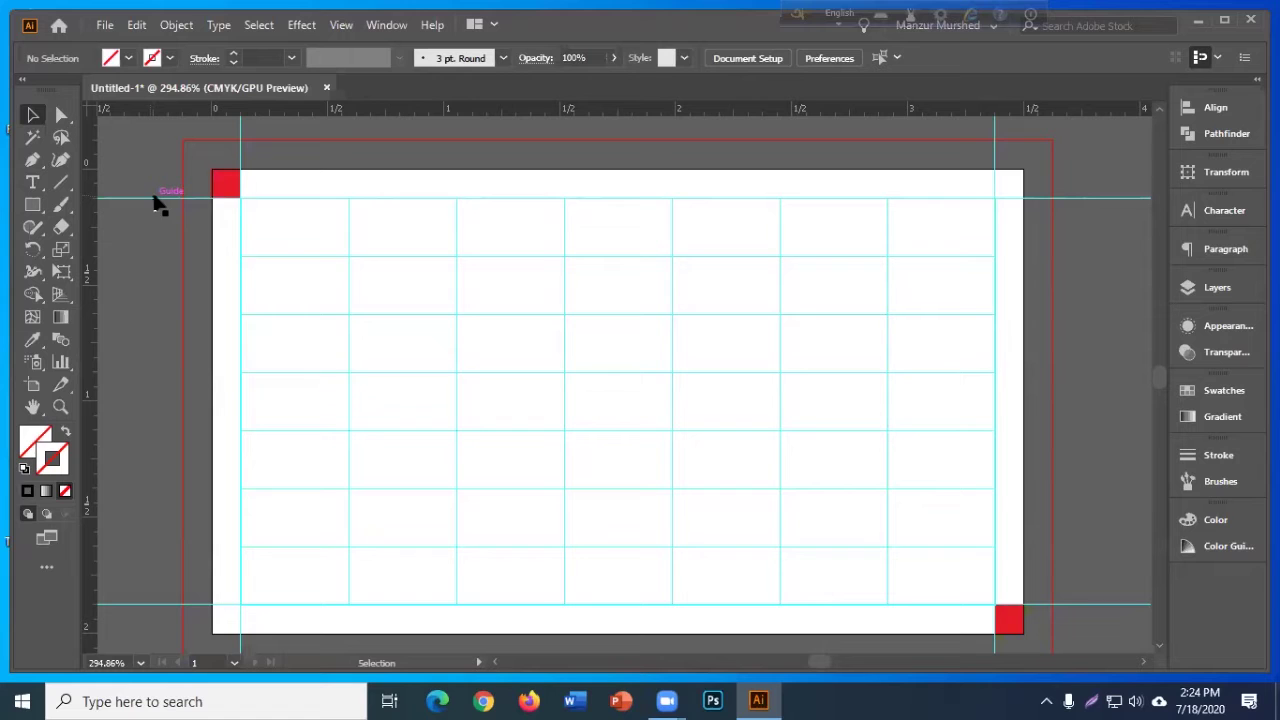
Delete the long horizontal guides along the grid's top and bottom edges
mouse_move(155, 196)
mouse_down()
mouse_move(165, 250)
mouse_move(160, 207)
mouse_up()
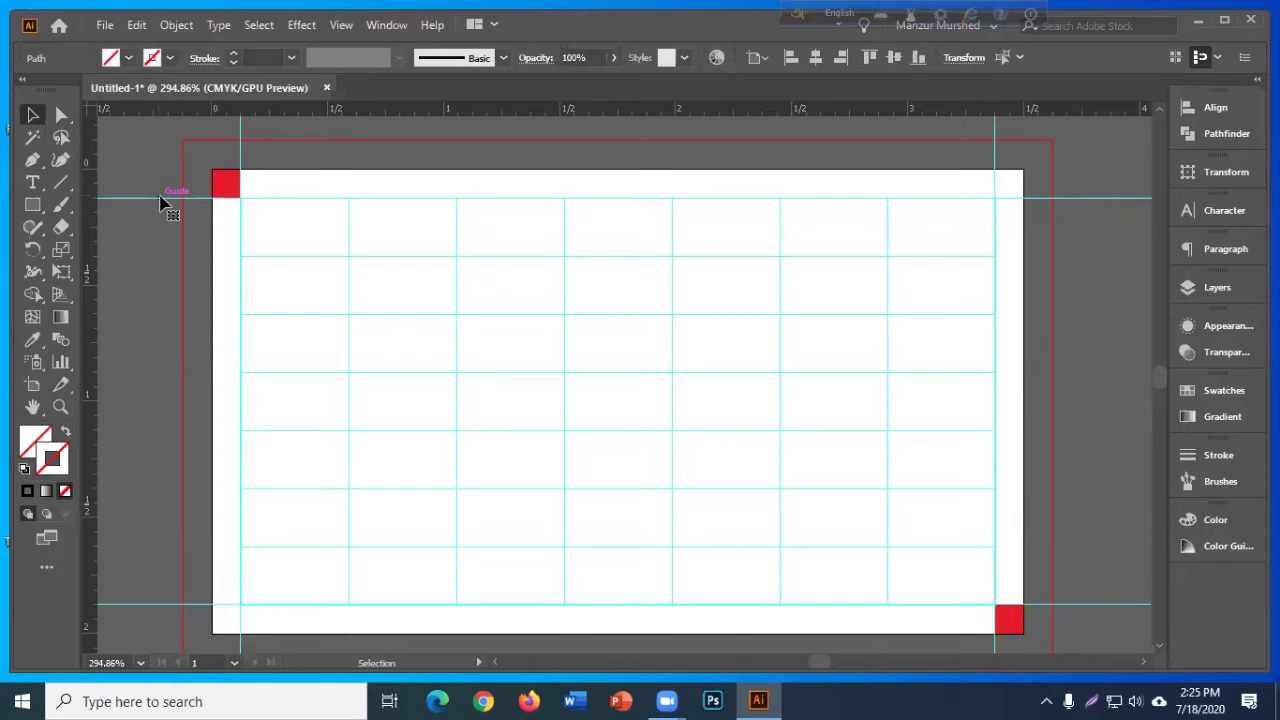
click(134, 205)
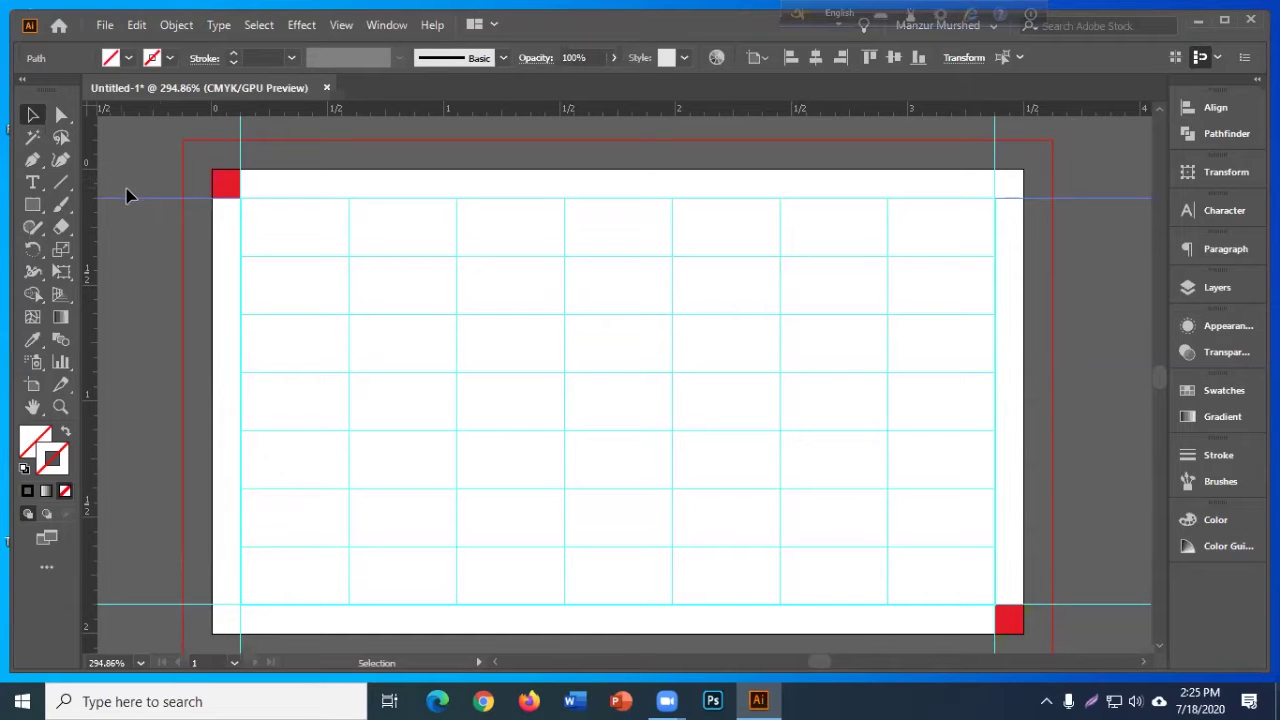
click(130, 205)
click(126, 224)
key(Delete)
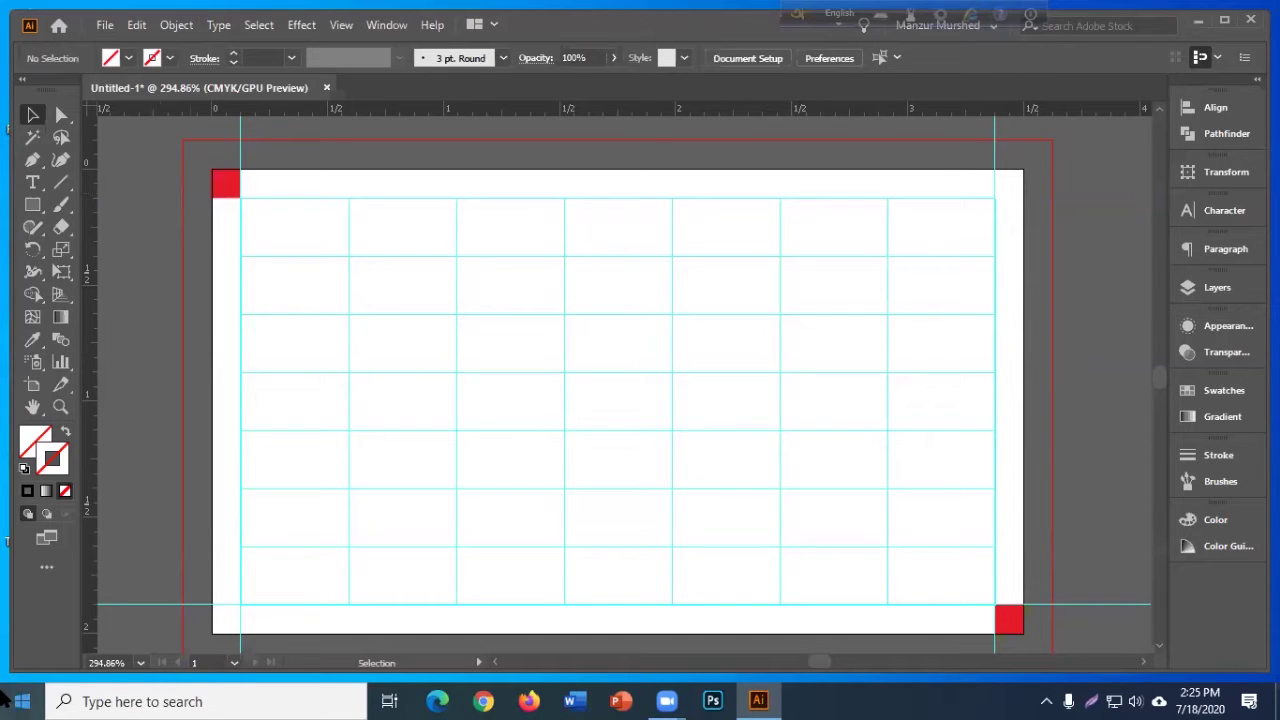
click(149, 605)
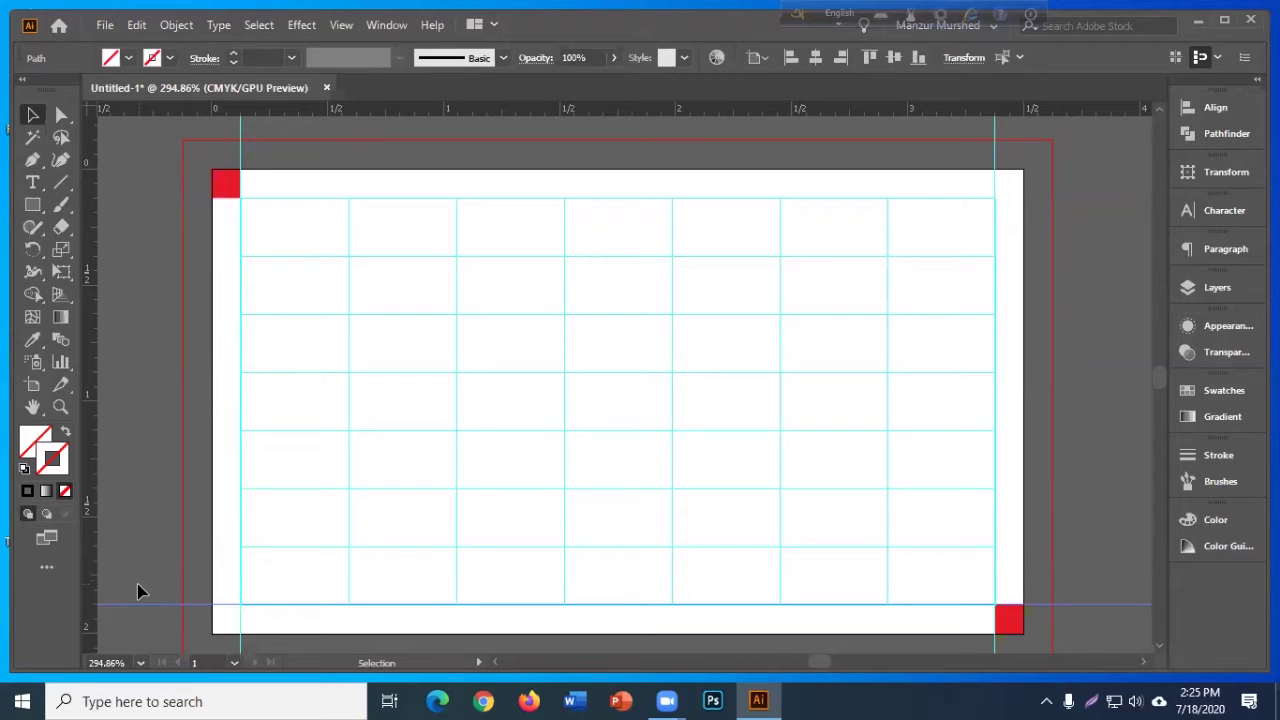
key(Delete)
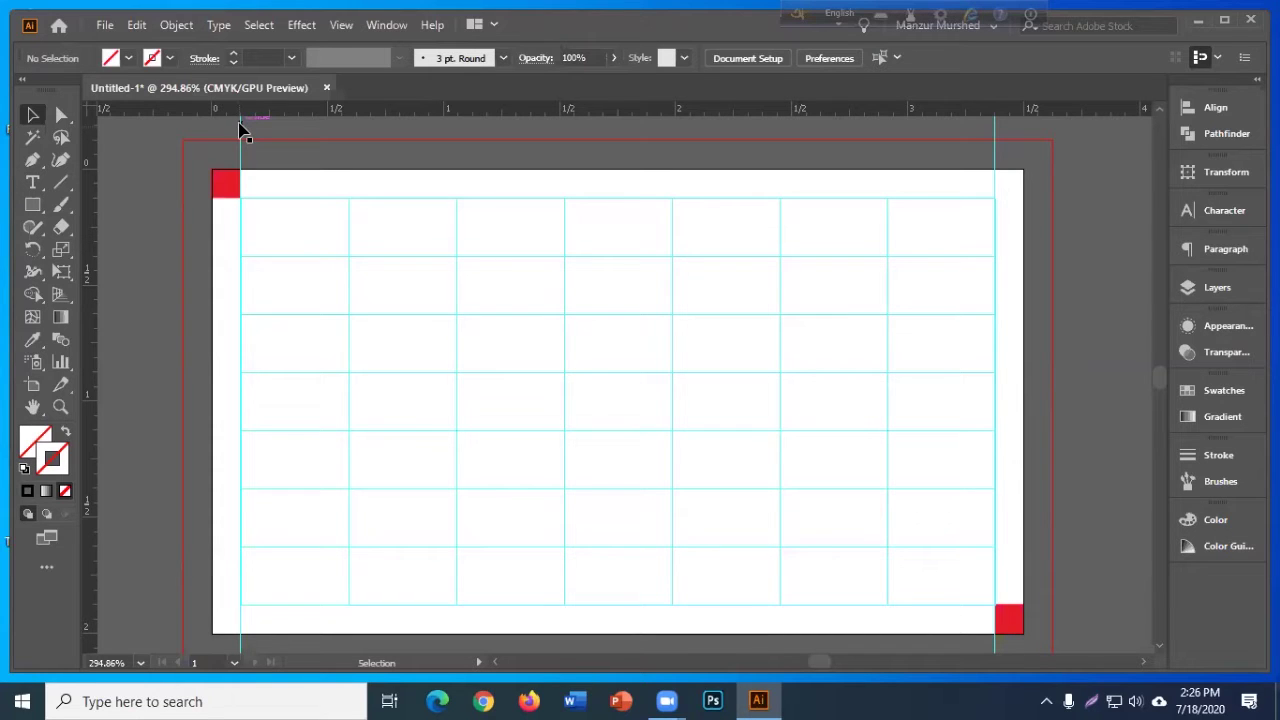
Delete the stray vertical guide near the card's right edge
drag(240, 128, 230, 110)
scroll(274, 226, down, 4)
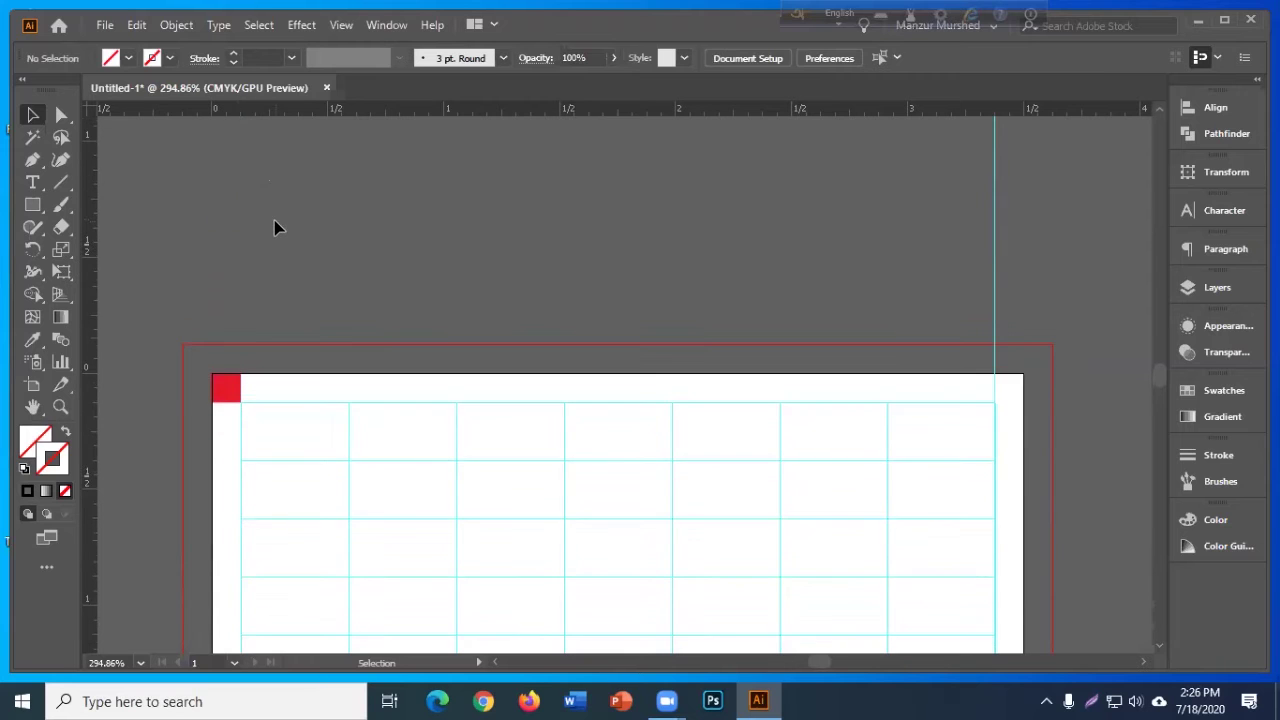
scroll(314, 242, down, 1)
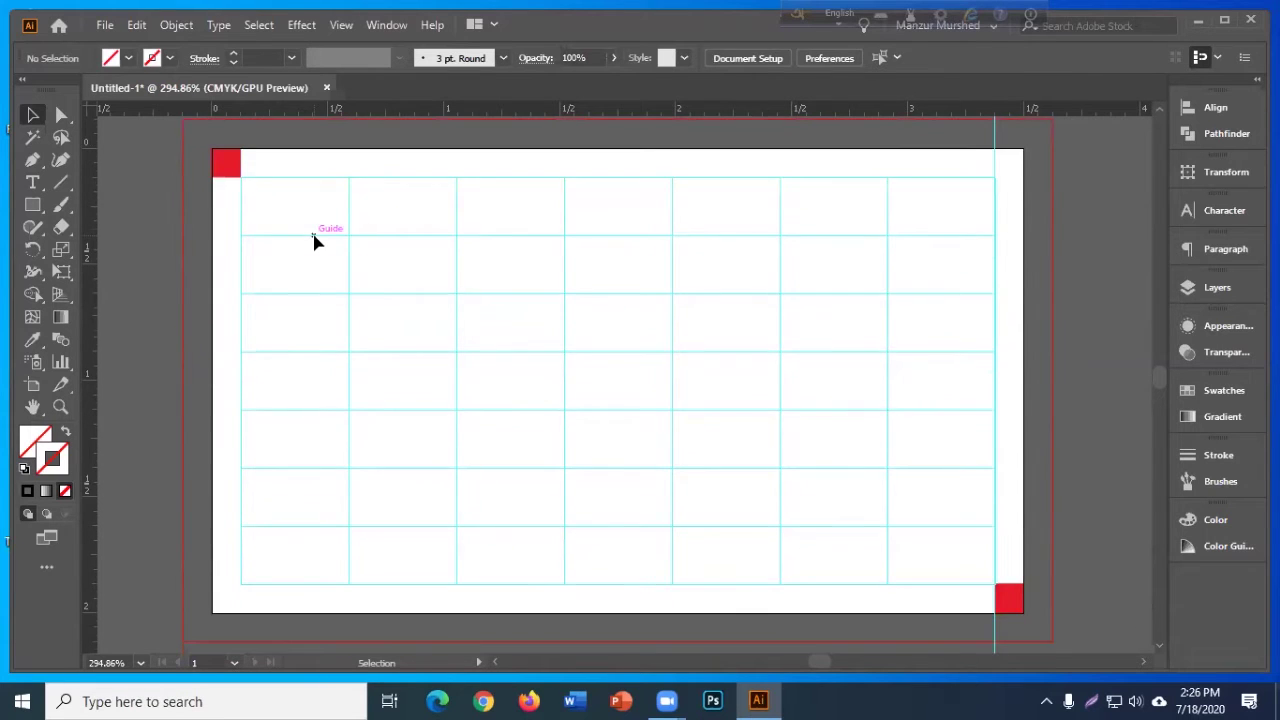
scroll(314, 242, up, 1)
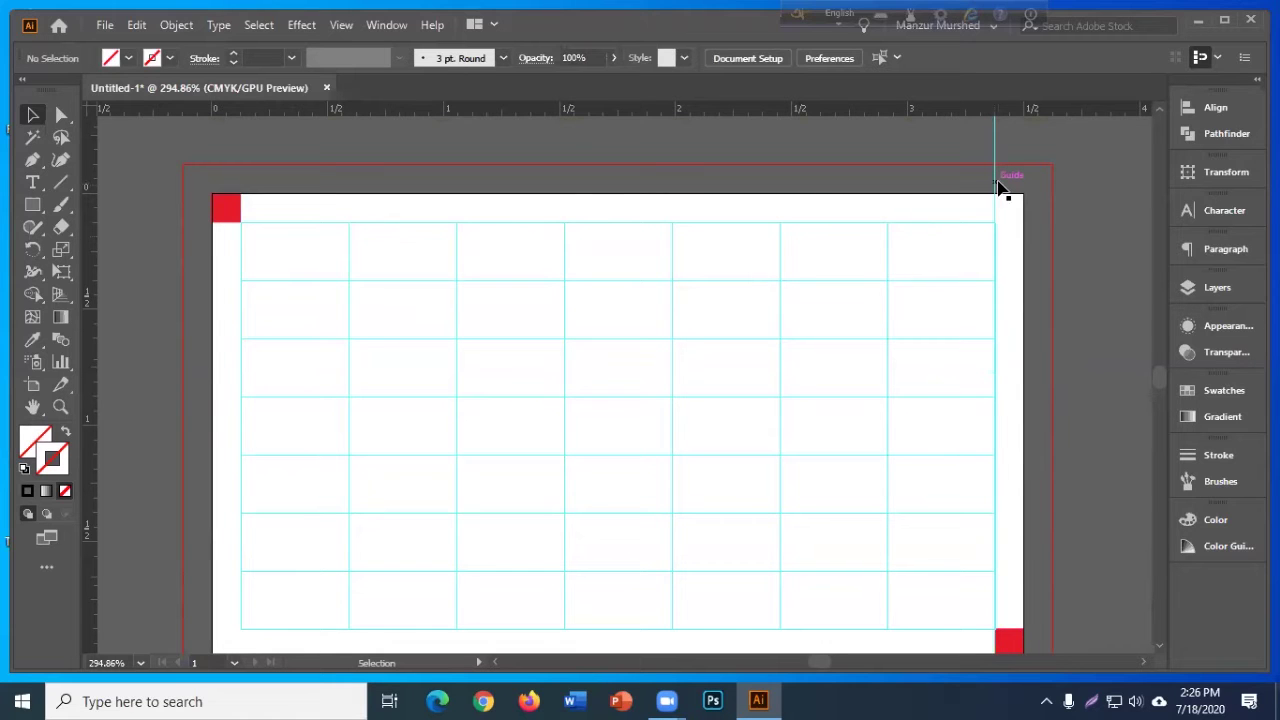
scroll(690, 250, down, 1)
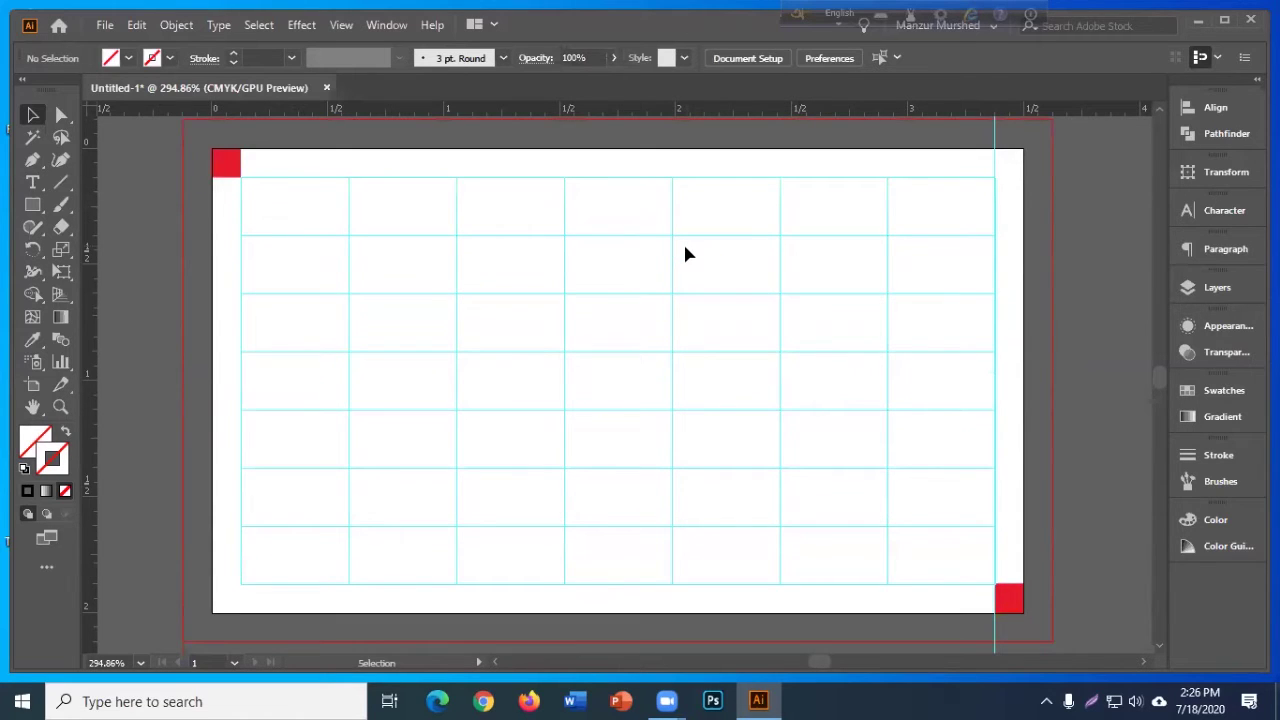
scroll(686, 258, up, 1)
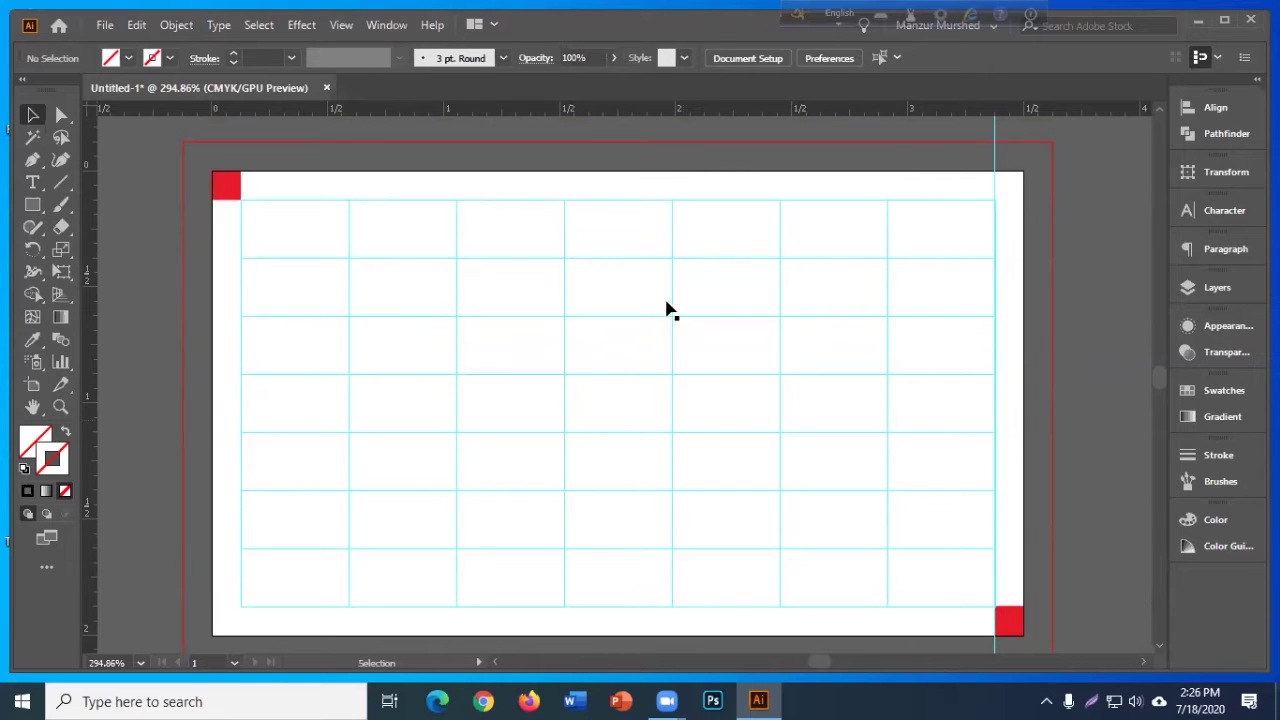
mouse_move(762, 699)
scroll(990, 138, up, 5)
scroll(990, 138, right, 2)
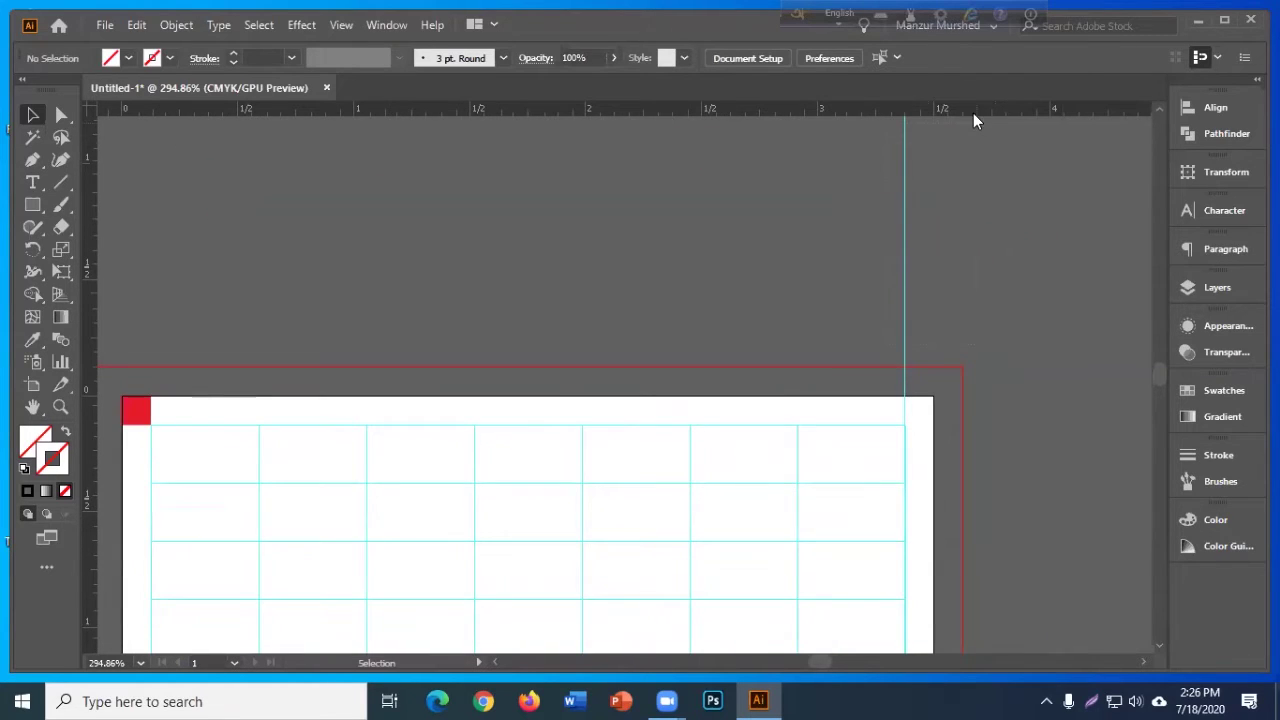
scroll(1010, 155, up, 4)
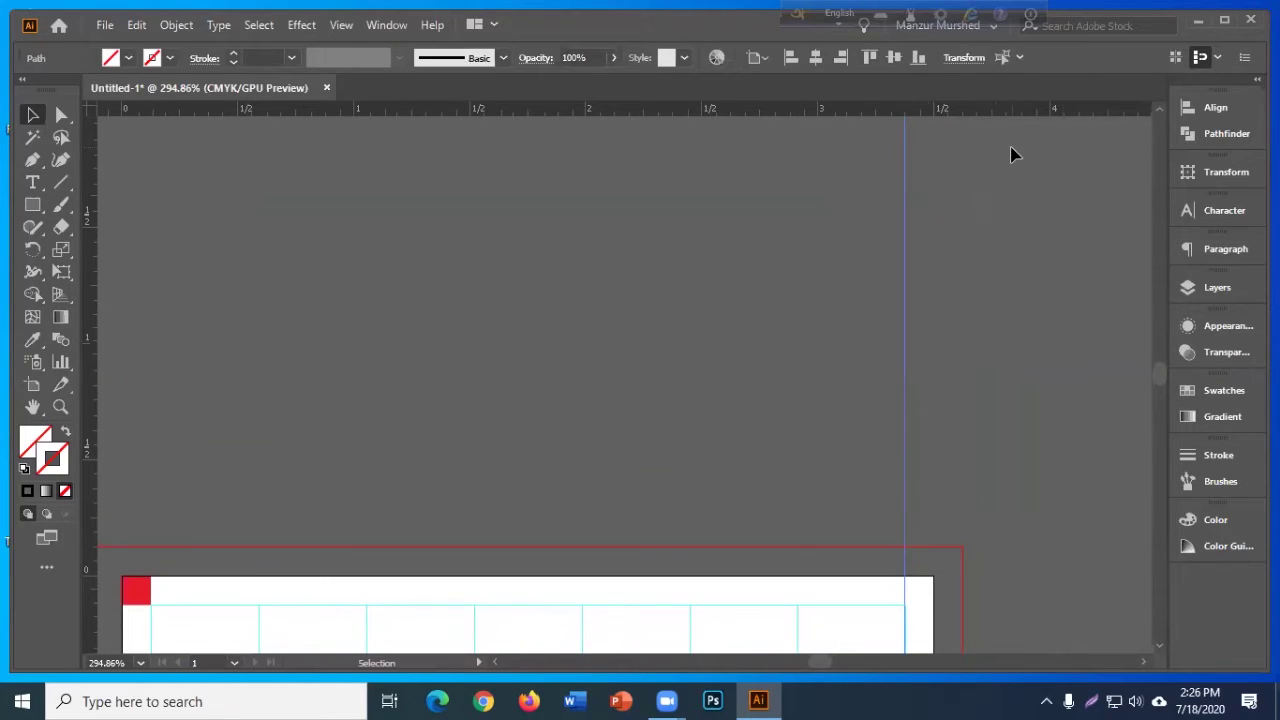
click(958, 543)
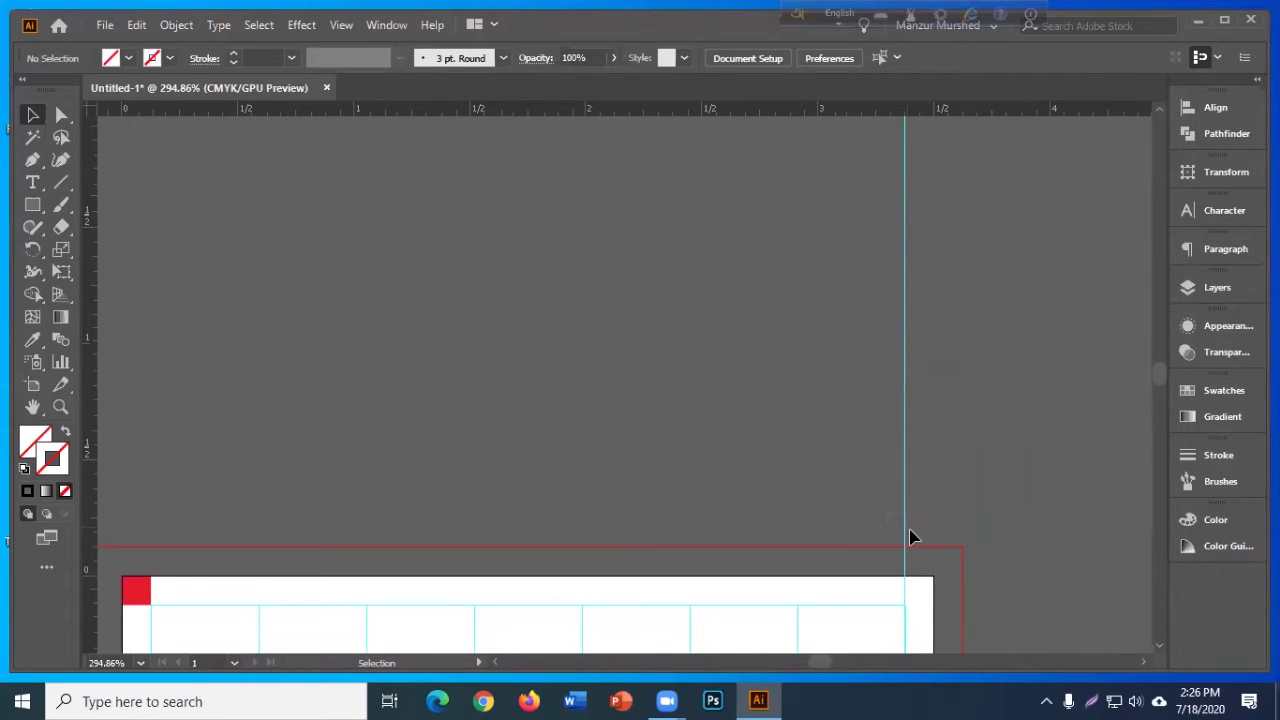
click(918, 541)
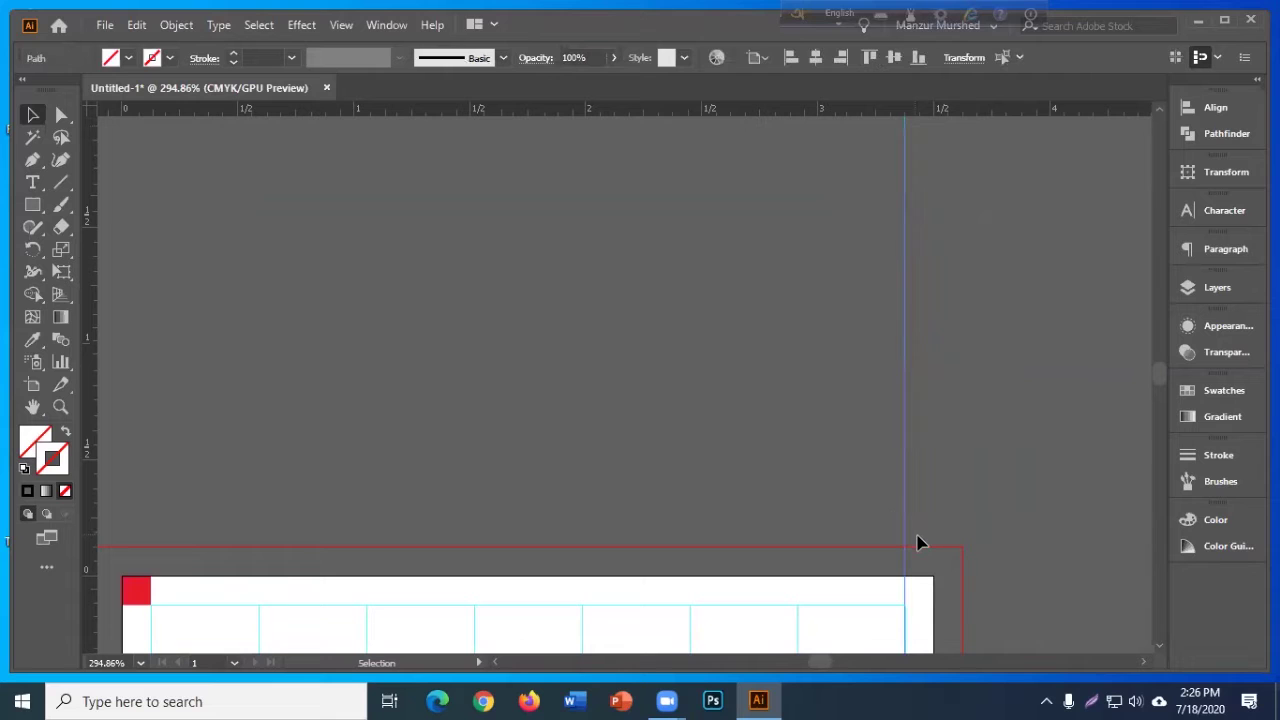
key(Delete)
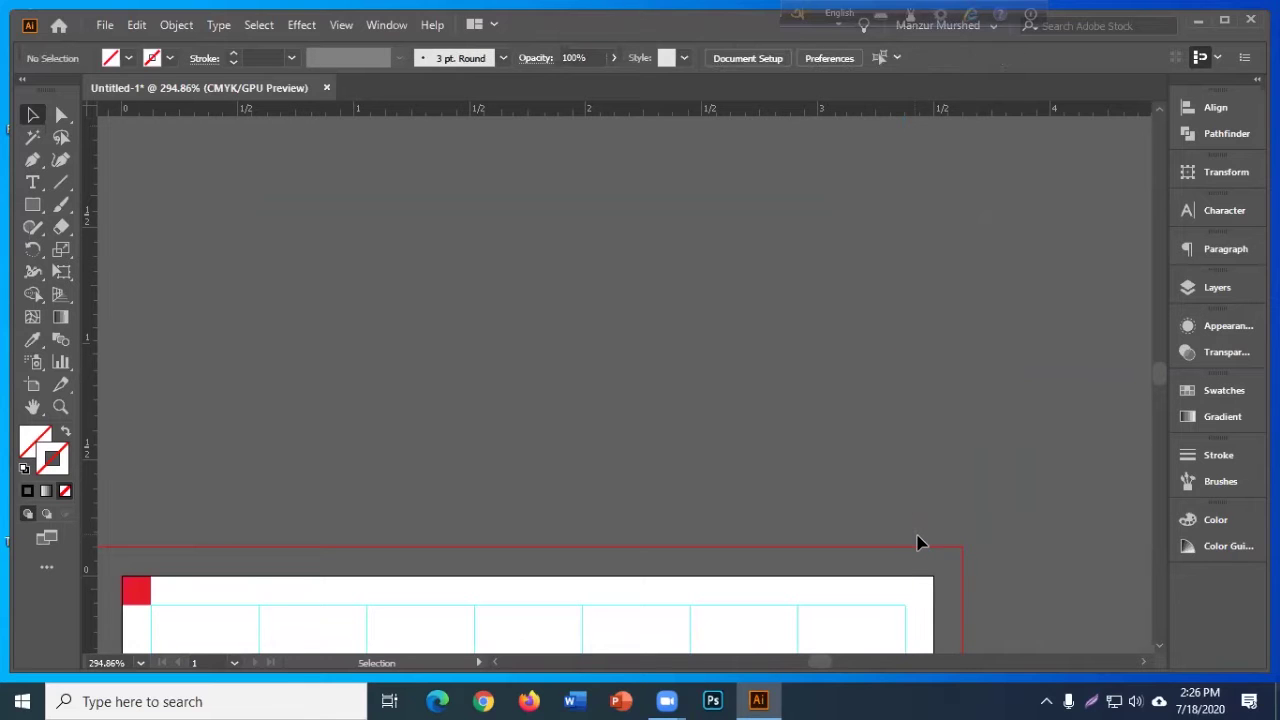
Fit the whole card in the window with Ctrl+0, then minimize Illustrator
drag(1157, 380, 1160, 412)
key(ctrl+0)
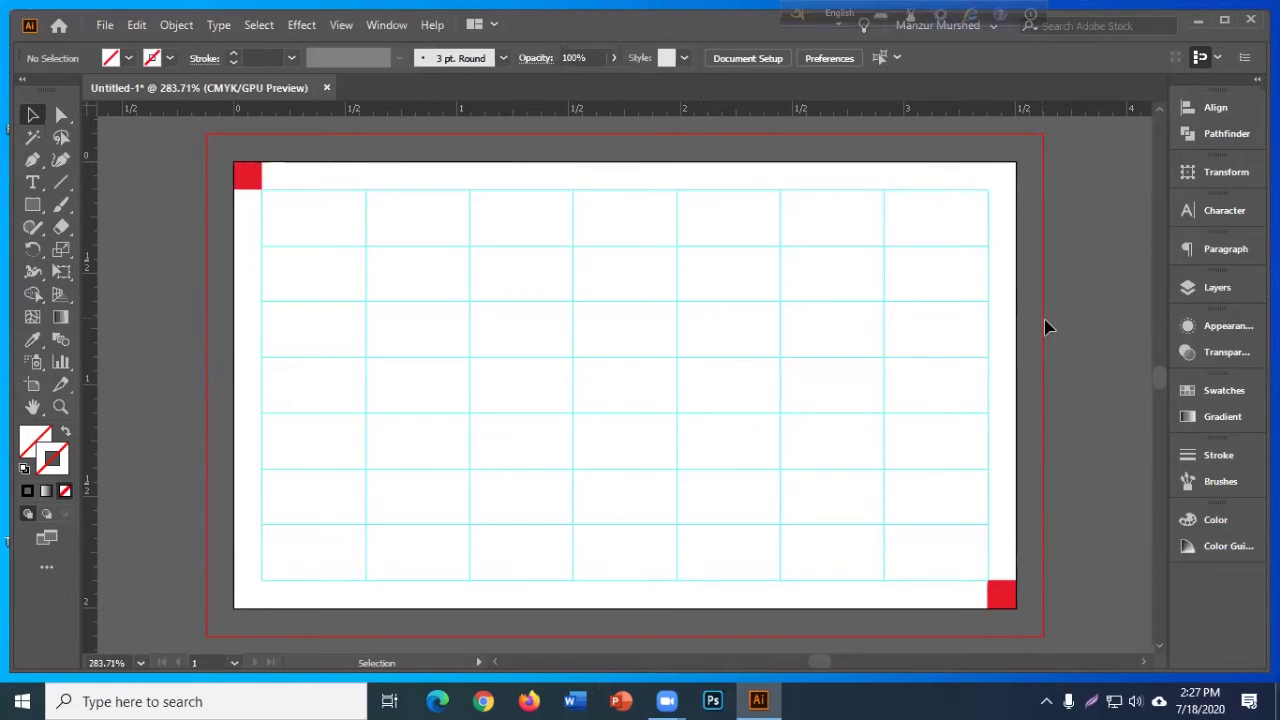
click(1199, 24)
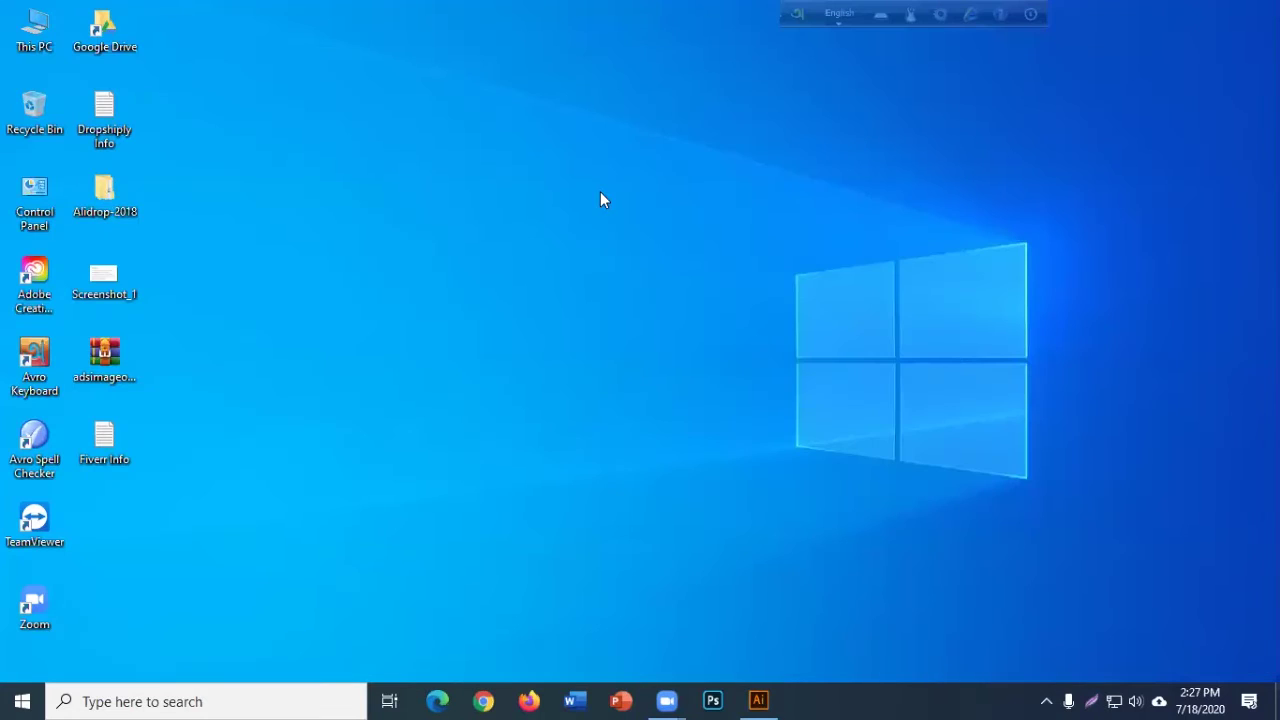
Restore the Illustrator window from its taskbar icon
drag(461, 214, 587, 341)
drag(426, 160, 711, 343)
click(758, 700)
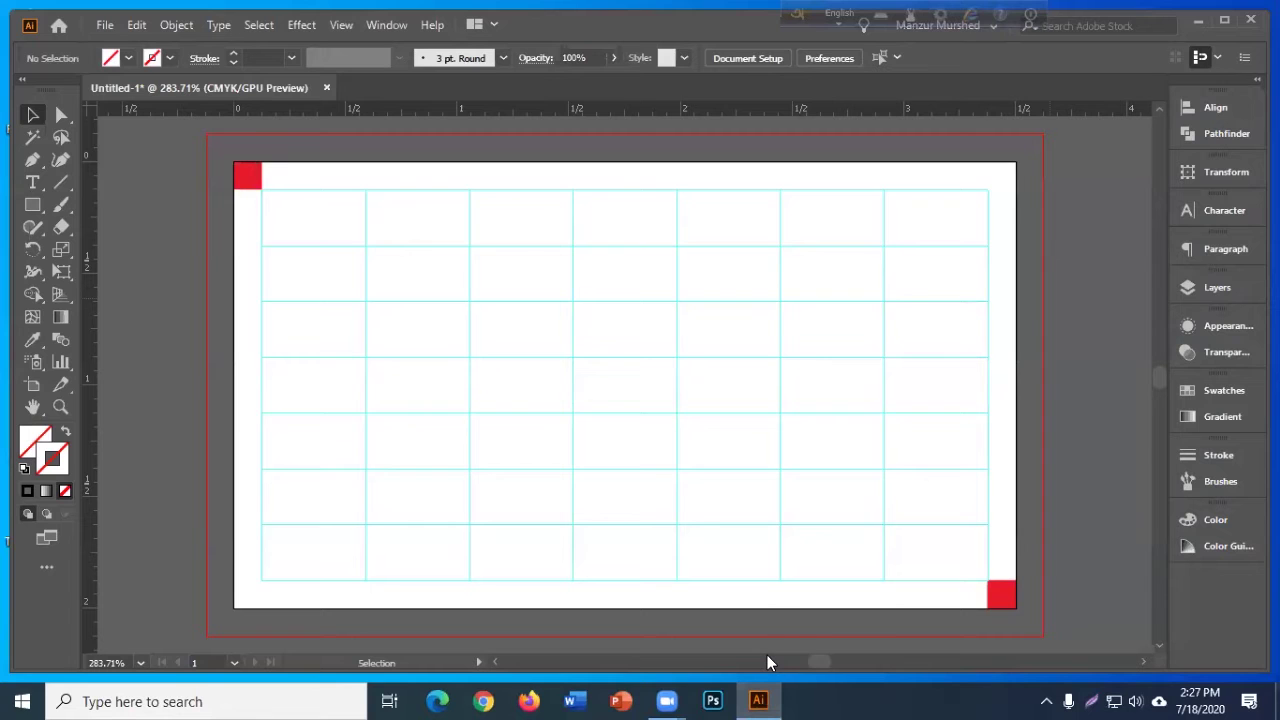
click(246, 184)
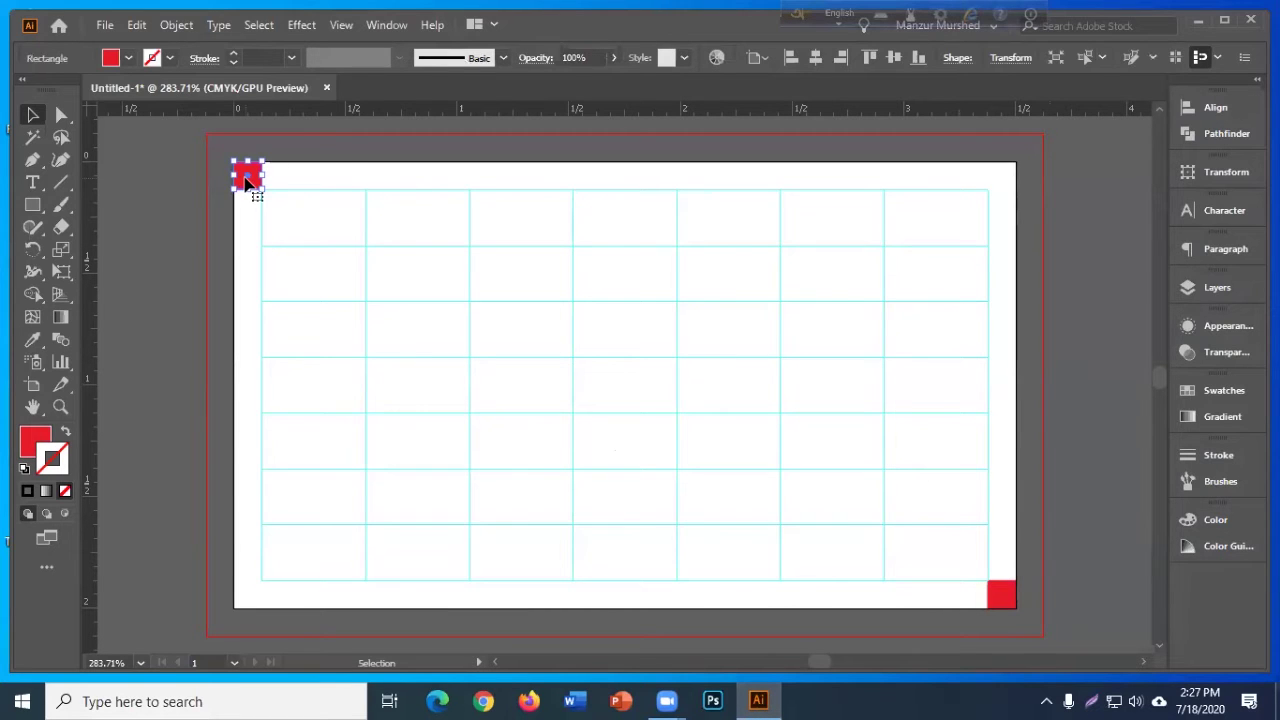
click(194, 174)
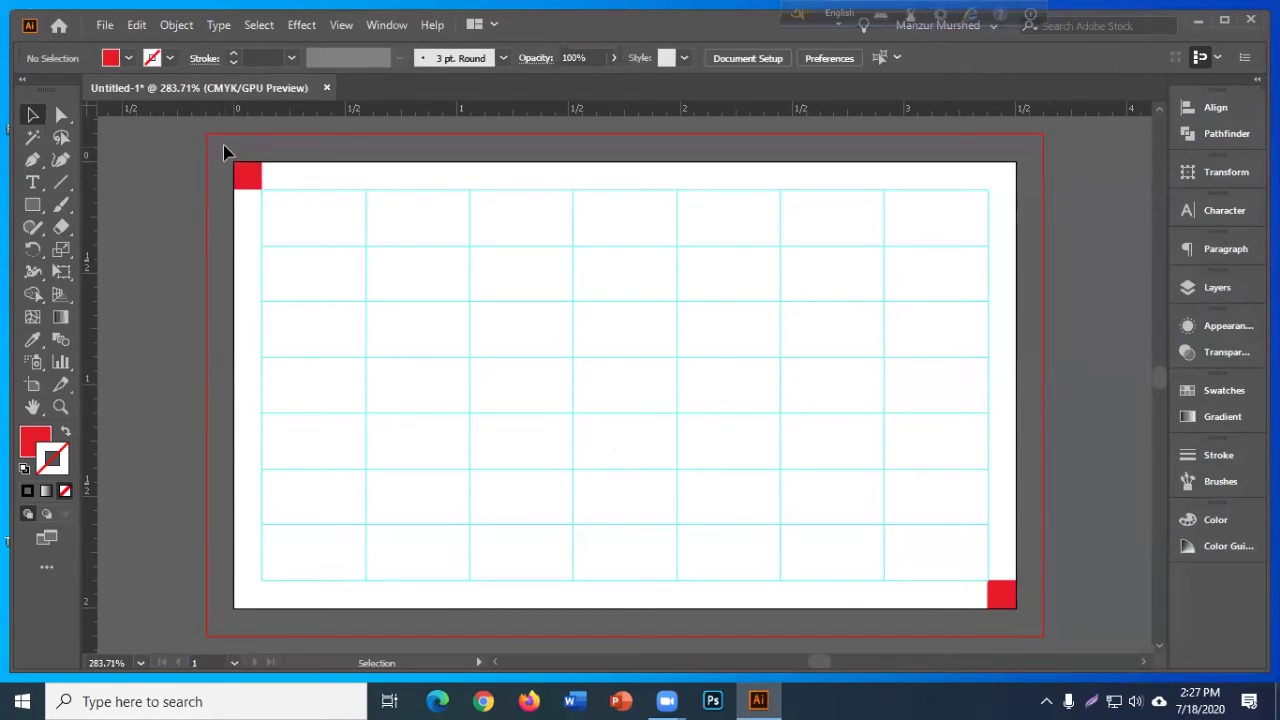
click(243, 175)
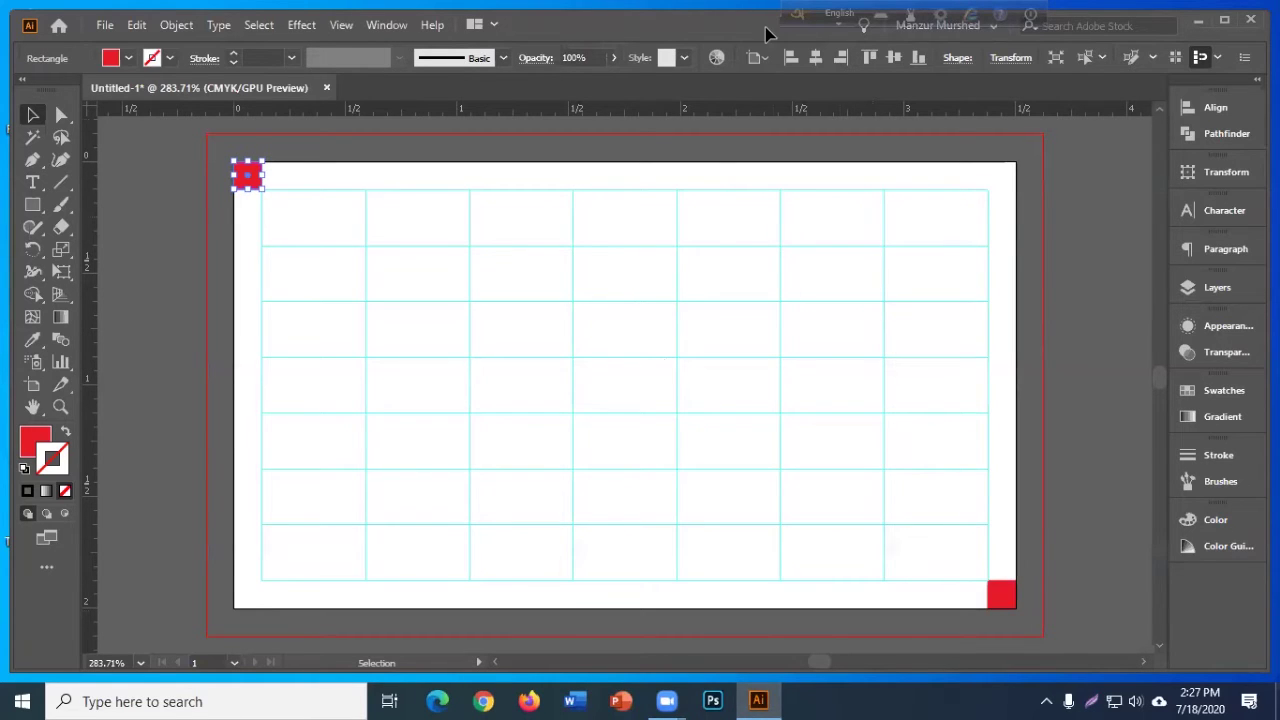
click(1058, 297)
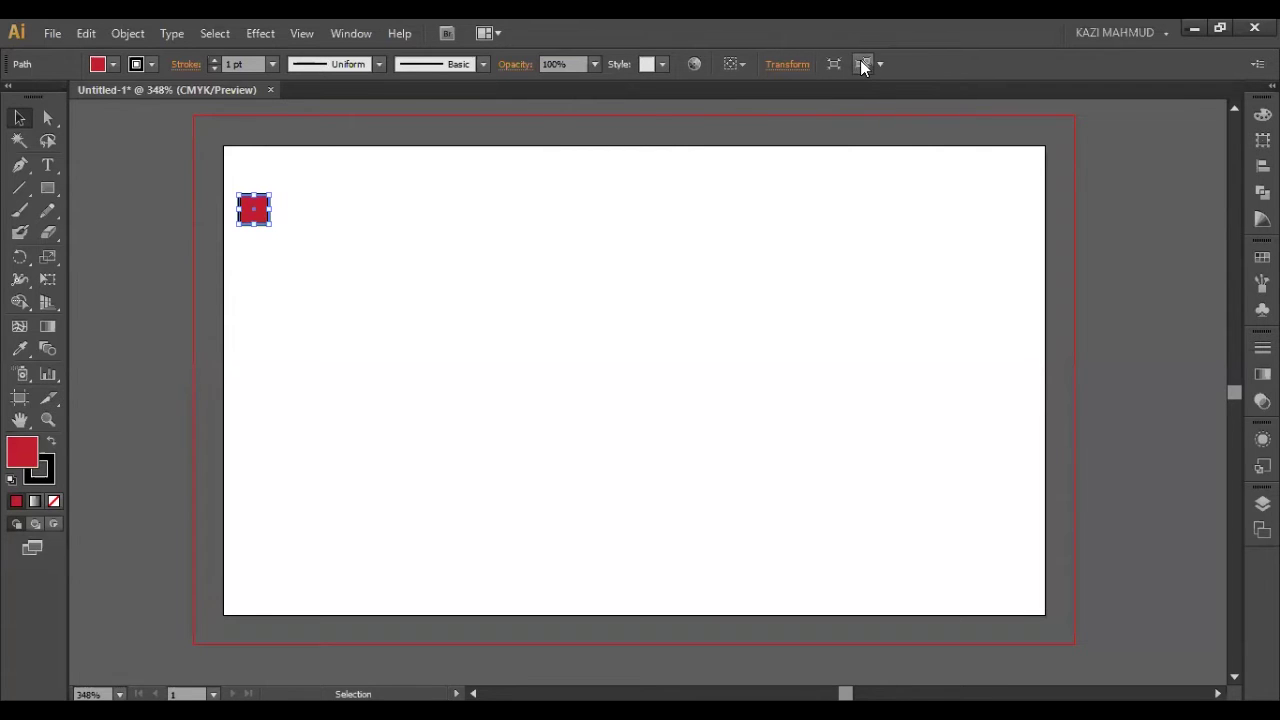
Open the Align panel and show its full alignment options
click(1263, 166)
click(1263, 166)
click(1263, 166)
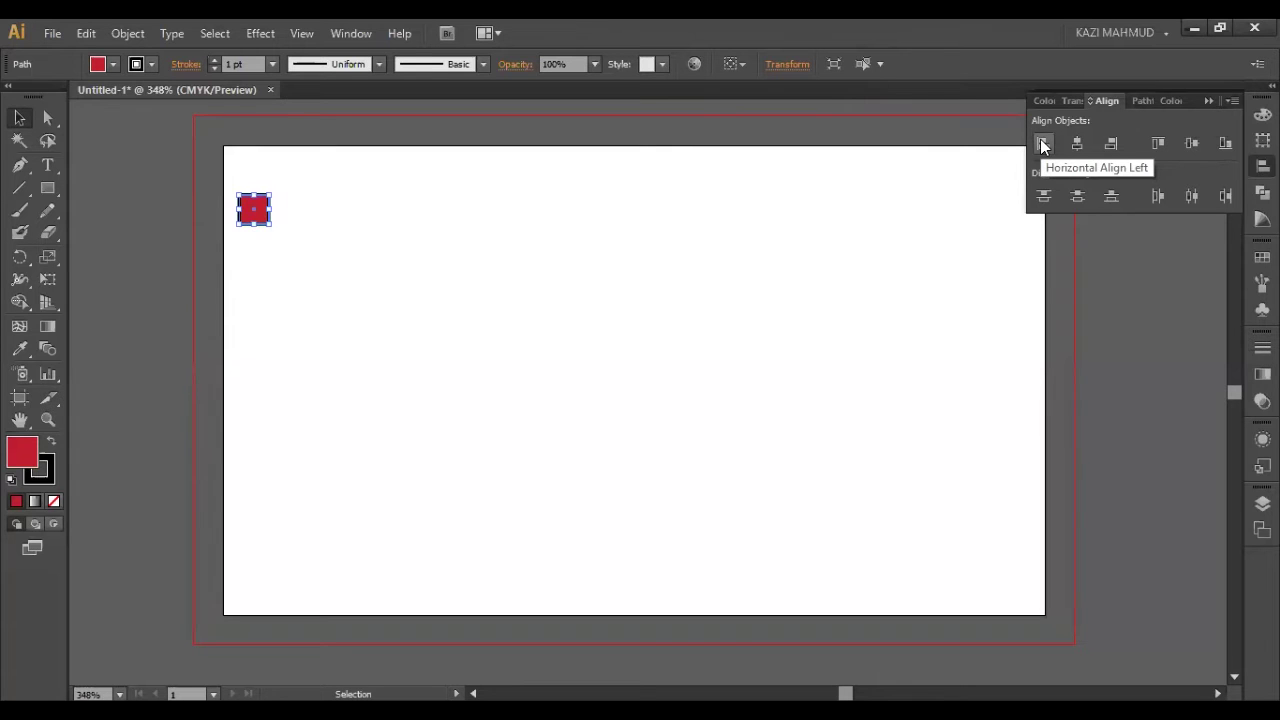
click(1232, 102)
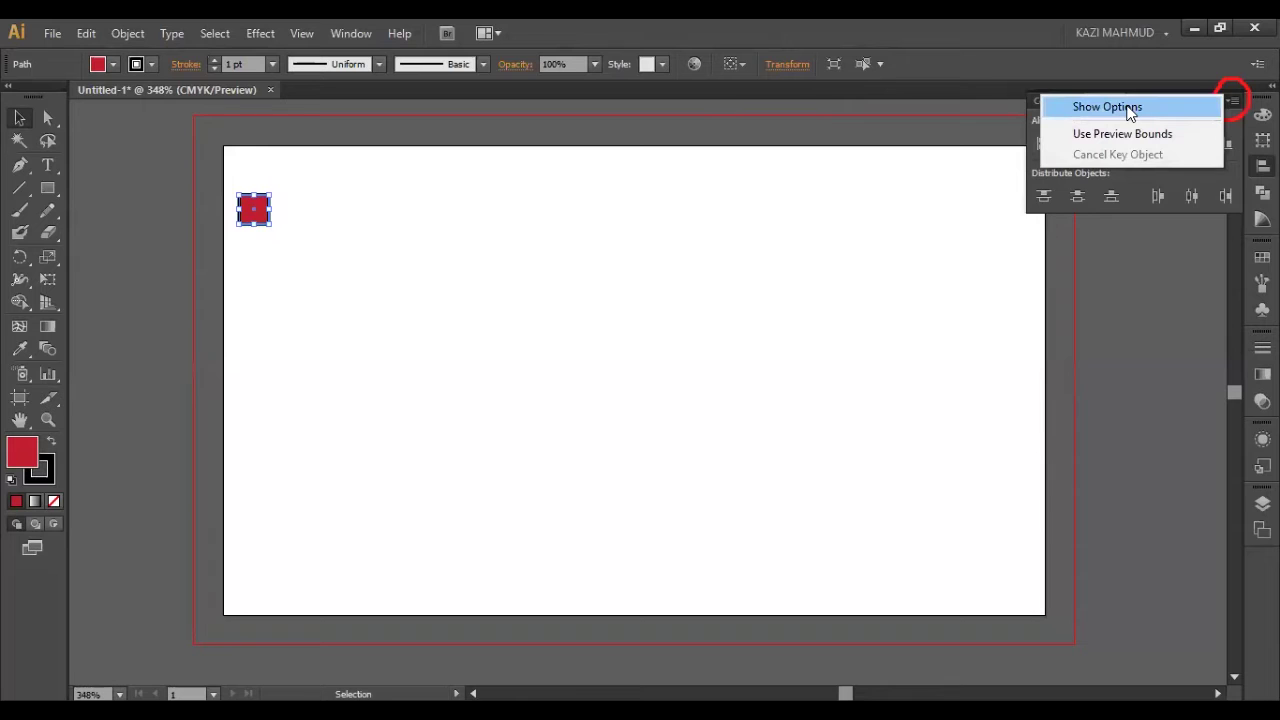
click(1121, 106)
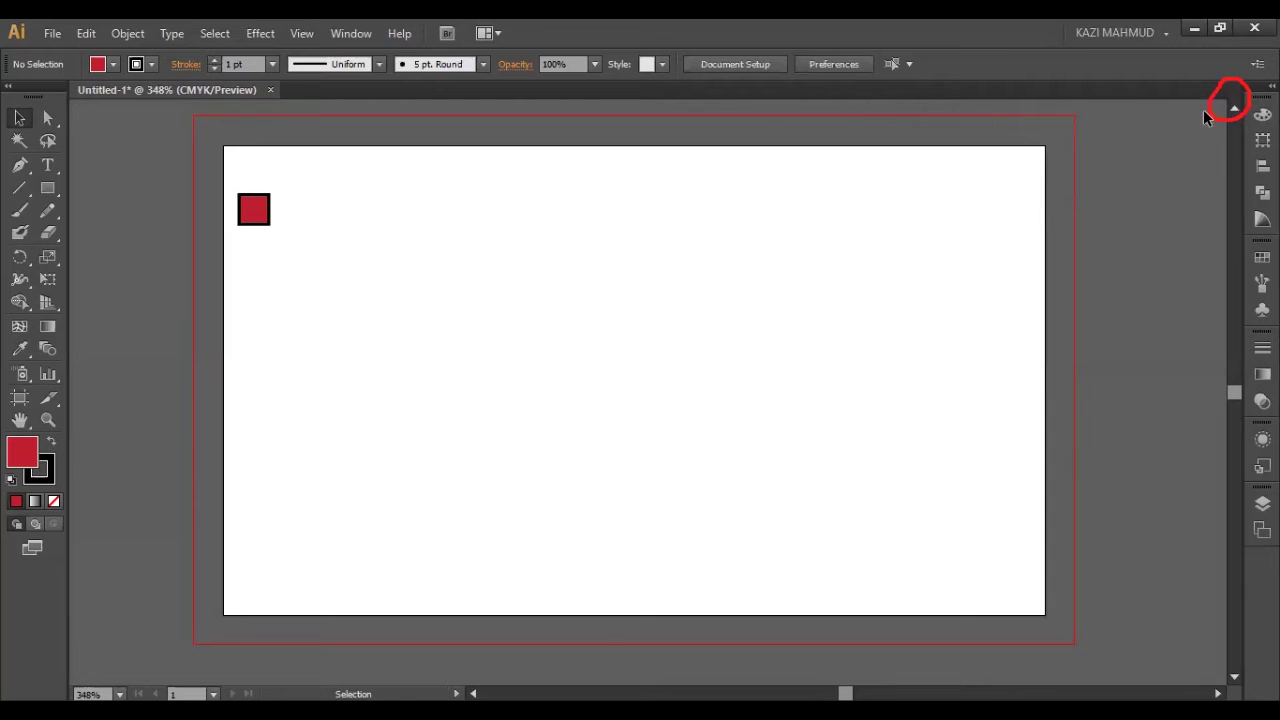
Set Align To to Align to Artboard and select the red square
click(245, 205)
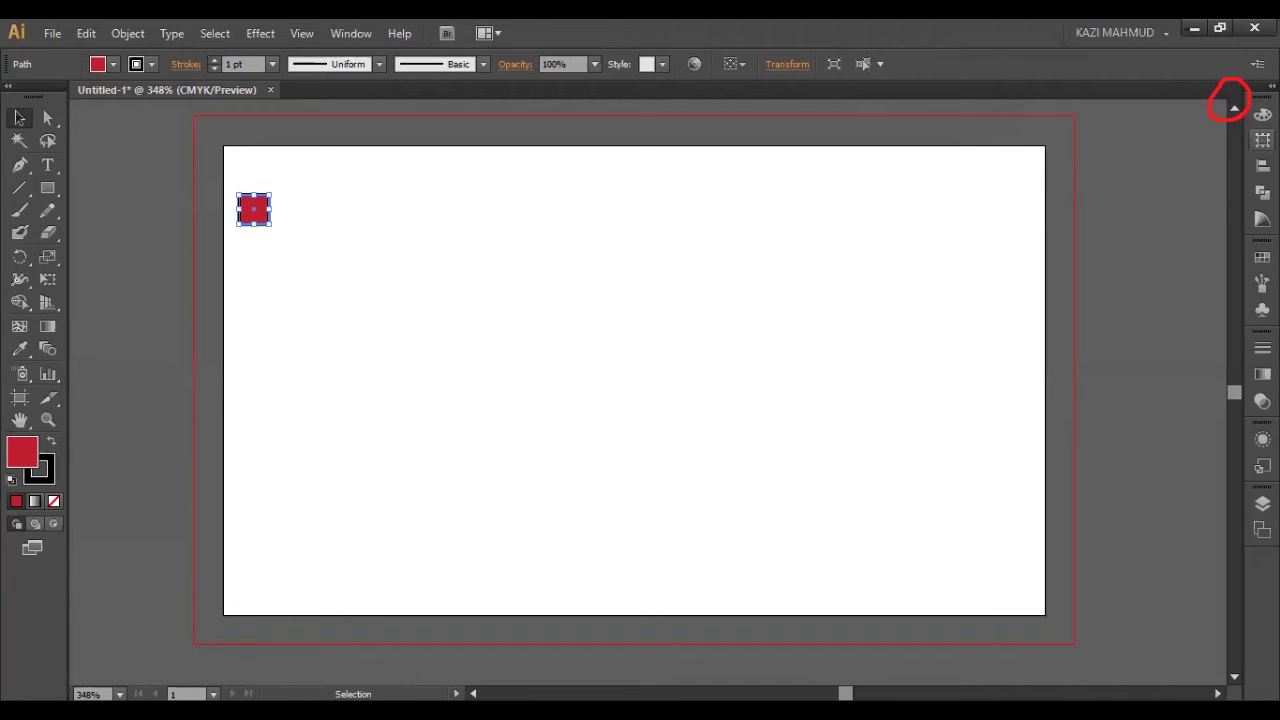
click(1262, 165)
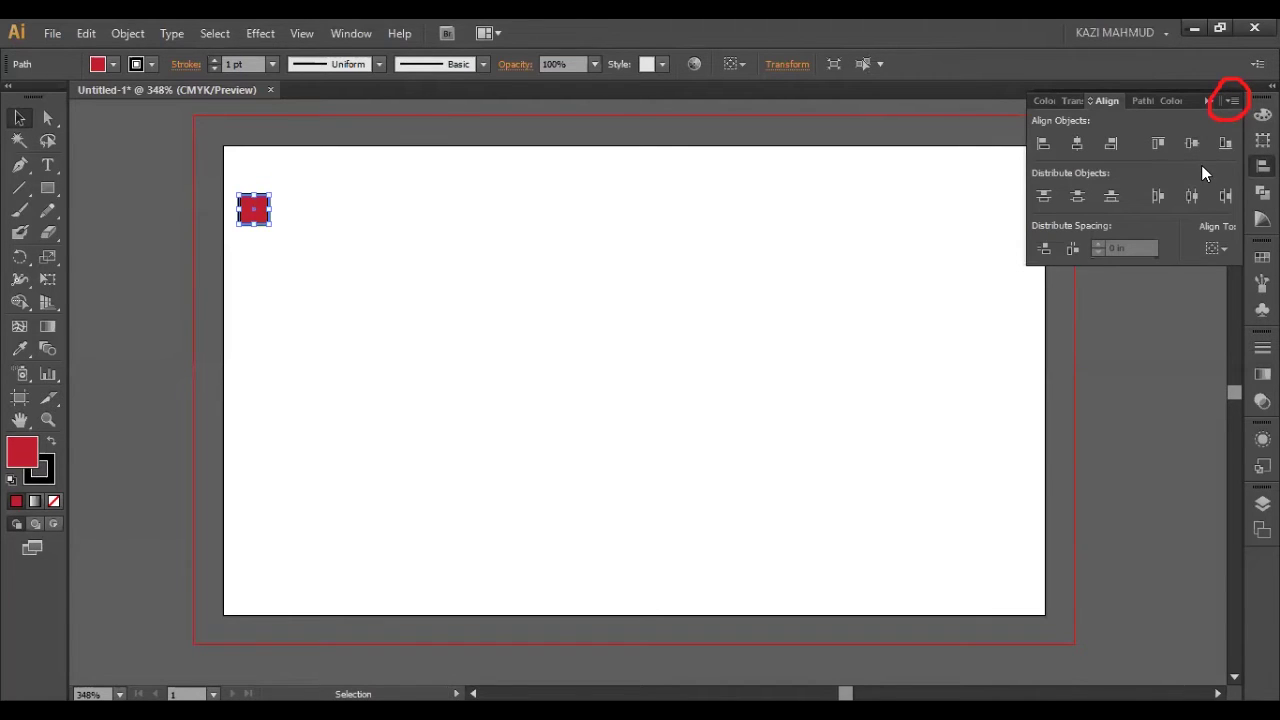
click(1158, 143)
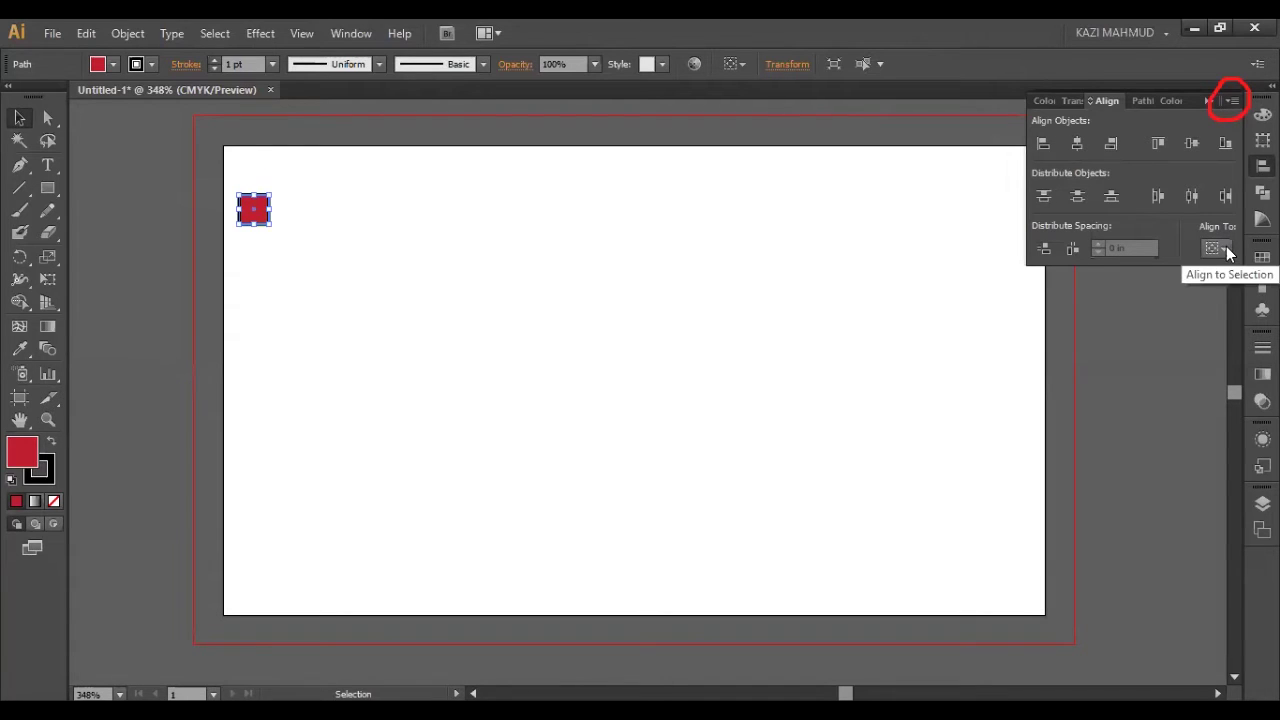
click(1224, 248)
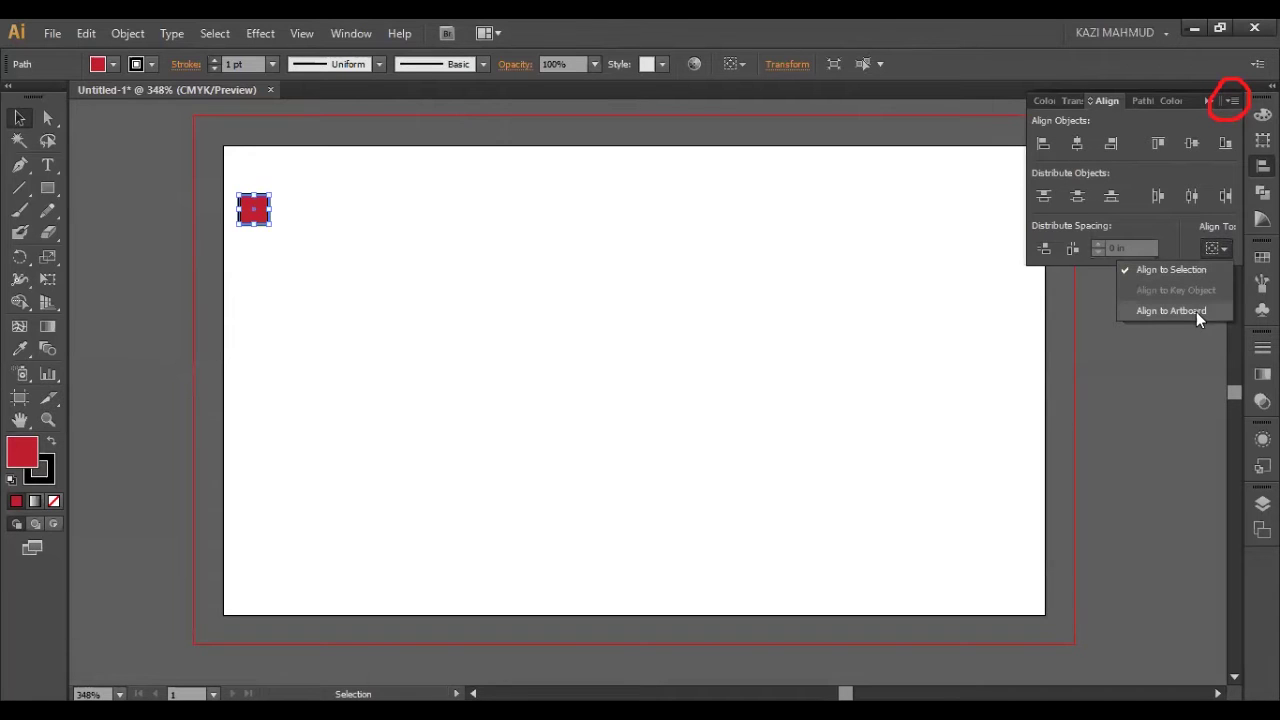
click(1143, 311)
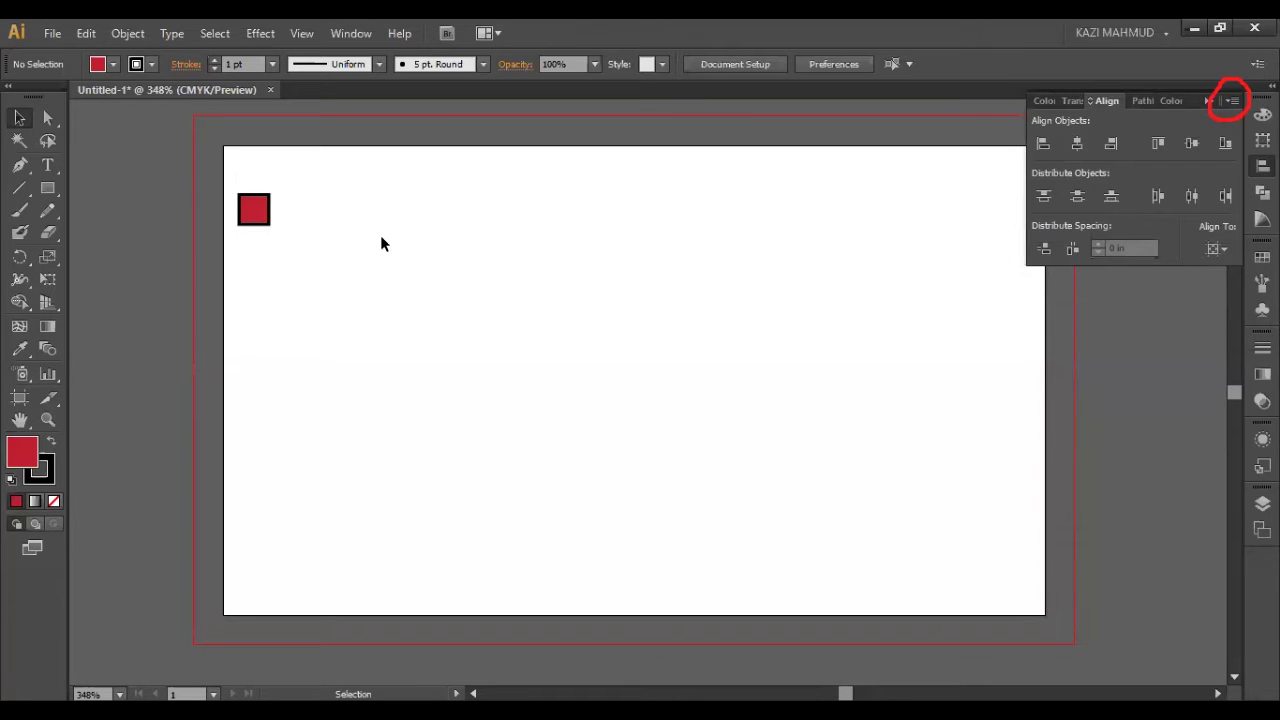
click(250, 205)
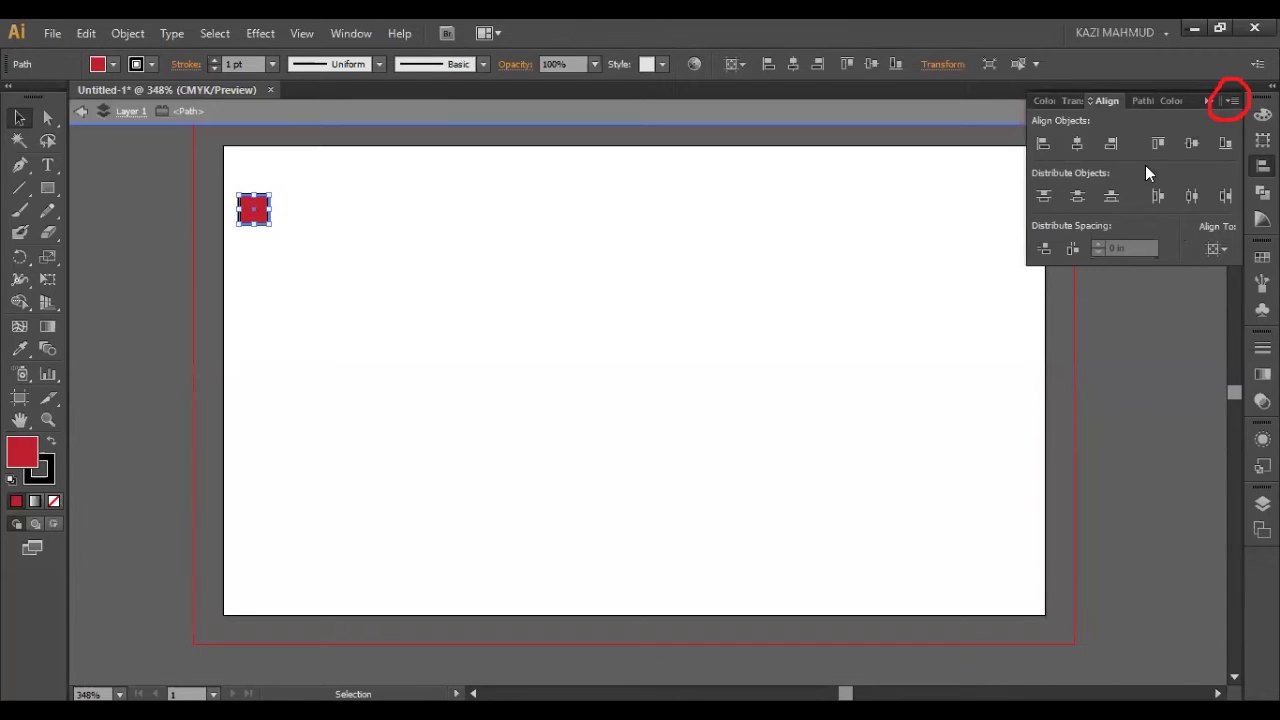
Apply Horizontal Align Left and Vertical Align Top to snap the red square into the top-left corner
click(1043, 143)
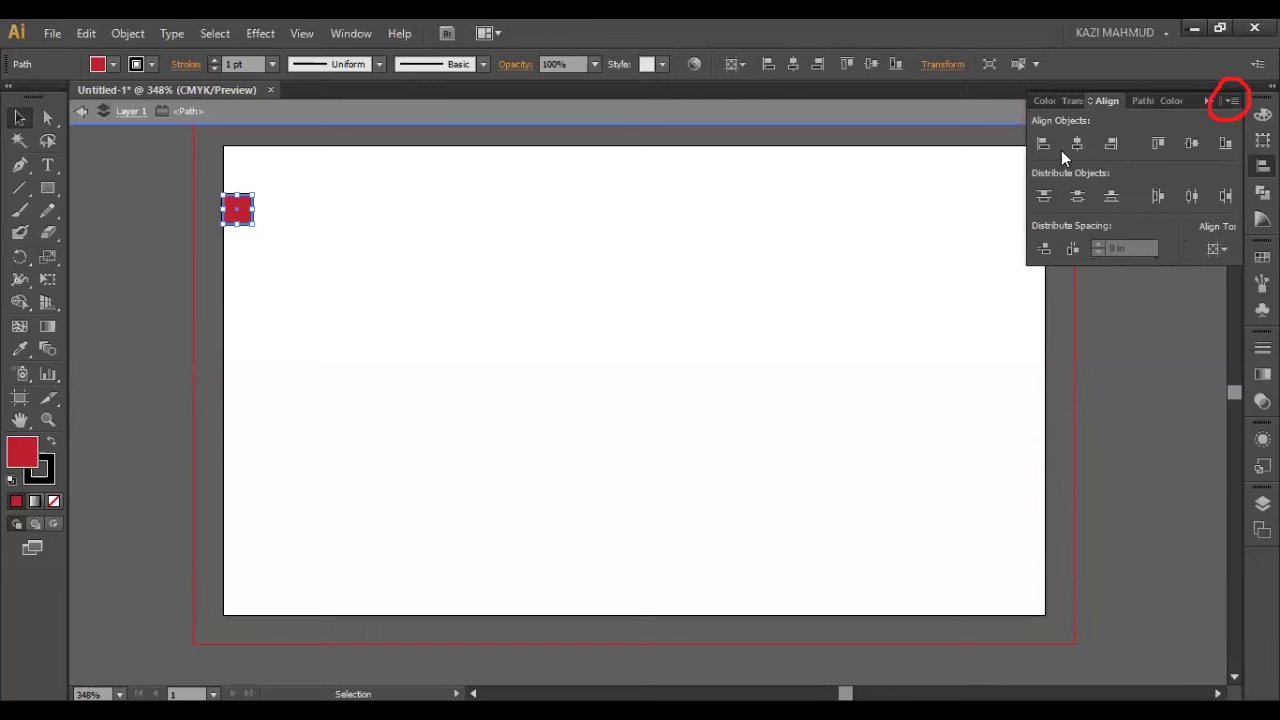
click(83, 112)
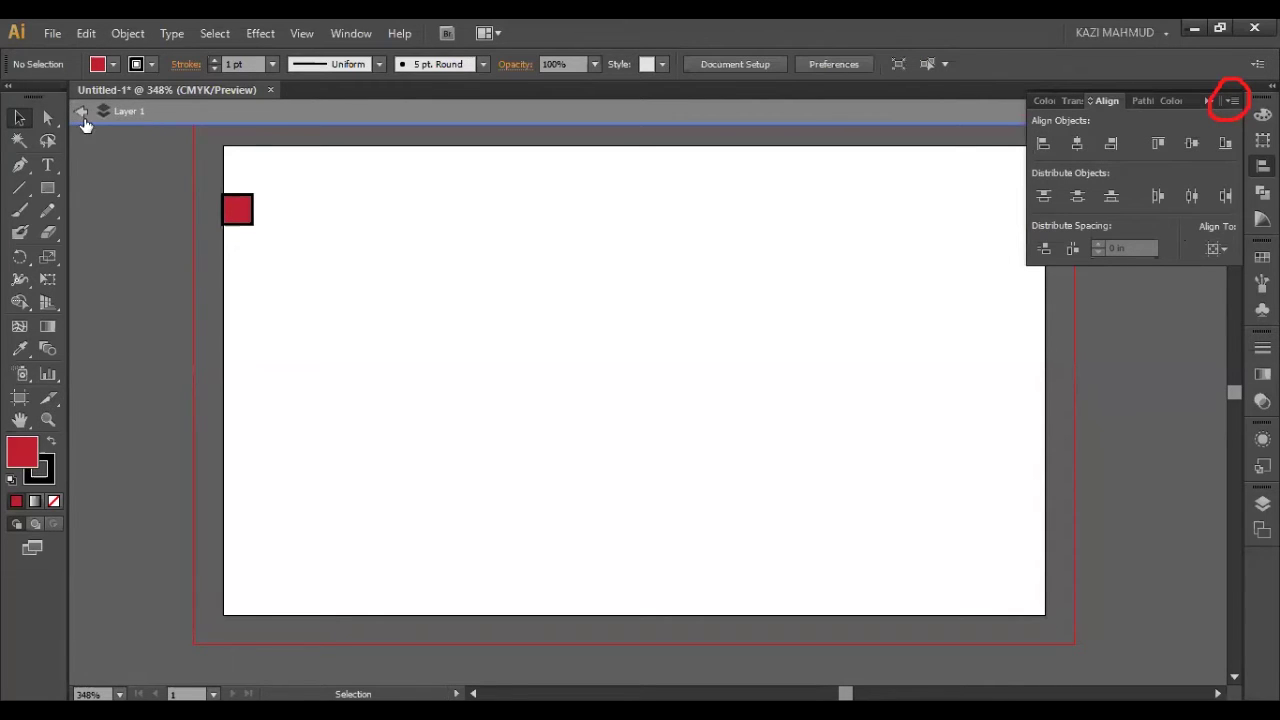
click(82, 112)
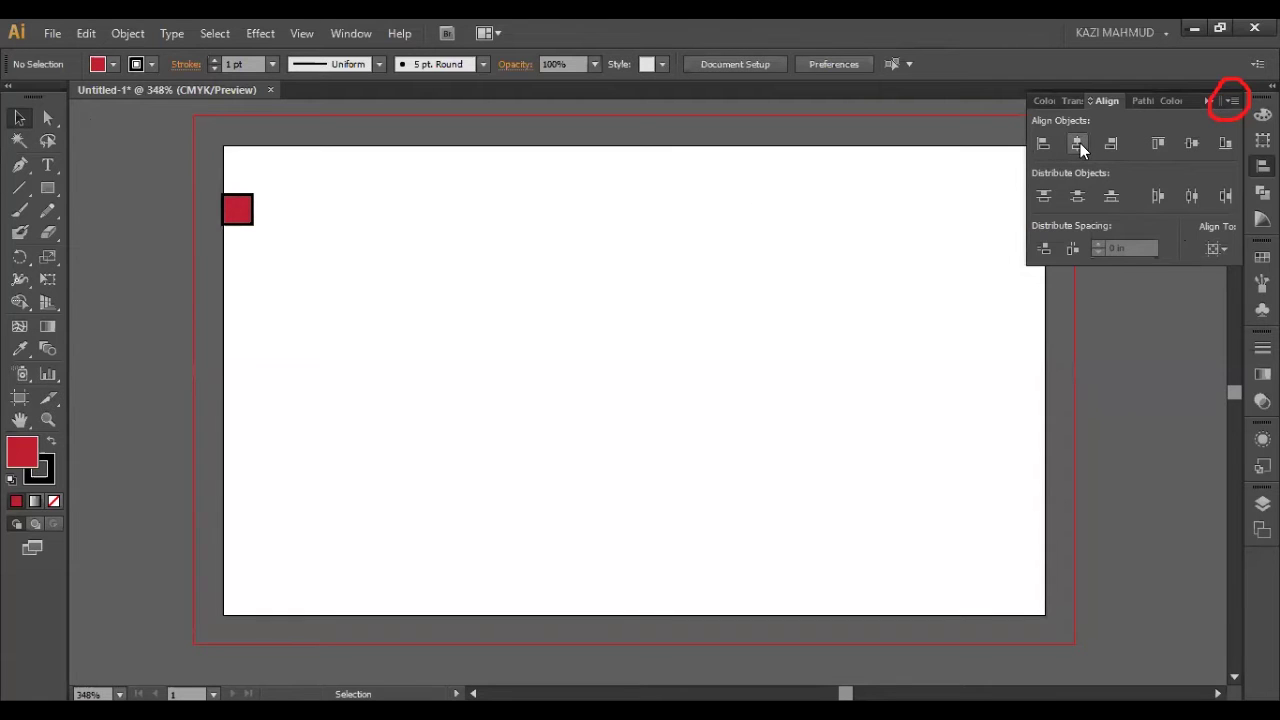
double_click(232, 210)
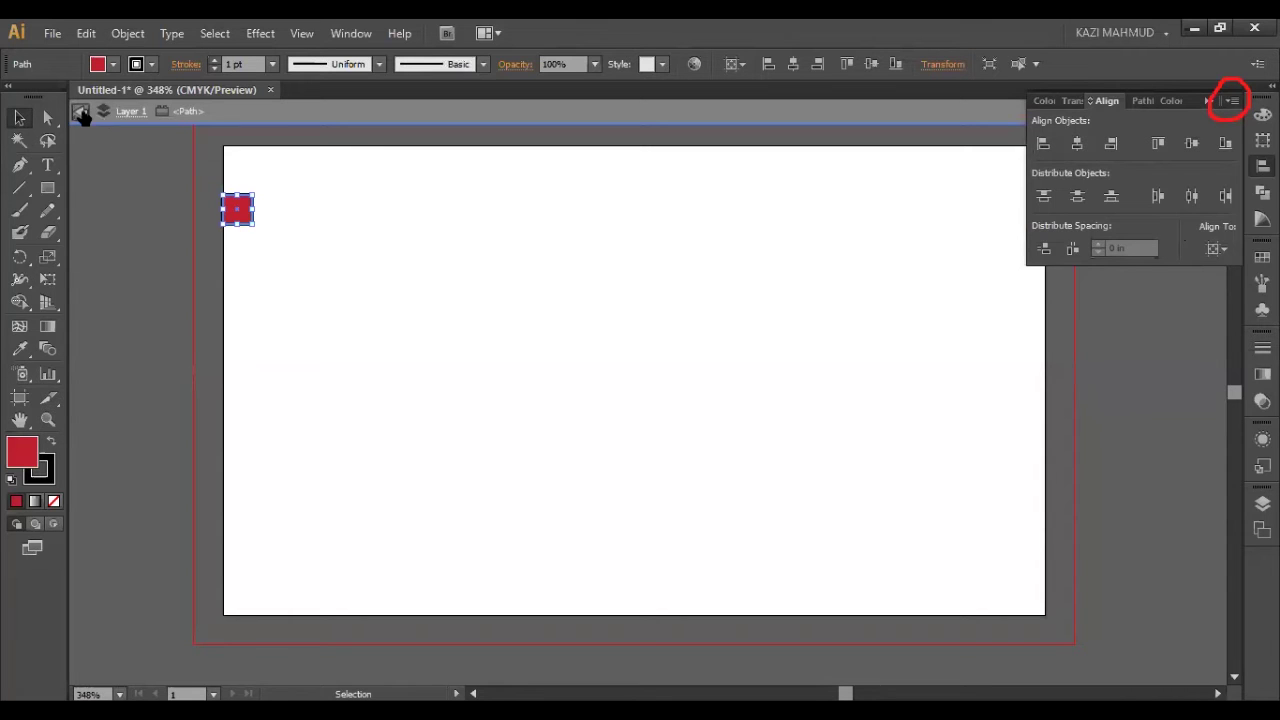
click(81, 111)
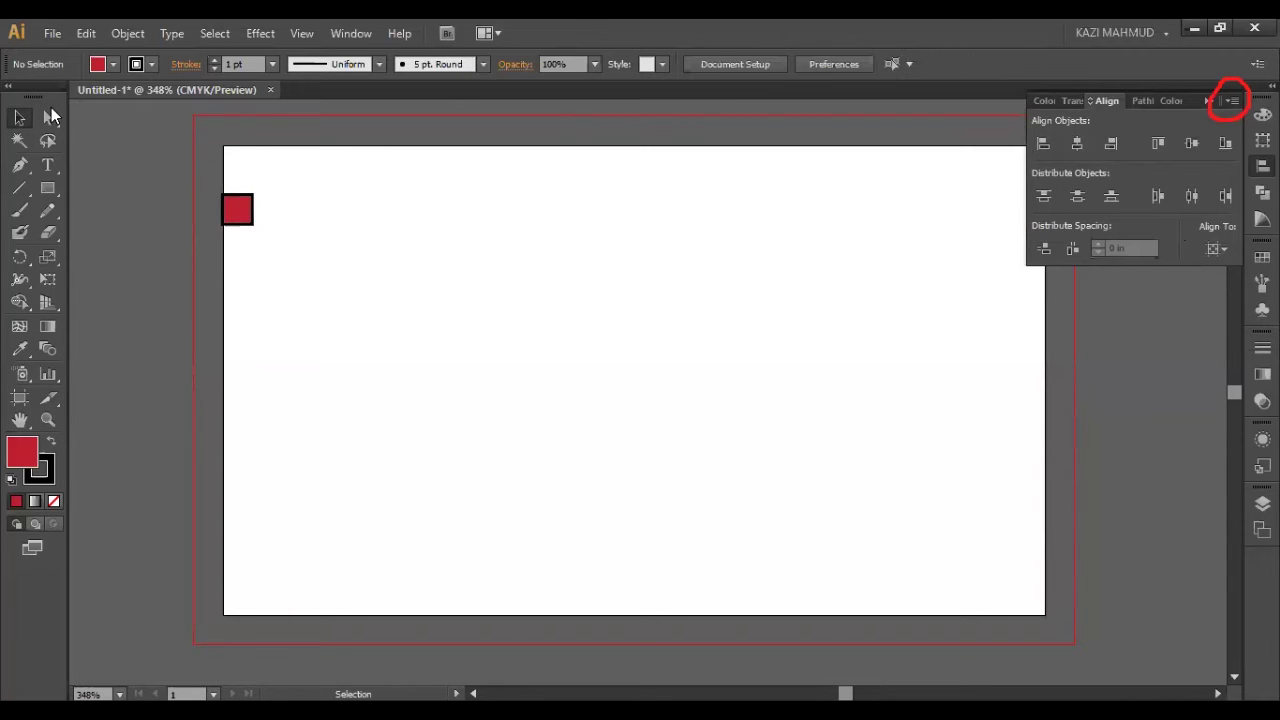
click(240, 208)
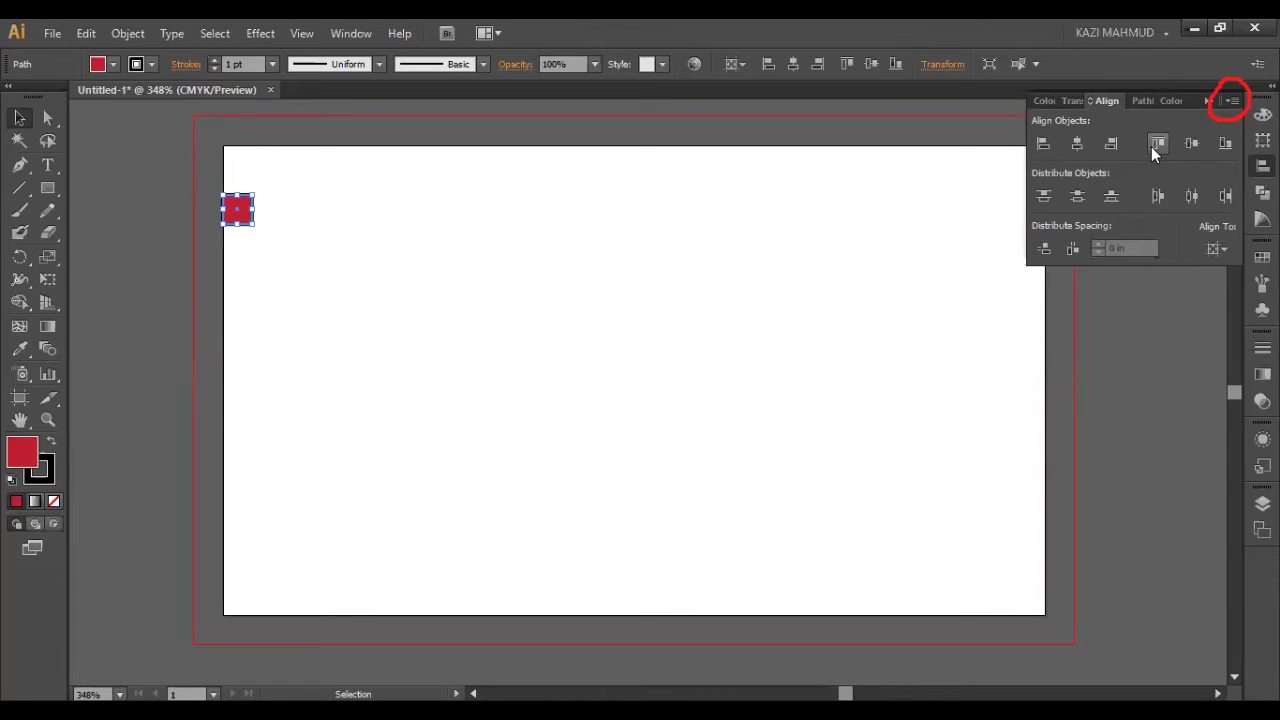
click(1155, 148)
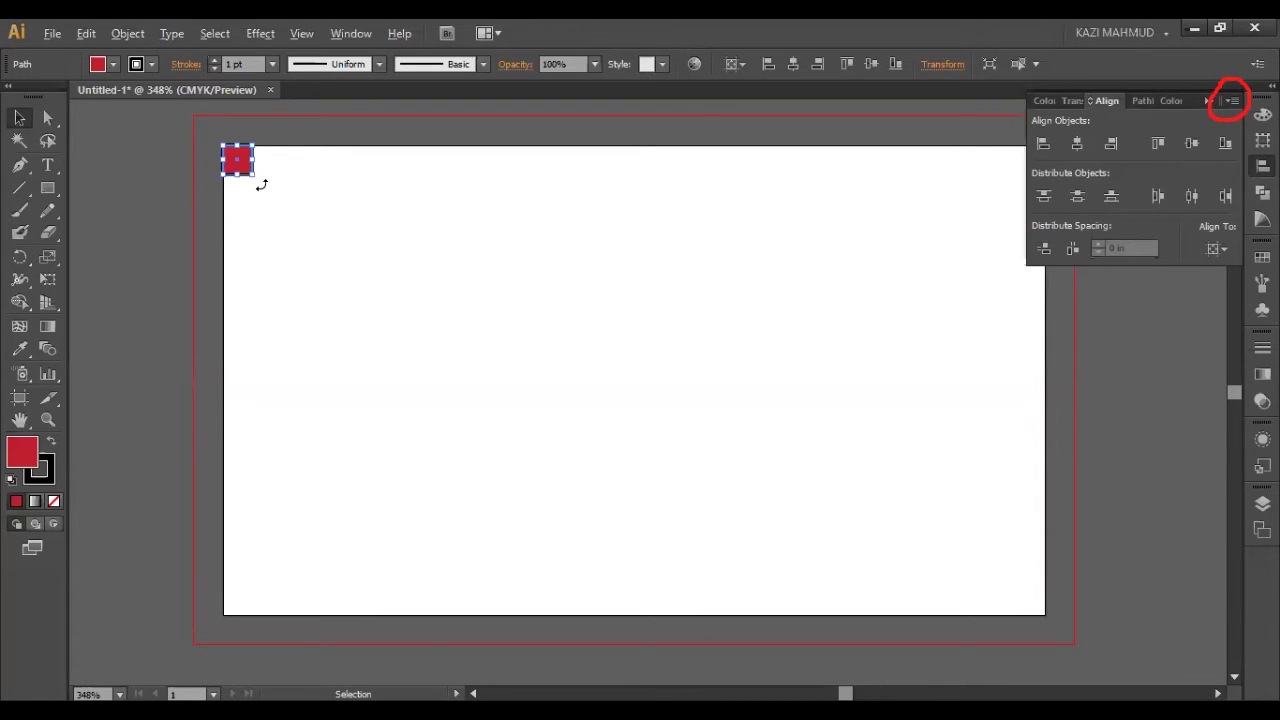
Get fully out of isolation mode and marquee-select the red square near the card's bottom edge
drag(238, 158, 775, 603)
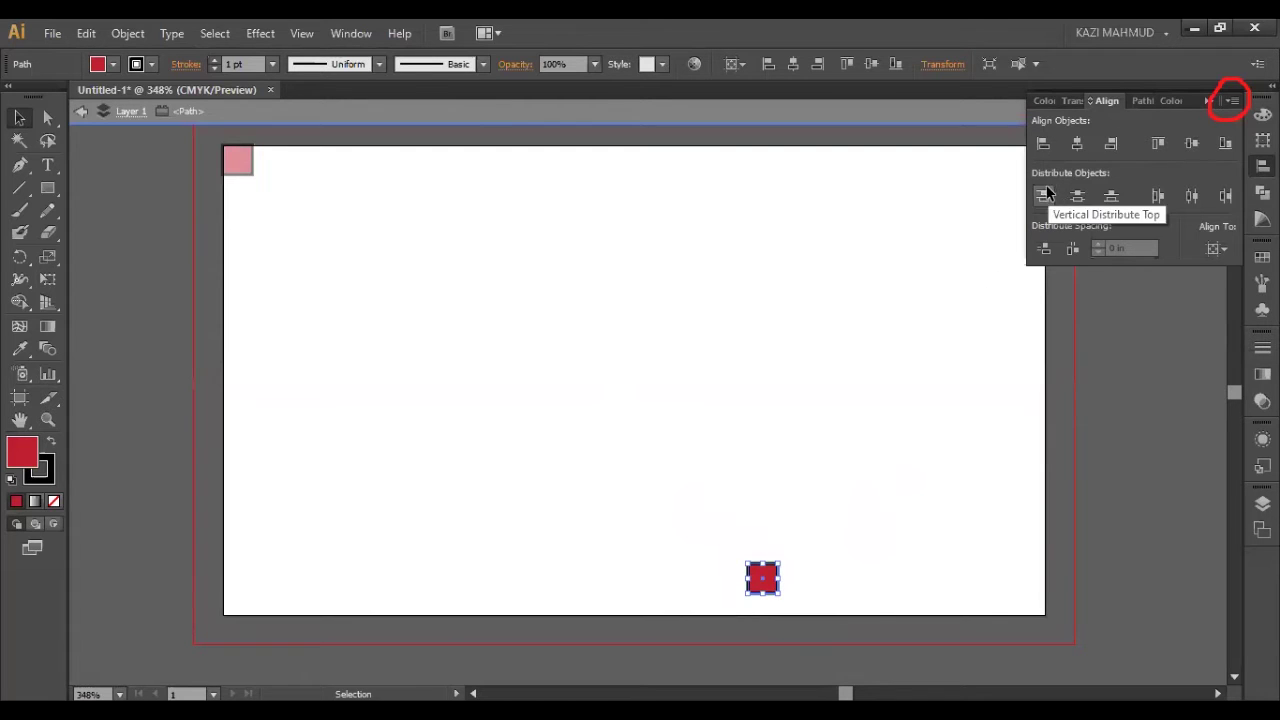
key(Escape)
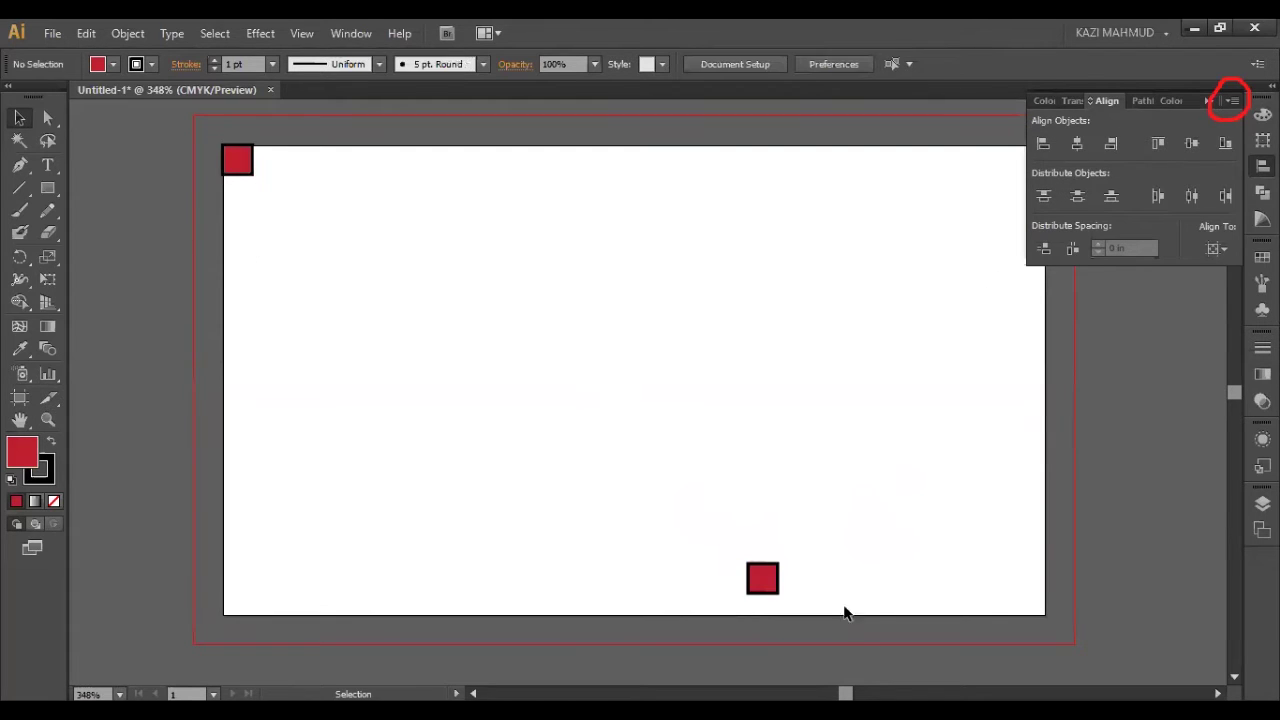
double_click(755, 583)
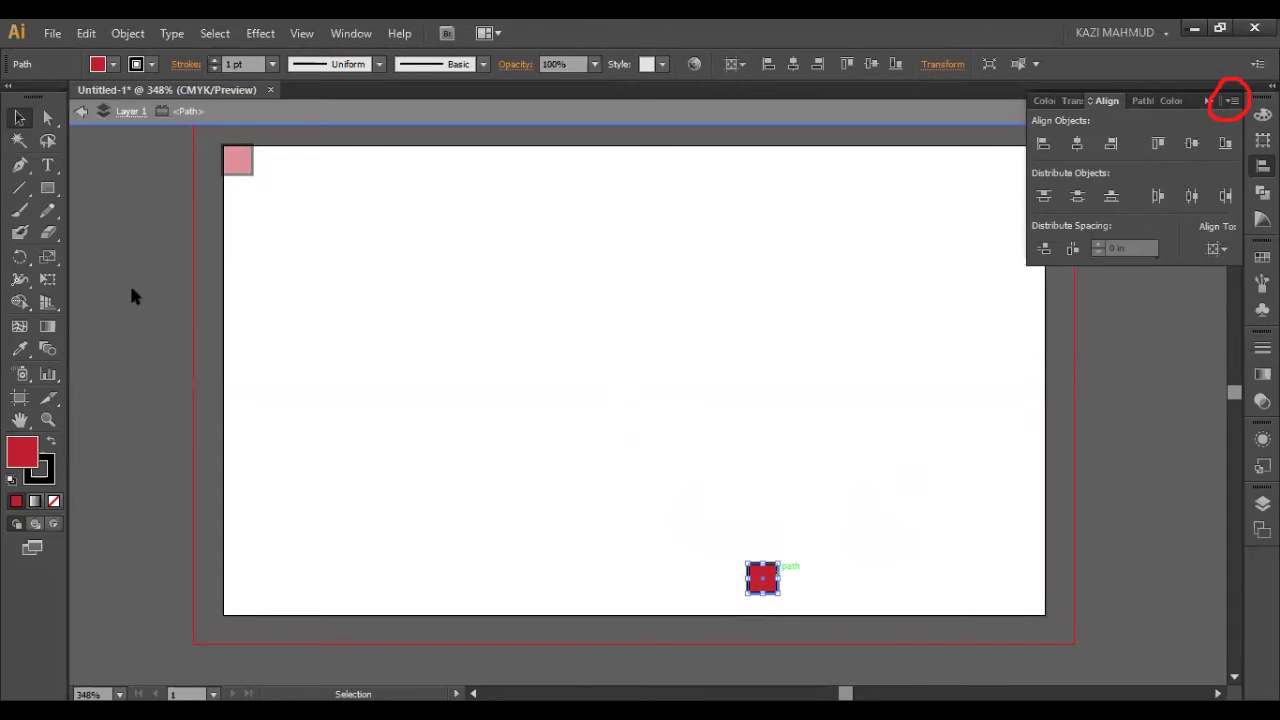
double_click(122, 136)
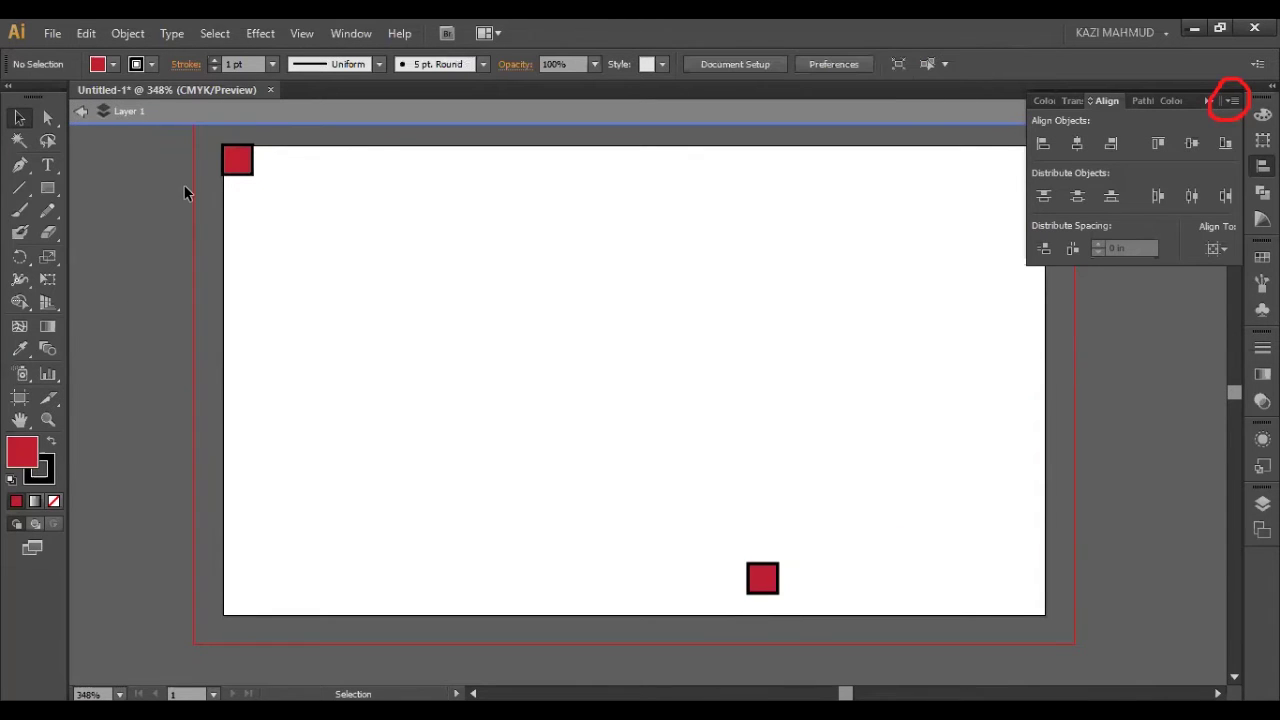
click(80, 112)
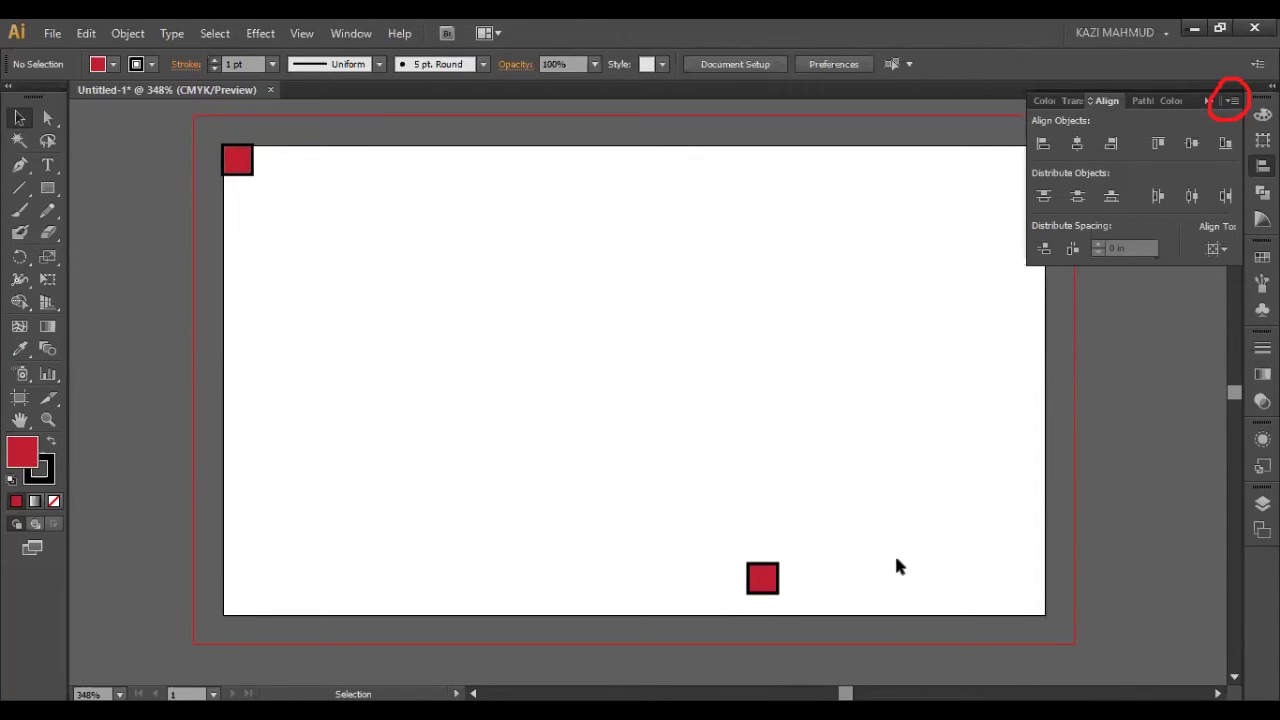
double_click(757, 578)
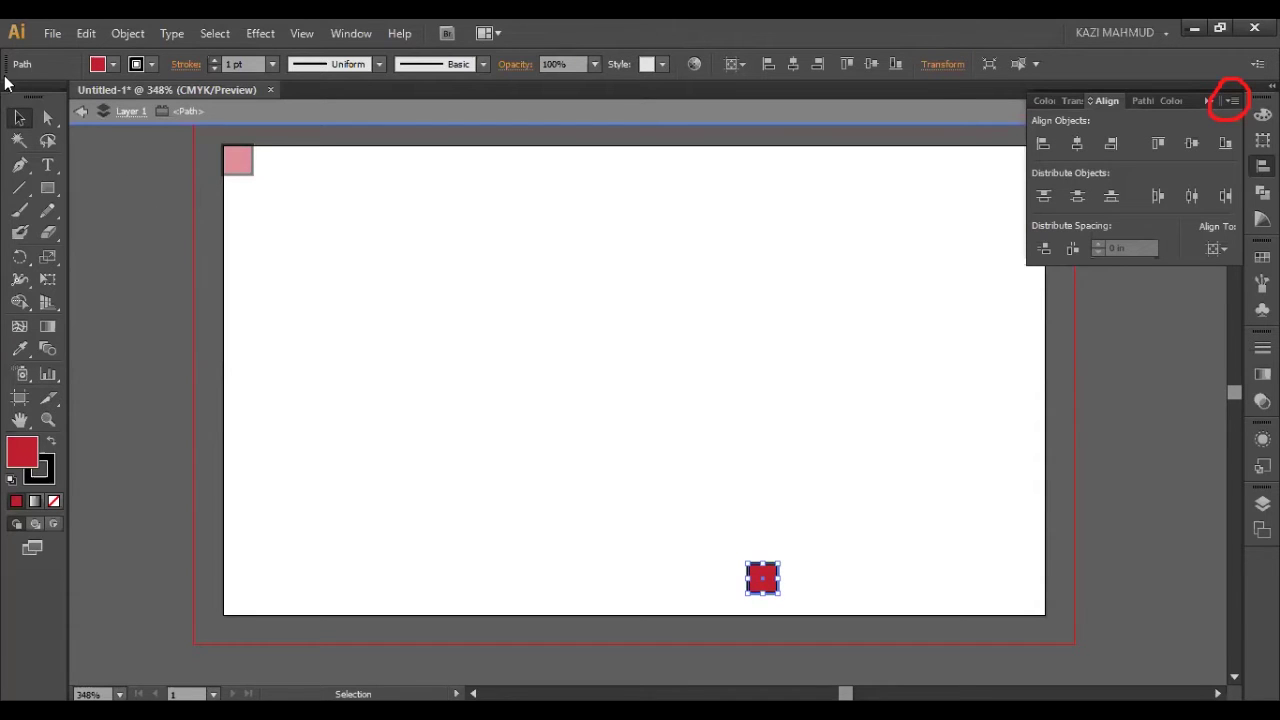
click(81, 111)
double_click(231, 227)
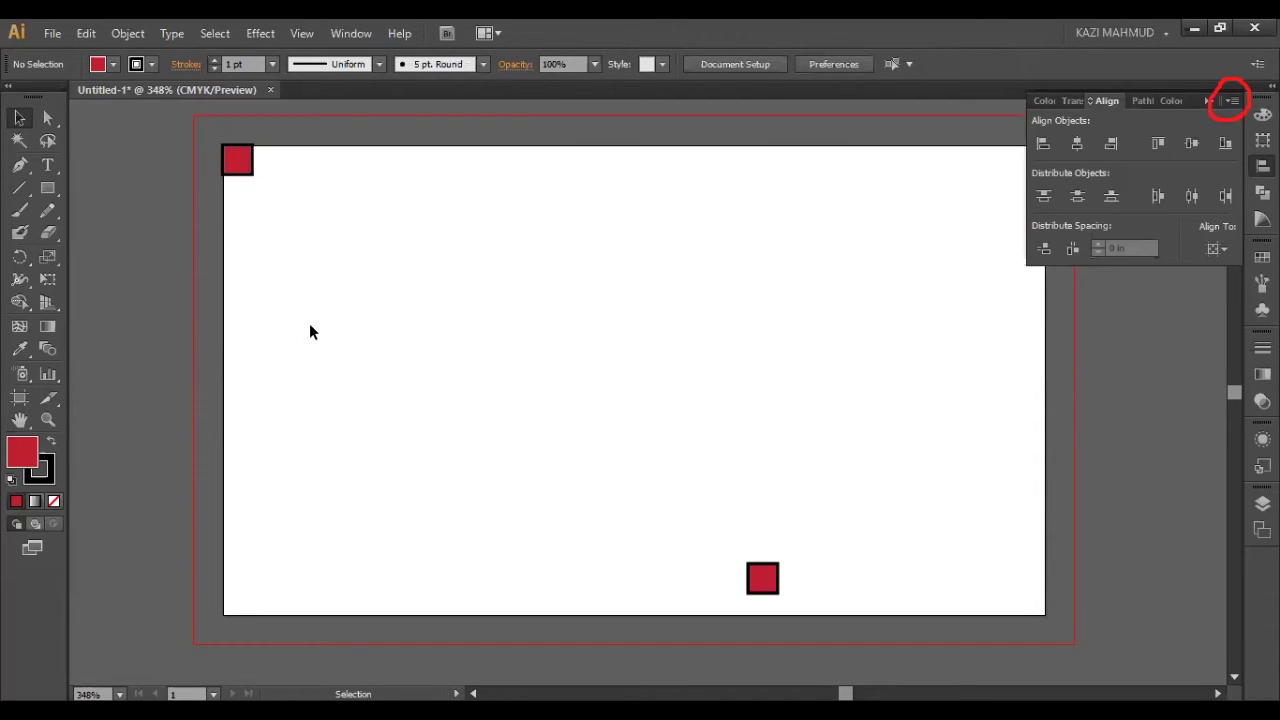
drag(728, 512, 788, 612)
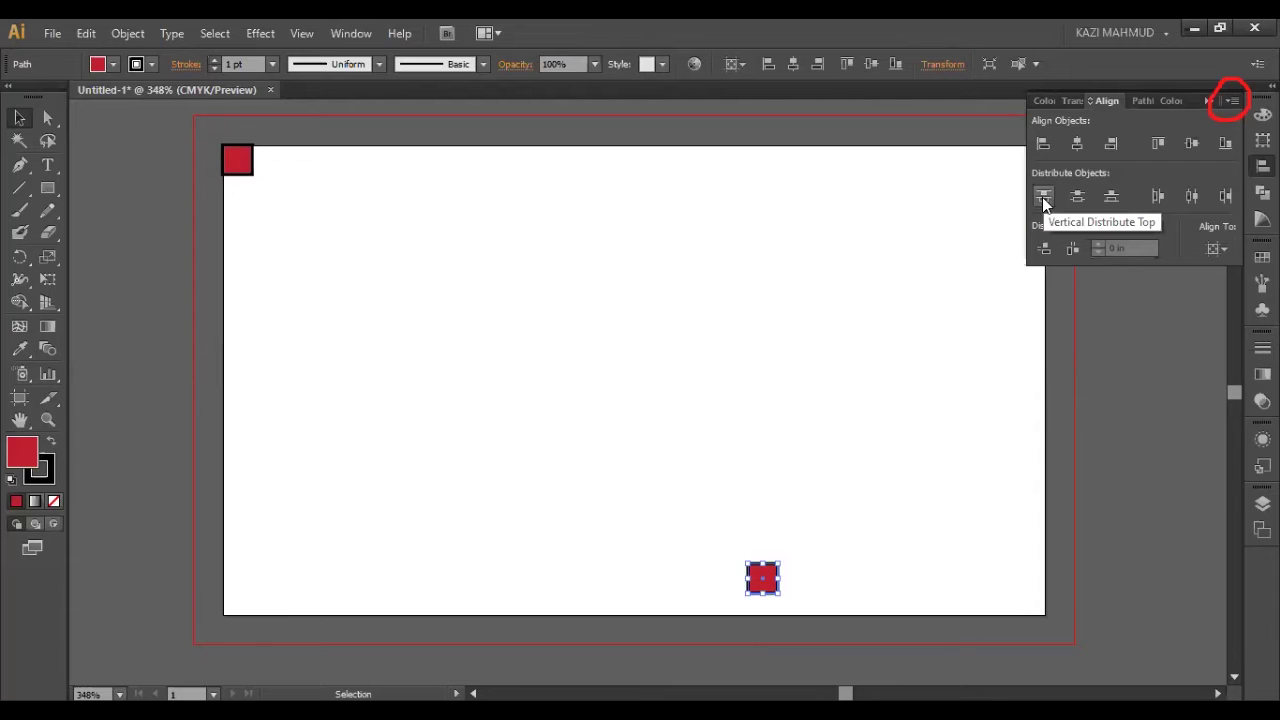
Align the red square bottom and right so it sits flush in the card's bottom-right corner, then deselect
click(1227, 143)
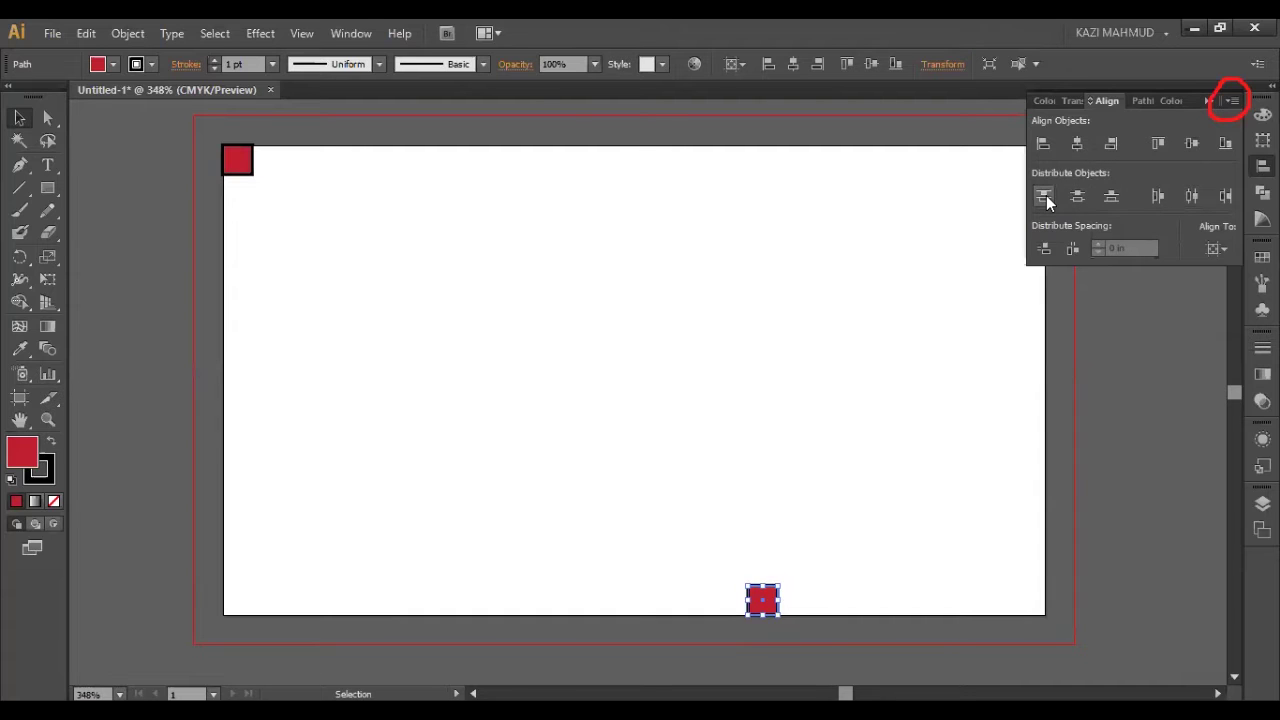
click(1112, 142)
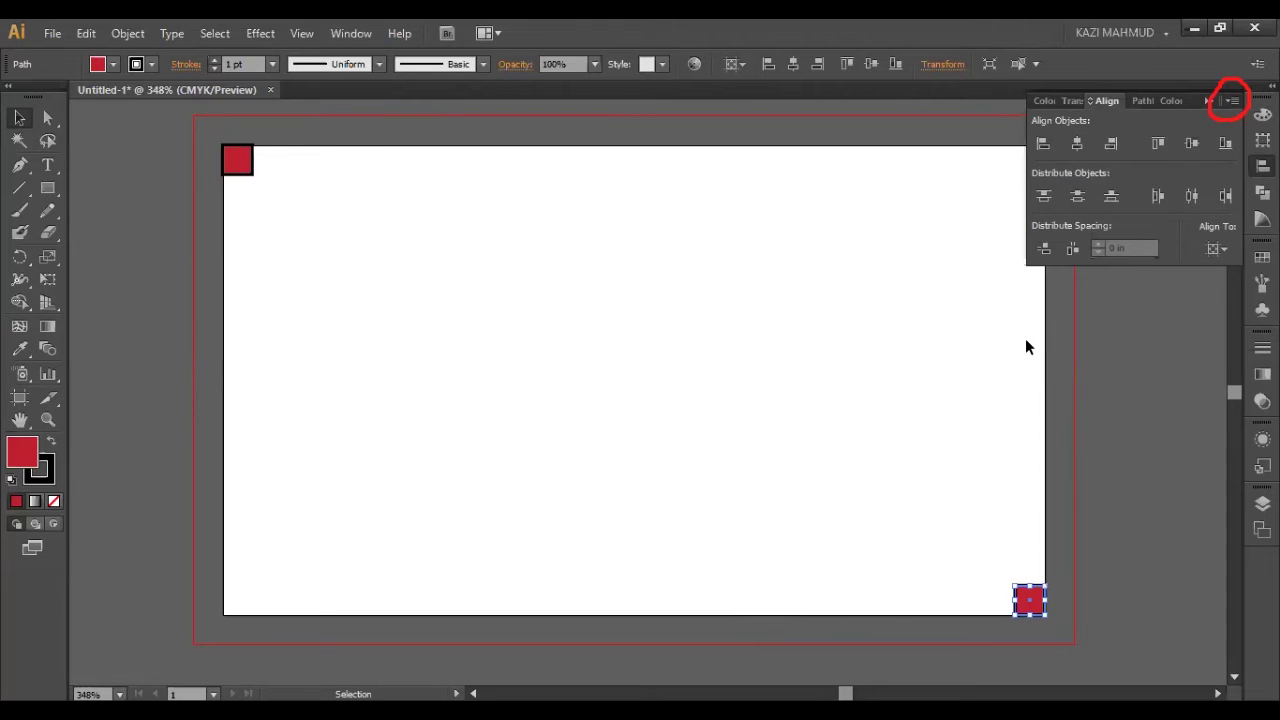
click(829, 411)
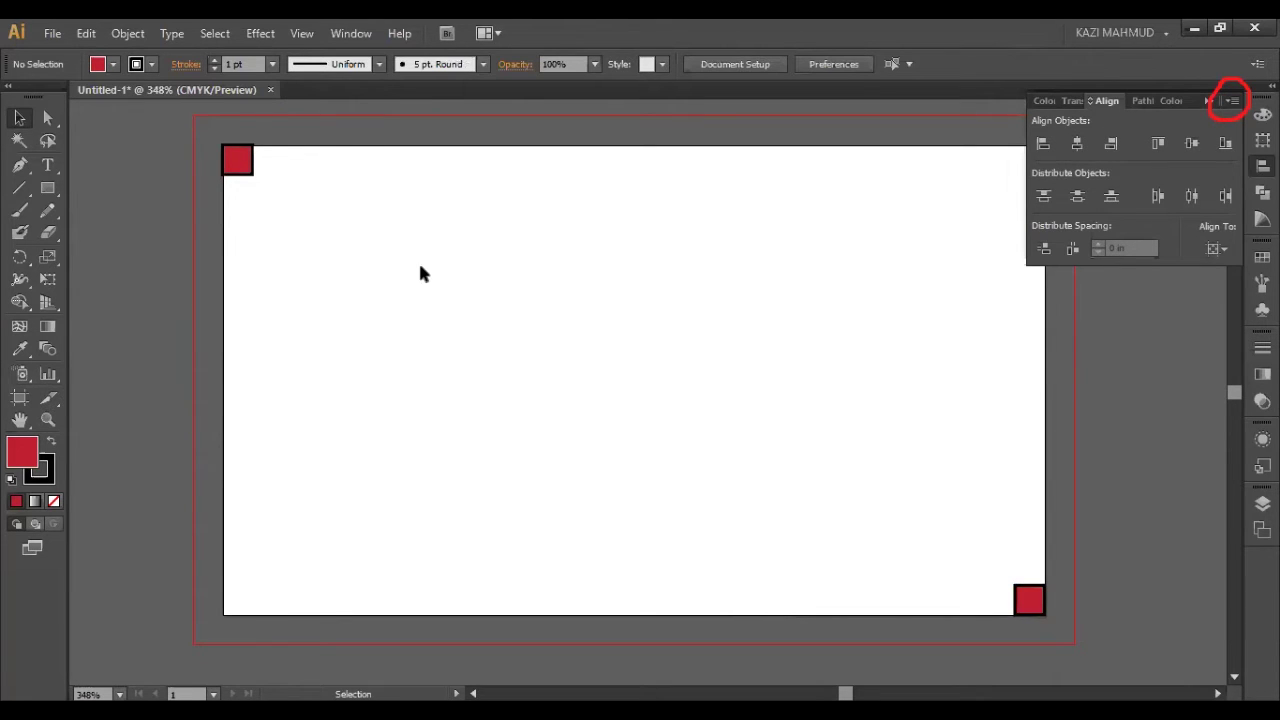
Turn on the rulers with Ctrl+R, then look through the Object, Select, View and Window menus
key(ctrl)
key(ctrl+r)
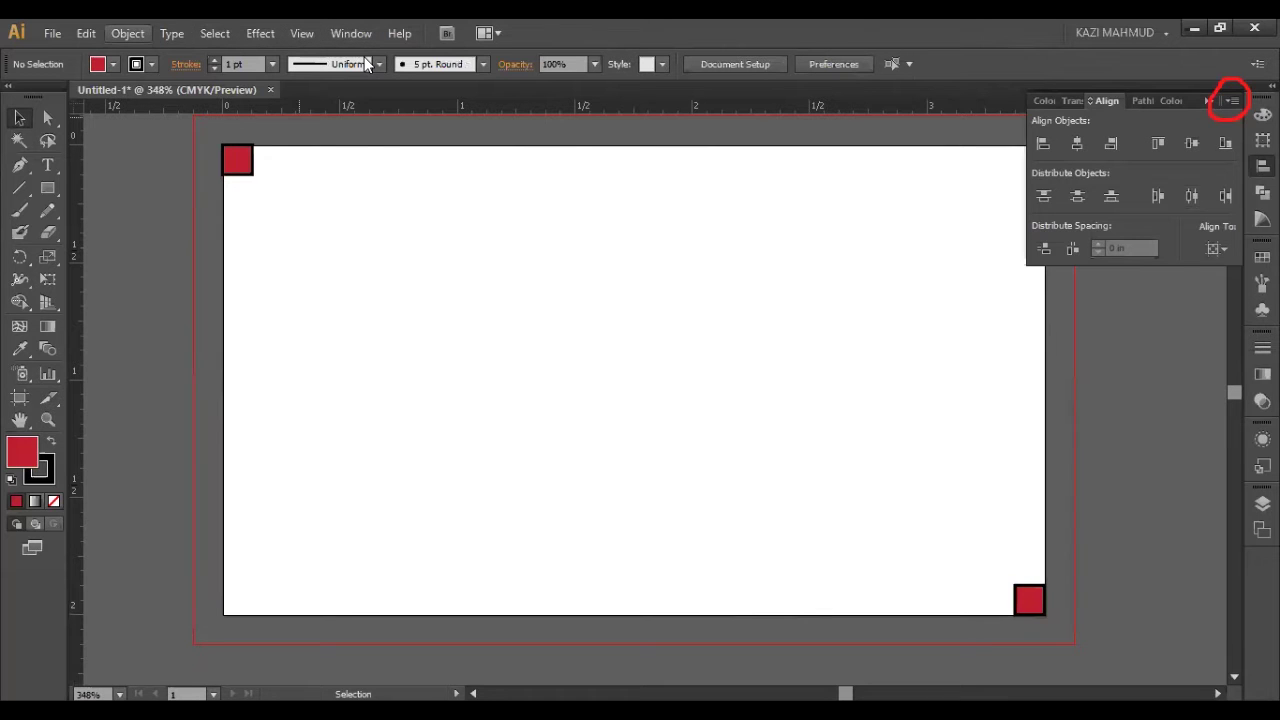
click(128, 33)
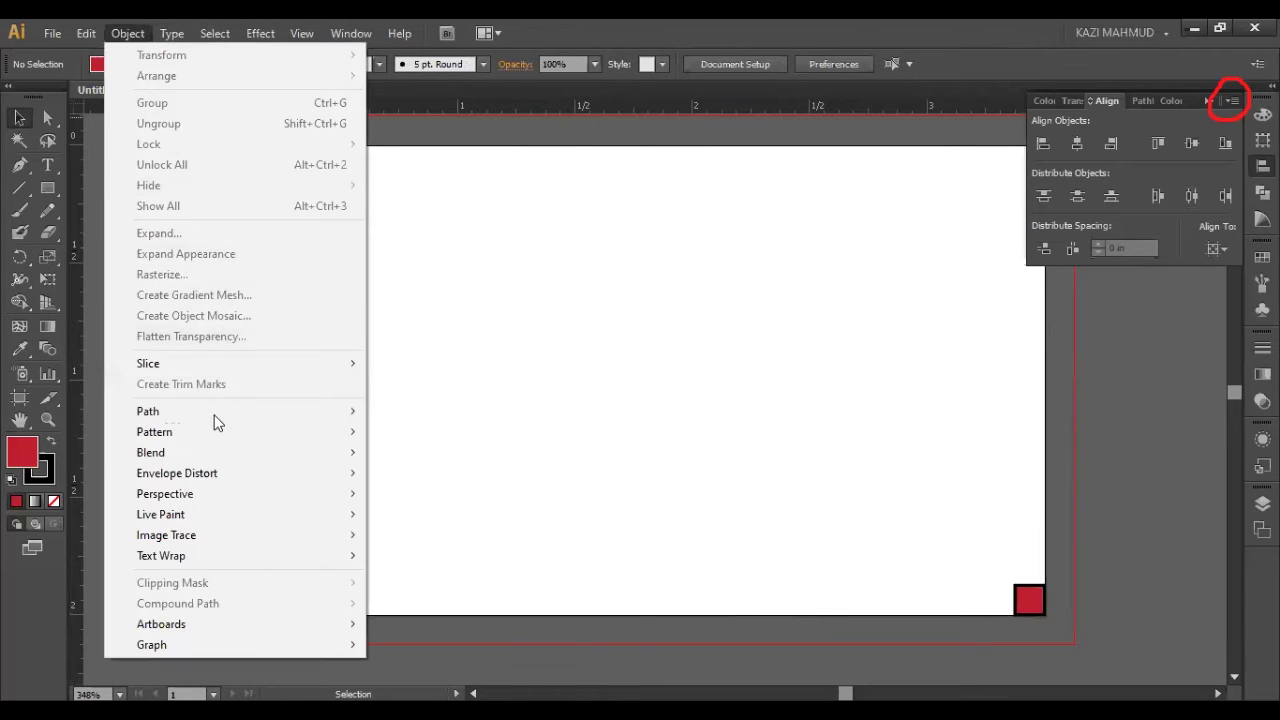
mouse_move(200, 411)
mouse_move(215, 33)
key(Left)
key(Left)
key(Right)
key(Right)
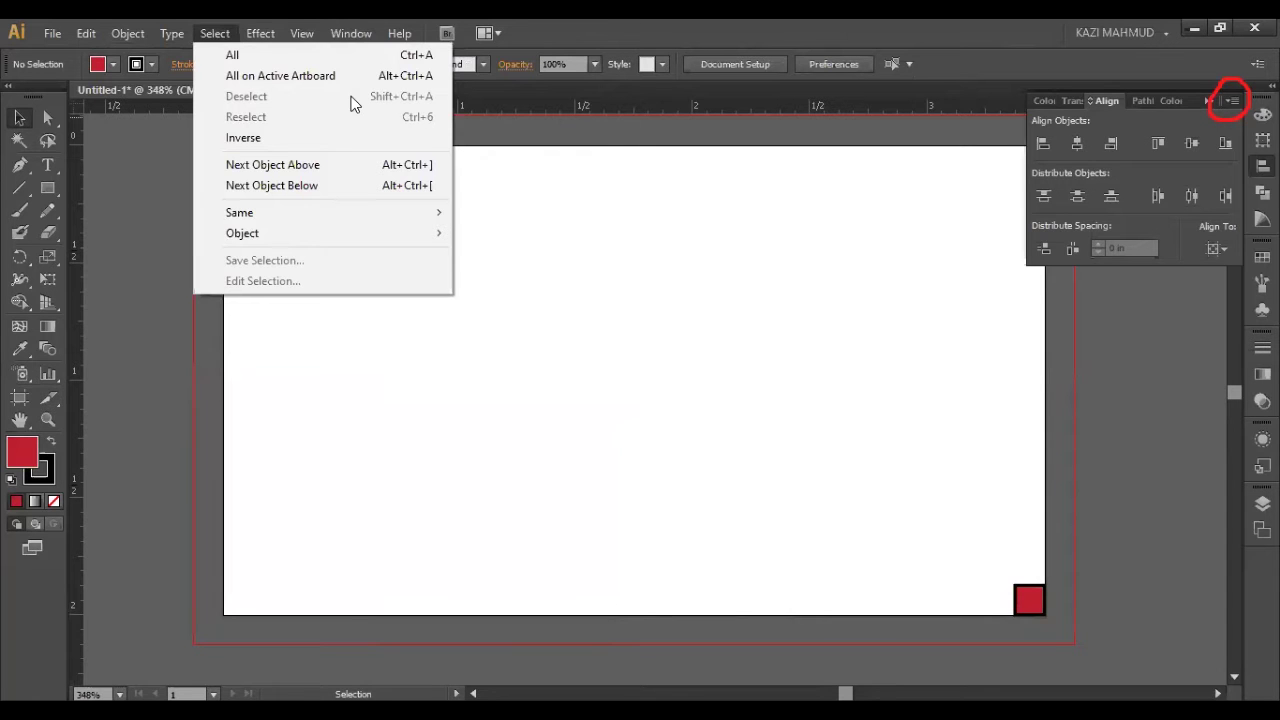
key(Right)
key(Right)
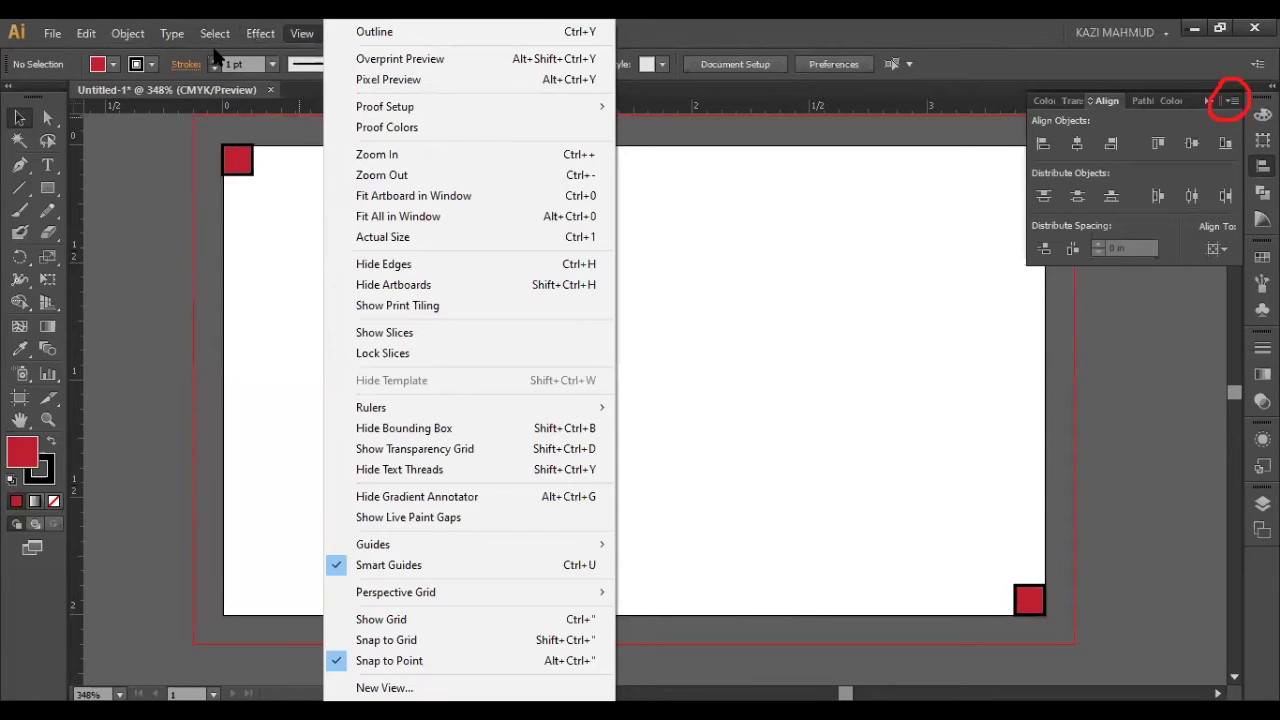
mouse_move(351, 33)
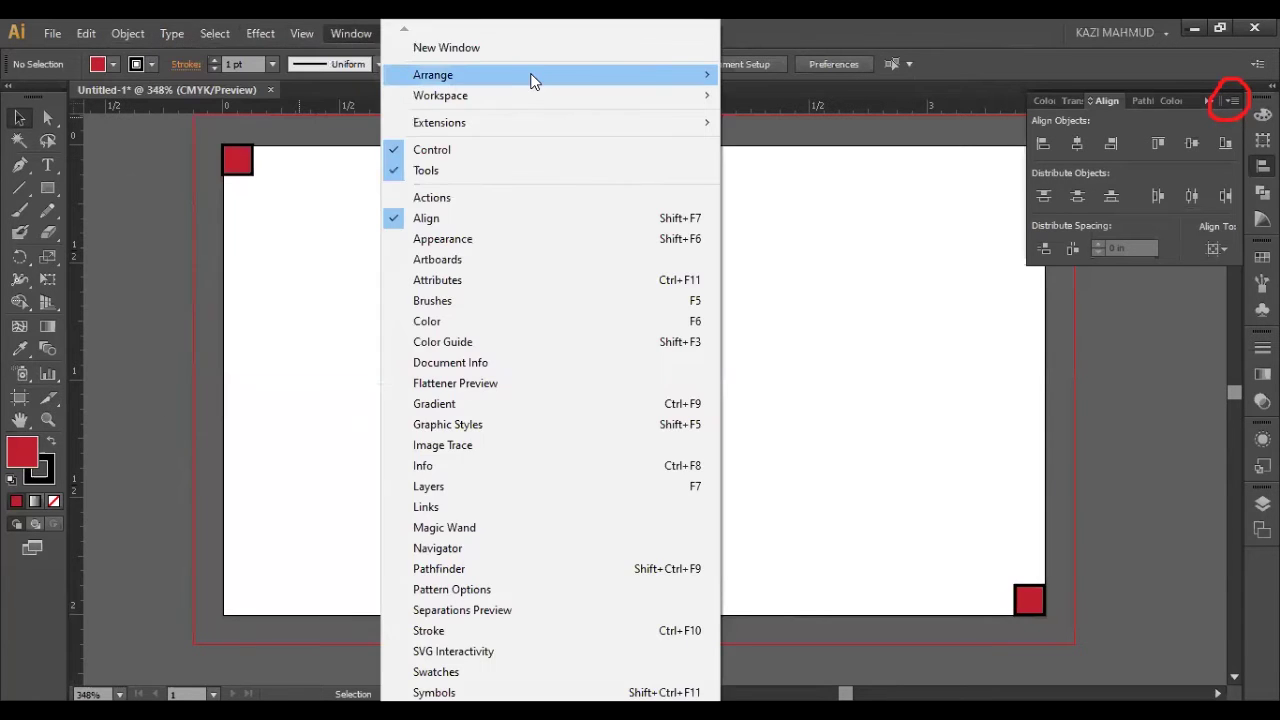
mouse_move(523, 75)
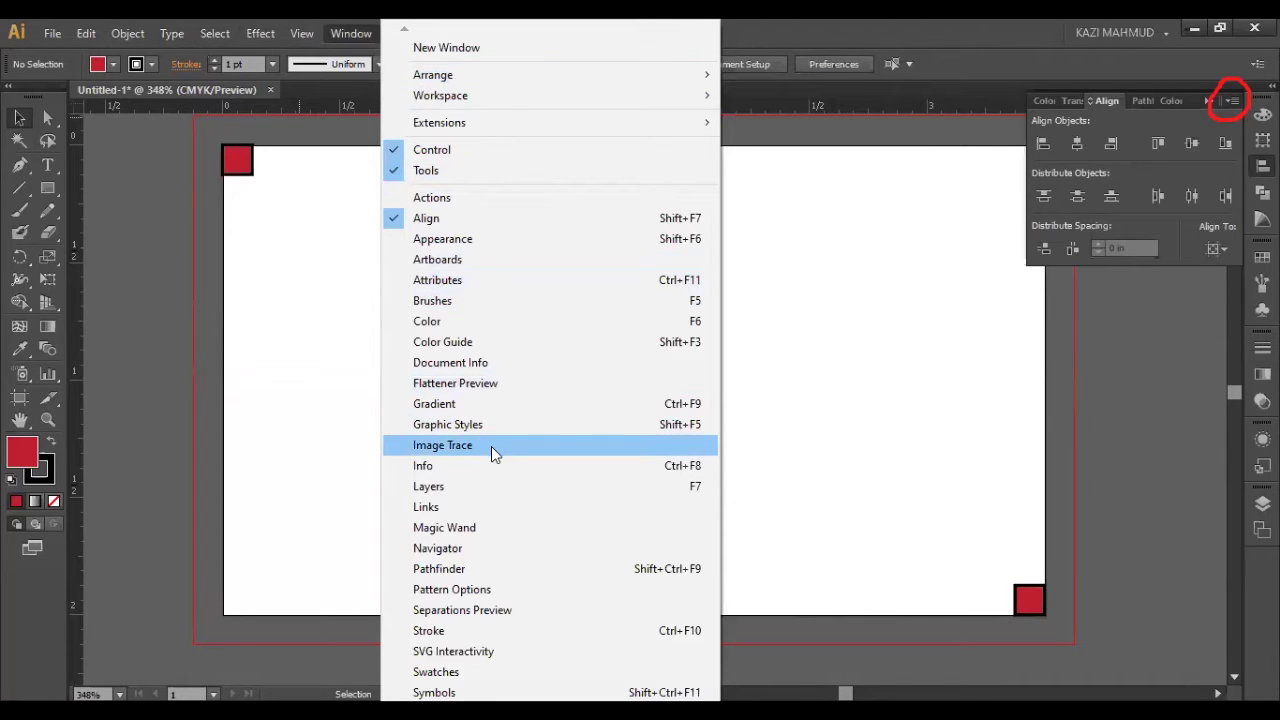
mouse_move(546, 123)
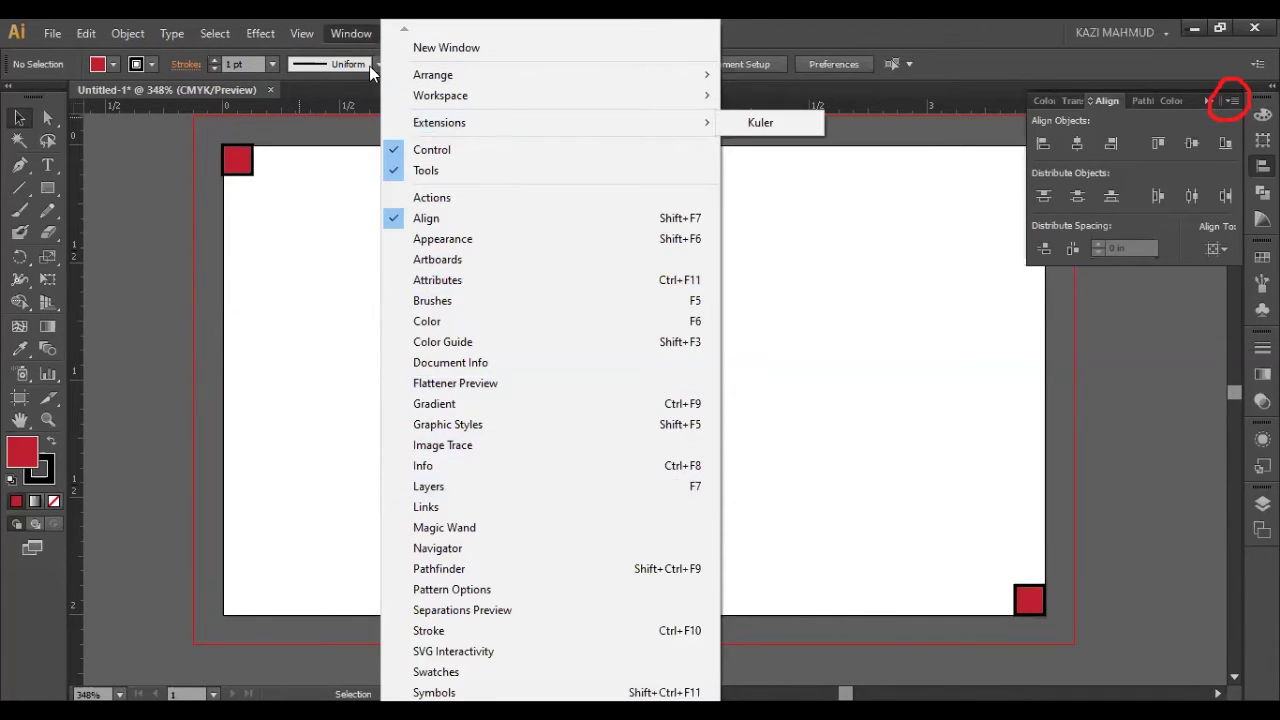
key(Left)
key(Left)
key(Right)
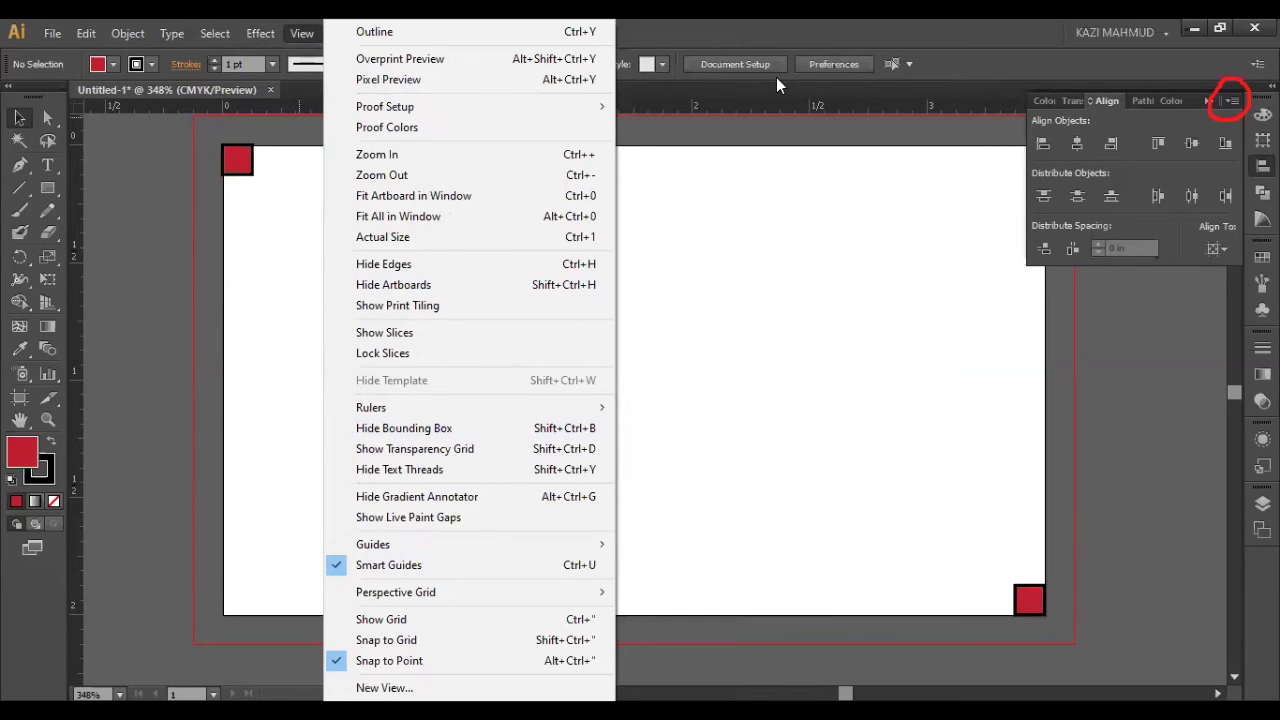
click(206, 112)
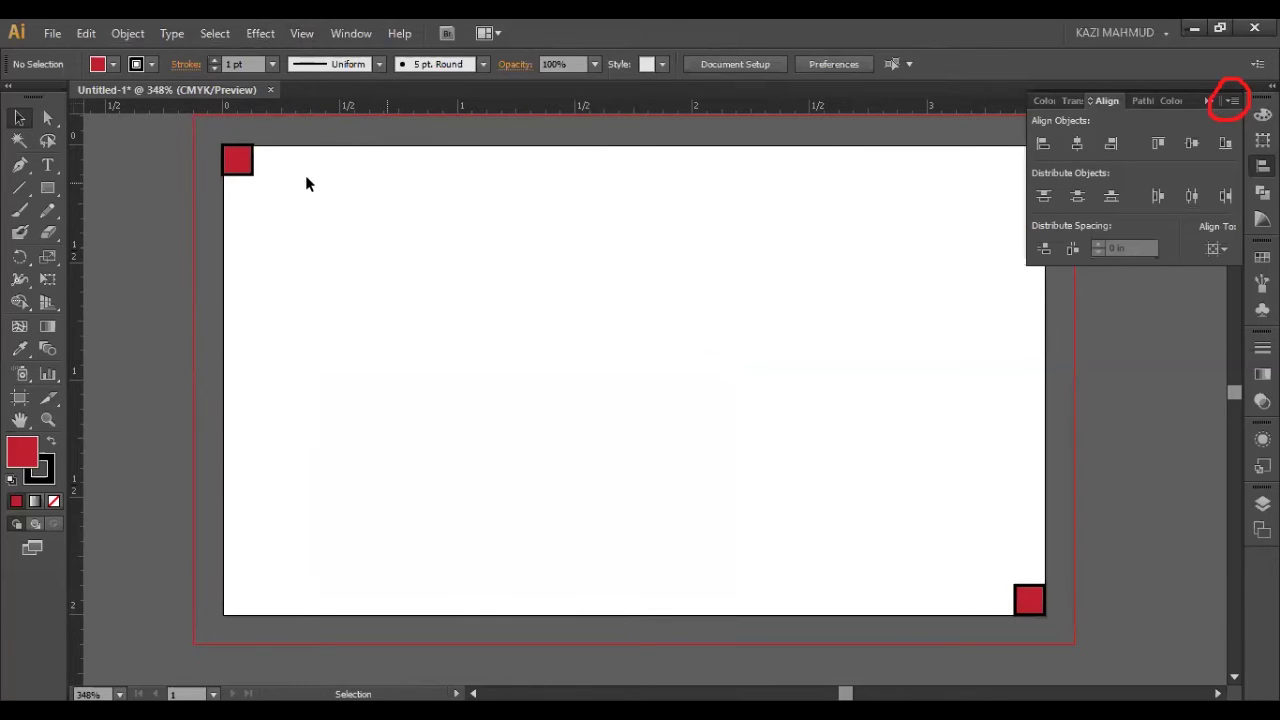
Drag a vertical guide from the left ruler onto the top-left red square's right edge
drag(245, 180, 318, 168)
drag(79, 206, 251, 205)
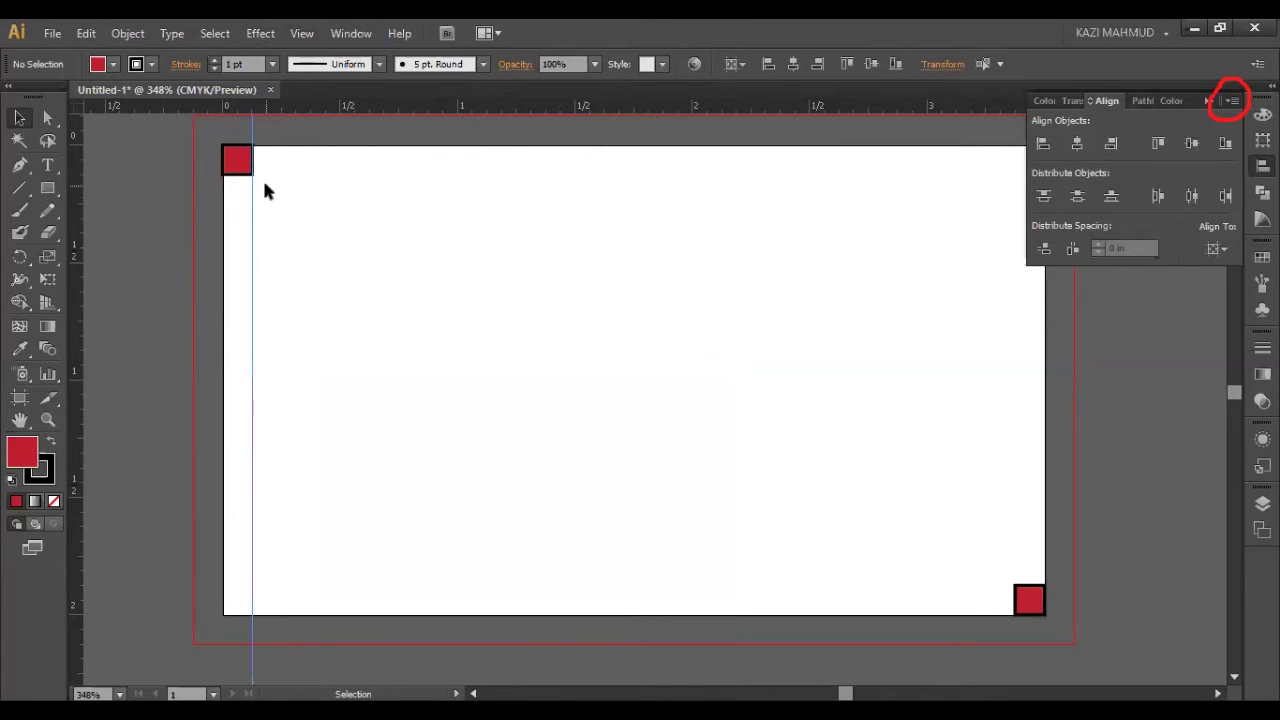
drag(262, 202, 251, 200)
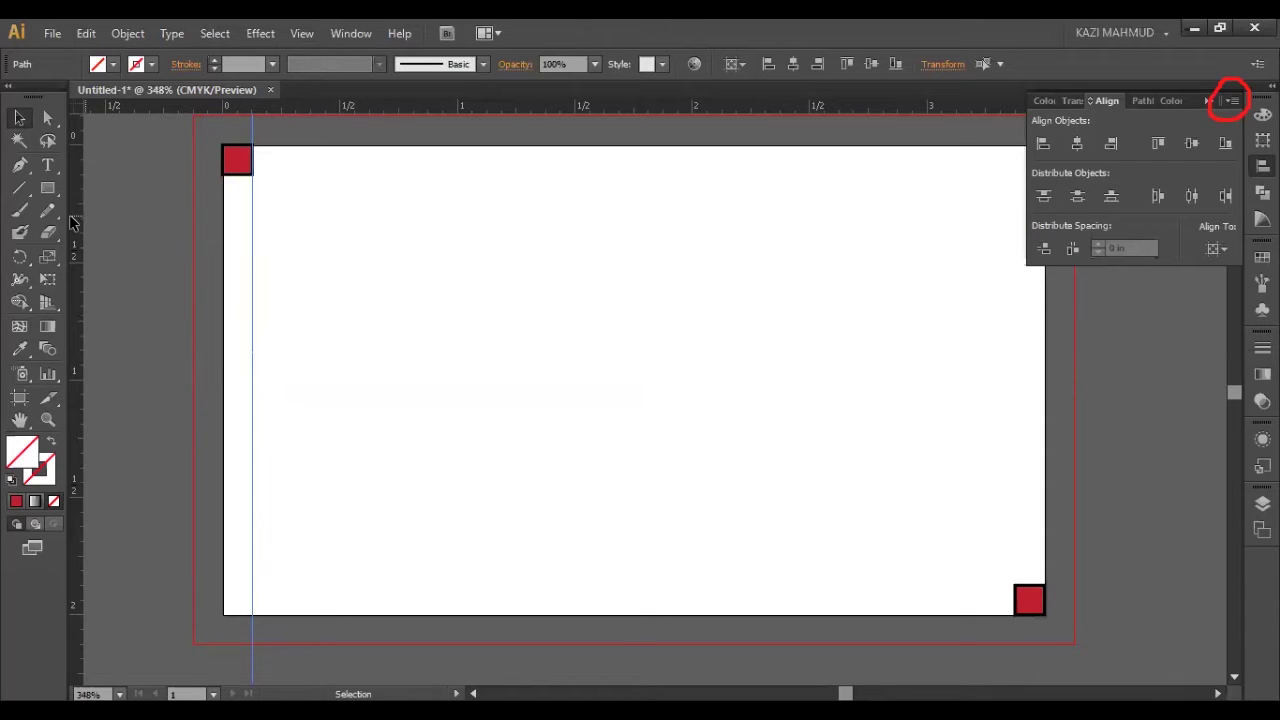
Remove the extra vertical guide pulled onto the pasteboard and scroll the view back
drag(73, 262, 175, 251)
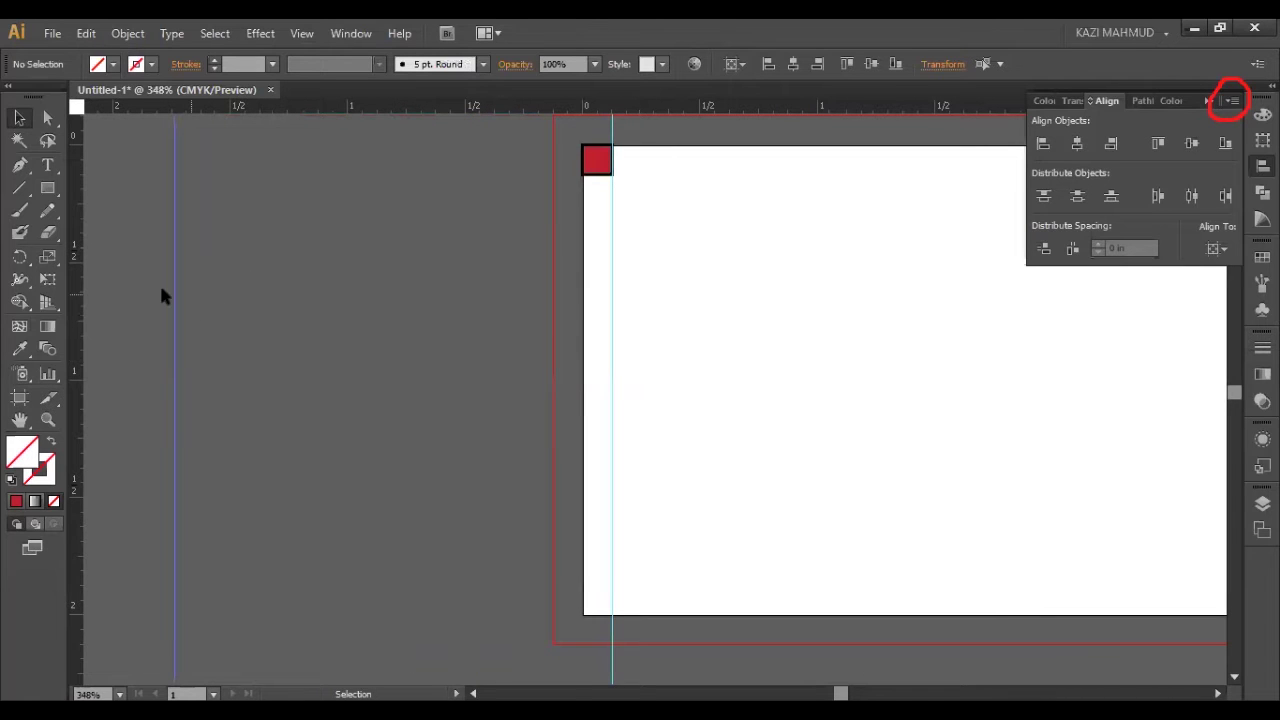
drag(175, 293, 180, 299)
key(Delete)
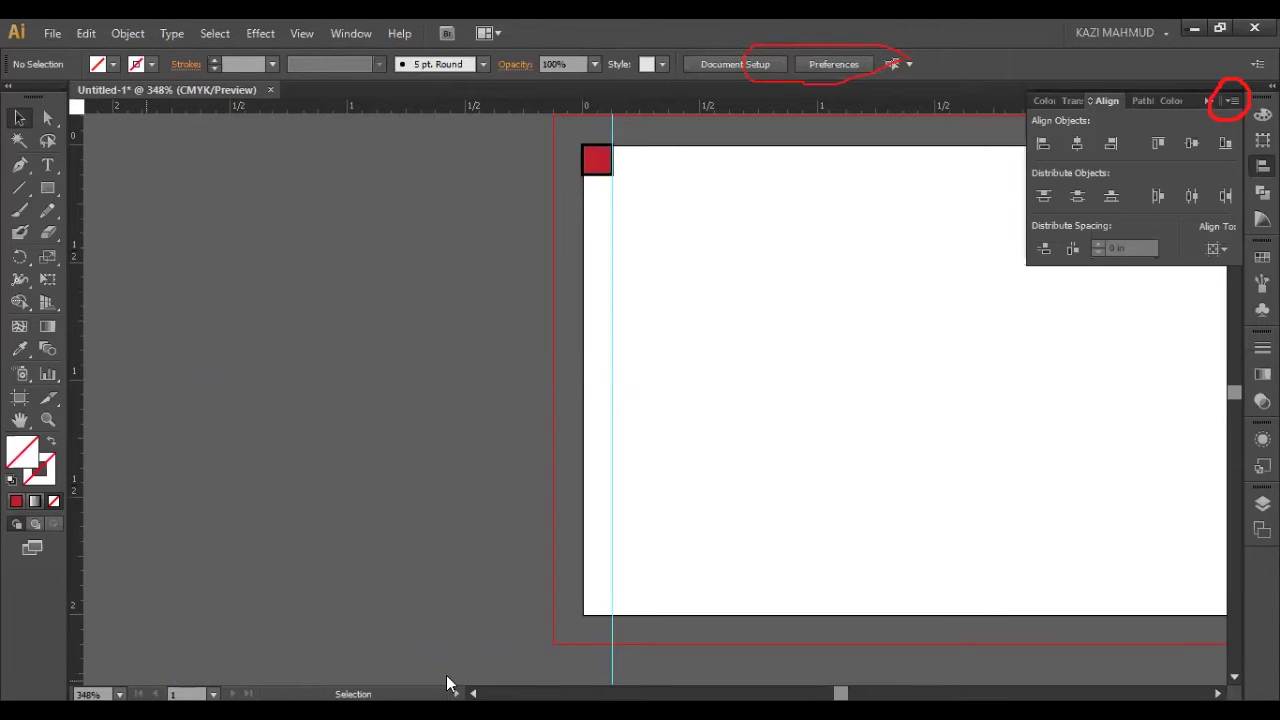
click(474, 693)
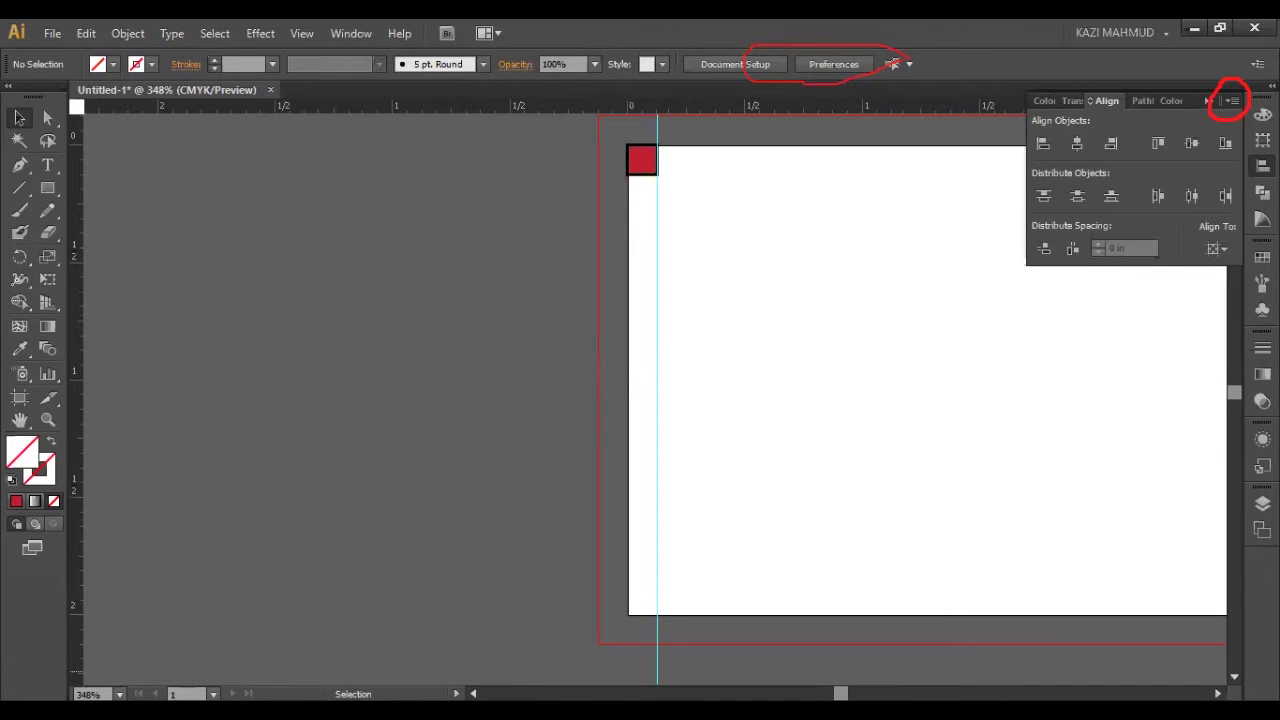
click(1218, 693)
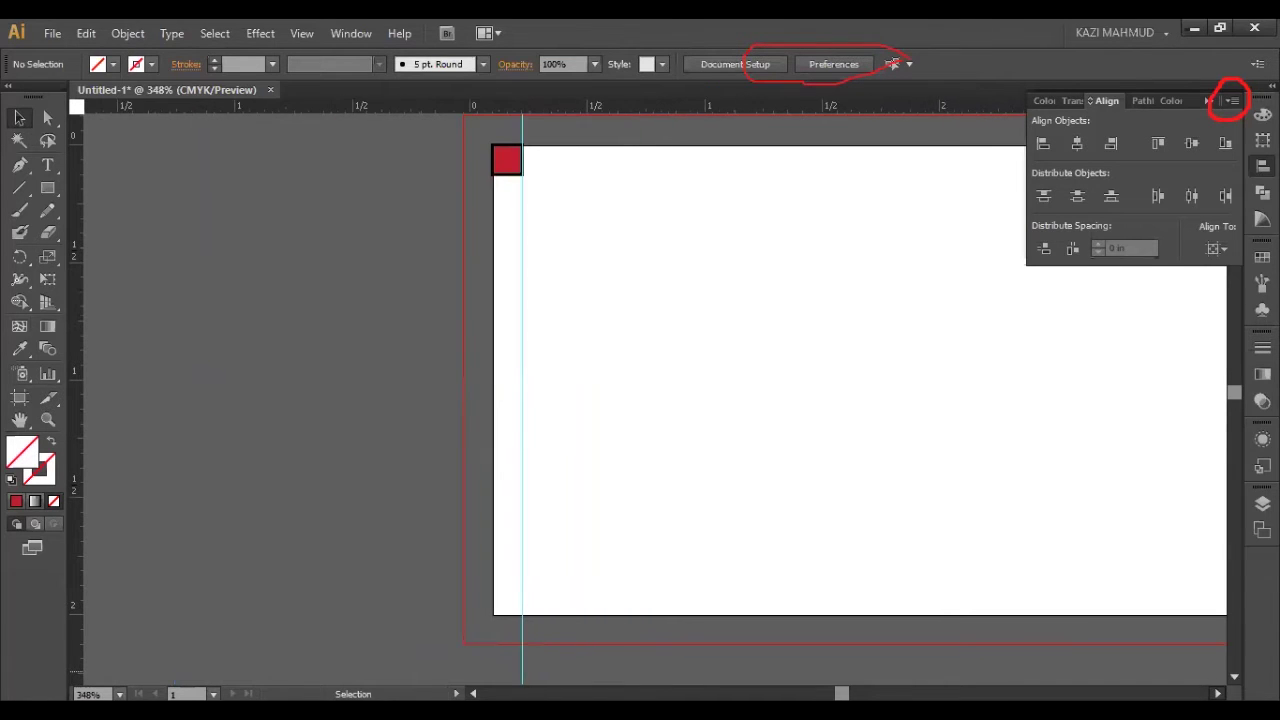
click(1218, 693)
click(1218, 693)
click(1218, 693)
click(1218, 693)
click(1218, 693)
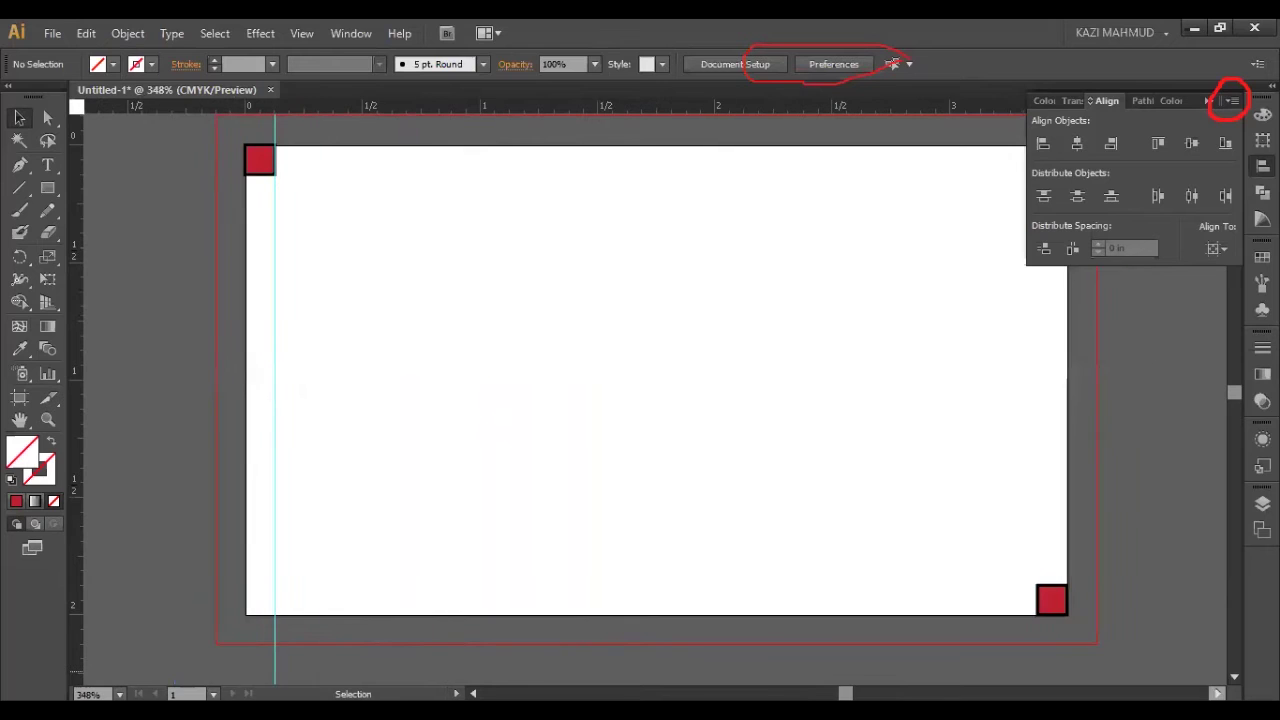
click(1218, 693)
click(1218, 693)
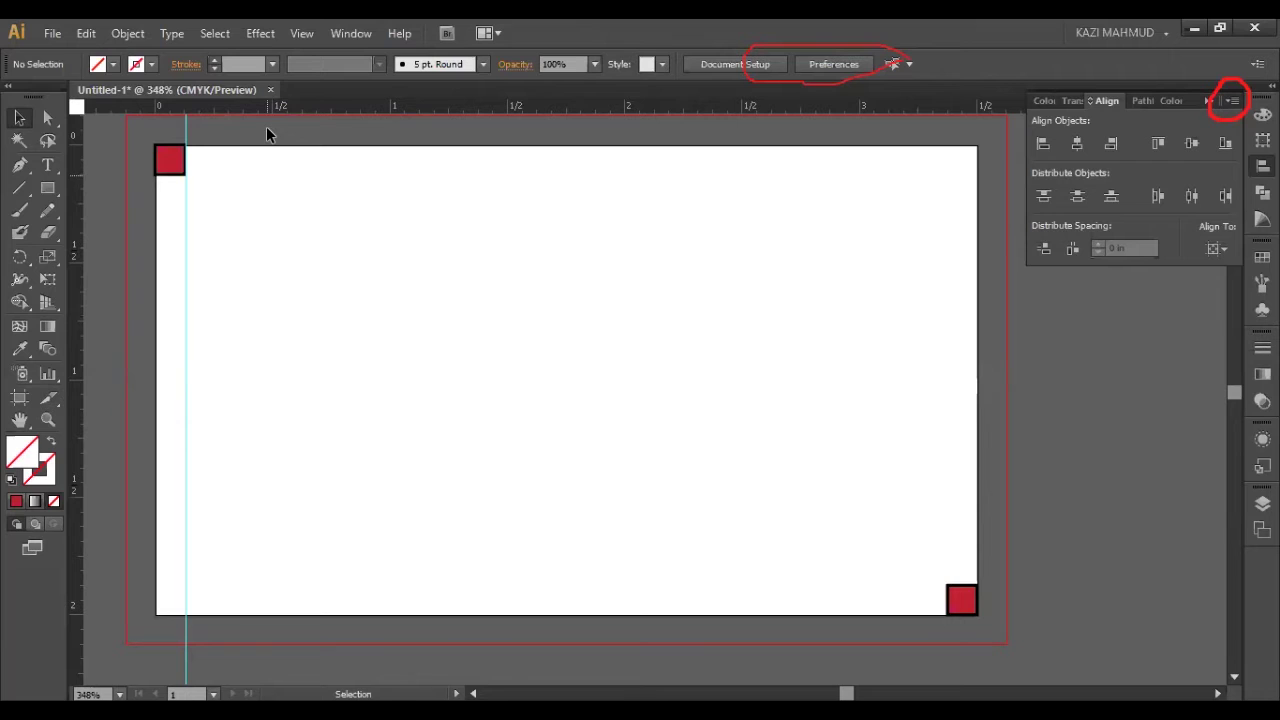
Place a horizontal guide from the top ruler along the top-left square's bottom edge
drag(249, 111, 282, 186)
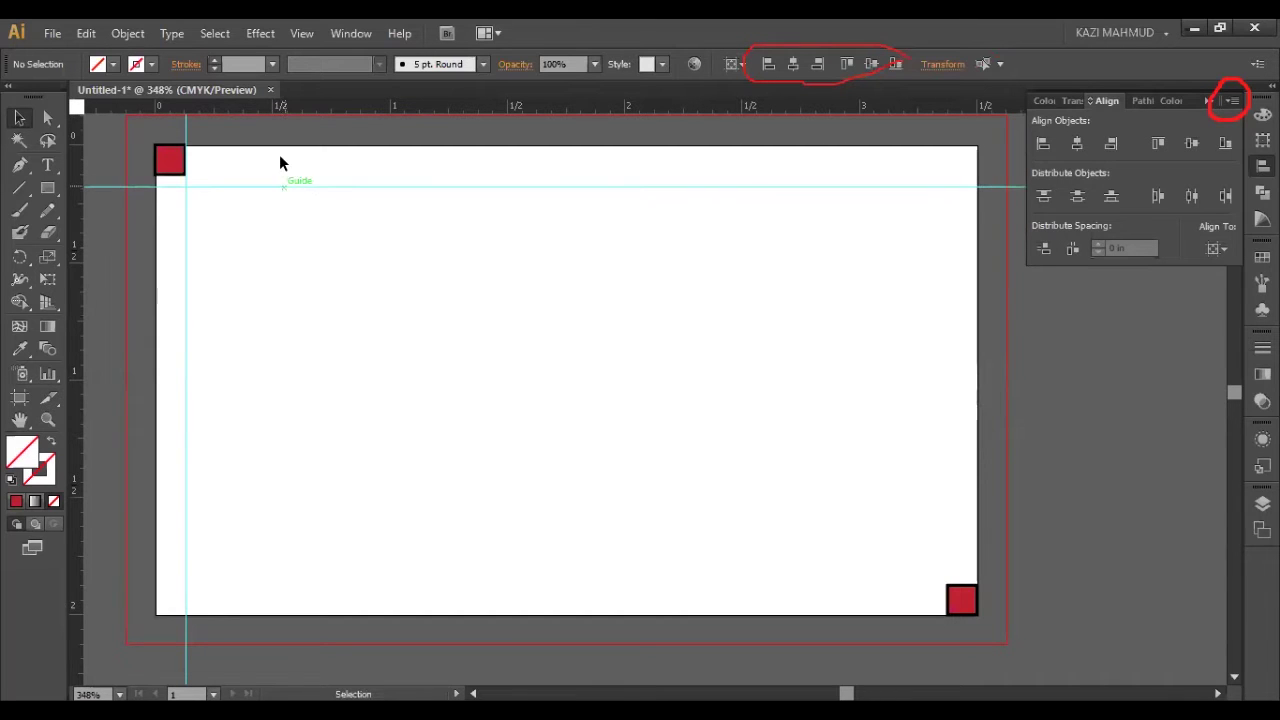
click(249, 147)
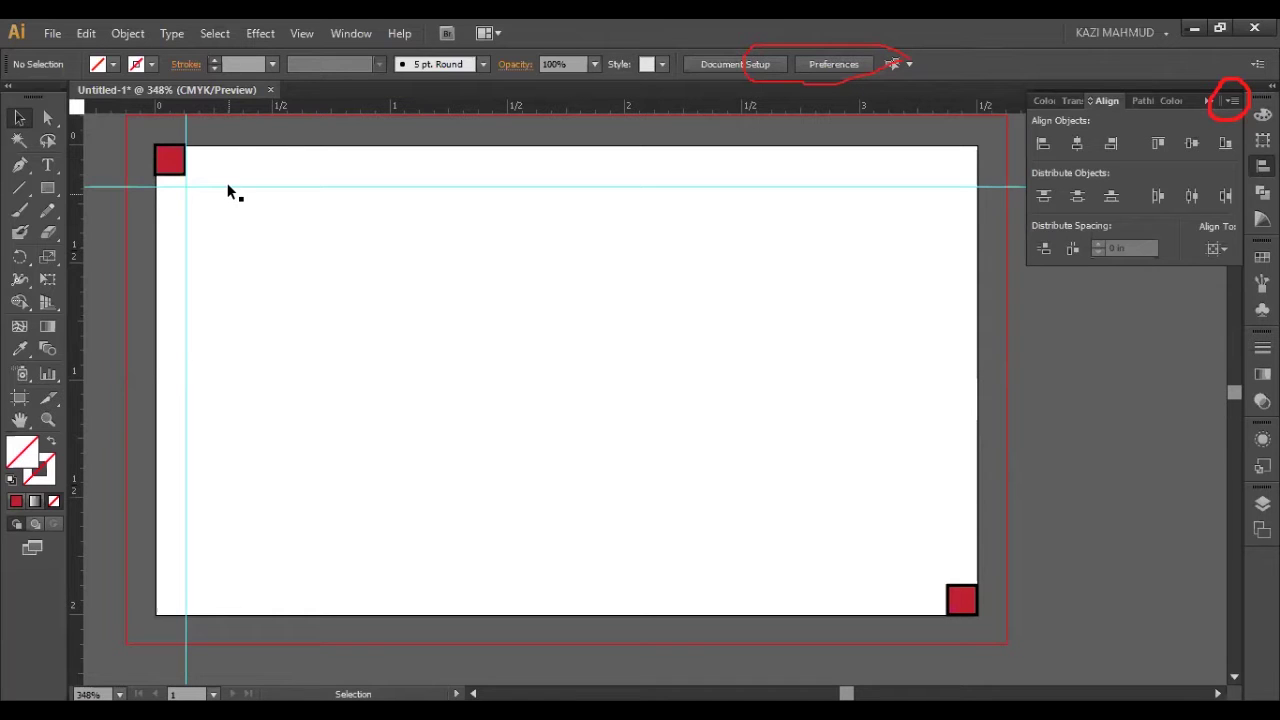
click(228, 180)
drag(227, 173, 228, 174)
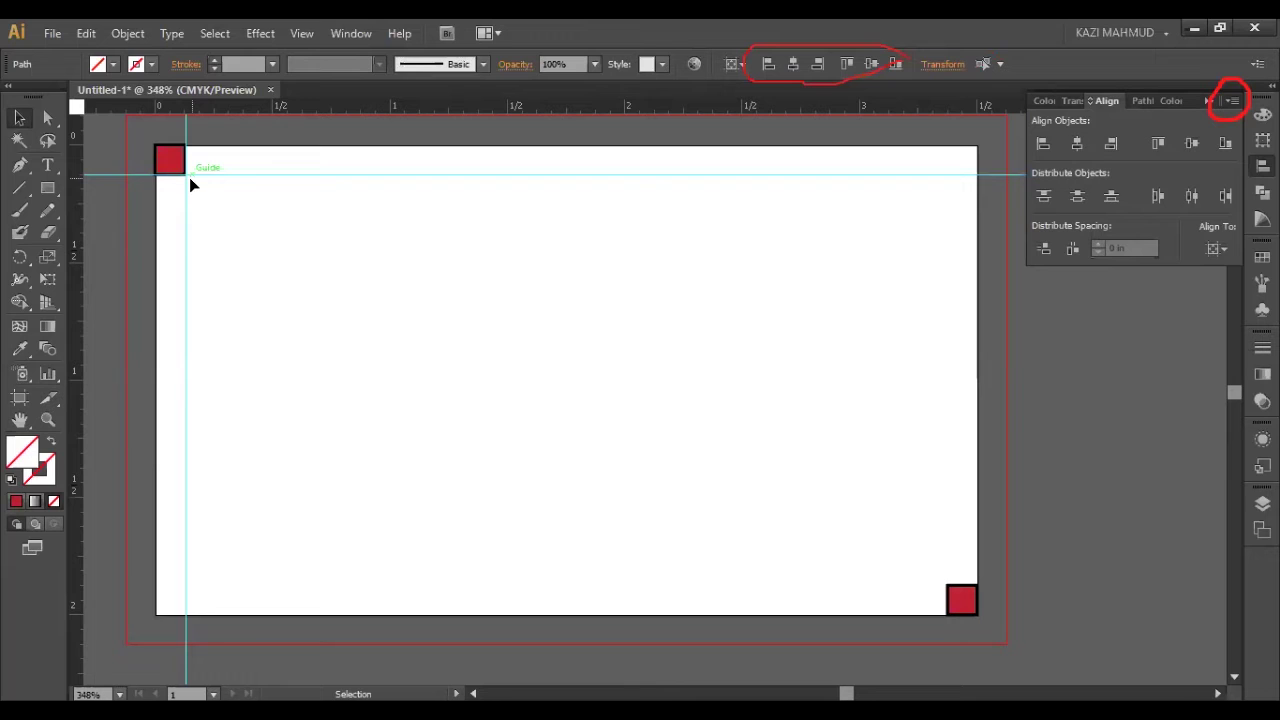
Delete both the horizontal and the vertical guide
click(282, 378)
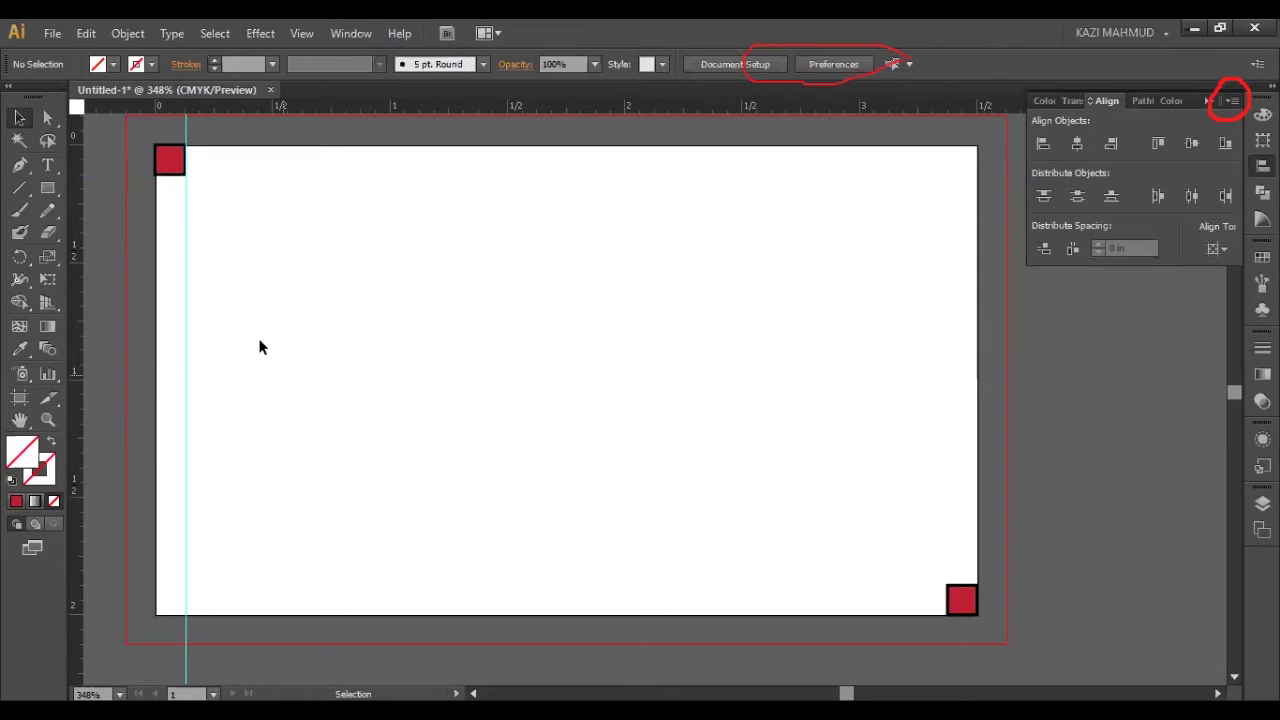
click(185, 283)
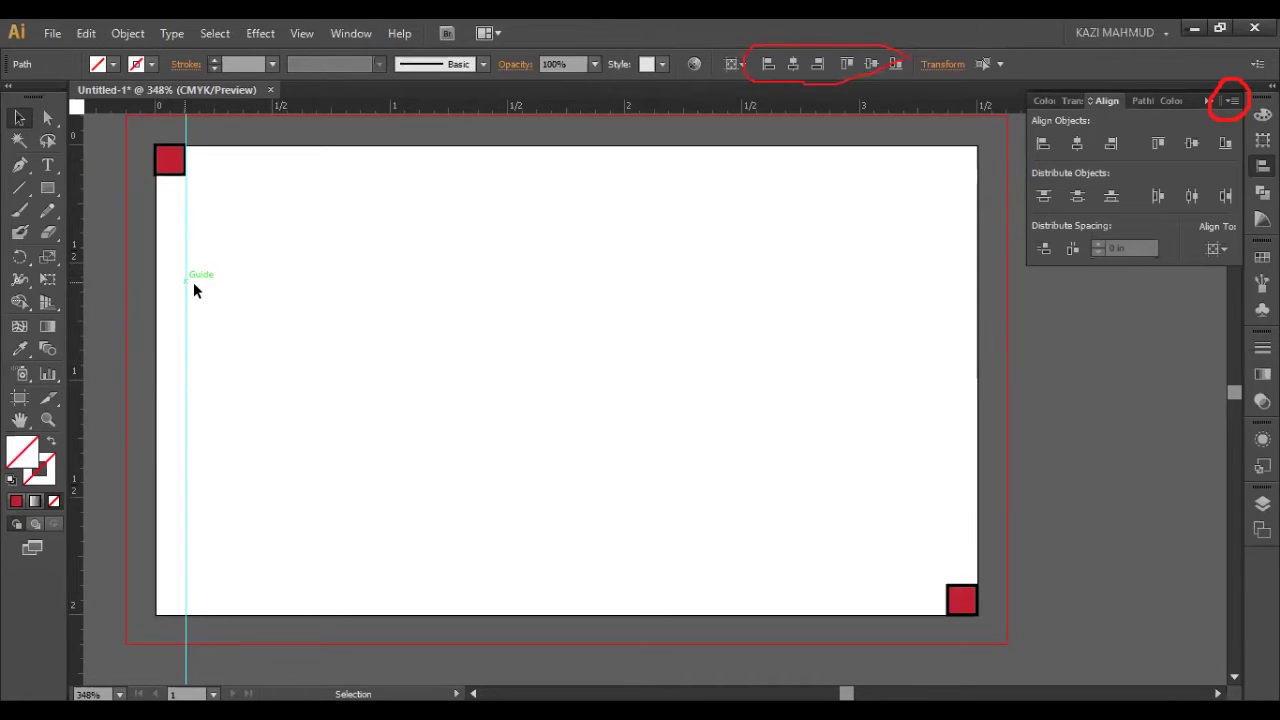
click(212, 282)
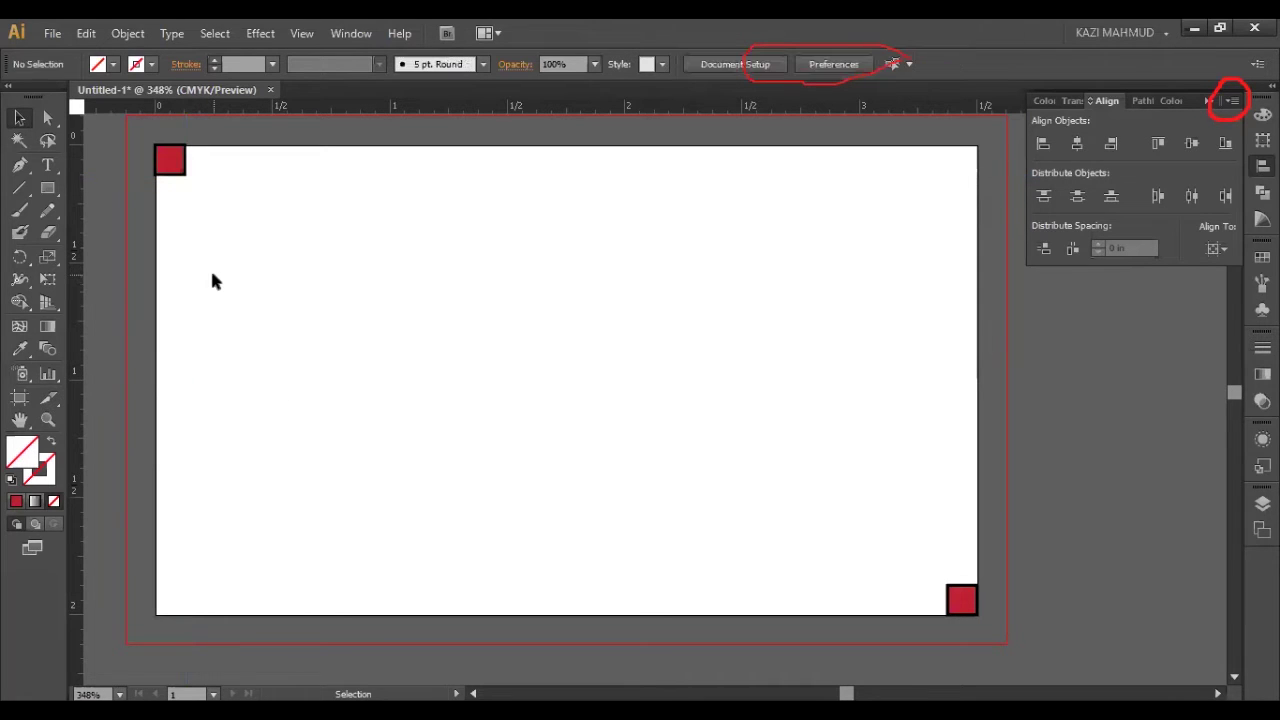
Draw a rectangle 3.25 in wide and 1.75 in high through the Rectangle Tool's size dialog
click(49, 189)
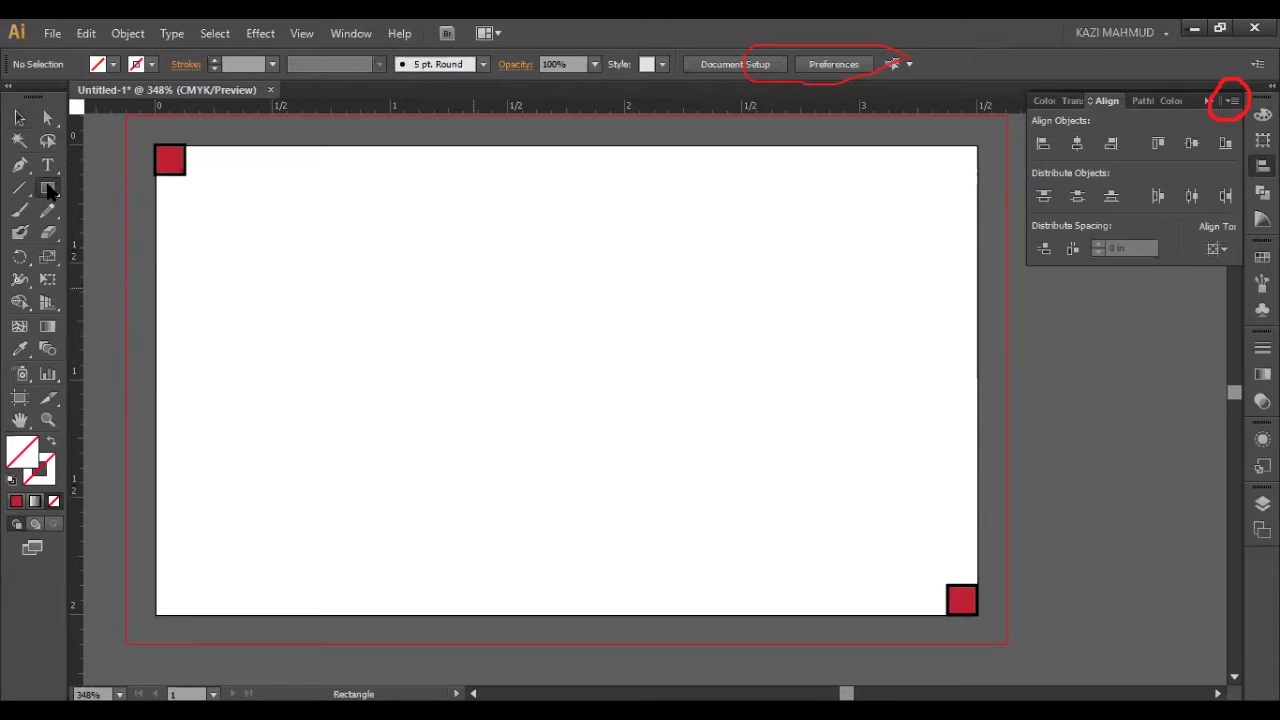
click(720, 500)
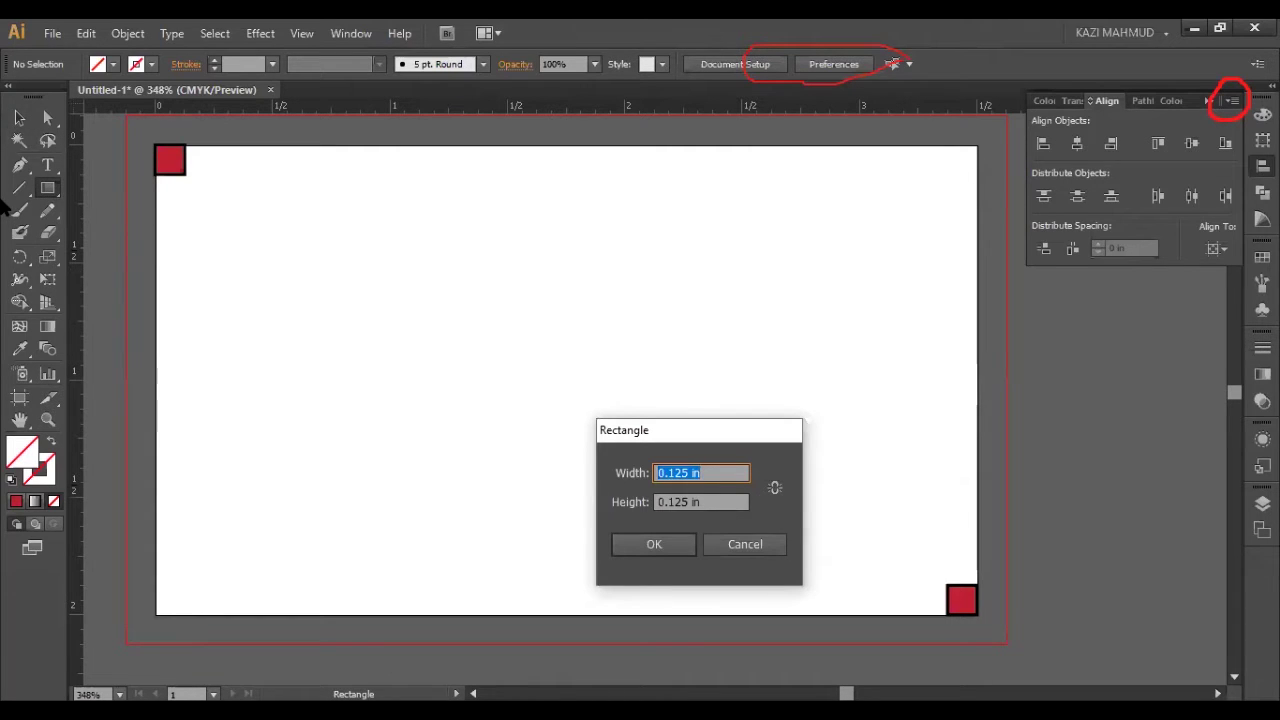
text(3.25)
double_click(661, 501)
text(1.)
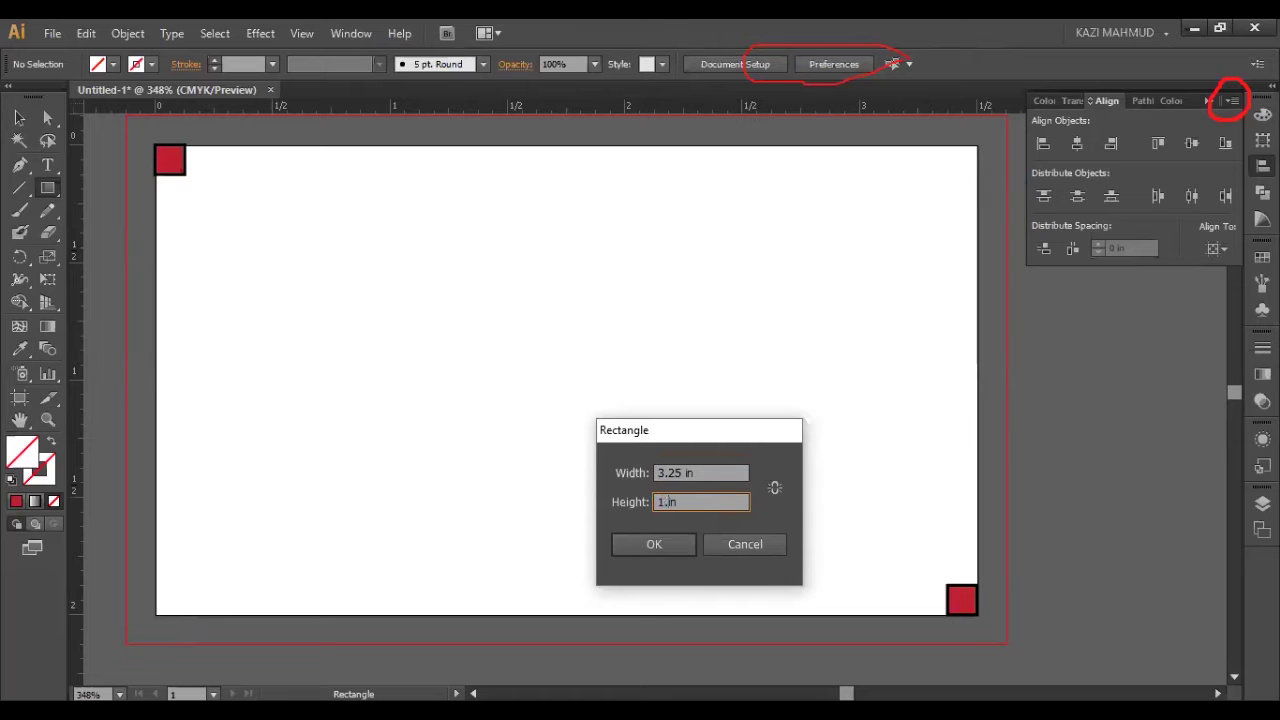
text(75)
key(Tab)
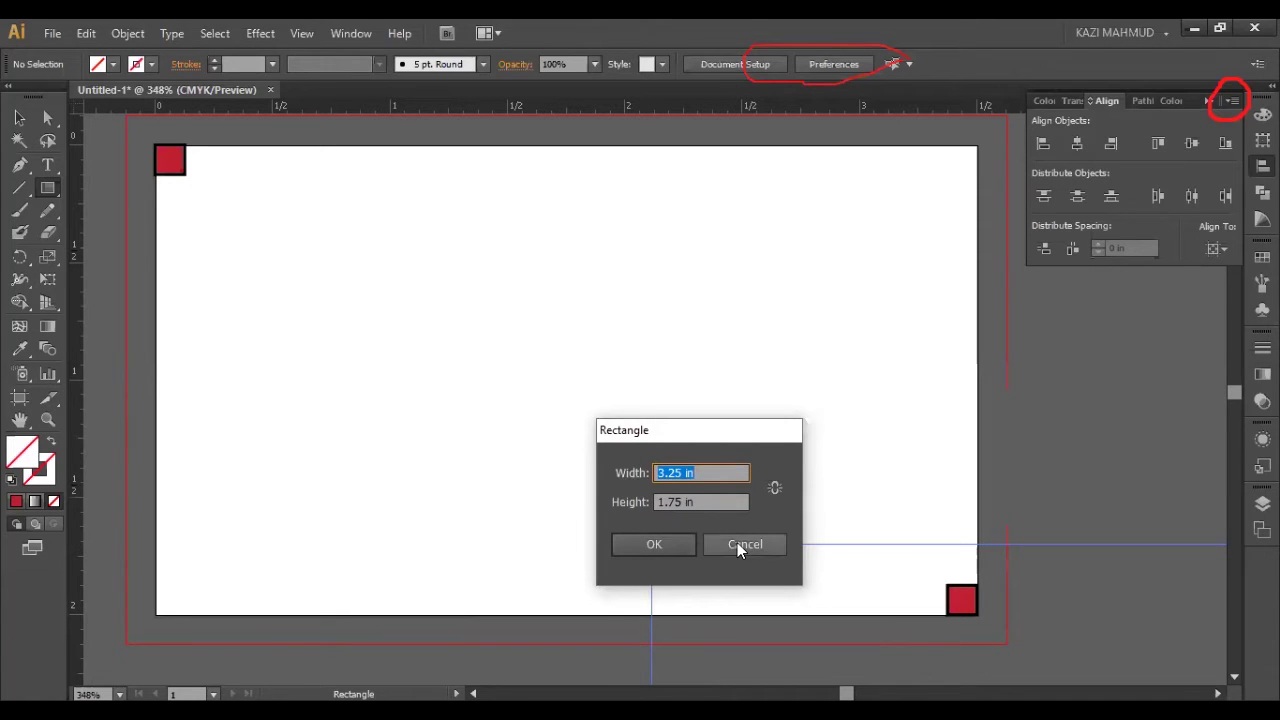
key(Return)
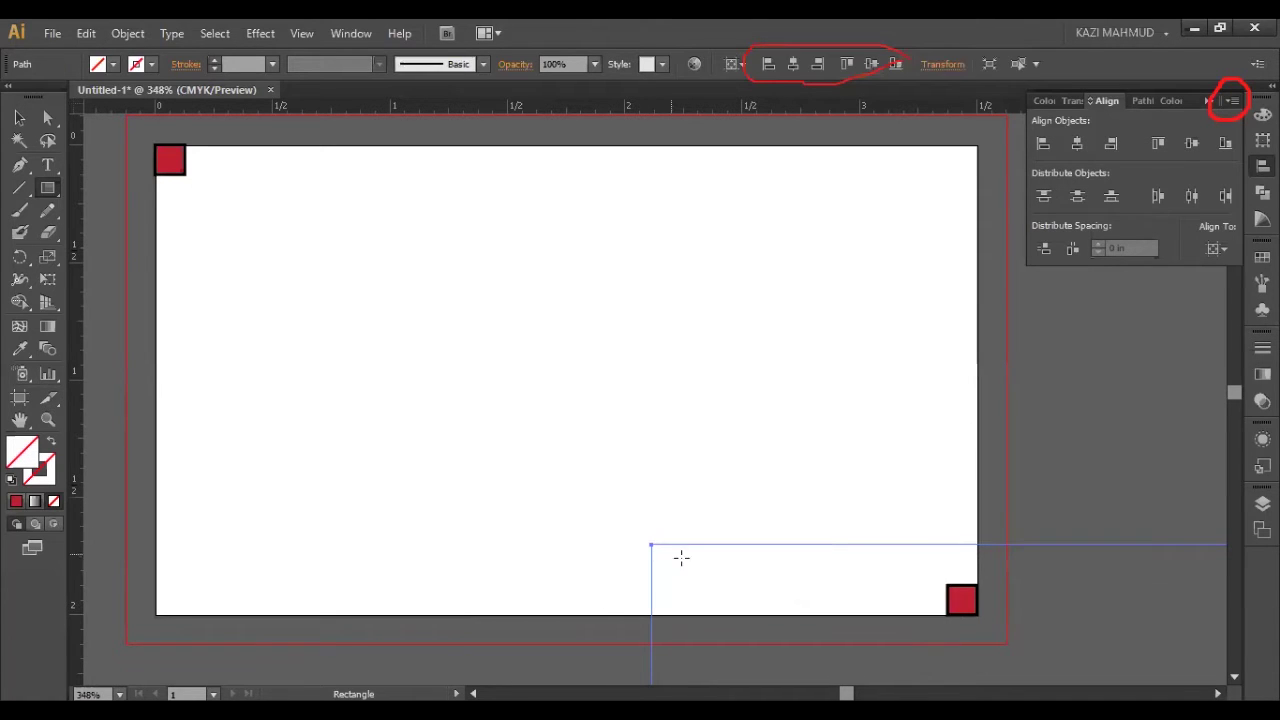
Marquee-select the new rectangle with the Selection Tool, then deselect it
click(19, 117)
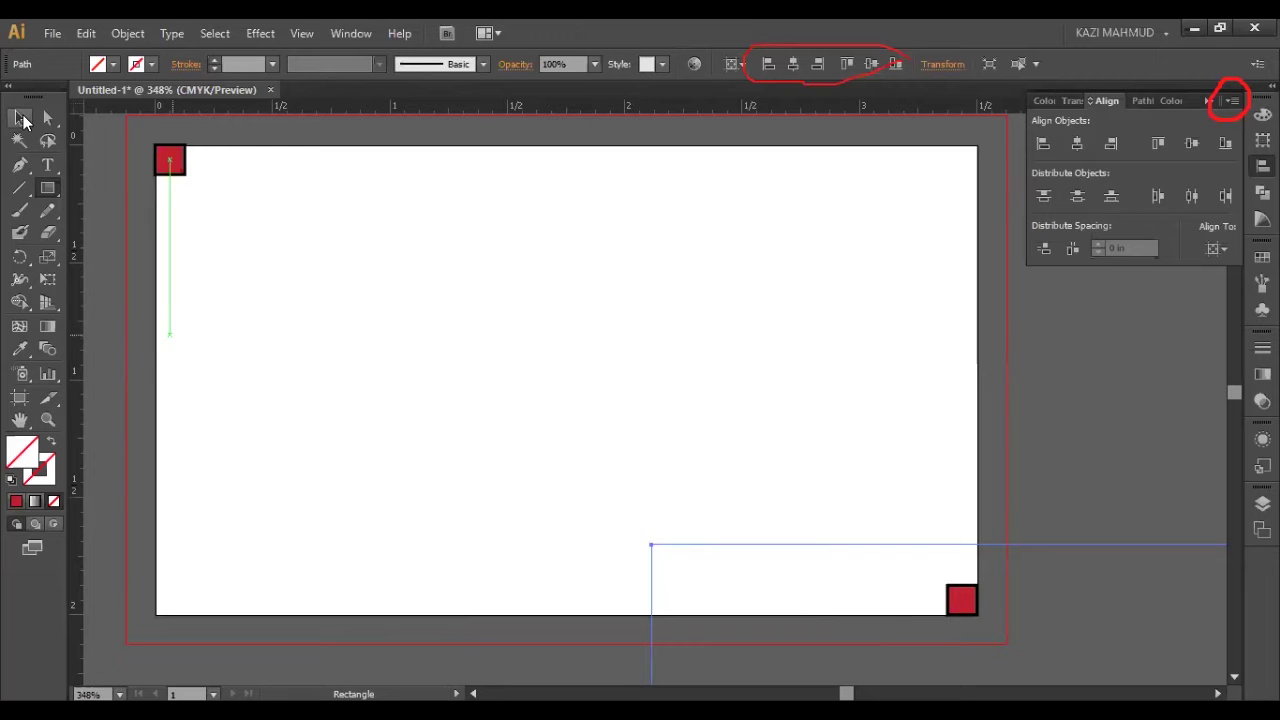
drag(775, 592, 336, 276)
mouse_move(293, 217)
mouse_down()
mouse_move(257, 222)
mouse_move(292, 211)
mouse_up()
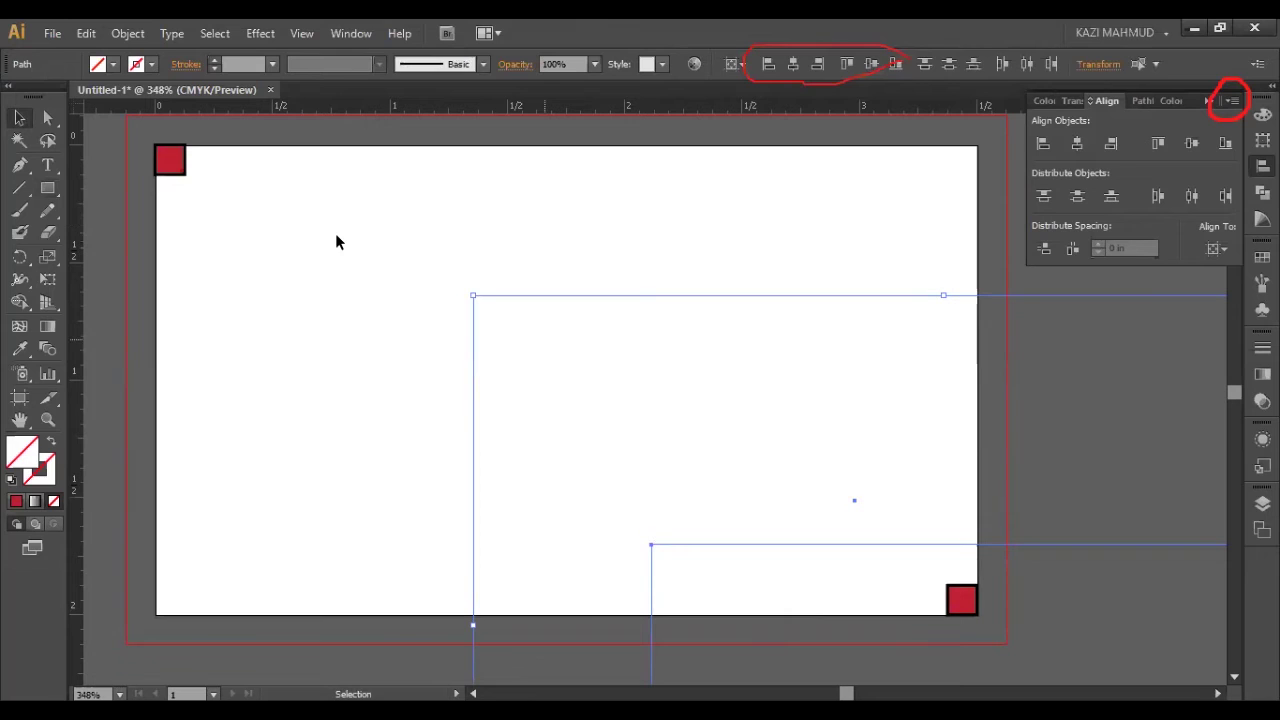
click(336, 236)
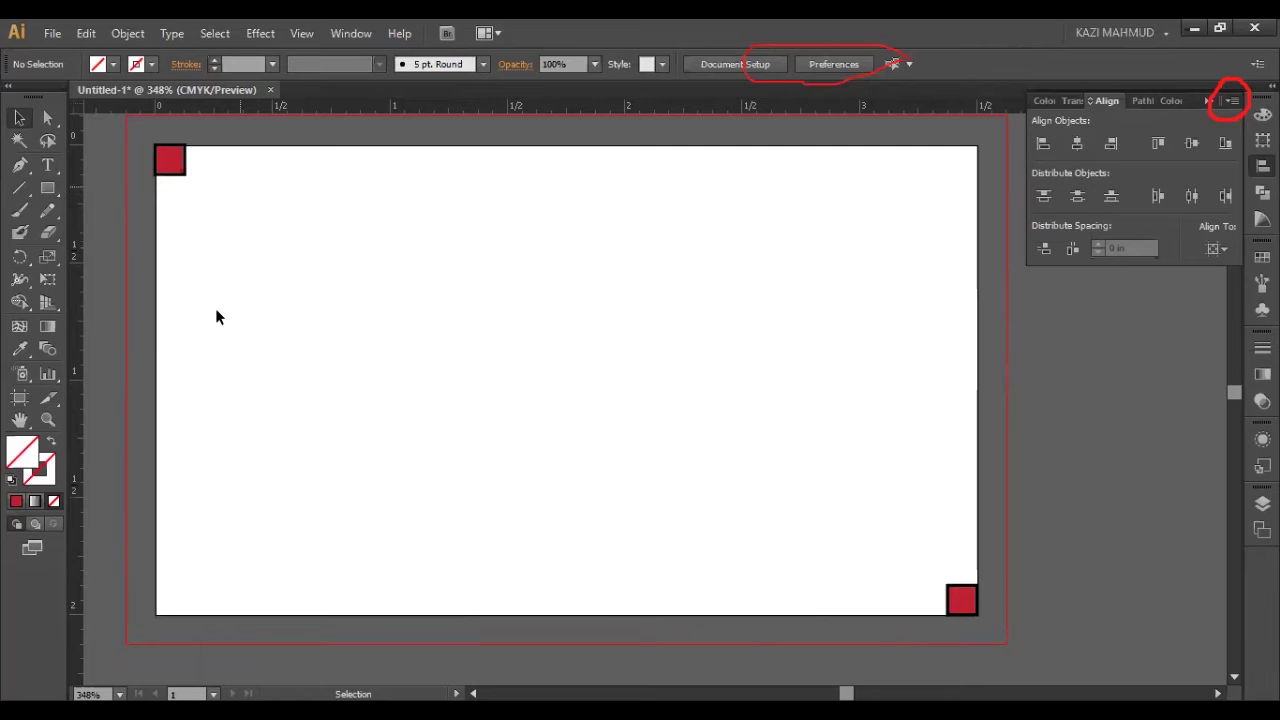
drag(1165, 657, 1095, 580)
Draw another 3.25 × 1.75 in rectangle at the same spot on the card
click(50, 188)
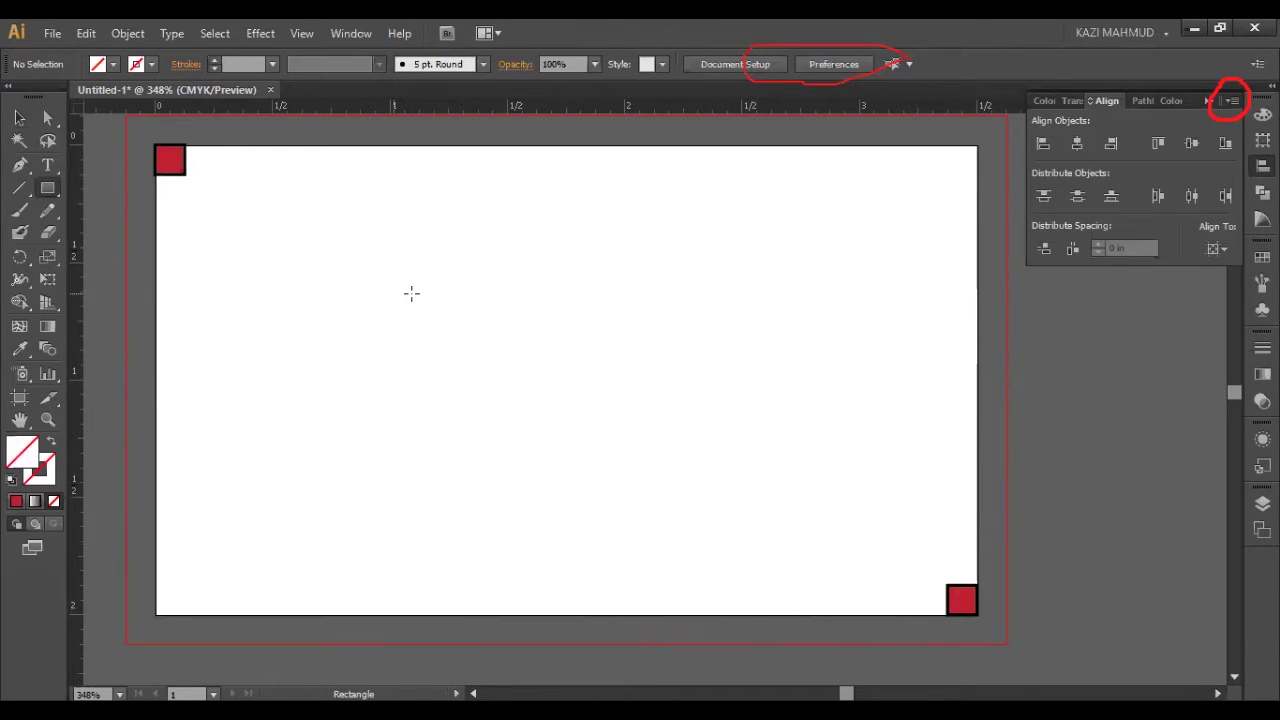
click(413, 296)
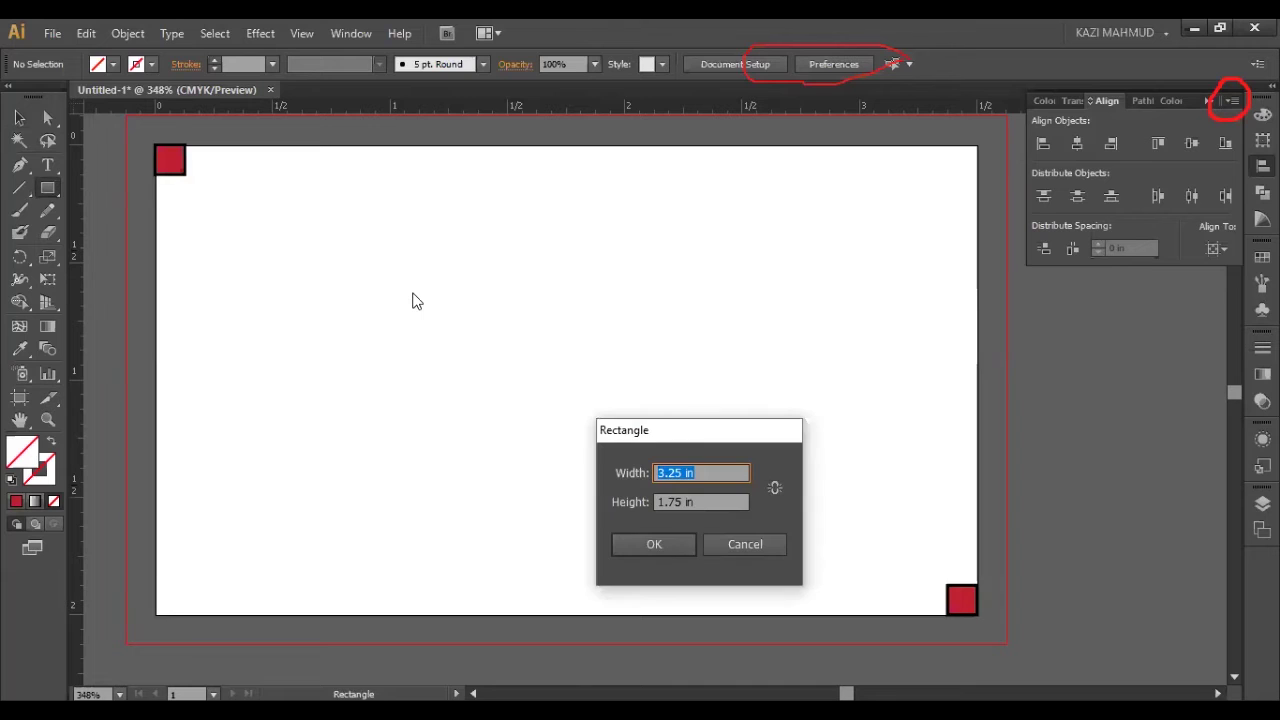
click(651, 543)
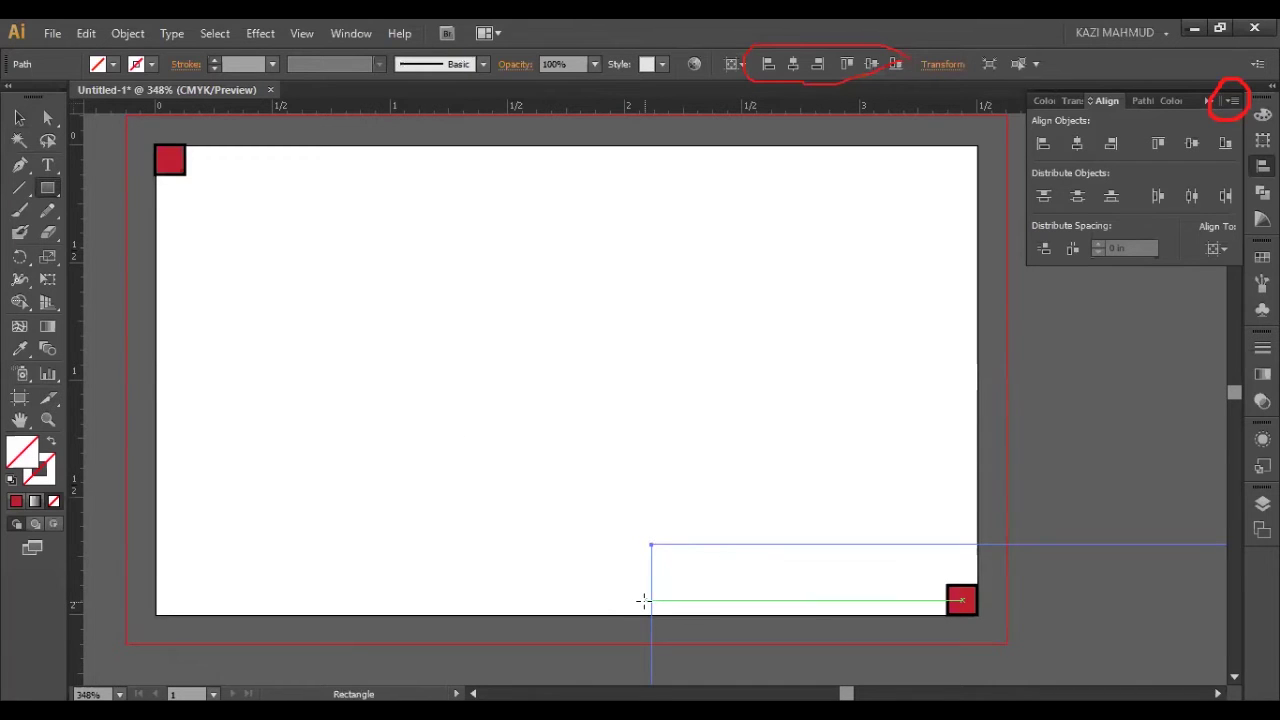
key(v)
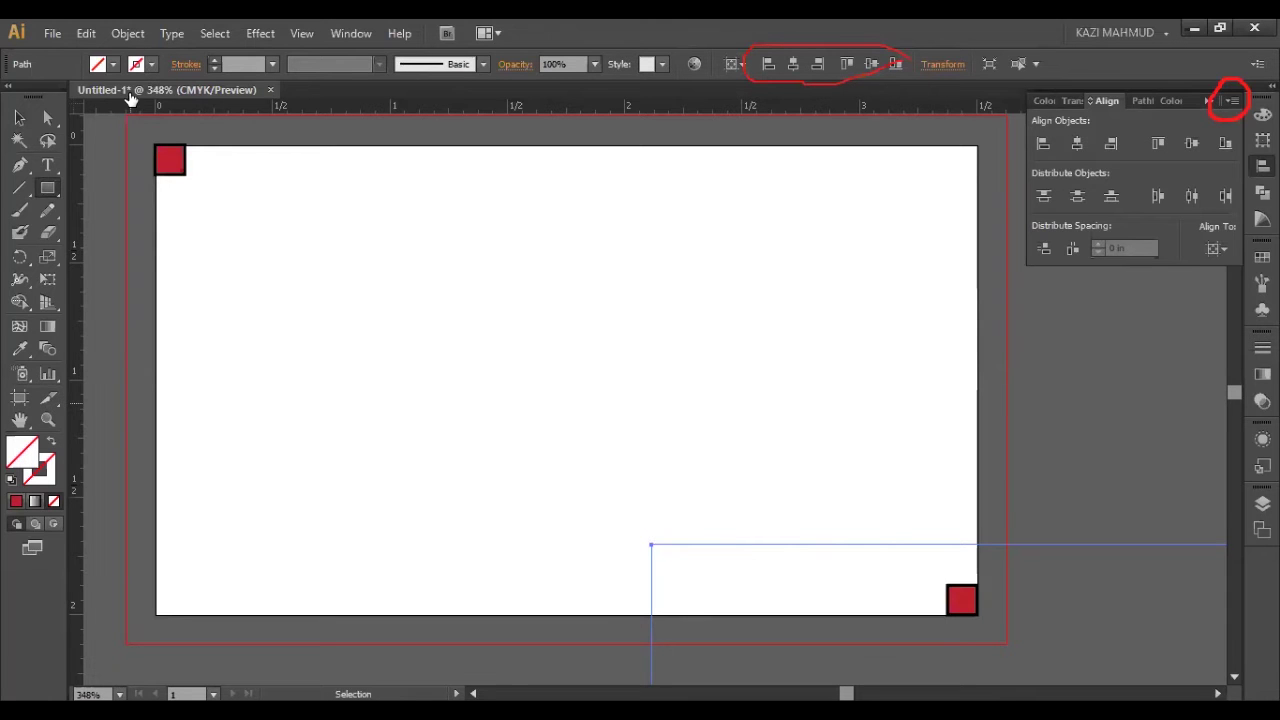
Give the rectangle a 1 pt magenta stroke, cancel the stray Rectangle dialog and deselect
click(113, 64)
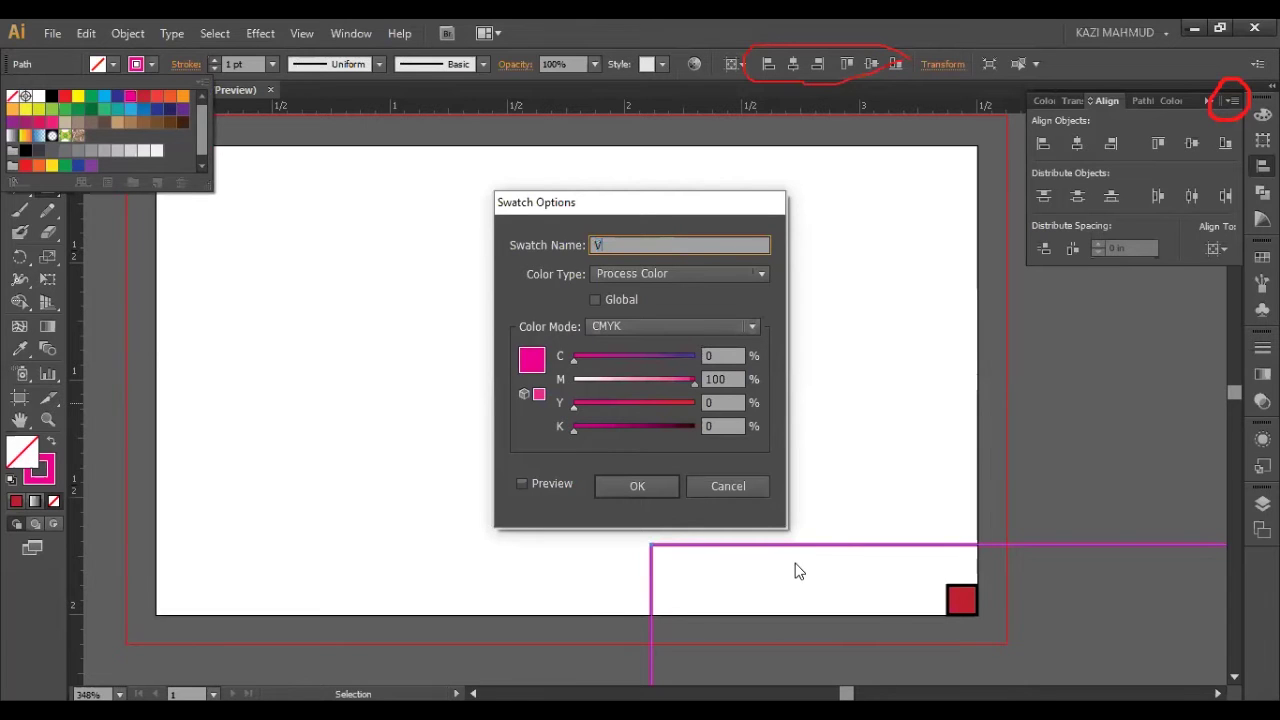
text(V)
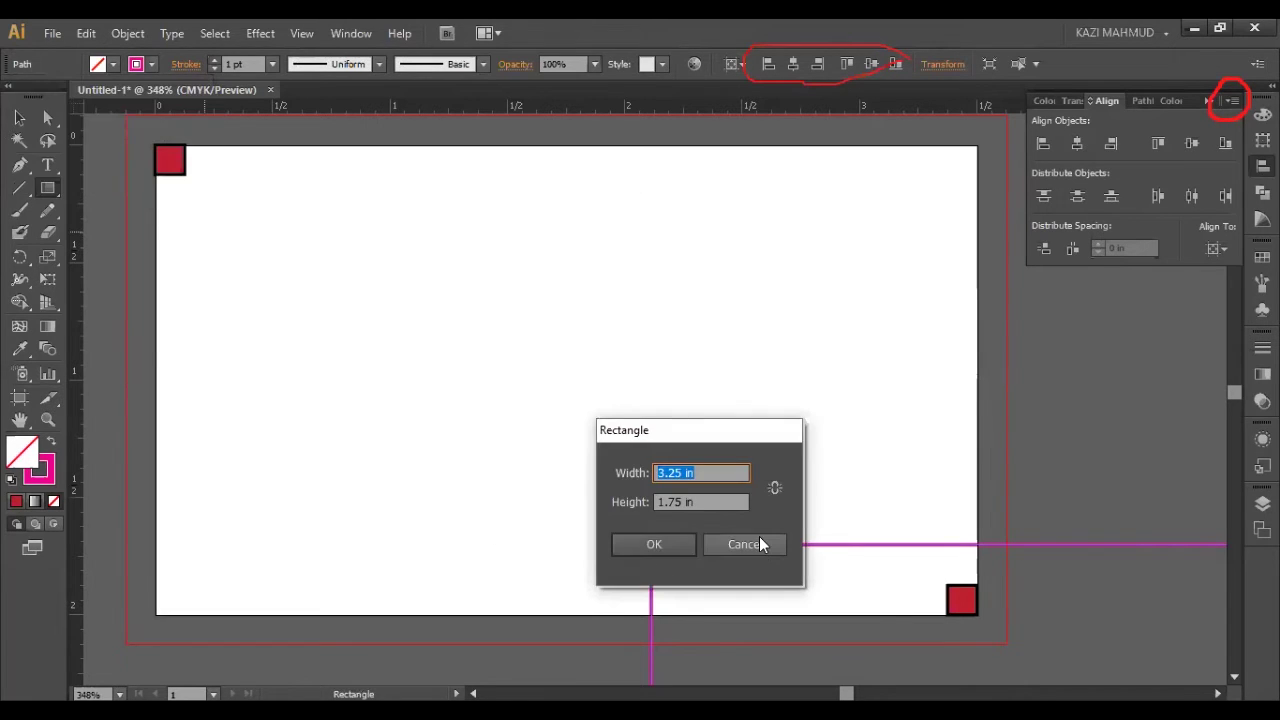
click(757, 544)
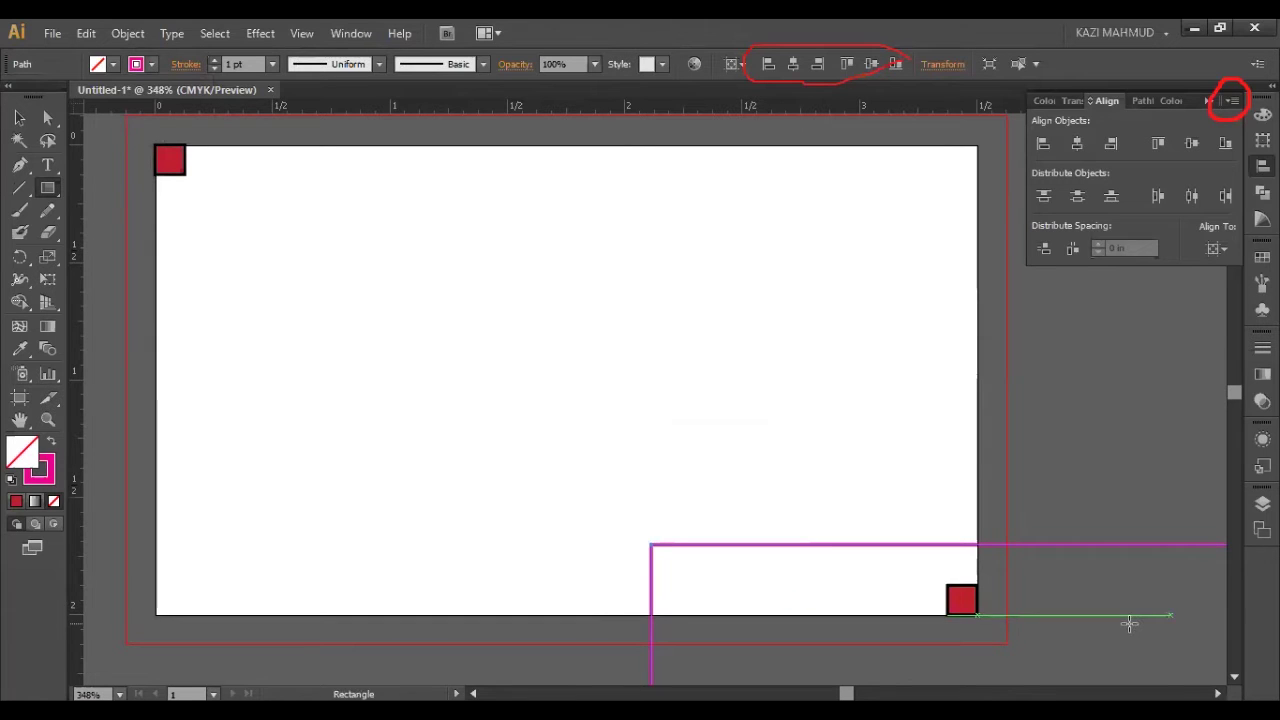
key(v)
drag(425, 272, 650, 532)
drag(650, 532, 725, 570)
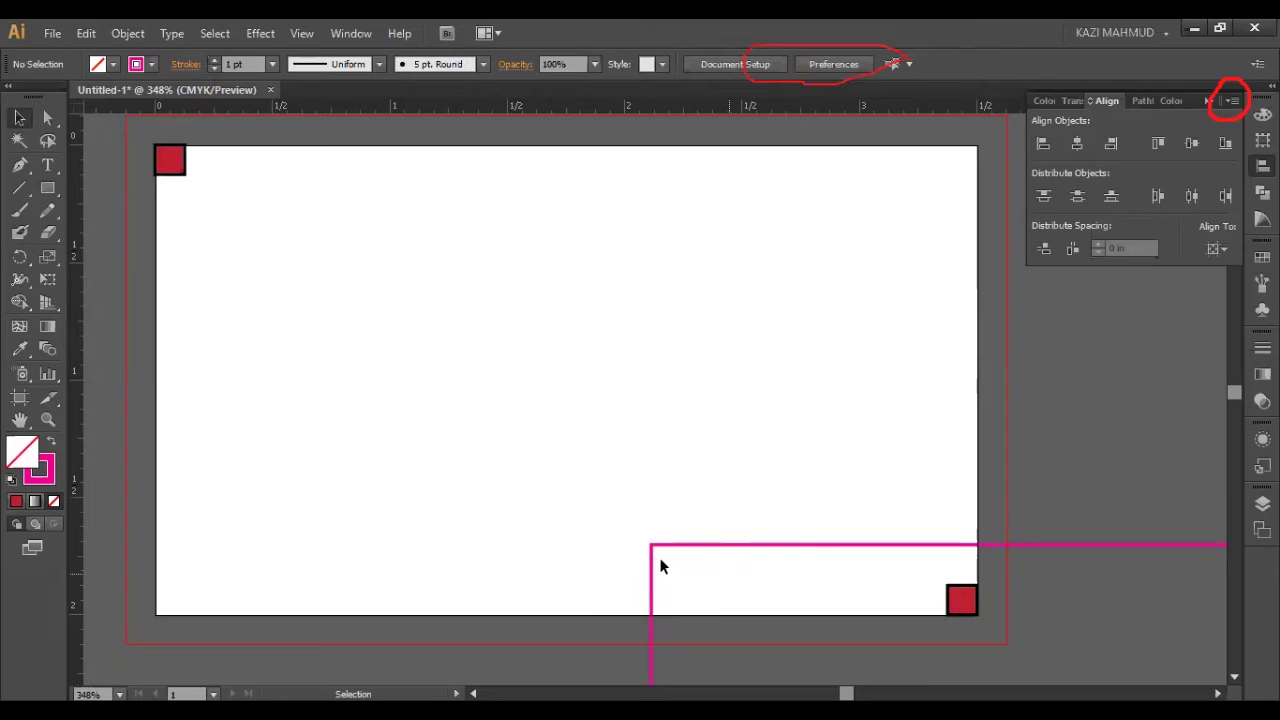
Enter and leave isolation mode on the magenta rectangle, then deselect everything
double_click(688, 565)
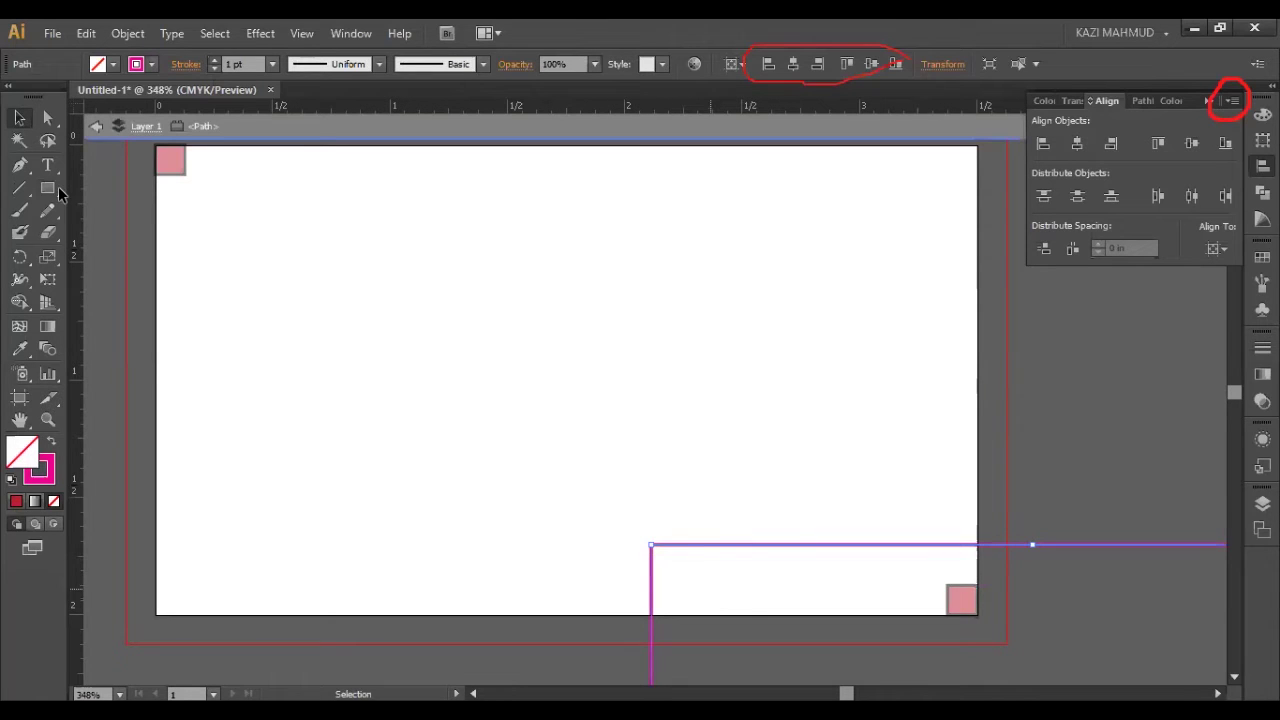
double_click(626, 529)
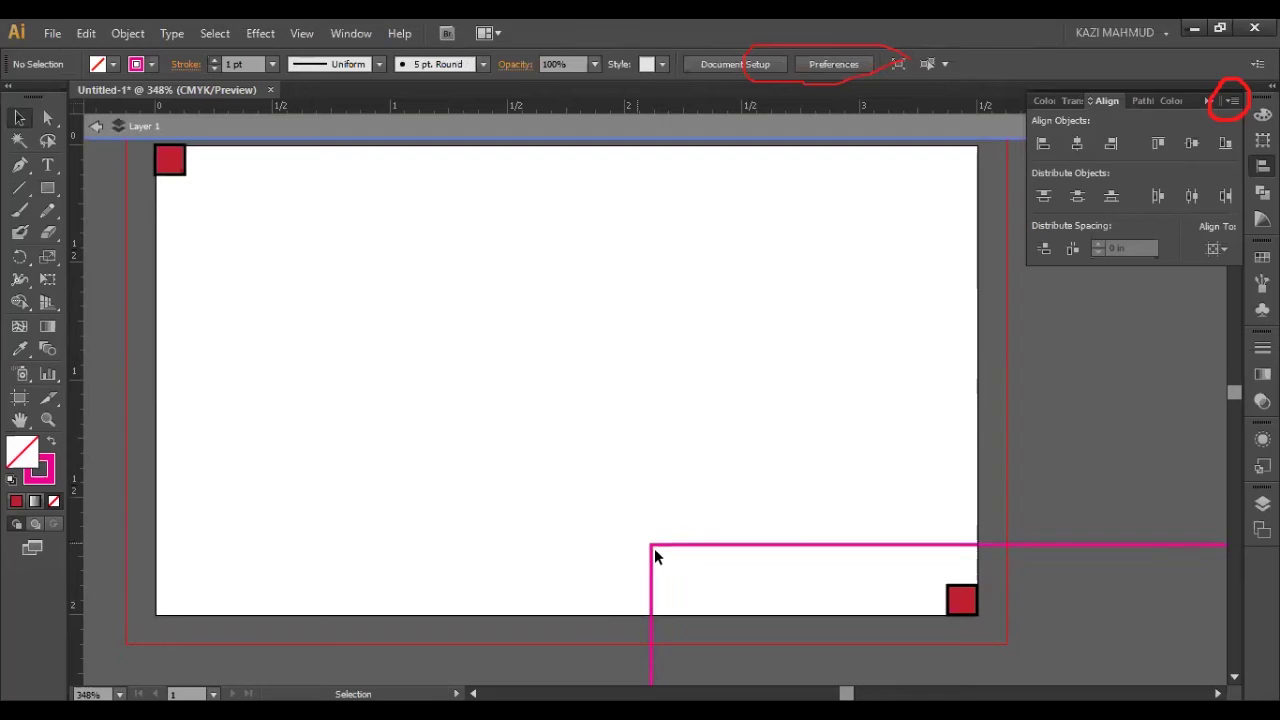
drag(613, 422, 1111, 548)
key(Escape)
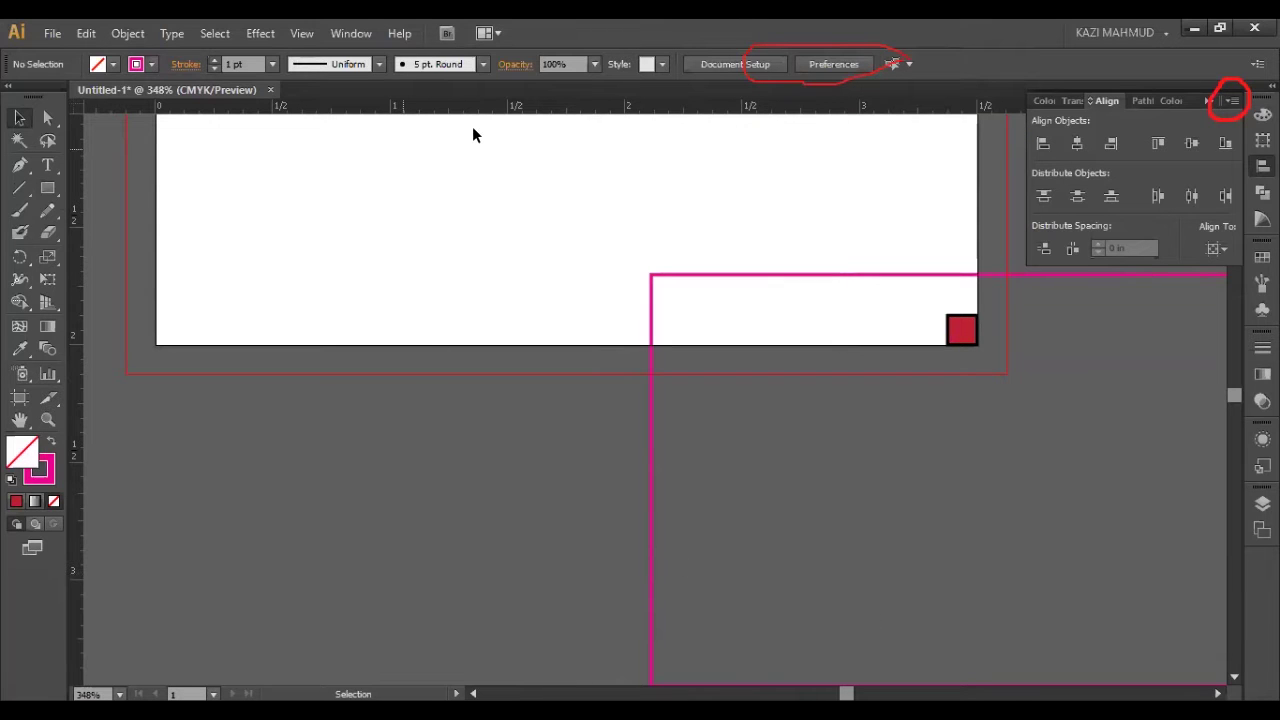
double_click(507, 209)
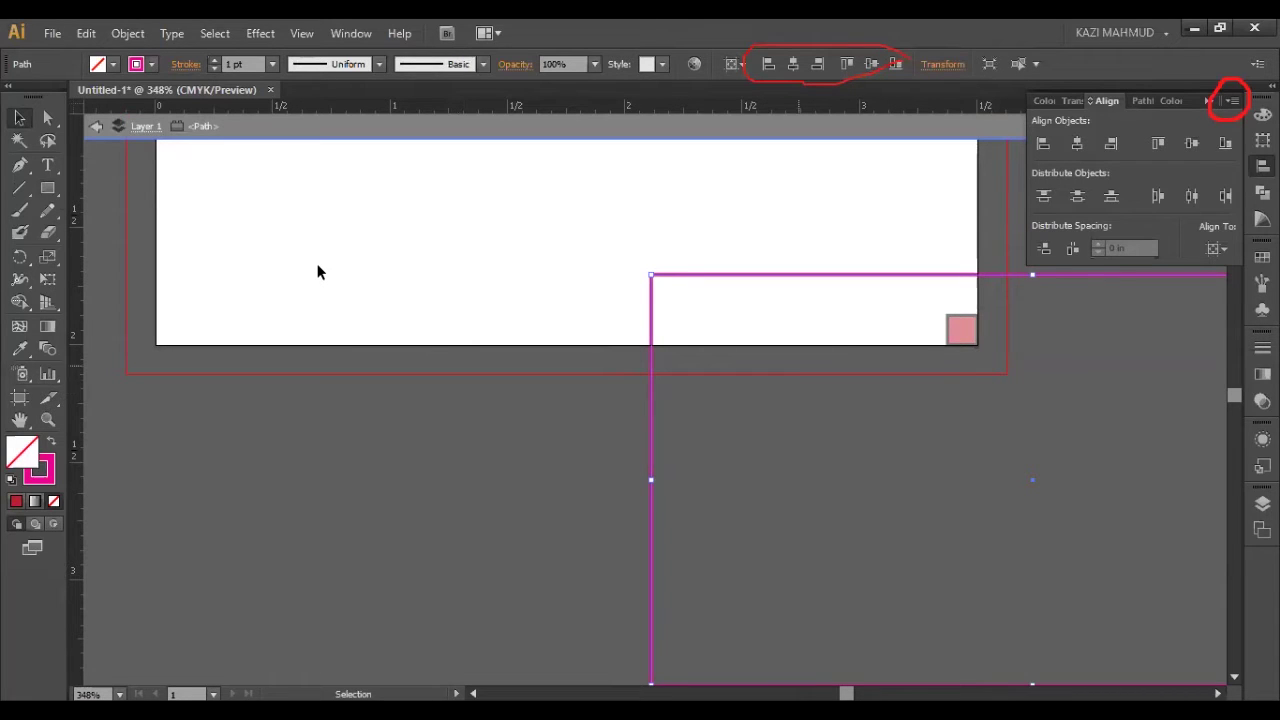
double_click(437, 171)
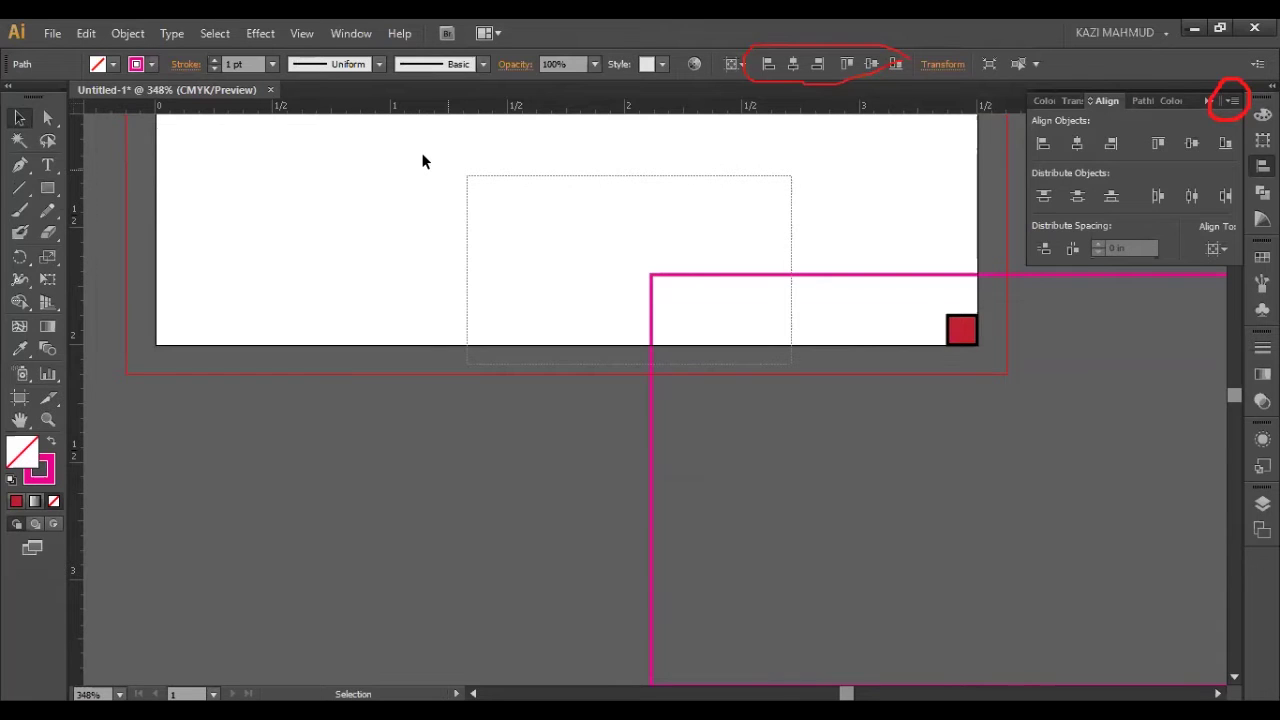
click(422, 161)
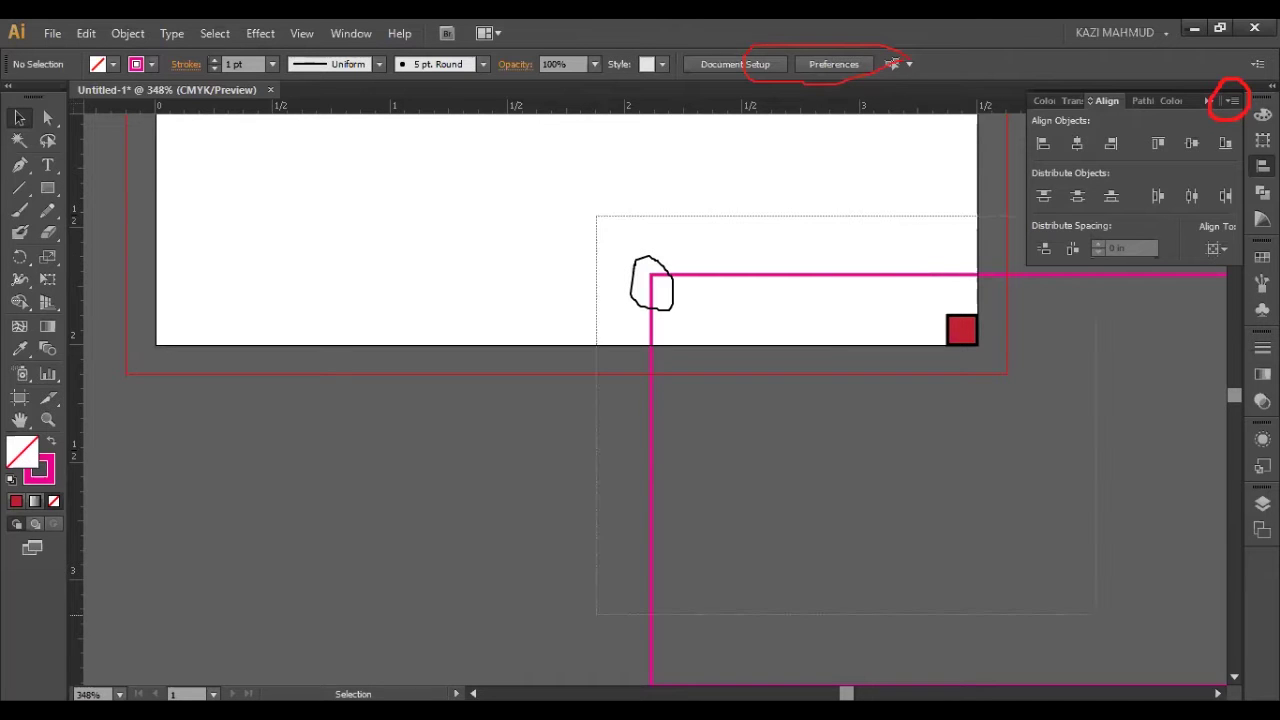
Select the lower-right red square and magenta rectangles together and delete them
drag(1096, 612, 1096, 612)
scroll(1048, 520, right, 5)
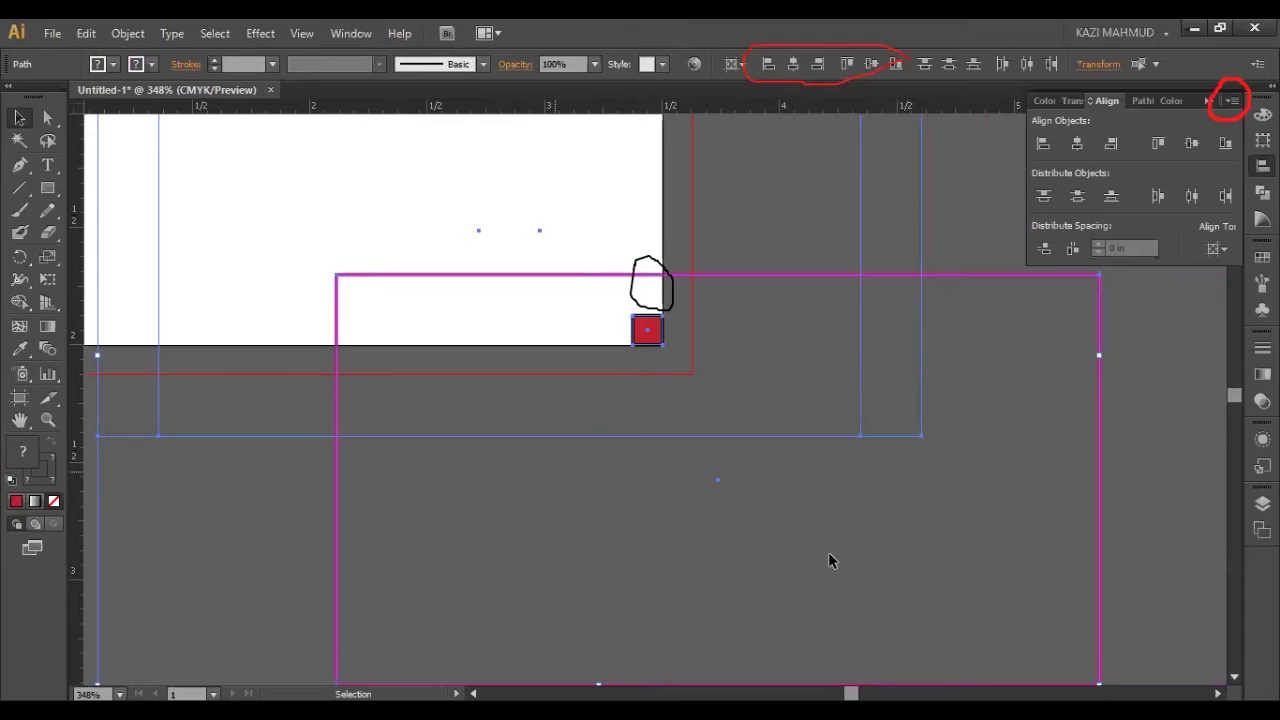
key(Delete)
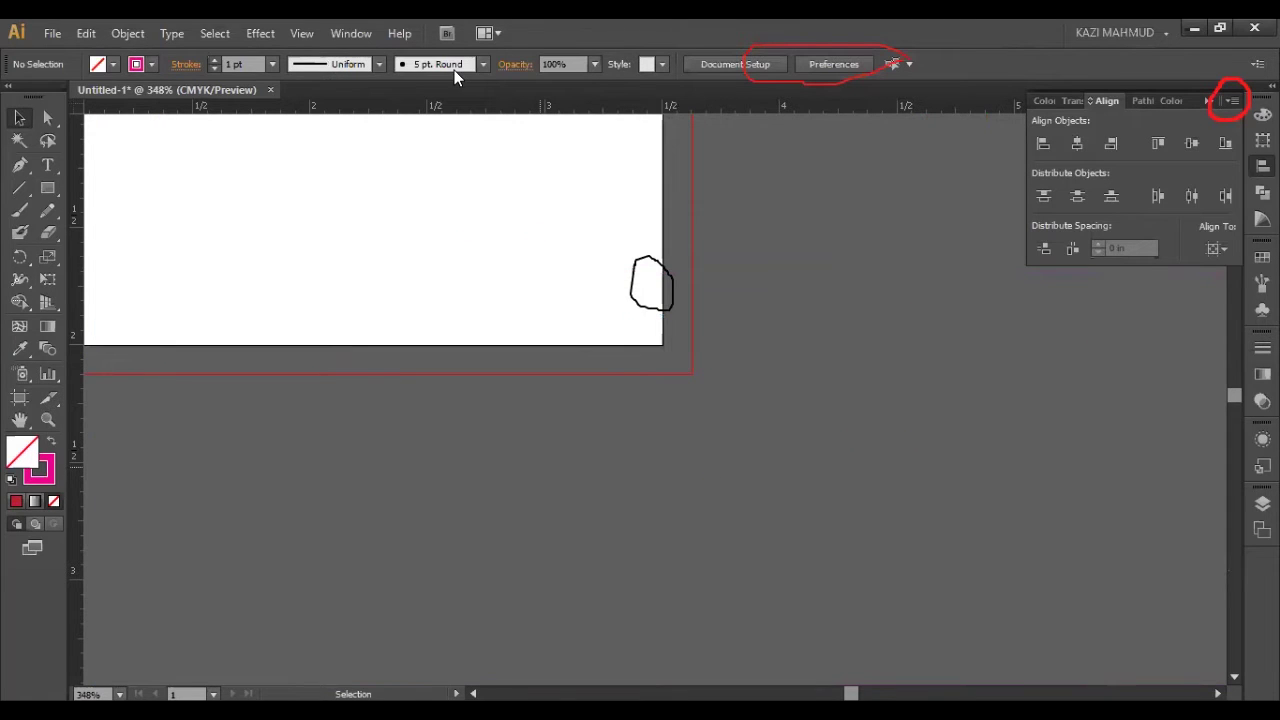
scroll(454, 70, down, 1)
scroll(454, 70, down, 2)
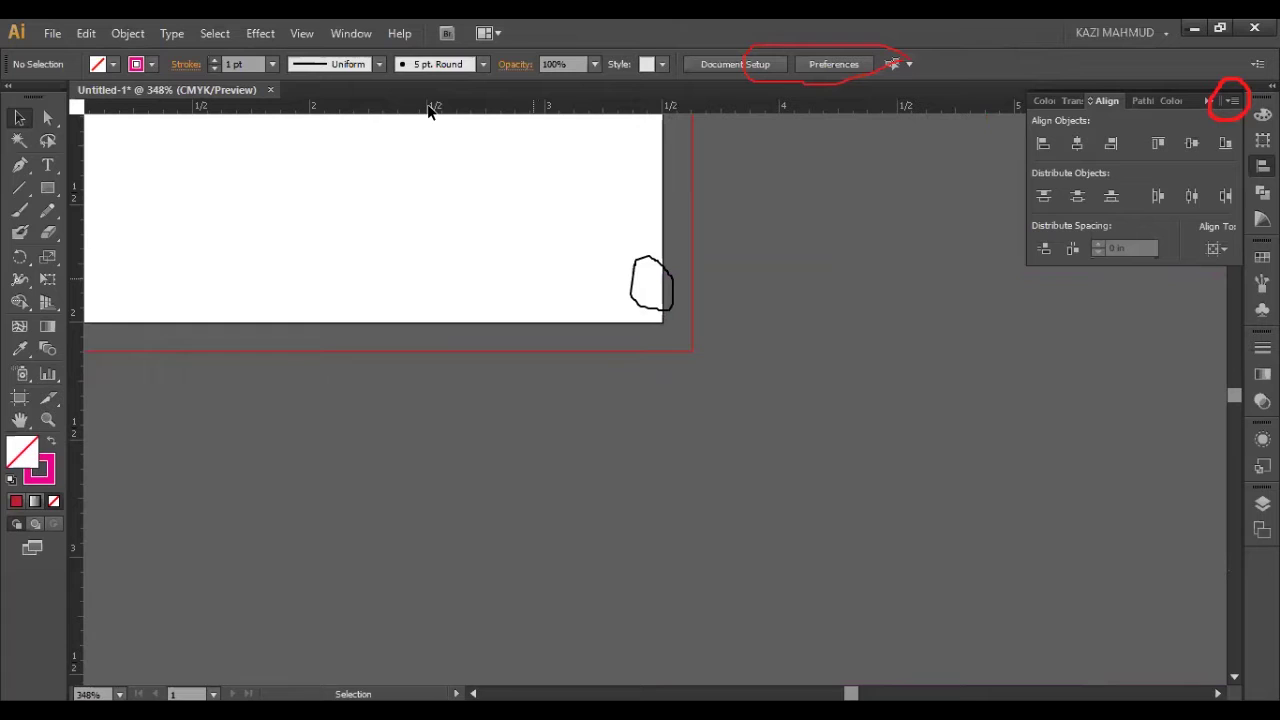
scroll(90, 614, down, 2)
scroll(380, 410, up, 1)
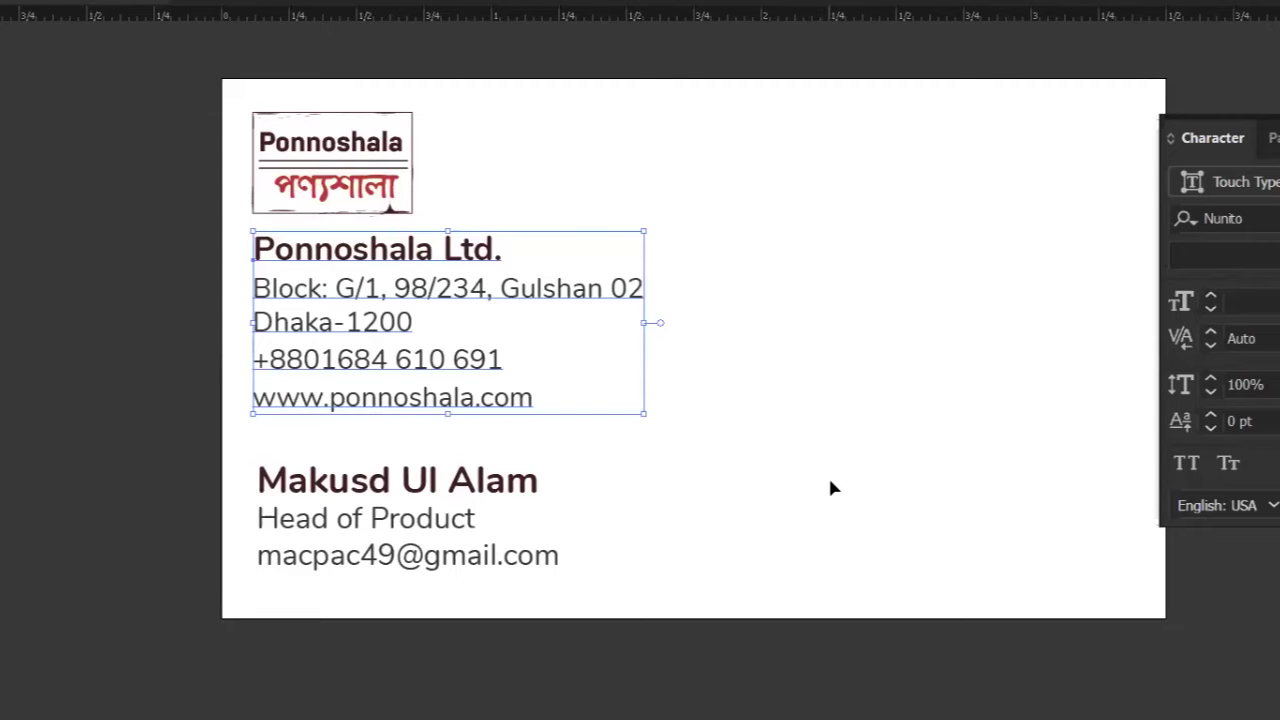
Select the phone number line in the company address text, leaving out the trailing space
click(824, 489)
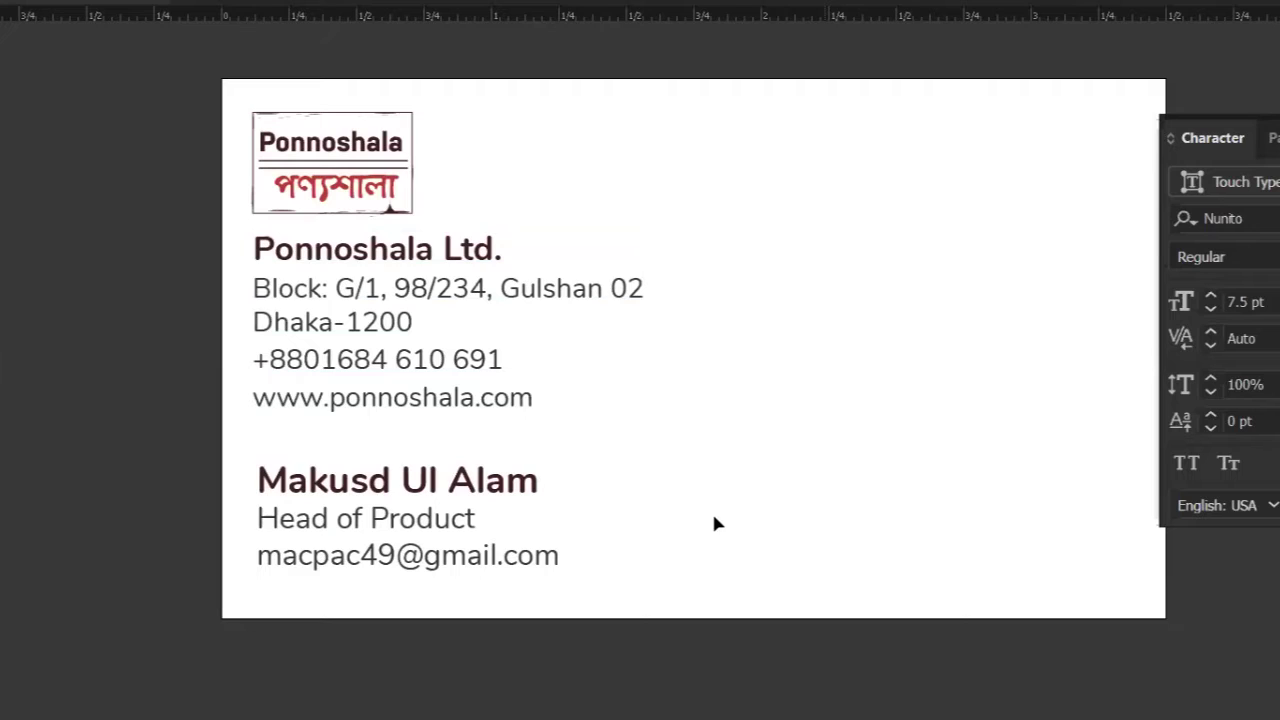
click(491, 363)
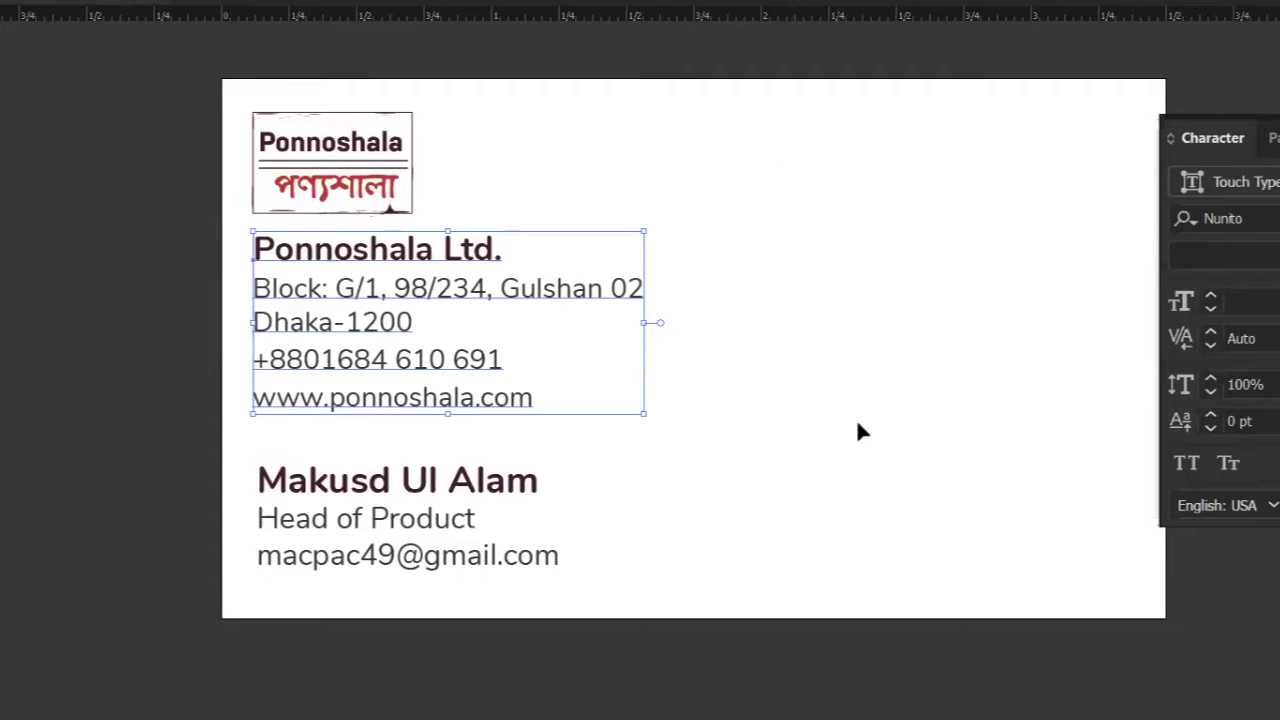
triple_click(437, 360)
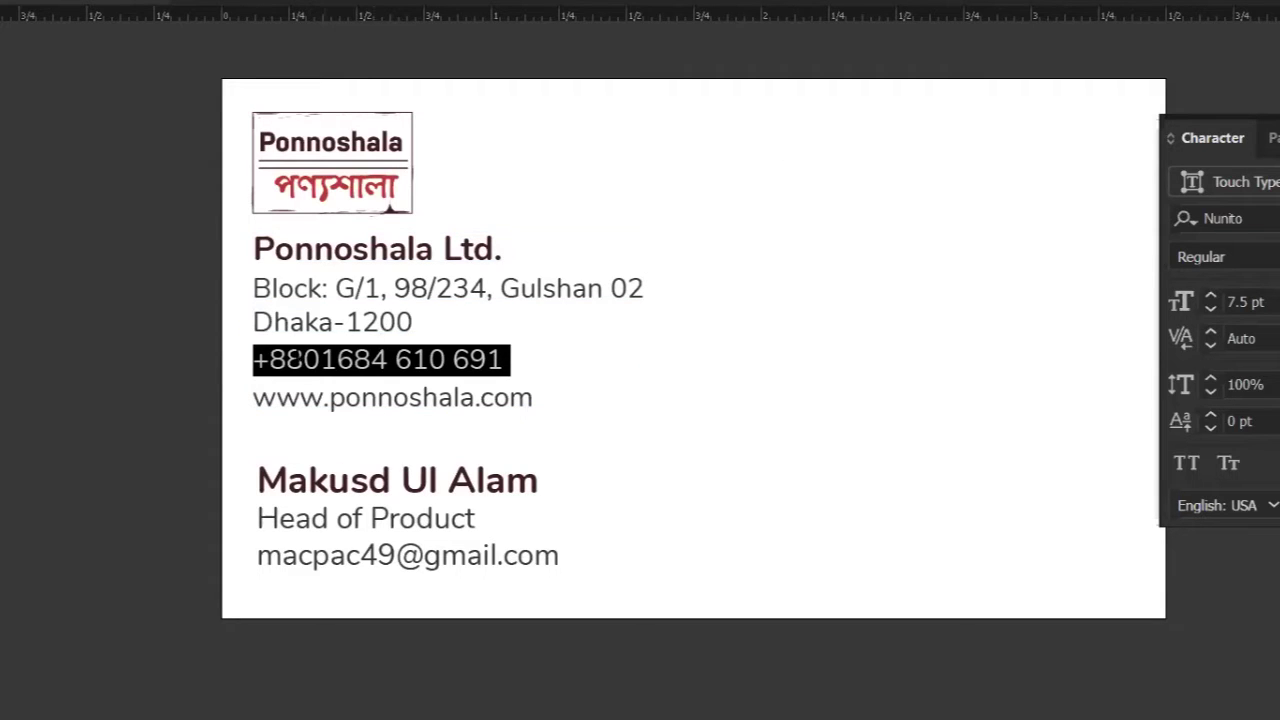
drag(259, 361, 531, 372)
Loosen the leading above the phone line and tighten it above the website line
key(alt+Down)
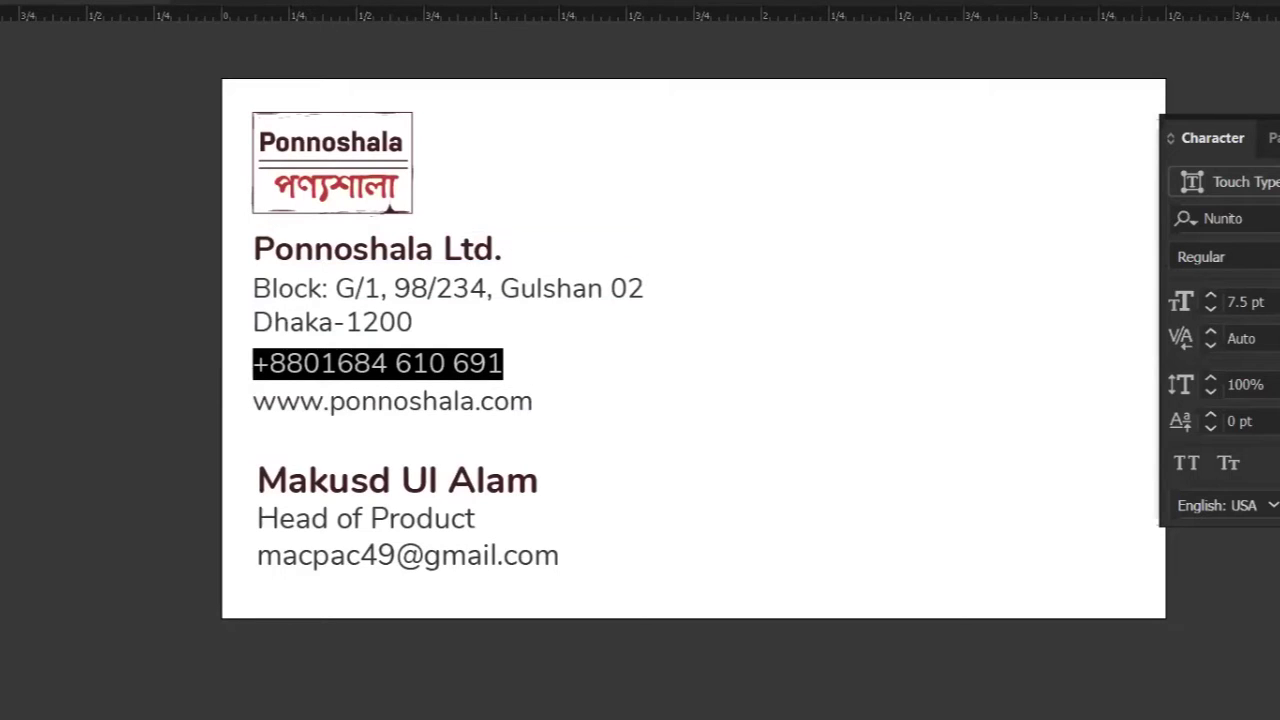
drag(321, 363, 503, 363)
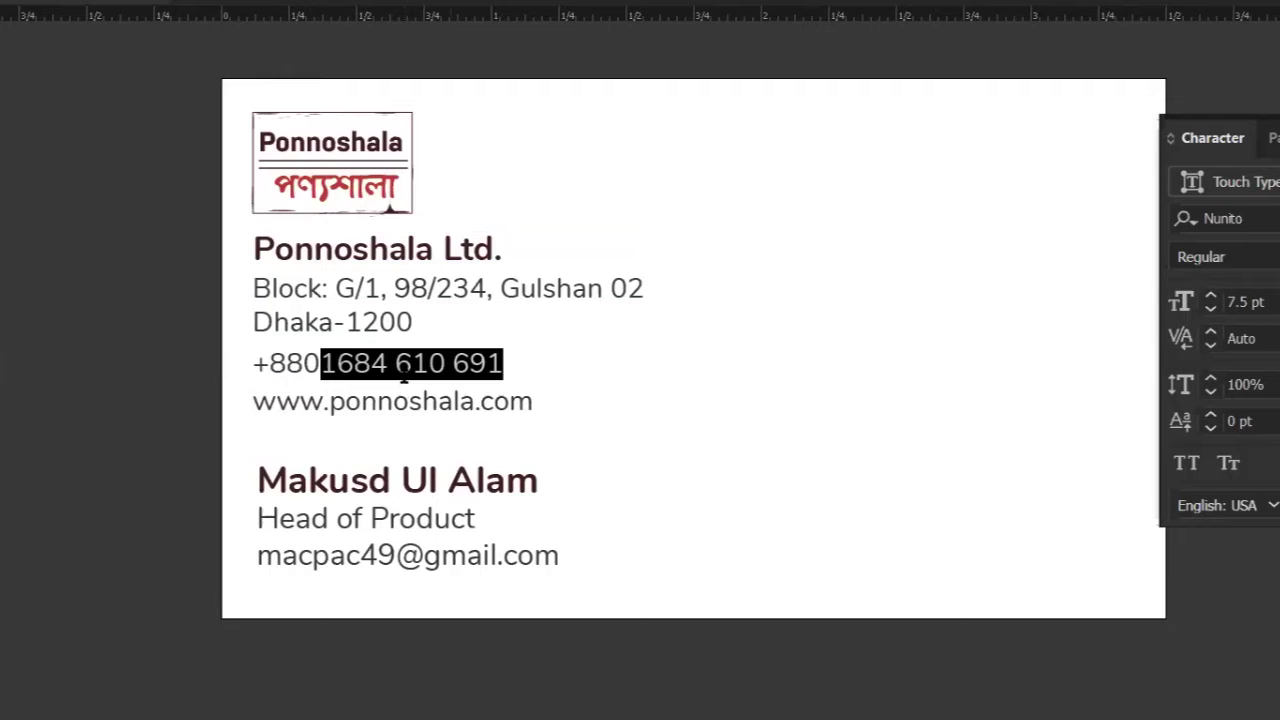
triple_click(451, 401)
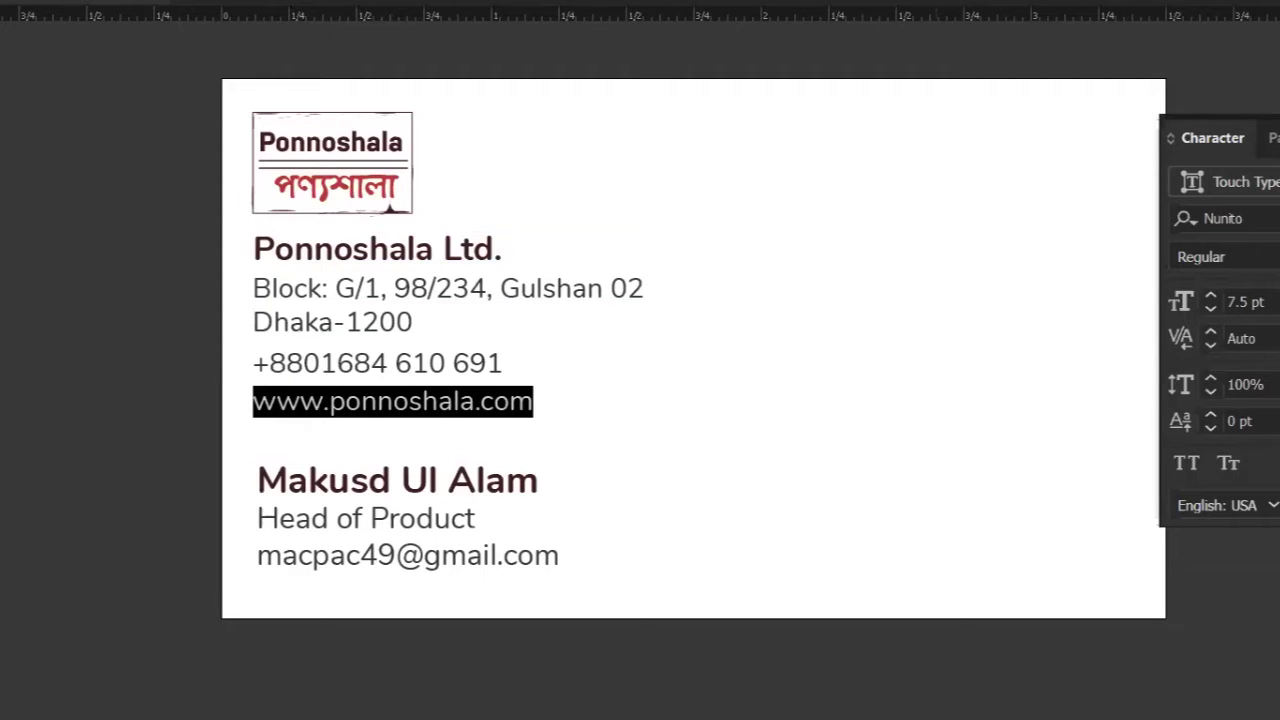
key(alt+Up)
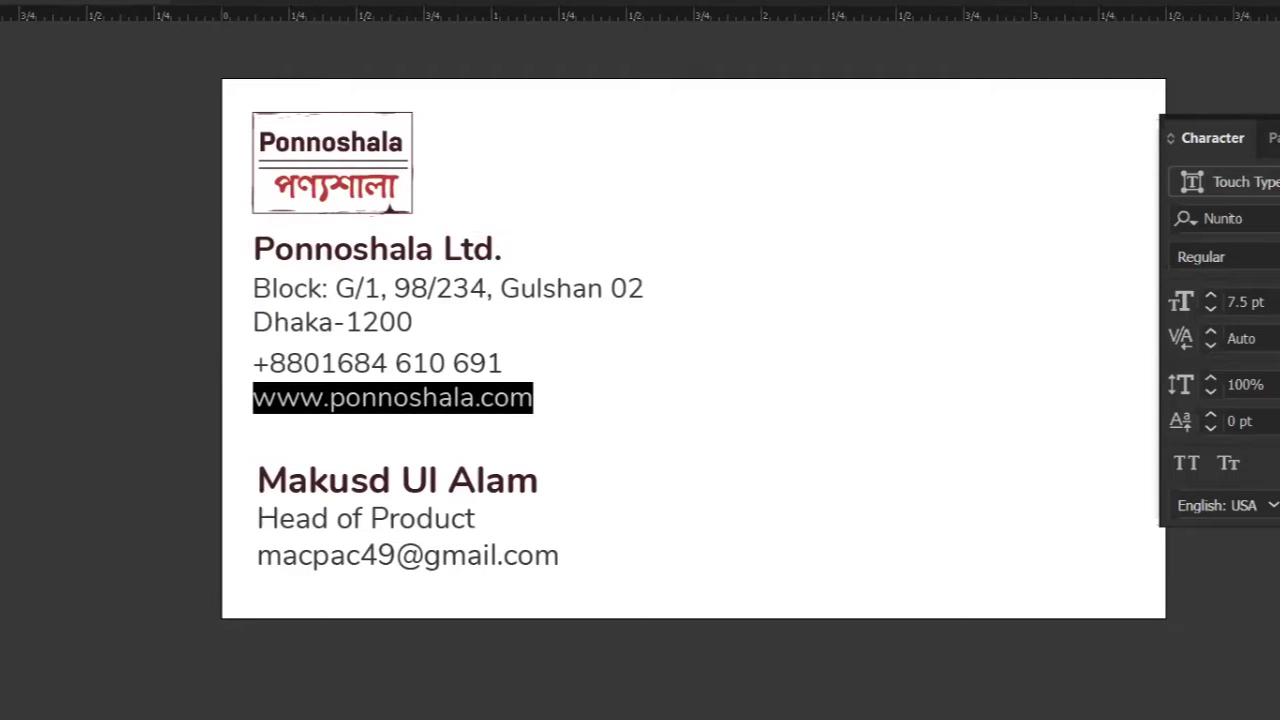
click(796, 487)
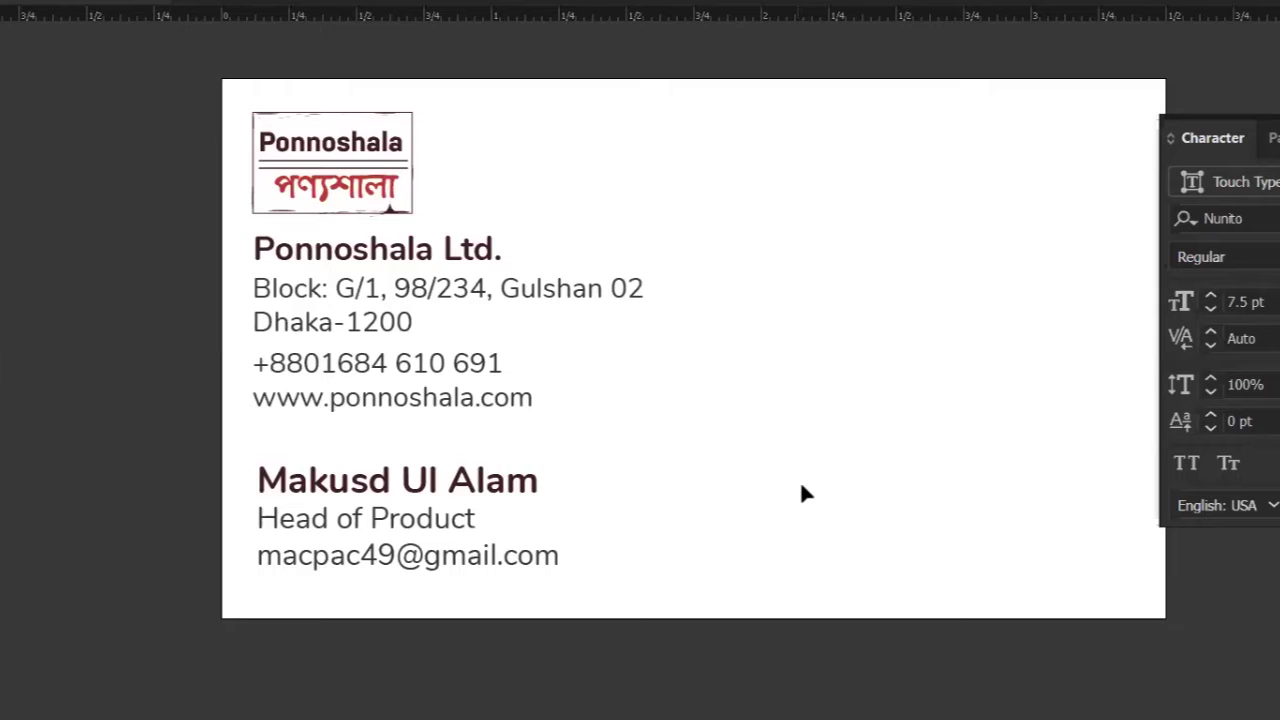
Duplicate the company address block onto the card's right half
drag(417, 297, 907, 297)
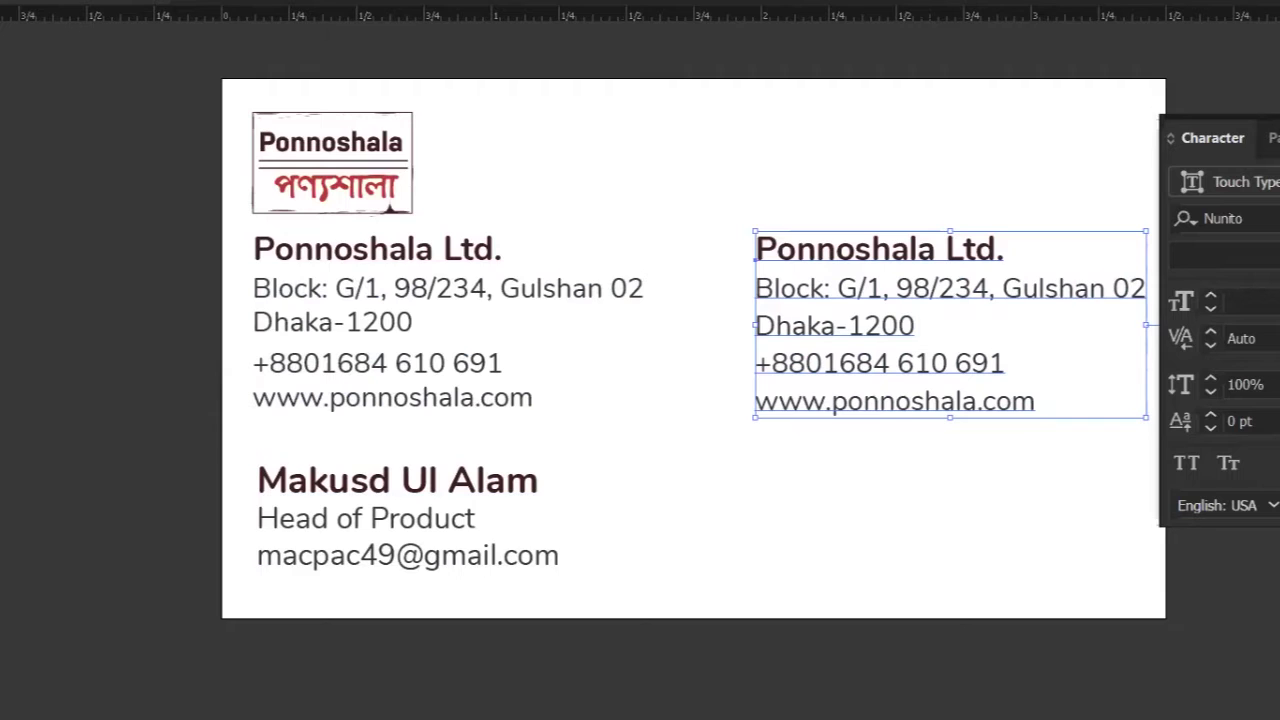
scroll(826, 491, right, 3)
drag(366, 253, 830, 463)
click(861, 463)
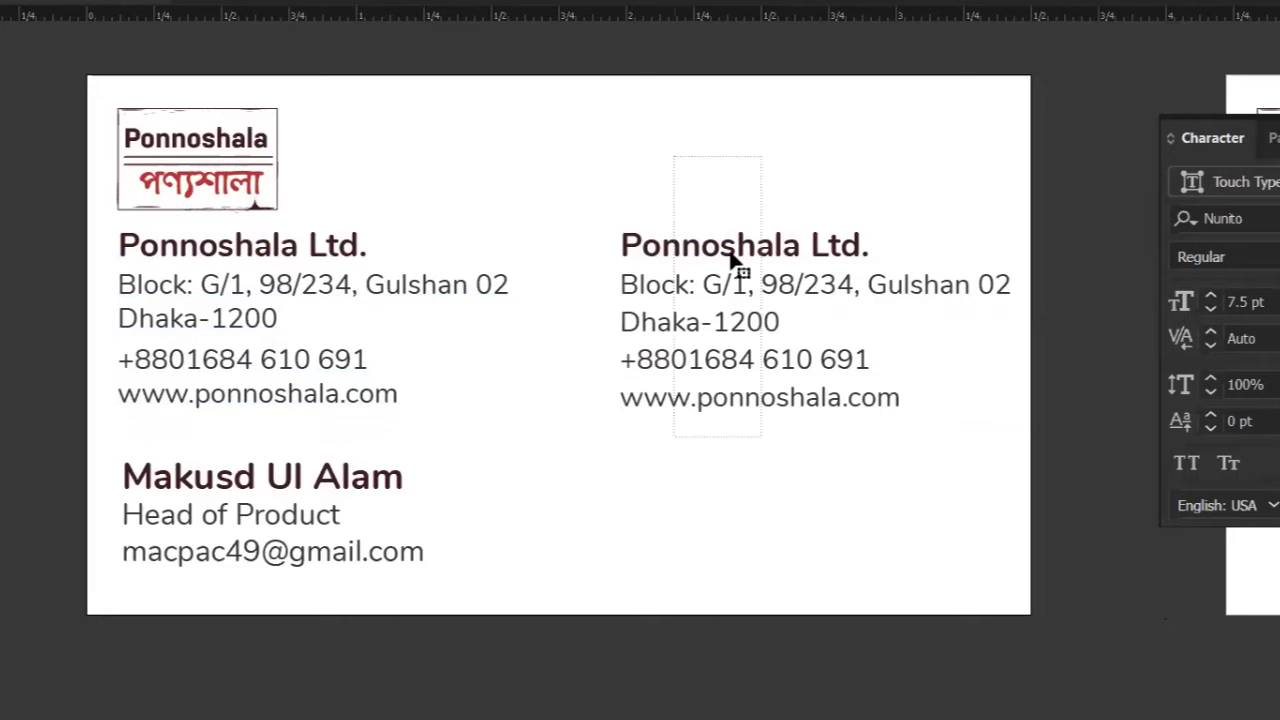
Delete the duplicate address block and shrink the Head of Product and email lines to 7.5 pt
click(745, 330)
key(Delete)
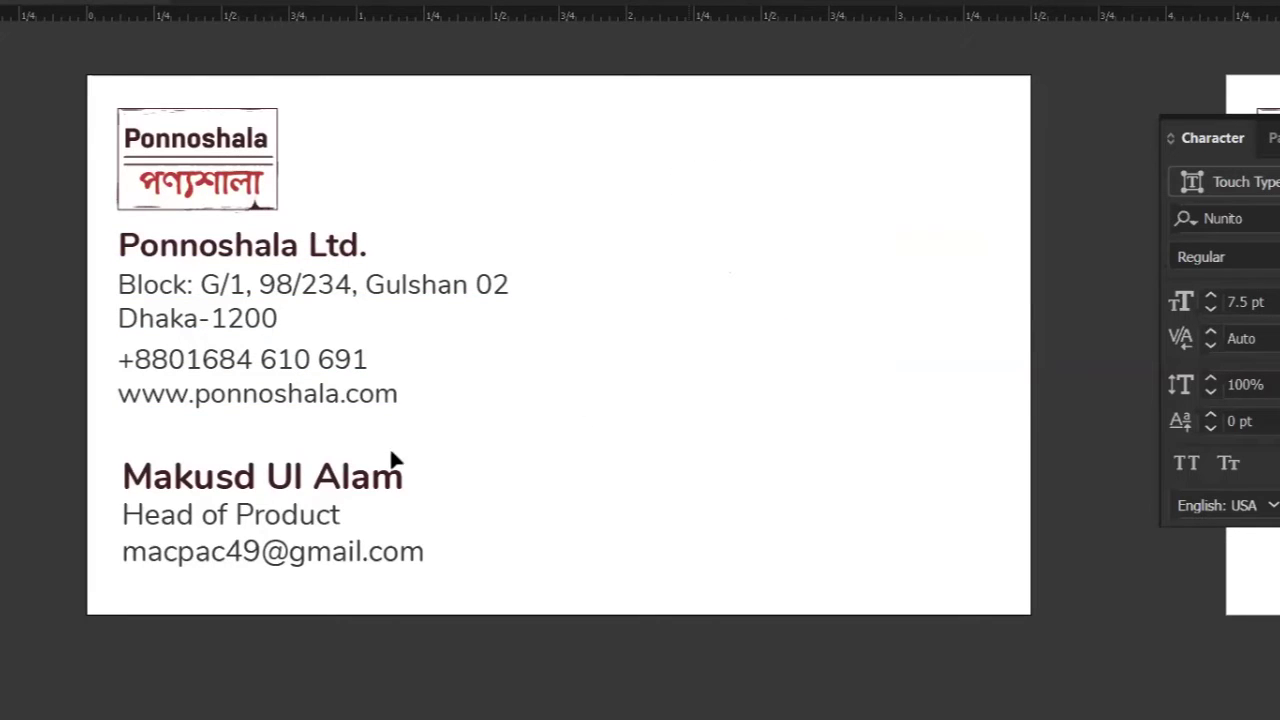
click(397, 566)
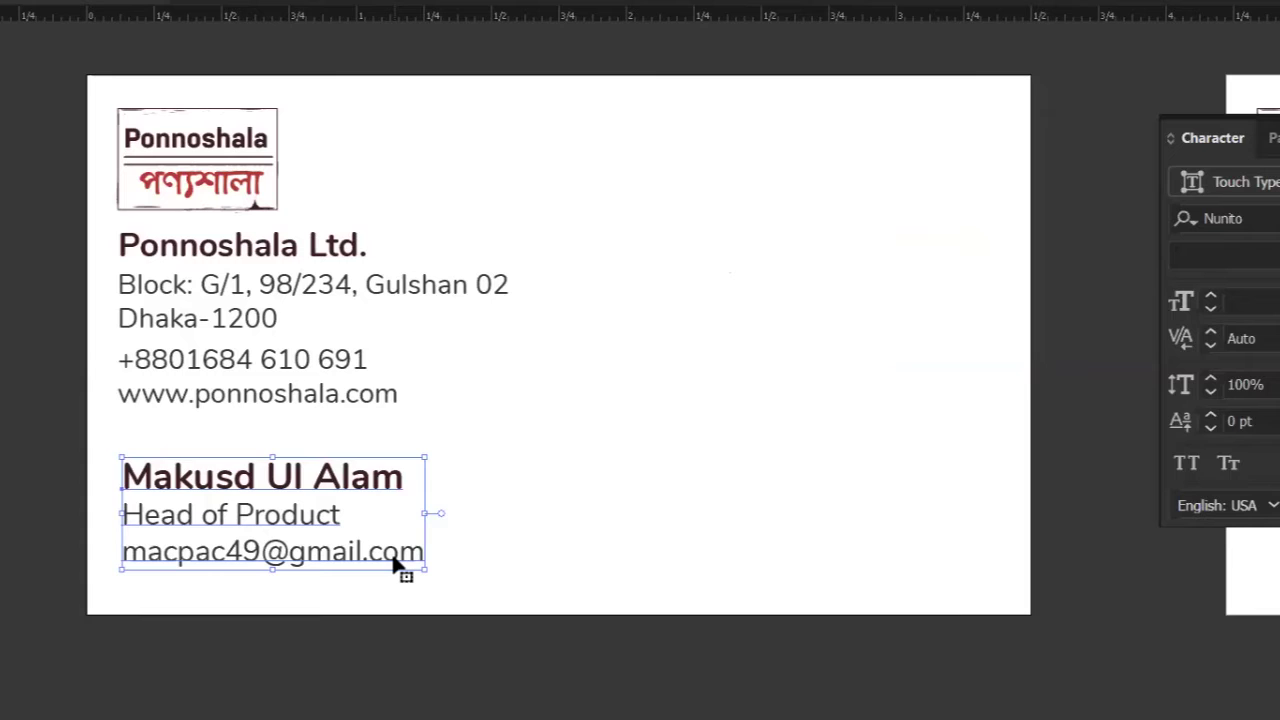
triple_click(337, 551)
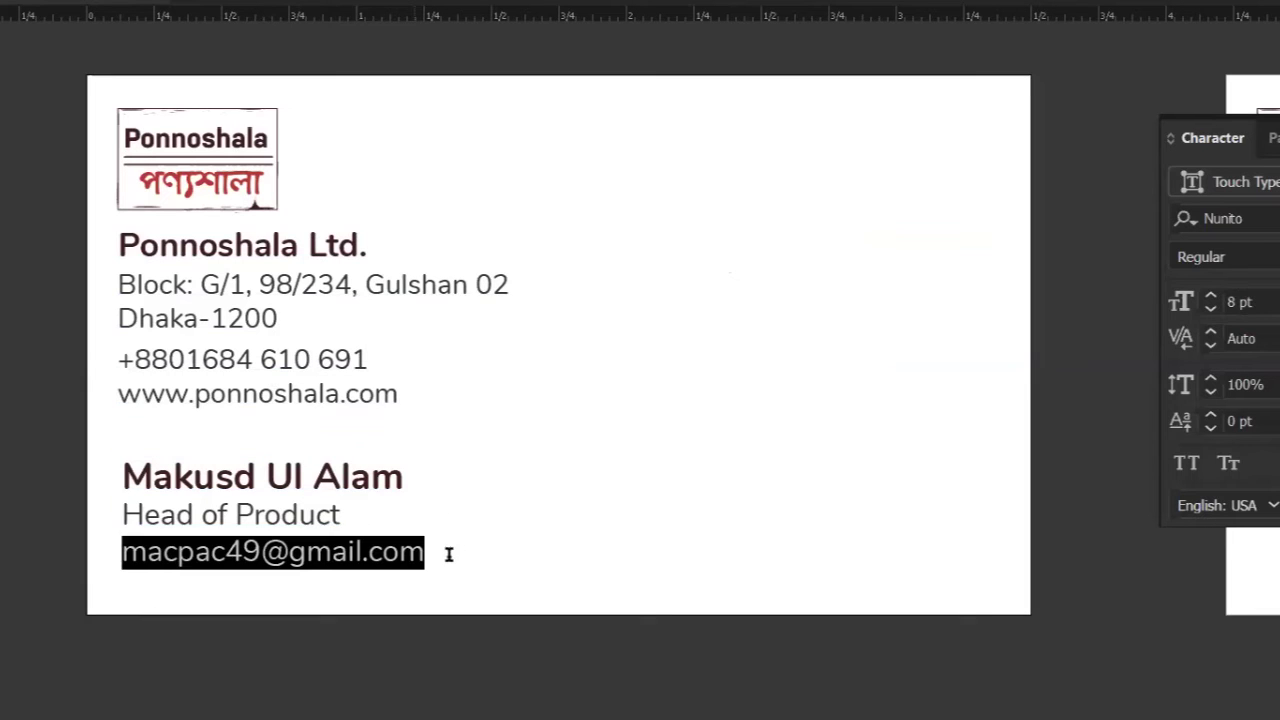
drag(449, 555, 106, 517)
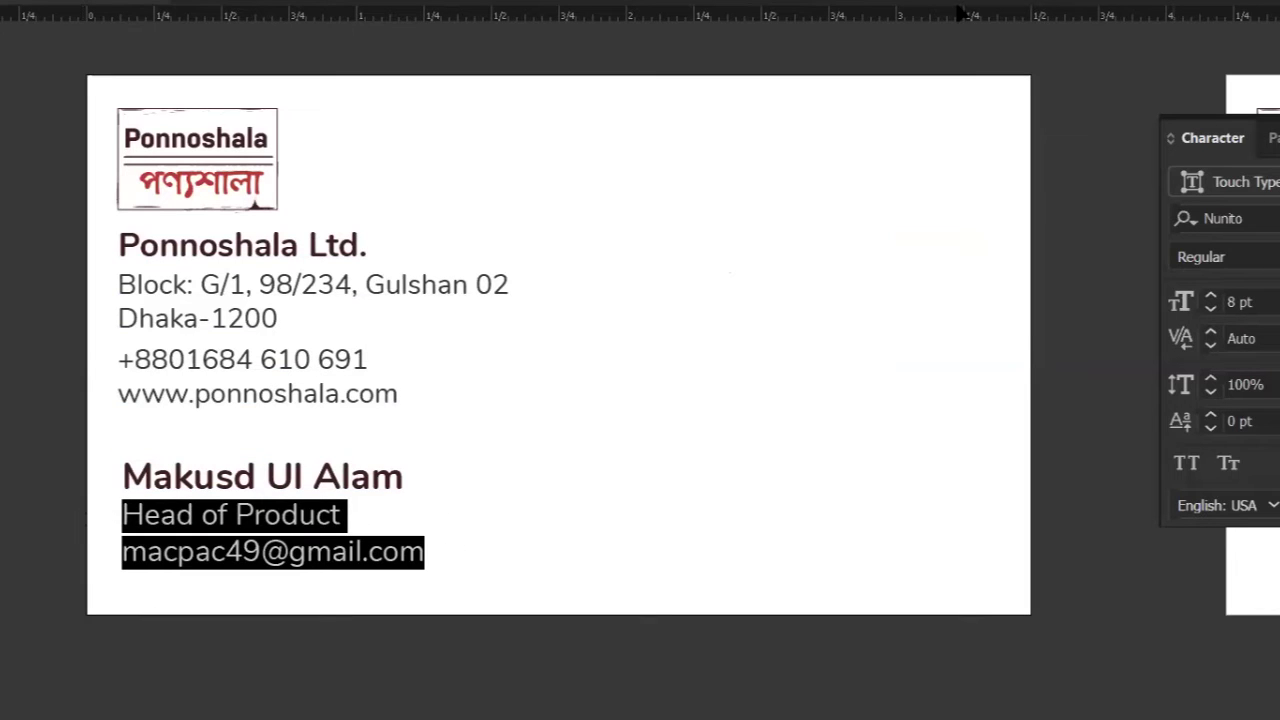
key(ctrl+shift+comma)
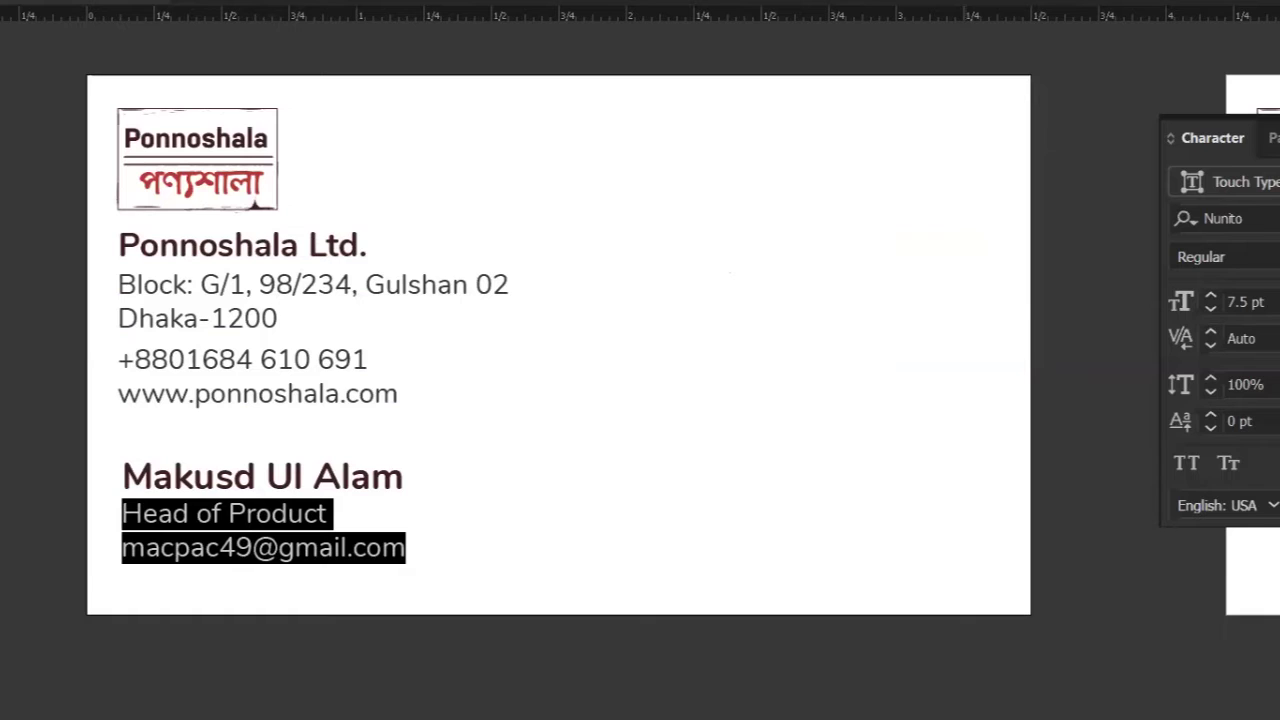
key(Escape)
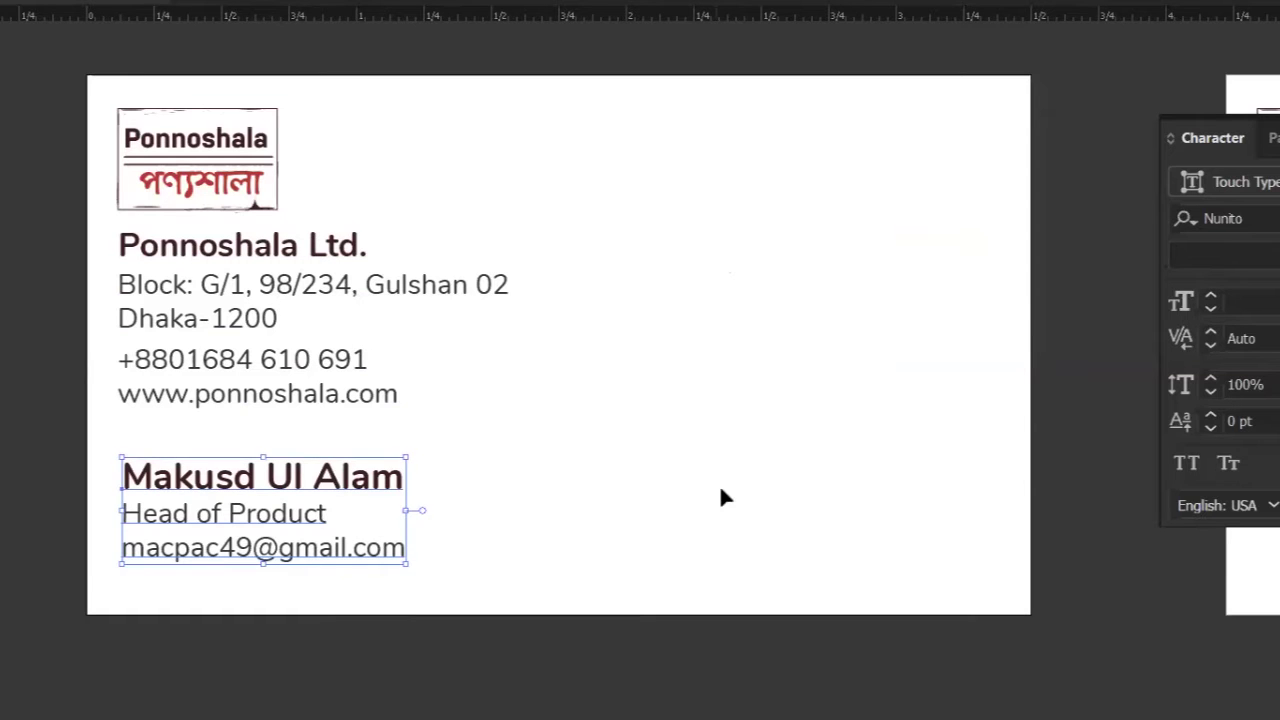
Tighten the leading above the email line in the name block
click(724, 497)
click(258, 530)
triple_click(310, 525)
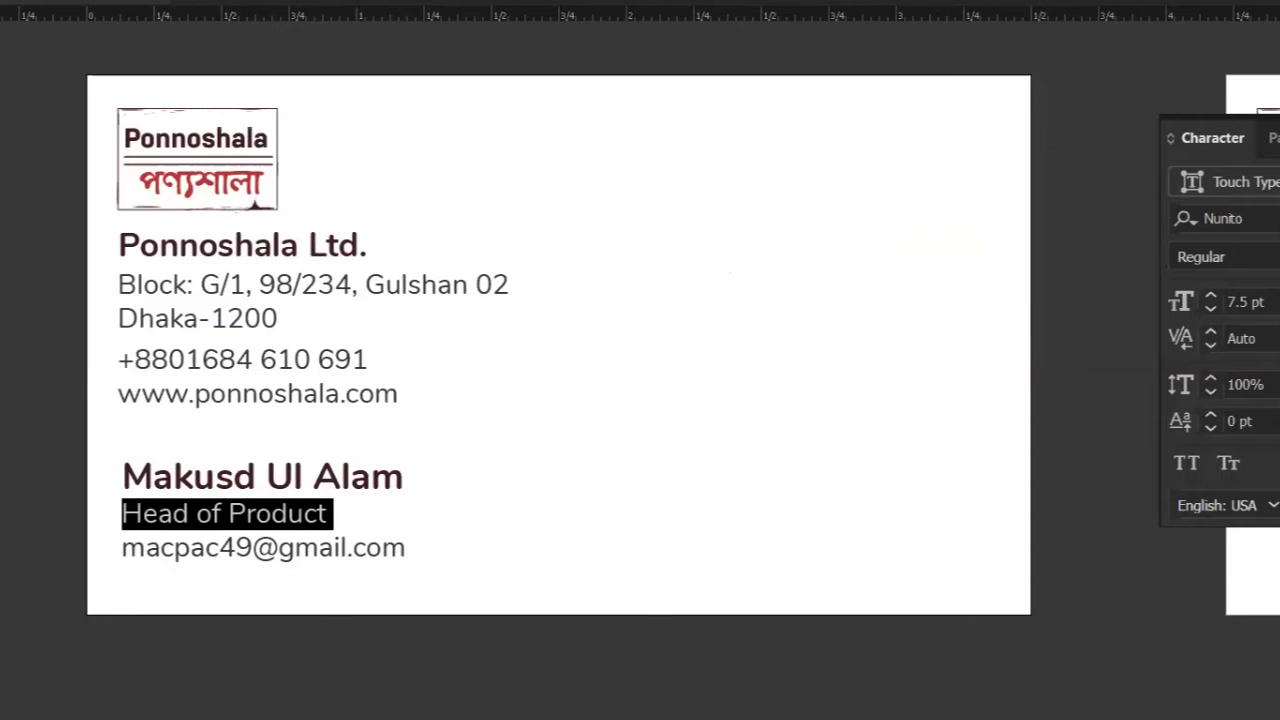
key(Escape)
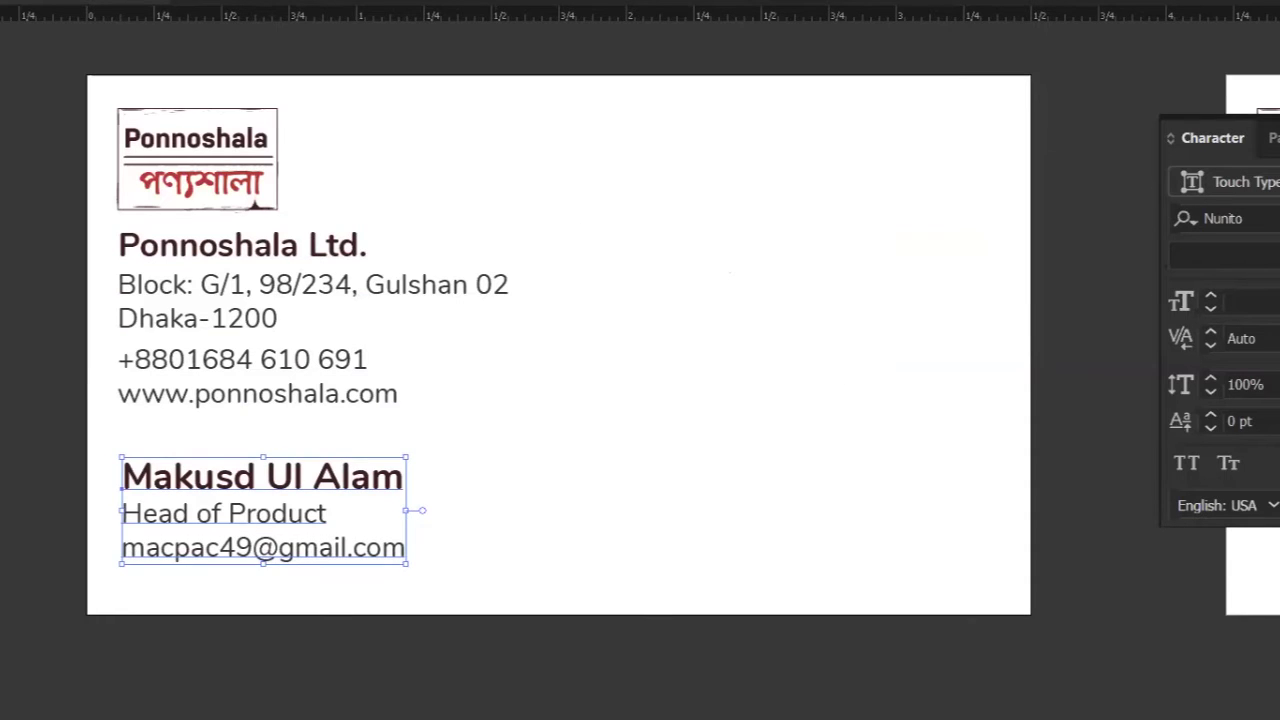
scroll(786, 620, up, 1)
click(786, 620)
click(334, 588)
triple_click(340, 590)
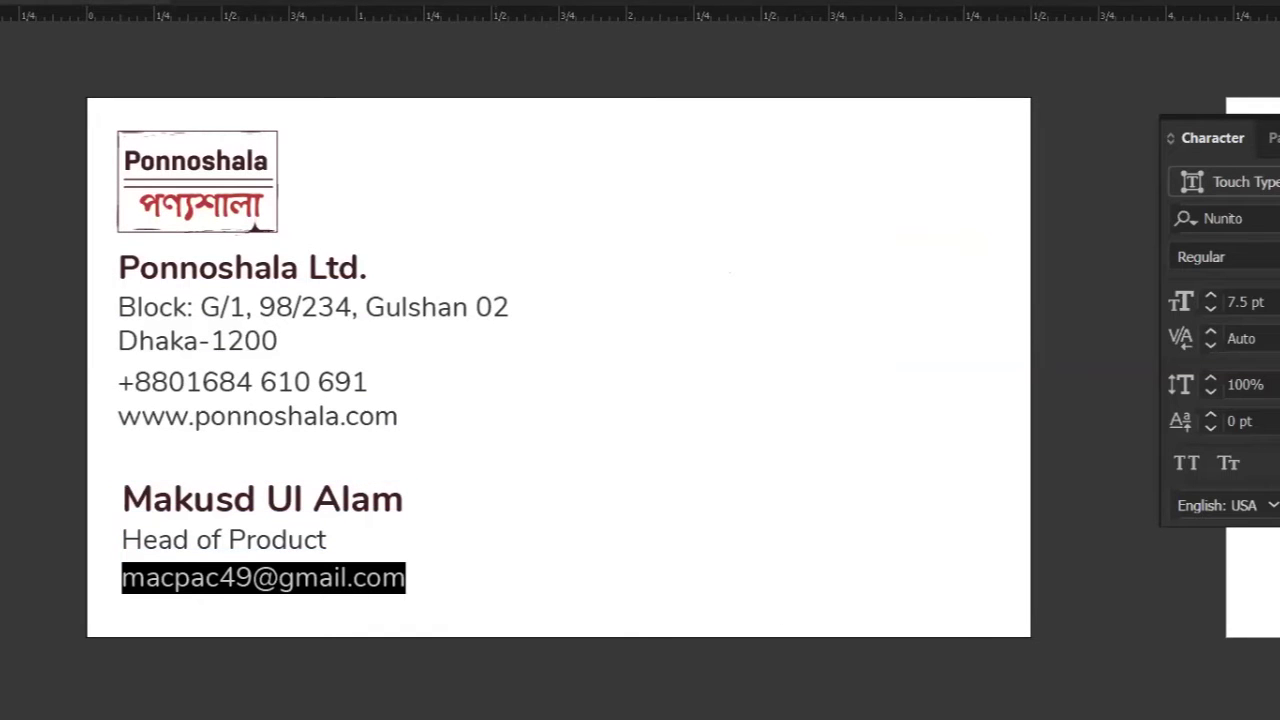
key(alt+Up)
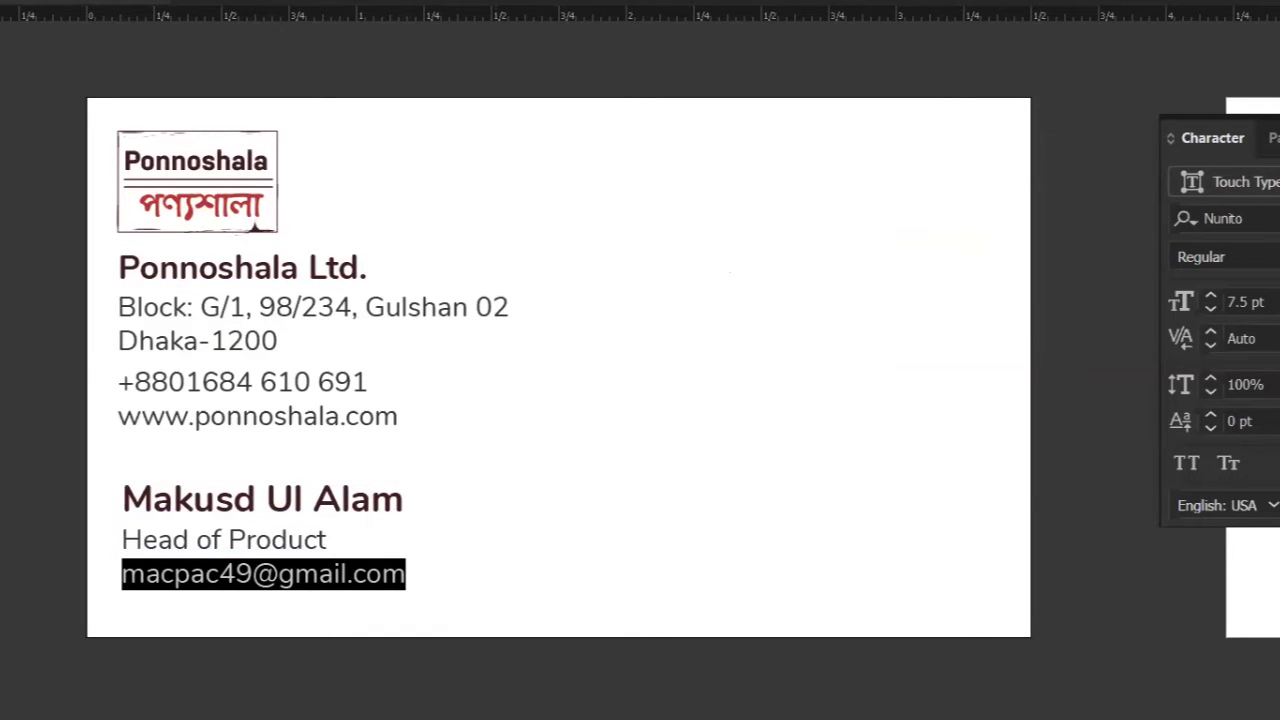
click(985, 478)
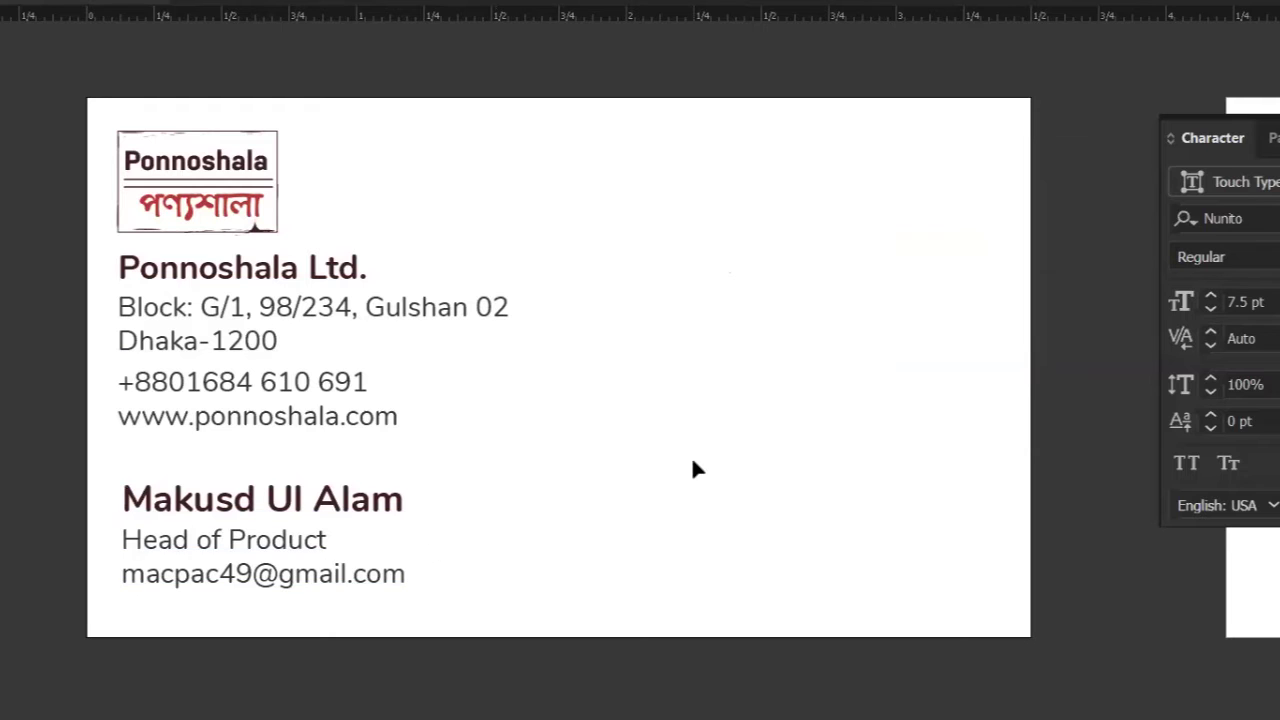
Show the margin guides, nudge the name block lower, and turn off smart guides
key(w)
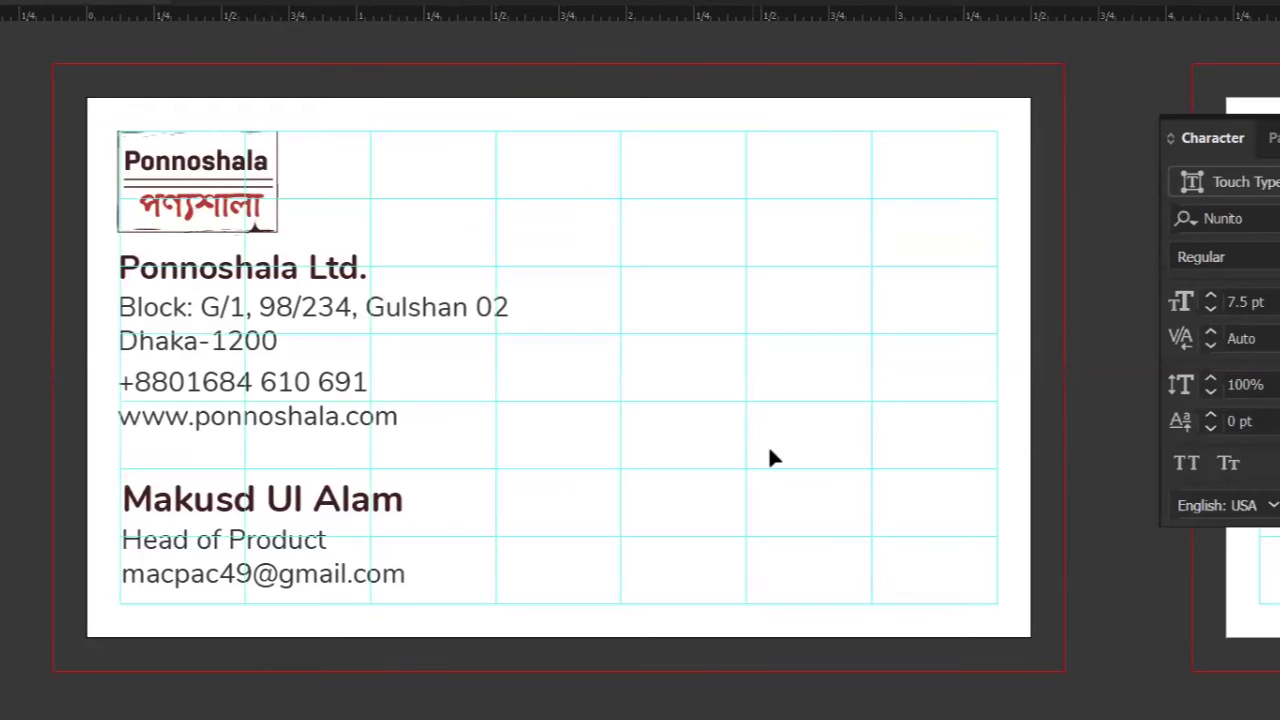
scroll(100, 595, up, 6)
drag(371, 406, 346, 512)
click(248, 0)
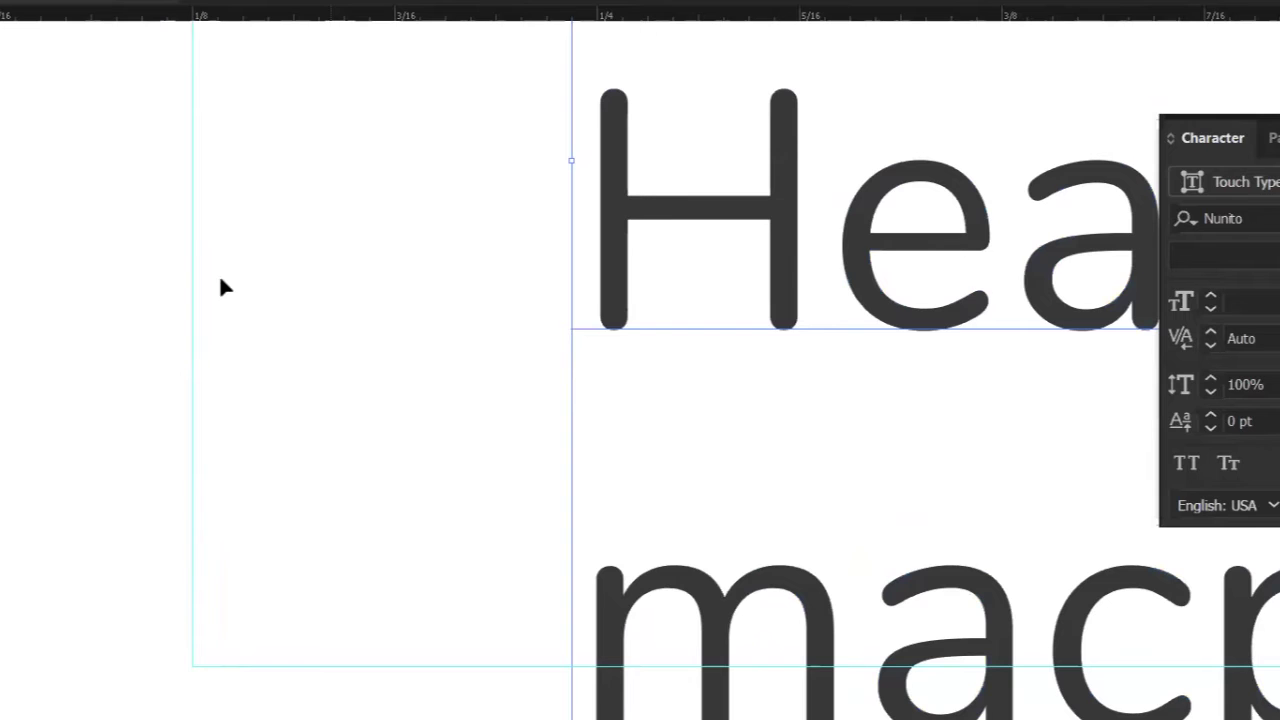
click(248, 0)
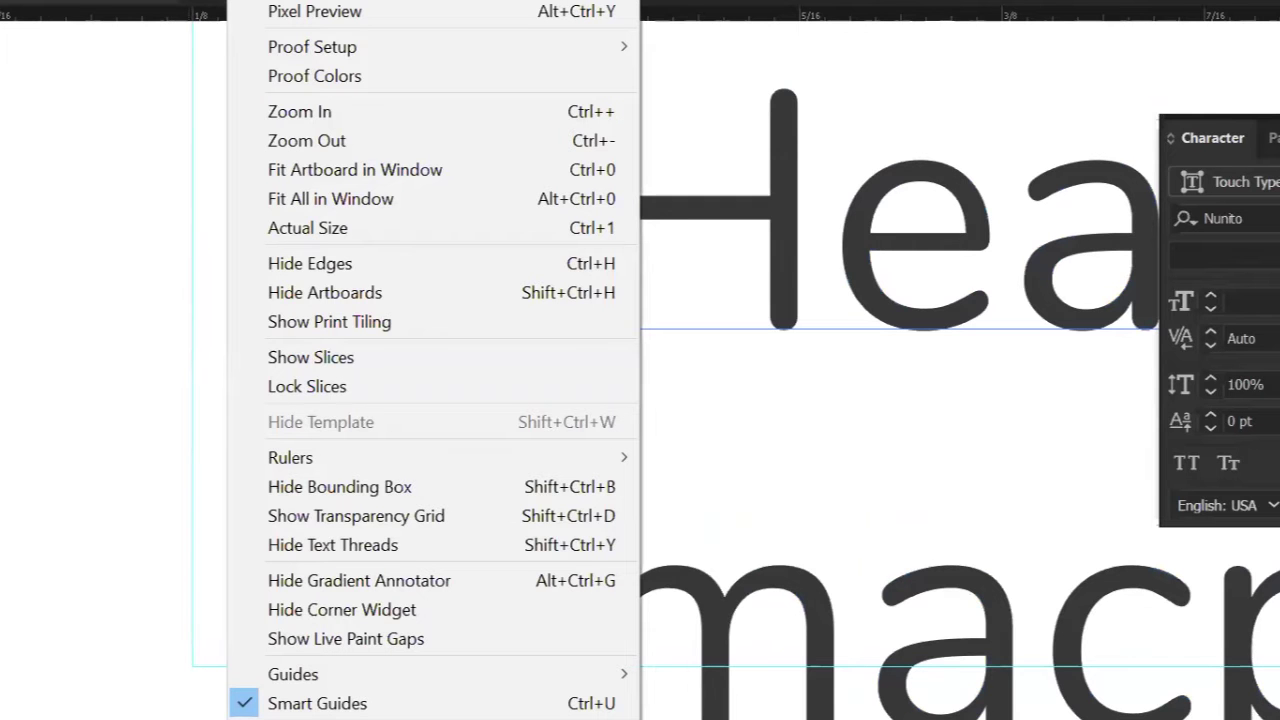
click(317, 703)
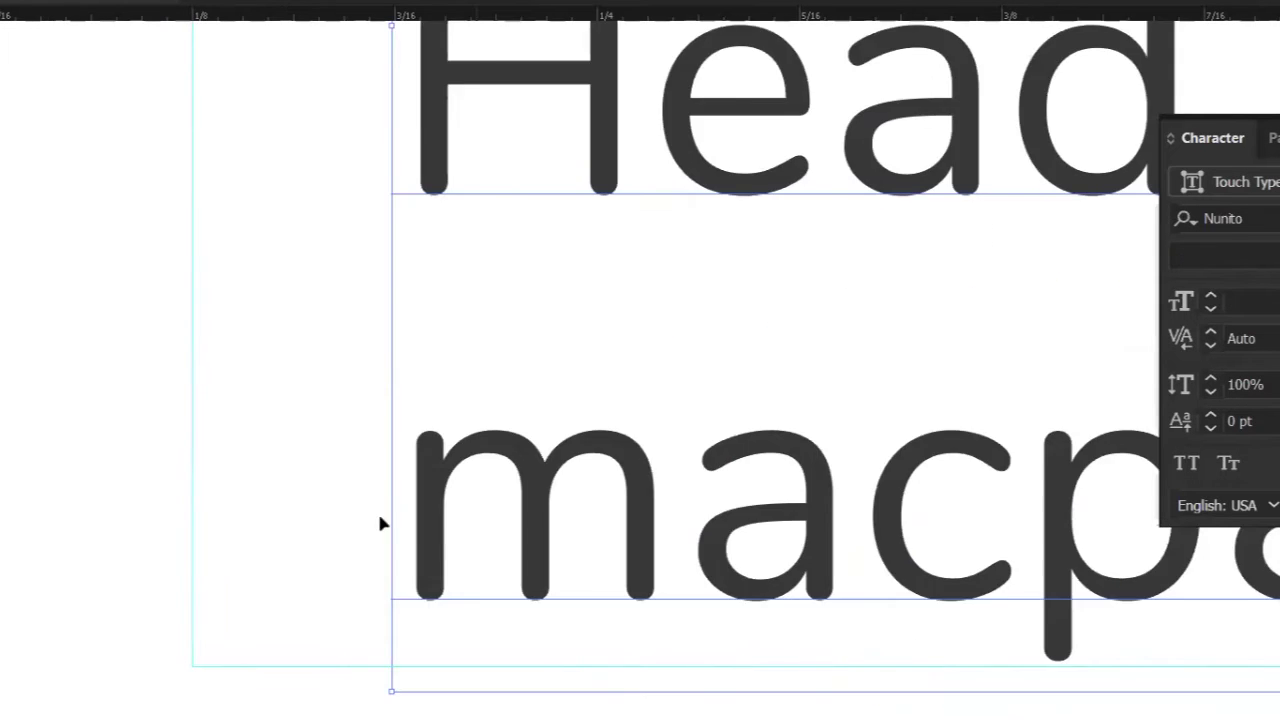
Move the name block left onto the margin and shift the logo right to line up
drag(440, 520, 260, 550)
scroll(271, 563, down, 5)
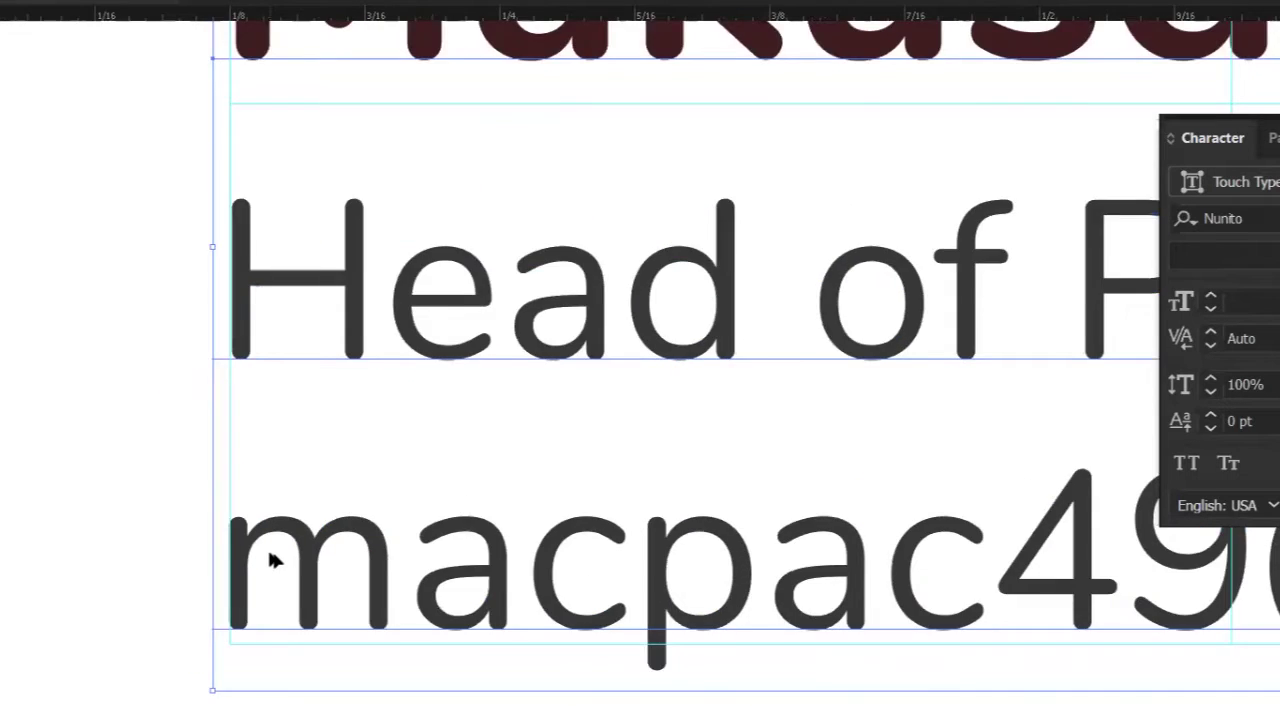
scroll(250, 375, up, 4)
scroll(252, 385, up, 3)
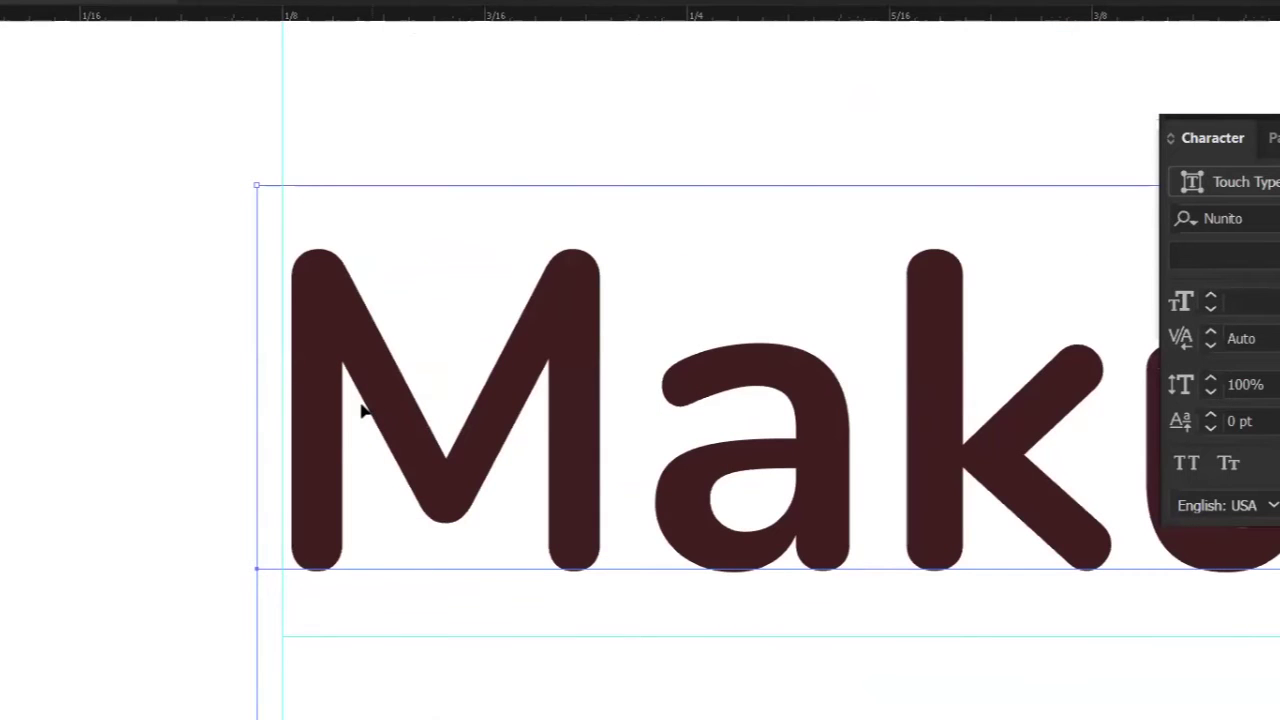
scroll(355, 413, down, 5)
scroll(390, 145, up, 2)
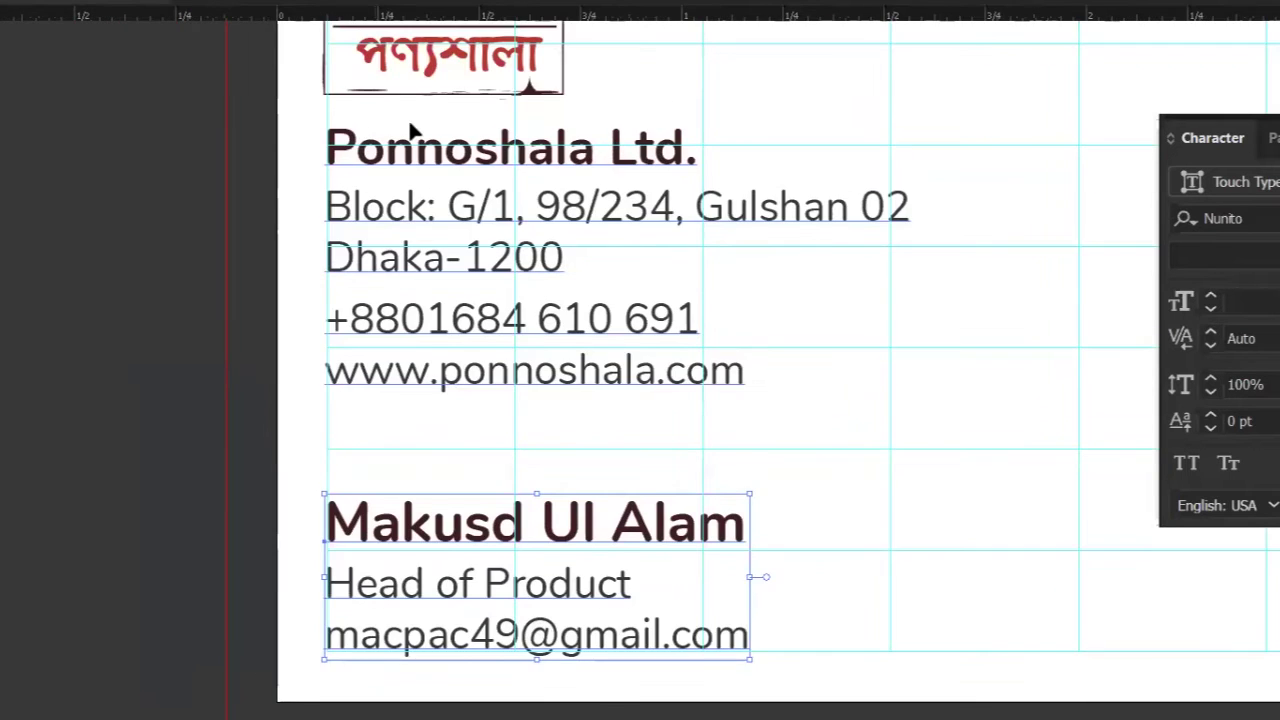
scroll(460, 265, up, 5)
scroll(465, 270, up, 2)
scroll(480, 286, down, 3)
scroll(451, 274, up, 3)
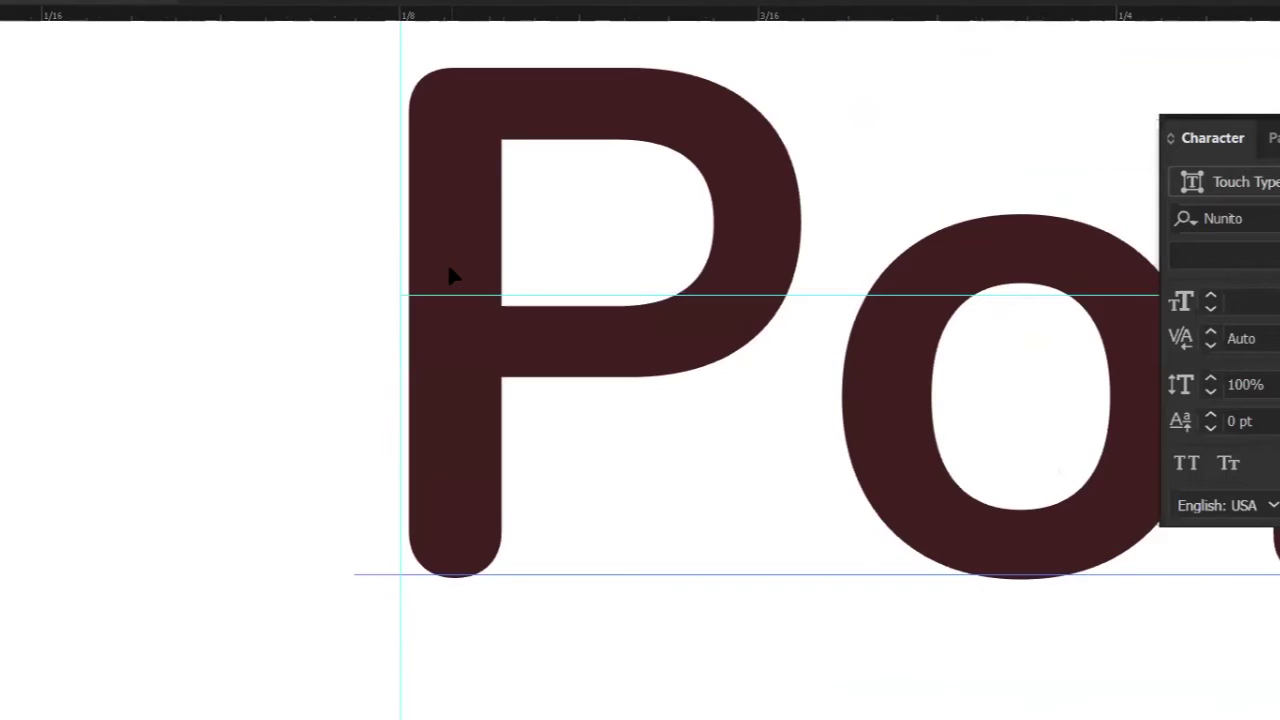
scroll(430, 280, down, 5)
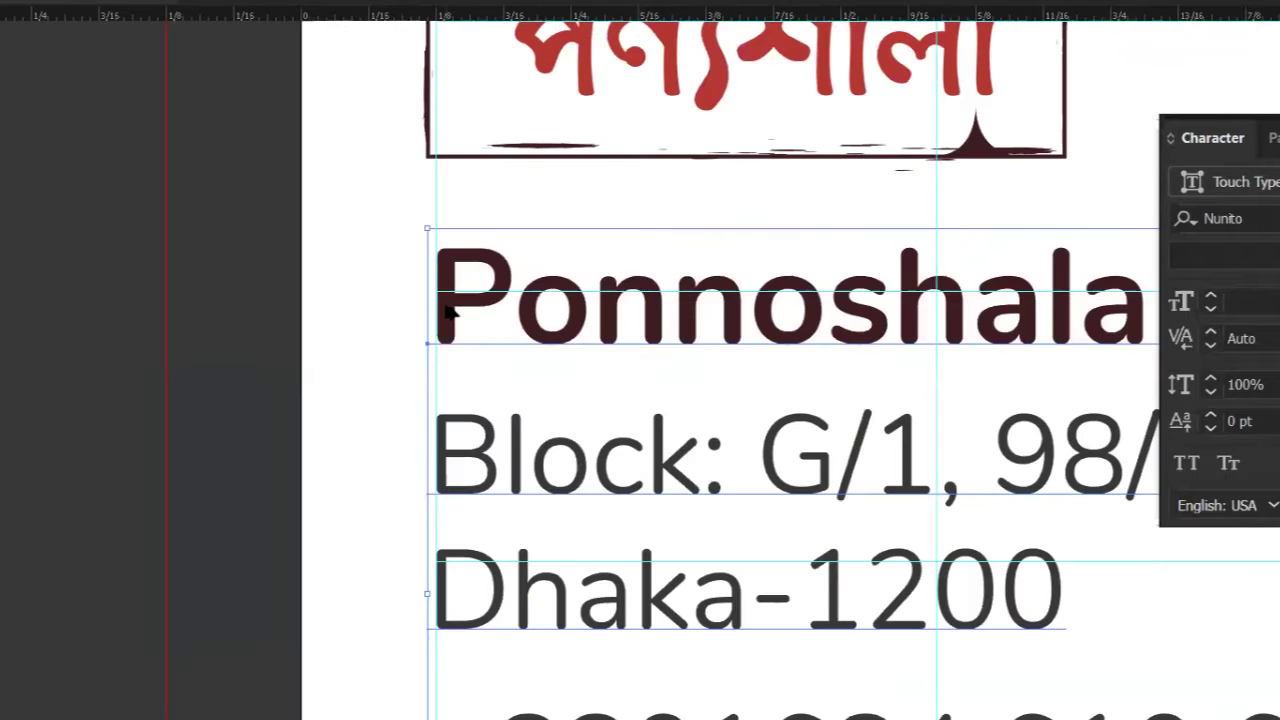
scroll(477, 117, up, 3)
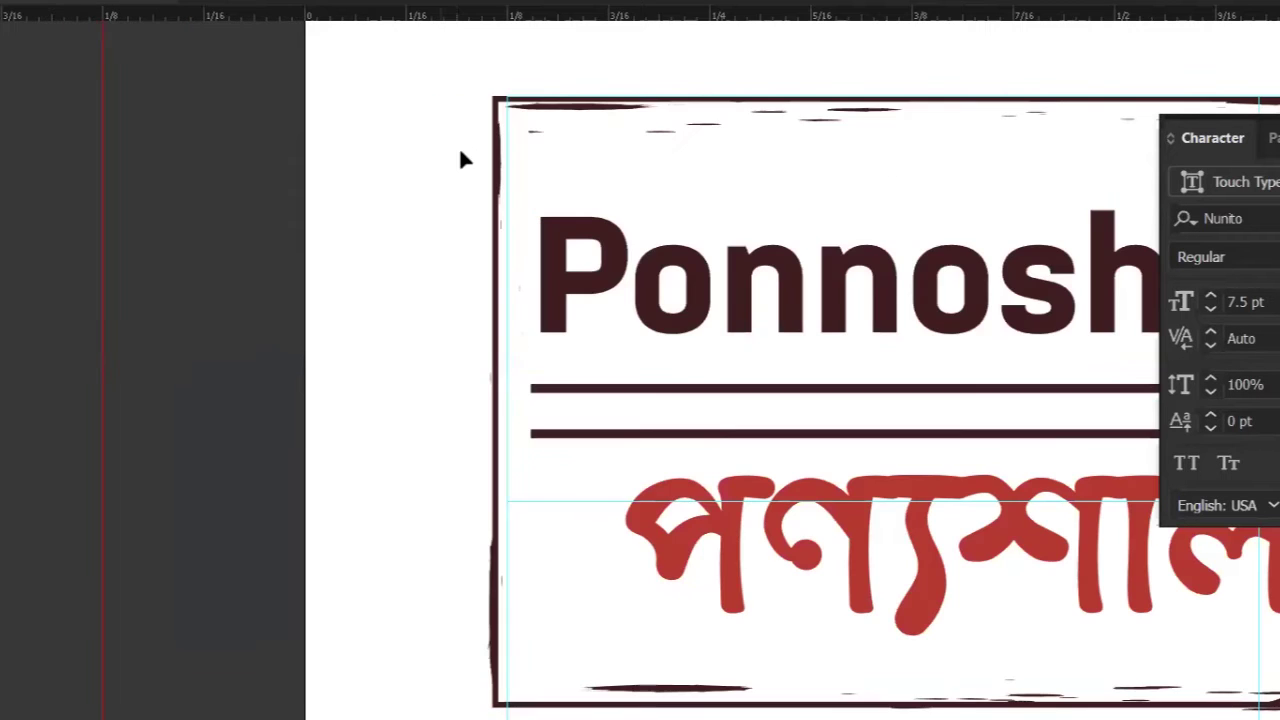
scroll(474, 217, up, 3)
drag(421, 218, 543, 257)
Snap the Ponnoshala Ltd. text and cardholder name block to the left margin guide
key(alt+v)
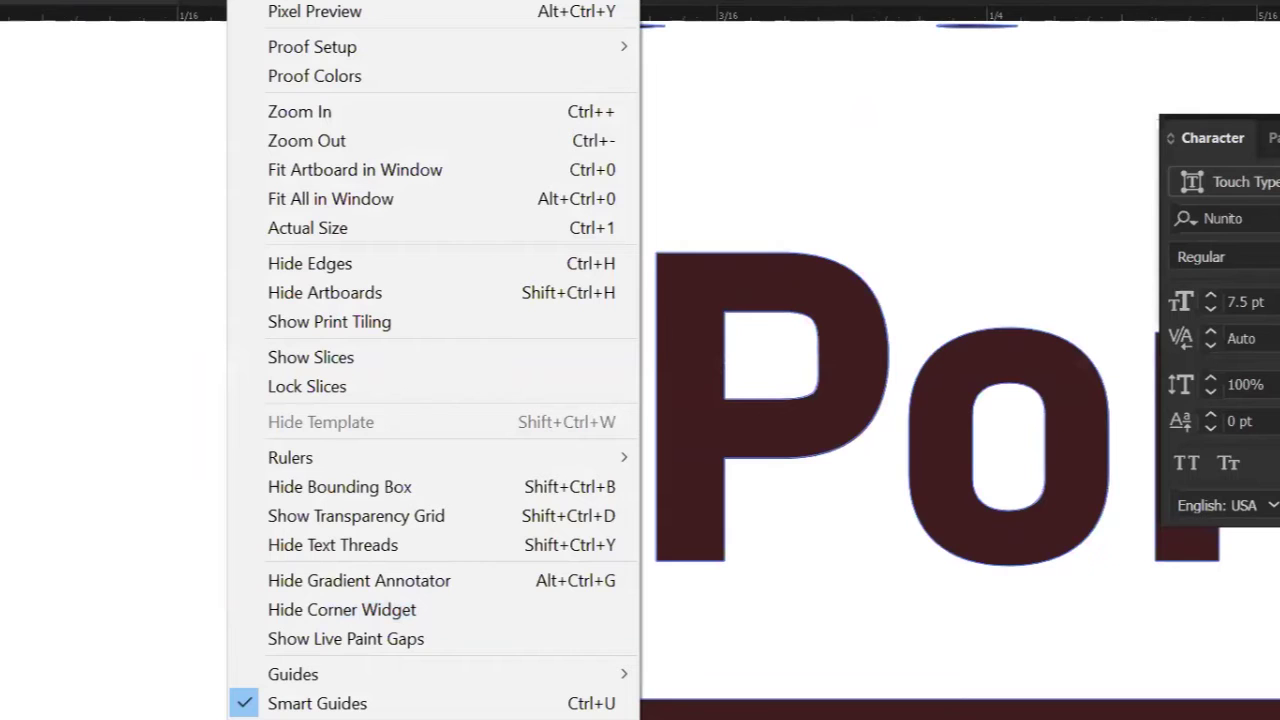
key(Escape)
scroll(334, 246, down, 5)
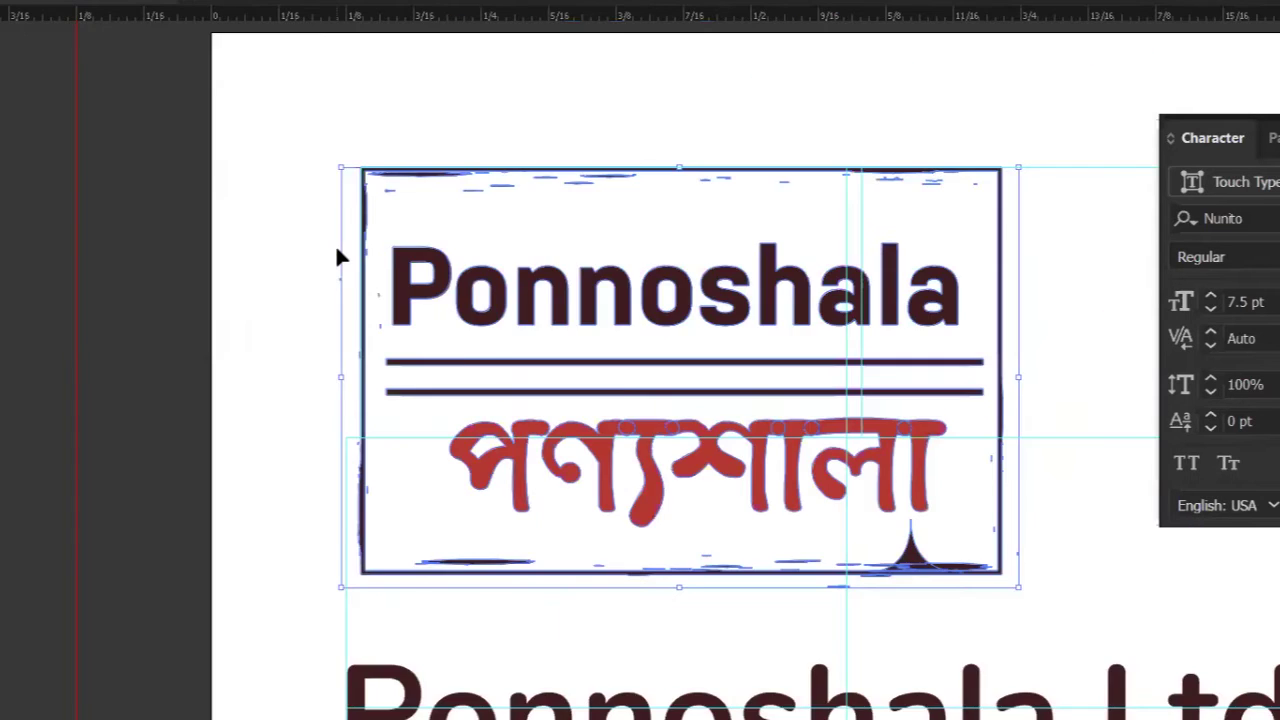
scroll(333, 520, up, 5)
click(500, 476)
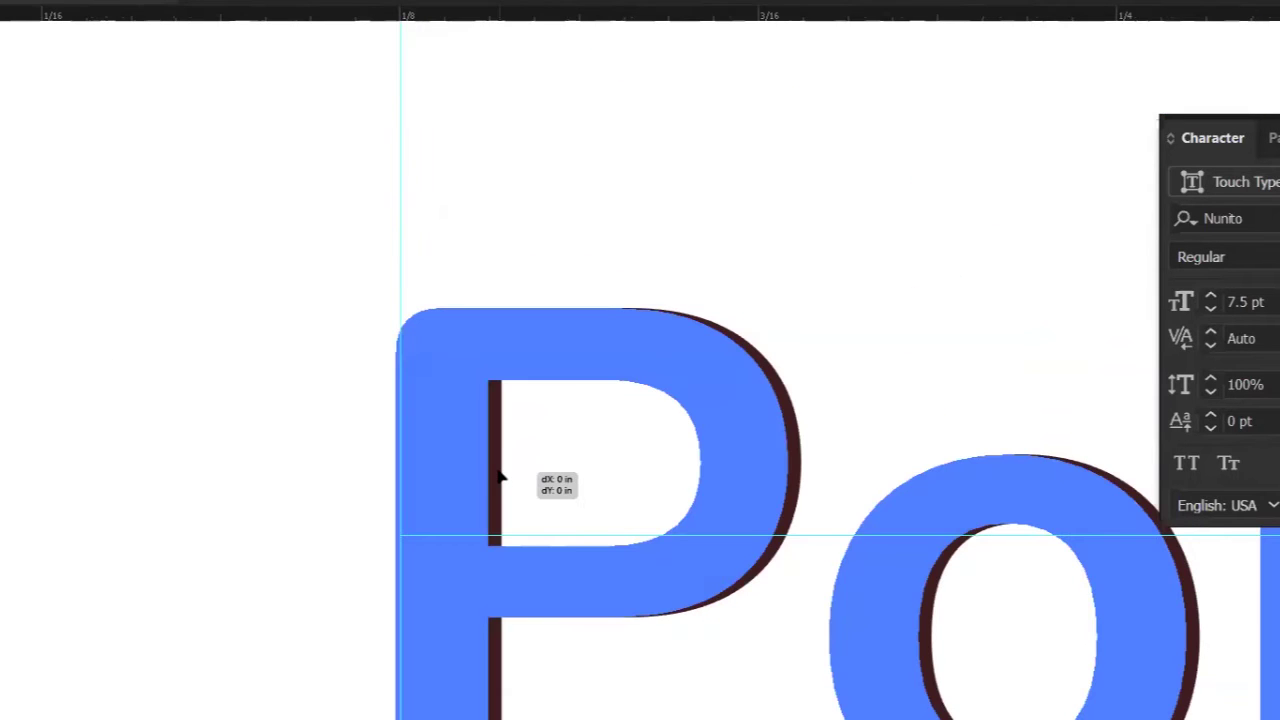
drag(506, 478, 507, 478)
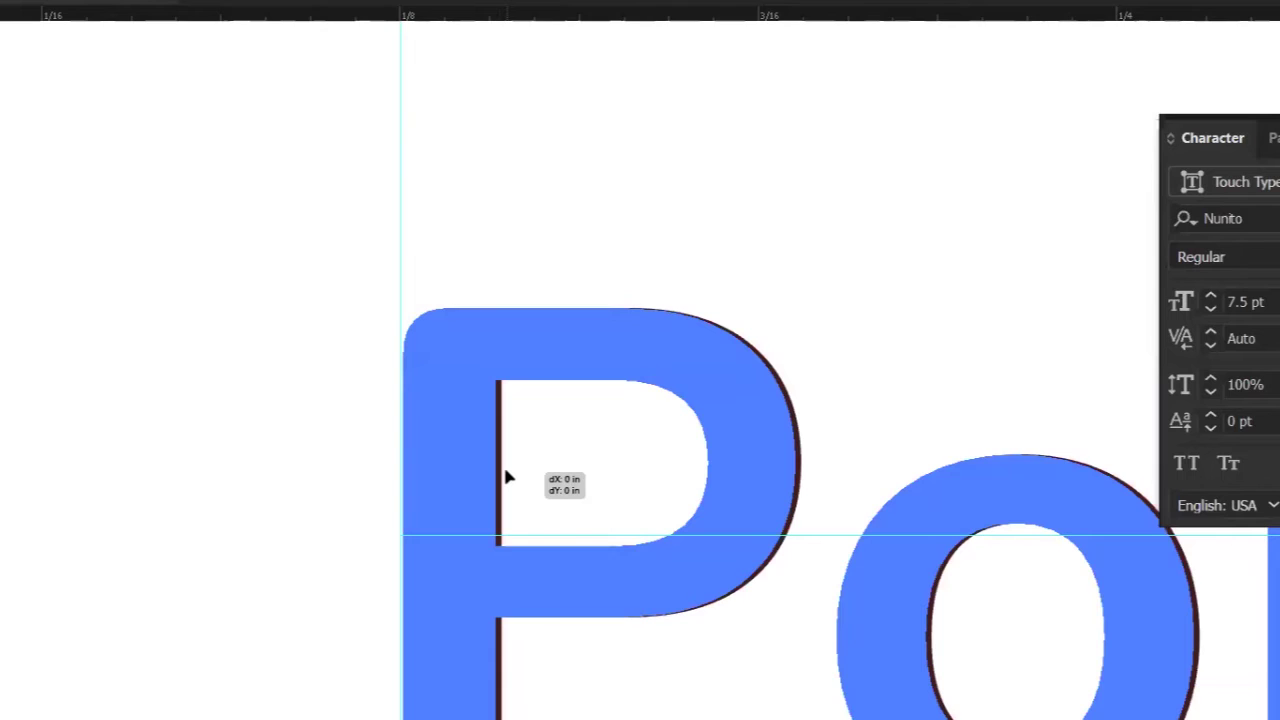
scroll(458, 645, down, 3)
scroll(455, 635, up, 5)
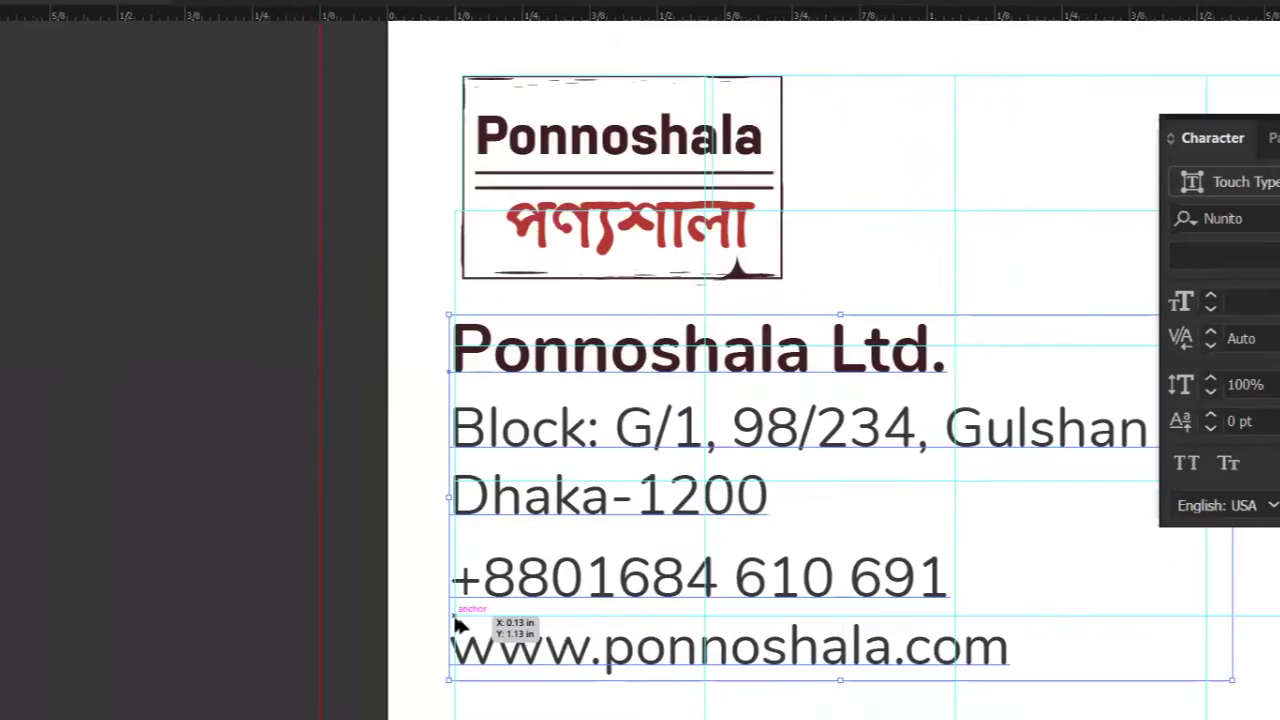
scroll(505, 690, down, 3)
scroll(457, 677, up, 5)
click(451, 666)
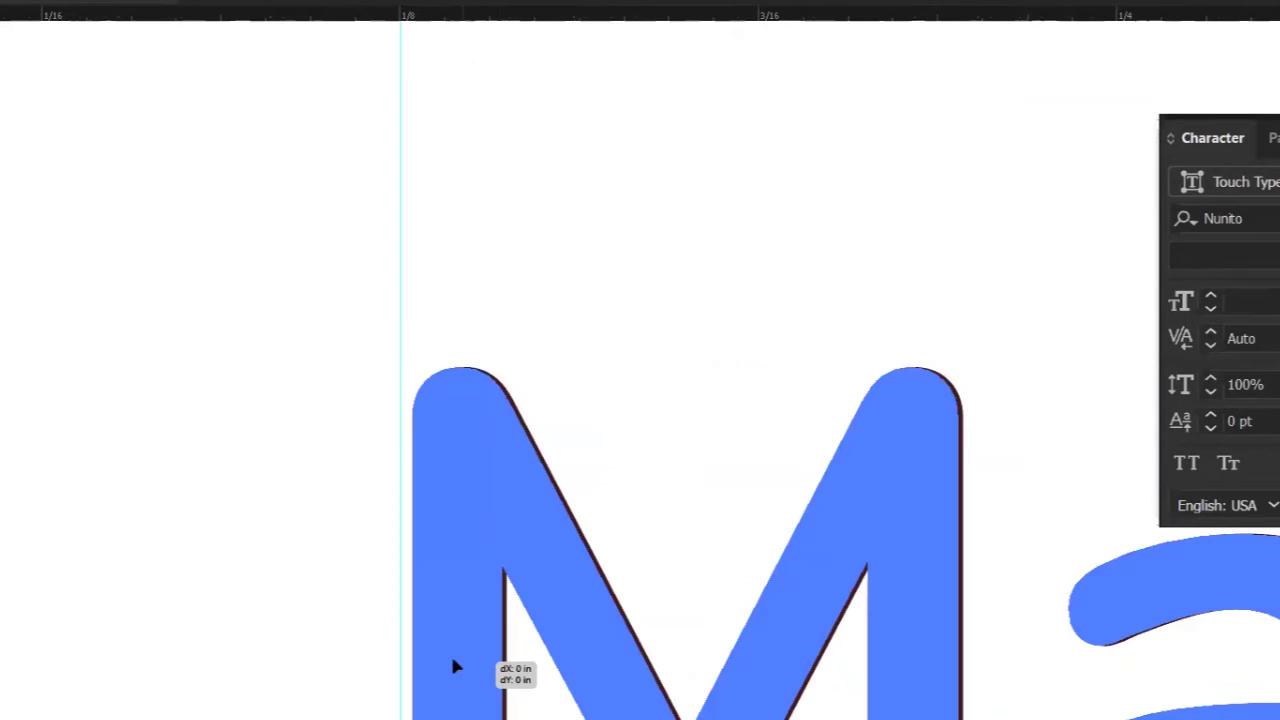
scroll(343, 500, down, 6)
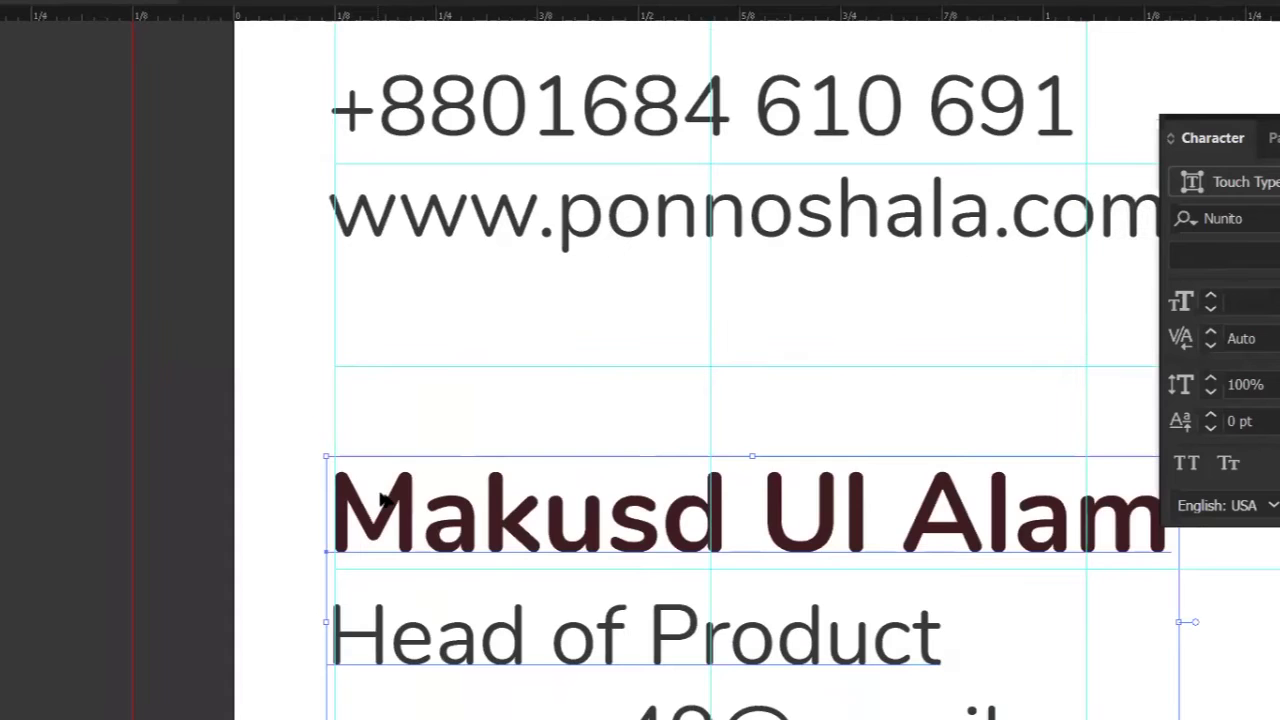
click(784, 600)
scroll(626, 451, down, 2)
scroll(297, 426, up, 2)
scroll(620, 394, down, 3)
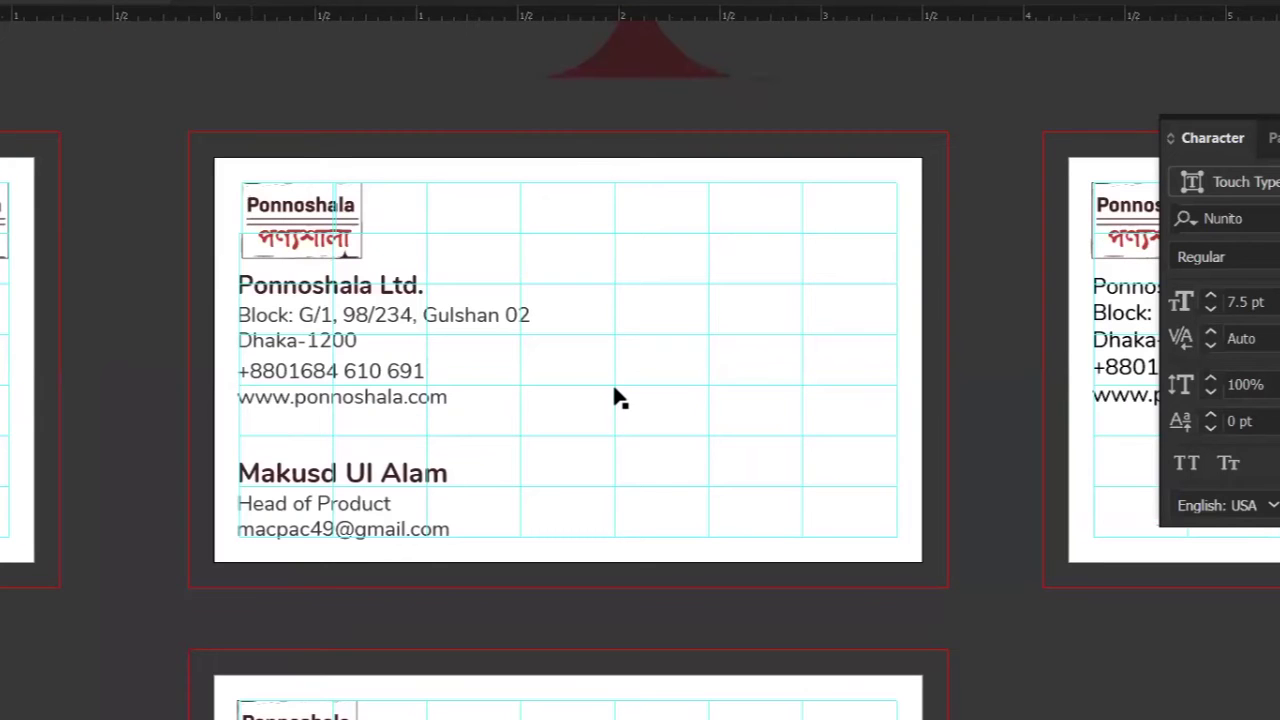
Move the dark red spike shape down onto the card's bottom edge
key(w)
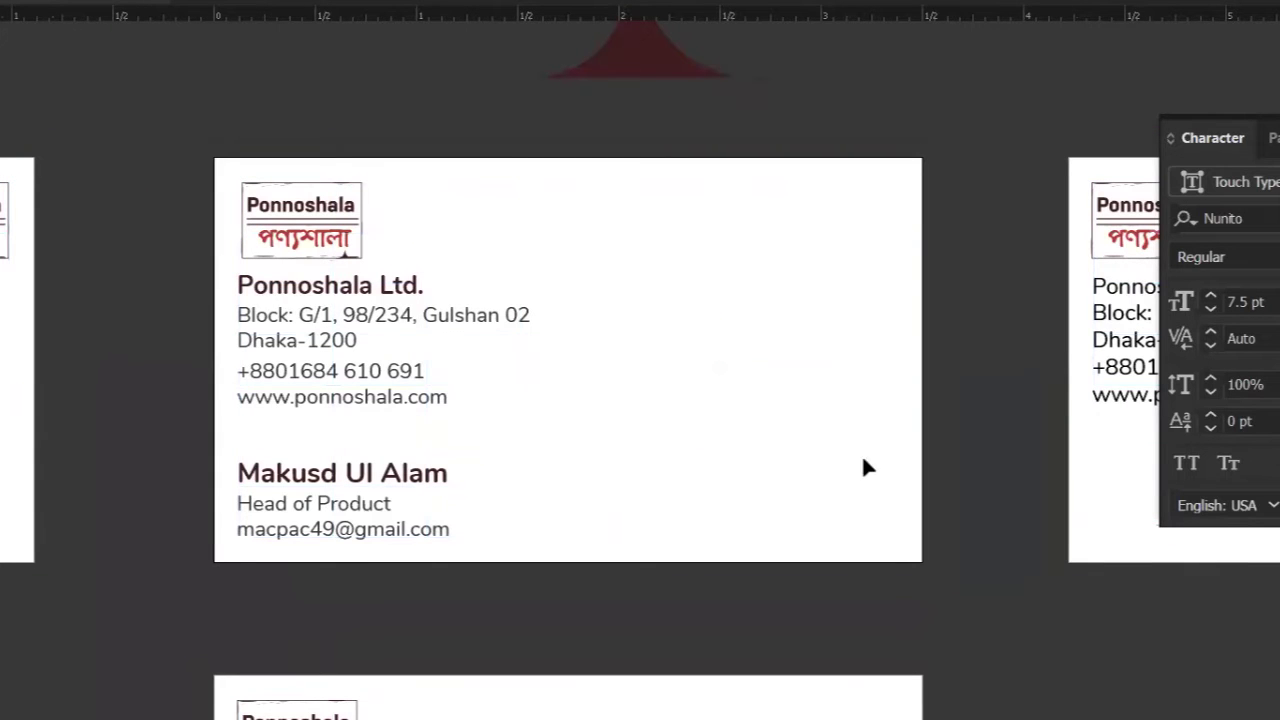
drag(645, 62, 738, 569)
click(831, 478)
key(w)
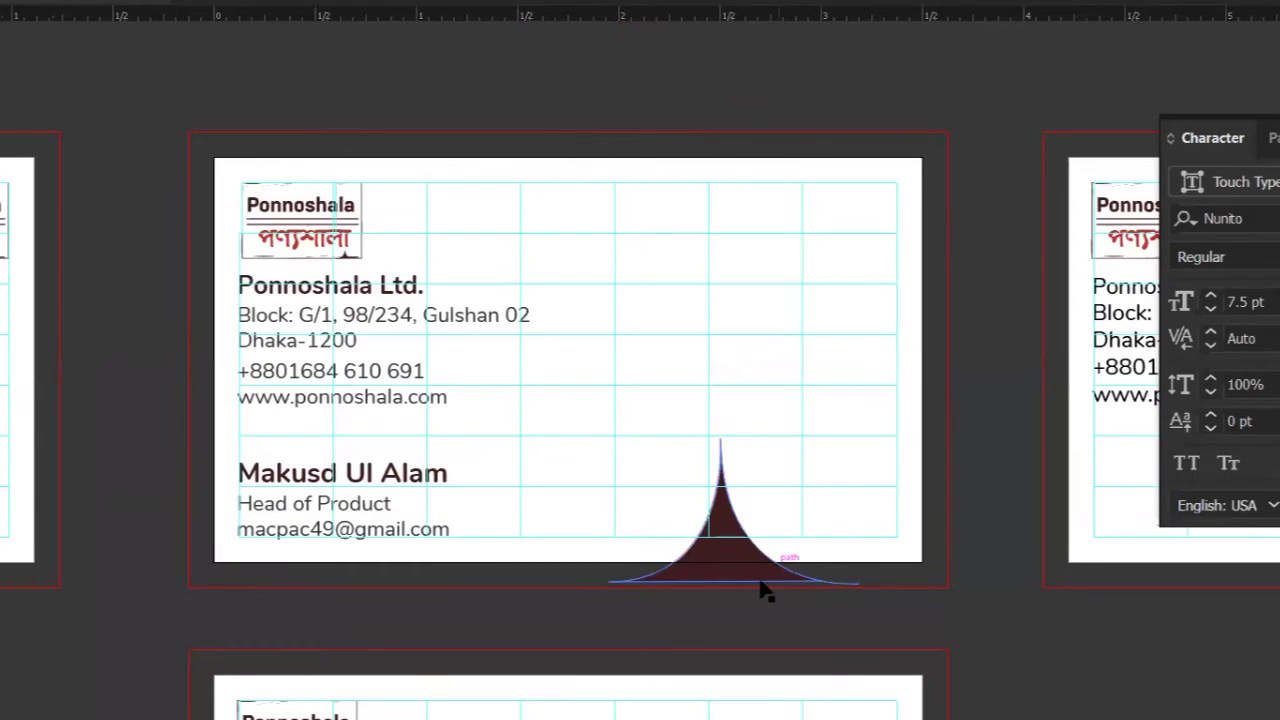
scroll(760, 591, up, 5)
drag(646, 517, 652, 531)
scroll(783, 543, down, 5)
Stretch the spike shape wider across the card's lower right
drag(838, 457, 1171, 620)
scroll(737, 429, down, 3)
drag(874, 563, 778, 612)
click(839, 217)
Give the spike shape a pale fill of C 0, M 1, Y 2, K 3
click(814, 614)
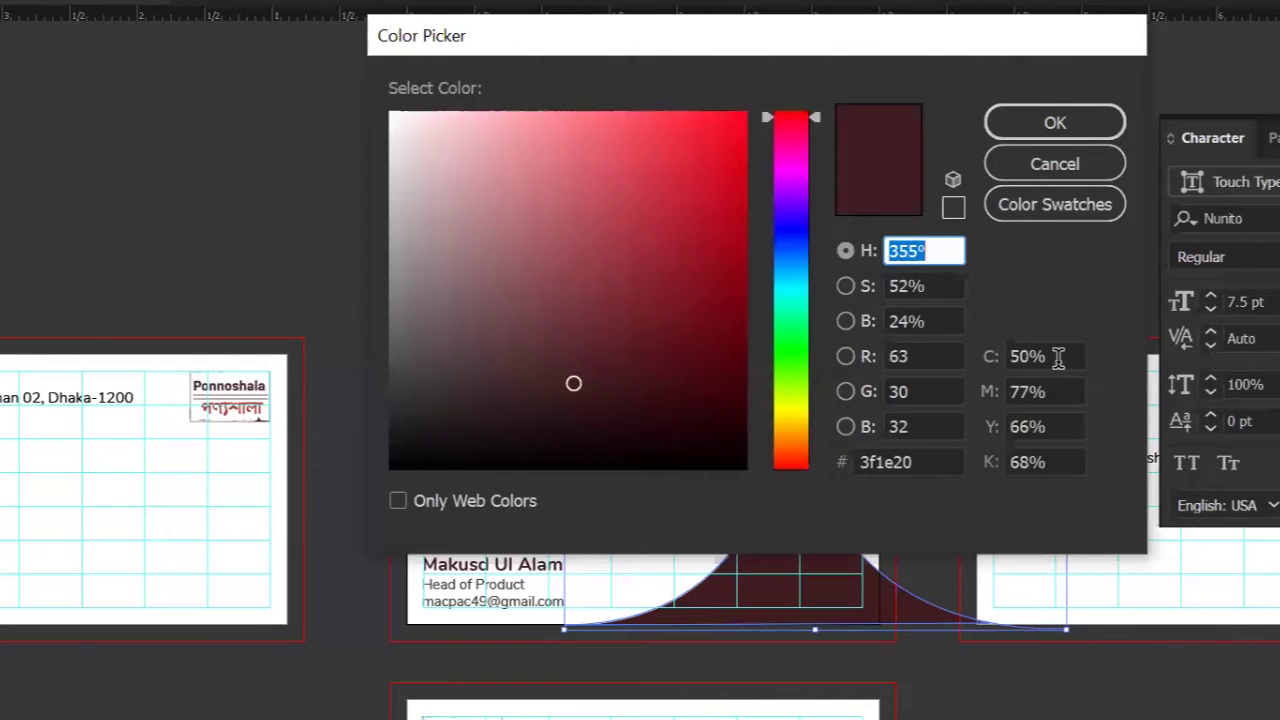
click(1058, 358)
text(0)
key(Tab)
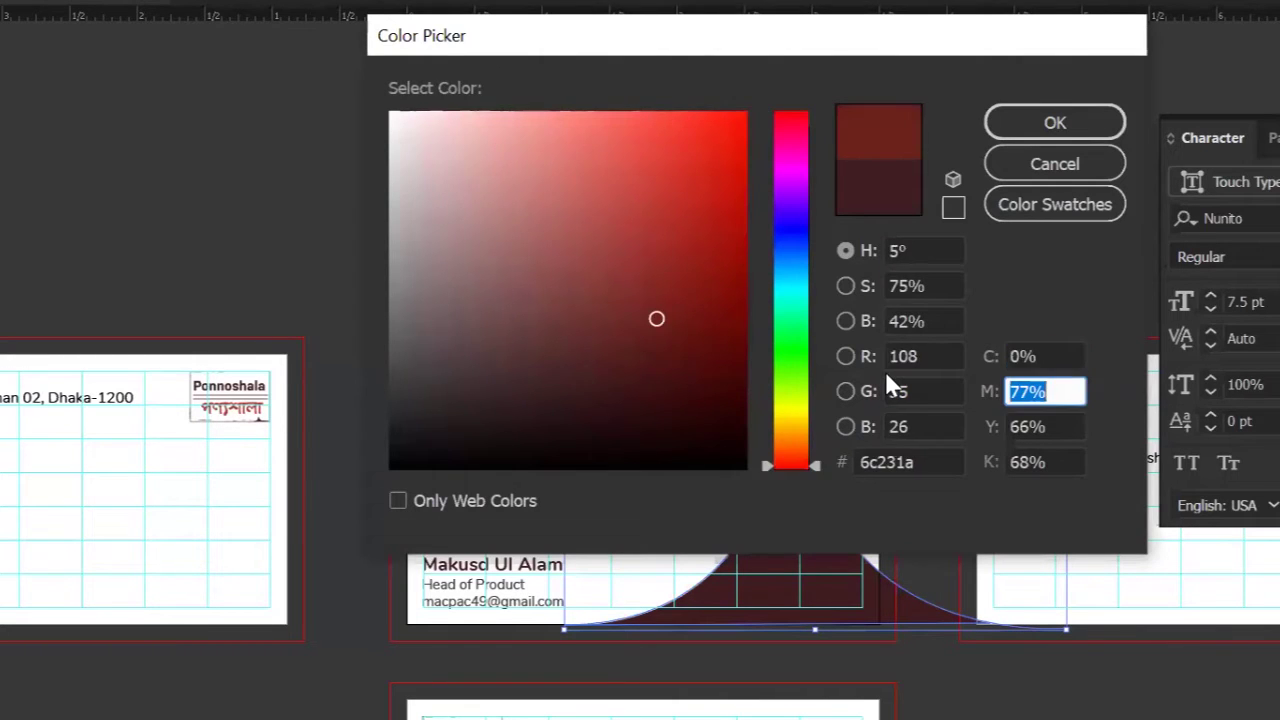
text(1)
key(Tab)
text(2)
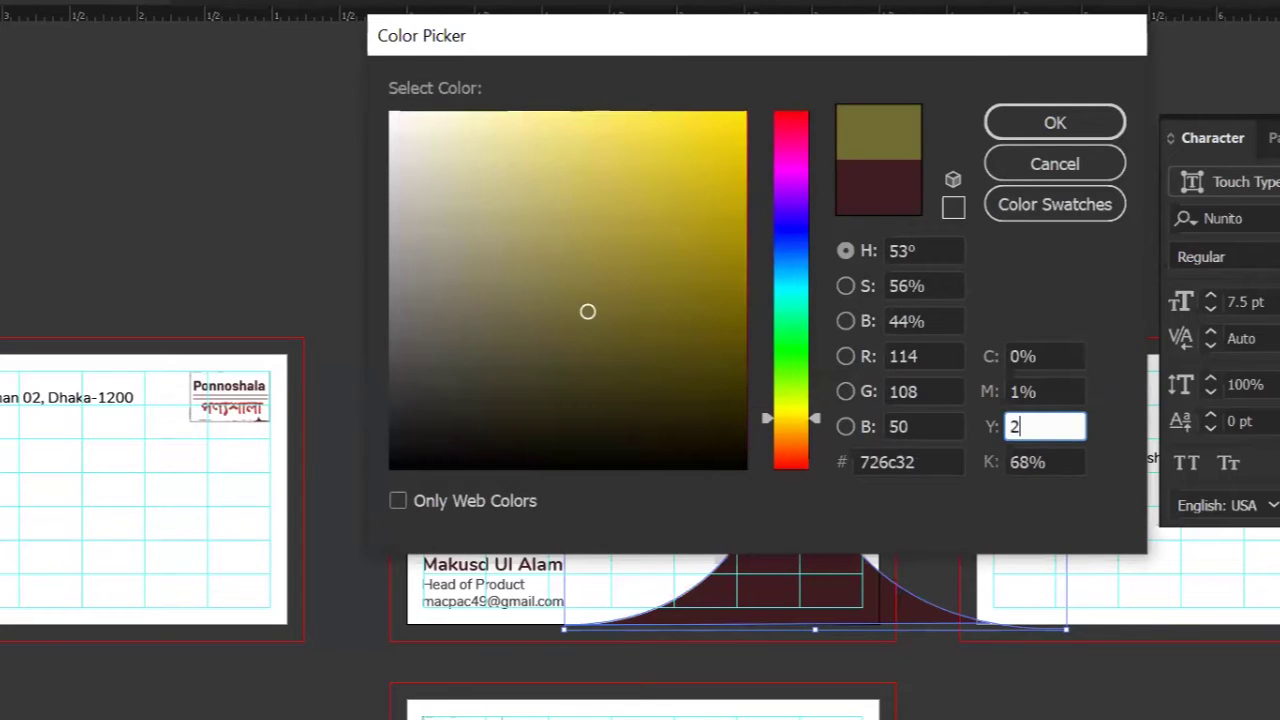
key(Tab)
text(3)
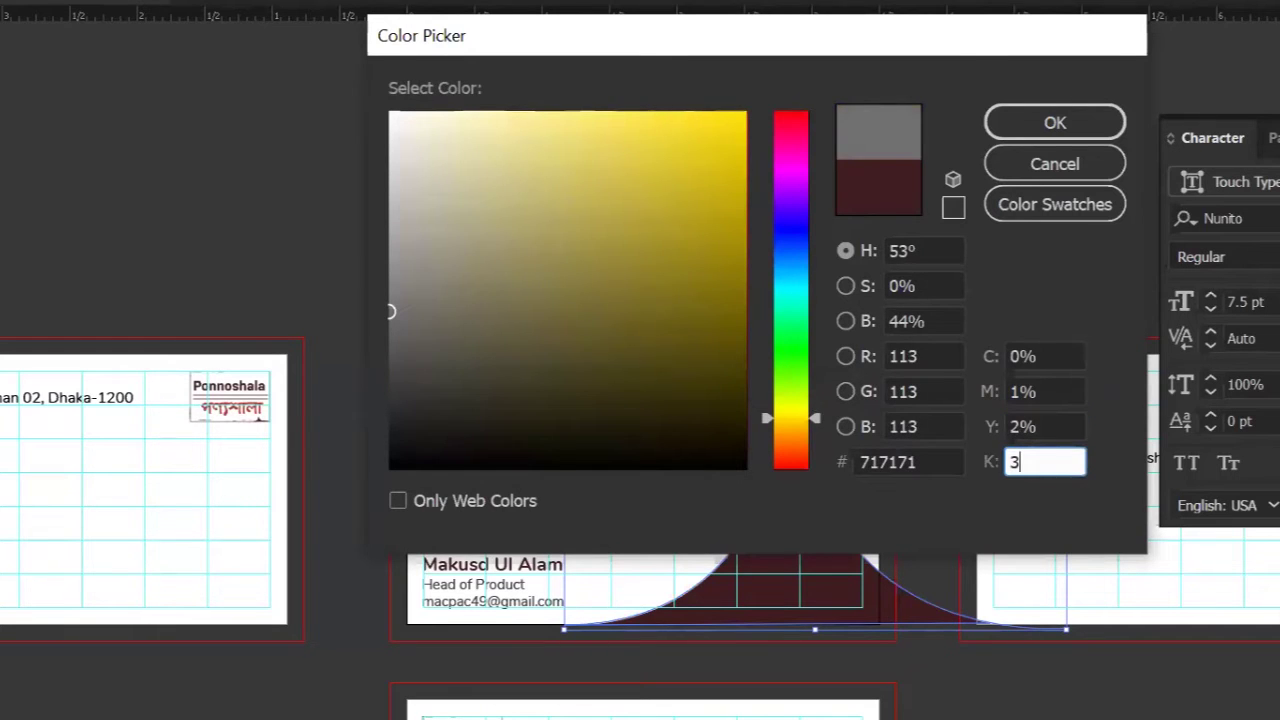
key(Return)
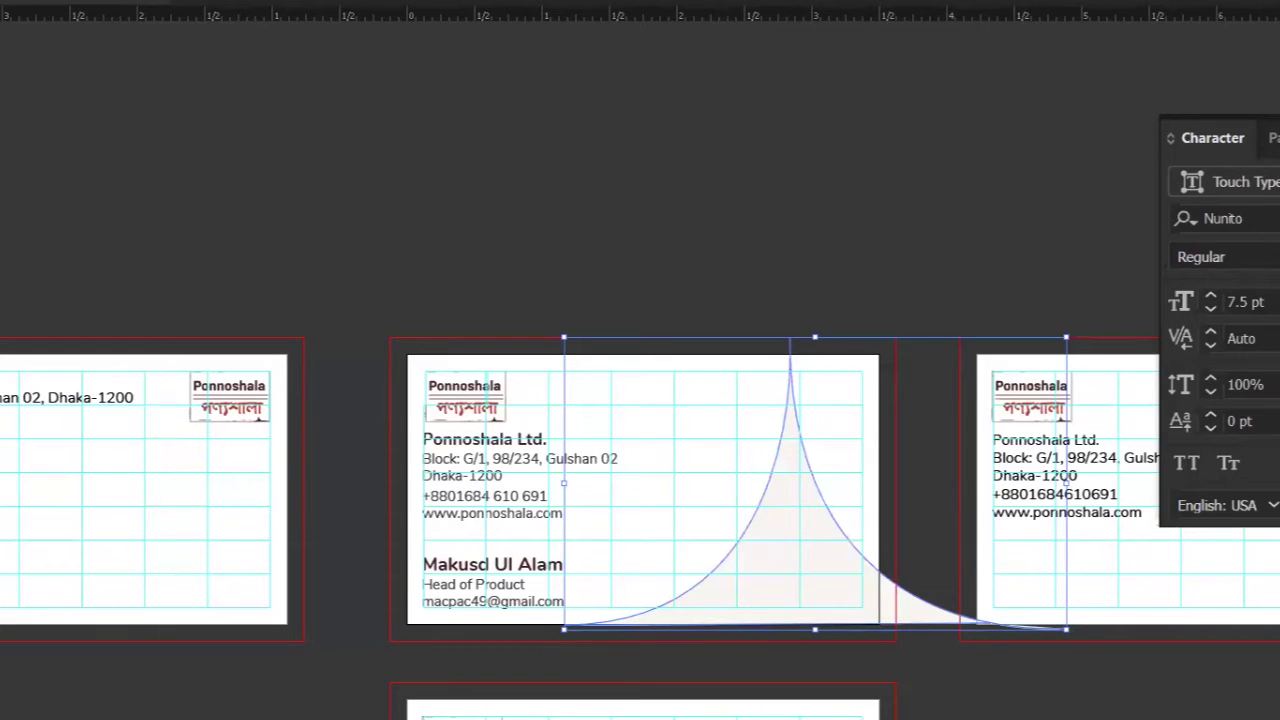
click(784, 161)
Preview the card and rotate the pale curved shape about 45 degrees
key(w)
scroll(784, 161, down, 1)
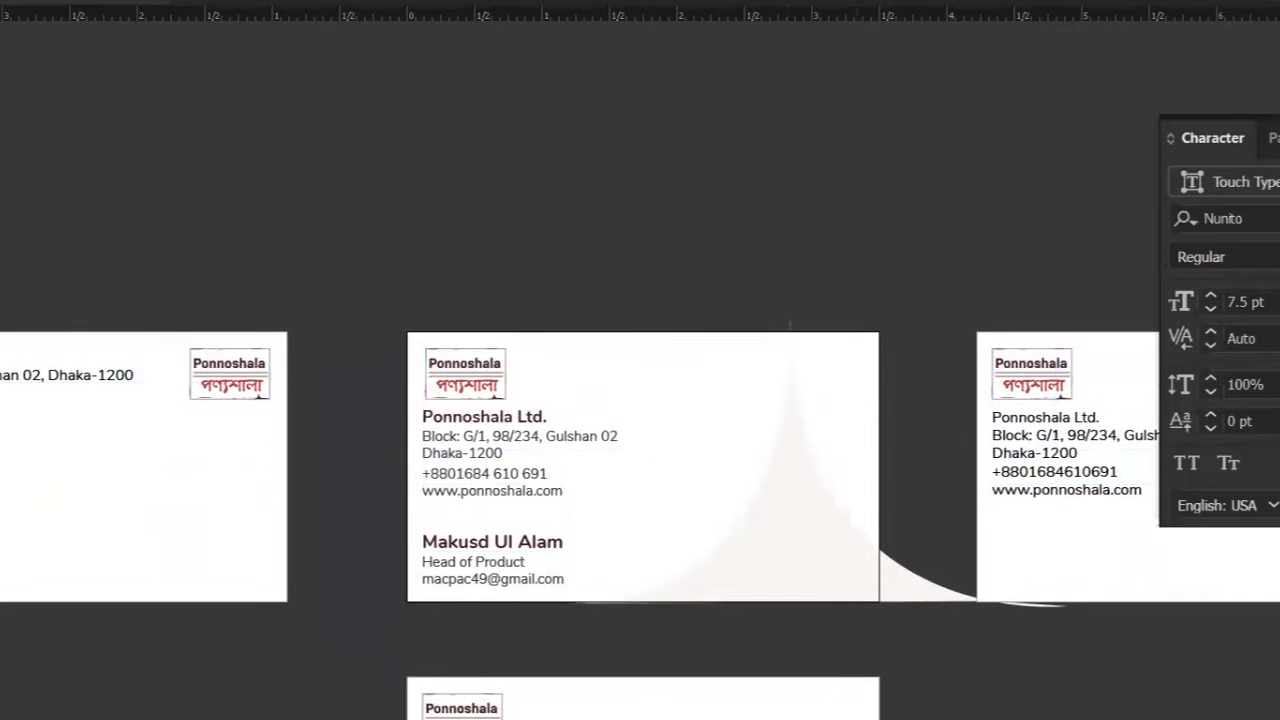
scroll(960, 530, down, 5)
click(790, 358)
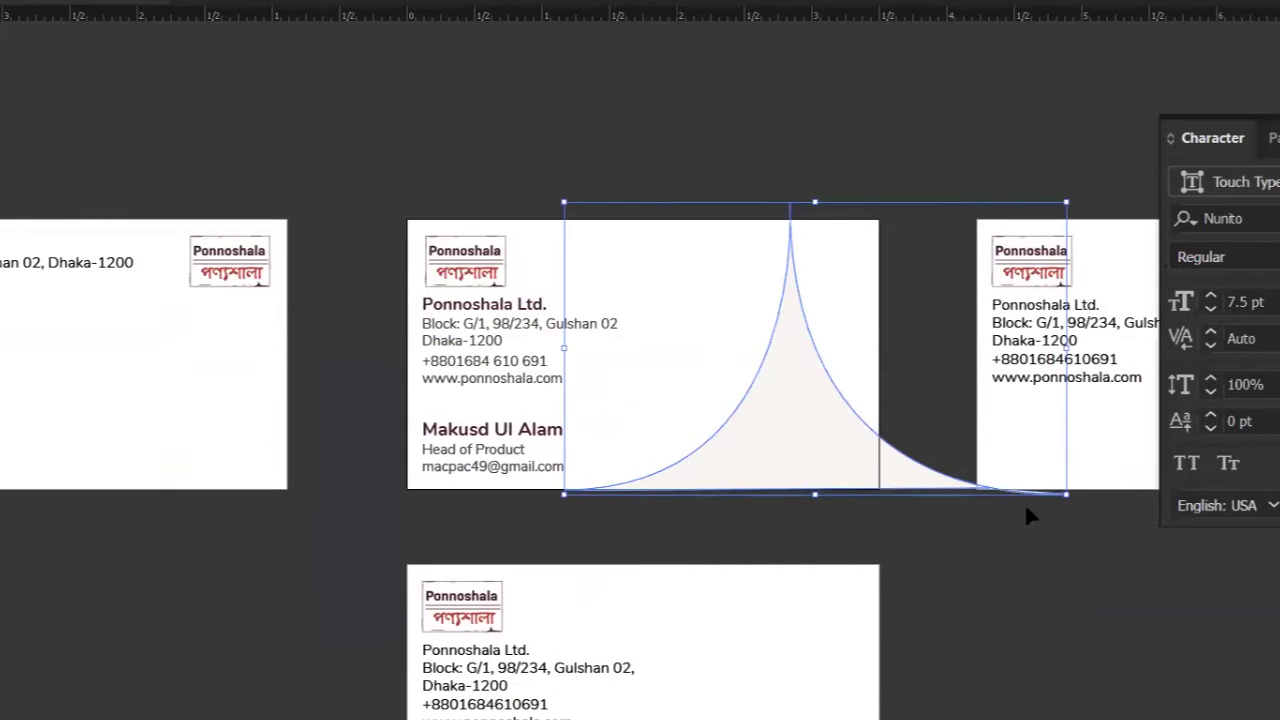
drag(1087, 463, 1040, 256)
Move the rotated curve up-left over the card and enlarge it toward the right
drag(872, 462, 731, 395)
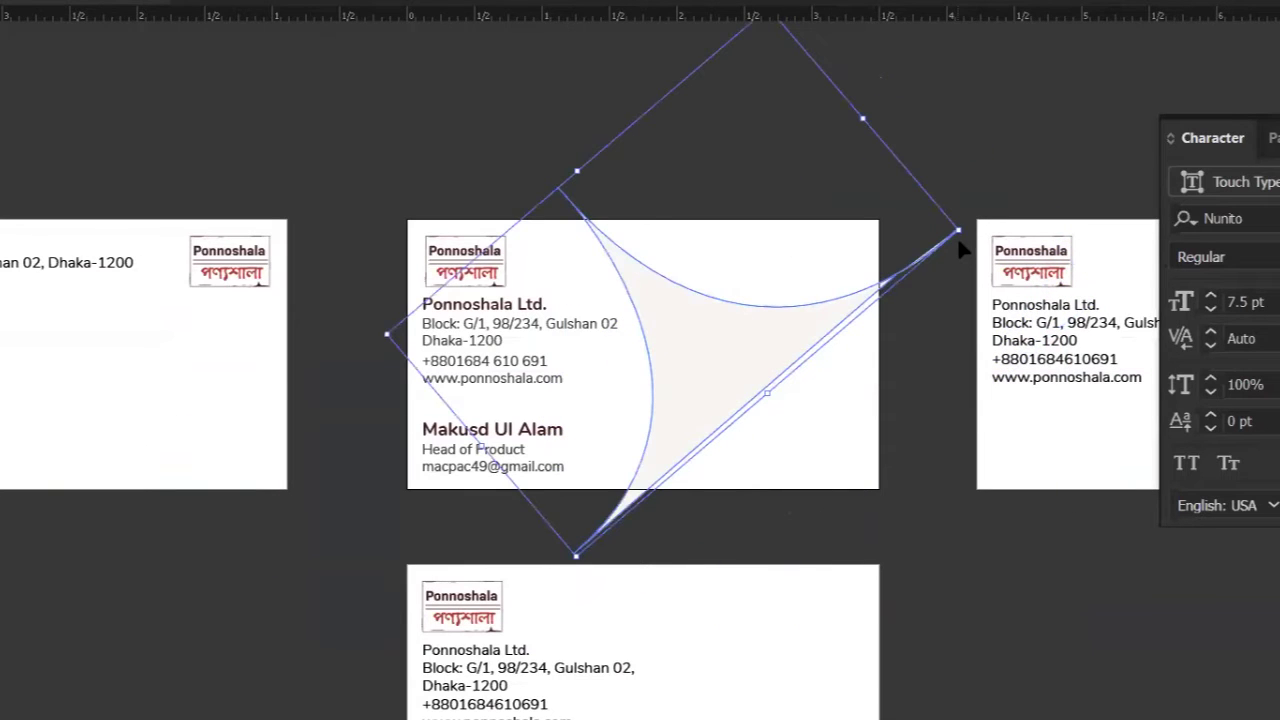
drag(970, 231, 899, 431)
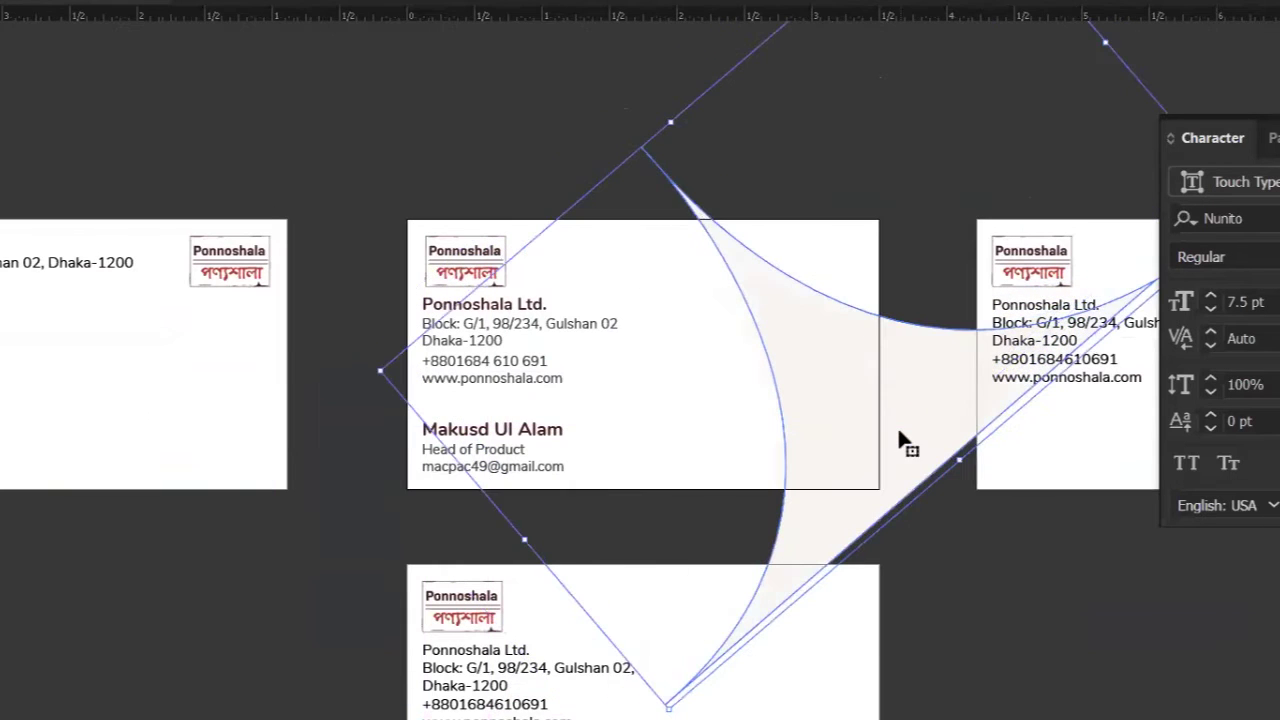
click(841, 171)
Draw a card-sized rectangle and clip the curve to it with Make Clipping Mask
scroll(851, 226, up, 2)
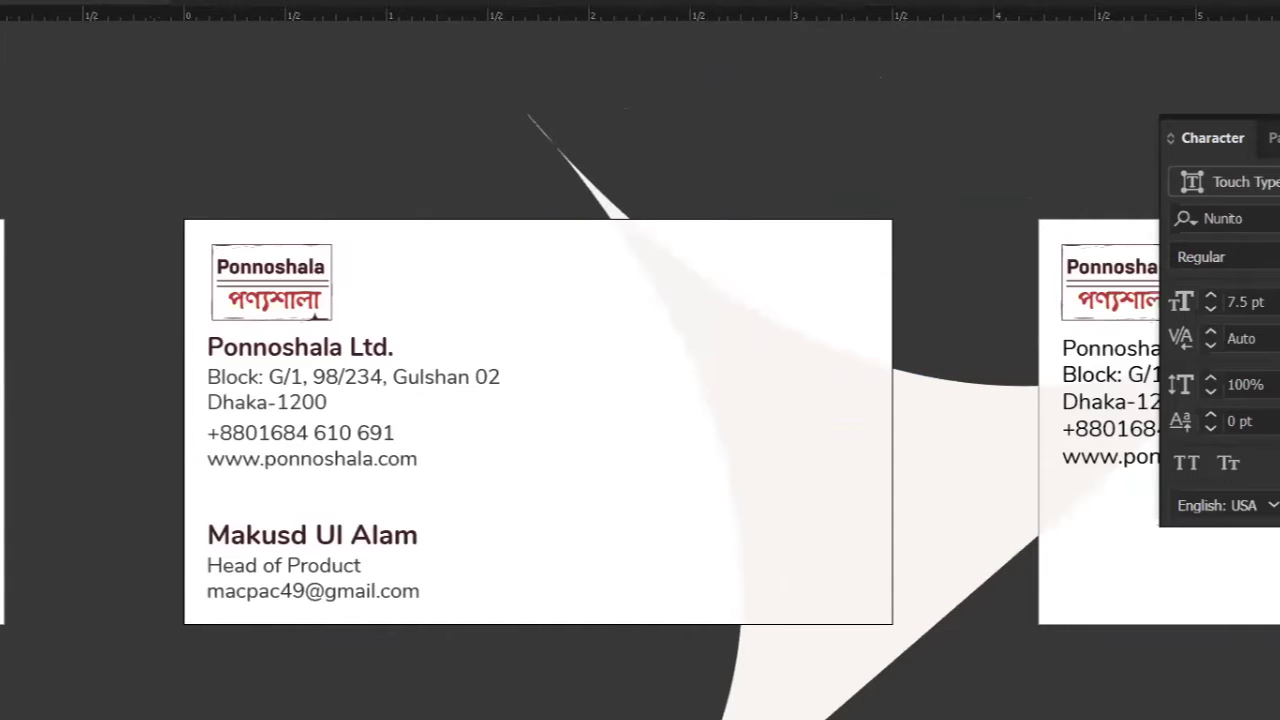
mouse_move(185, 220)
mouse_down()
mouse_move(594, 414)
mouse_move(893, 624)
mouse_up()
shift+click(958, 465)
right_click(958, 470)
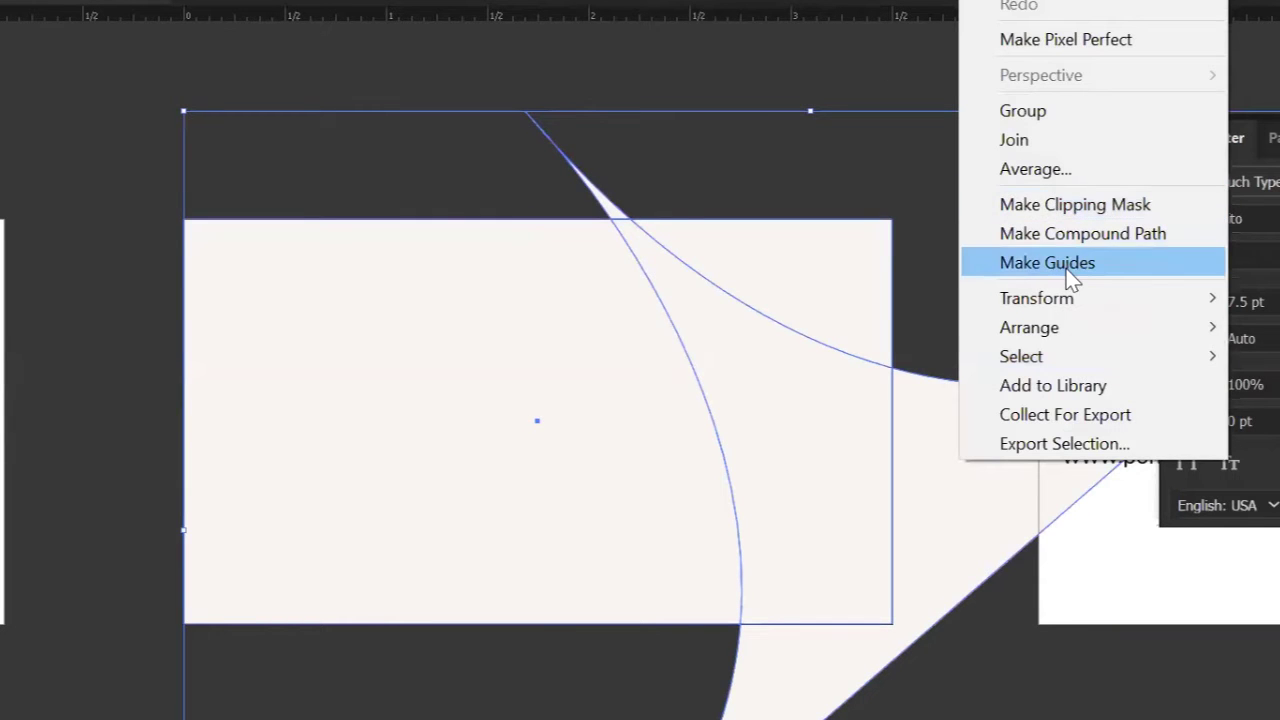
click(985, 198)
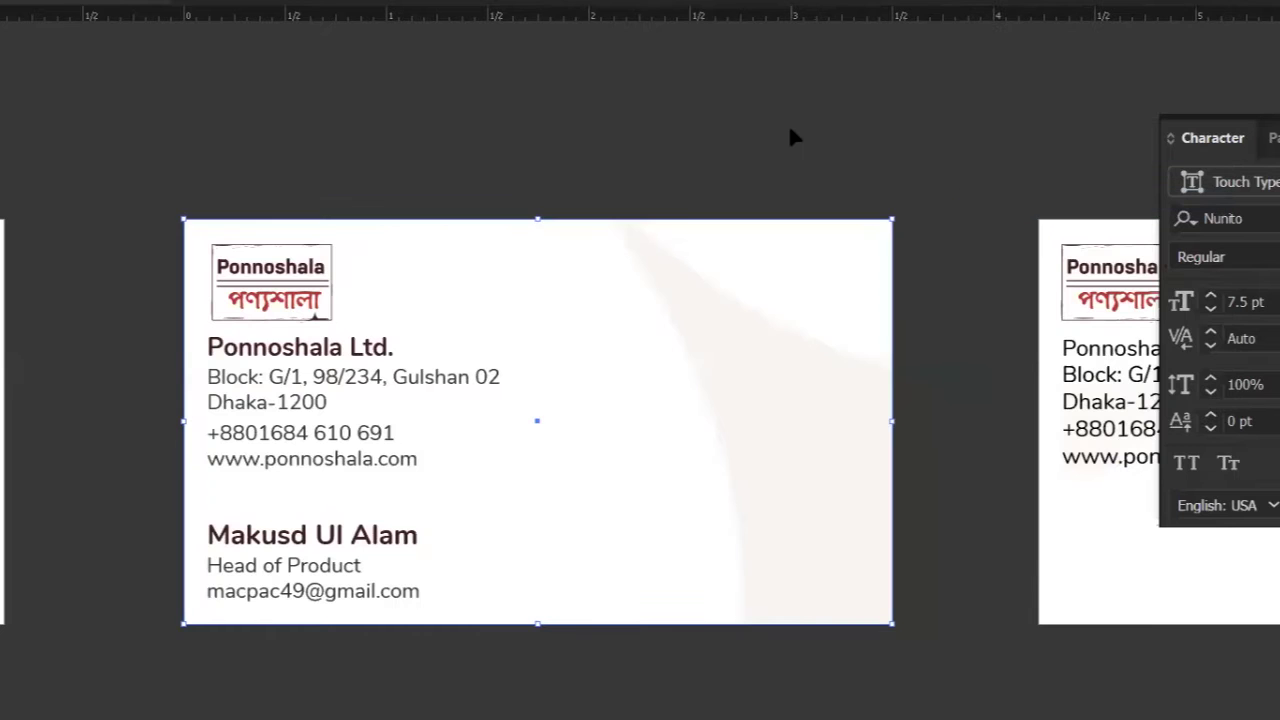
Edit inside the clipping group to reposition the pale curve through the card's upper right
scroll(790, 137, down, 2)
double_click(800, 334)
drag(800, 334, 747, 397)
click(920, 567)
double_click(757, 297)
double_click(1111, 590)
double_click(735, 370)
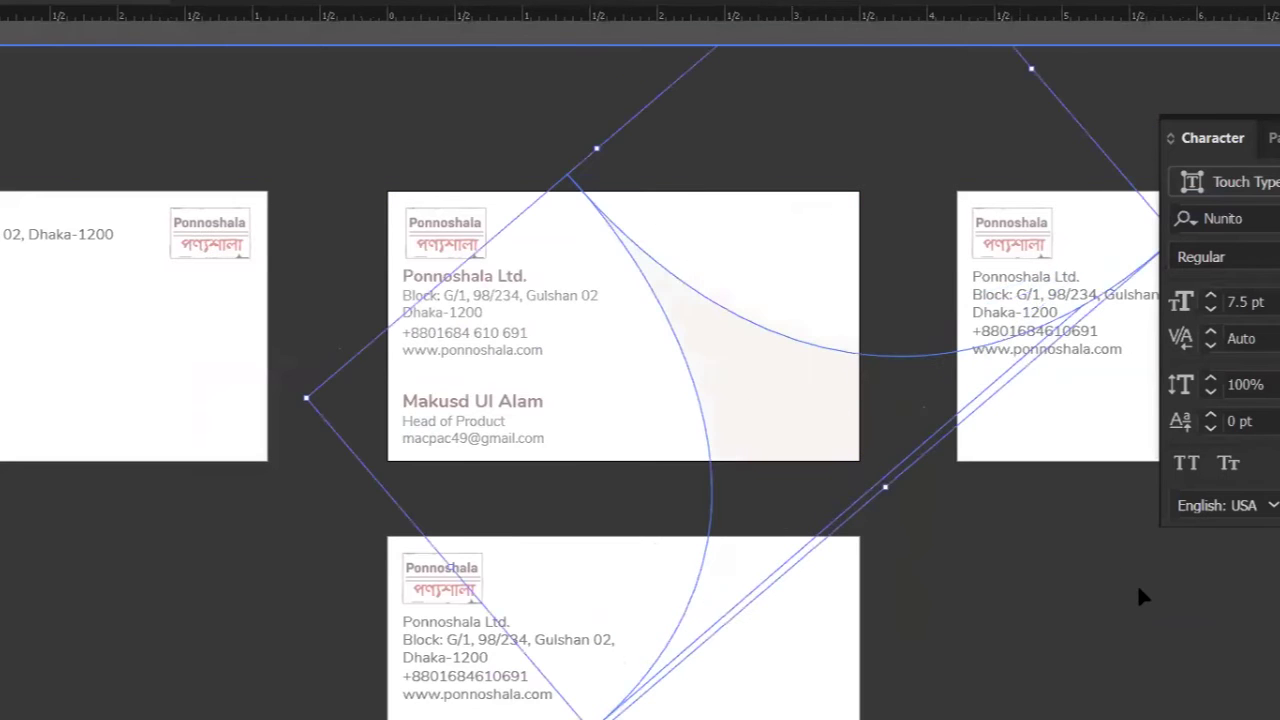
double_click(1140, 595)
double_click(790, 412)
drag(790, 418, 794, 371)
double_click(1080, 629)
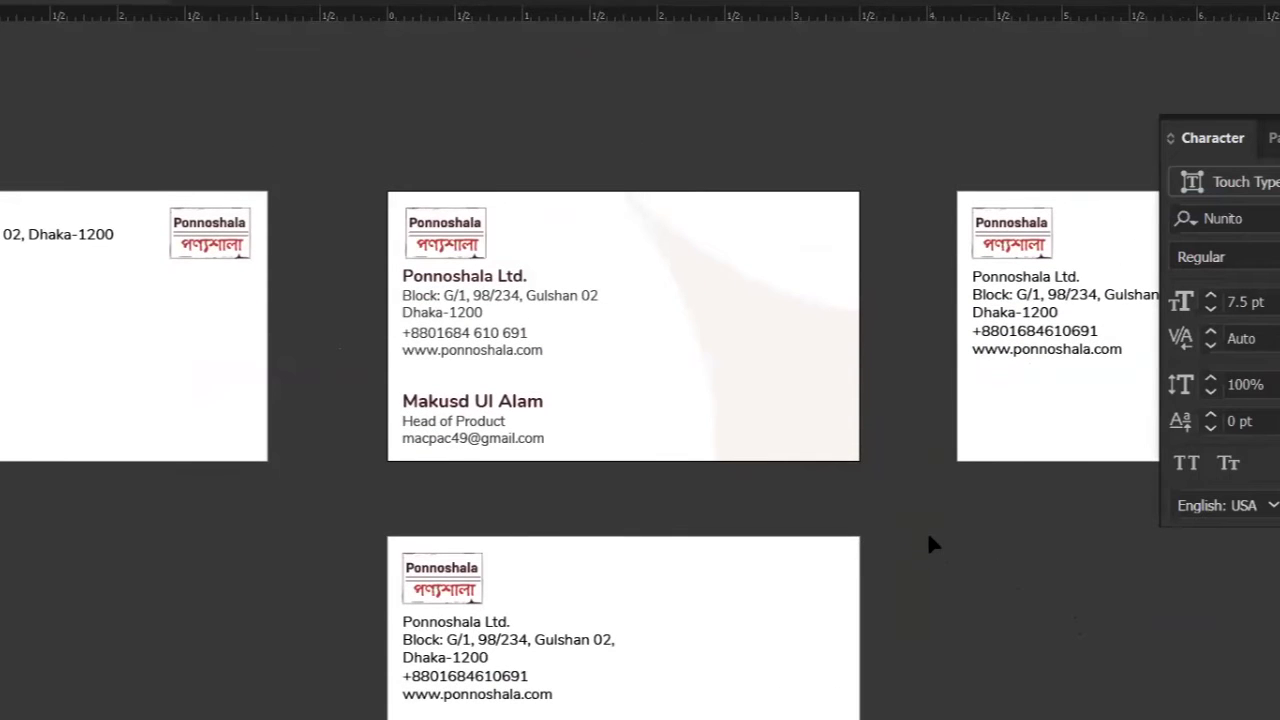
scroll(925, 530, down, 2)
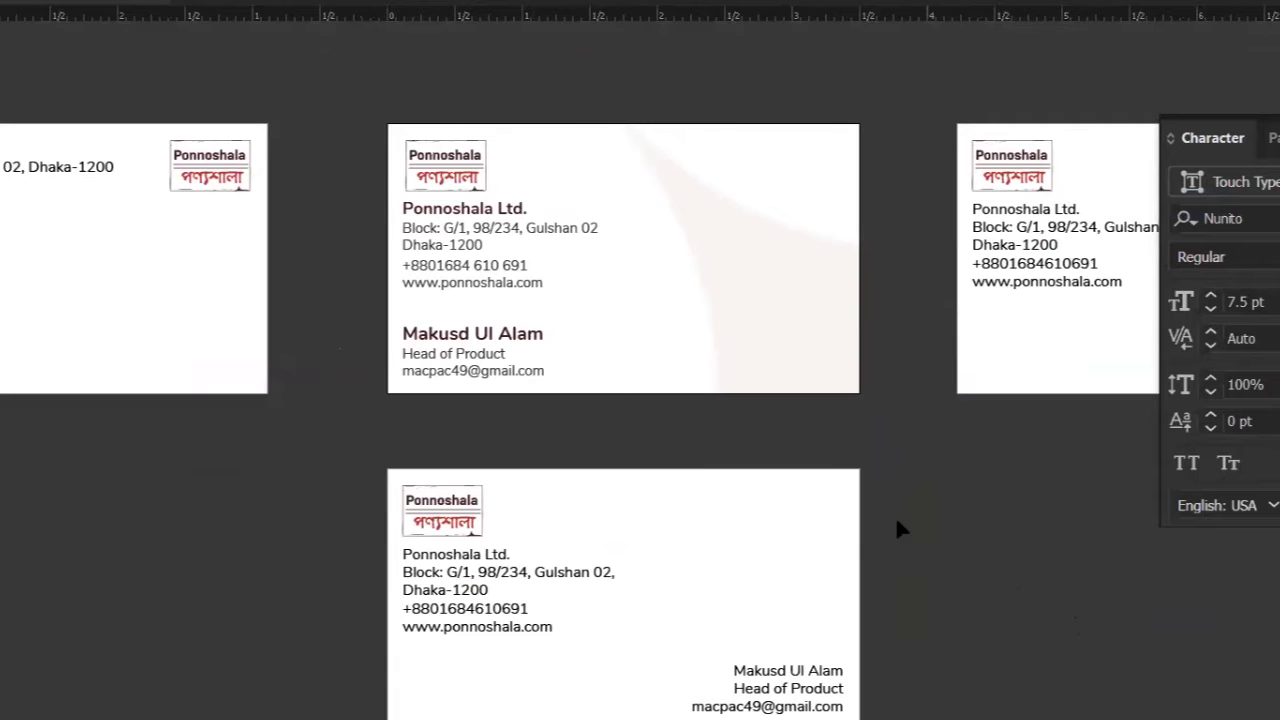
Show the guides and move the logo and text block about 0.51 in right
key(ctrl+semicolon)
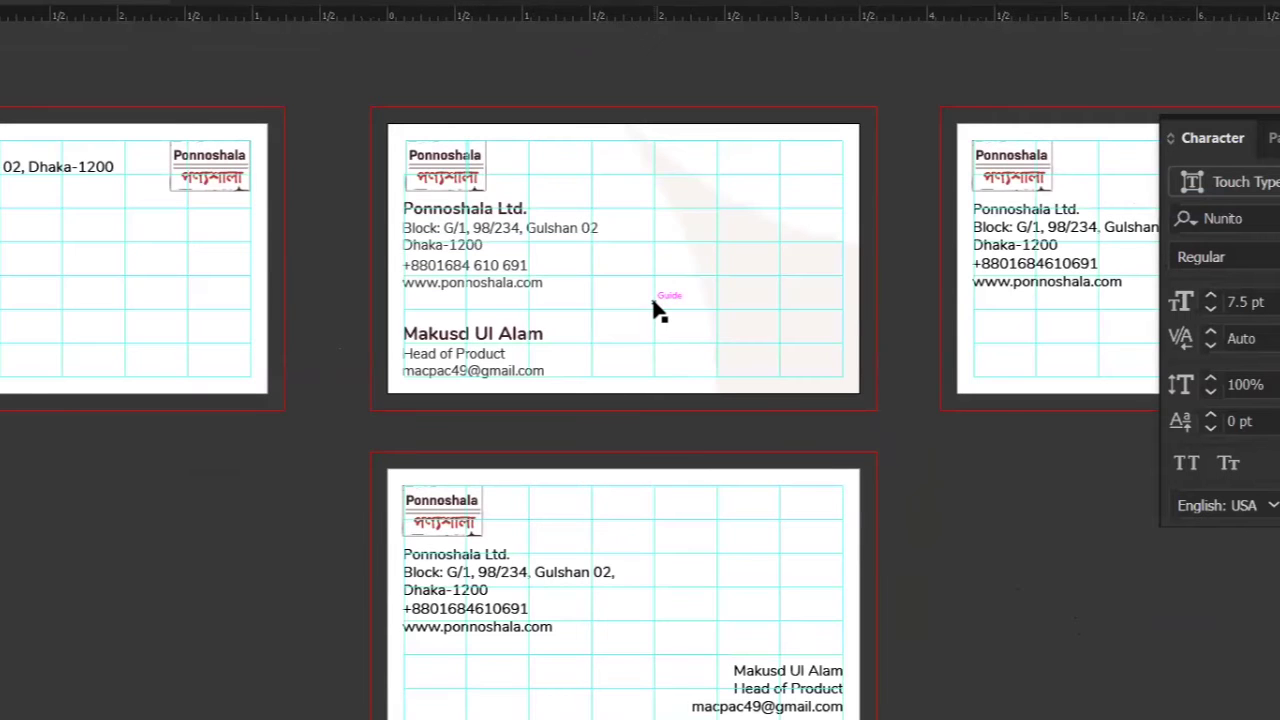
scroll(497, 220, up, 1)
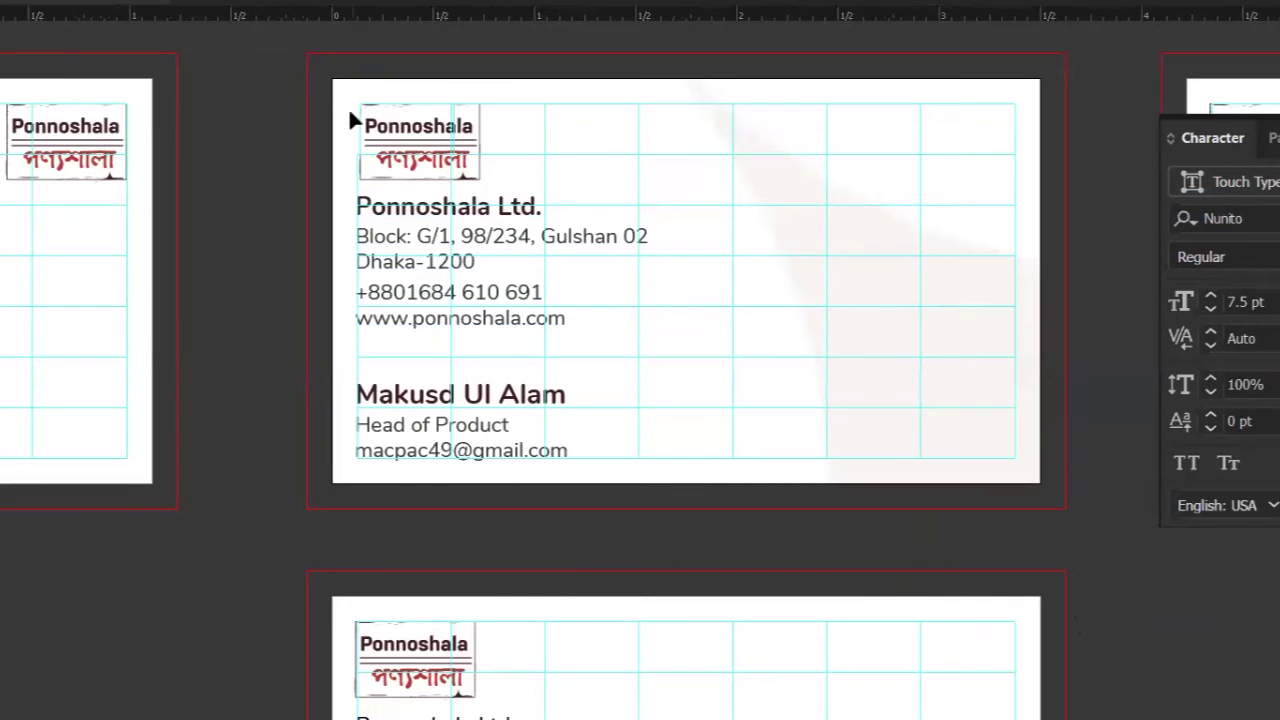
click(383, 142)
scroll(388, 145, up, 2)
drag(370, 172, 577, 172)
scroll(385, 93, down, 3)
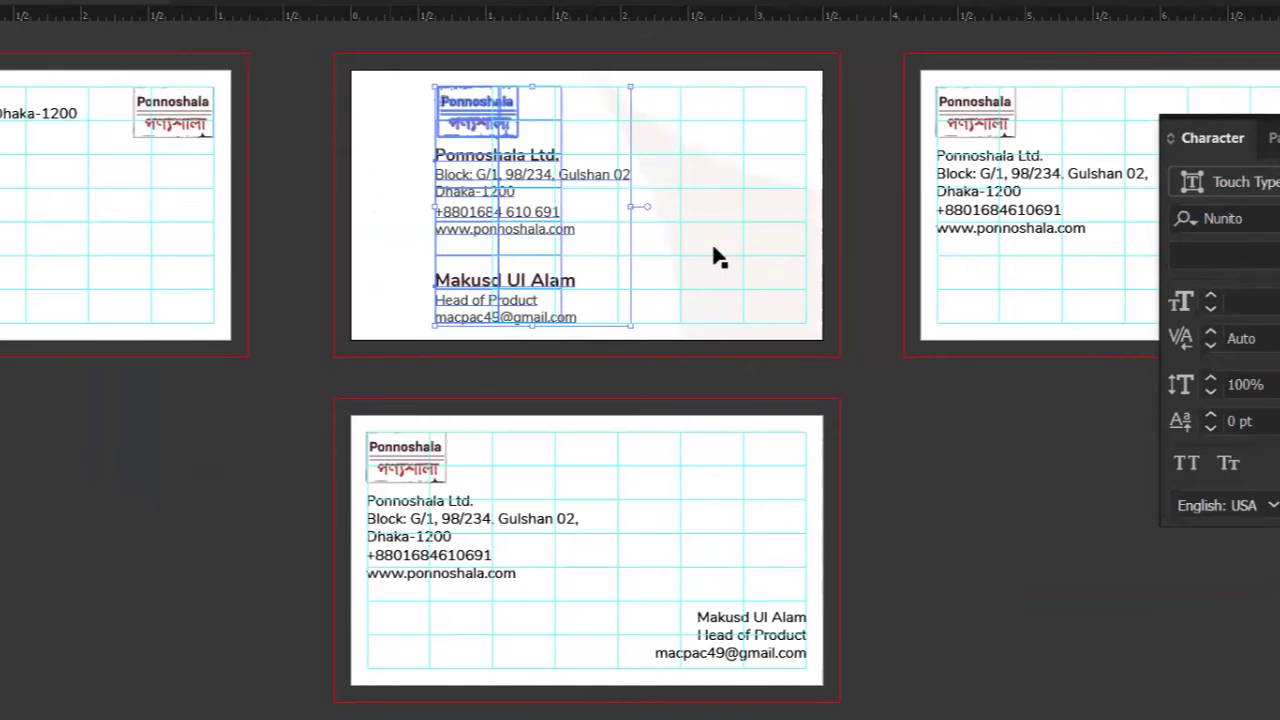
scroll(397, 178, up, 1)
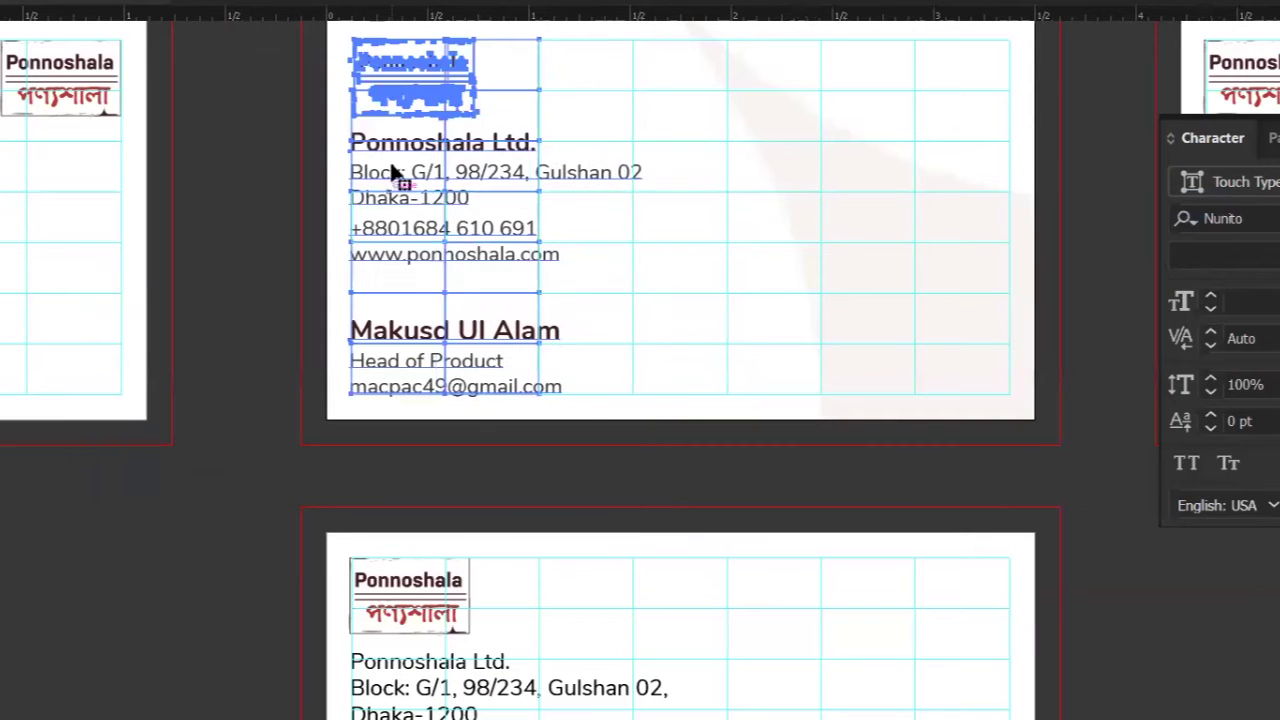
Lock the guides, undoing an accidental move of the card frame
click(262, 2)
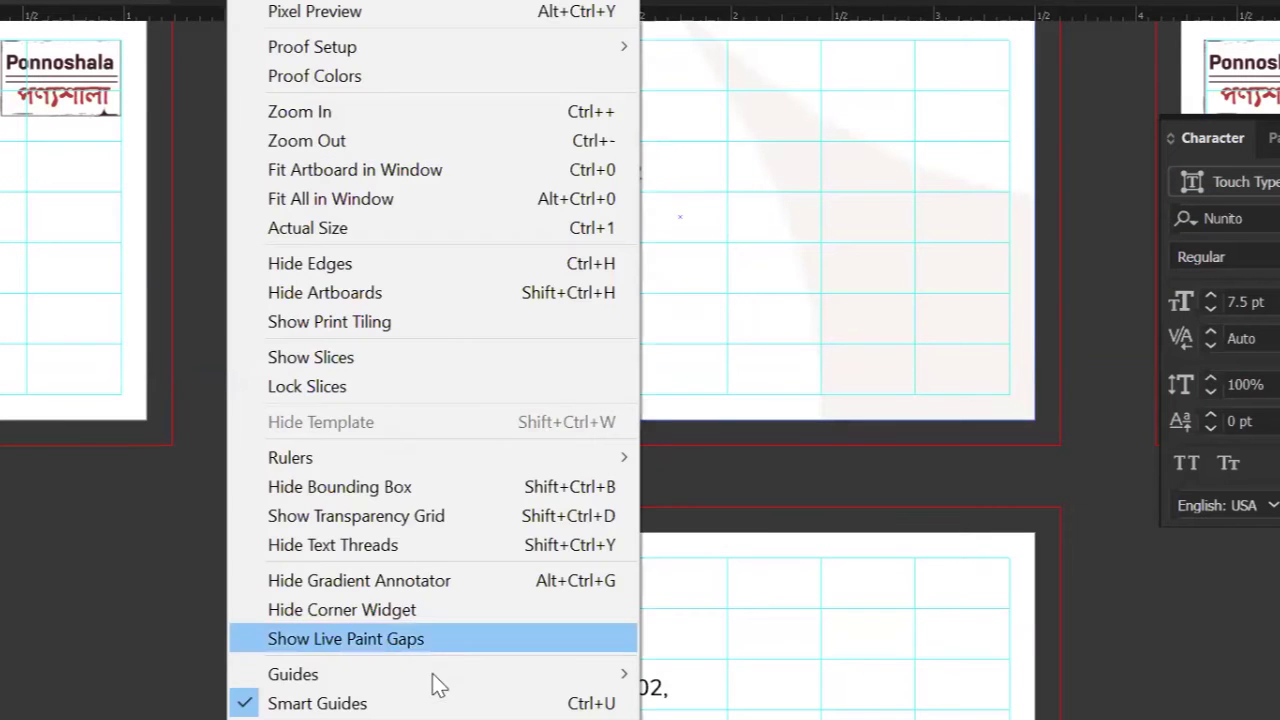
mouse_move(677, 672)
click(737, 702)
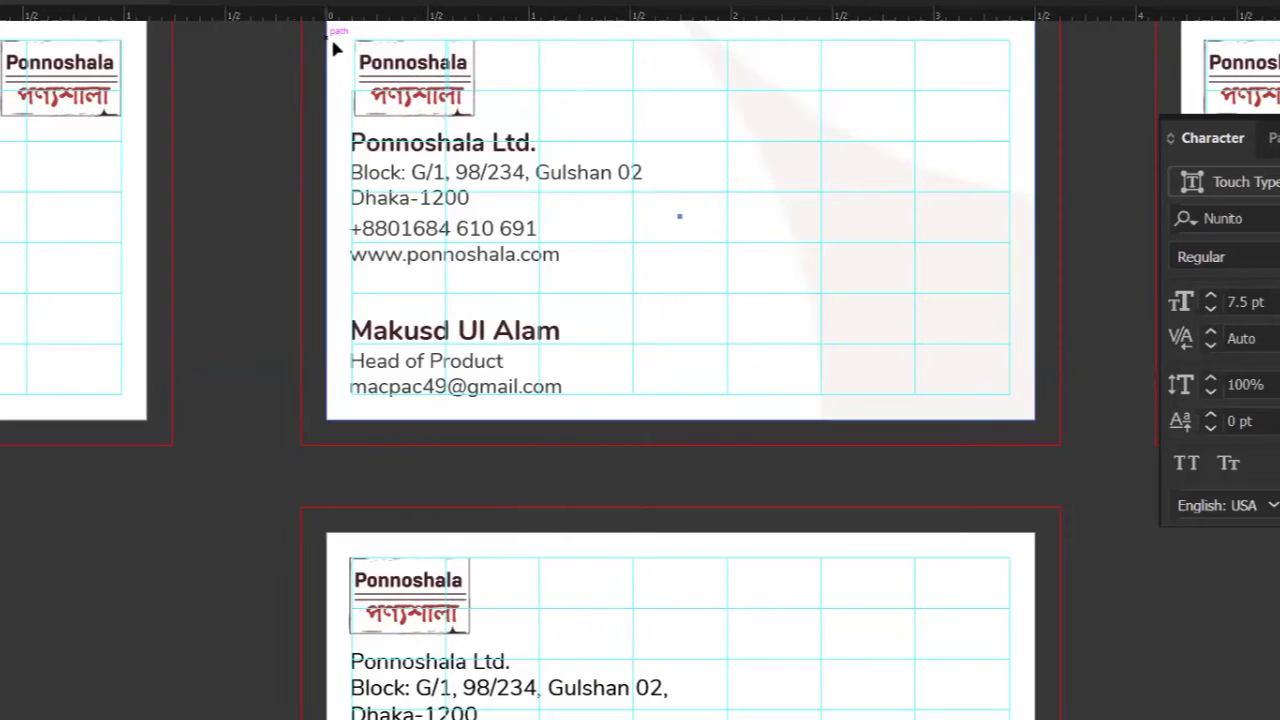
scroll(340, 170, up, 2)
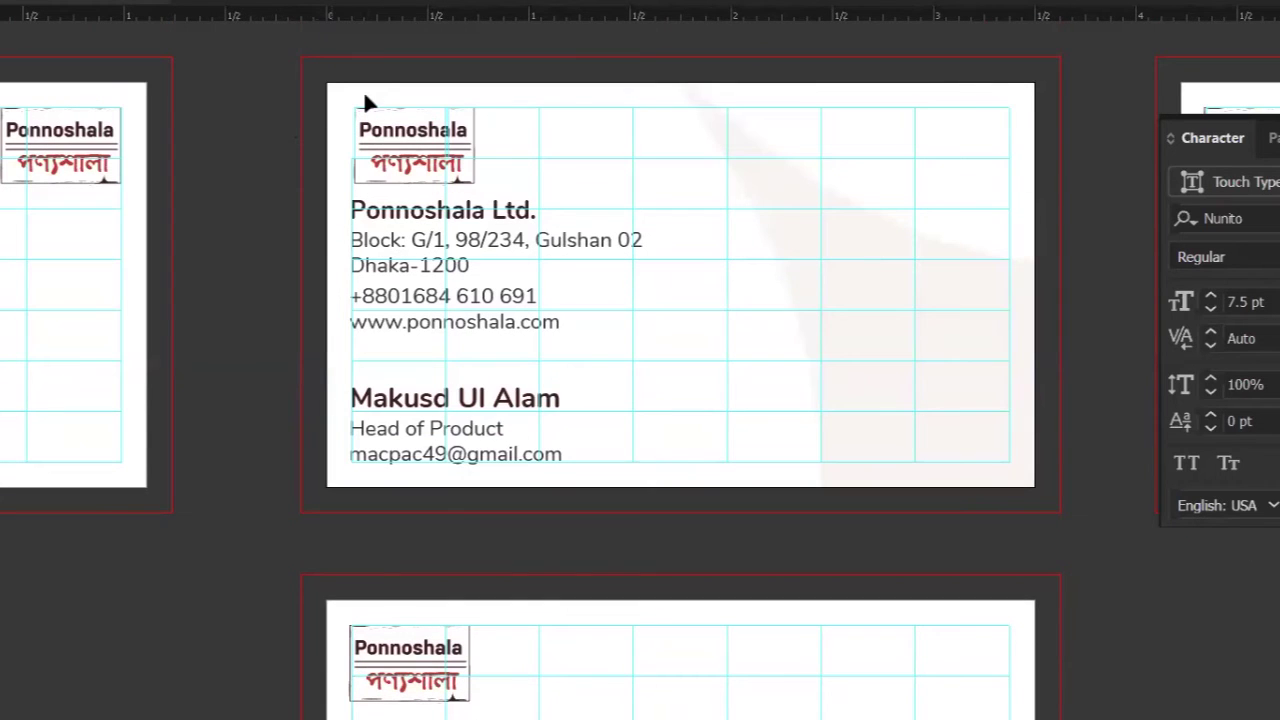
click(373, 92)
drag(963, 349, 900, 357)
key(ctrl+z)
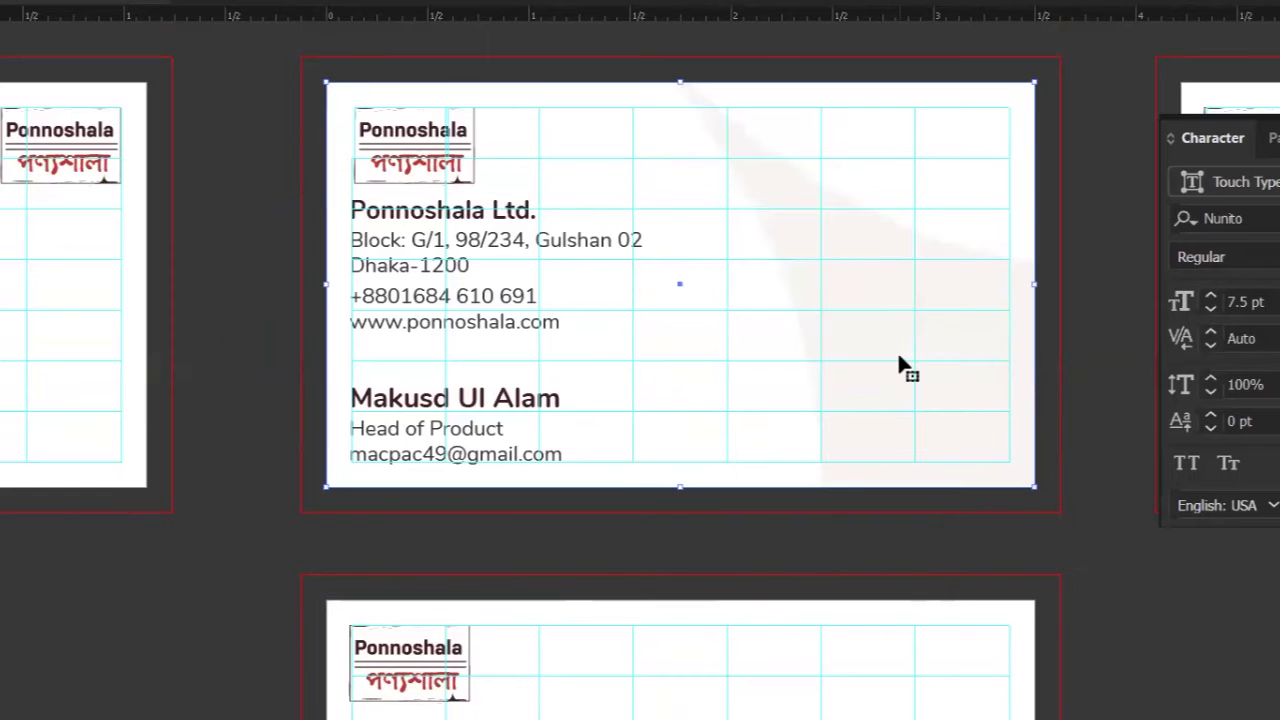
scroll(894, 360, down, 3)
drag(894, 360, 150, 636)
scroll(614, 209, up, 3)
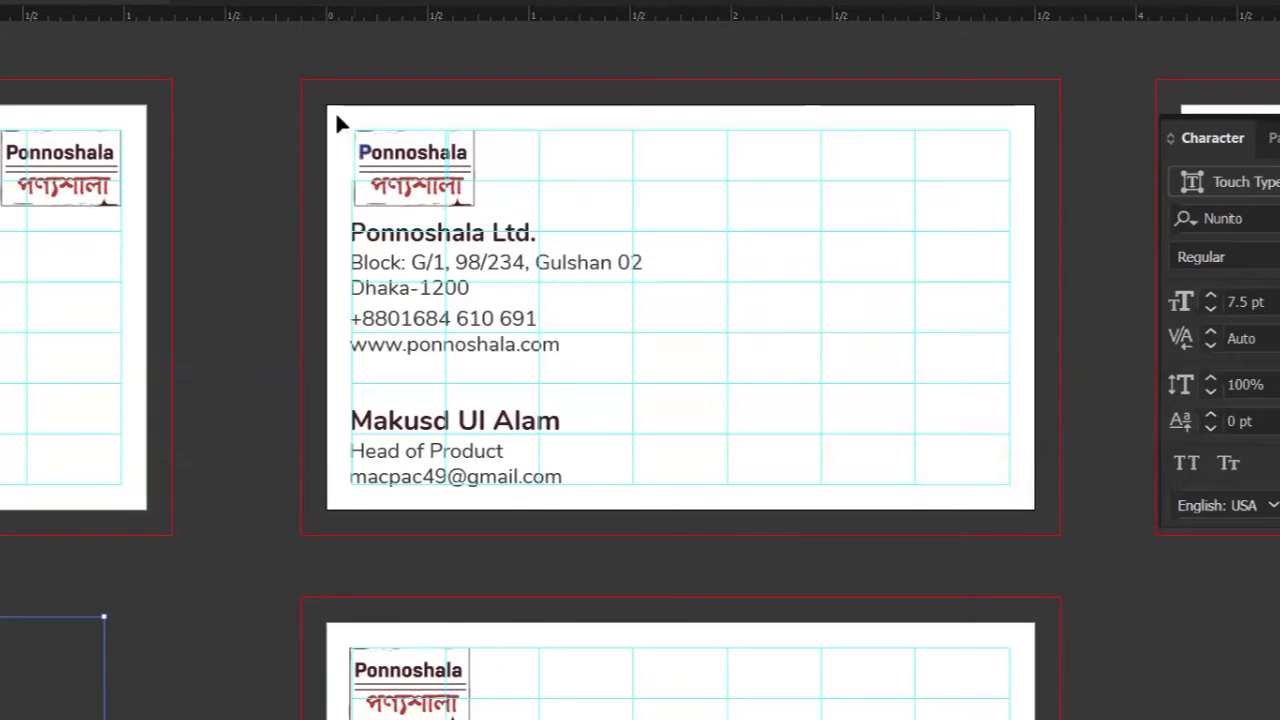
Shift the logo and text about half an inch right and return the pale curve onto the card
click(395, 188)
drag(397, 188, 491, 200)
scroll(491, 200, down, 2)
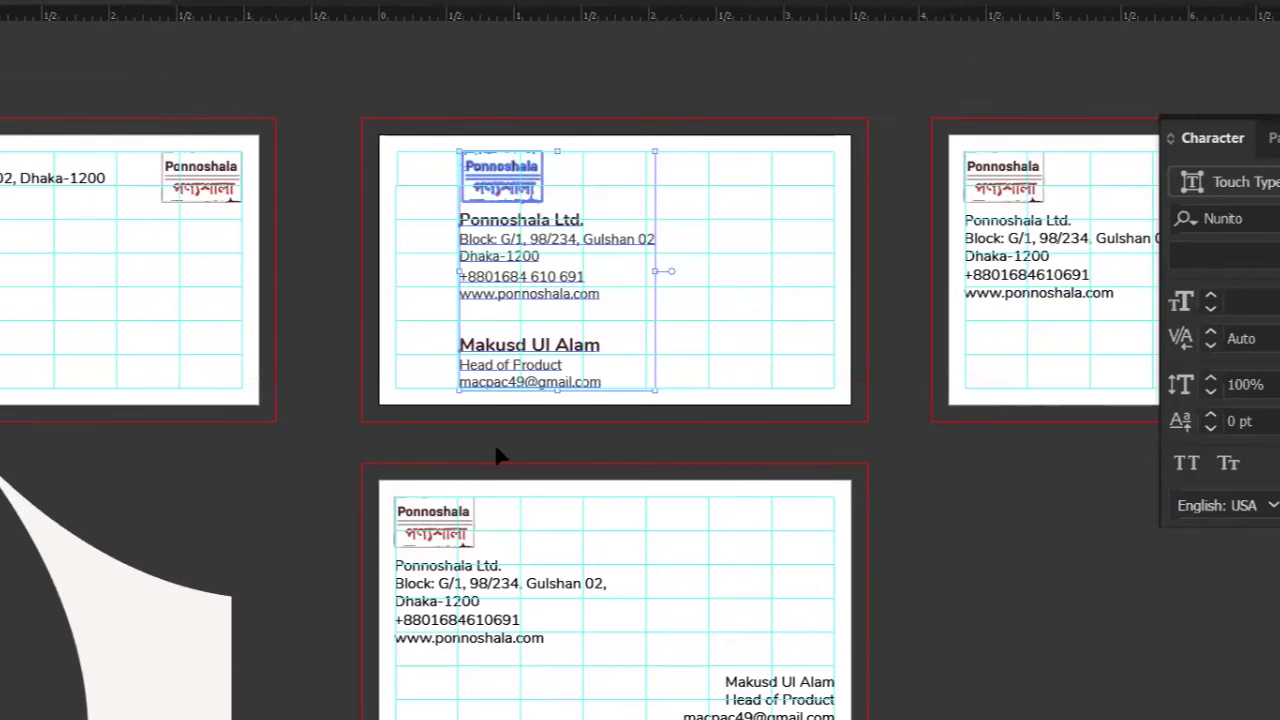
click(494, 443)
drag(760, 300, 815, 347)
click(964, 525)
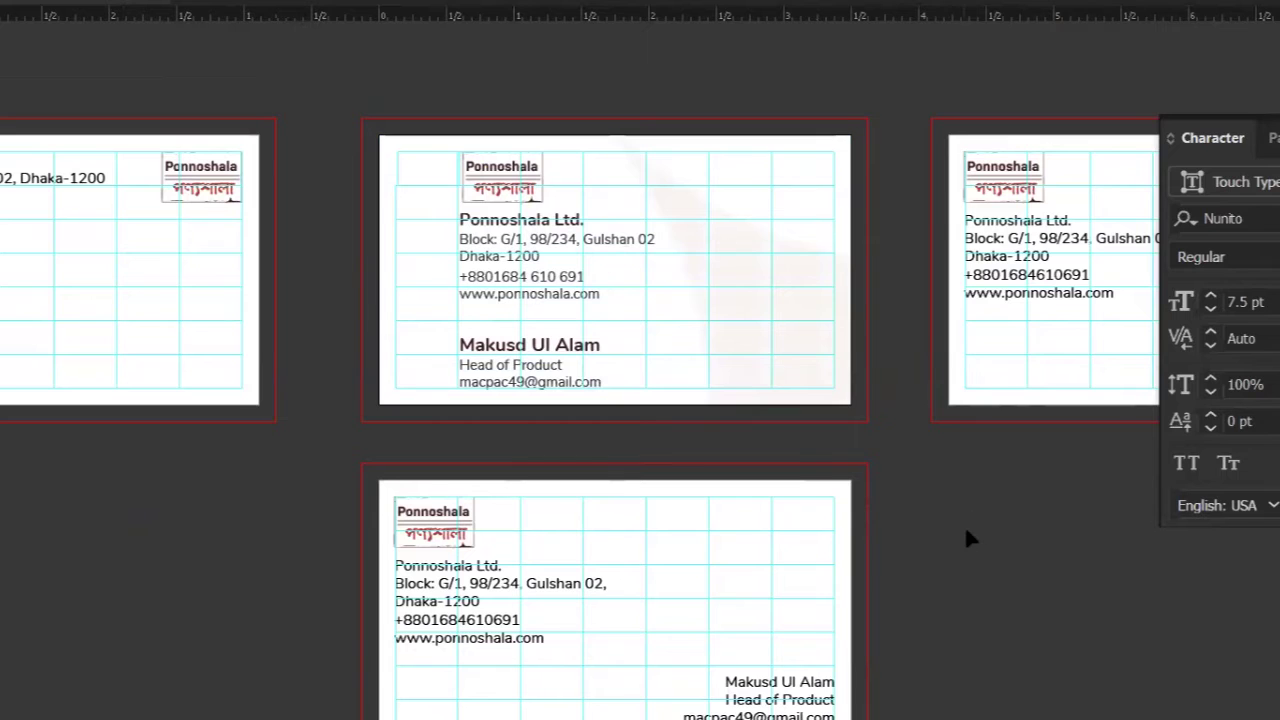
Select the logo and address text, try nudging them left, then undo the move
key(w)
scroll(421, 168, up, 3)
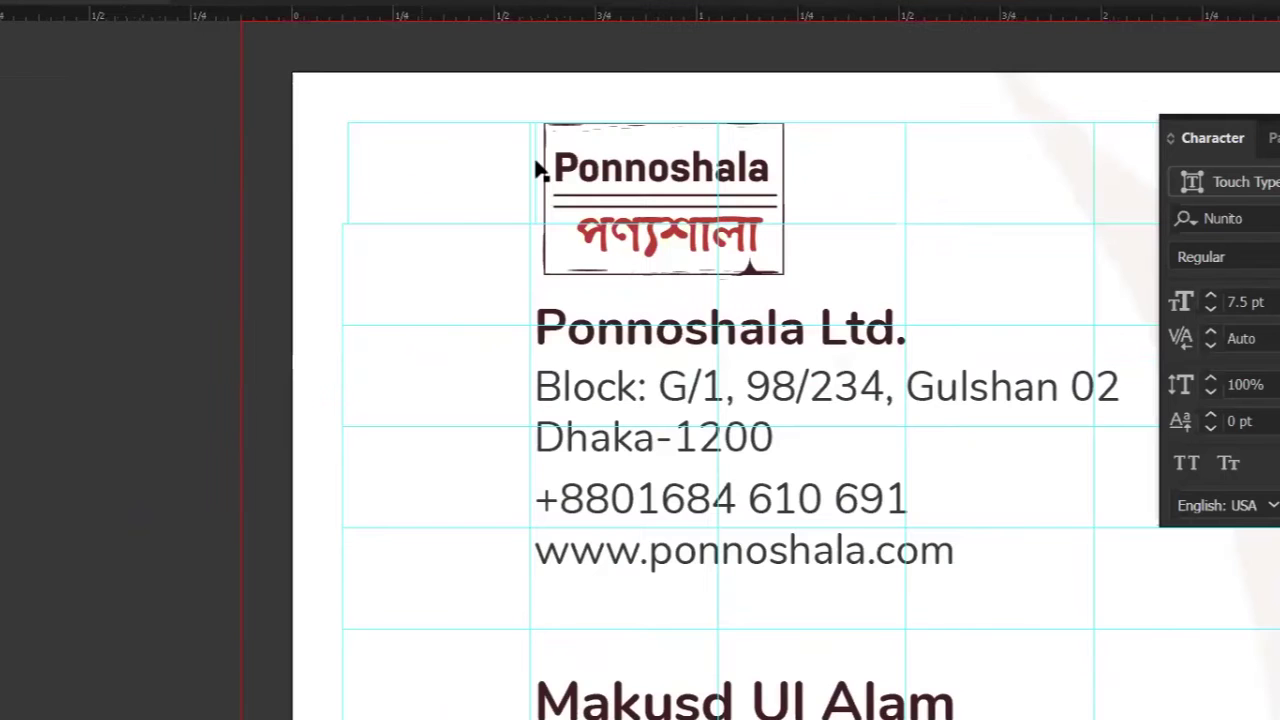
scroll(514, 150, down, 3)
click(820, 208)
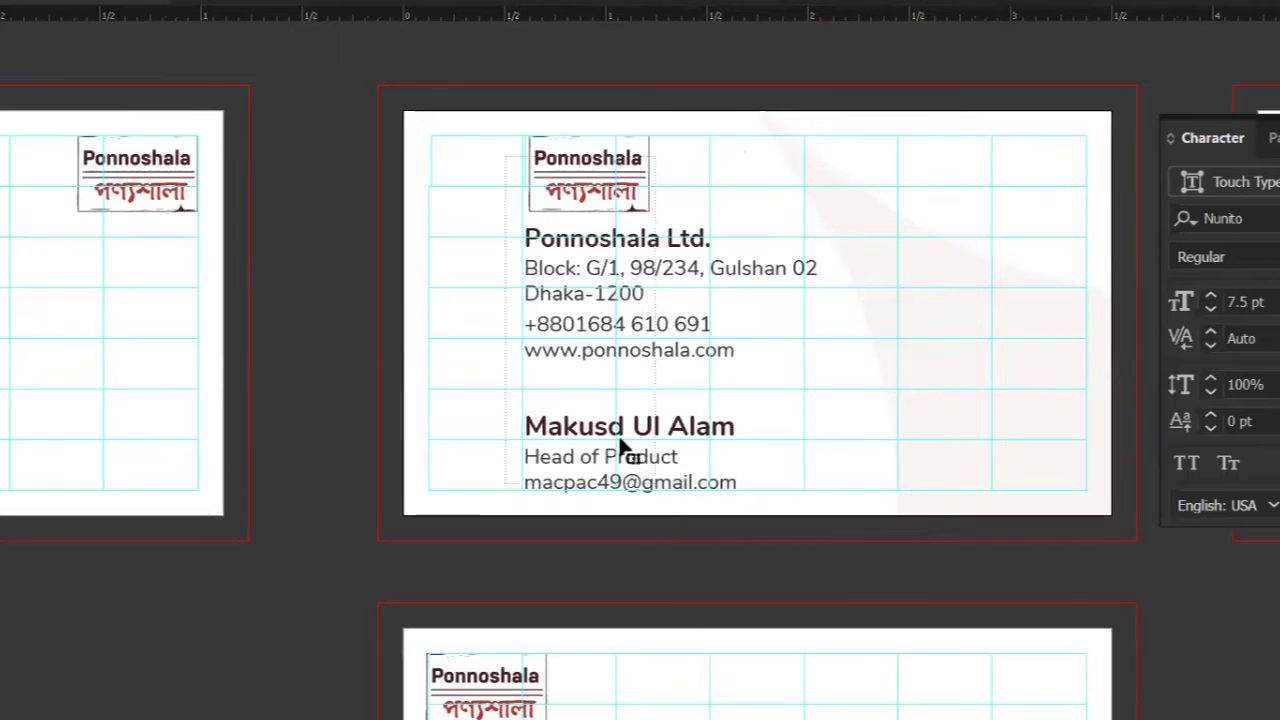
click(567, 199)
drag(474, 143, 622, 356)
drag(578, 192, 531, 194)
key(ctrl+z)
Move the logo-and-text group about 0.21 in left to the card margin and preview it
click(476, 180)
scroll(531, 194, down, 2)
click(805, 158)
key(w)
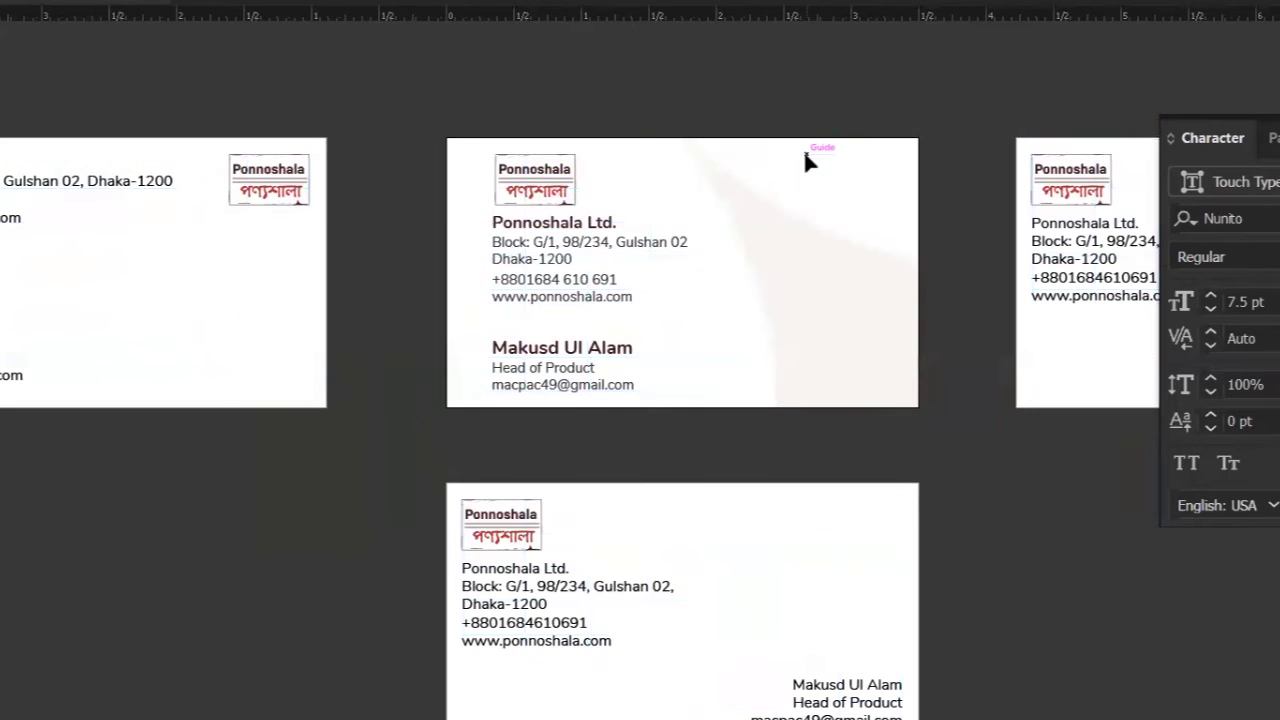
key(w)
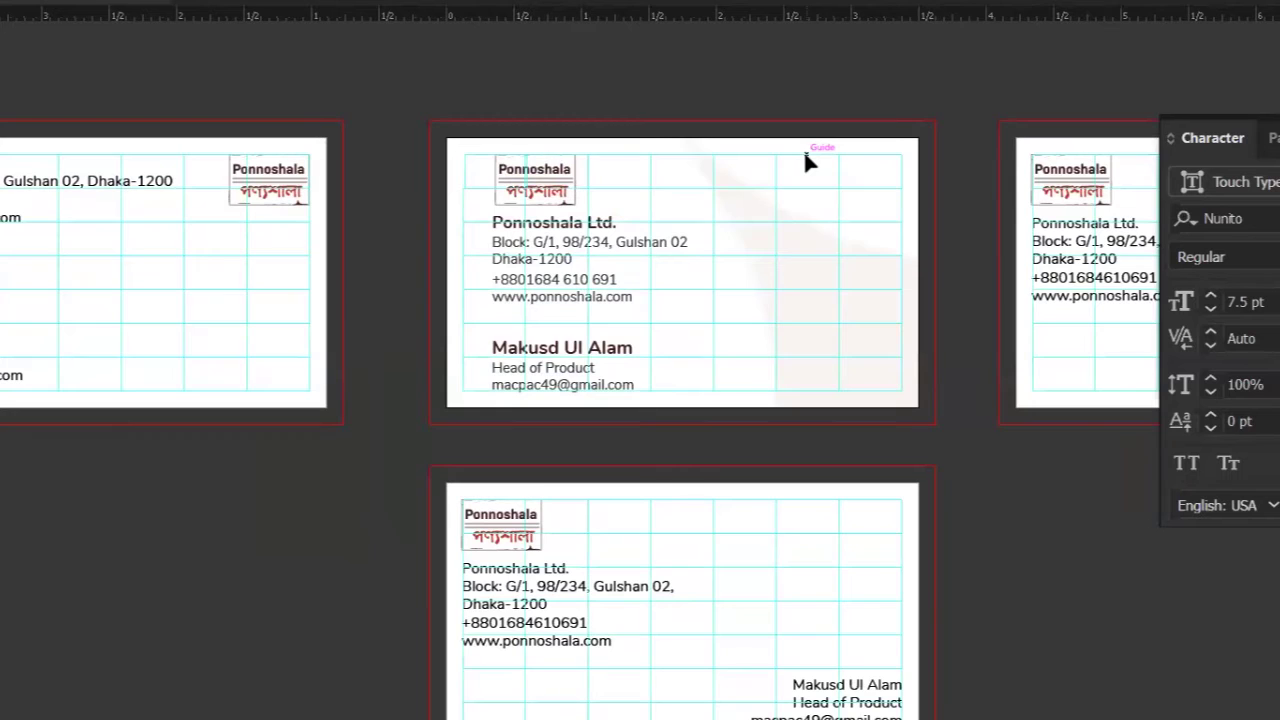
scroll(530, 198, up, 2)
drag(513, 200, 455, 200)
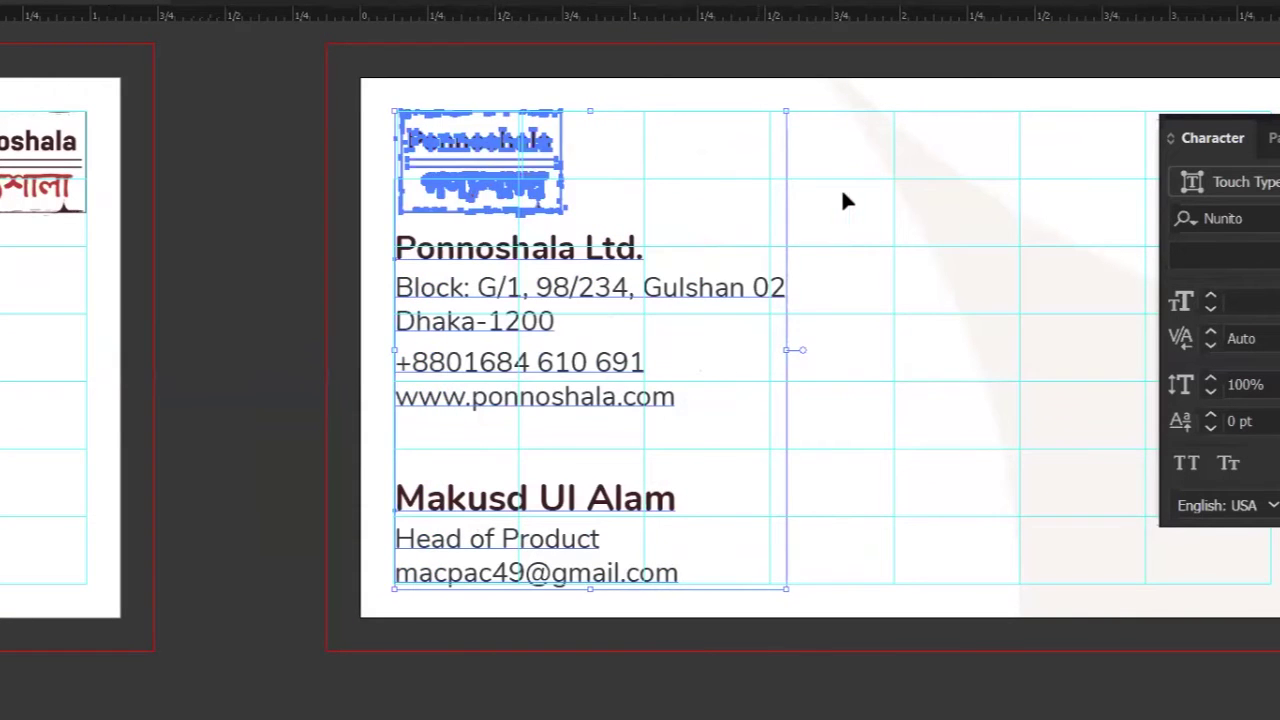
click(861, 228)
key(w)
scroll(810, 287, down, 2)
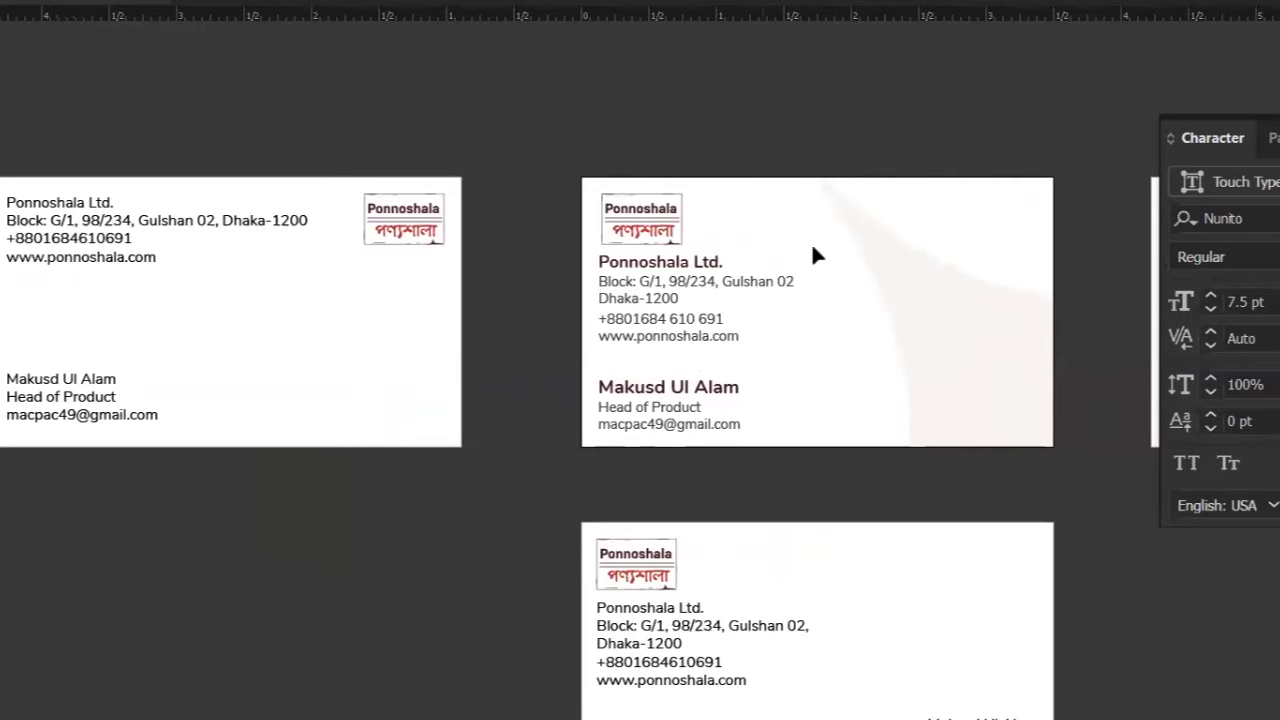
Release the pale curve's clipping mask, delete the old clipping rectangle, and reposition the curve
key(w)
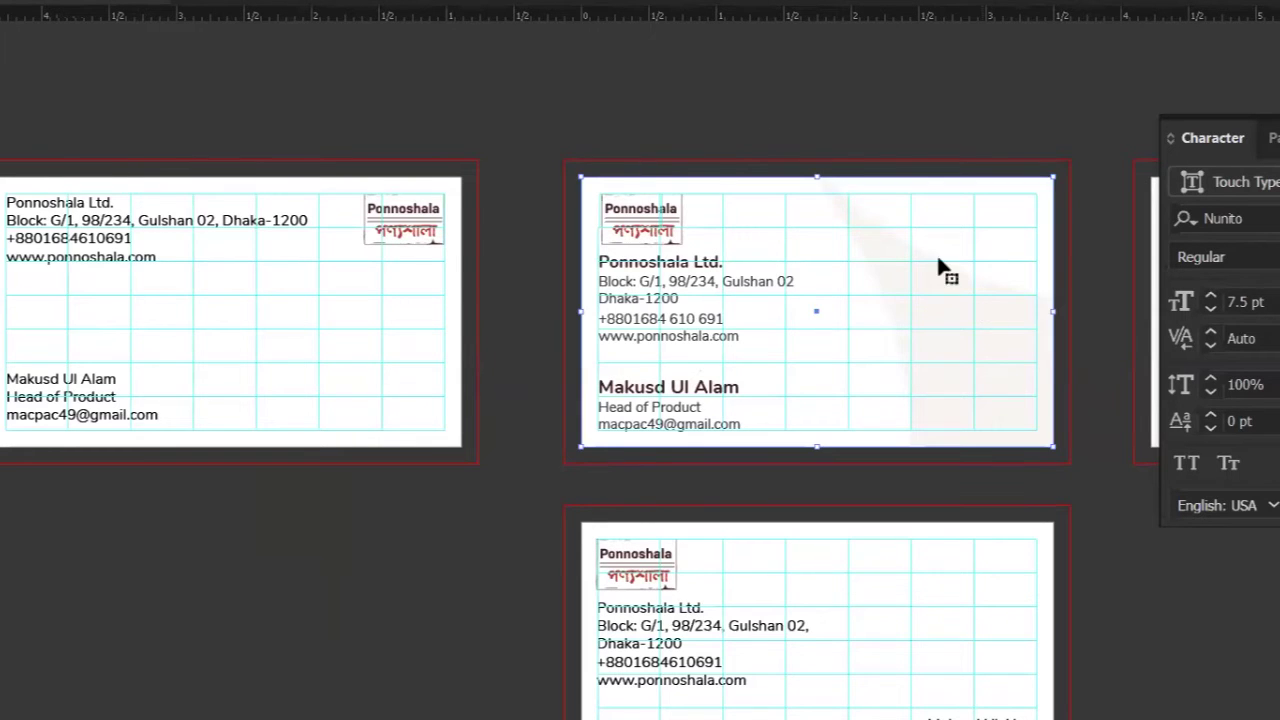
right_click(977, 342)
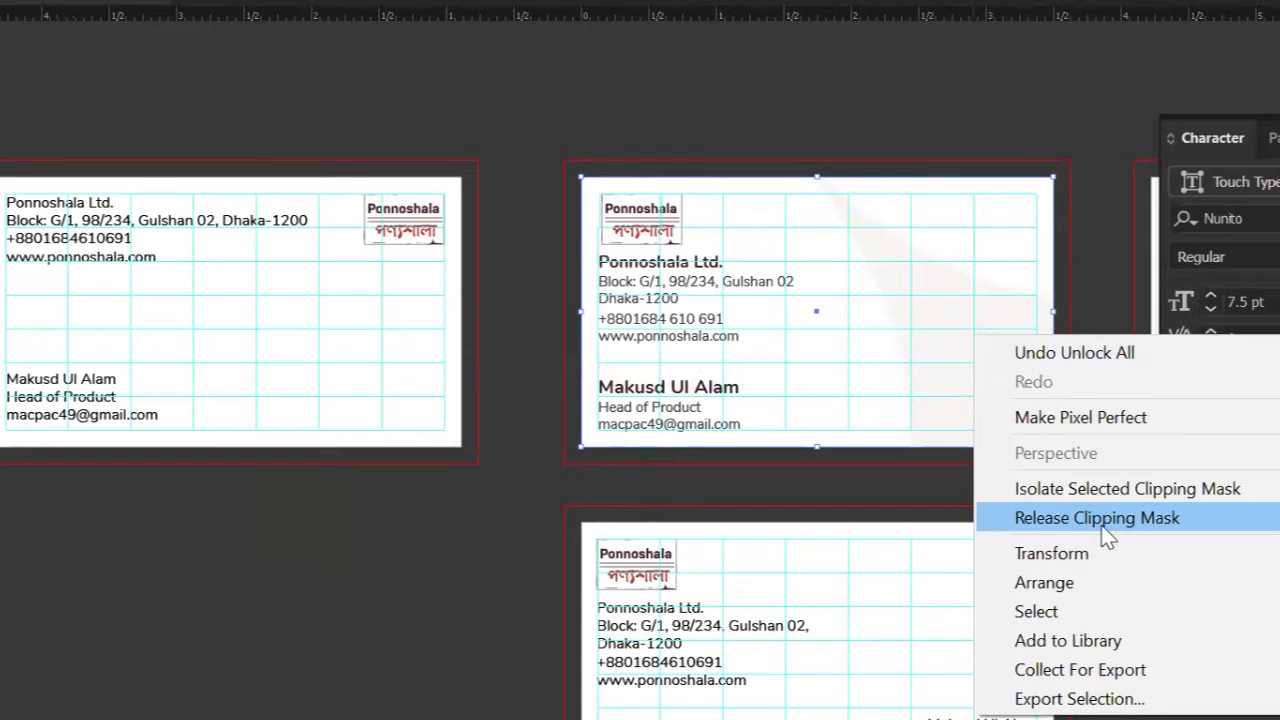
click(1102, 520)
click(1235, 700)
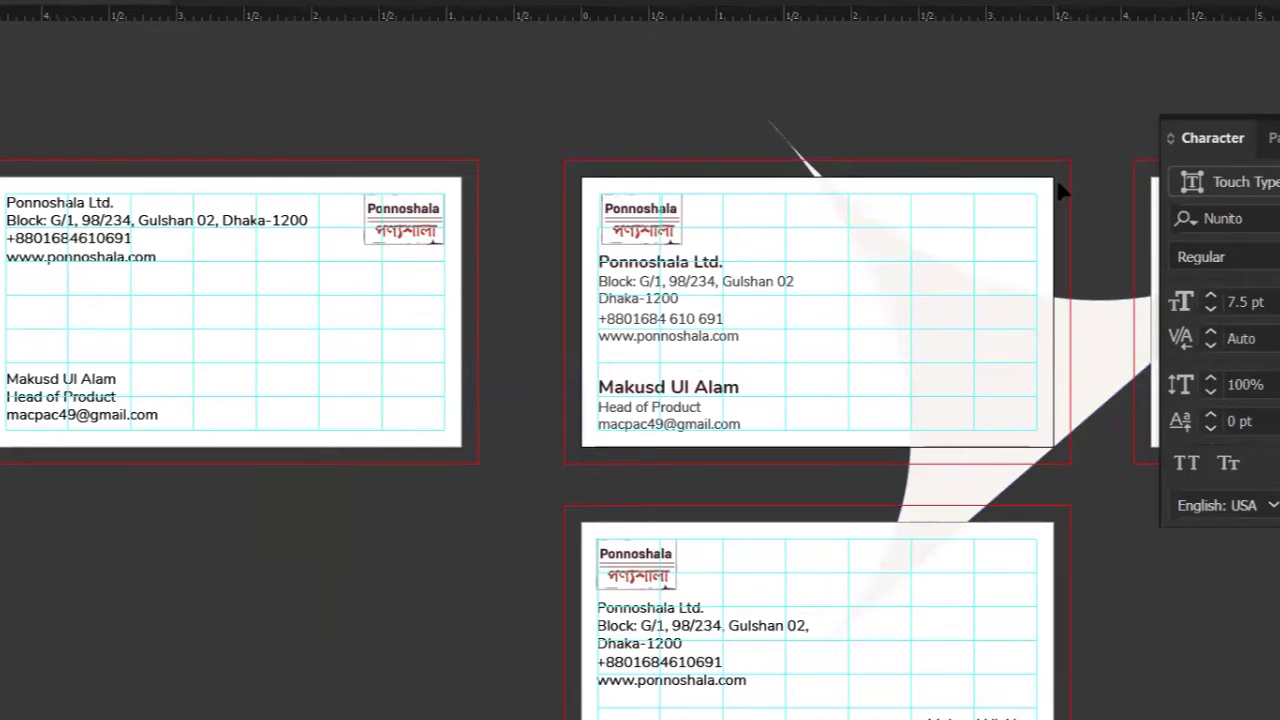
click(1054, 182)
key(ctrl+shift+a)
drag(884, 457, 1201, 583)
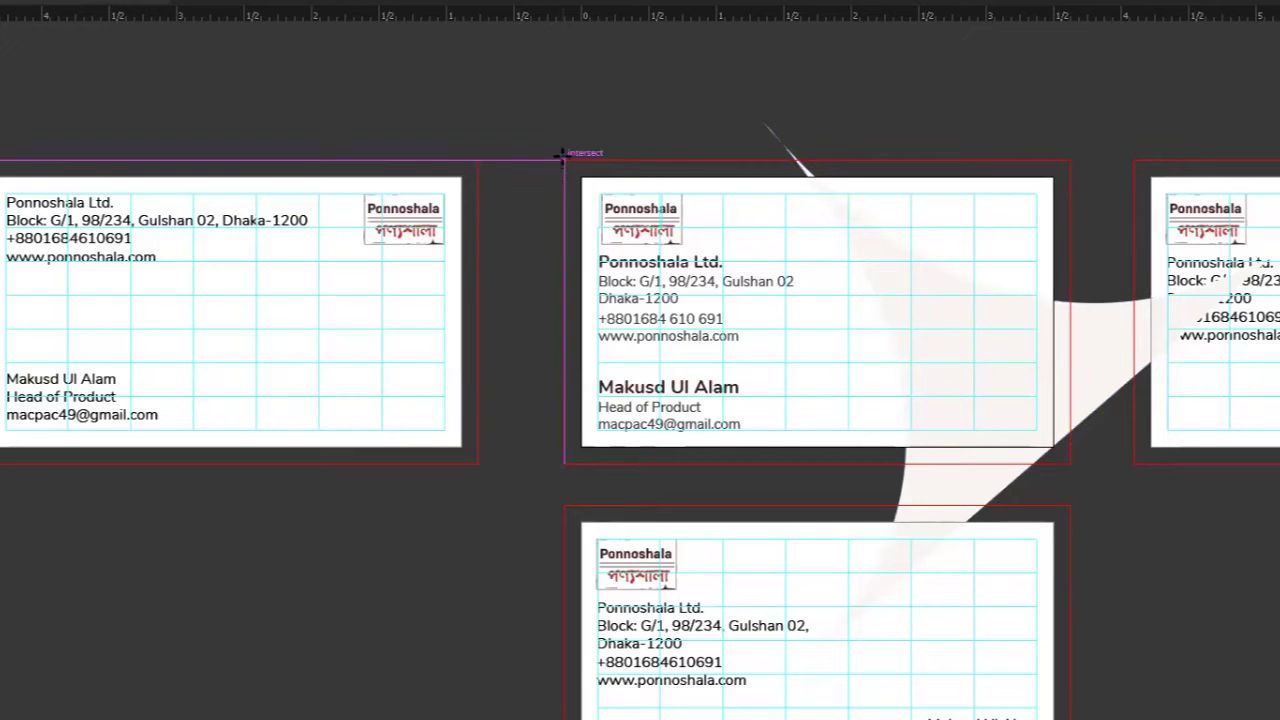
Draw a 3.72 × 2.25 in rectangle over the card and bleed, and clip the pale curve to it
drag(564, 156, 909, 371)
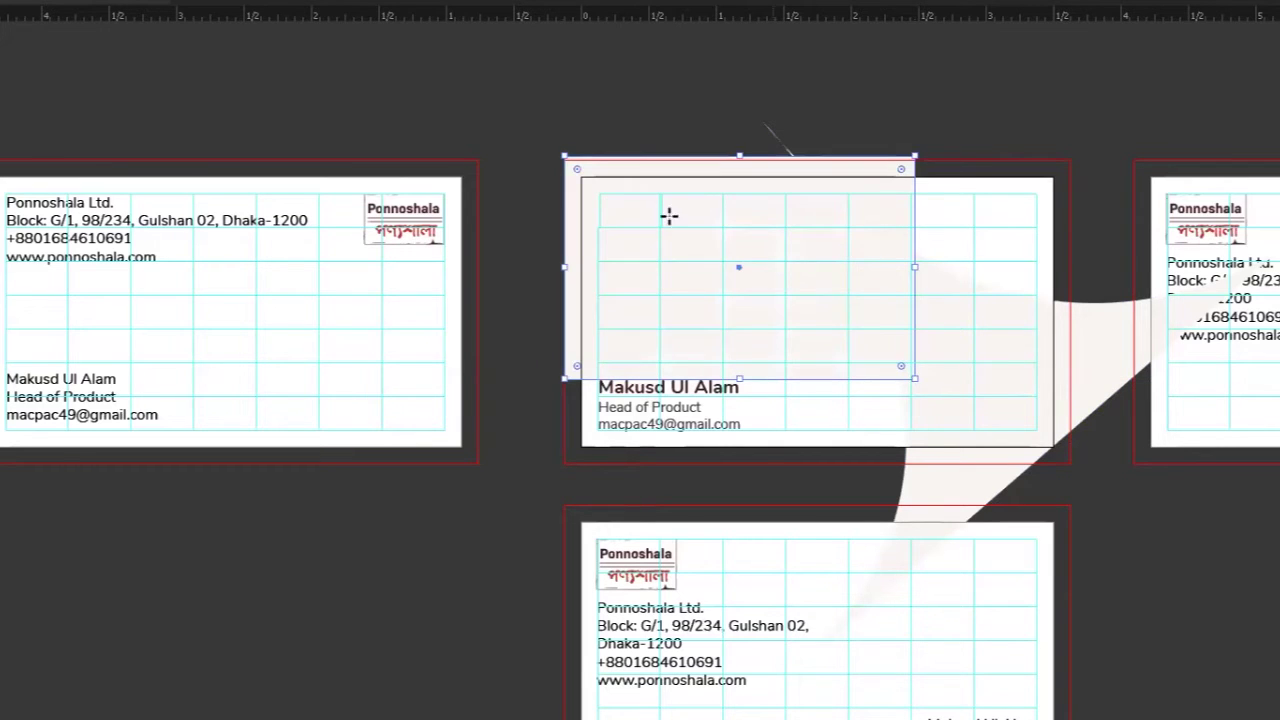
key(ctrl+z)
drag(564, 156, 1070, 462)
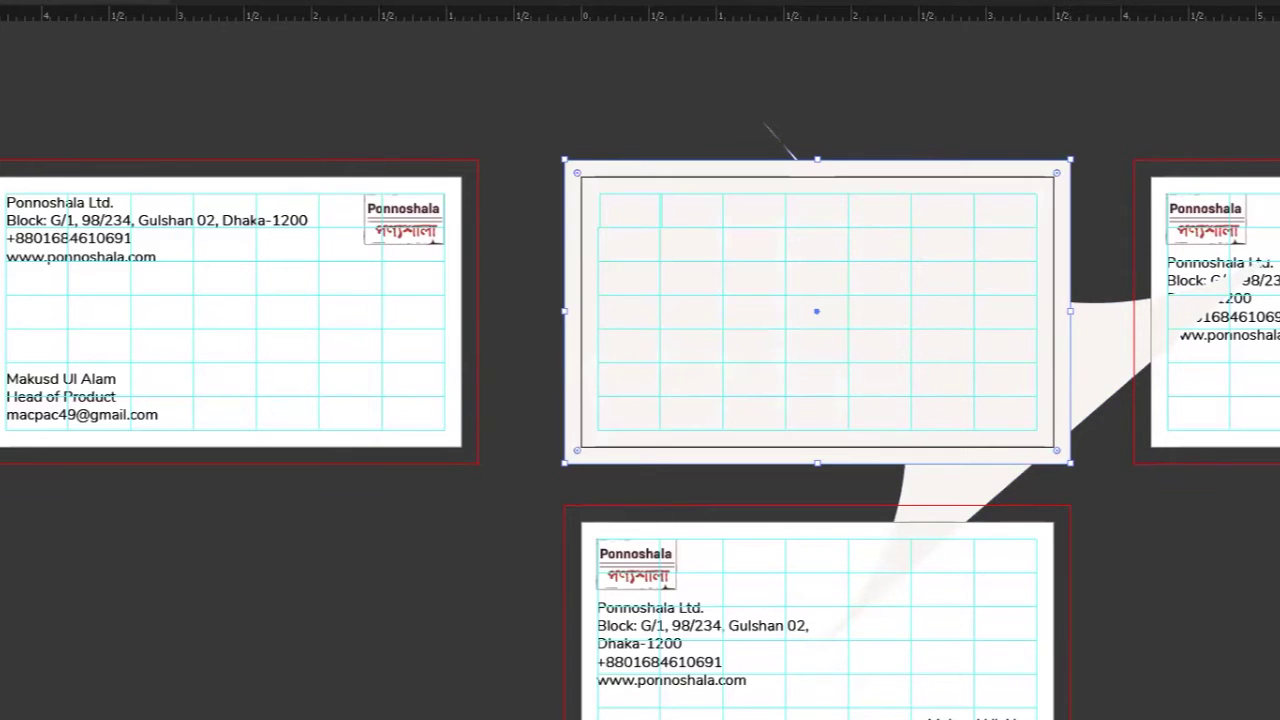
click(1112, 340)
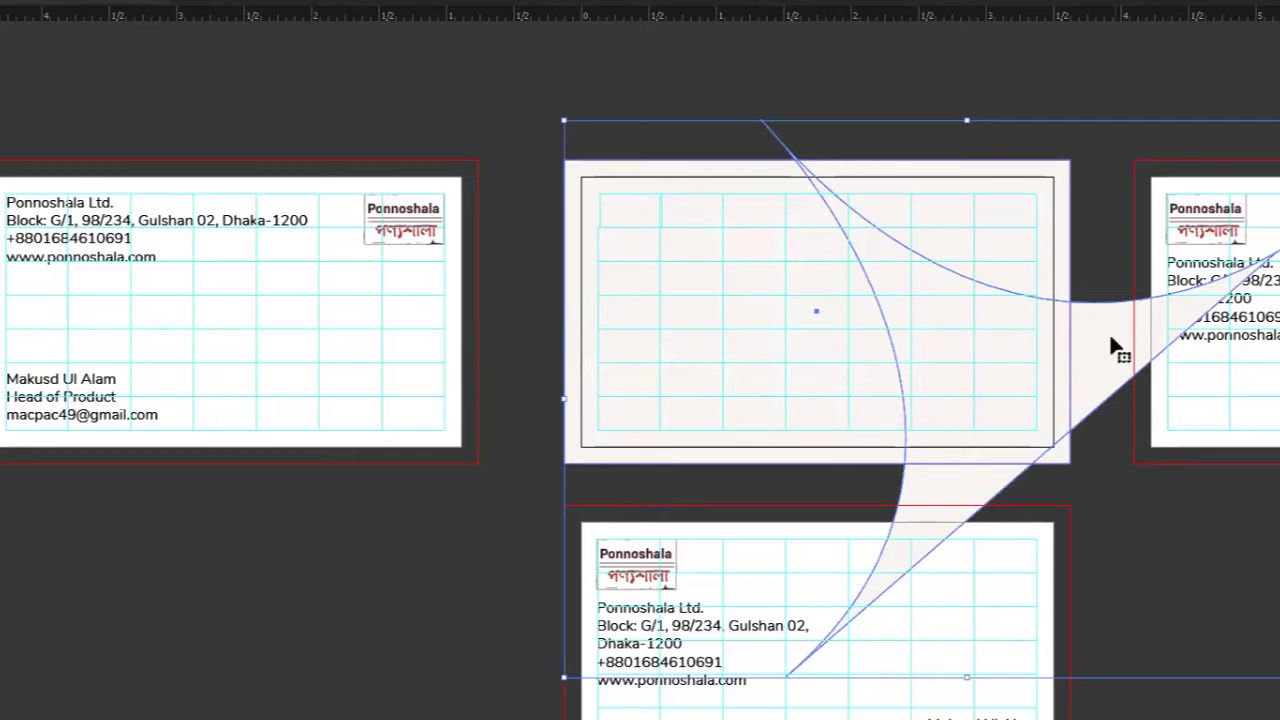
right_click(1110, 340)
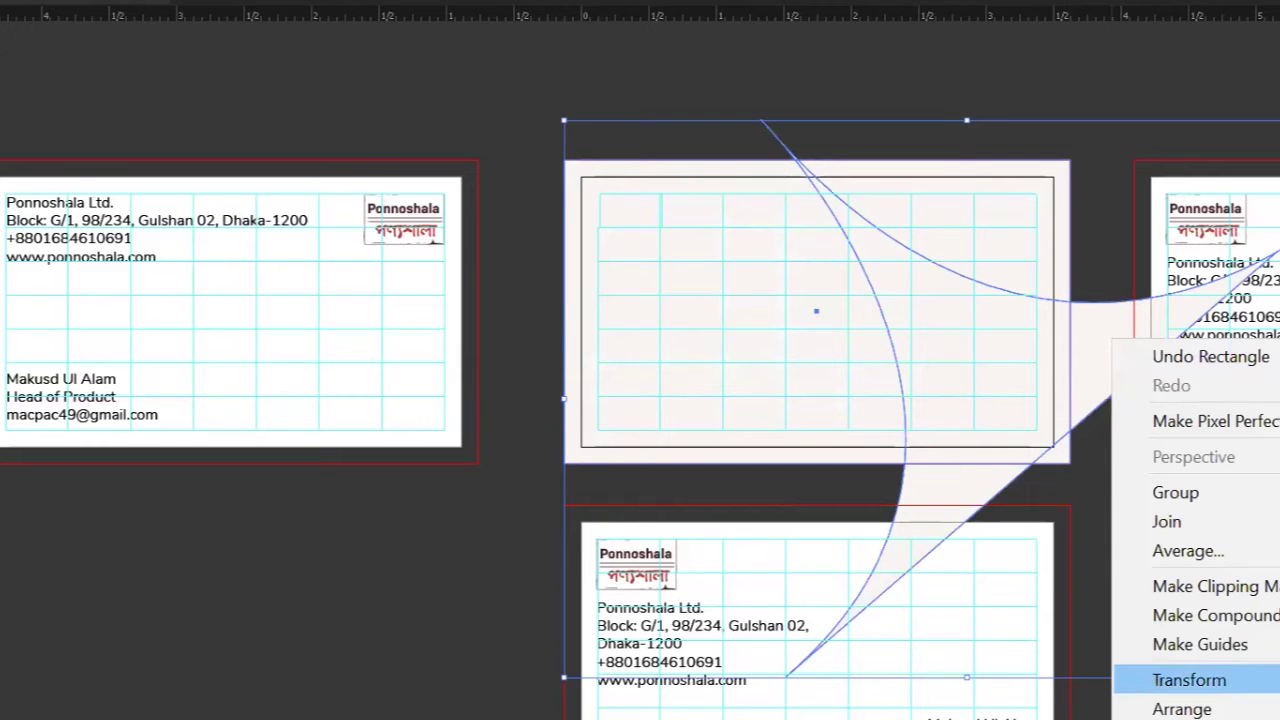
click(1270, 586)
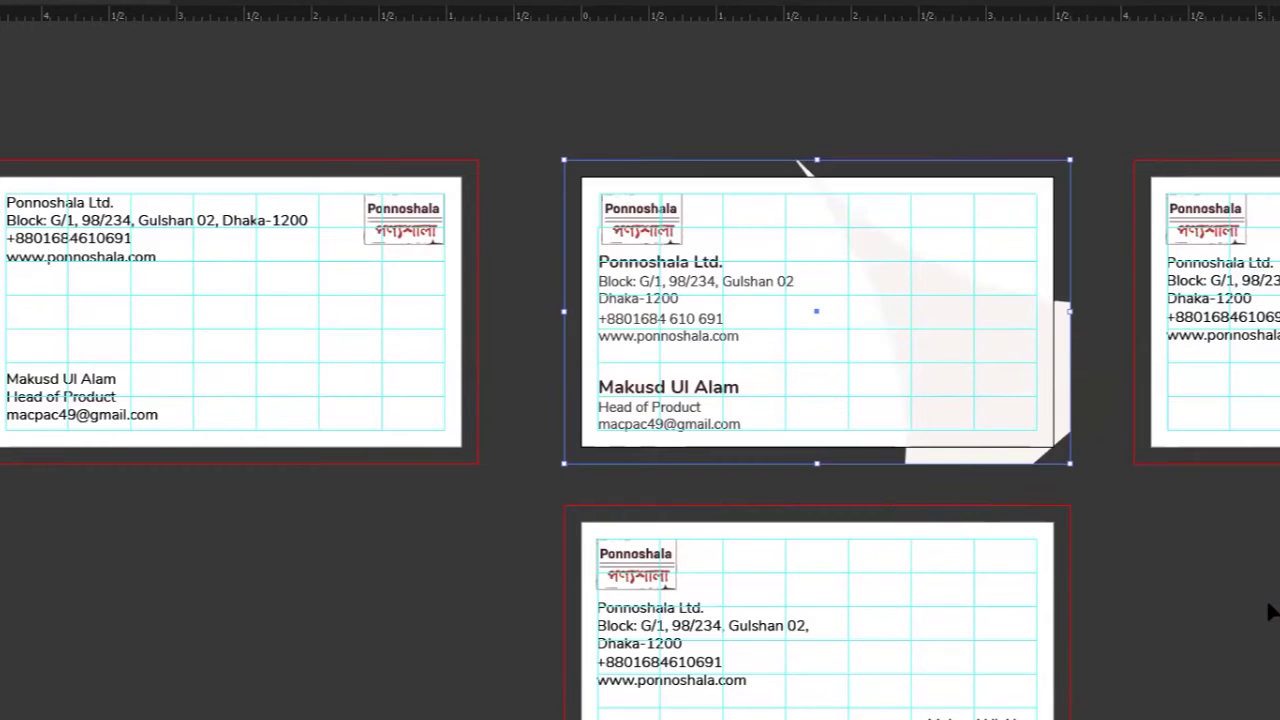
Preview the finished card without guides, then restore the guides and zoom in
key(ctrl+semicolon)
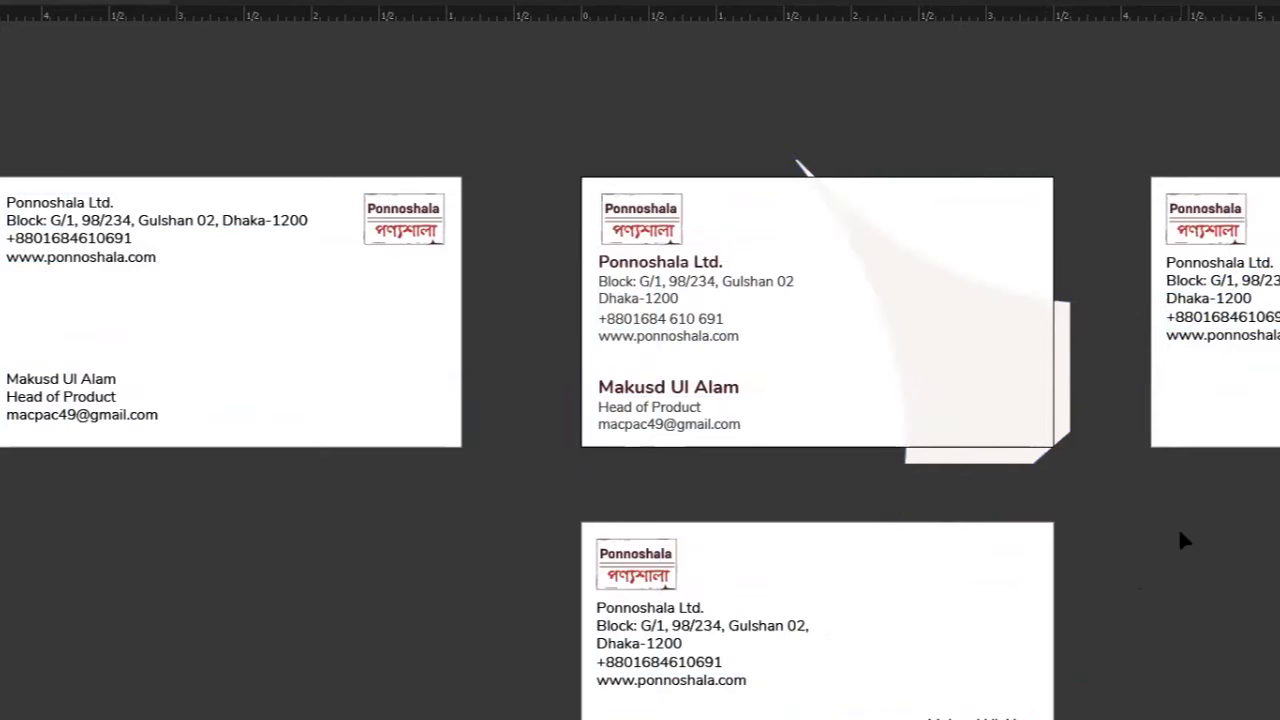
key(ctrl+semicolon)
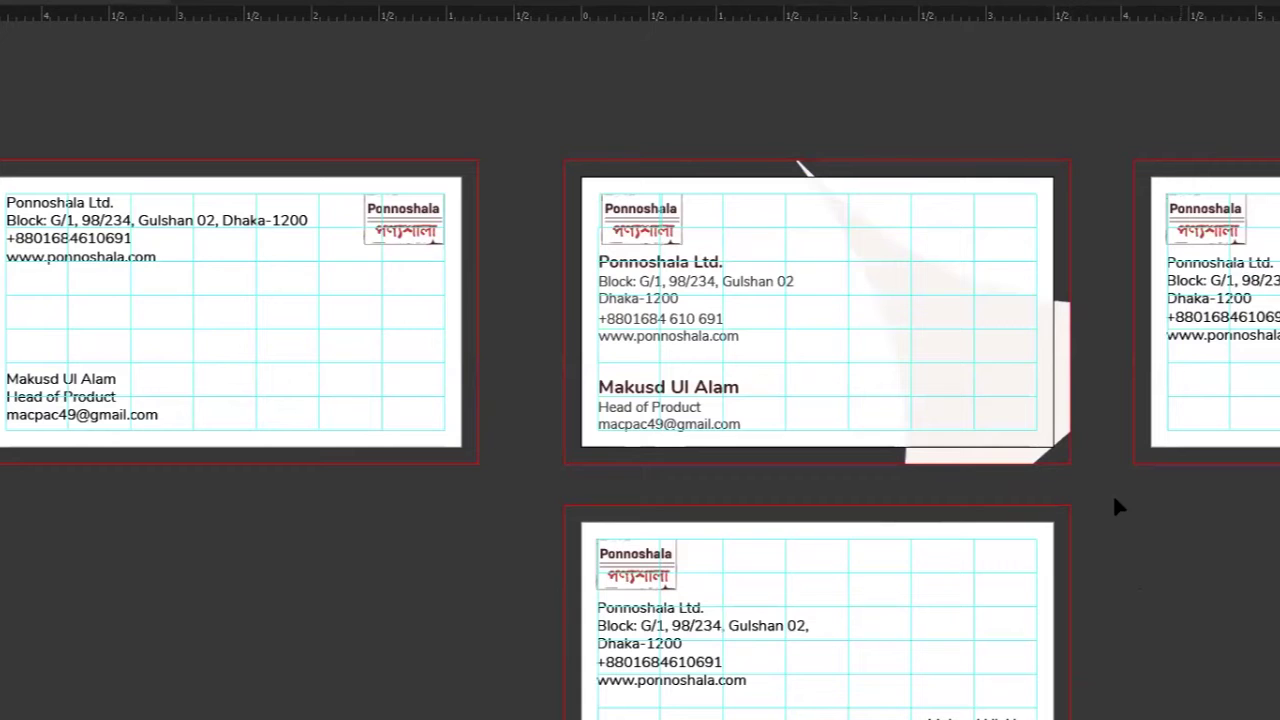
scroll(533, 368, up, 3)
scroll(666, 400, up, 5)
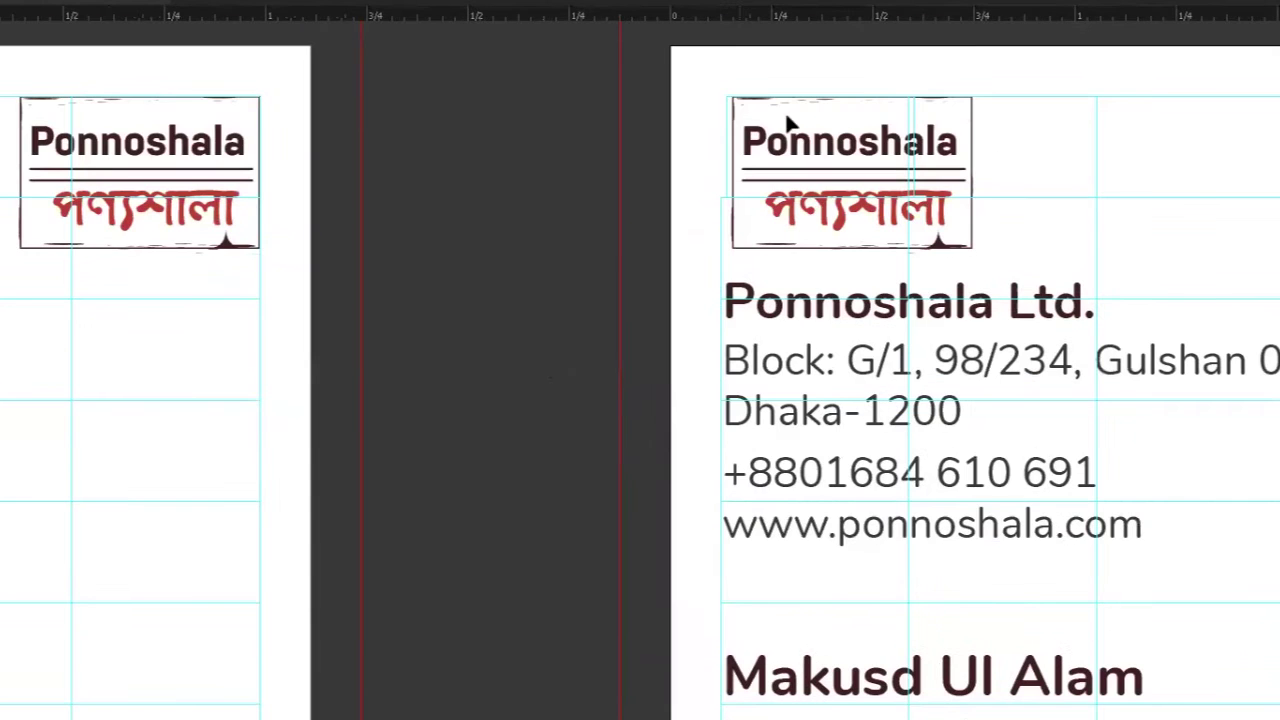
scroll(787, 145, up, 2)
Zoom into the logo's top-left corner, select its points with Direct Selection, and open the View menu
click(789, 183)
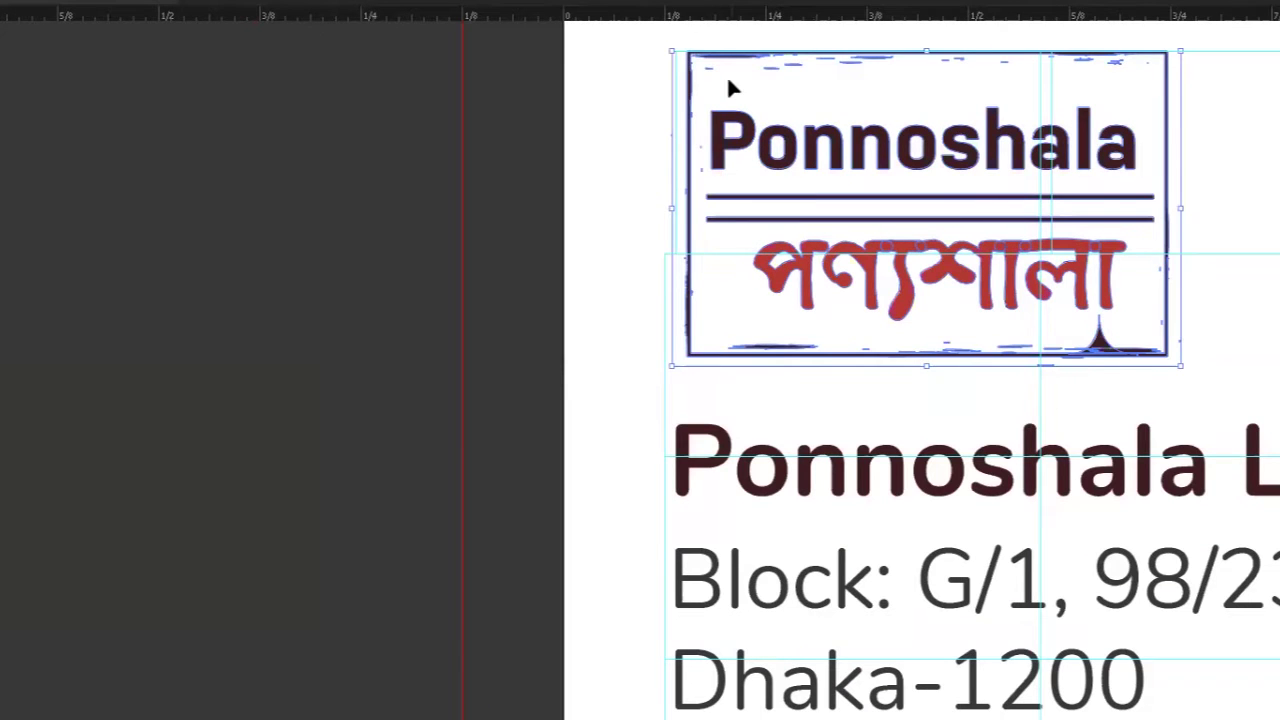
scroll(725, 80, up, 1)
scroll(717, 86, up, 3)
scroll(660, 163, up, 2)
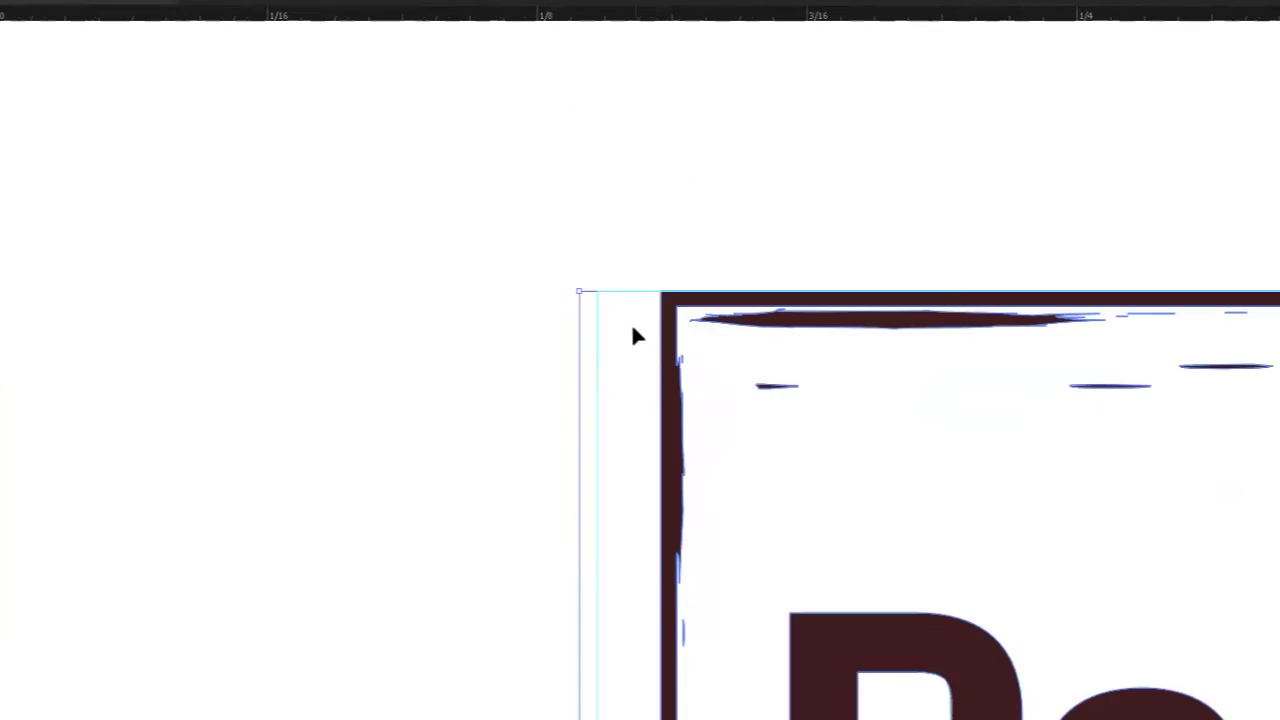
scroll(634, 334, up, 3)
key(a)
click(255, 0)
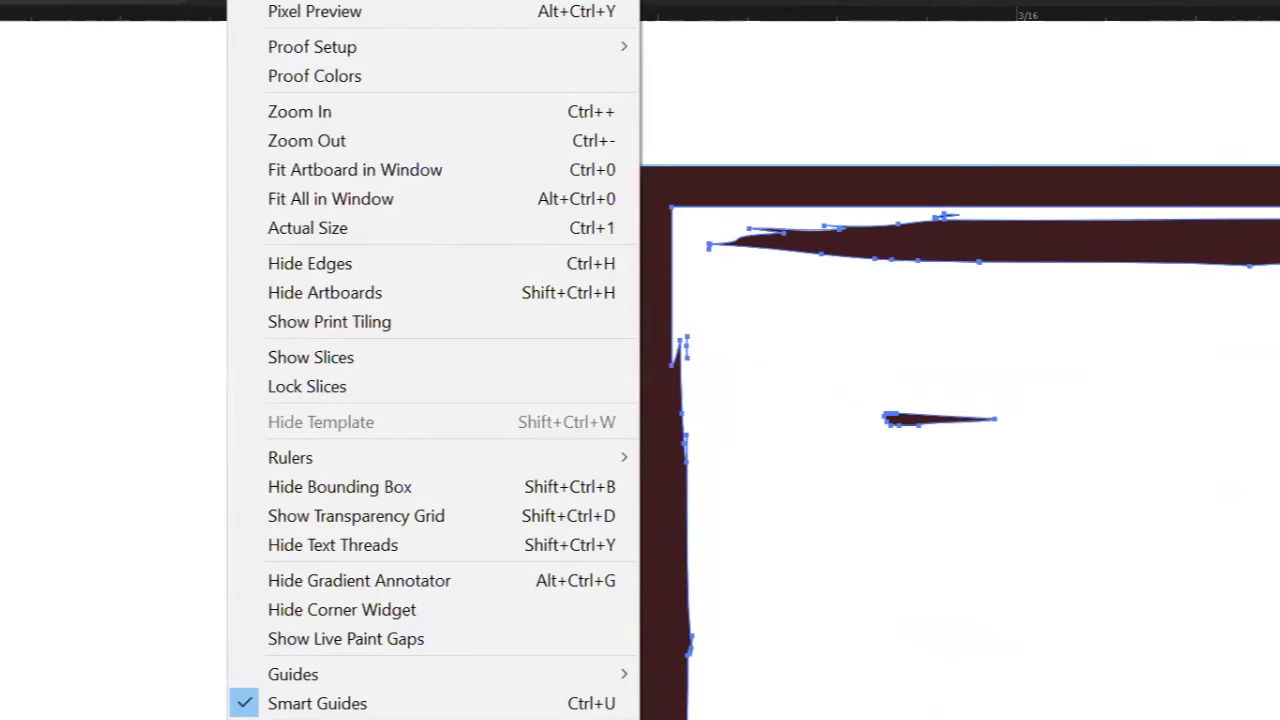
Move the stamp frame left until its left stroke sits on the card's left margin
click(700, 185)
mouse_move(666, 187)
mouse_down()
mouse_move(583, 186)
mouse_move(750, 190)
mouse_move(591, 190)
mouse_up()
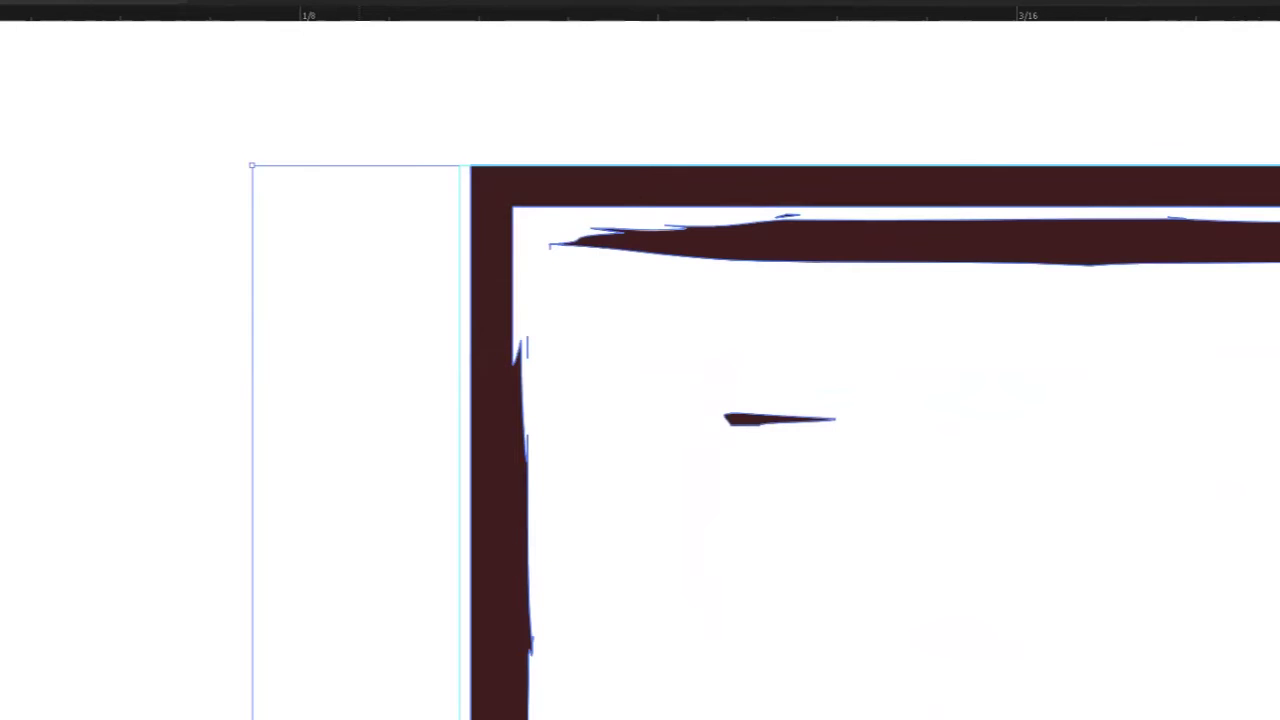
key(alt+v)
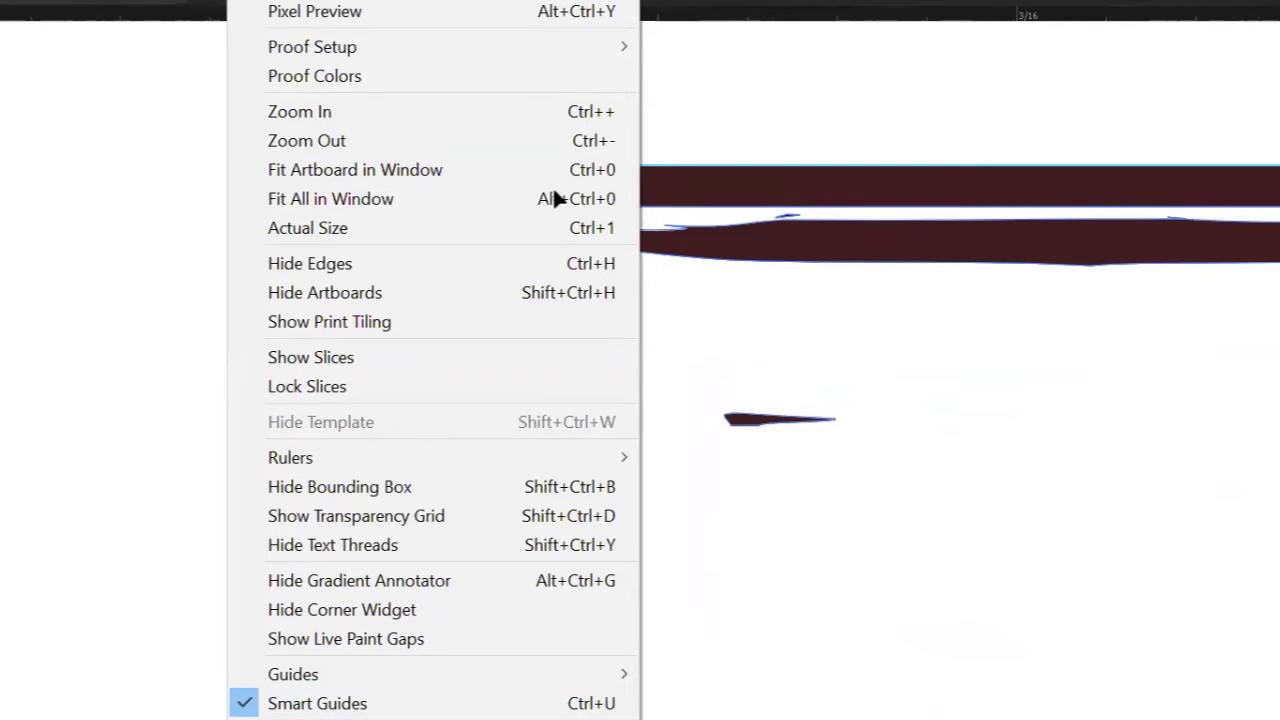
key(Escape)
drag(520, 200, 485, 204)
Drag the Ponnoshala heading left so its P lines up with the margin guide
scroll(515, 120, down, 3)
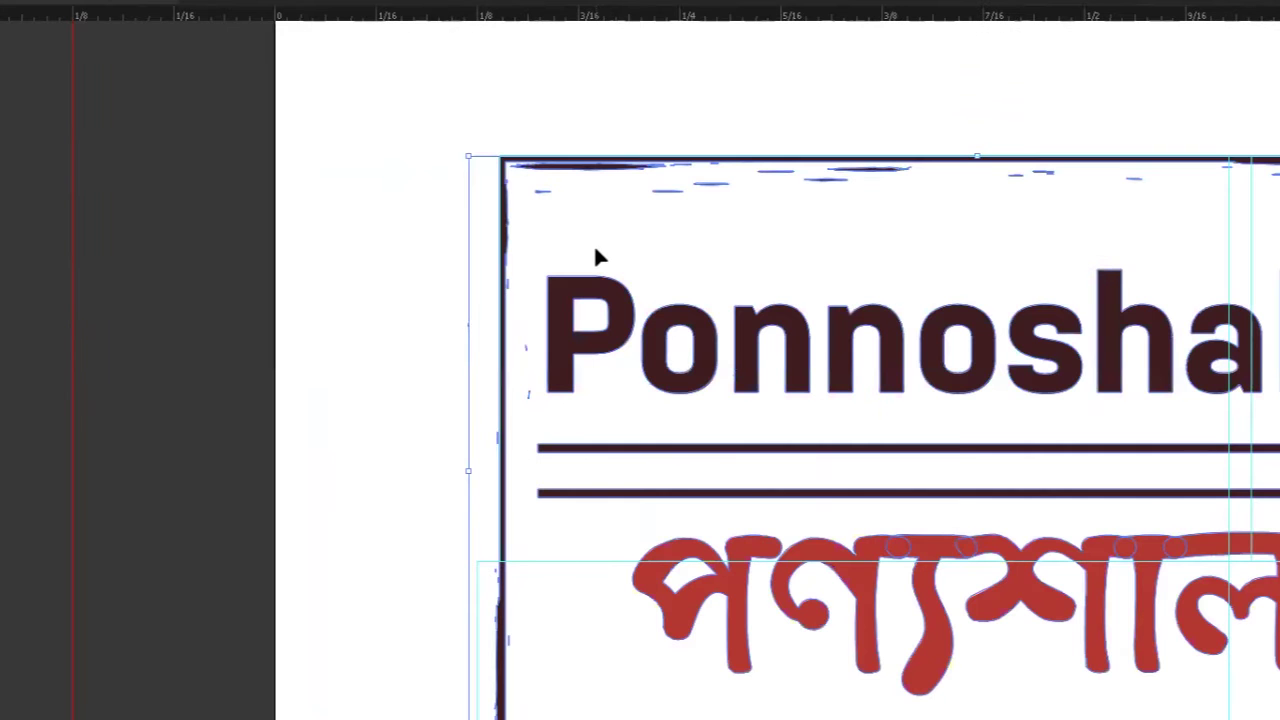
scroll(594, 400, down, 5)
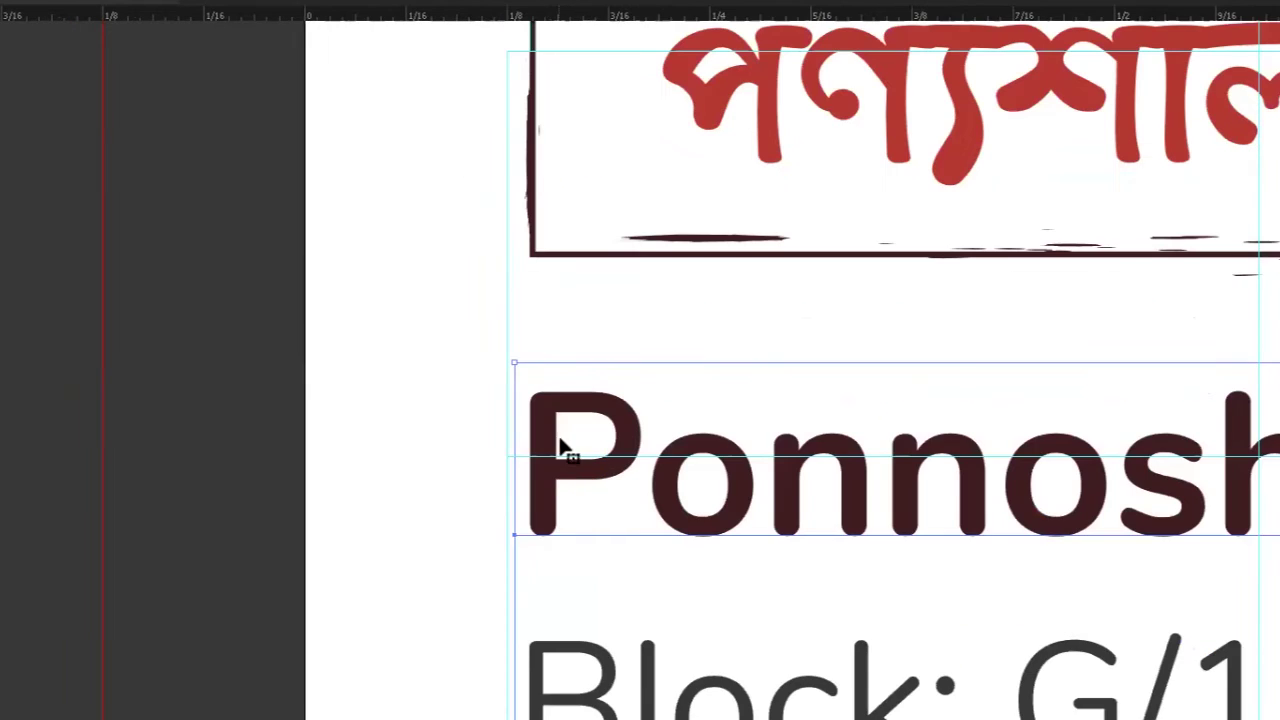
scroll(600, 470, up, 2)
scroll(646, 506, up, 3)
scroll(700, 511, down, 5)
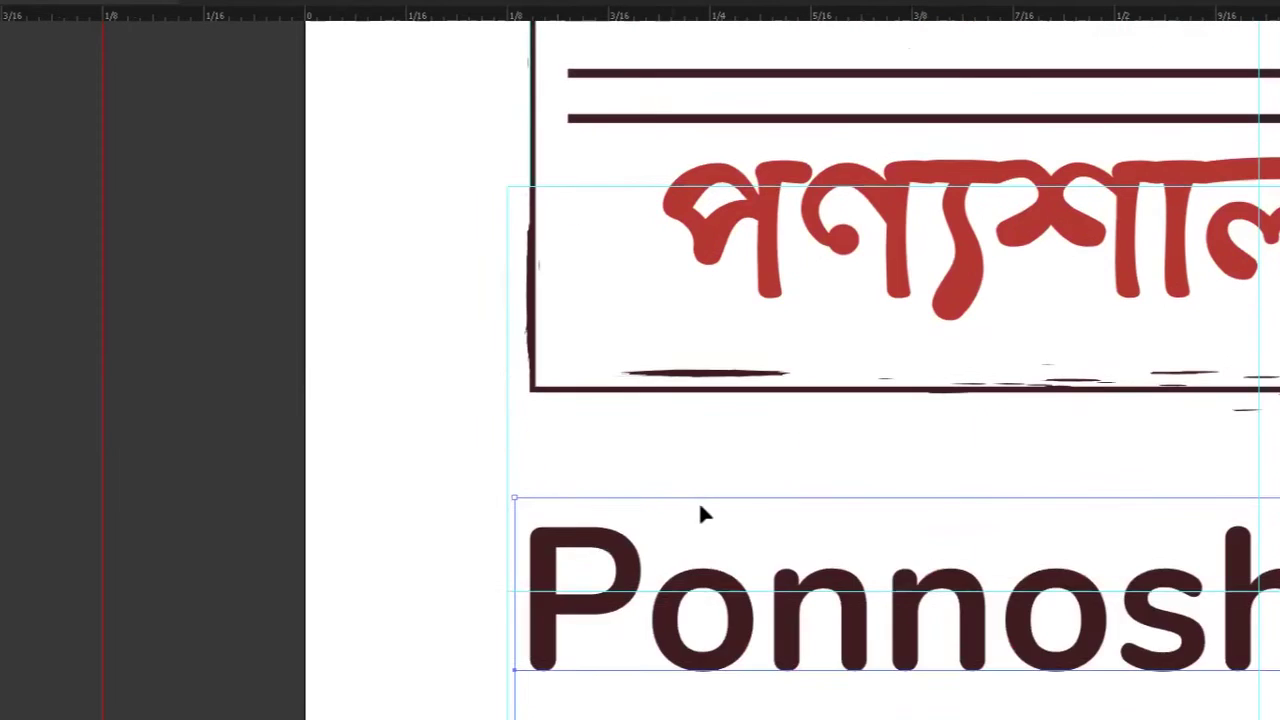
drag(541, 440, 429, 403)
scroll(500, 460, up, 3)
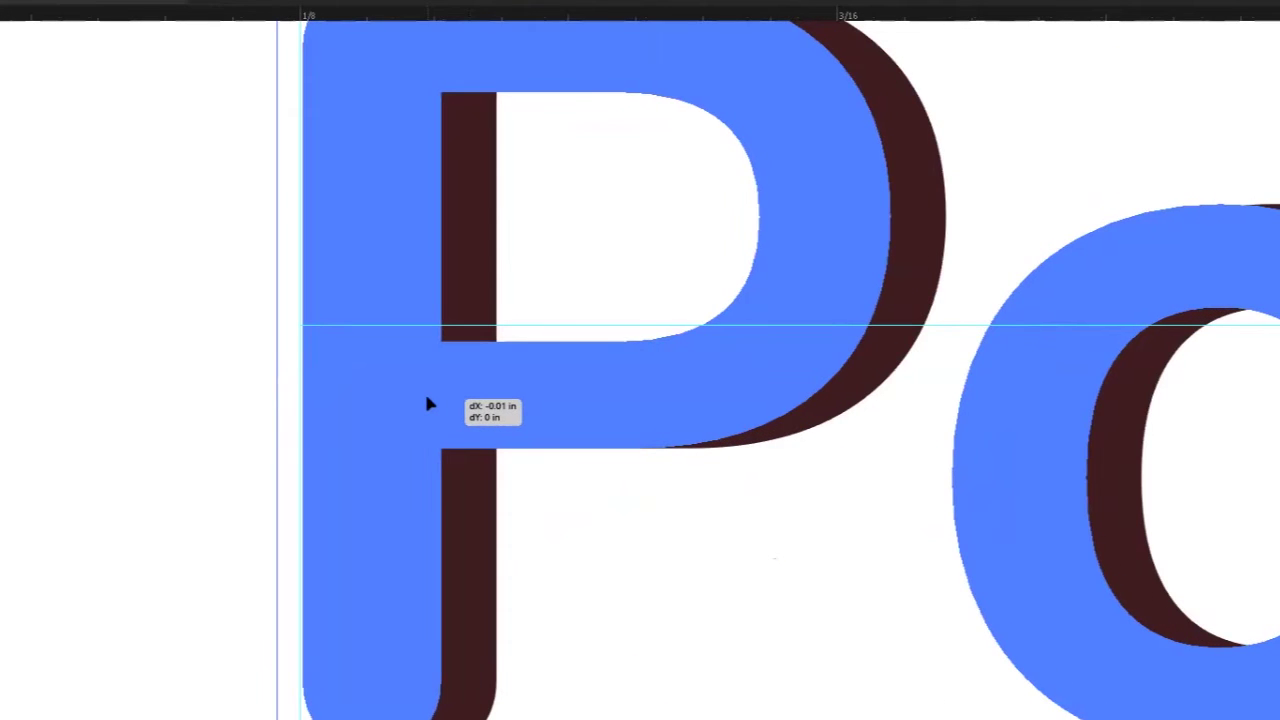
drag(538, 303, 540, 305)
Kern the phone number and web address lines with Alt+Right so both meet the margin
scroll(563, 414, down, 5)
scroll(503, 594, up, 5)
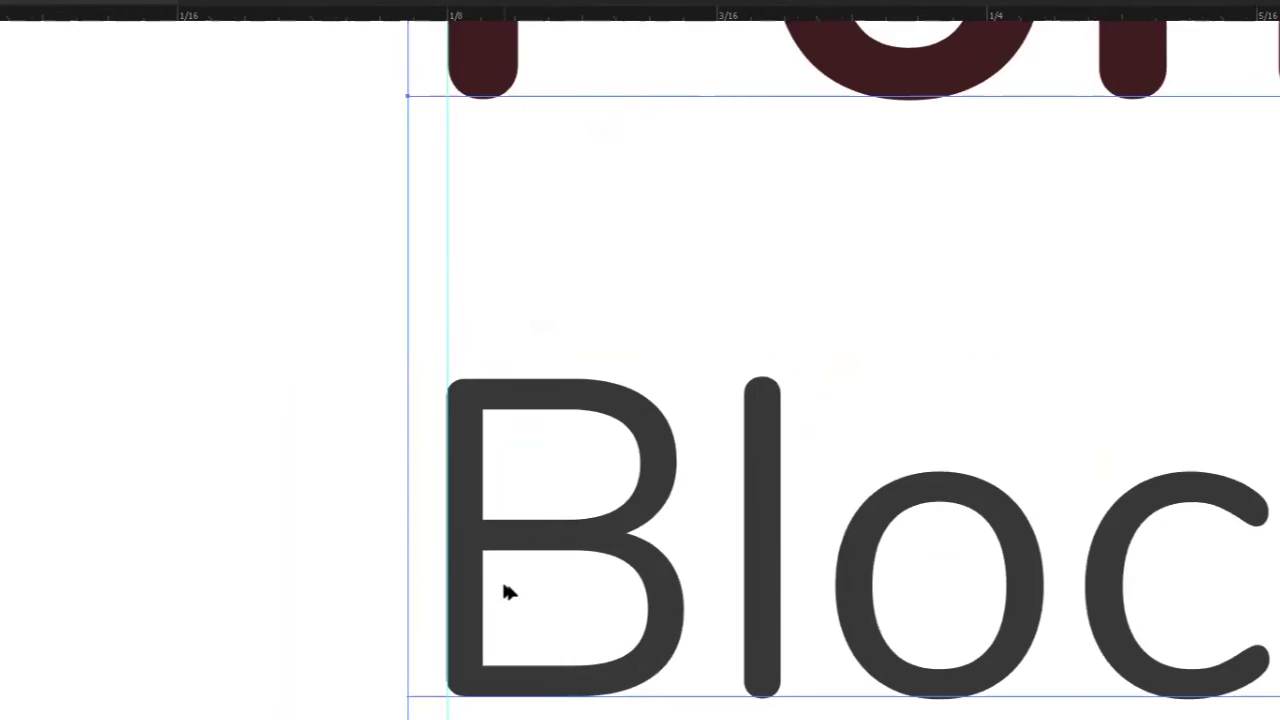
scroll(562, 515, down, 6)
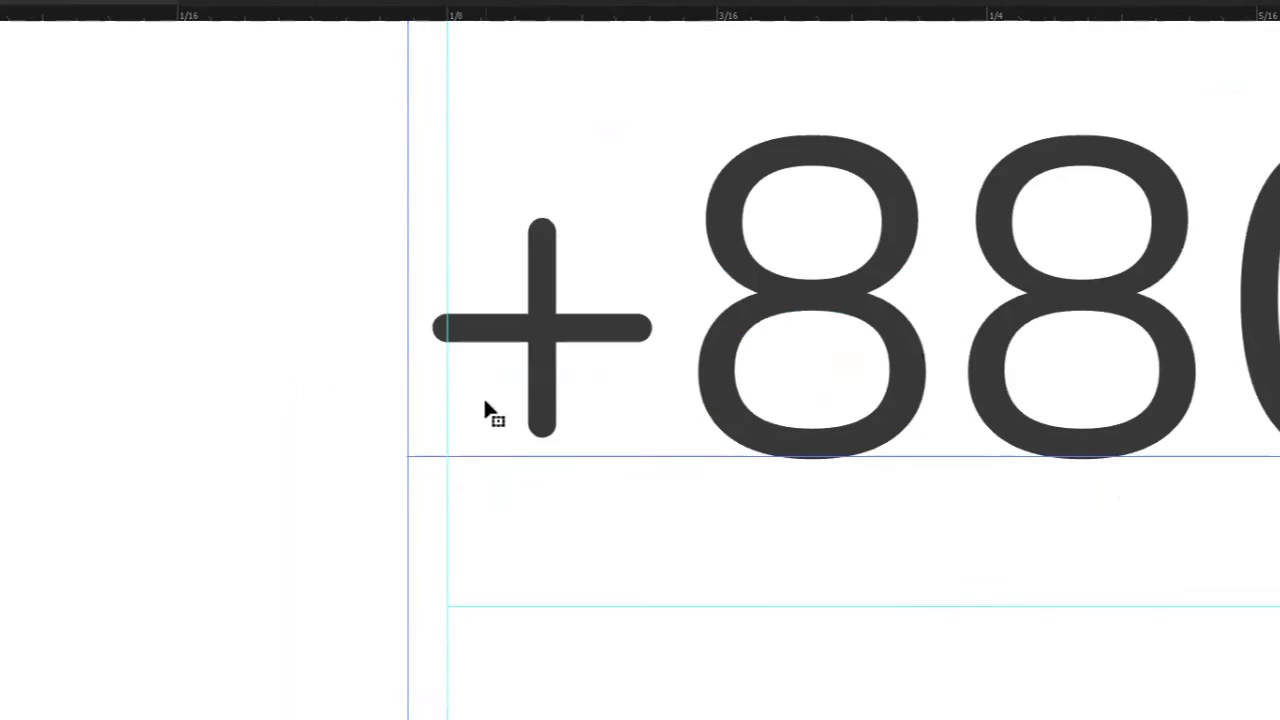
scroll(528, 392, down, 1)
scroll(530, 393, down, 1)
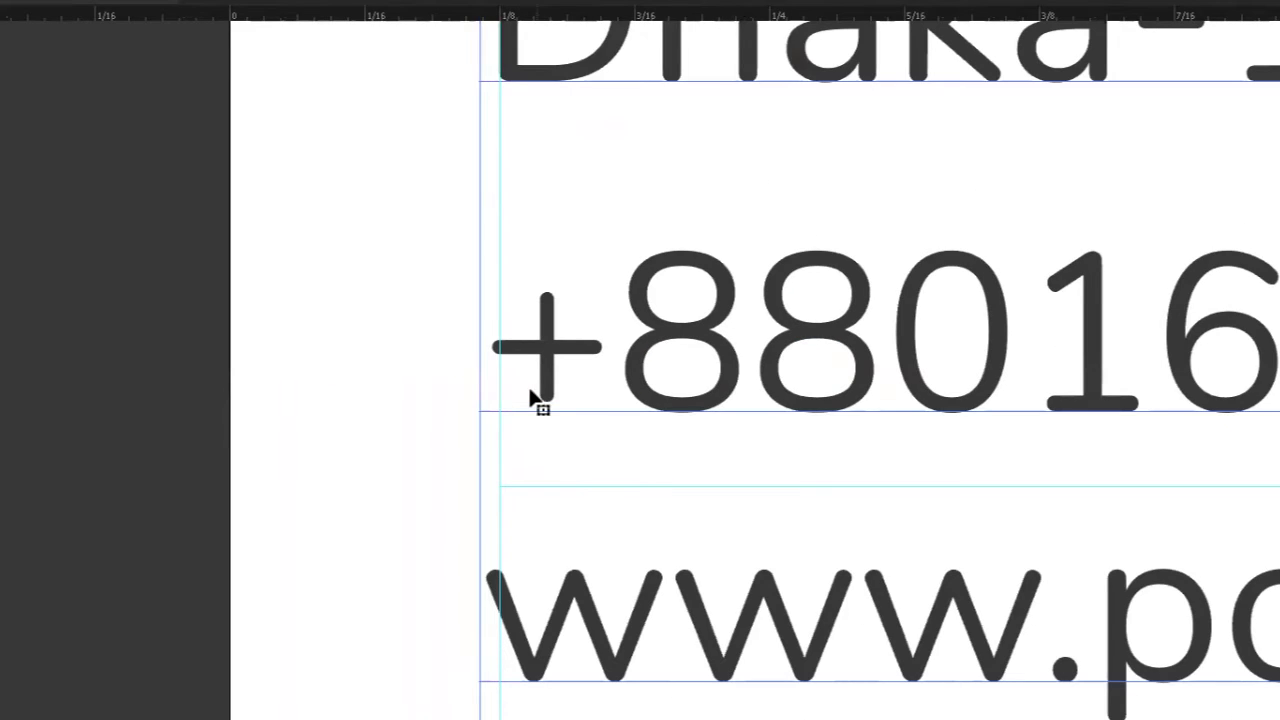
triple_click(525, 393)
click(503, 363)
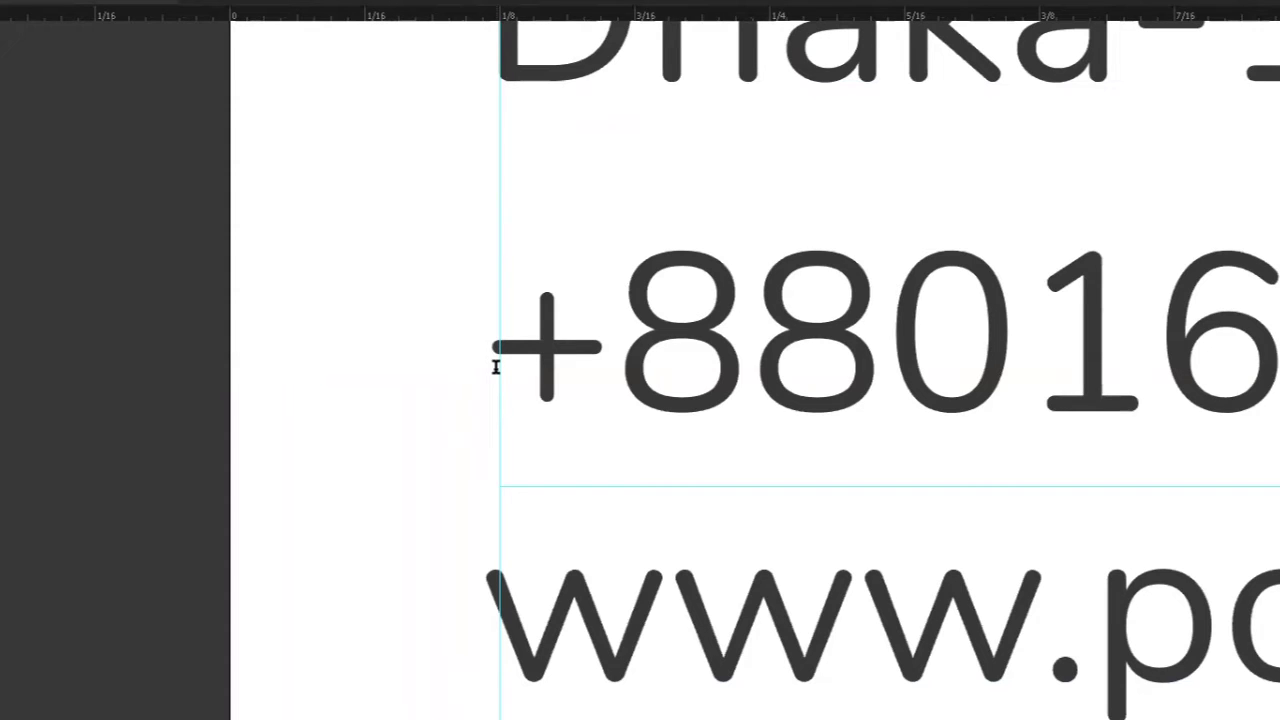
key(alt+Right)
key(alt+Right)
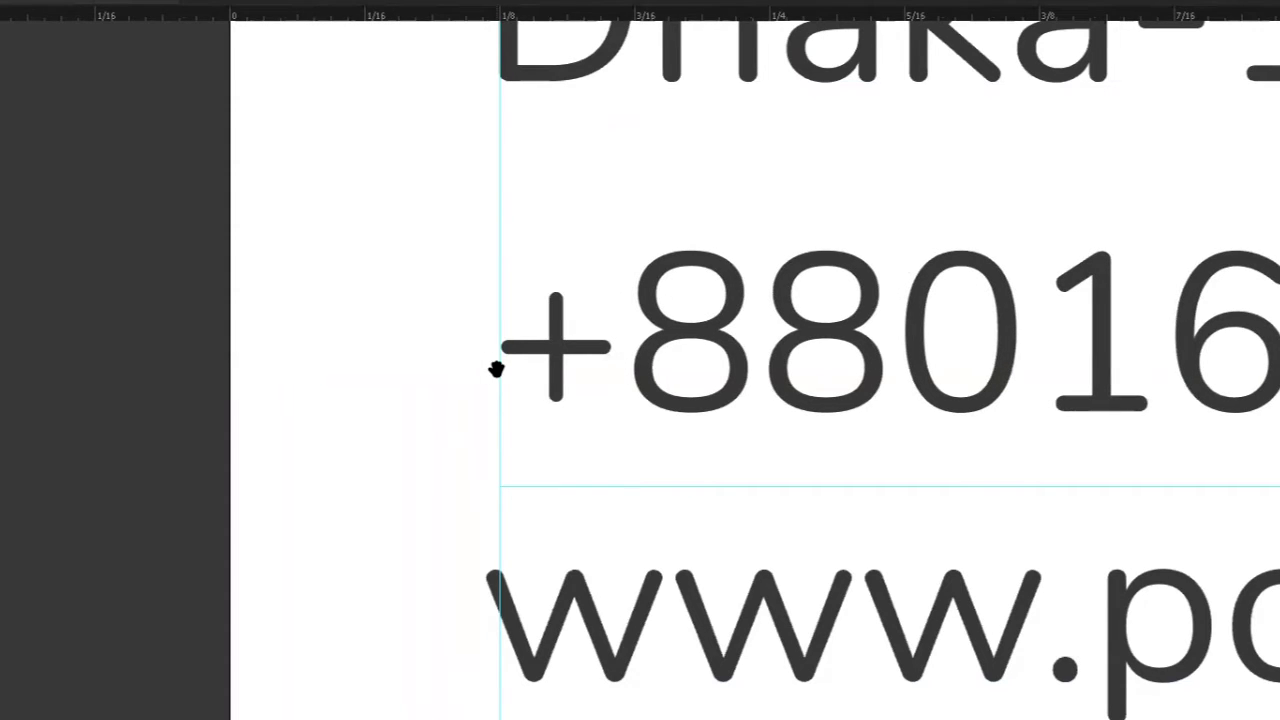
key(alt+Right)
key(alt+Right)
key(alt+Right)
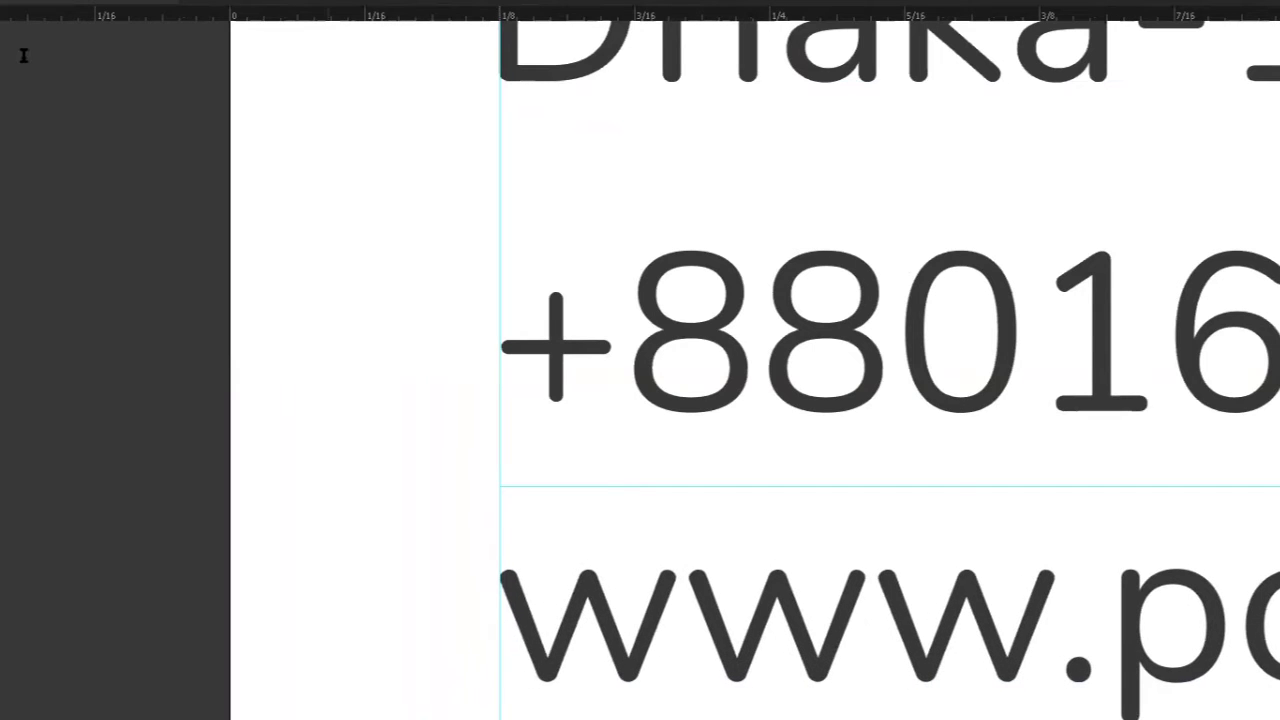
Nudge the staff name slightly left toward the margin
scroll(391, 182, down, 3)
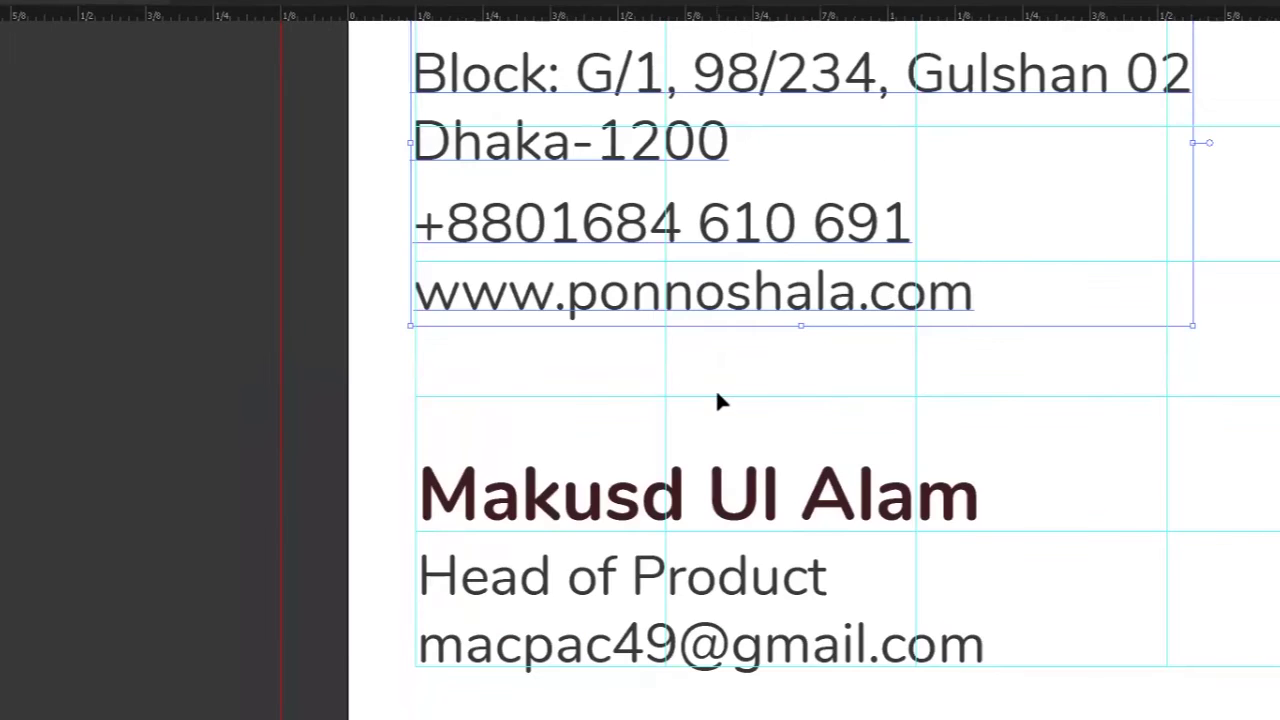
scroll(717, 400, up, 5)
drag(656, 360, 609, 357)
scroll(469, 280, down, 3)
scroll(465, 490, up, 3)
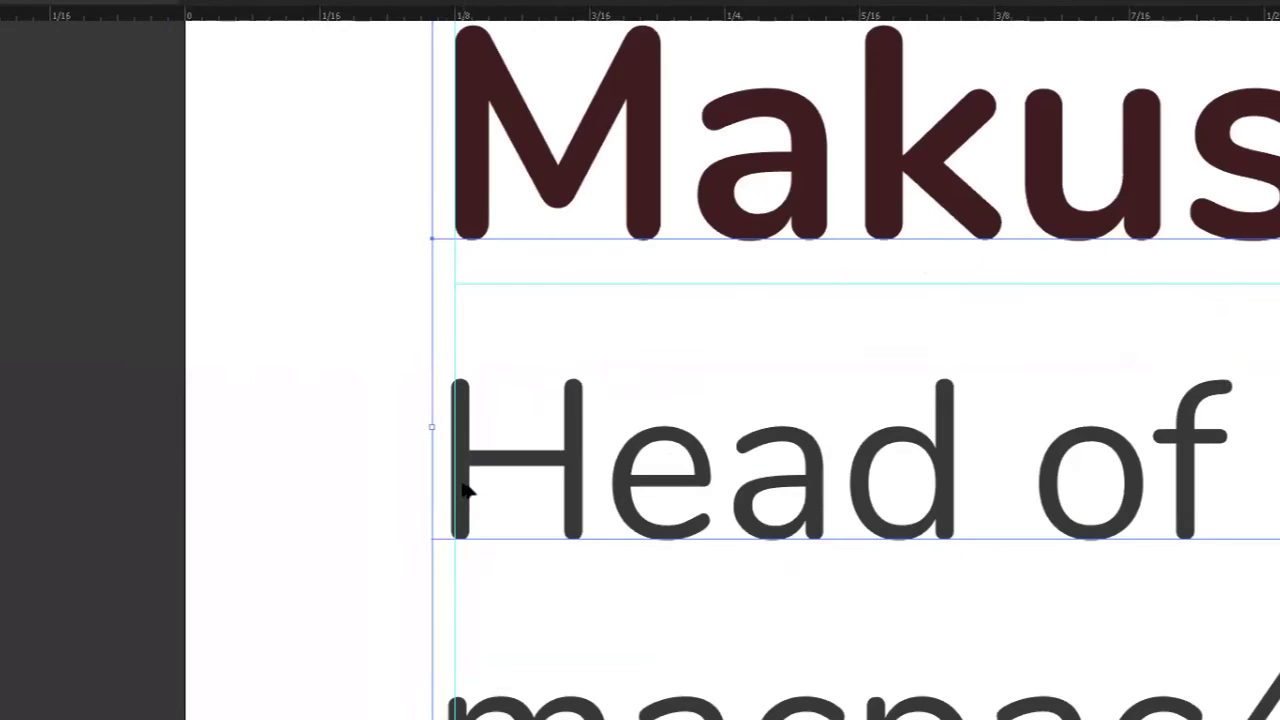
scroll(460, 475, up, 3)
Kern the space before 'Head' and the e-mail line so both sit on the margin
click(452, 463)
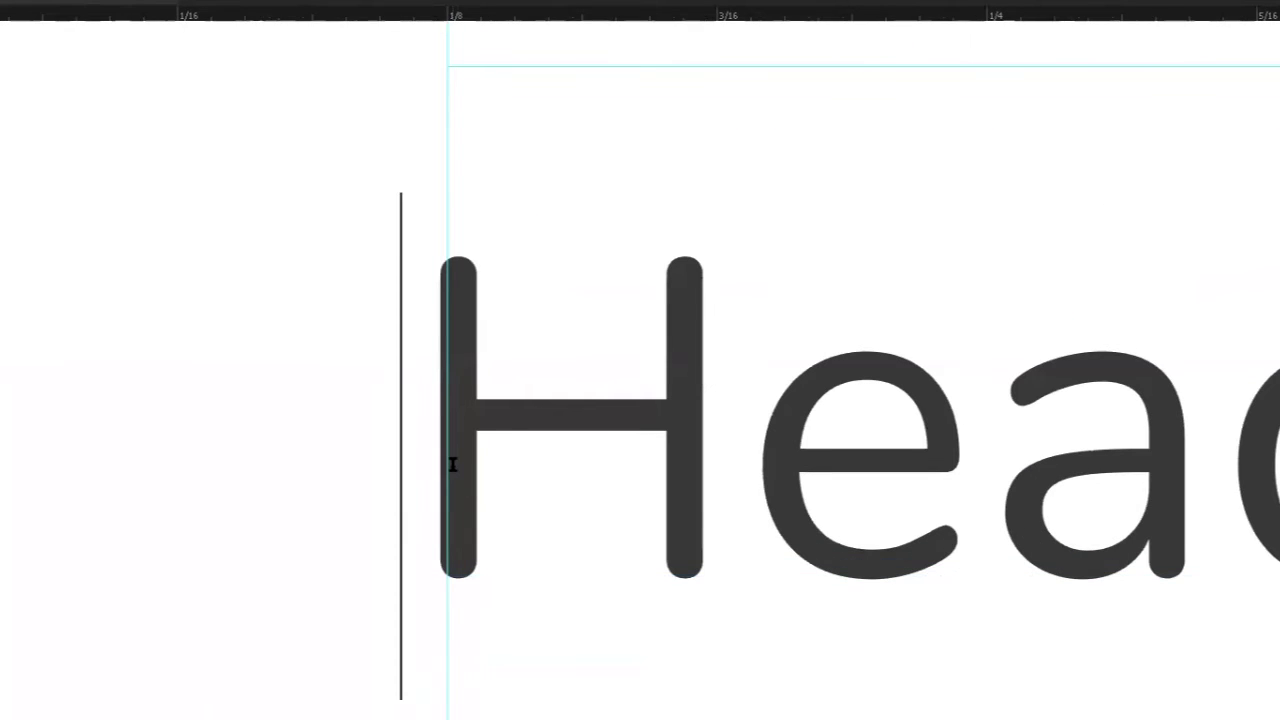
key(alt+Right)
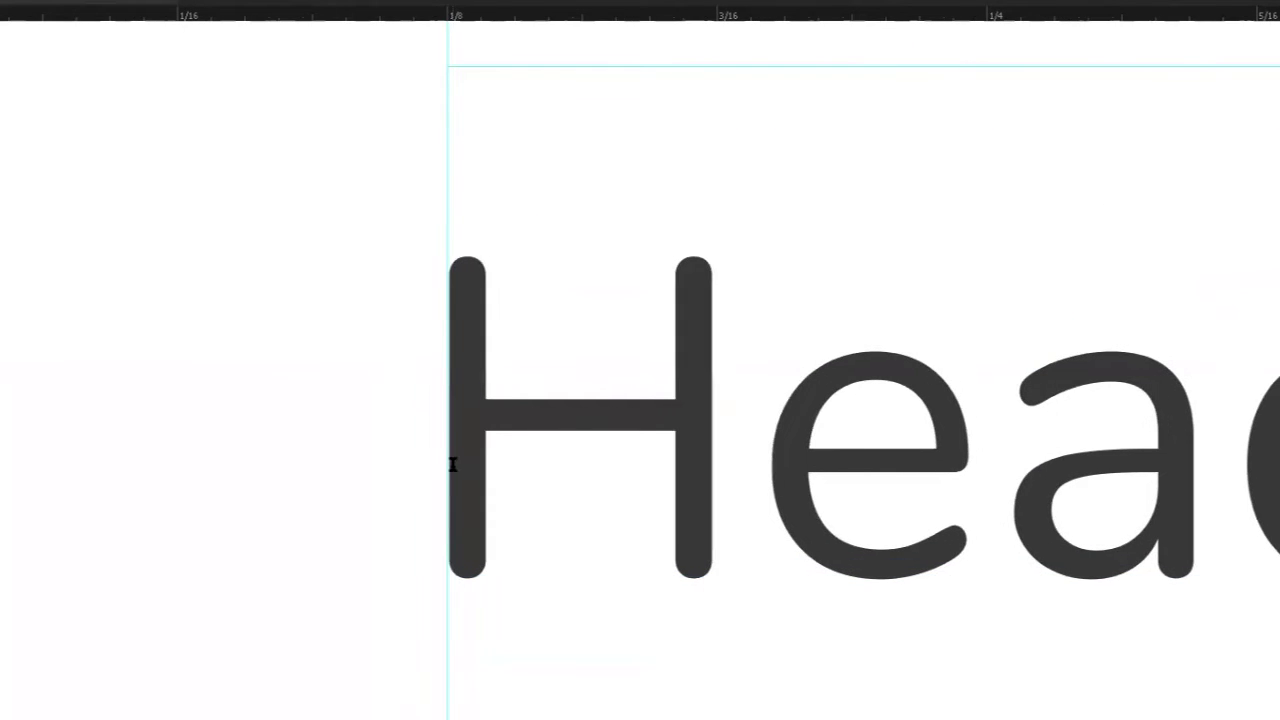
scroll(452, 463, up, 3)
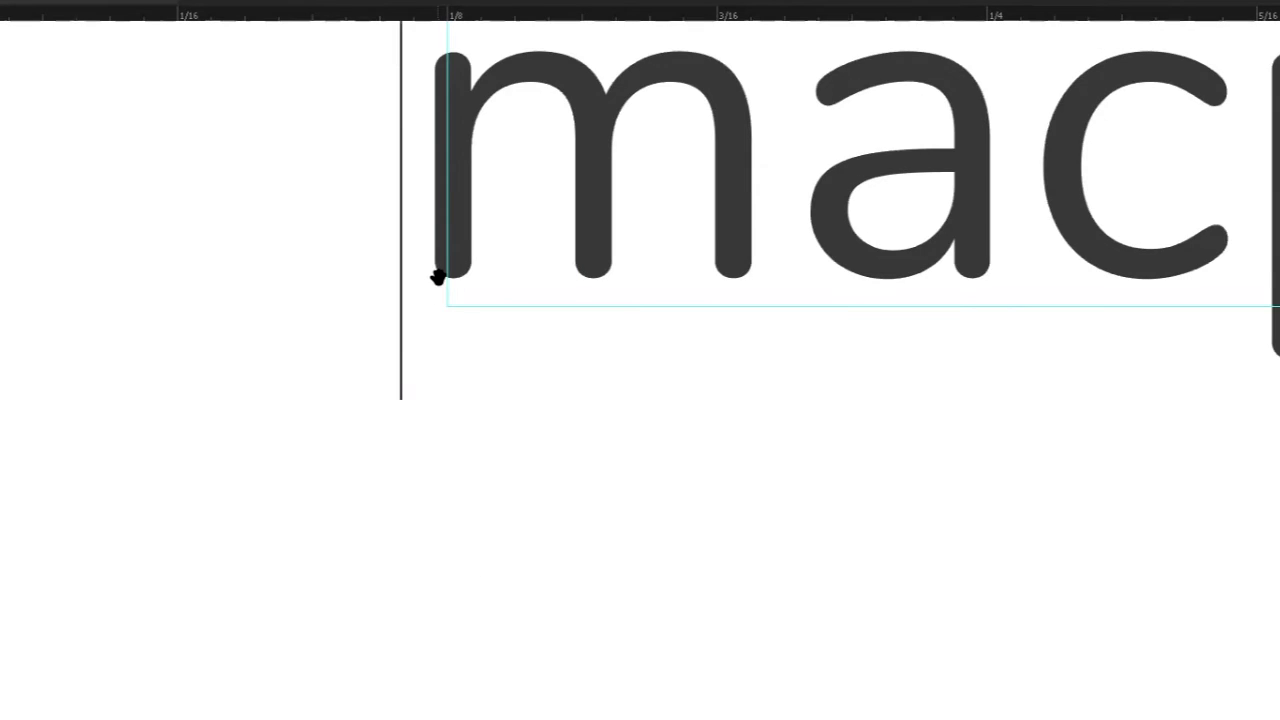
scroll(437, 277, up, 2)
key(alt+Left)
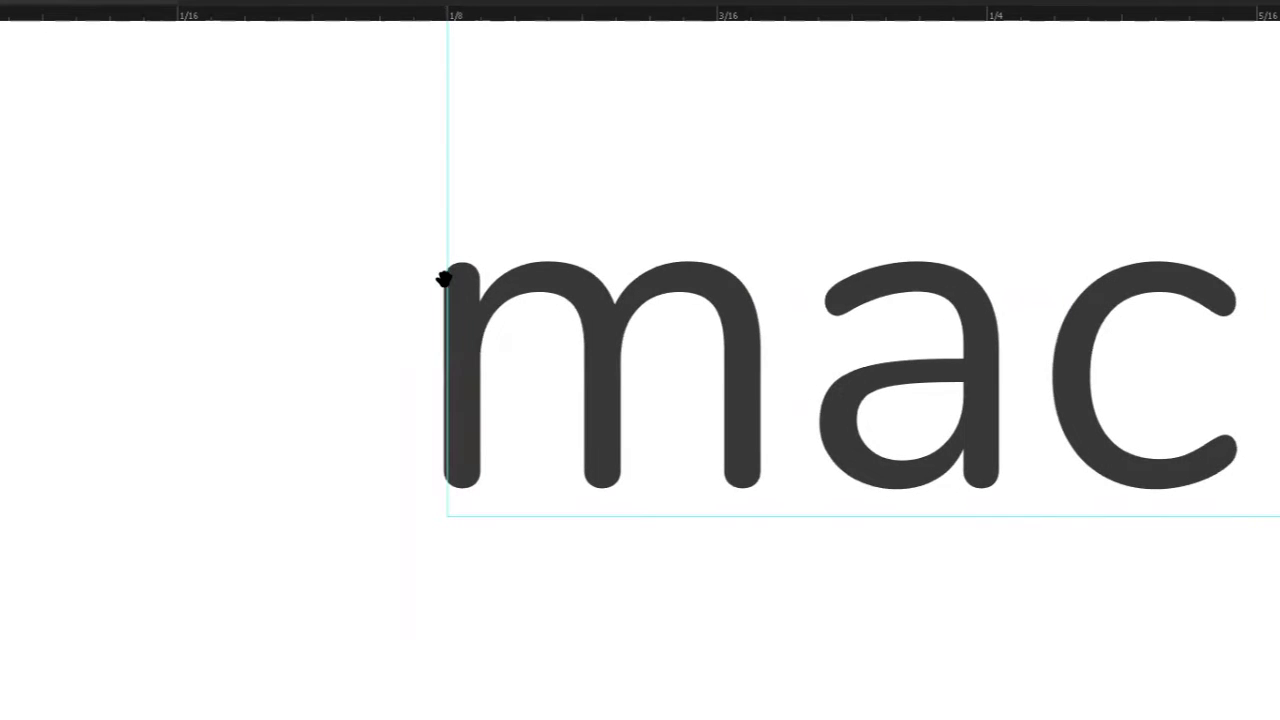
Drag the e-mail line down onto its guide, then deselect it
key(Escape)
scroll(920, 563, down, 1)
scroll(920, 563, up, 2)
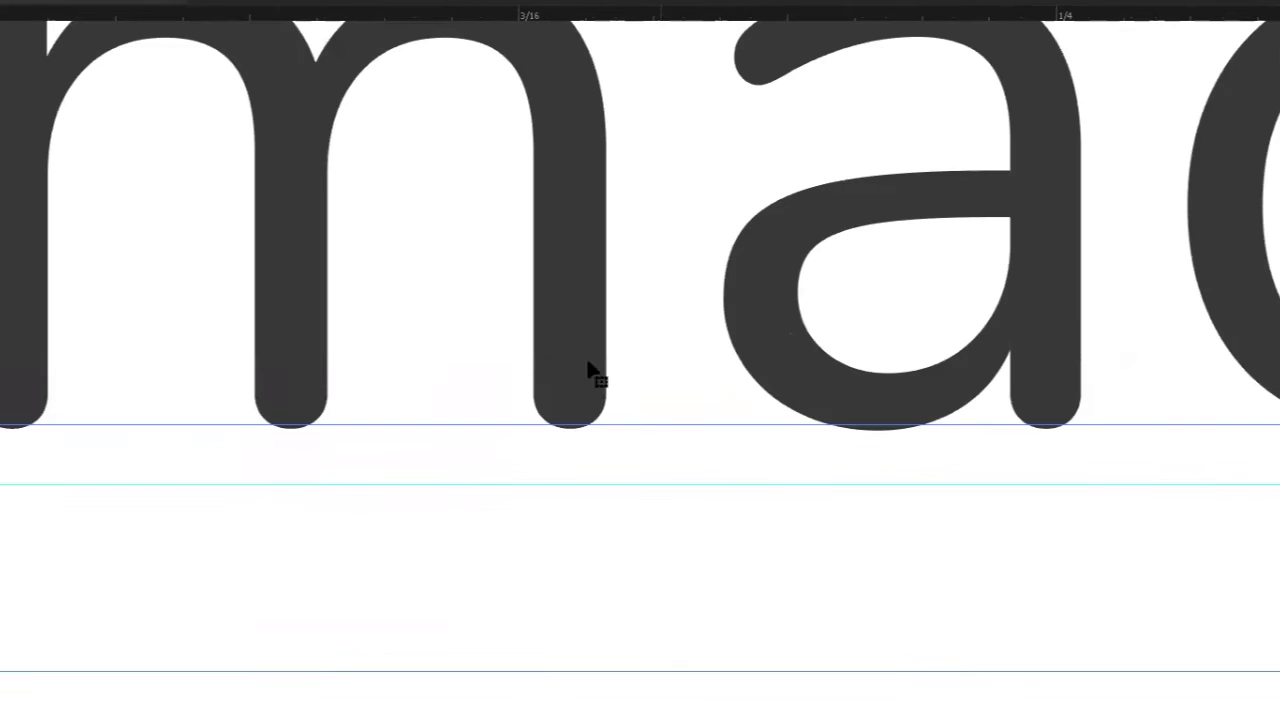
drag(567, 303, 569, 363)
scroll(572, 360, down, 3)
scroll(766, 549, down, 2)
click(1094, 401)
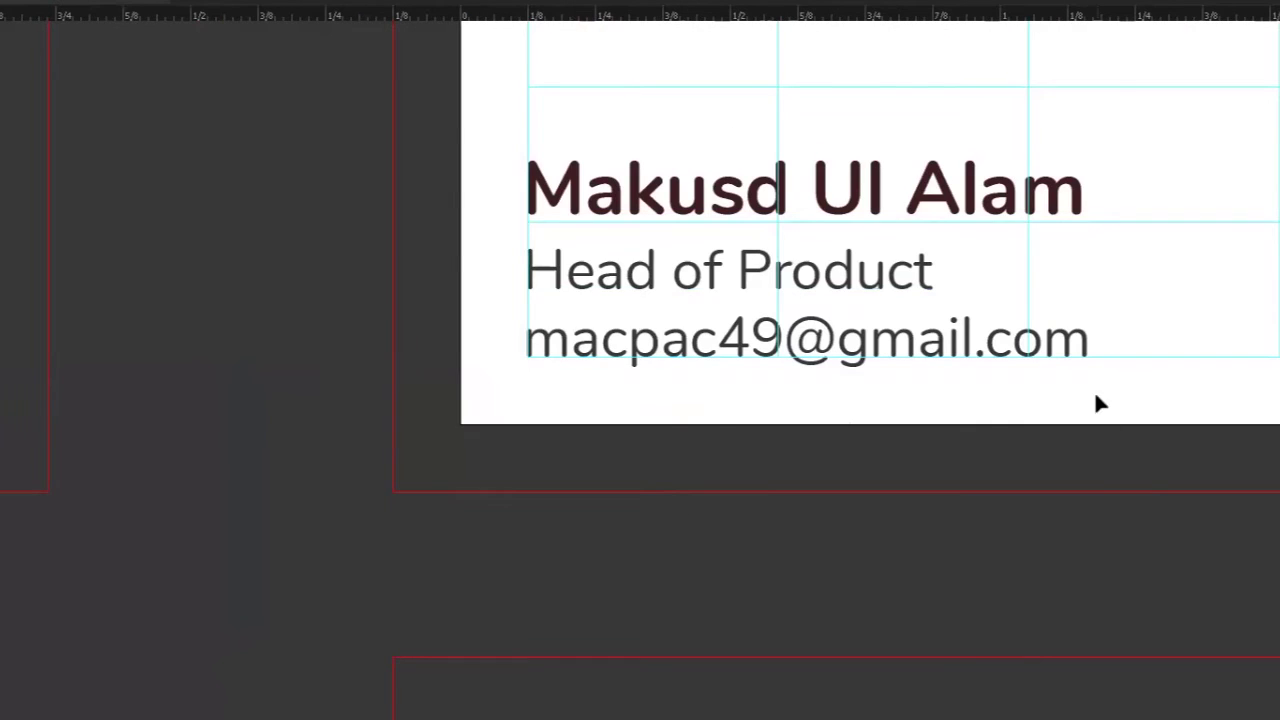
scroll(1120, 331, down, 2)
drag(1120, 331, 805, 403)
Hide the guides with Ctrl+; and select the lower card's address text block
key(ctrl+semicolon)
scroll(850, 358, down, 1)
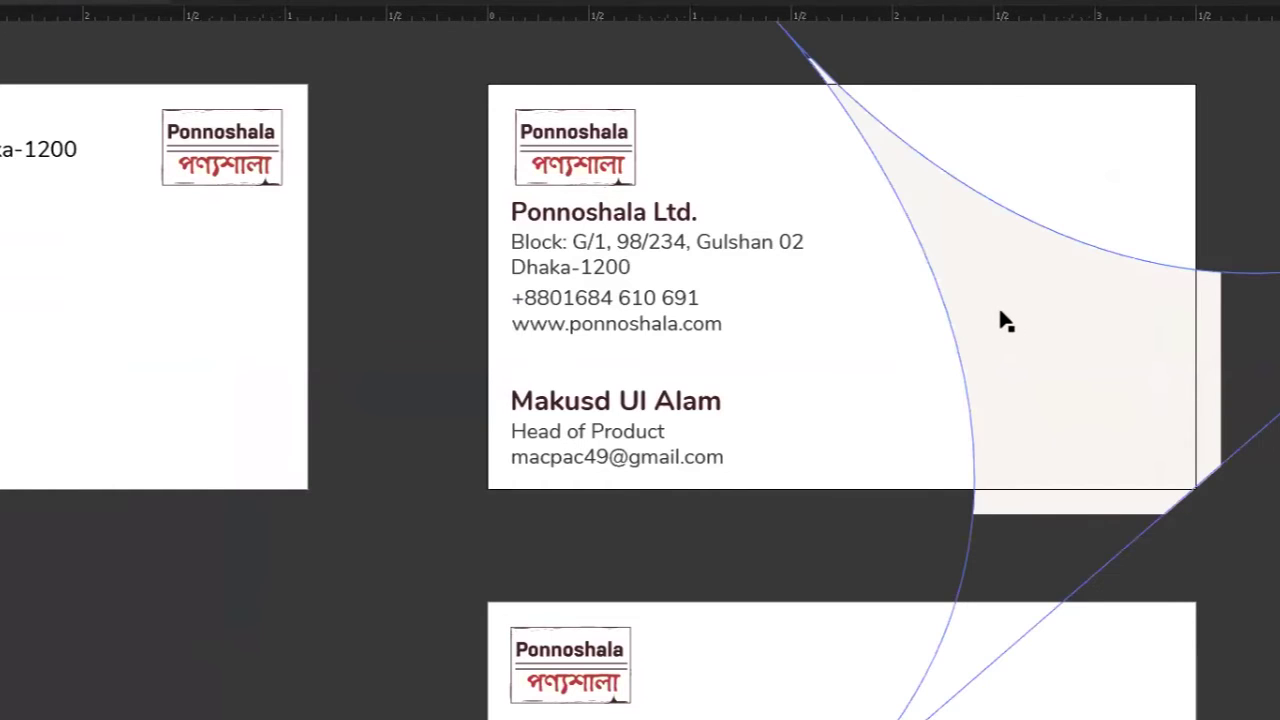
scroll(991, 593, down, 4)
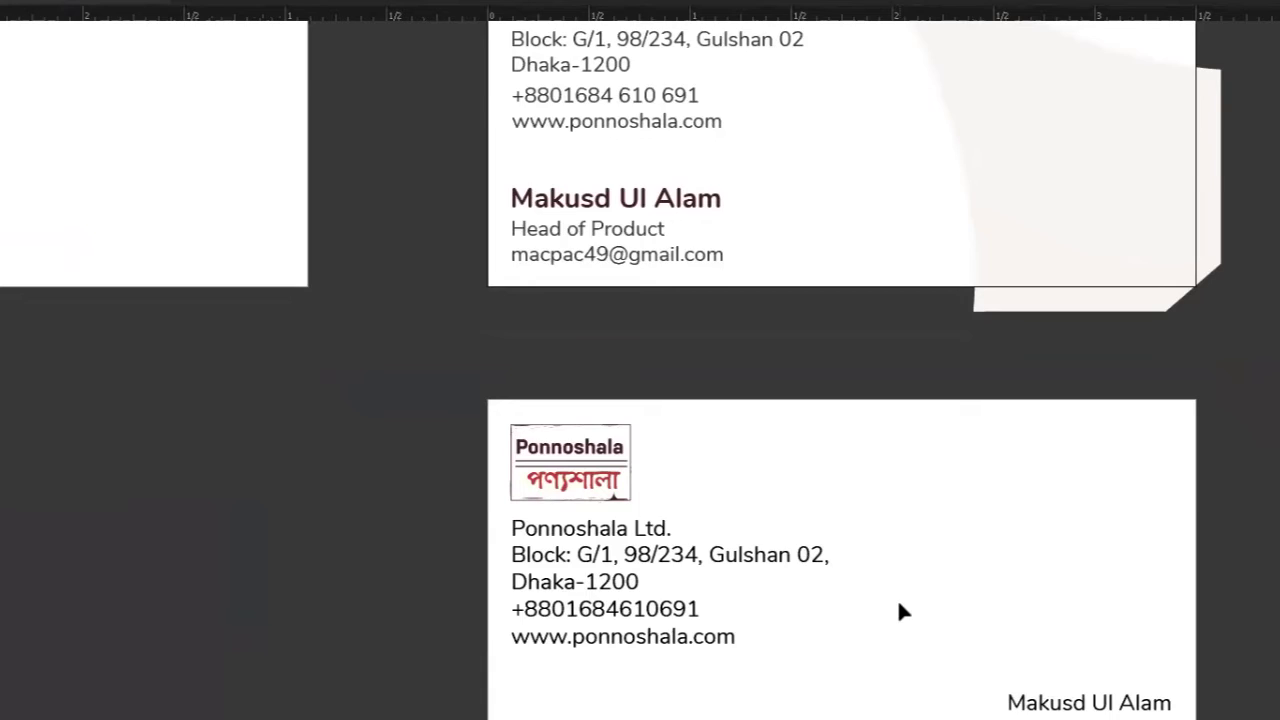
scroll(899, 612, up, 2)
scroll(763, 674, down, 2)
click(691, 580)
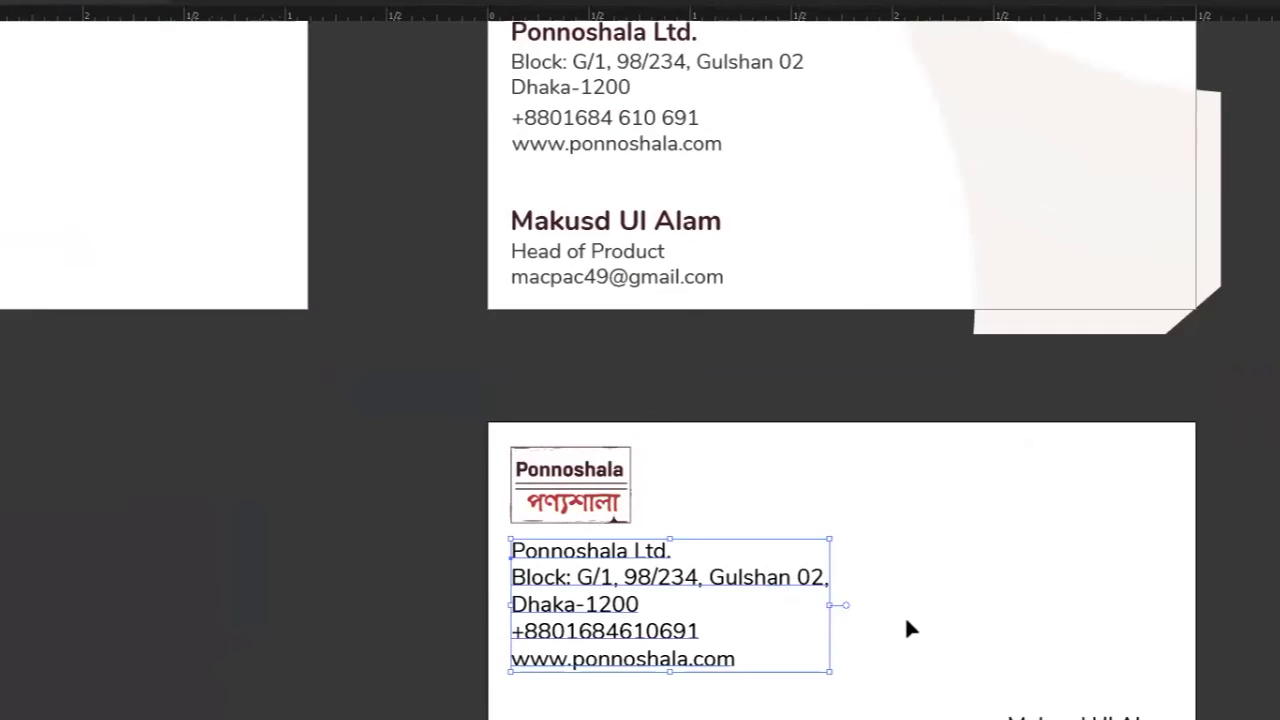
scroll(906, 622, up, 4)
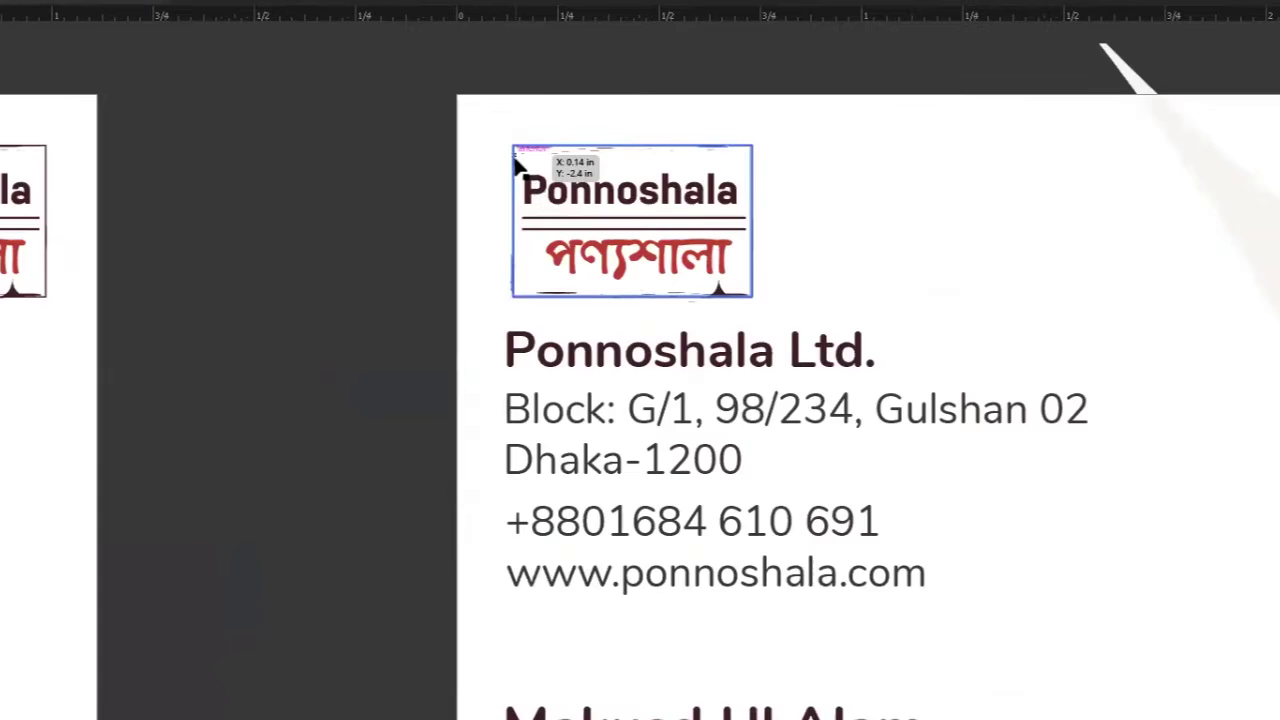
scroll(797, 398, up, 2)
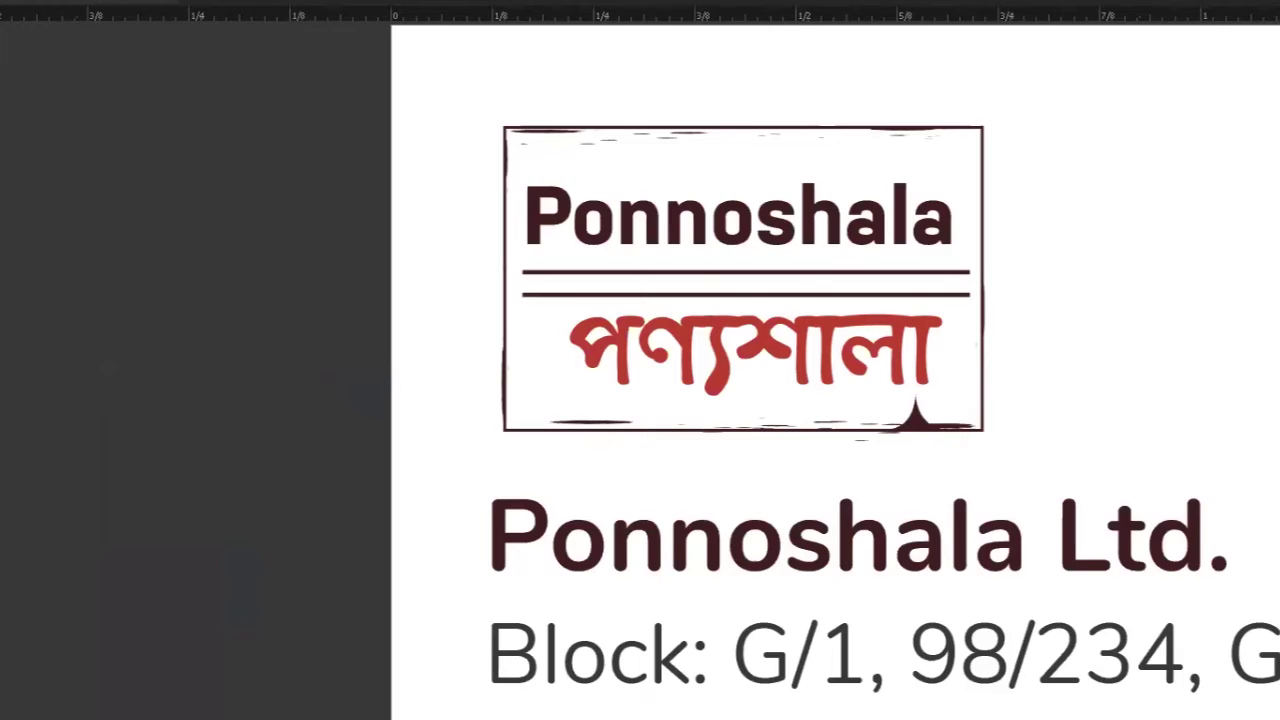
scroll(637, 403, up, 2)
scroll(534, 436, down, 1)
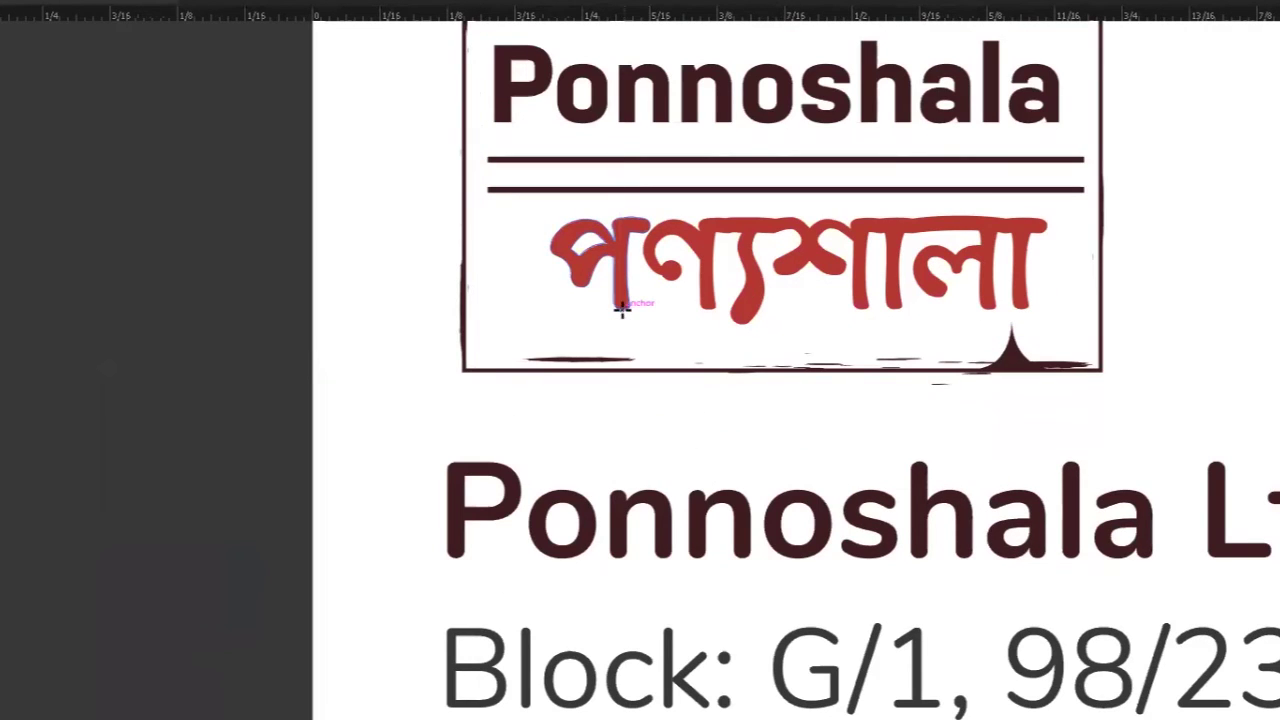
Draw a temporary black spacer rectangle below the Bengali title to gauge the gap, then delete it
mouse_move(622, 309)
mouse_down()
mouse_move(728, 370)
mouse_move(505, 410)
mouse_move(520, 420)
mouse_move(537, 403)
mouse_move(533, 382)
mouse_up()
scroll(500, 490, up, 3)
click(530, 340)
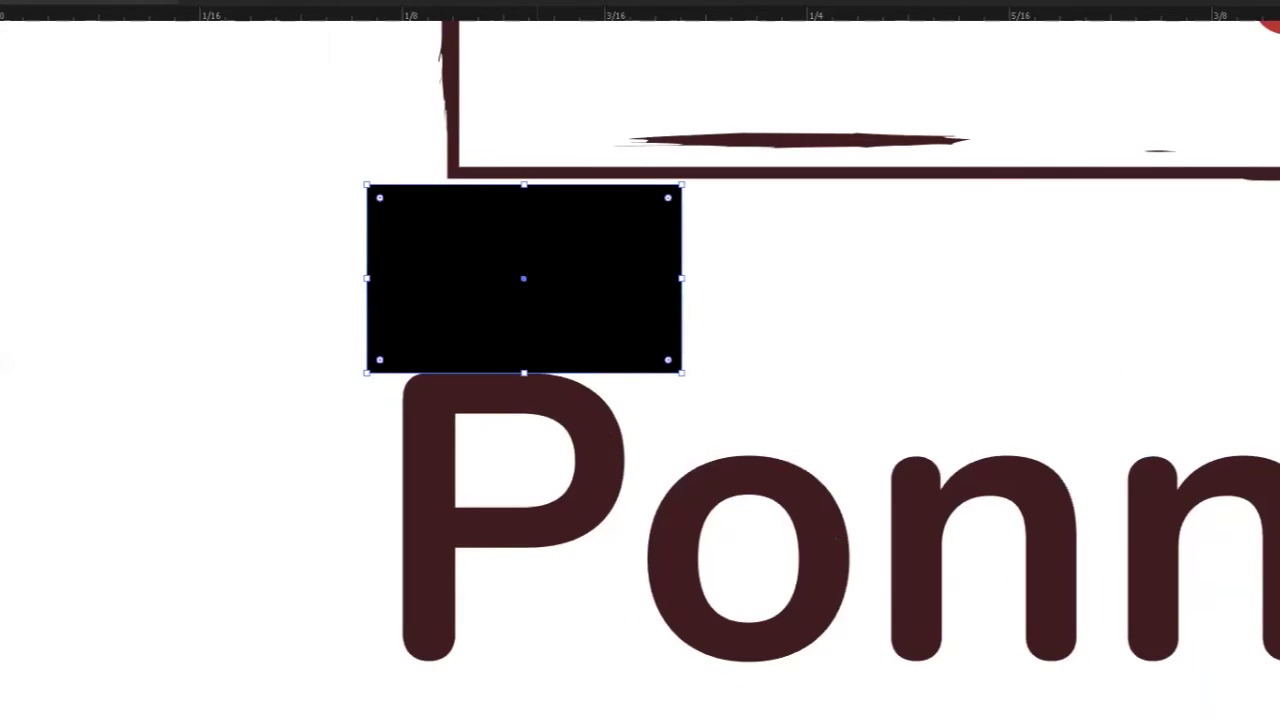
key(Delete)
scroll(709, 126, down, 3)
scroll(531, 291, down, 1)
drag(531, 291, 315, 388)
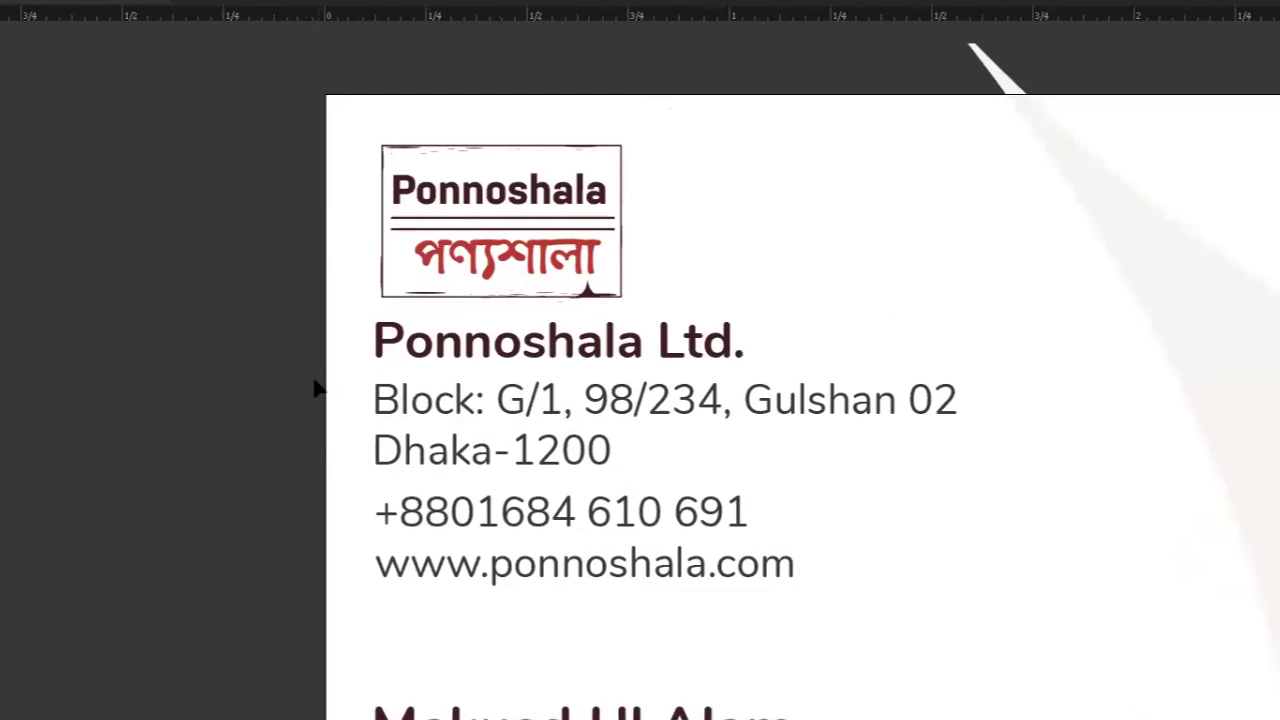
scroll(315, 388, down, 1)
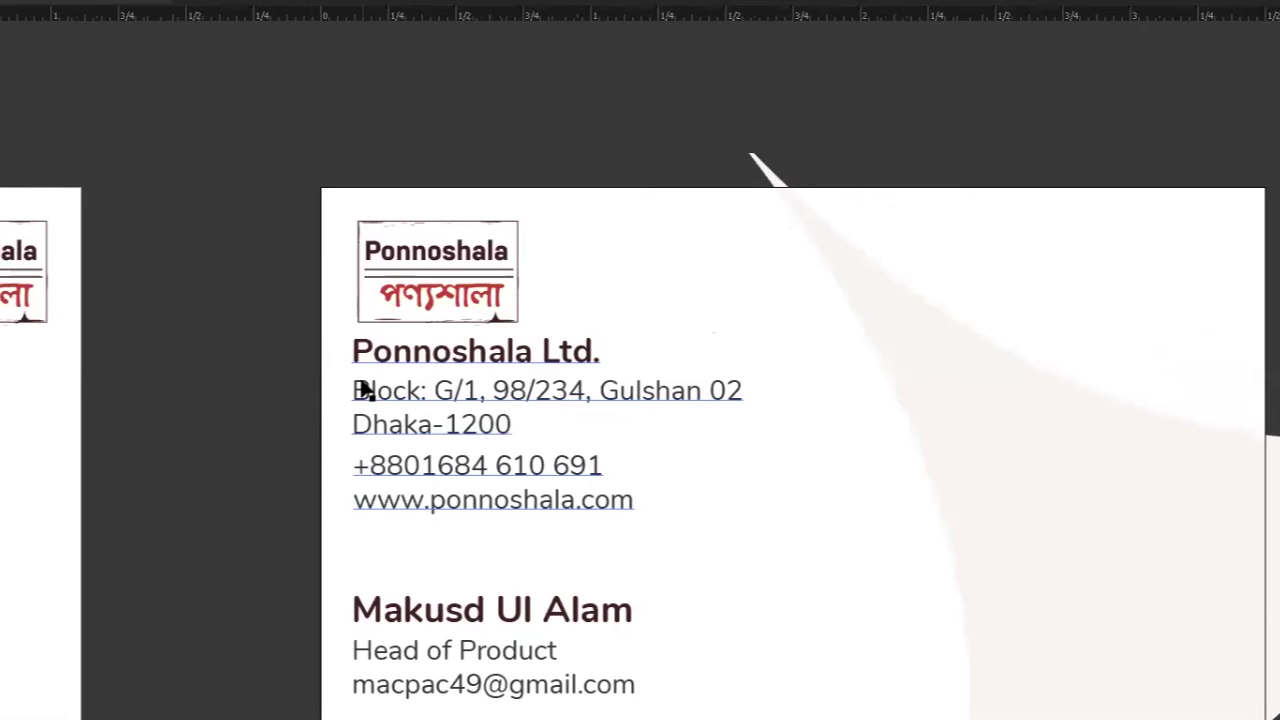
drag(743, 320, 694, 289)
scroll(884, 200, down, 1)
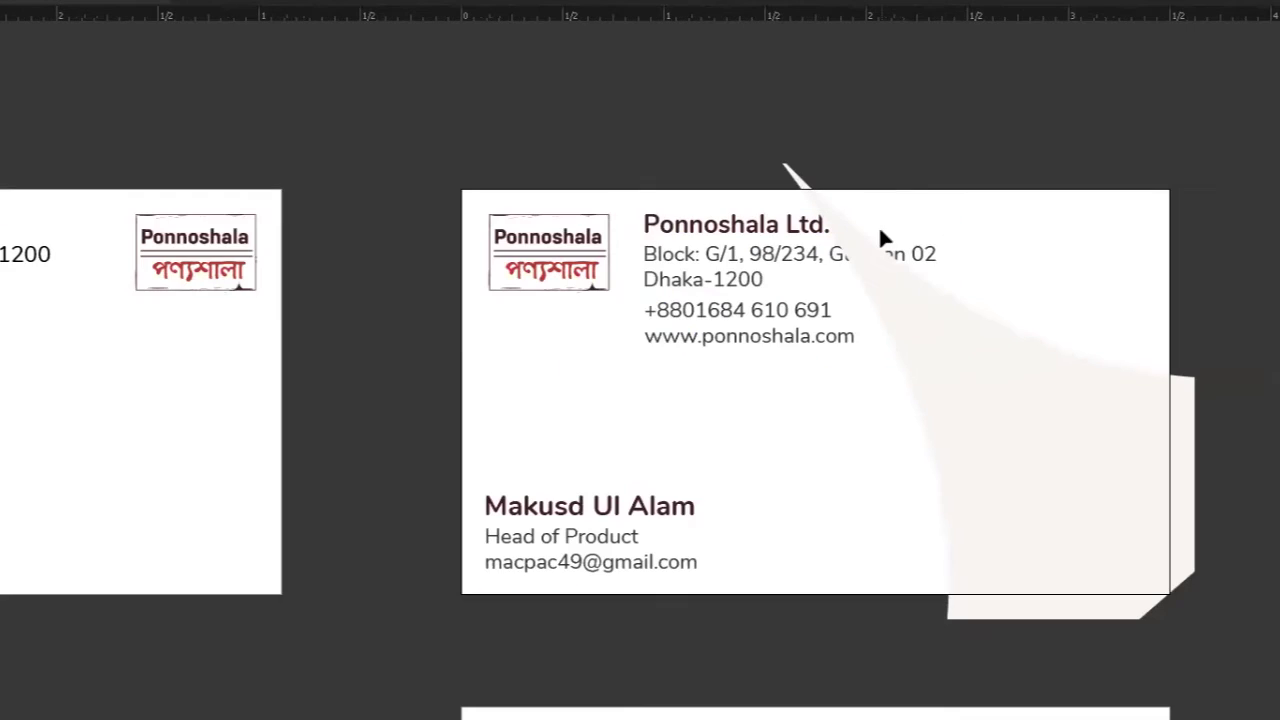
drag(498, 537, 657, 537)
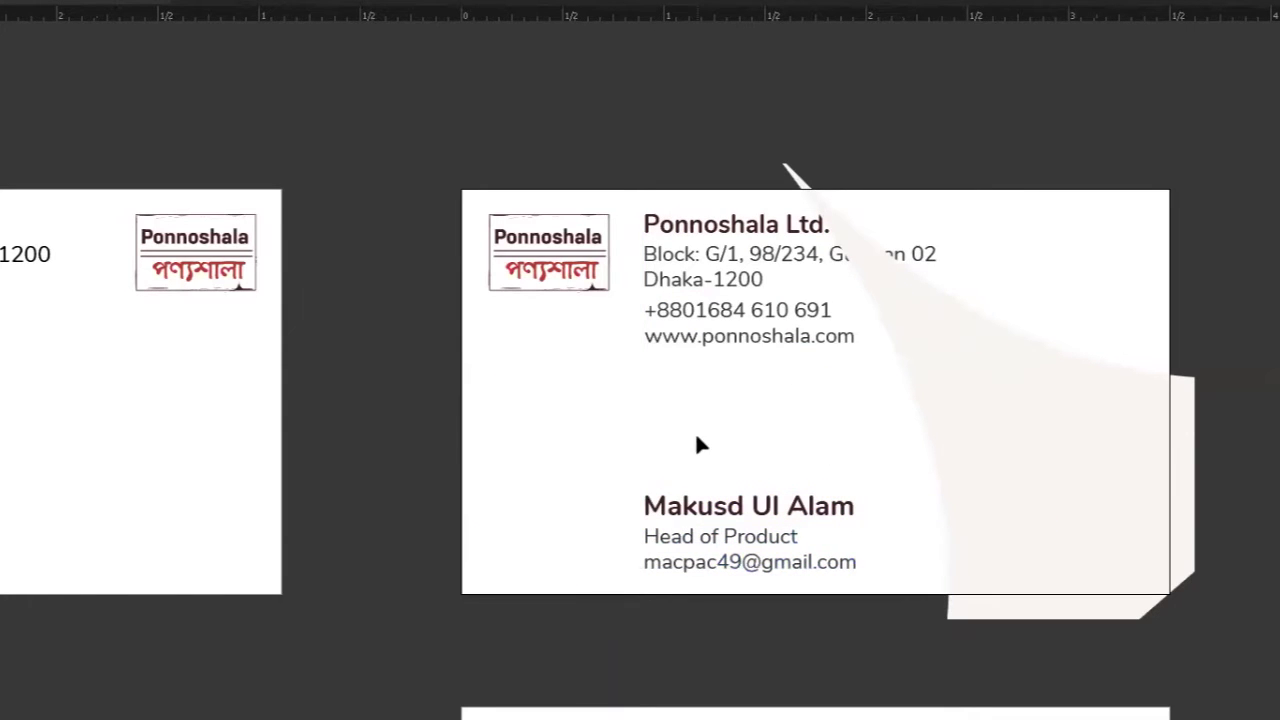
click(770, 336)
click(941, 60)
key(ctrl+z)
key(ctrl+z)
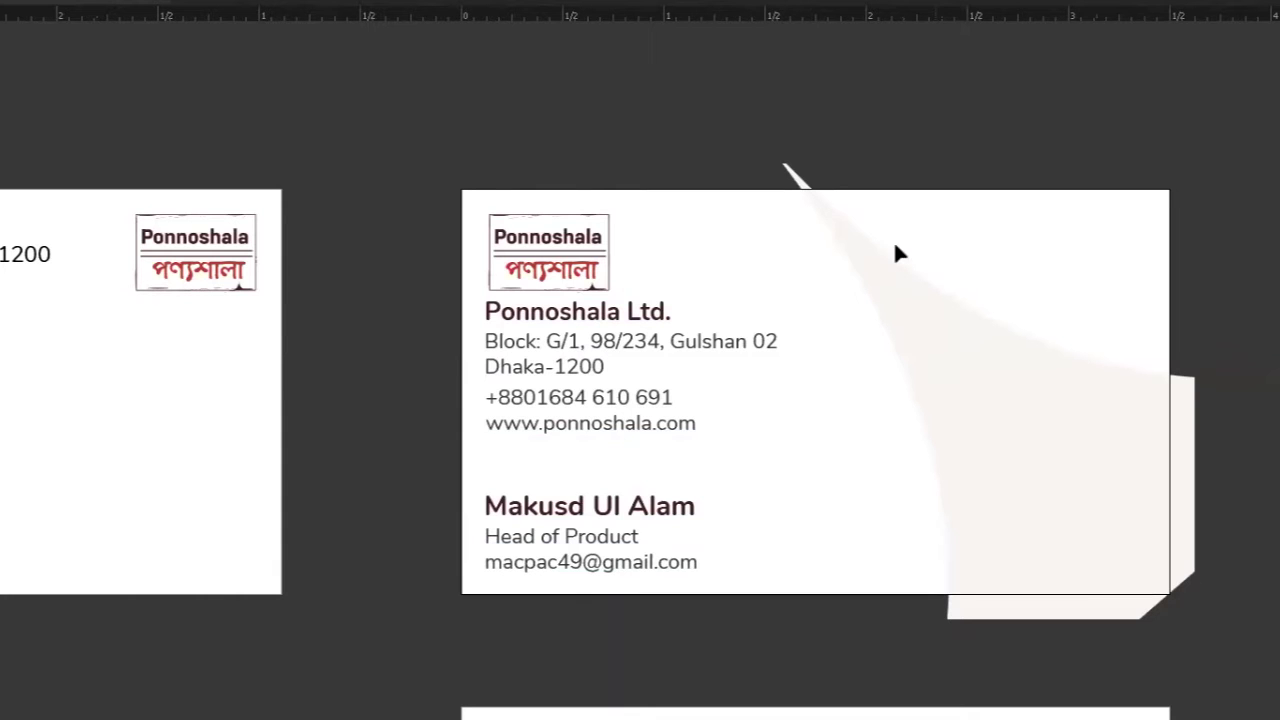
drag(767, 431, 674, 382)
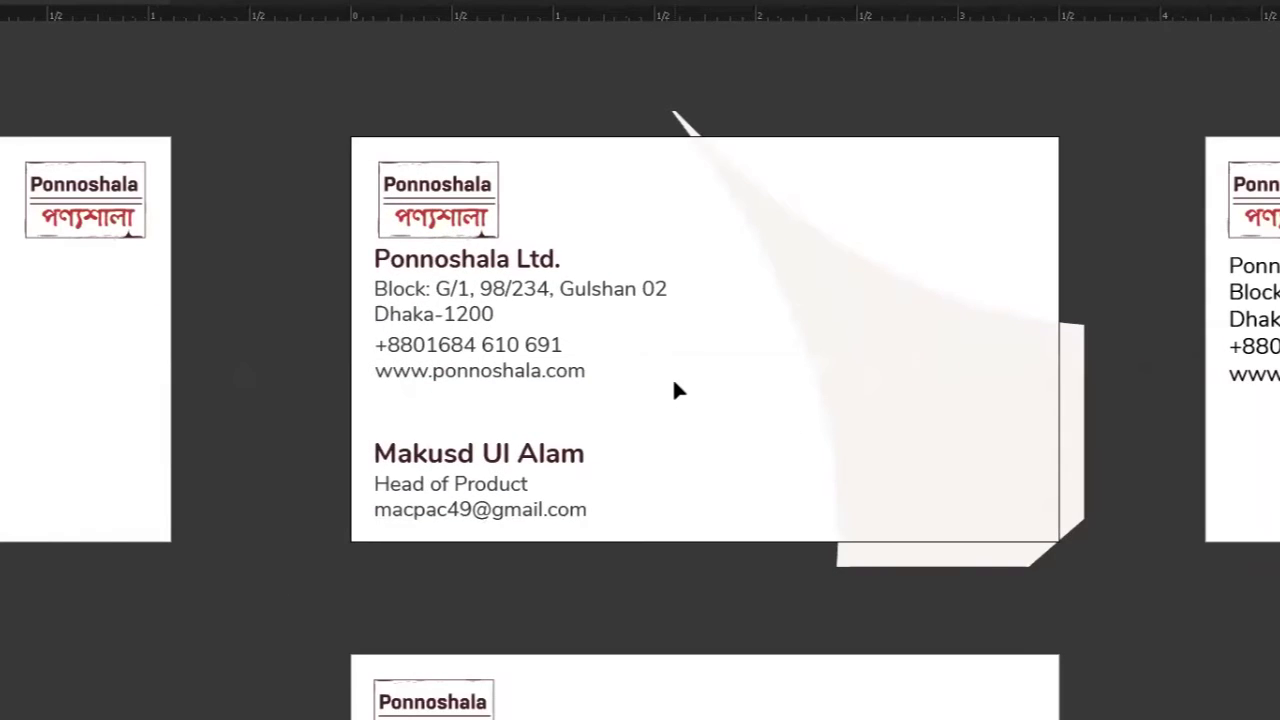
drag(717, 394, 661, 362)
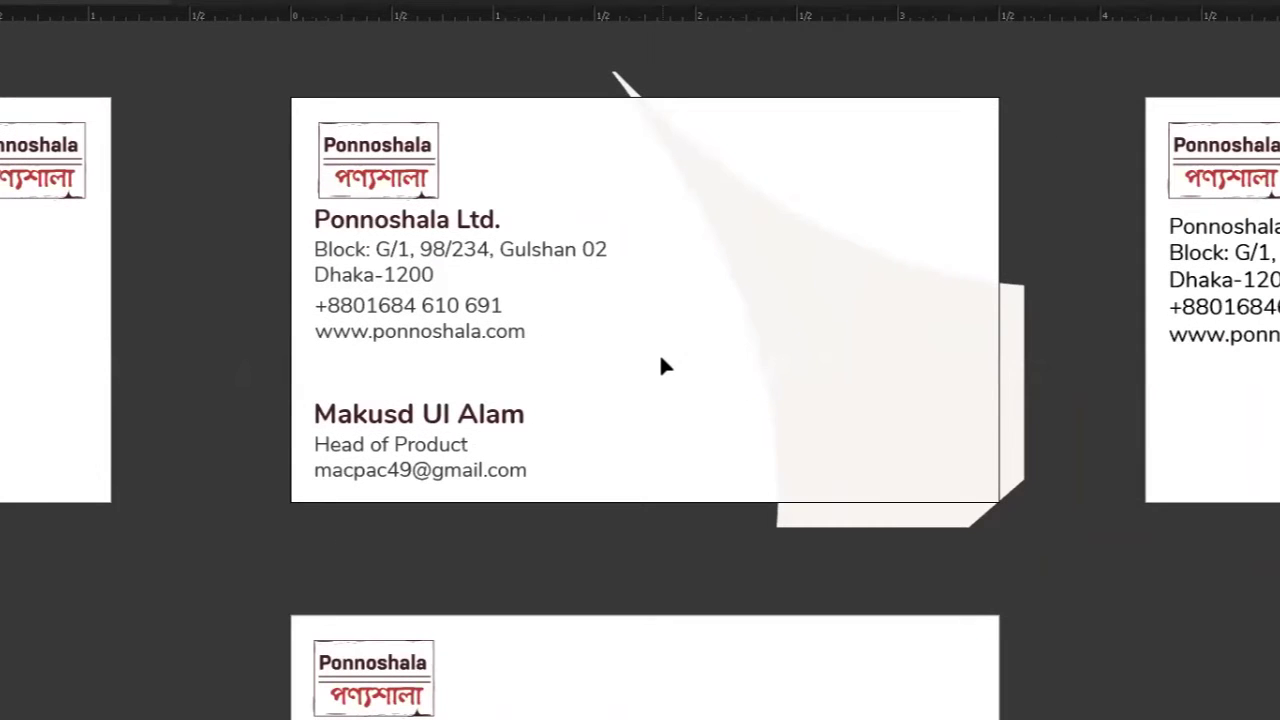
scroll(663, 356, down, 3)
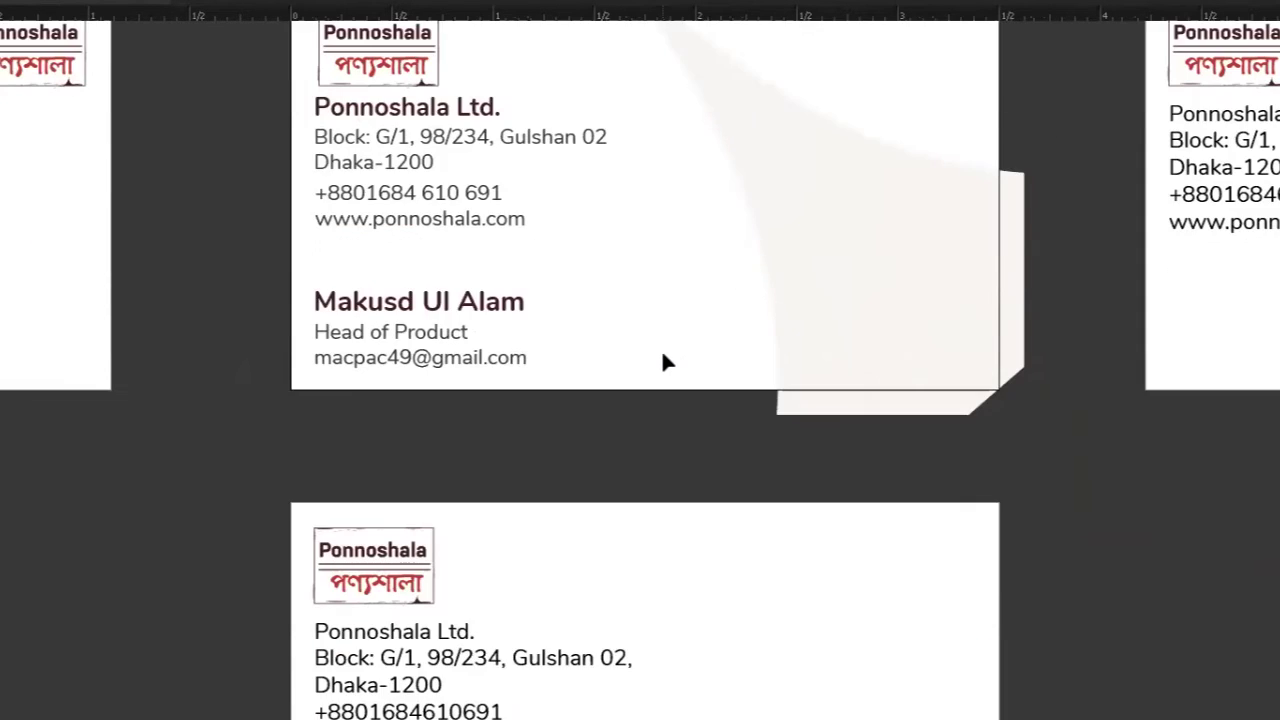
scroll(663, 356, up, 3)
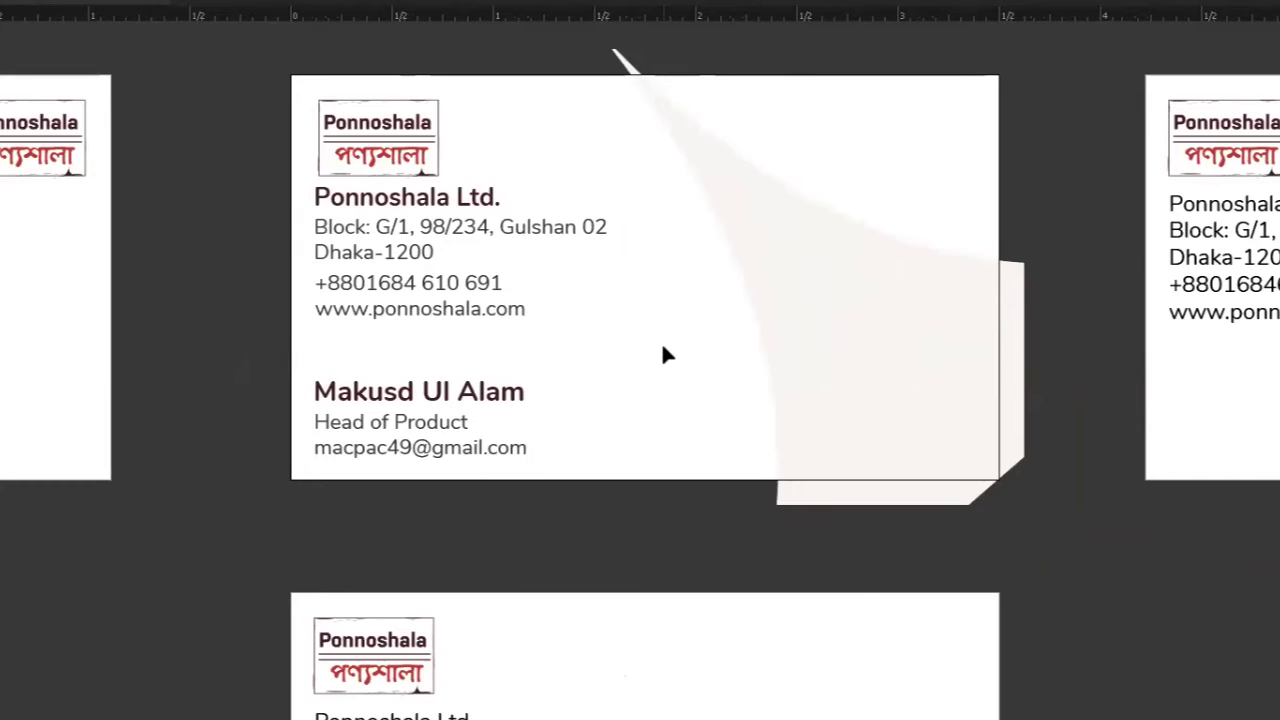
click(909, 334)
click(1088, 573)
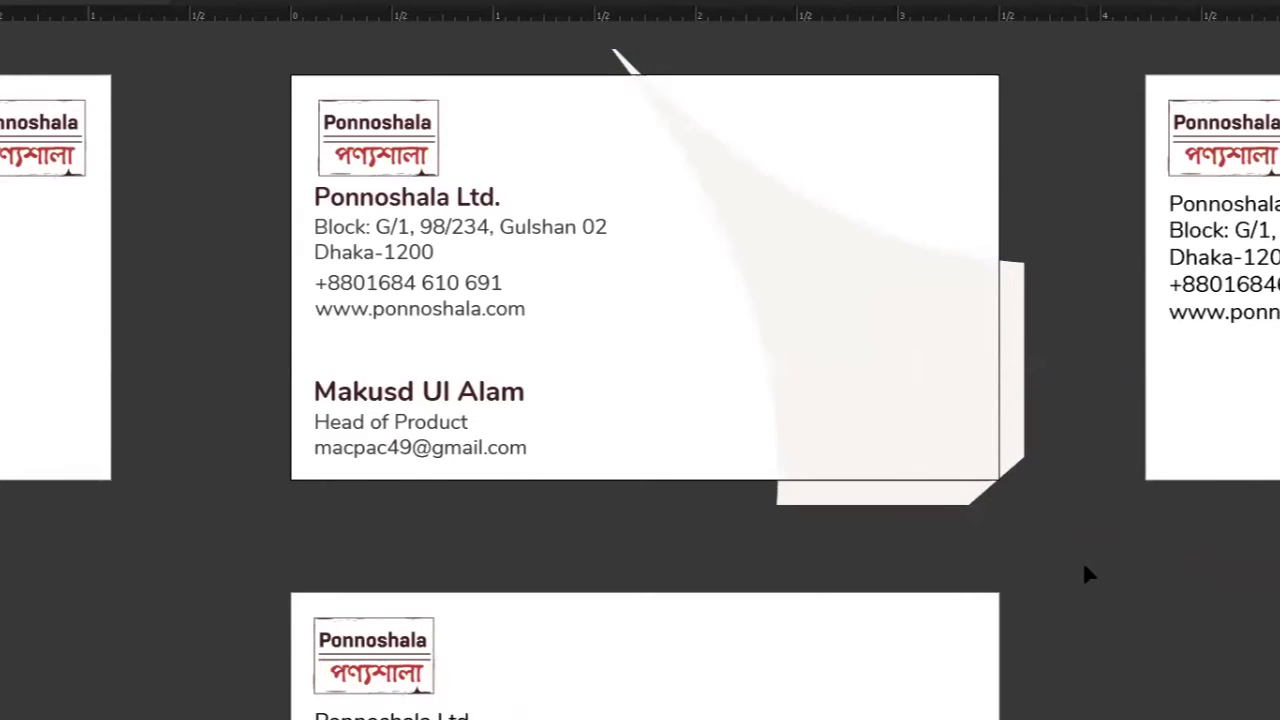
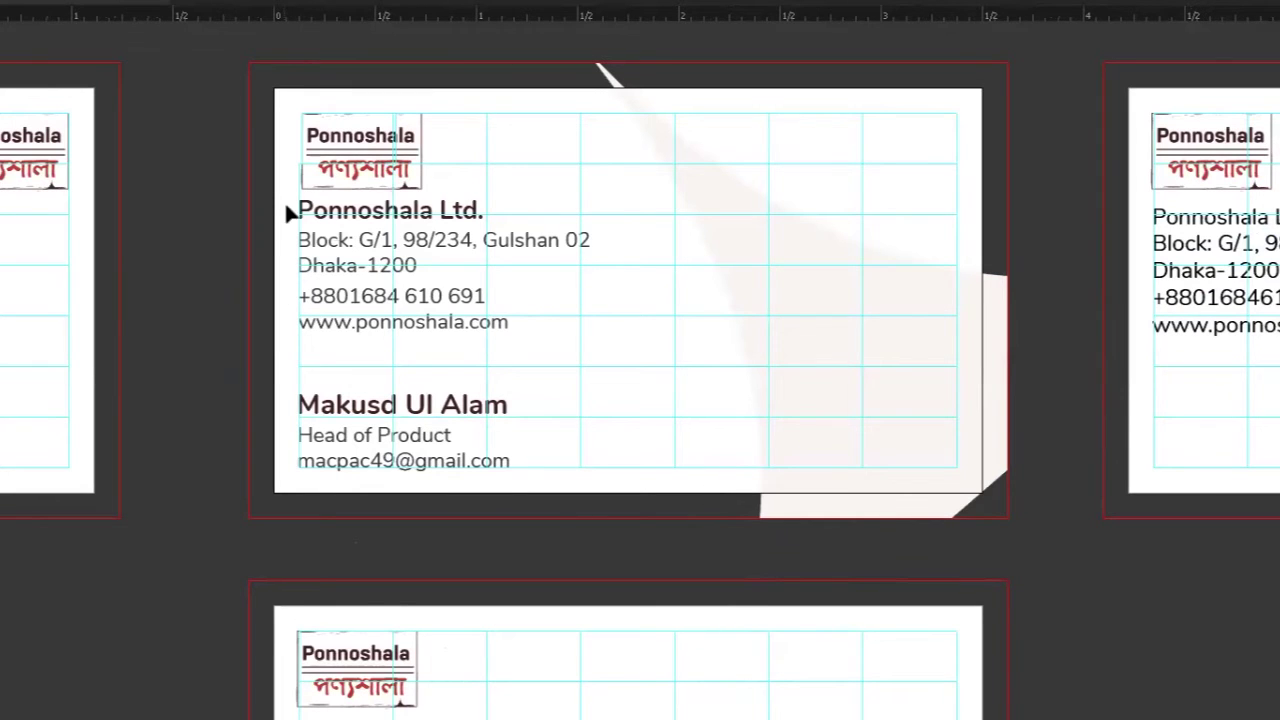
click(332, 228)
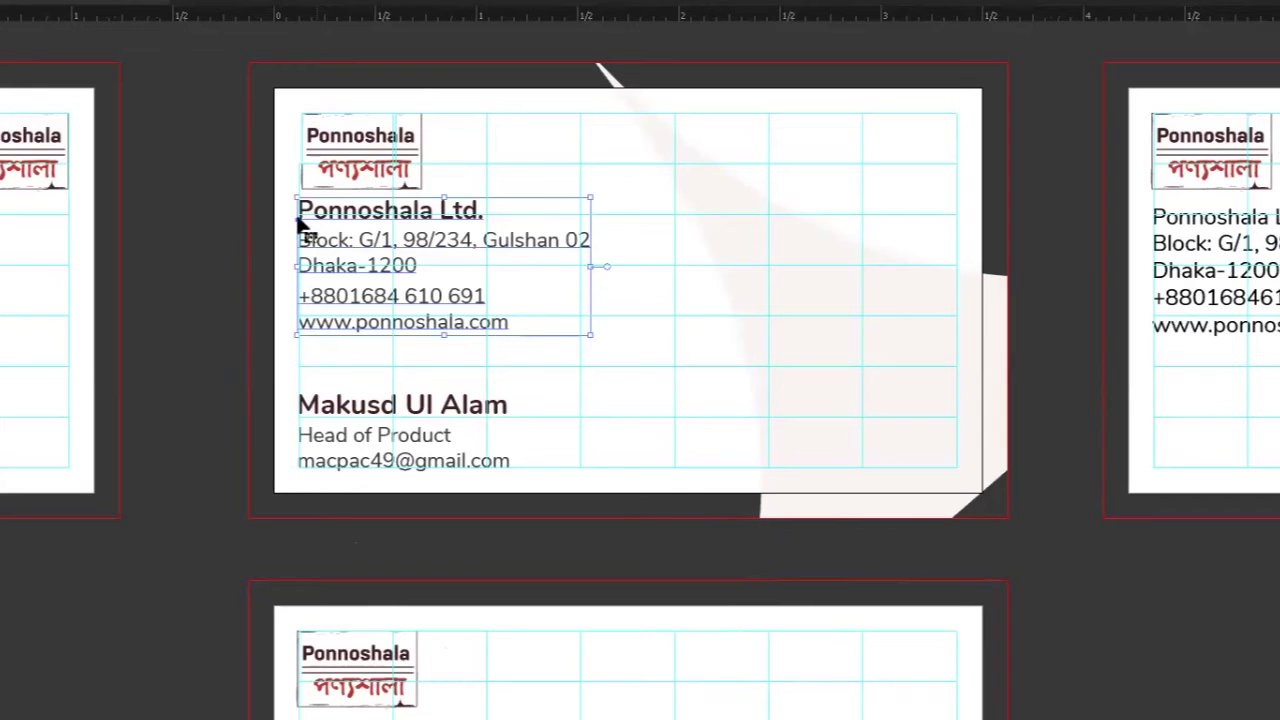
click(281, 270)
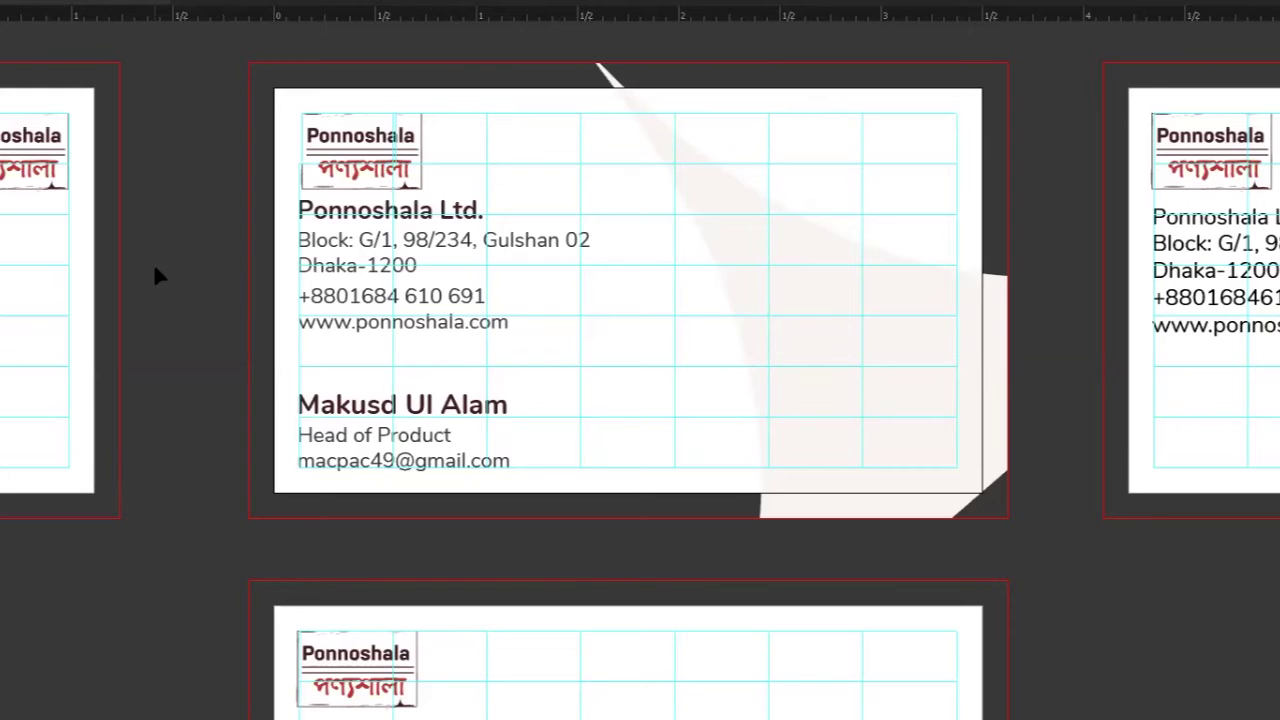
key(w)
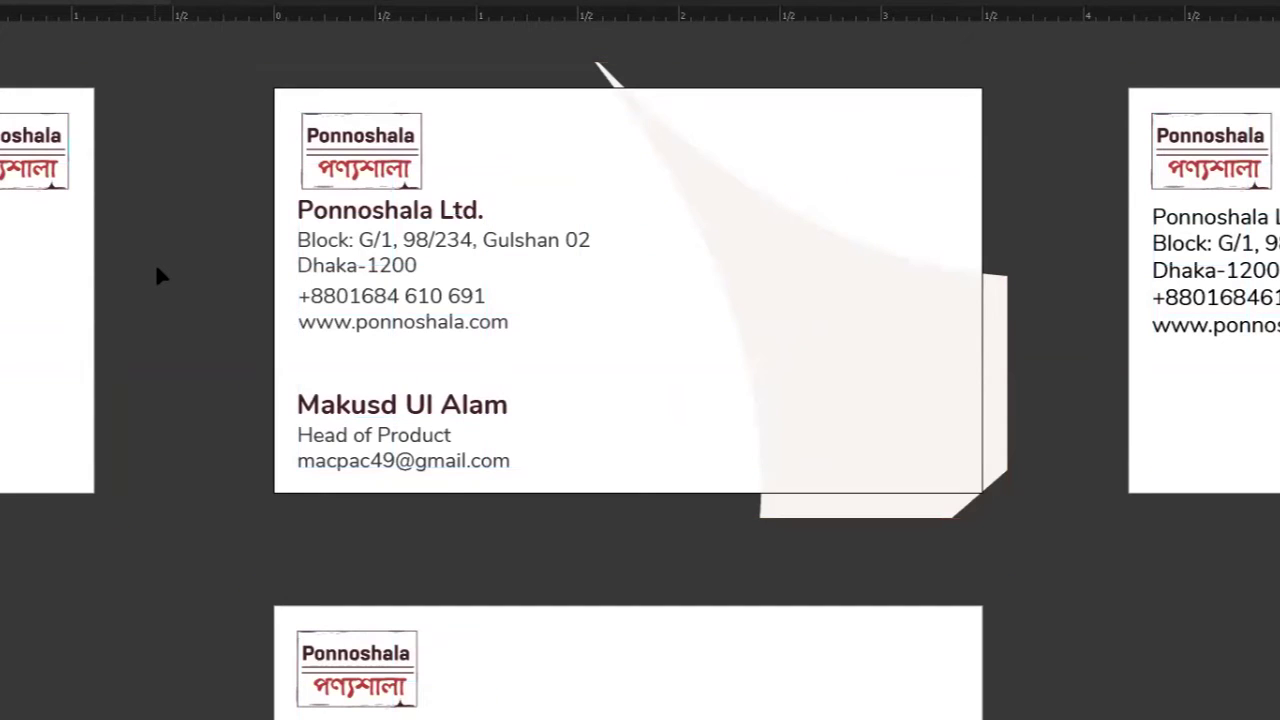
key(w)
key(w)
key(w)
key(w)
key(w)
key(w)
key(w)
key(w)
key(w)
key(w)
key(w)
Delete the lower card's old logo and company text
scroll(898, 710, down, 1)
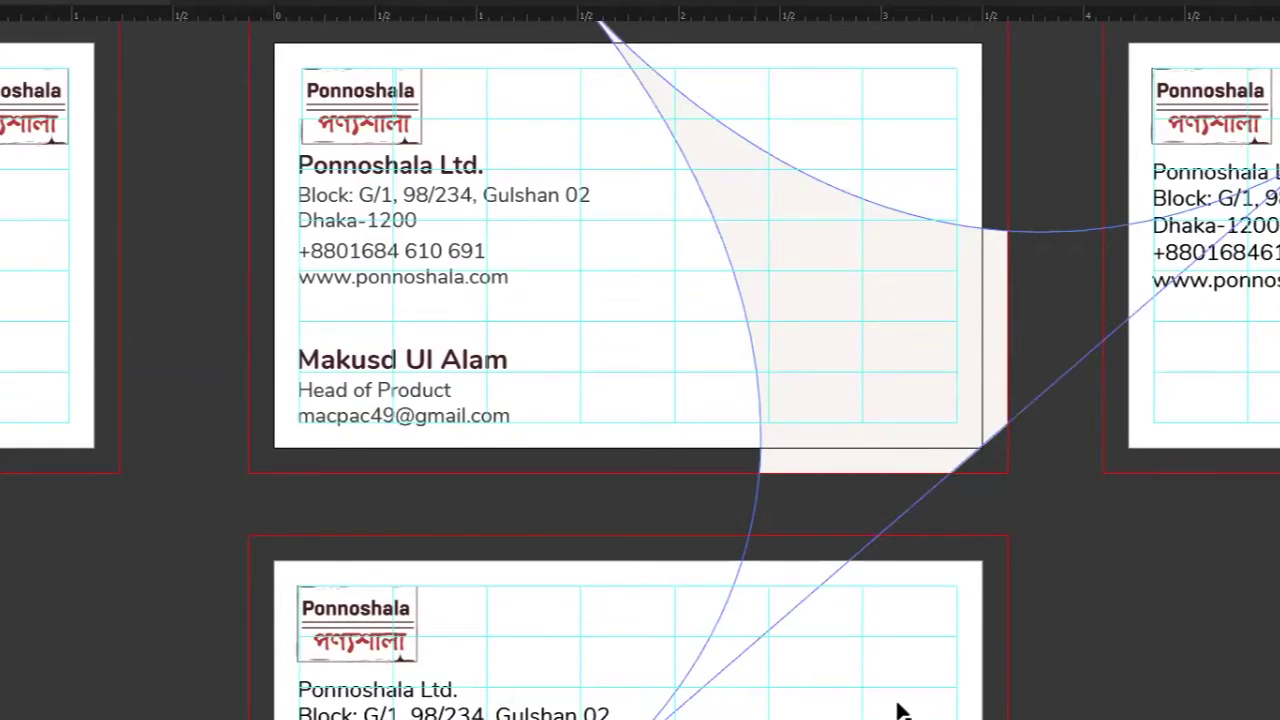
scroll(898, 710, down, 4)
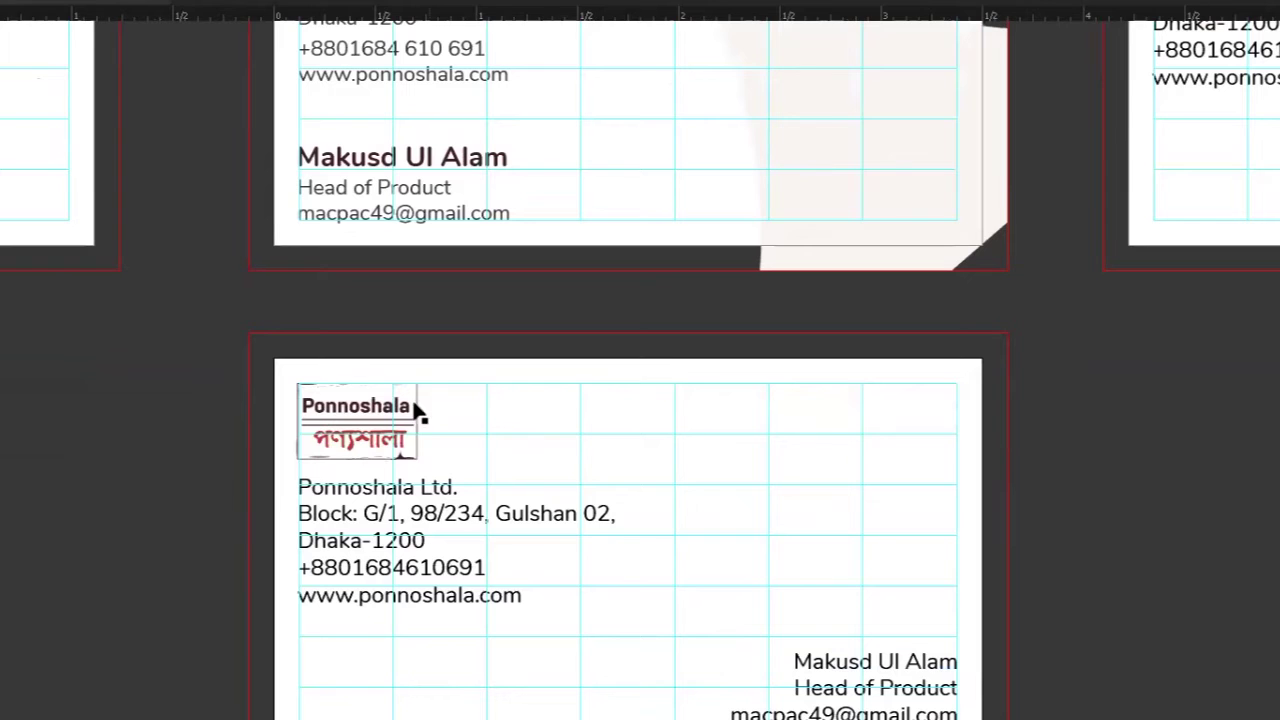
drag(306, 371, 912, 712)
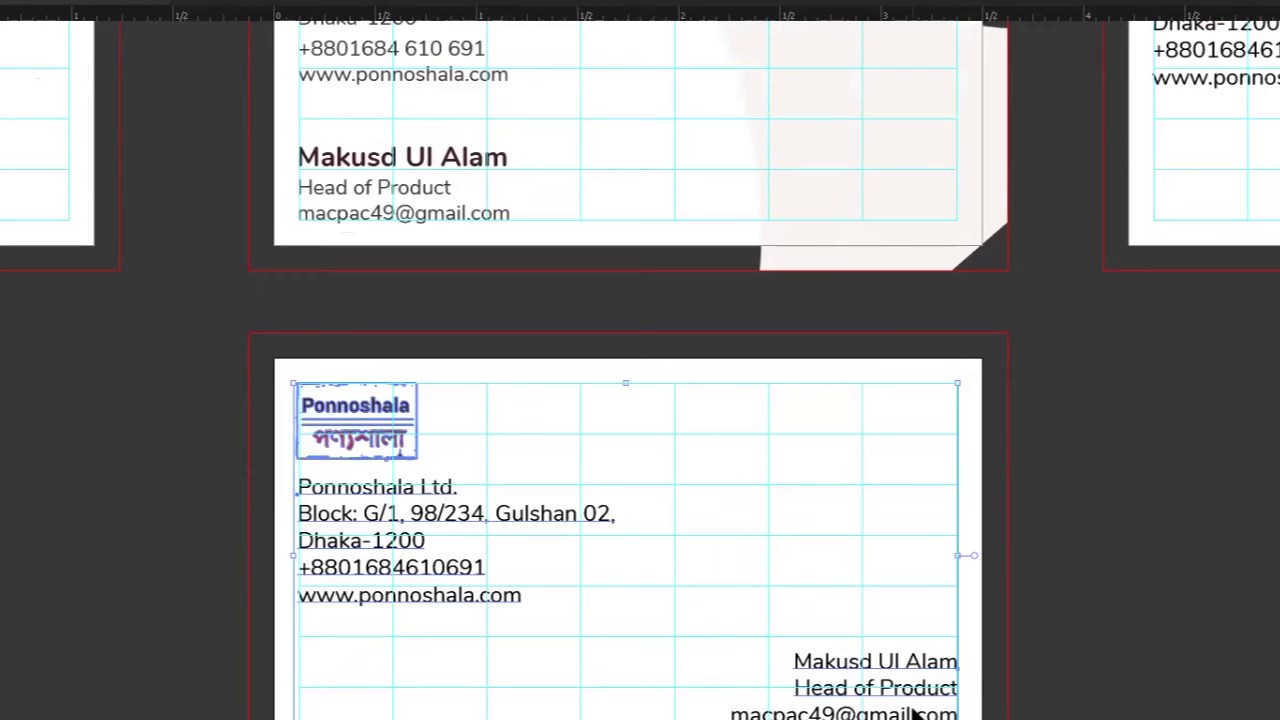
key(Delete)
Alt-drag a copy of the top card's logo and address group onto the lower card
scroll(814, 566, up, 5)
drag(288, 130, 482, 318)
drag(389, 251, 337, 420)
key(ctrl+equal)
key(ctrl+minus)
Move the copied logo group toward the lower card's top-left guide corner
key(ctrl+minus)
key(ctrl+equal)
key(ctrl+equal)
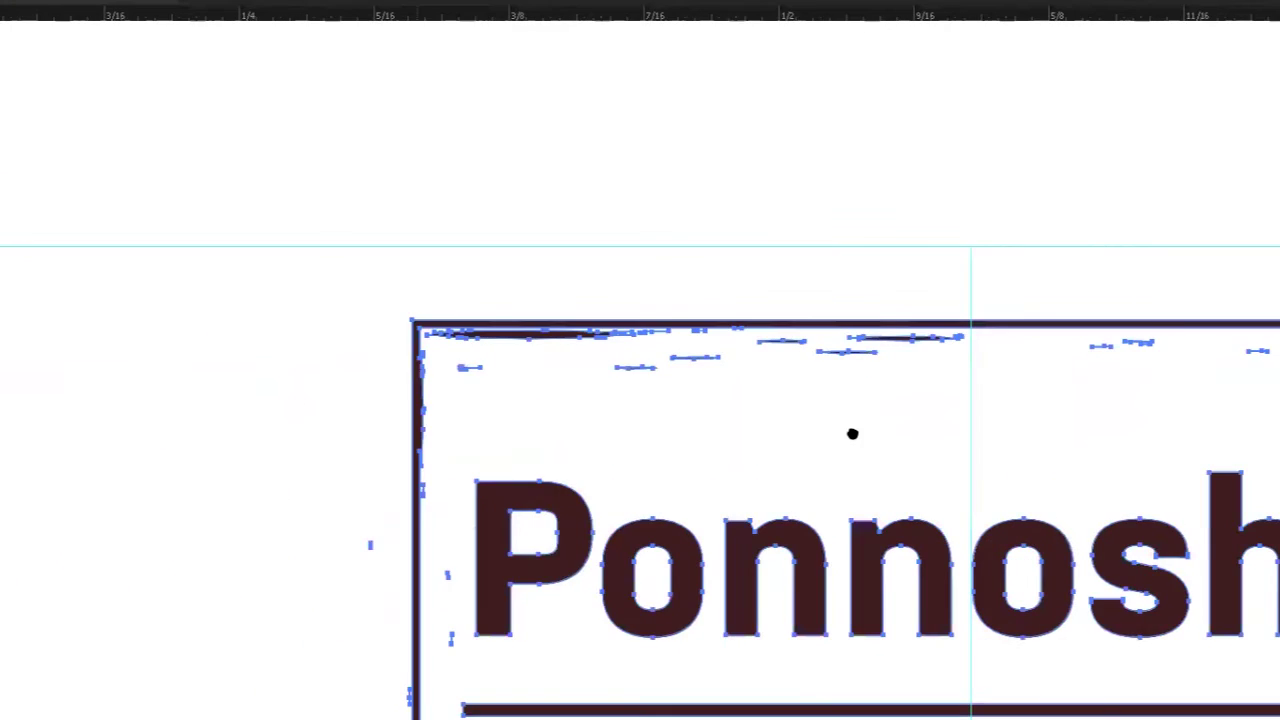
scroll(852, 433, left, 5)
drag(866, 372, 391, 314)
key(ctrl+equal)
key(ctrl+equal)
drag(547, 276, 390, 265)
key(ctrl+minus)
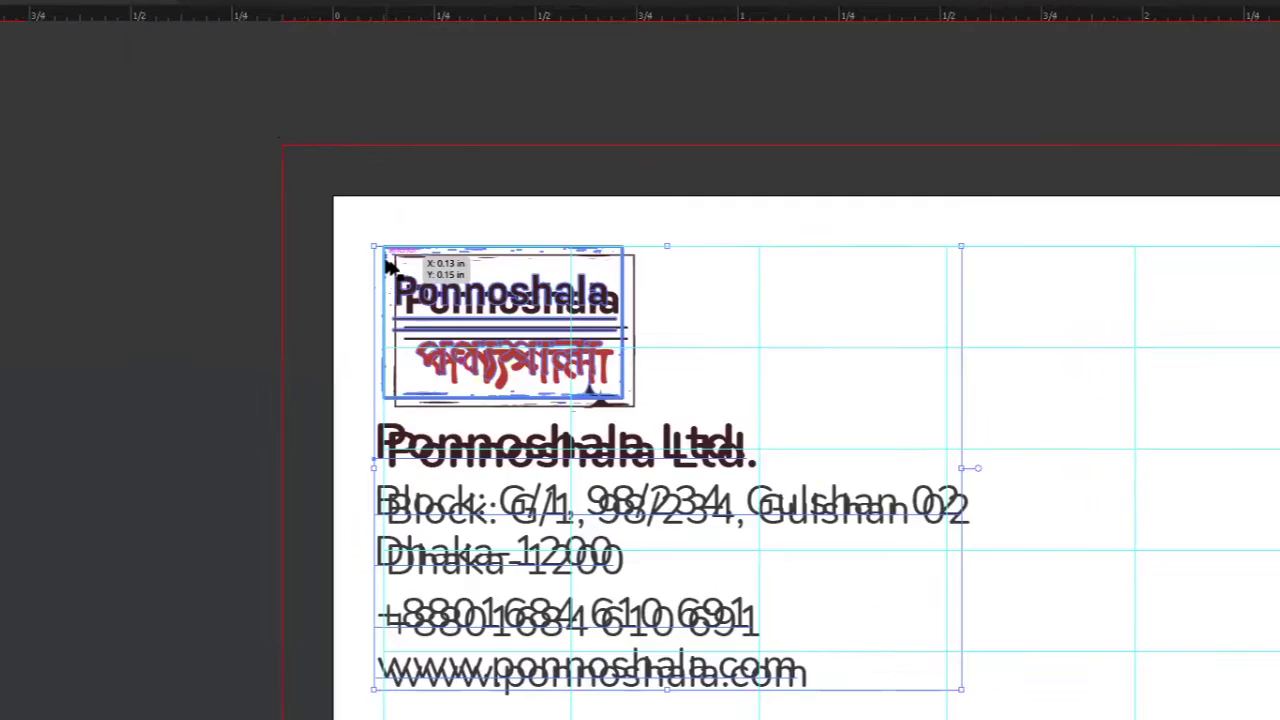
key(ctrl+minus)
click(400, 297)
key(ctrl+equal)
key(ctrl+equal)
key(ctrl+equal)
key(ctrl+equal)
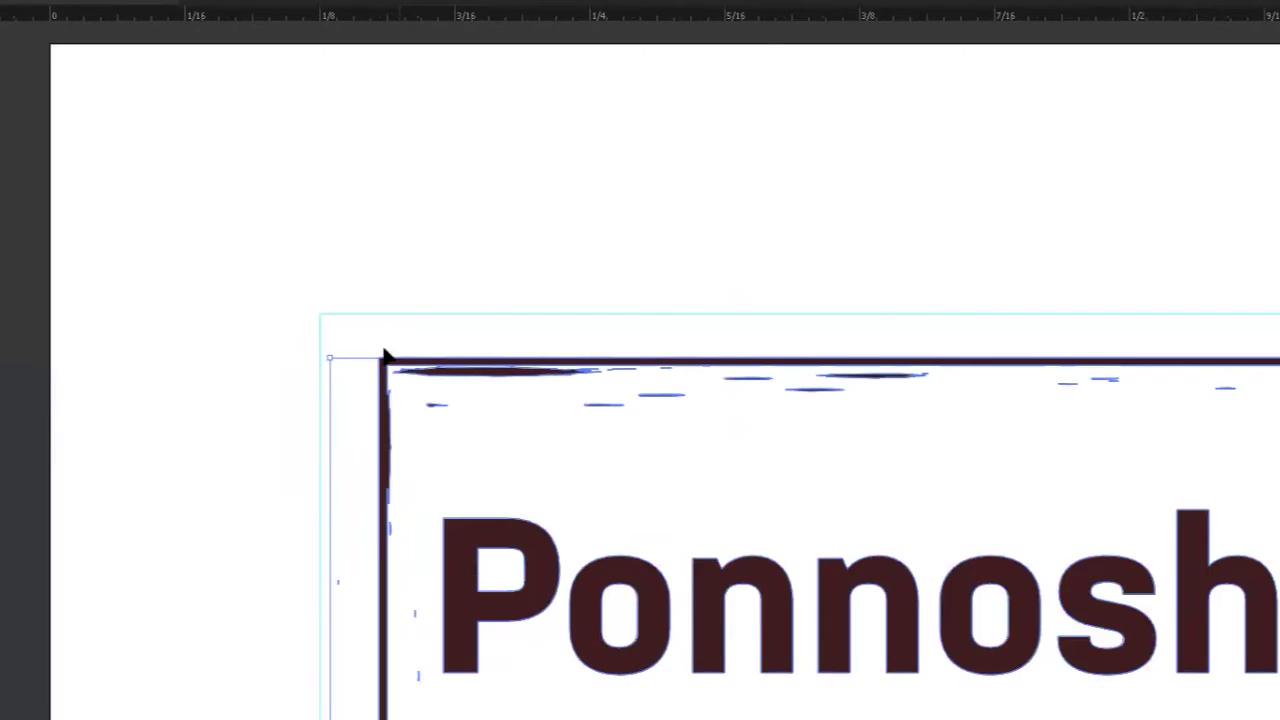
key(ctrl+equal)
key(ctrl+minus)
key(ctrl+minus)
key(ctrl+minus)
key(ctrl+minus)
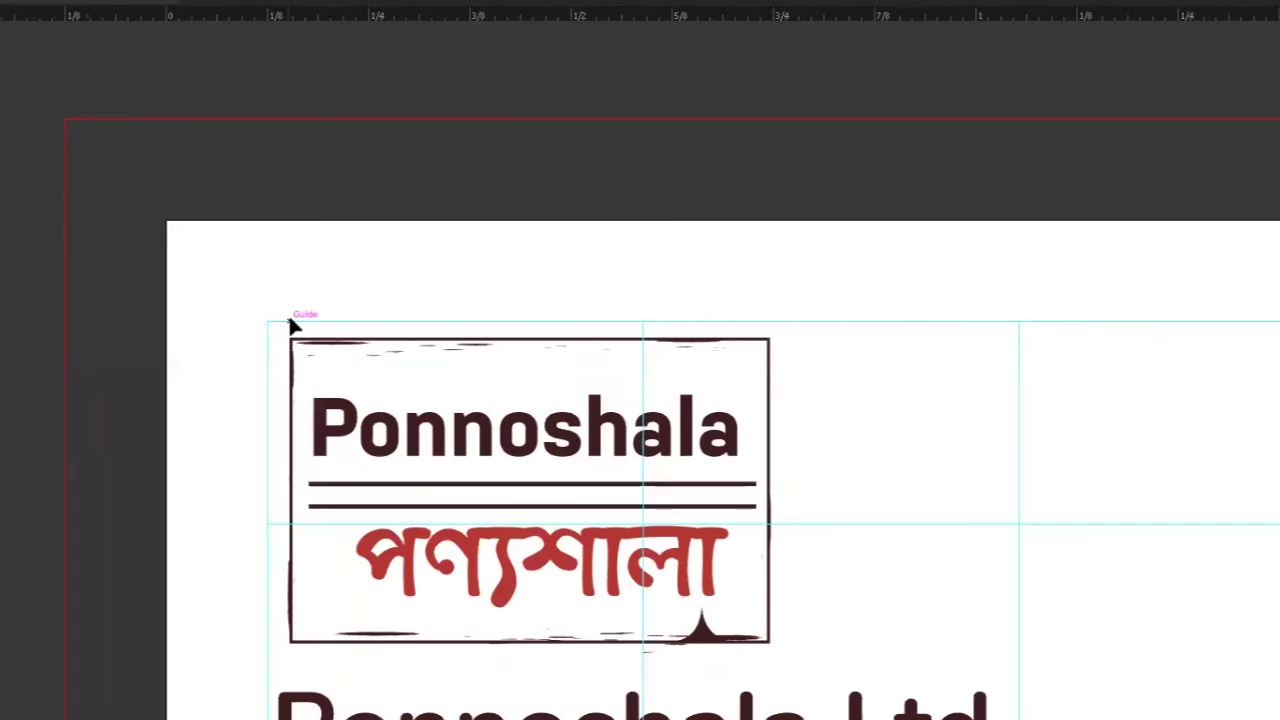
key(ctrl+minus)
key(ctrl+minus)
Snap the logo's top-left corner exactly onto the guide intersection
click(640, 497)
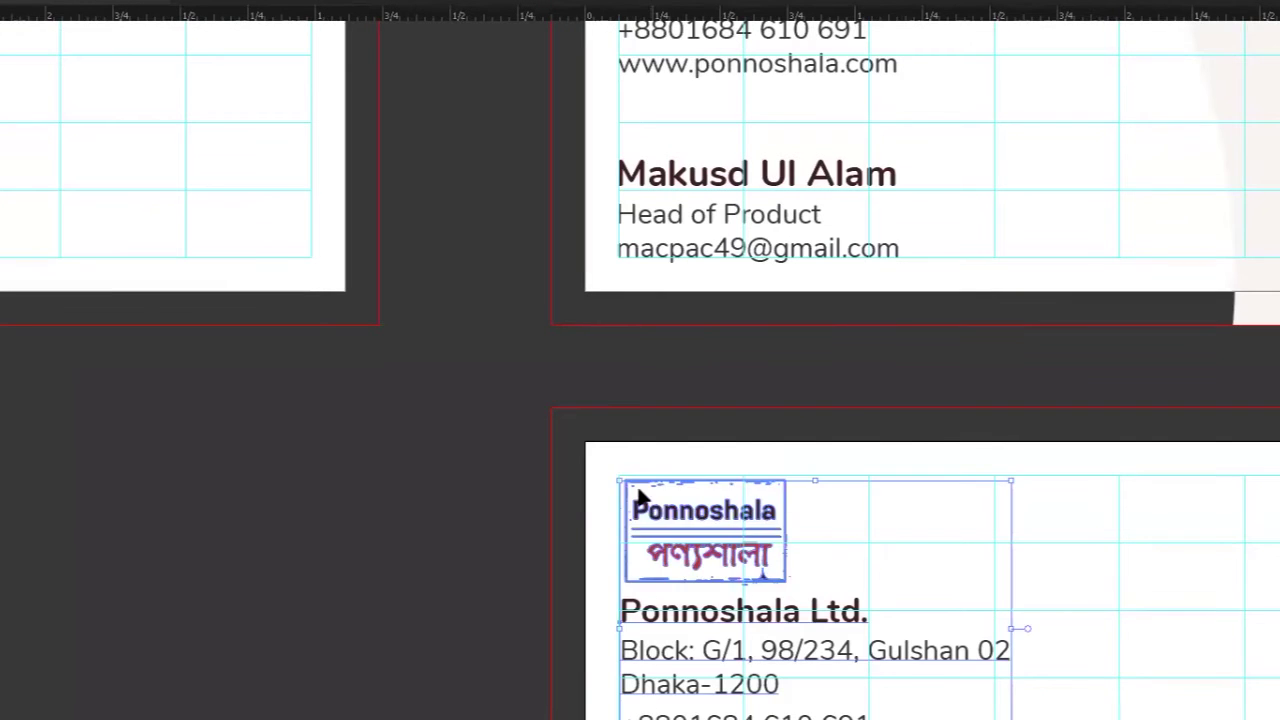
key(ctrl+equal)
key(ctrl+equal)
key(ctrl+equal)
key(ctrl+equal)
drag(712, 380, 268, 258)
key(ctrl+equal)
key(ctrl+equal)
key(ctrl+minus)
key(ctrl+minus)
scroll(283, 190, up, 3)
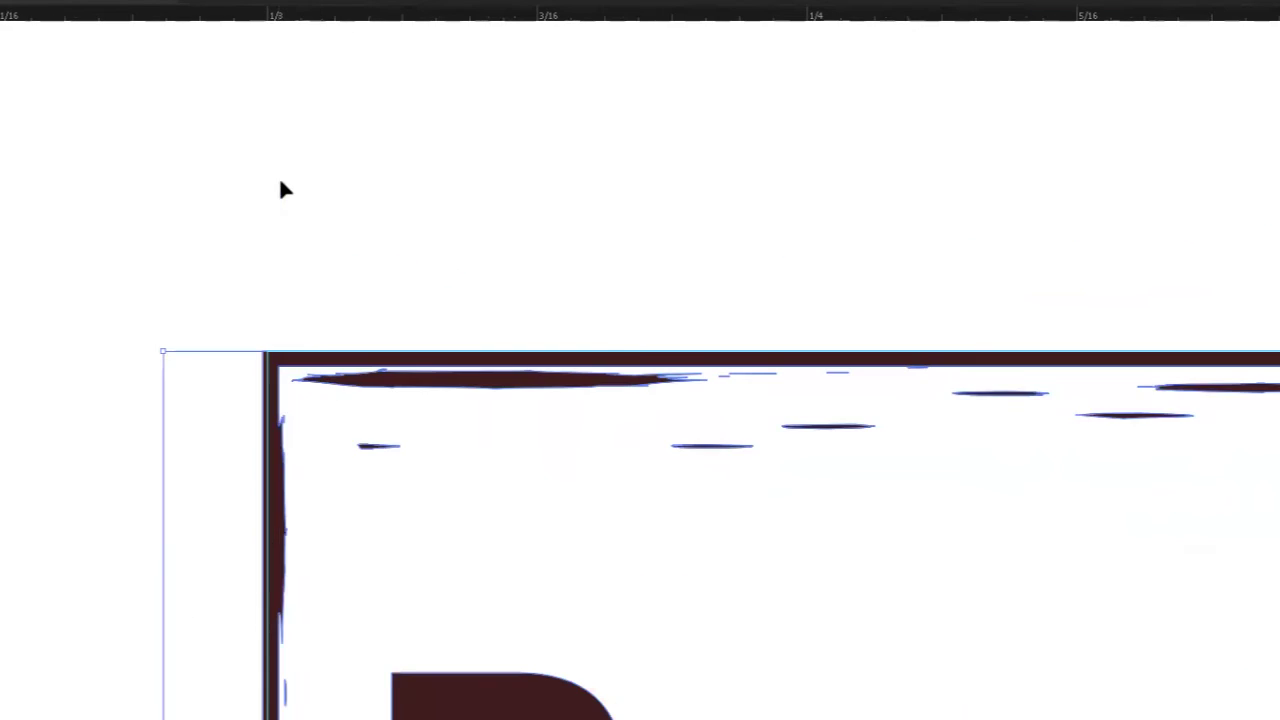
scroll(251, 471, up, 5)
drag(251, 685, 257, 680)
key(ctrl+minus)
key(ctrl+minus)
key(ctrl+minus)
Deselect and compare the finished lower card with the top card
click(711, 363)
scroll(657, 423, up, 2)
key(ctrl+equal)
key(ctrl+equal)
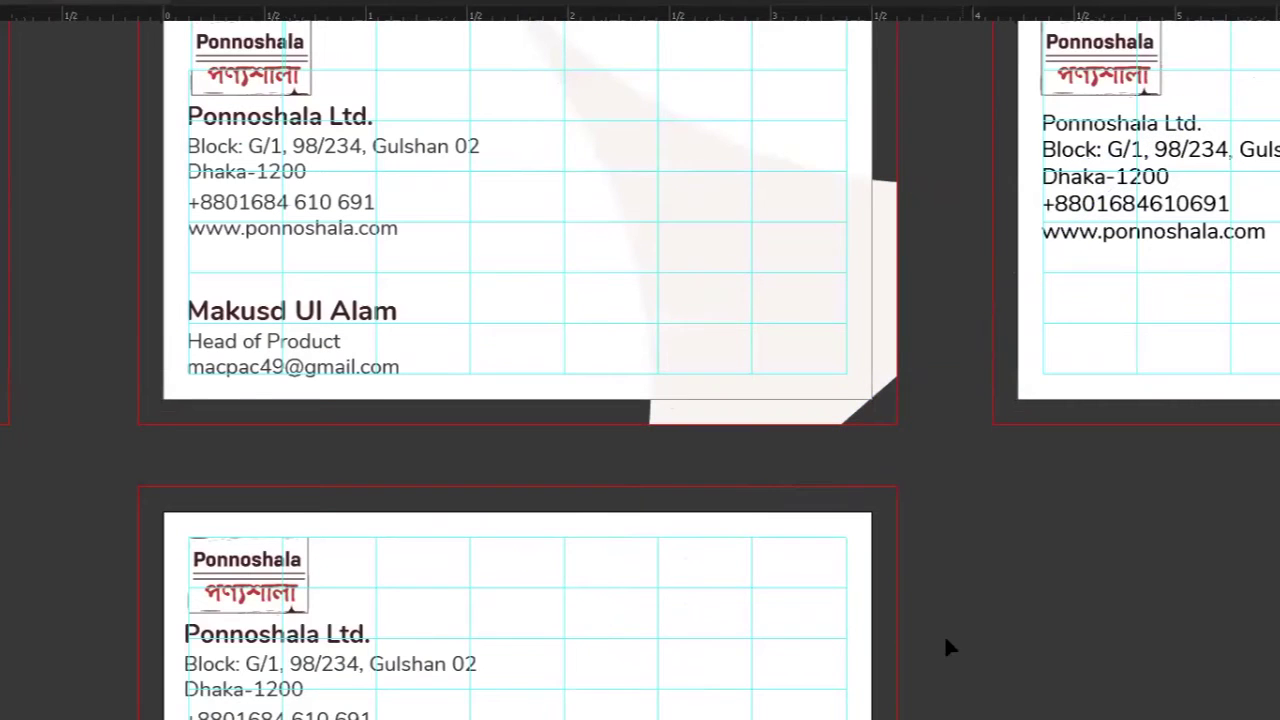
scroll(945, 600, down, 1)
alt+scroll(946, 566, down, 1)
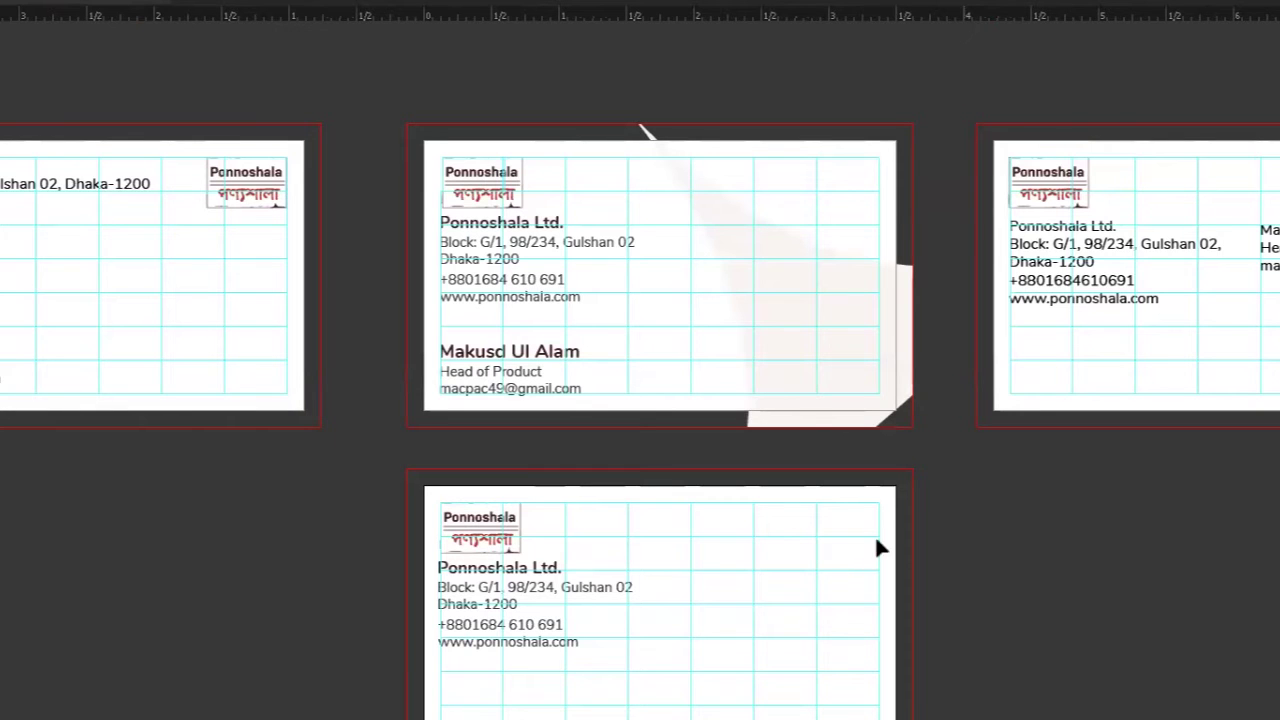
Alt-drag the name, title and e-mail block onto the lower card and right-align it
drag(494, 360, 782, 683)
click(884, 352)
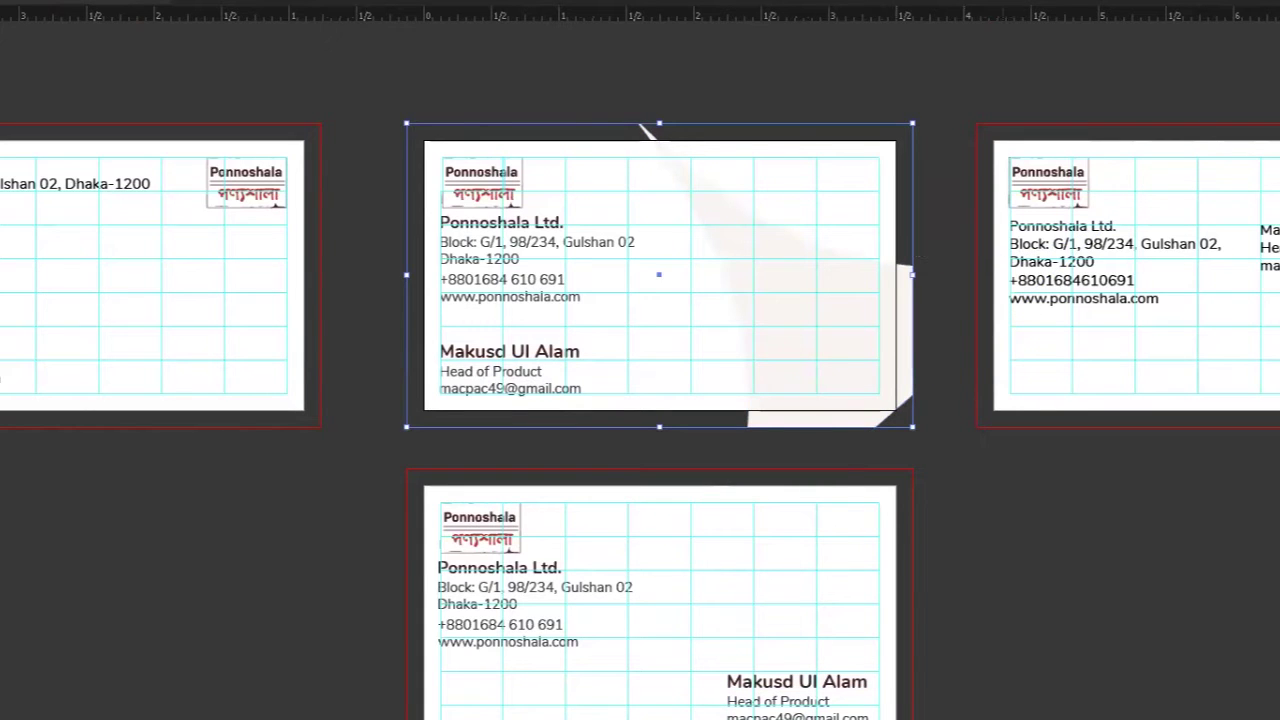
click(820, 691)
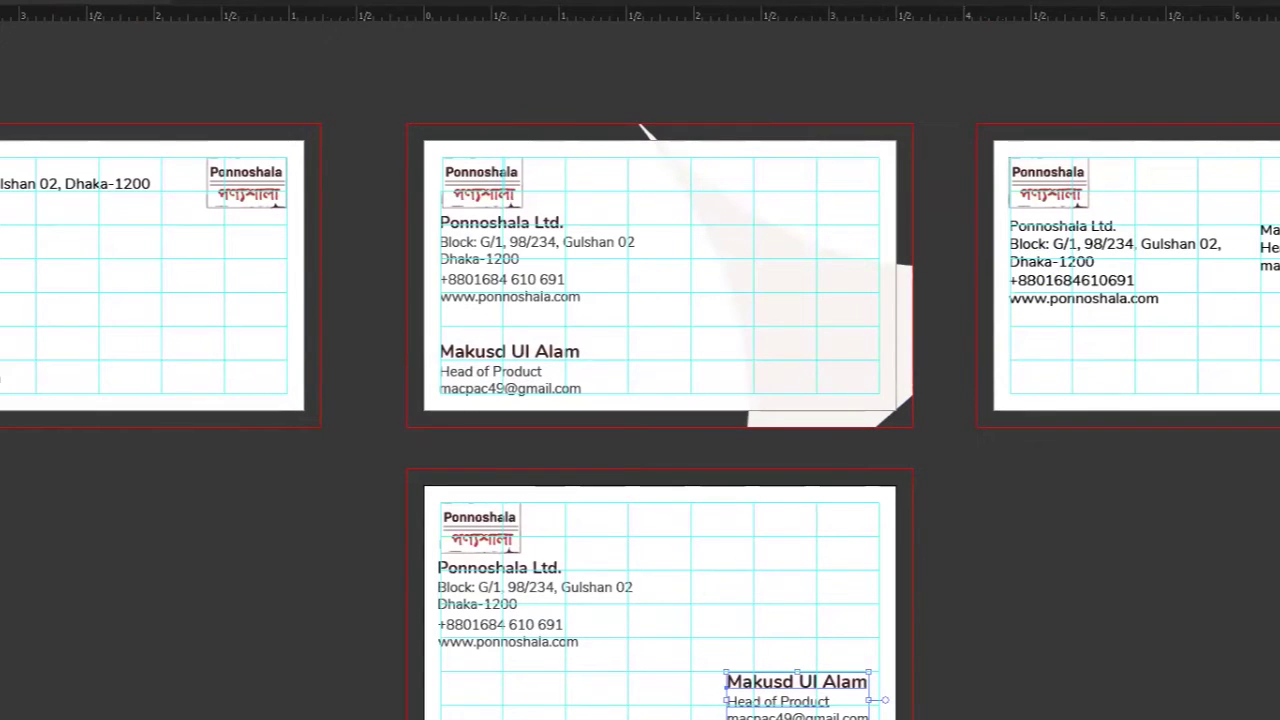
key(ctrl+t)
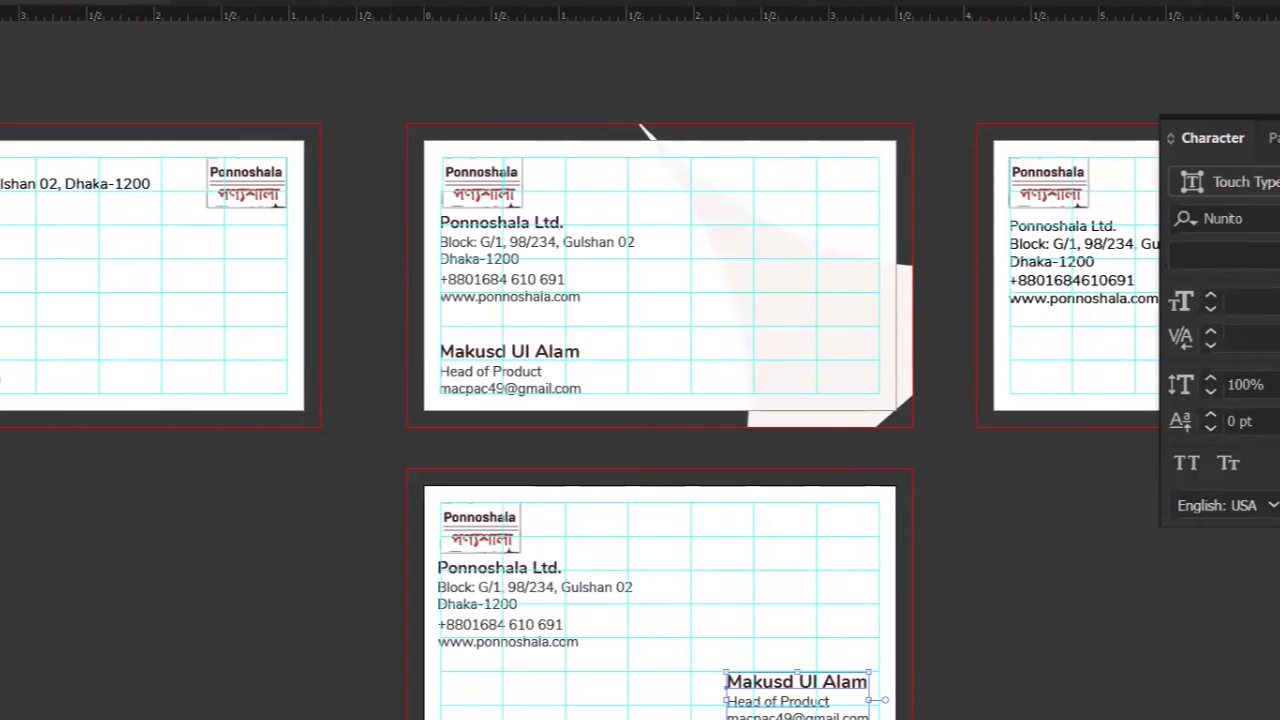
key(ctrl+alt+t)
key(ctrl+shift+c)
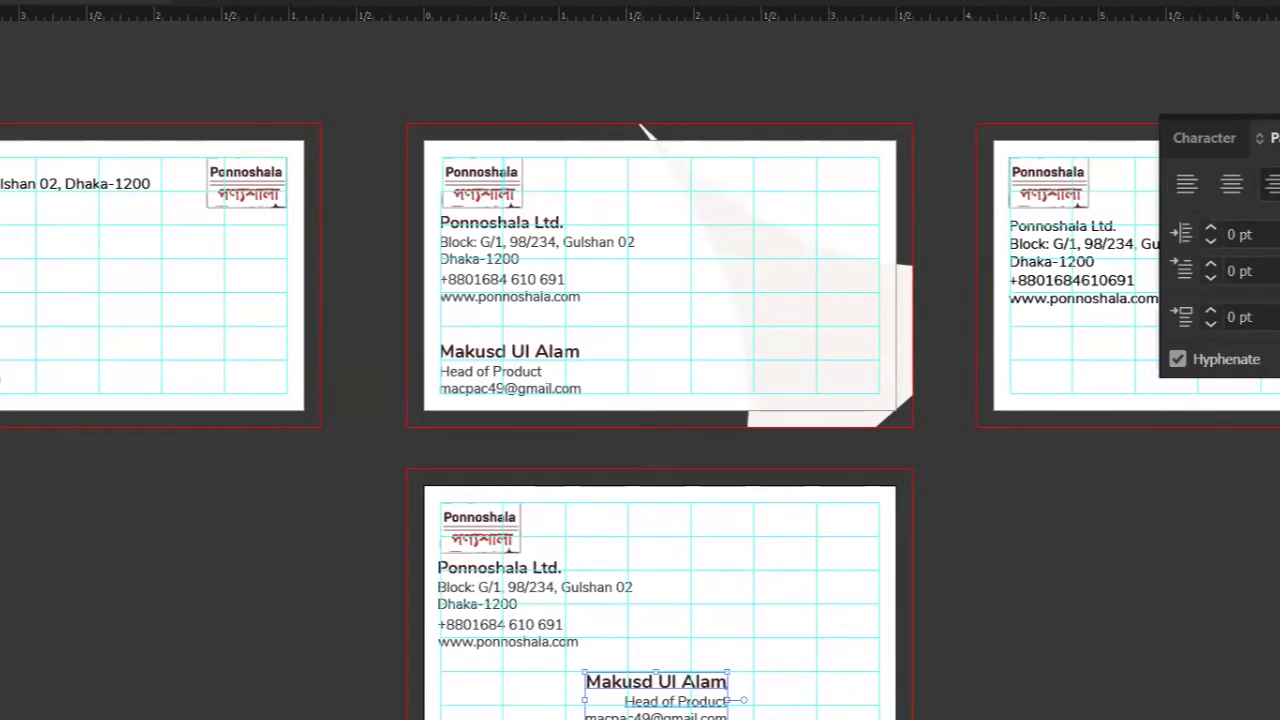
click(955, 465)
Try shifting the top card's address block slightly left, then undo the move
click(871, 314)
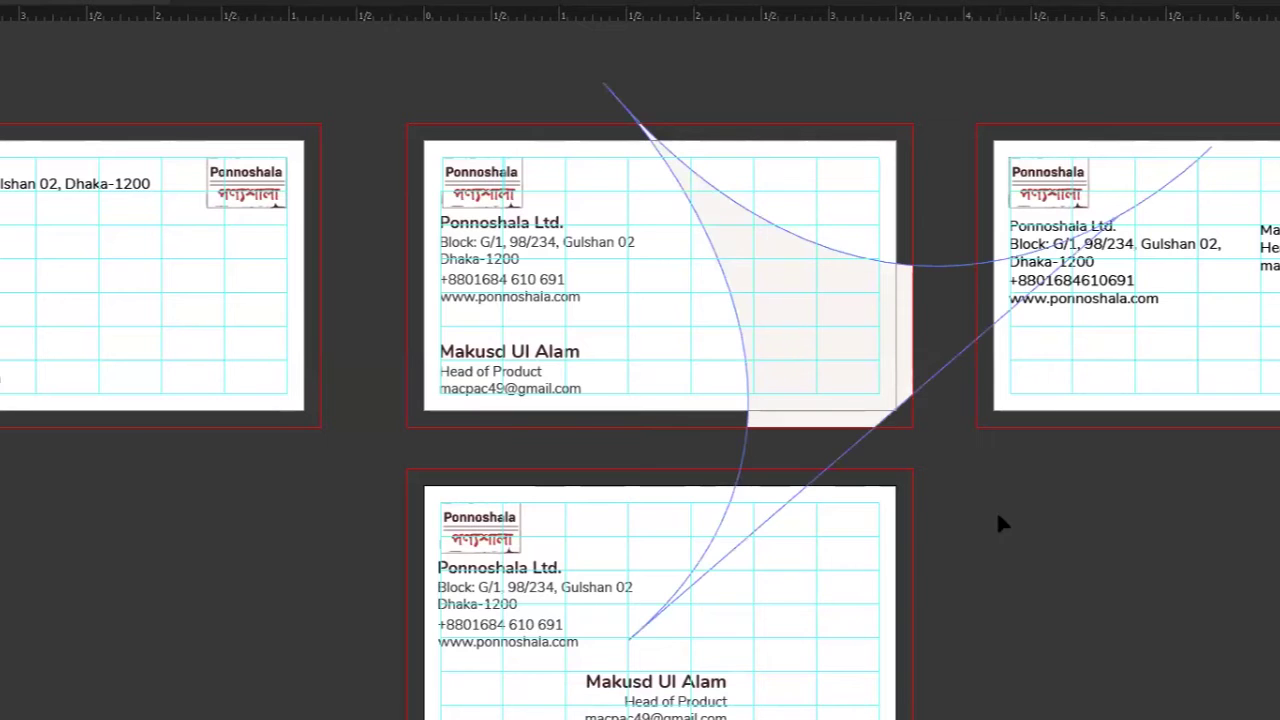
scroll(946, 334, up, 1)
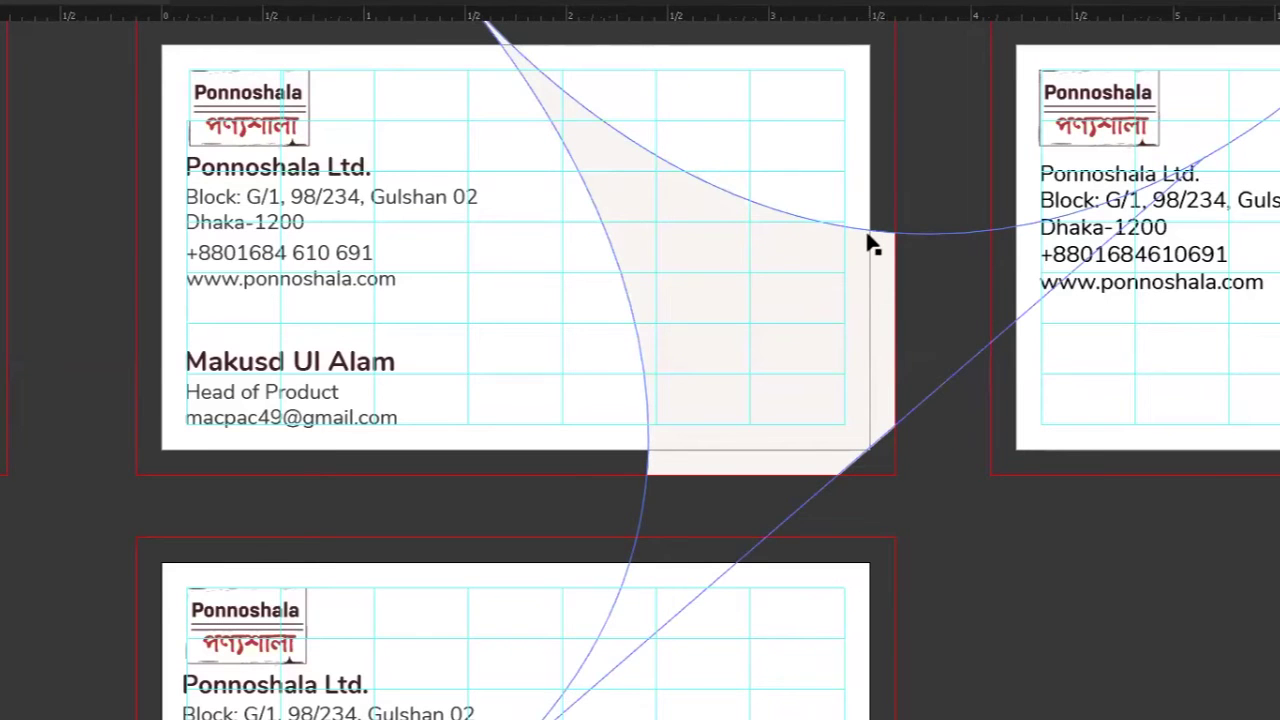
click(873, 230)
click(220, 232)
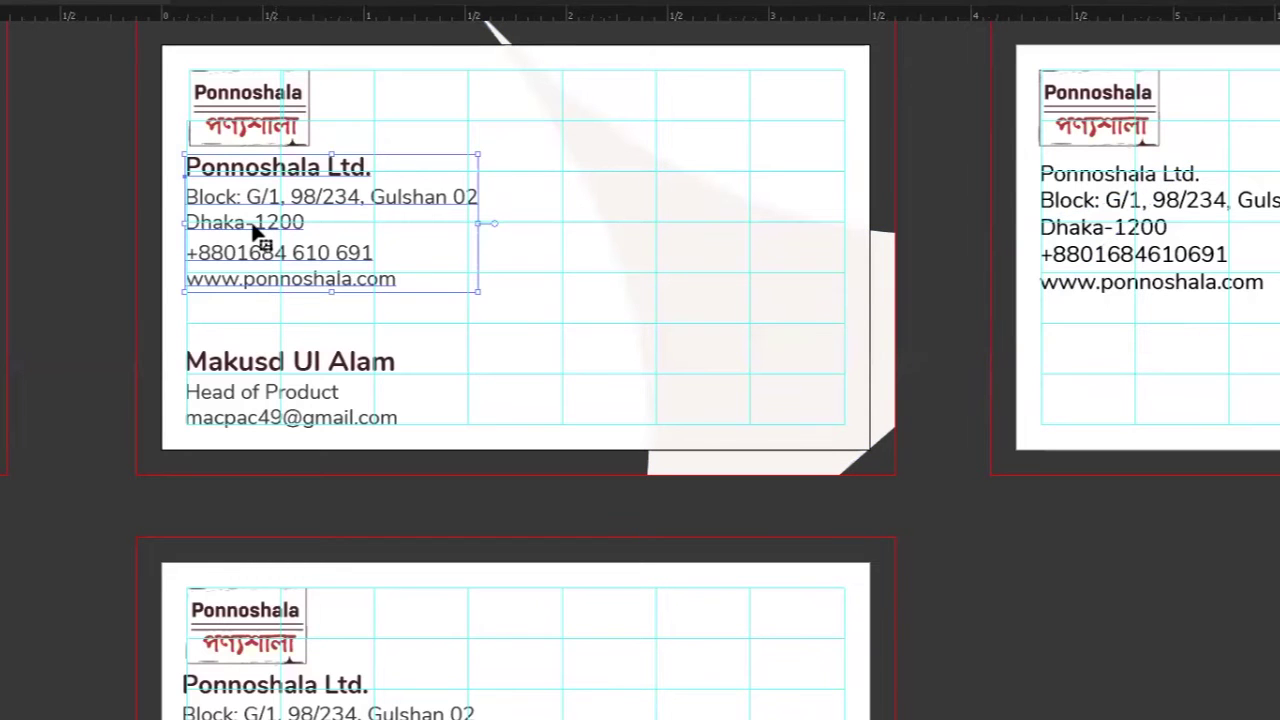
drag(251, 220, 225, 224)
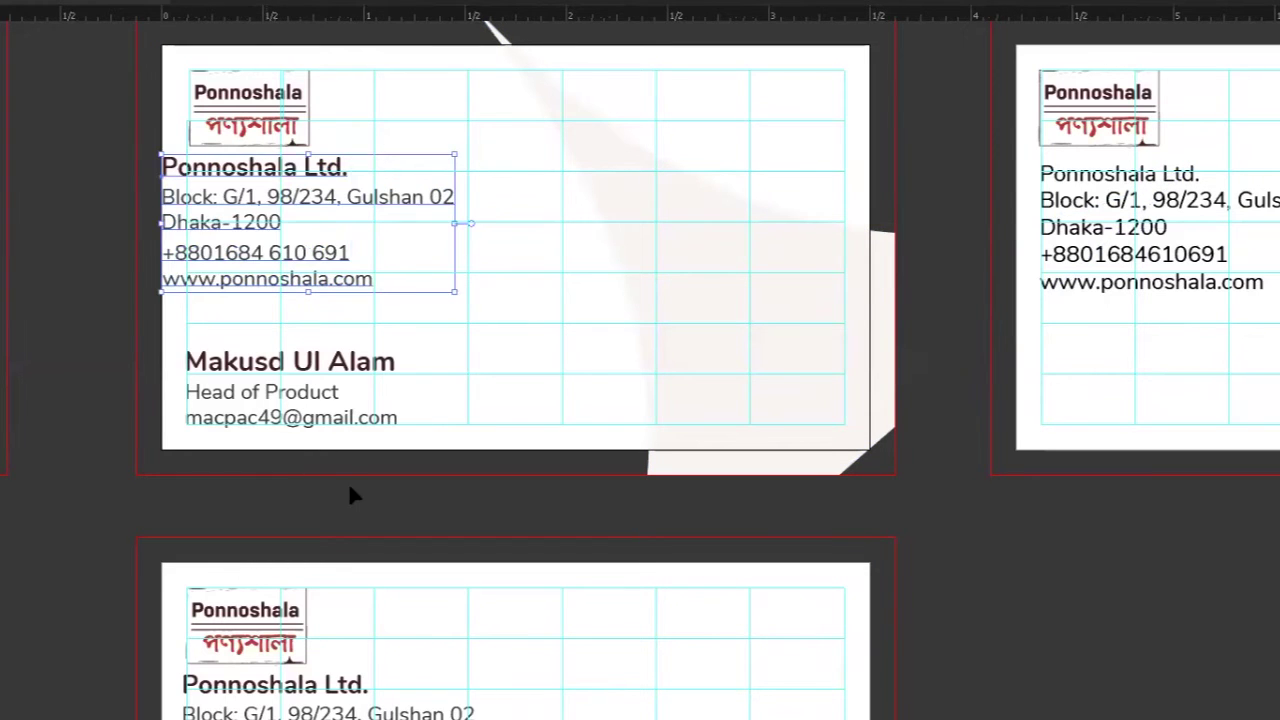
key(ctrl+z)
click(352, 486)
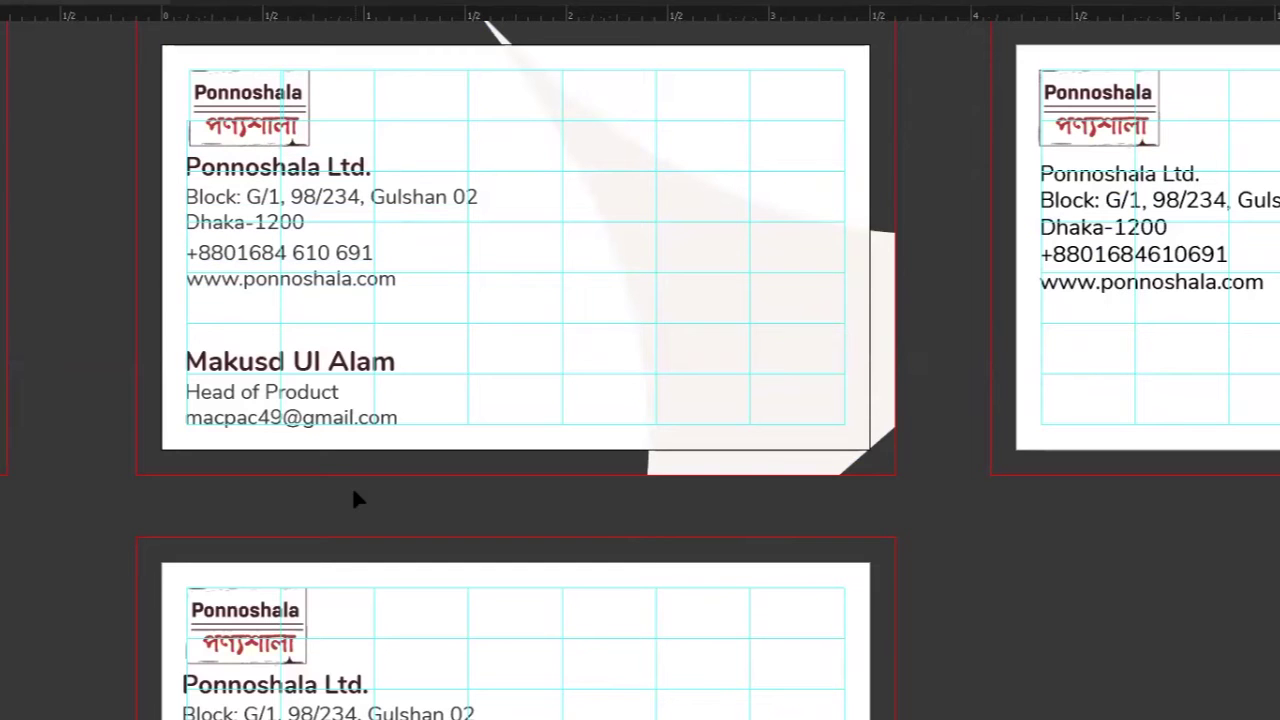
scroll(503, 591, down, 5)
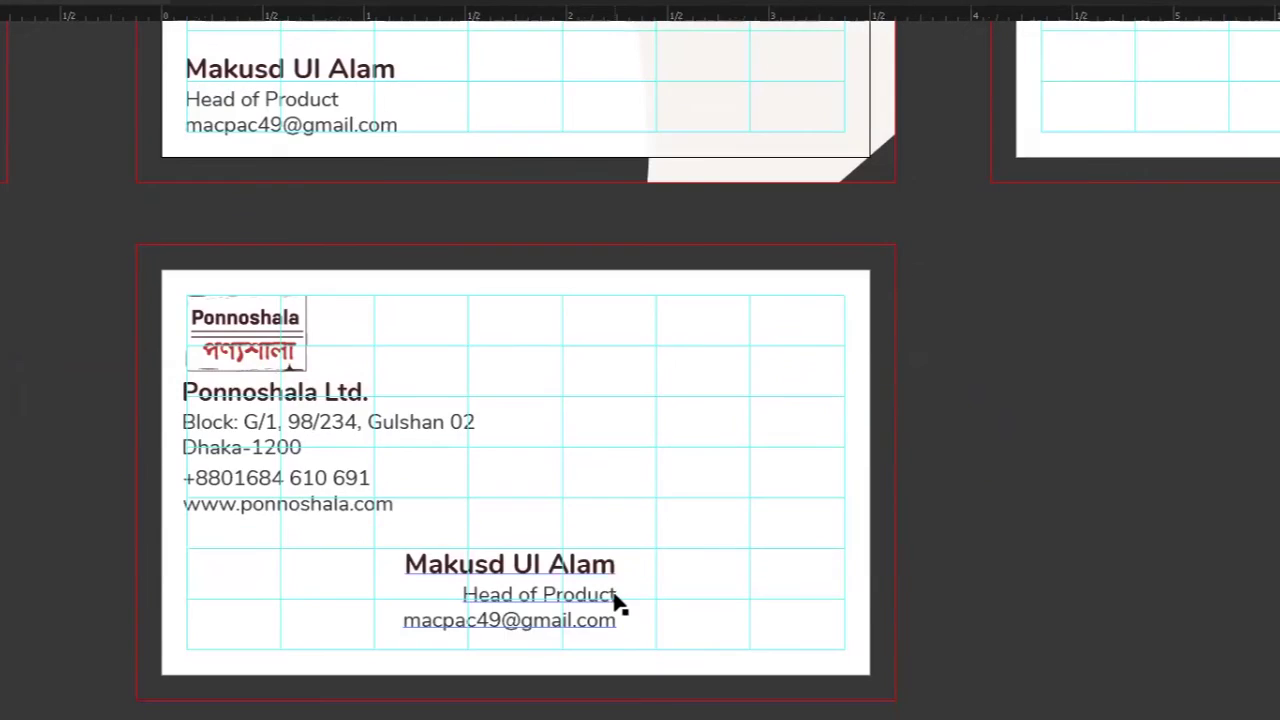
Move the contact block into the card's right column down at the bottom guide
click(616, 602)
scroll(633, 647, up, 3)
drag(565, 578, 1205, 612)
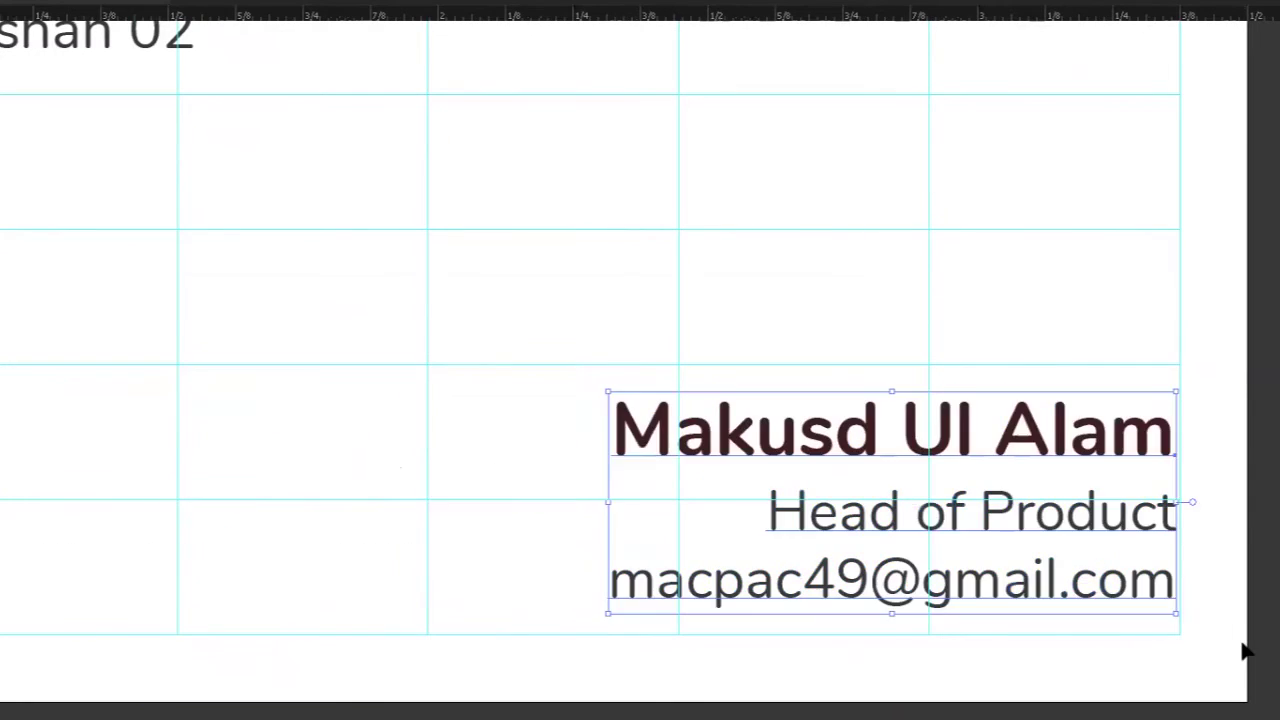
scroll(800, 363, up, 5)
drag(800, 363, 820, 563)
scroll(817, 557, down, 1)
scroll(820, 512, down, 3)
scroll(837, 289, up, 2)
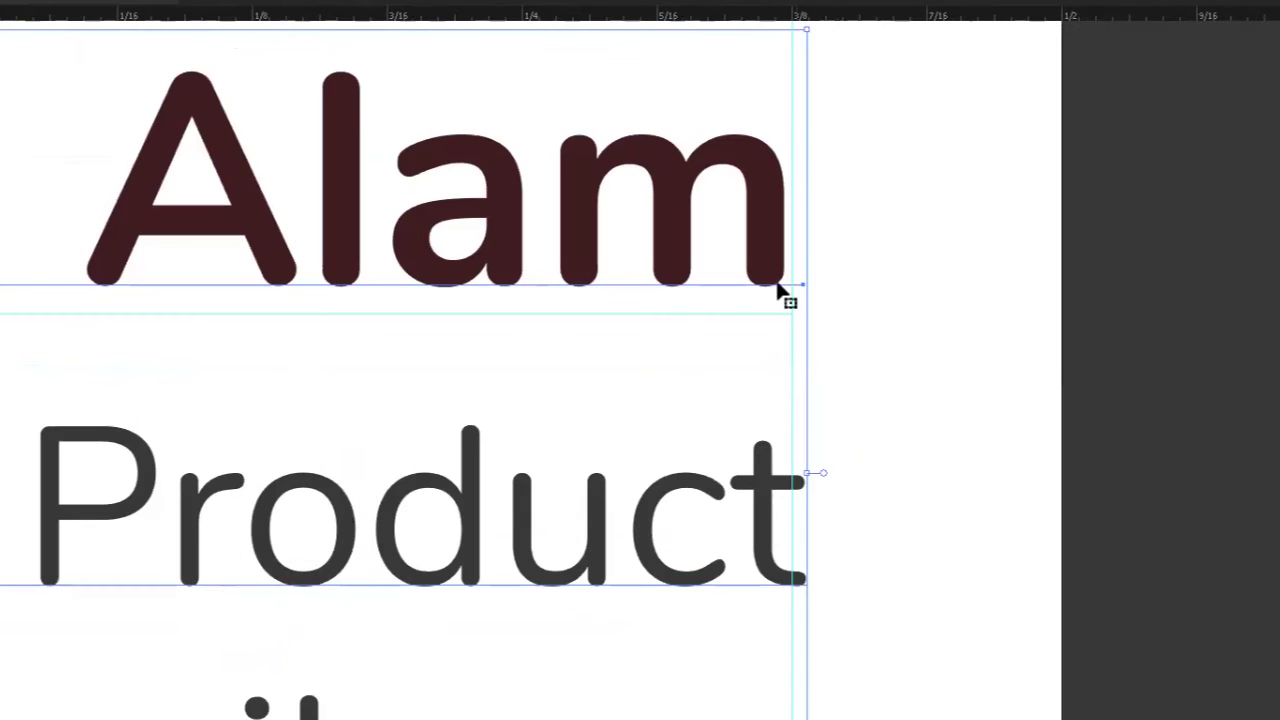
scroll(790, 250, up, 3)
drag(807, 250, 813, 248)
scroll(813, 248, down, 3)
Line up the contact text's right edge with the card's right guide
double_click(843, 522)
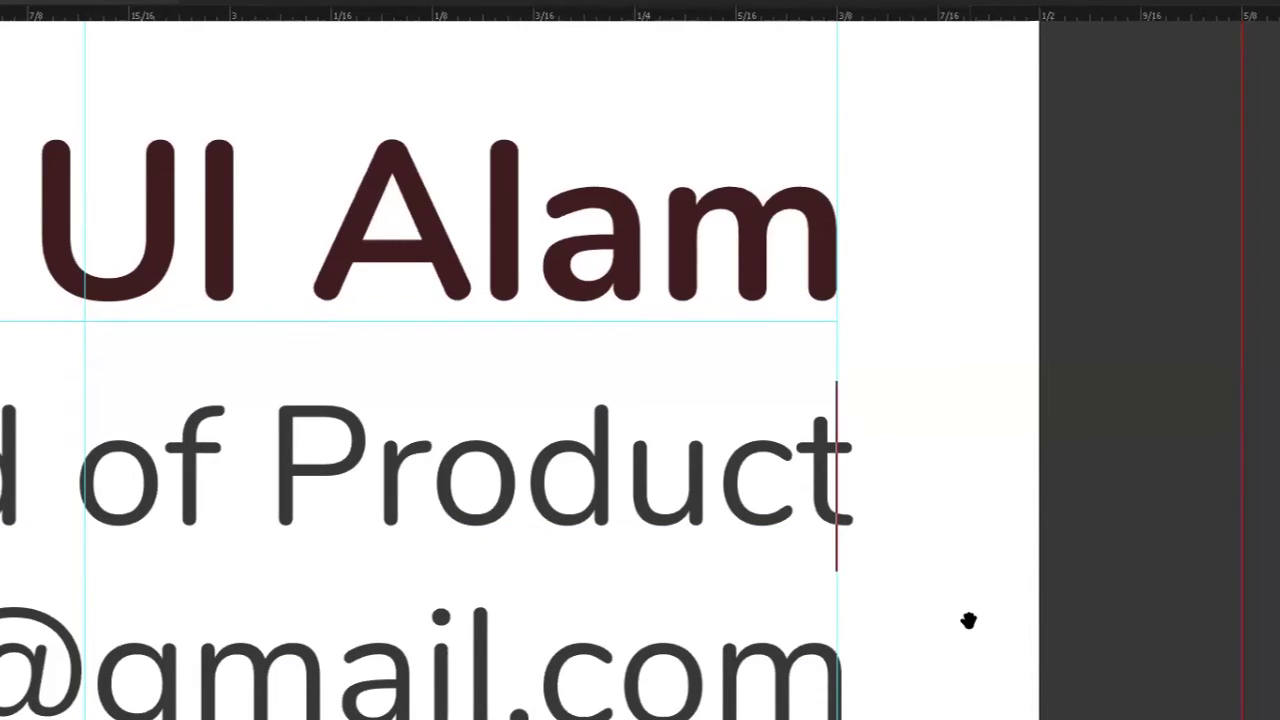
key(Escape)
key(t)
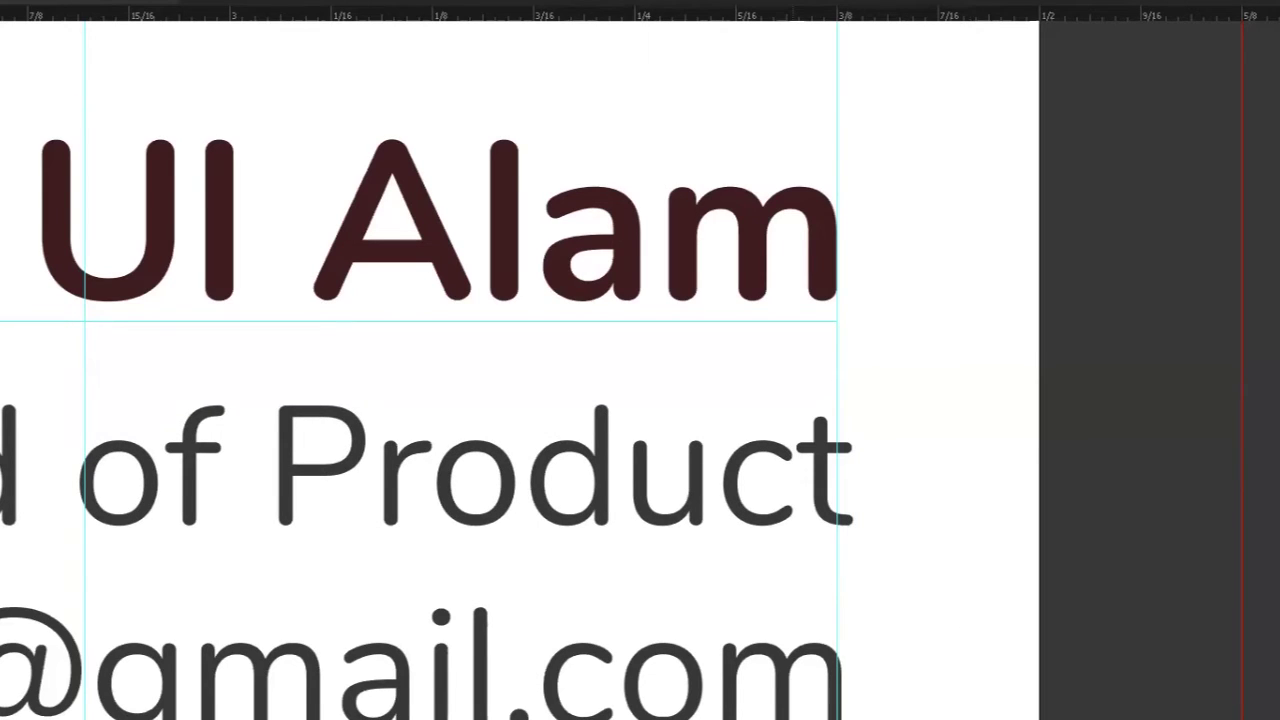
scroll(786, 563, up, 2)
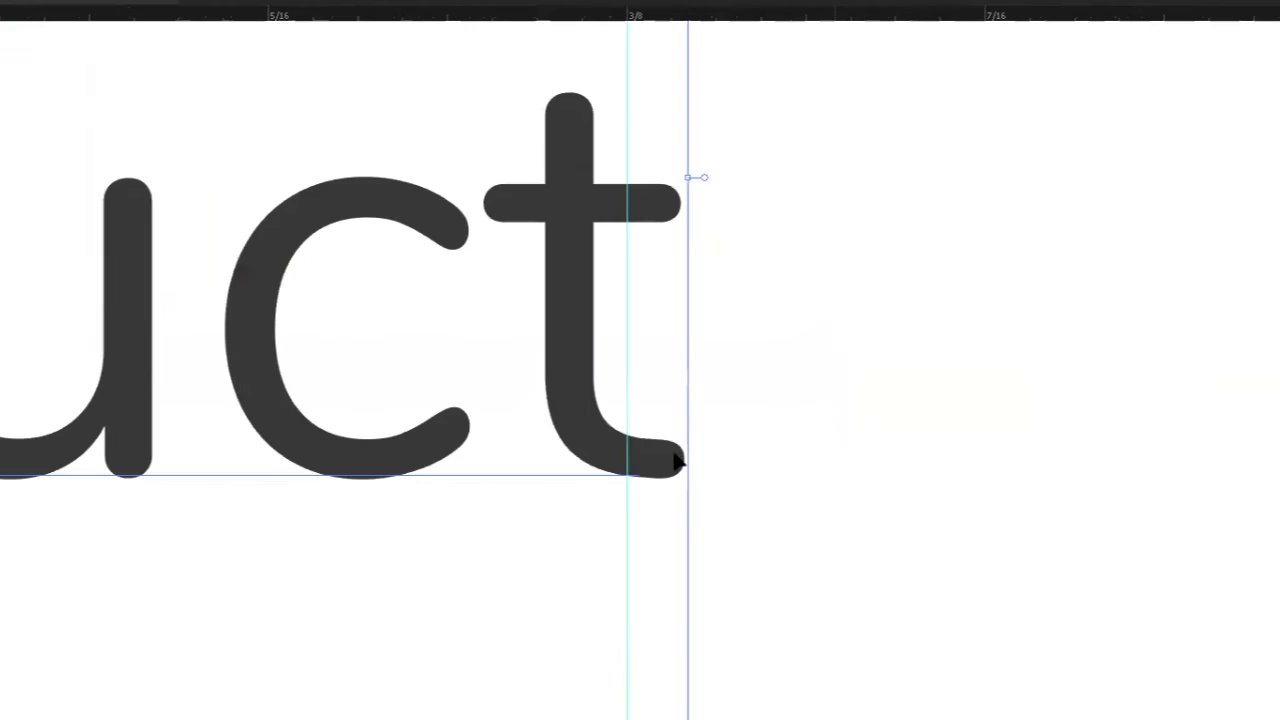
drag(649, 474, 595, 474)
scroll(720, 500, down, 3)
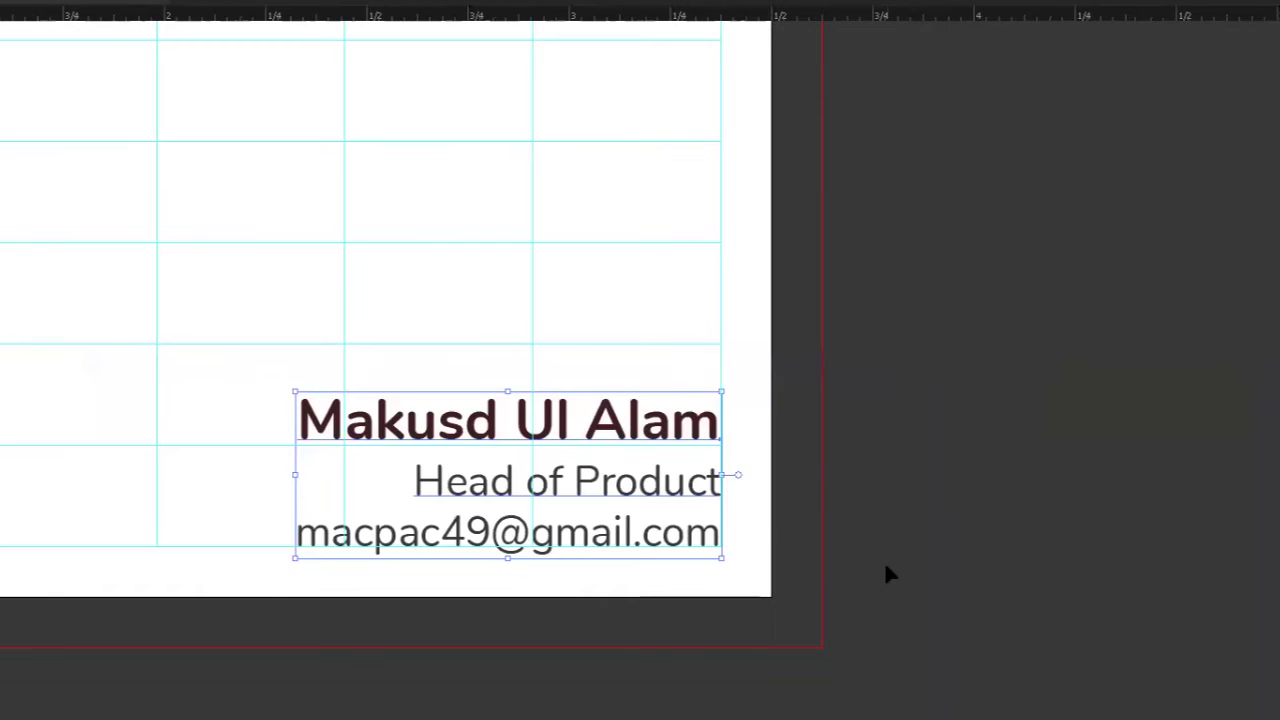
scroll(812, 597, down, 3)
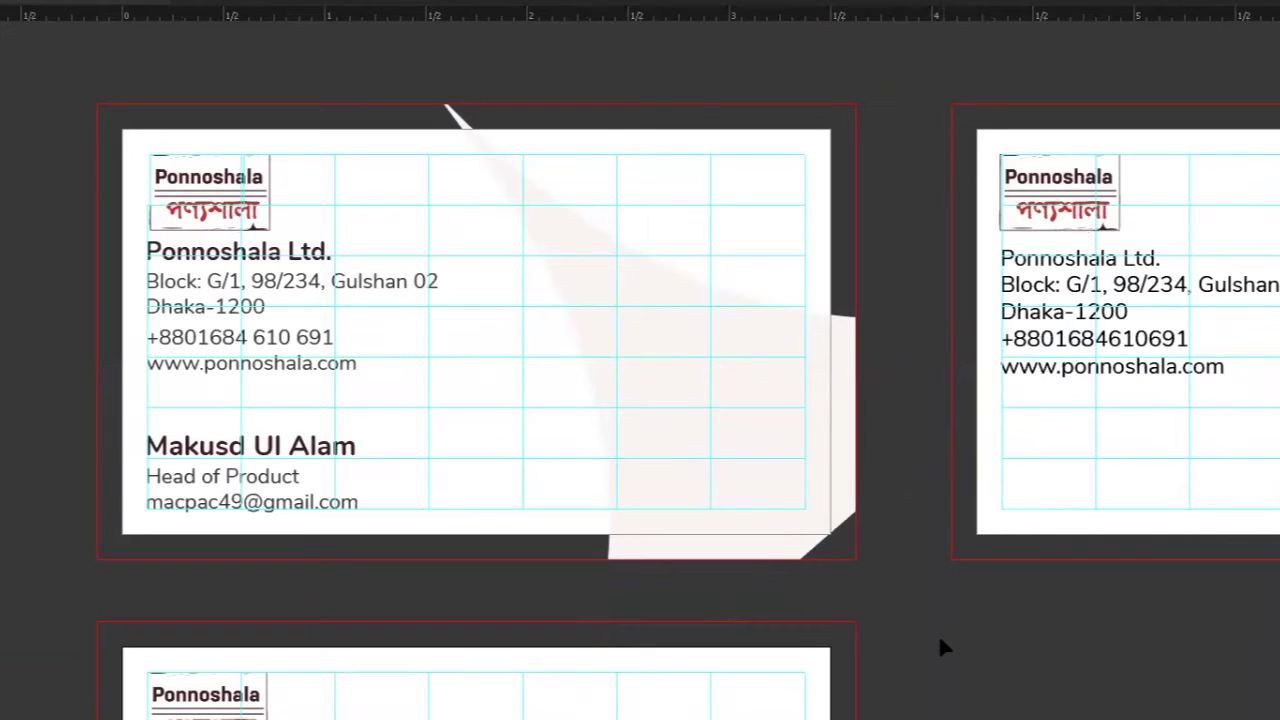
Alt-drag the cream fold shape down and reflect it with Transform > Reflect
scroll(1004, 458, down, 5)
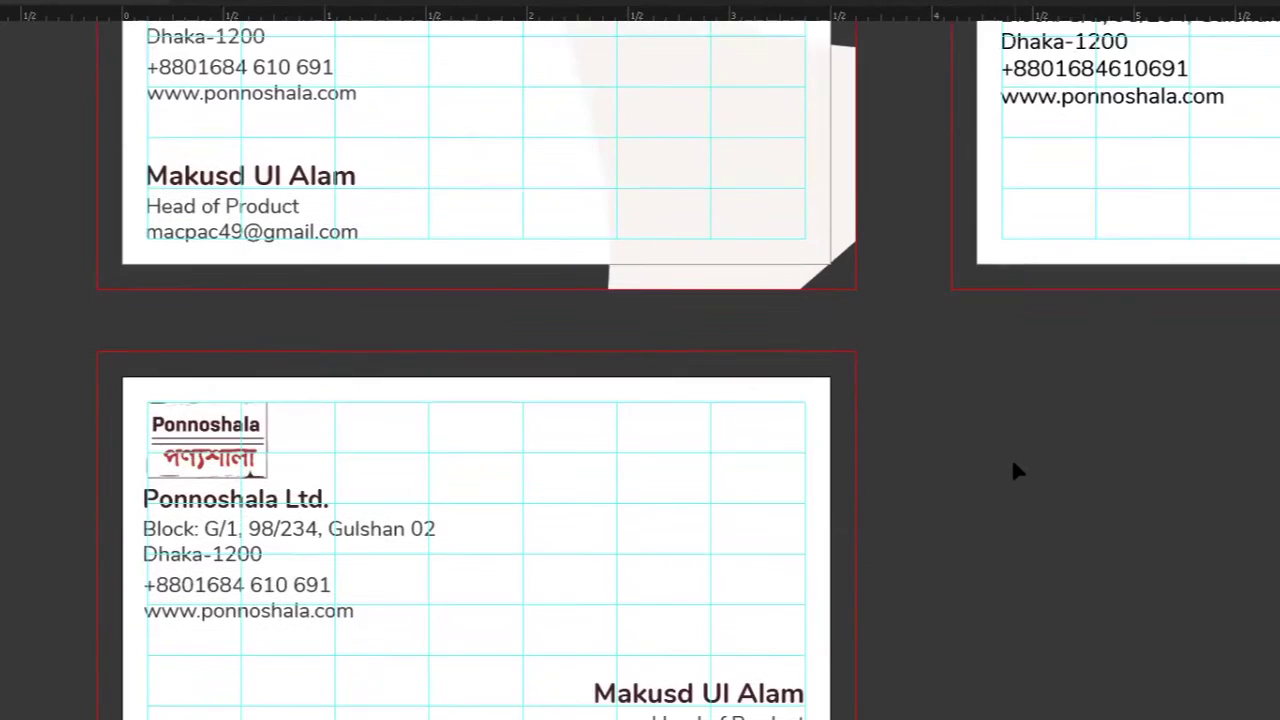
drag(782, 106, 646, 514)
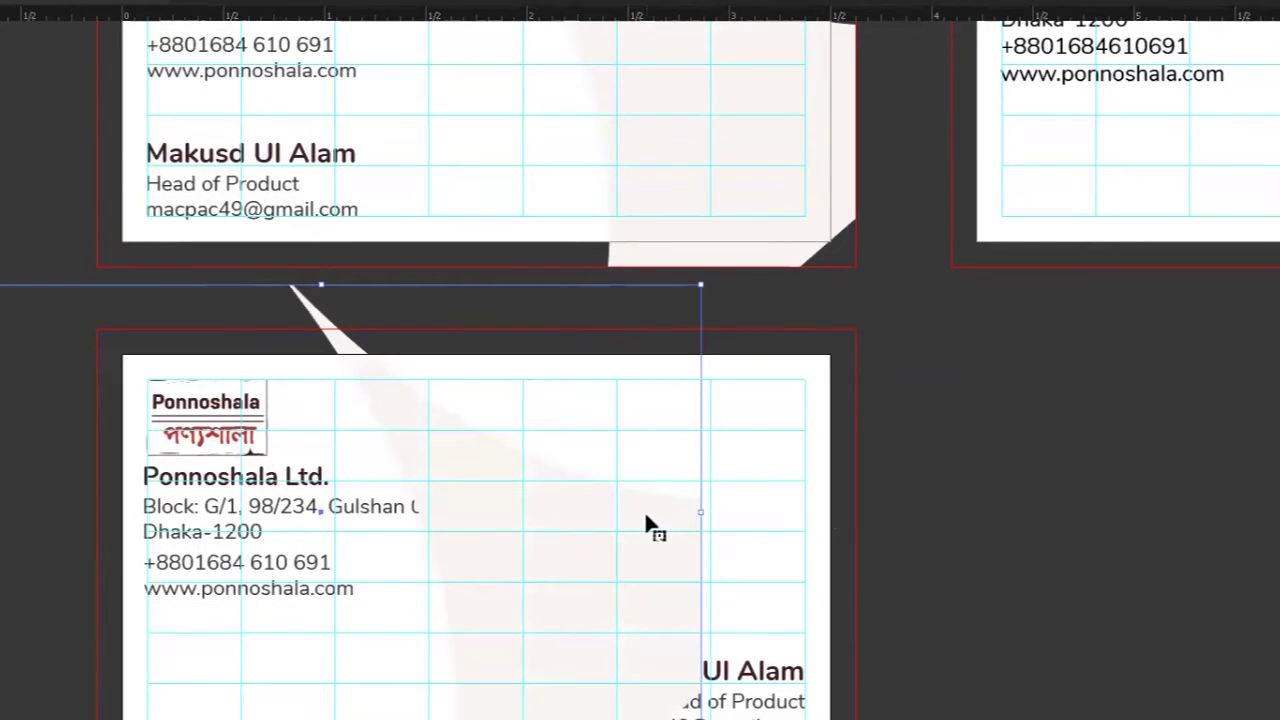
right_click(648, 517)
mouse_move(837, 354)
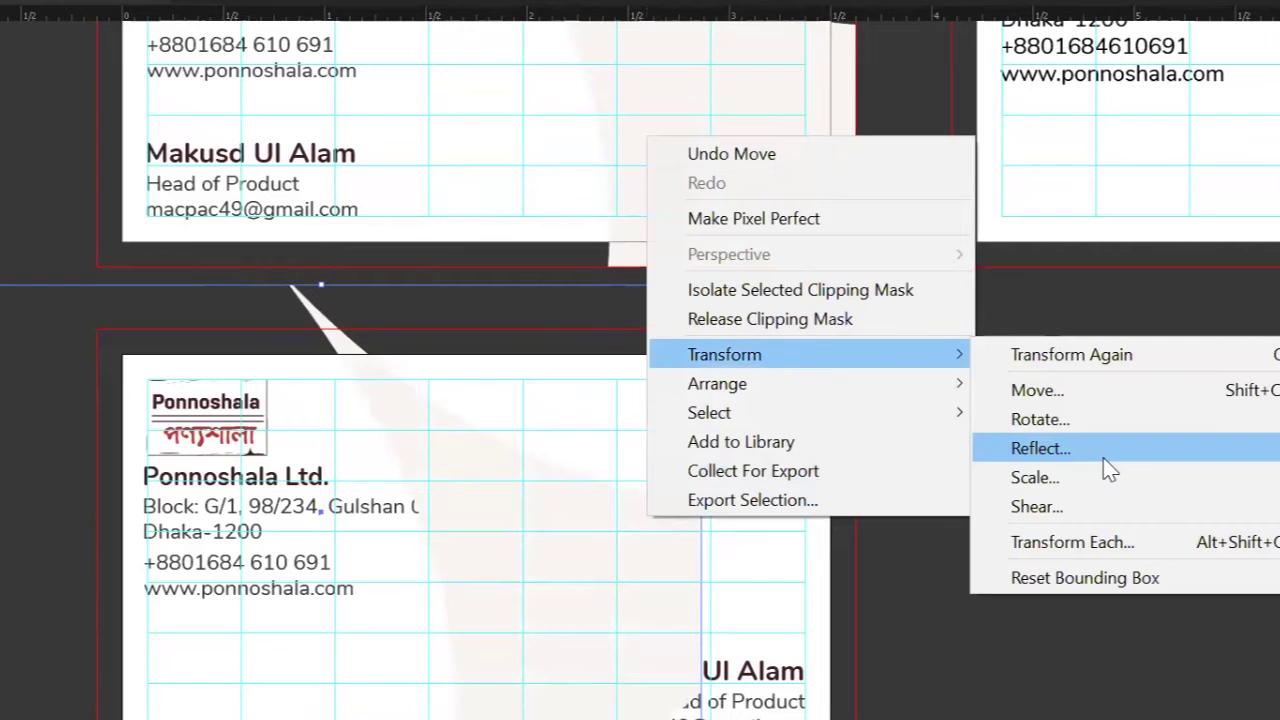
click(1102, 452)
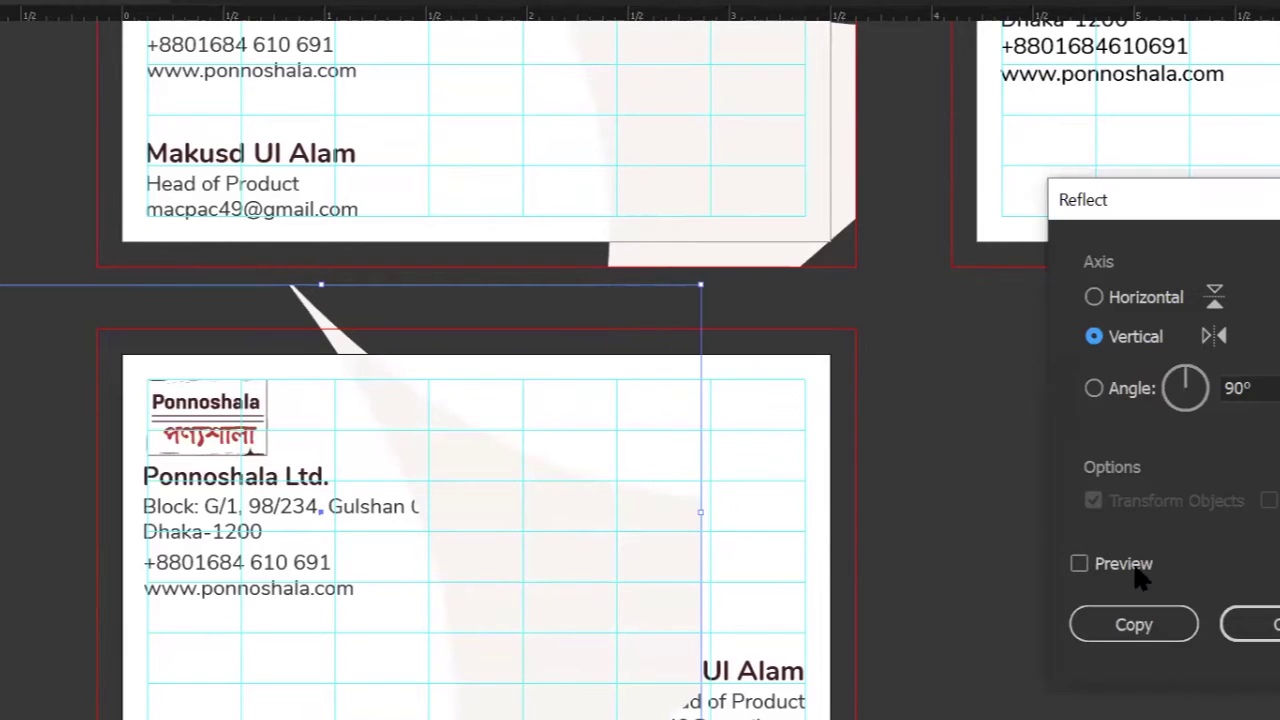
click(1133, 566)
key(Return)
Place the mirrored fold on the lower card and send it behind the text
drag(397, 674, 250, 686)
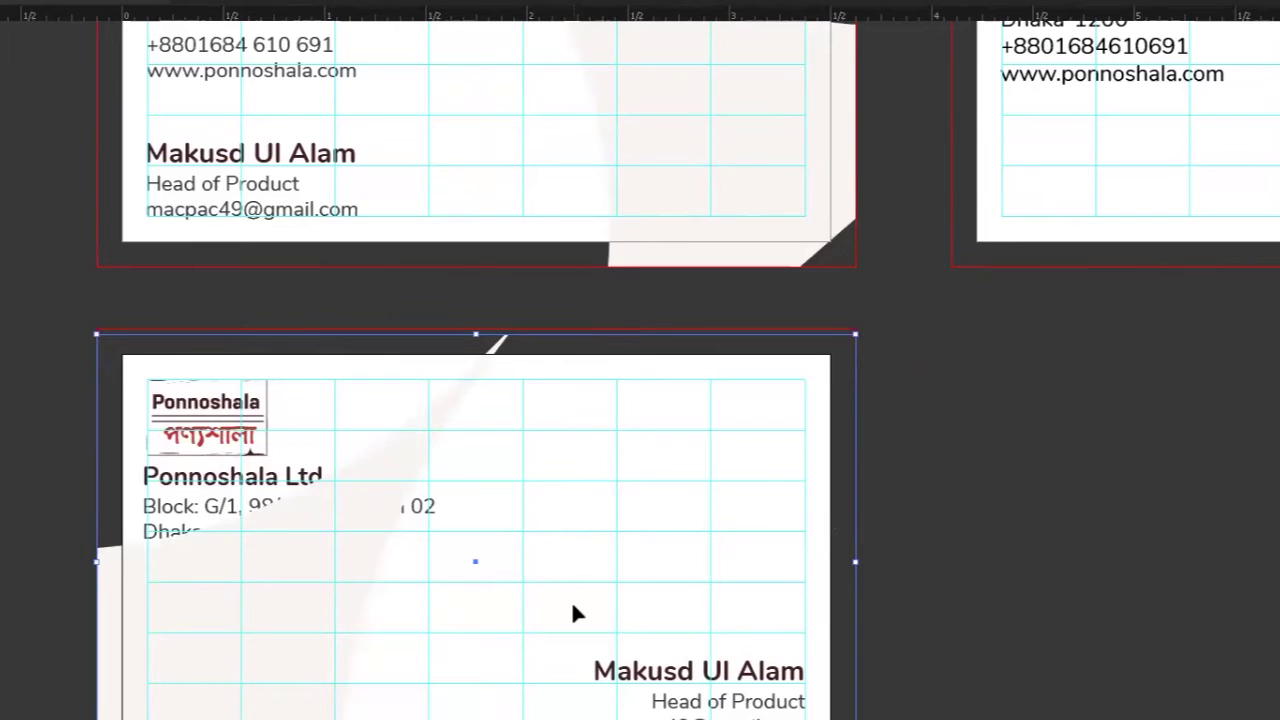
key(ctrl+[)
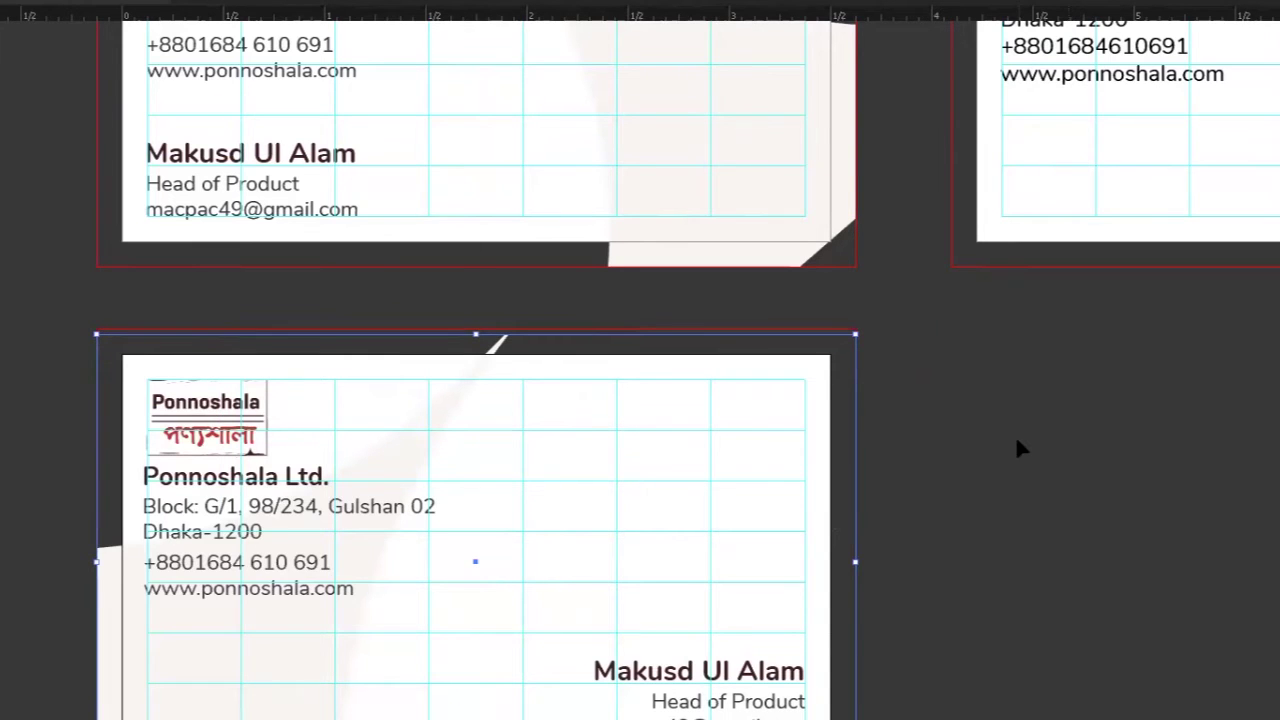
scroll(1015, 435, down, 1)
drag(275, 665, 531, 683)
click(1140, 375)
scroll(931, 470, down, 1)
scroll(918, 465, up, 1)
Rotate and reposition the fold shape to fit the card, then preview without guides
click(378, 650)
drag(438, 650, 404, 660)
click(1033, 347)
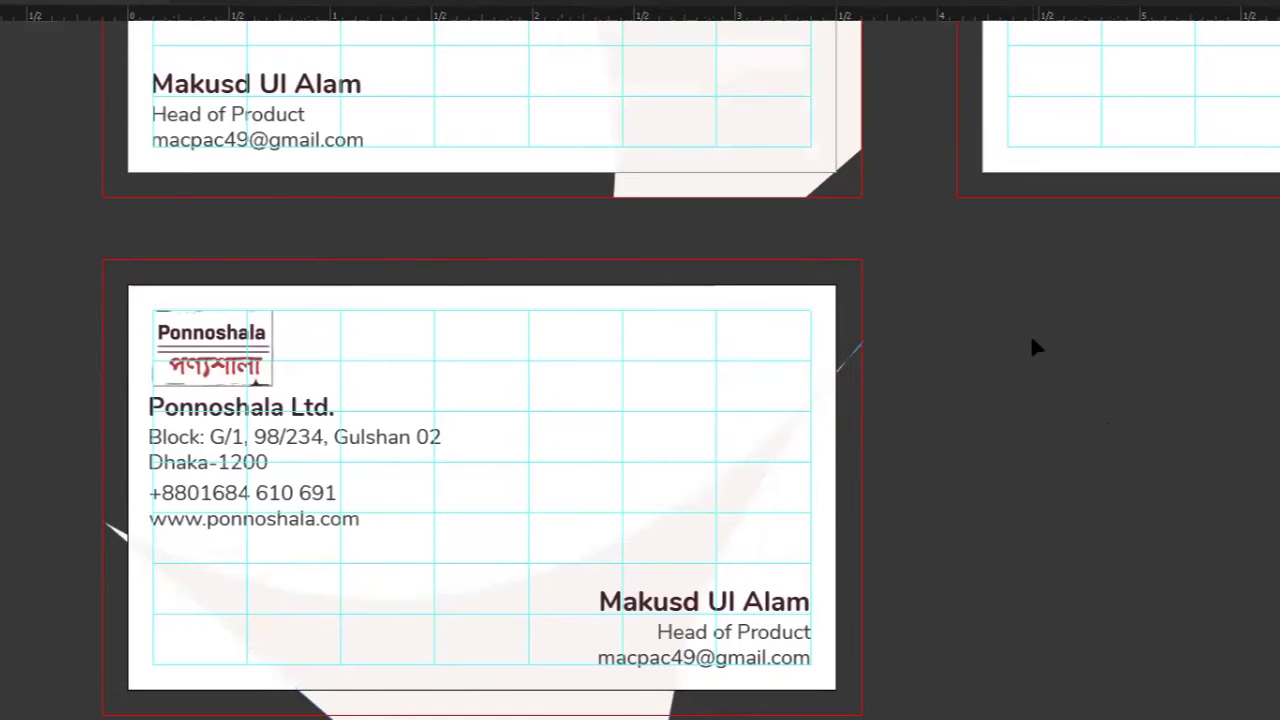
click(424, 664)
click(430, 660)
scroll(485, 597, down, 1)
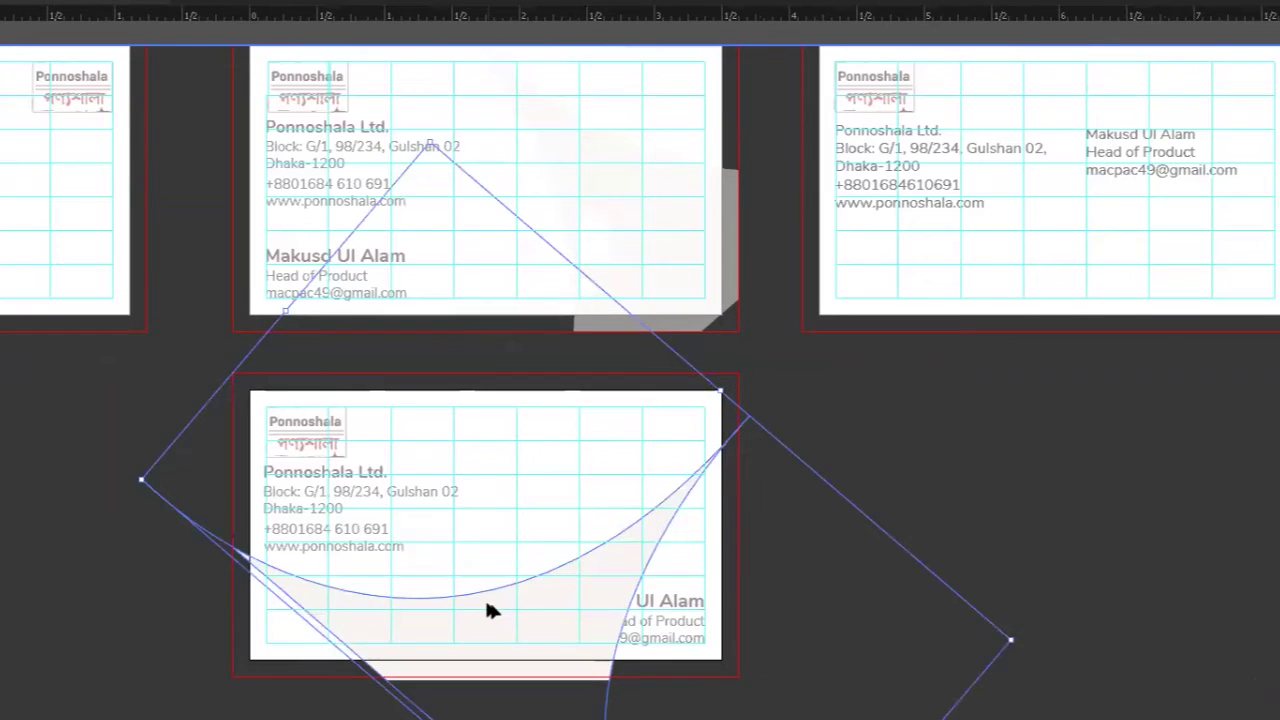
scroll(485, 597, down, 1)
drag(1024, 573, 962, 445)
drag(569, 691, 553, 632)
click(1216, 482)
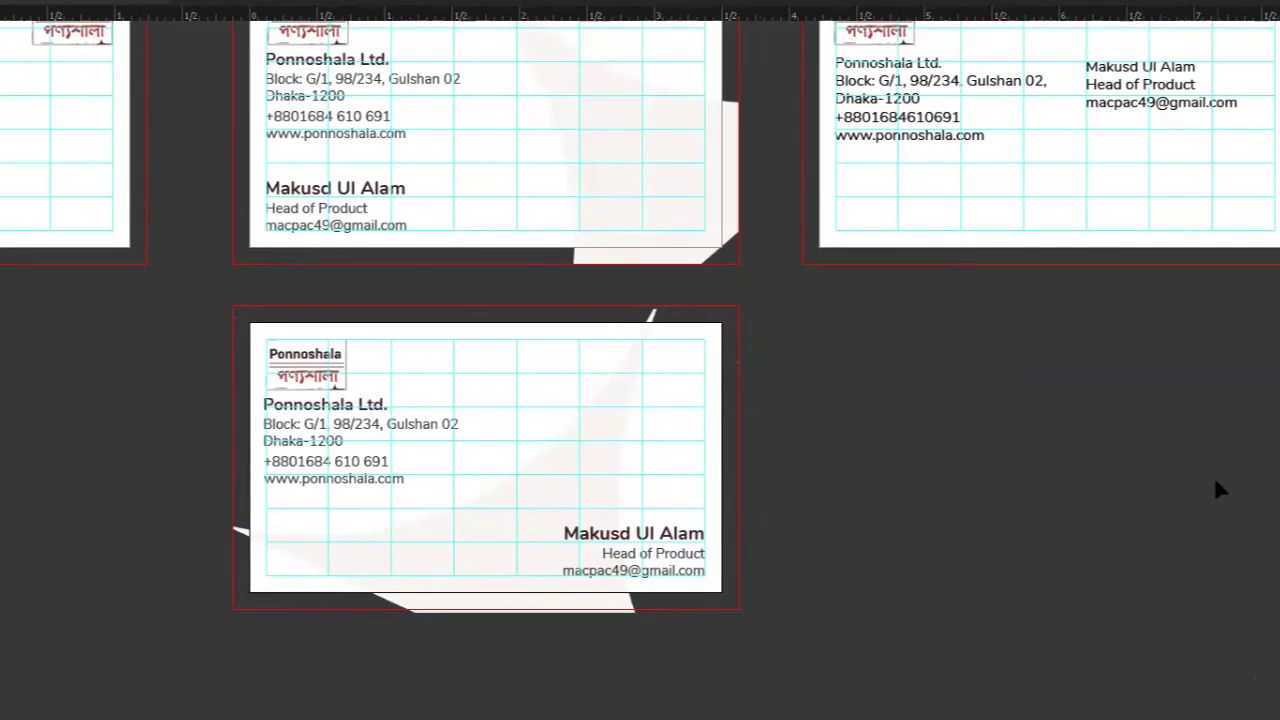
scroll(968, 598, up, 1)
key(w)
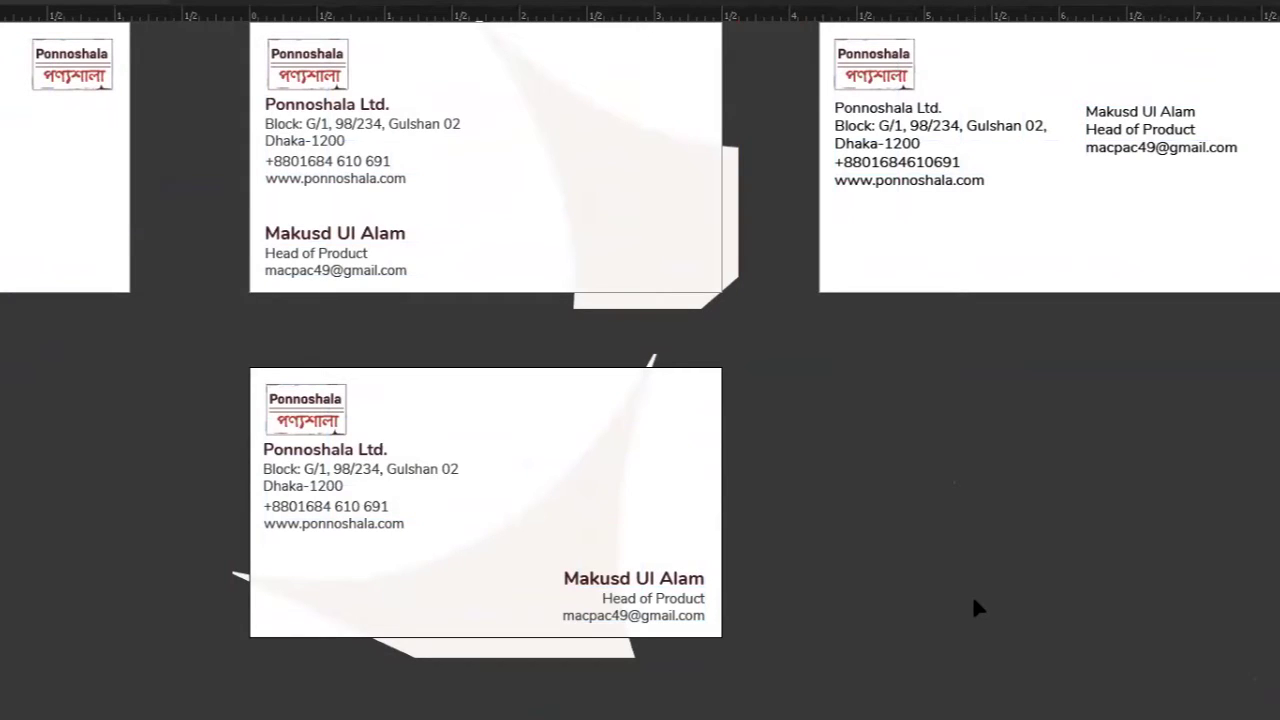
scroll(929, 194, up, 2)
click(629, 200)
click(830, 443)
click(608, 537)
click(912, 540)
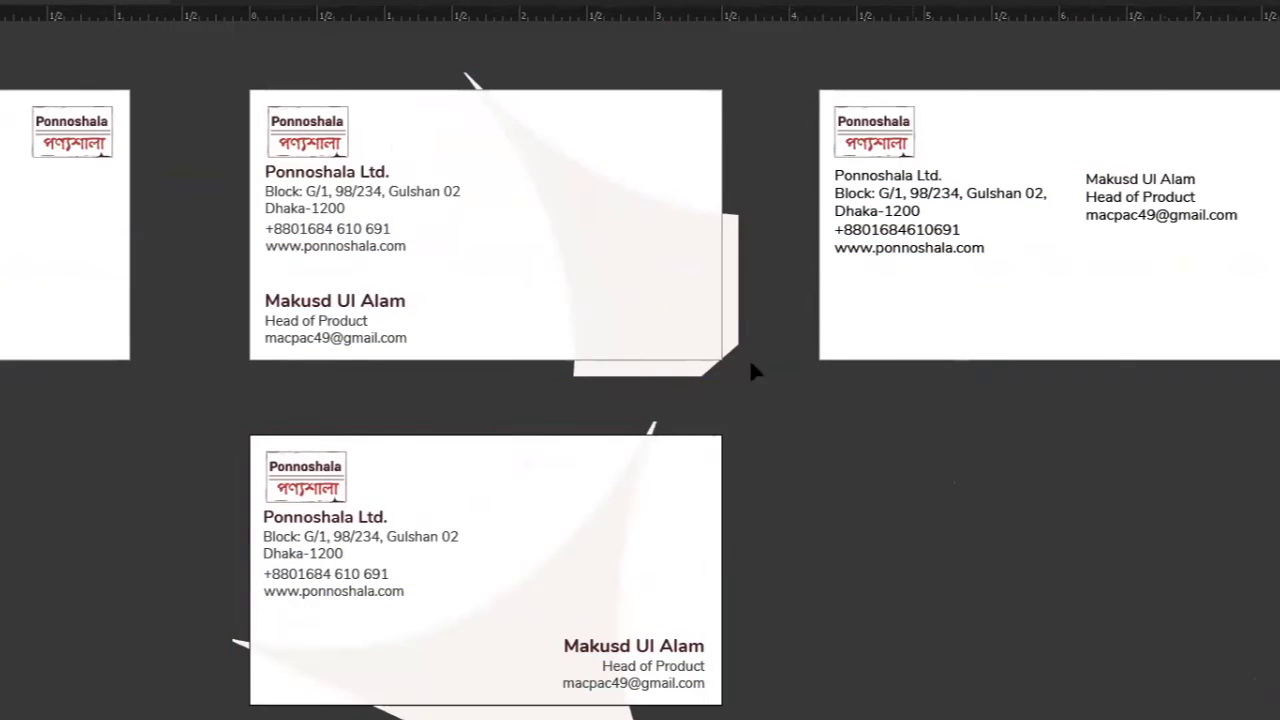
click(640, 248)
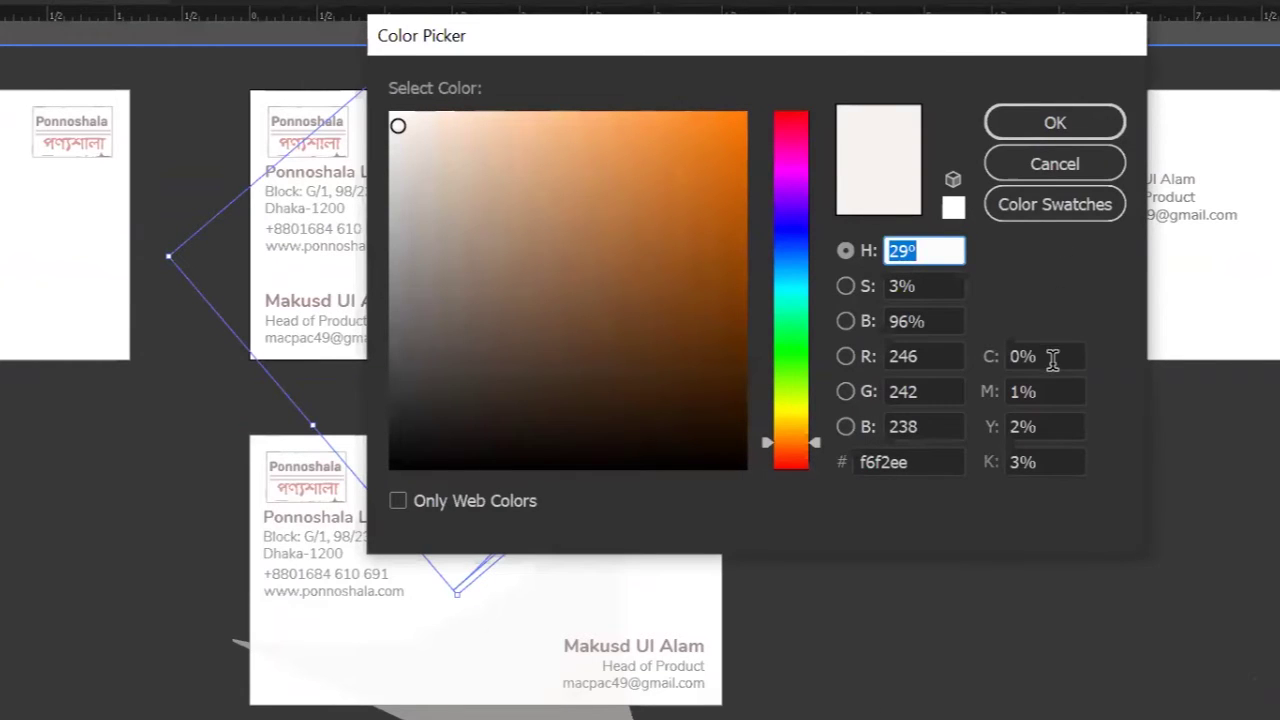
click(1055, 388)
click(1045, 428)
click(1041, 462)
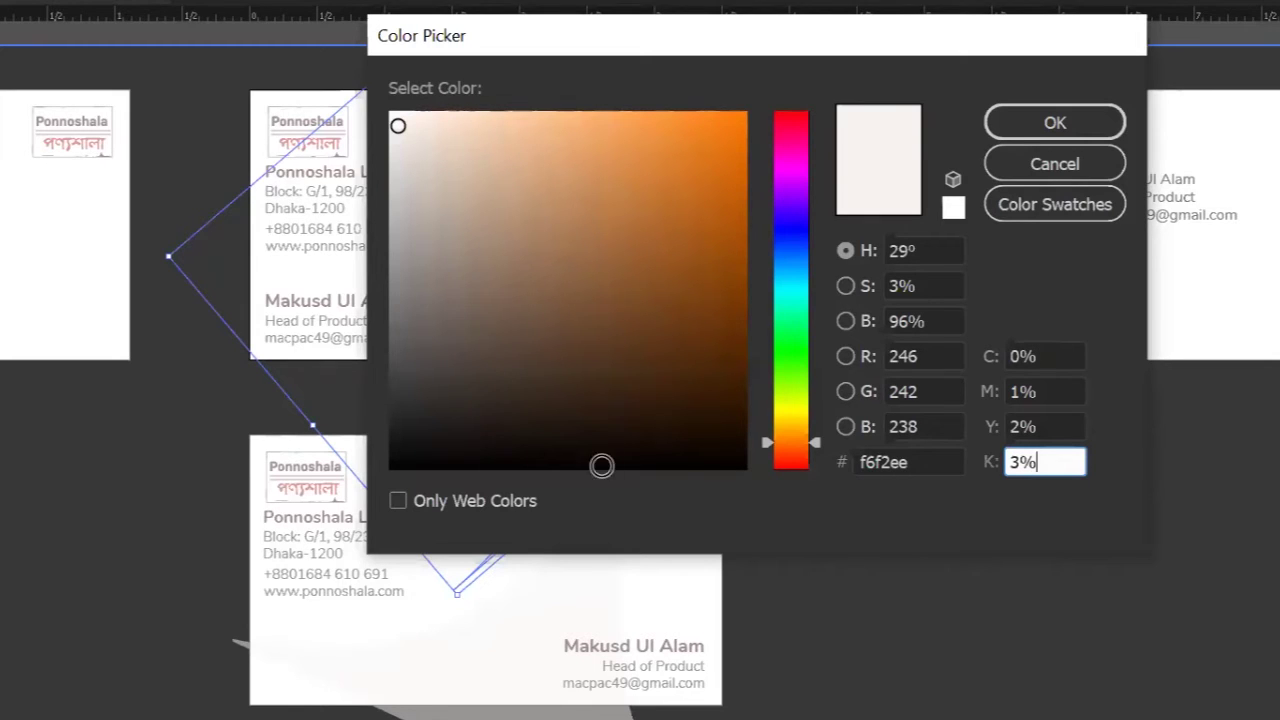
click(1040, 175)
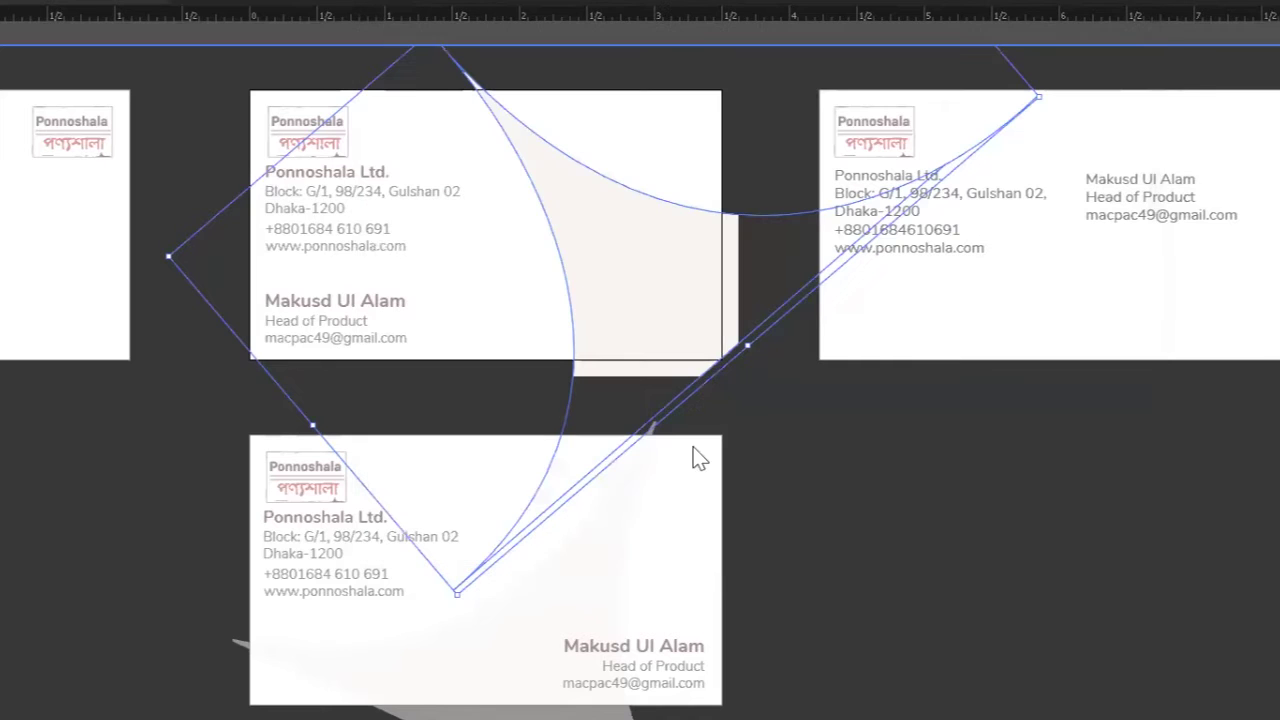
key(w)
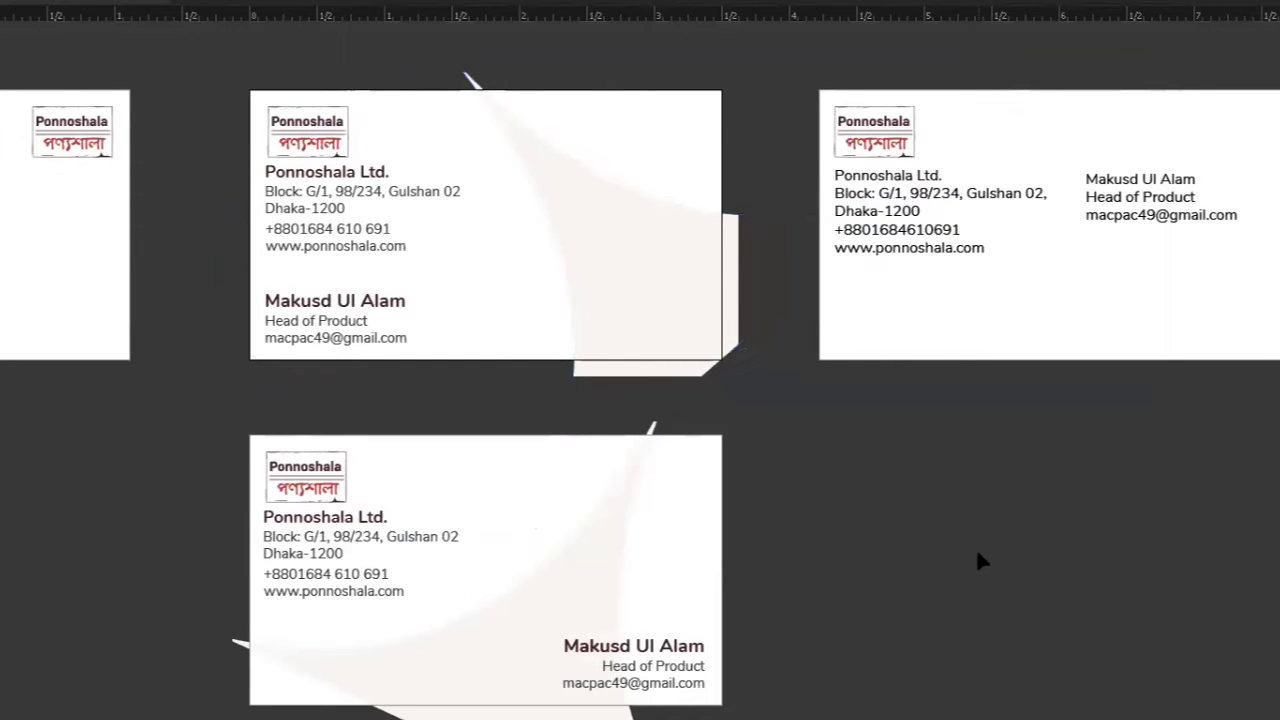
Alt-drag artboard 04 right to create artboard 05, and drag in the QR code
key(shift+o)
click(378, 586)
drag(358, 582, 933, 580)
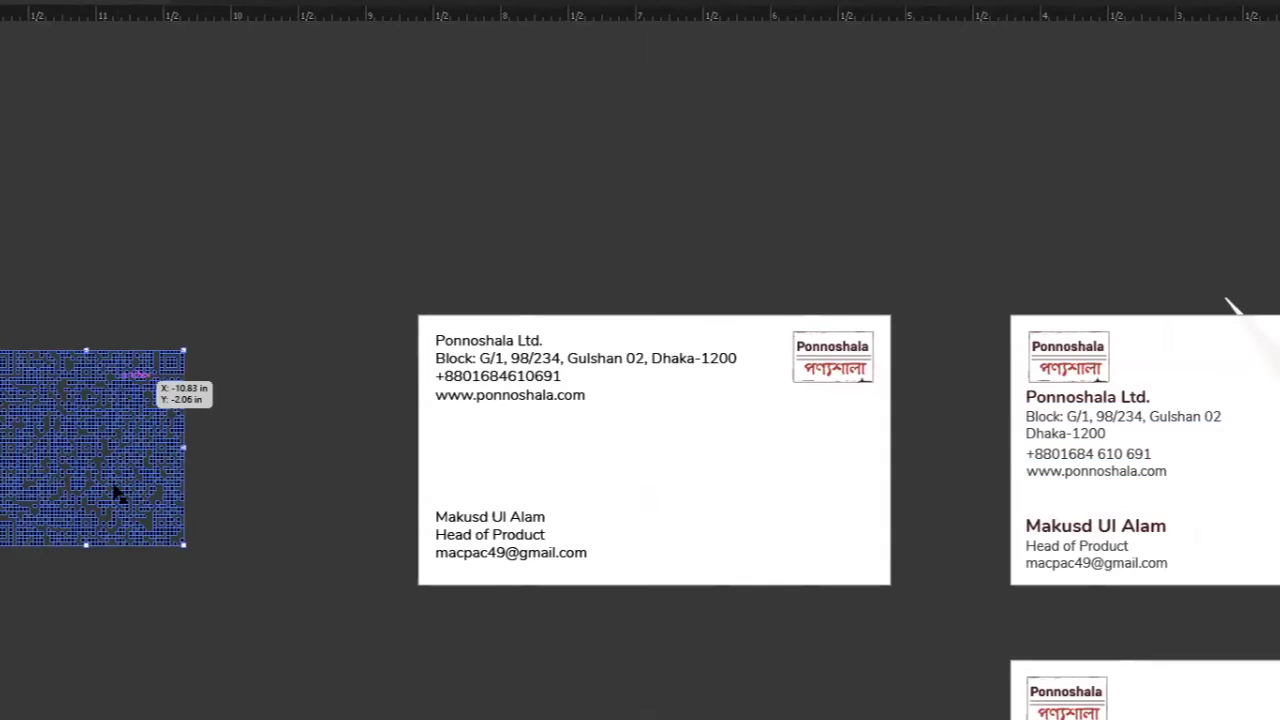
drag(120, 491, 1260, 420)
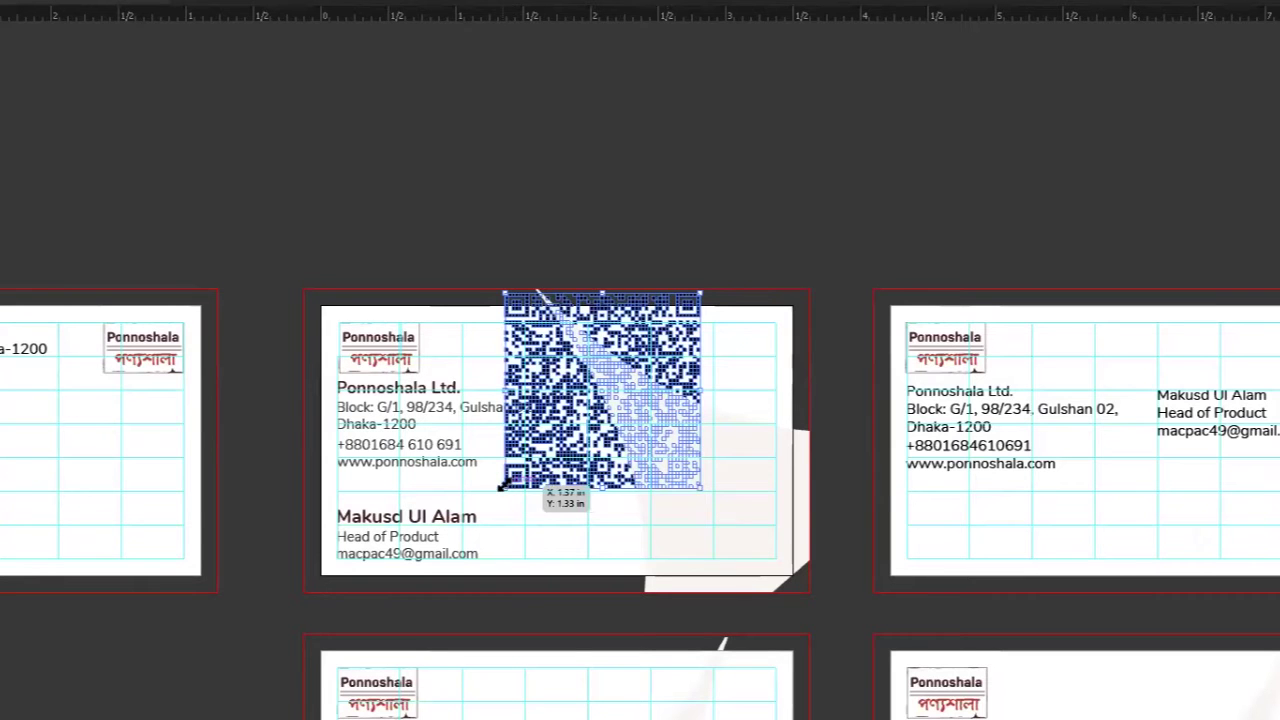
Scale the QR code to about 0.7 in and set it in the card's top-right corner
drag(700, 294, 650, 346)
drag(650, 392, 705, 508)
key(ctrl+equal)
key(ctrl+equal)
key(ctrl+equal)
drag(785, 436, 1018, 214)
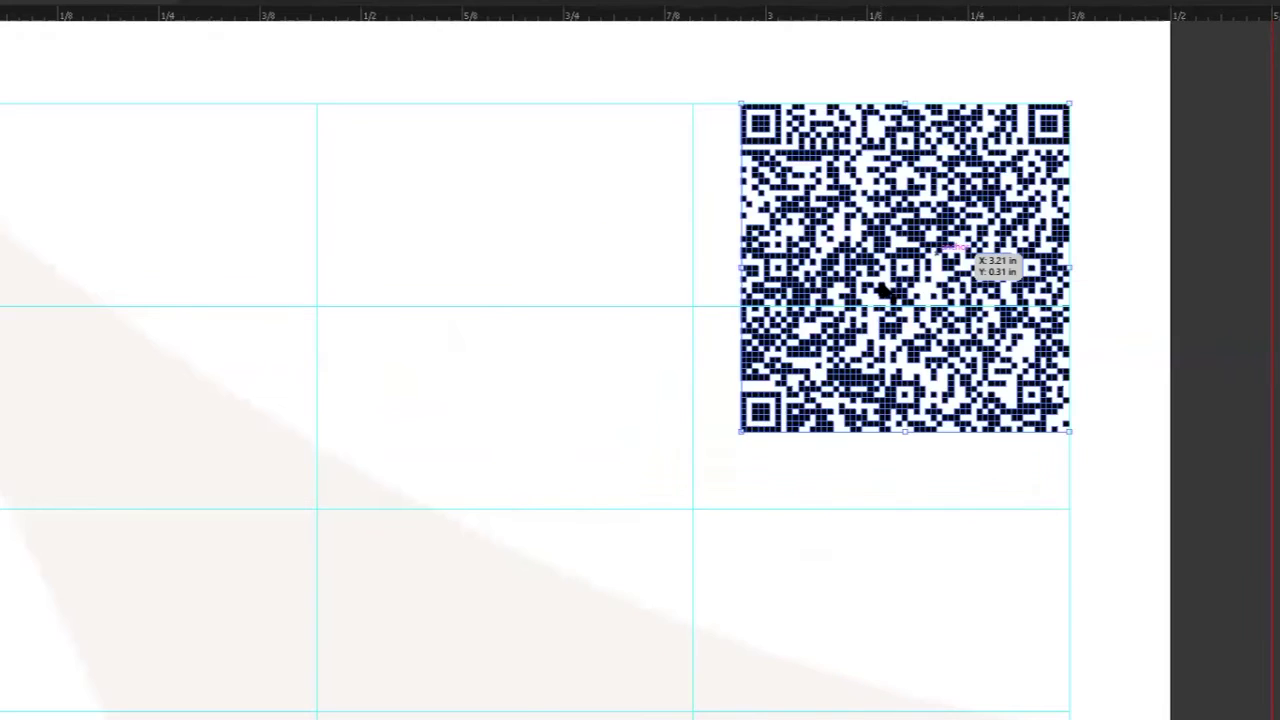
key(ctrl+minus)
key(ctrl+minus)
key(ctrl+minus)
drag(813, 362, 700, 497)
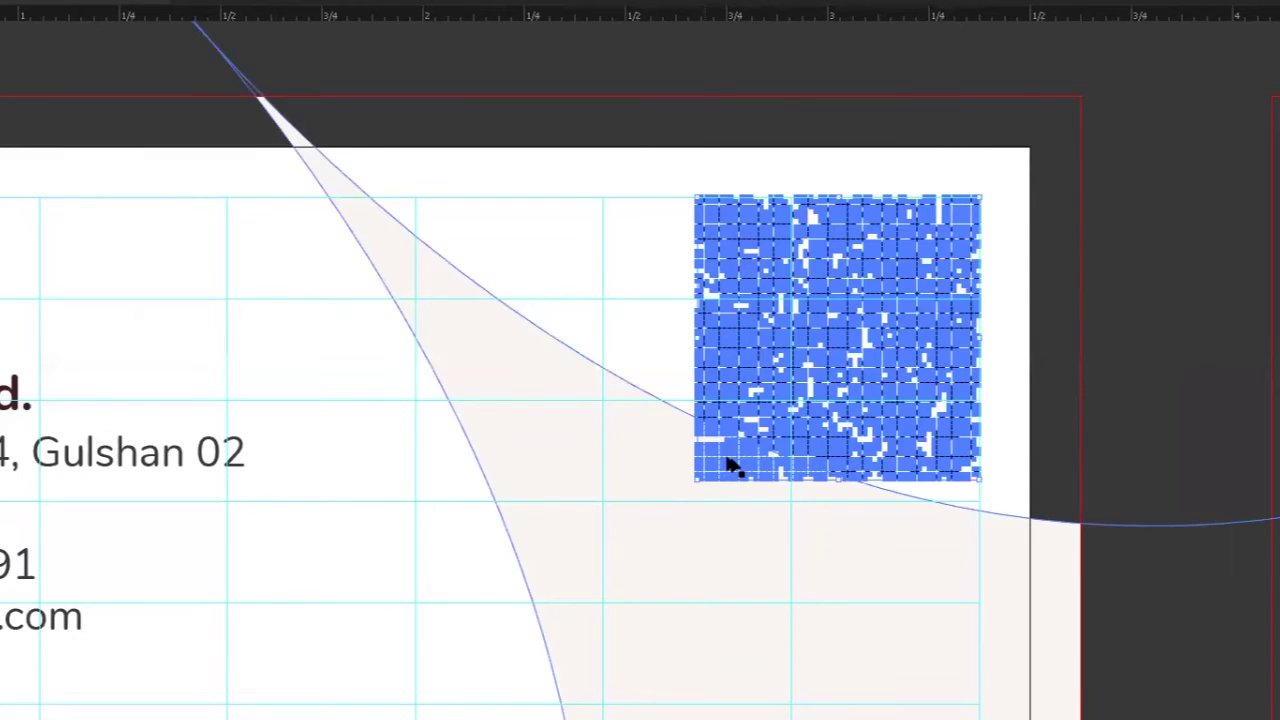
key(ctrl+minus)
key(w)
drag(851, 406, 858, 410)
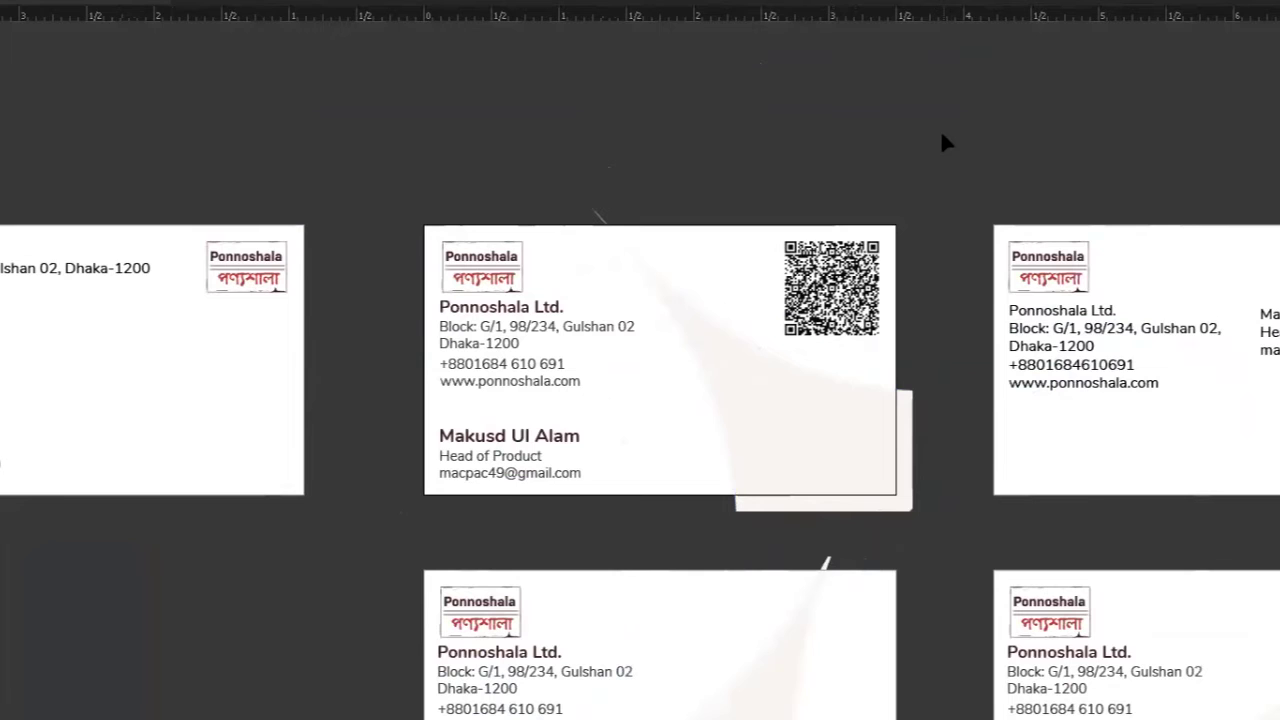
Copy the QR code onto the lower card and nudge its fold shape so the name shows
scroll(945, 143, down, 3)
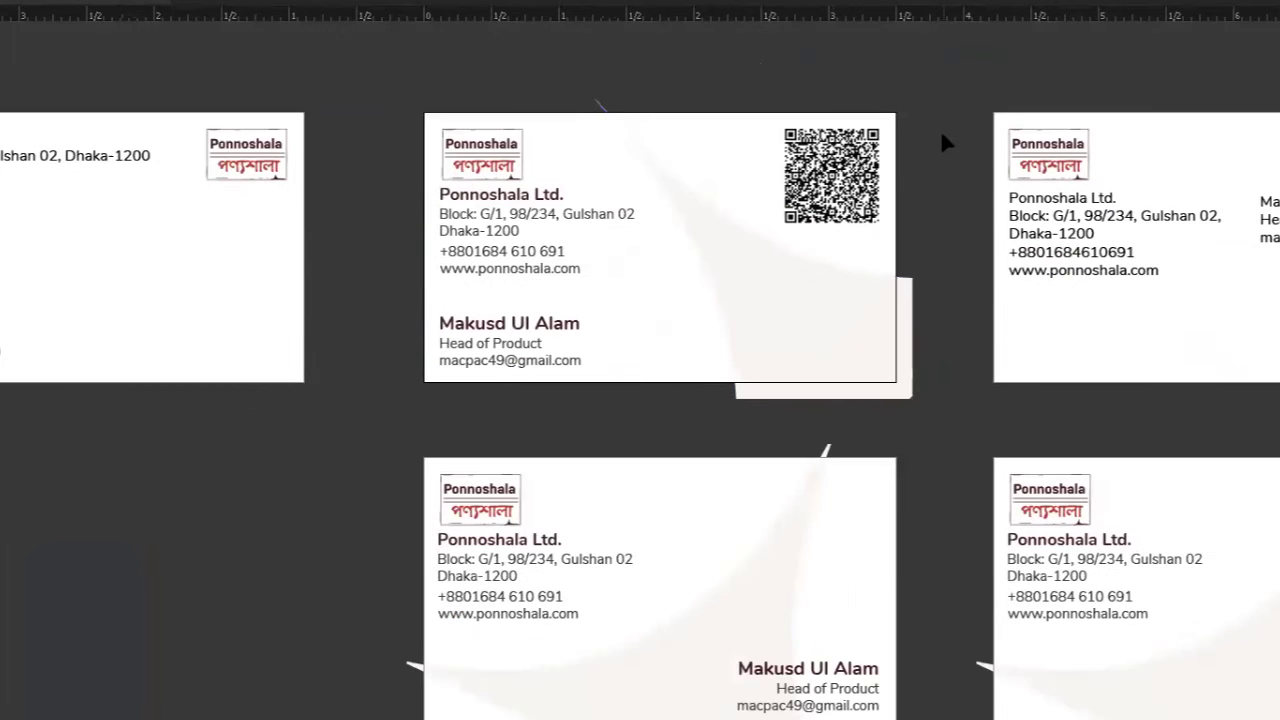
click(857, 187)
drag(857, 187, 869, 366)
scroll(817, 496, up, 2)
scroll(868, 508, up, 3)
scroll(872, 370, down, 1)
scroll(872, 370, down, 4)
click(945, 335)
drag(685, 585, 620, 623)
scroll(557, 594, down, 3)
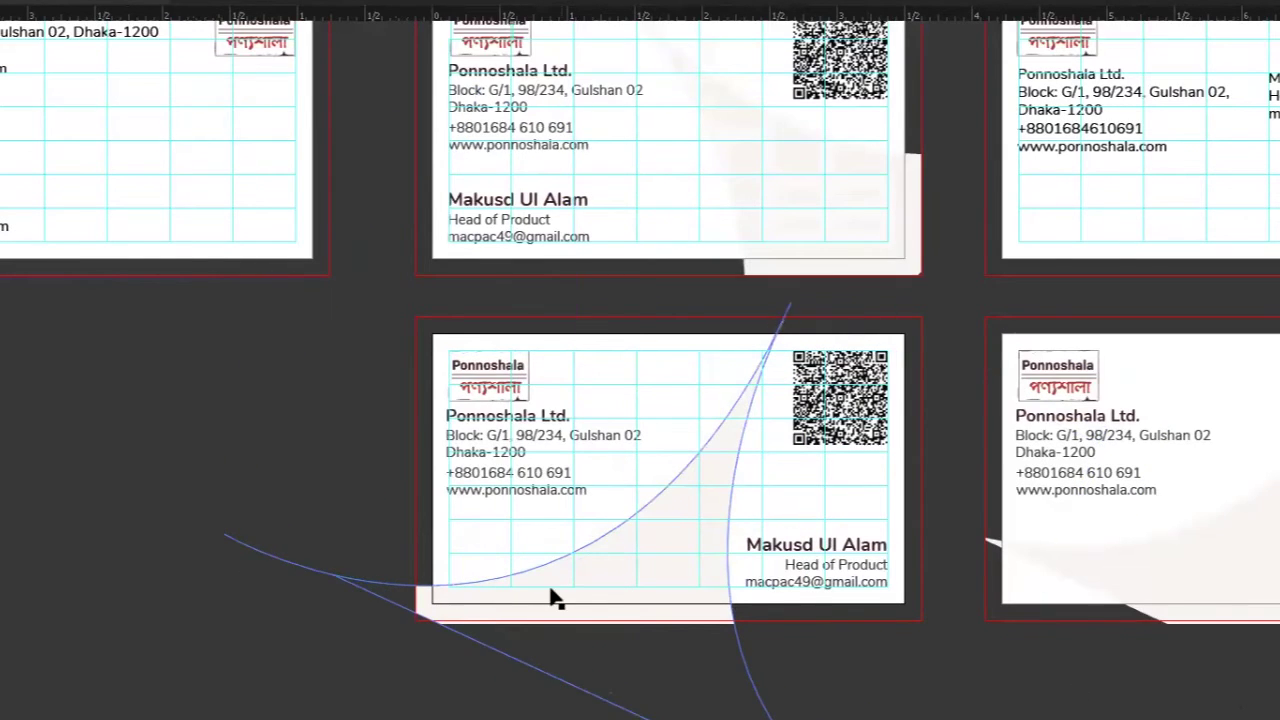
Delete everything on both right-hand cards, leaving them blank
key(ctrl+shift+a)
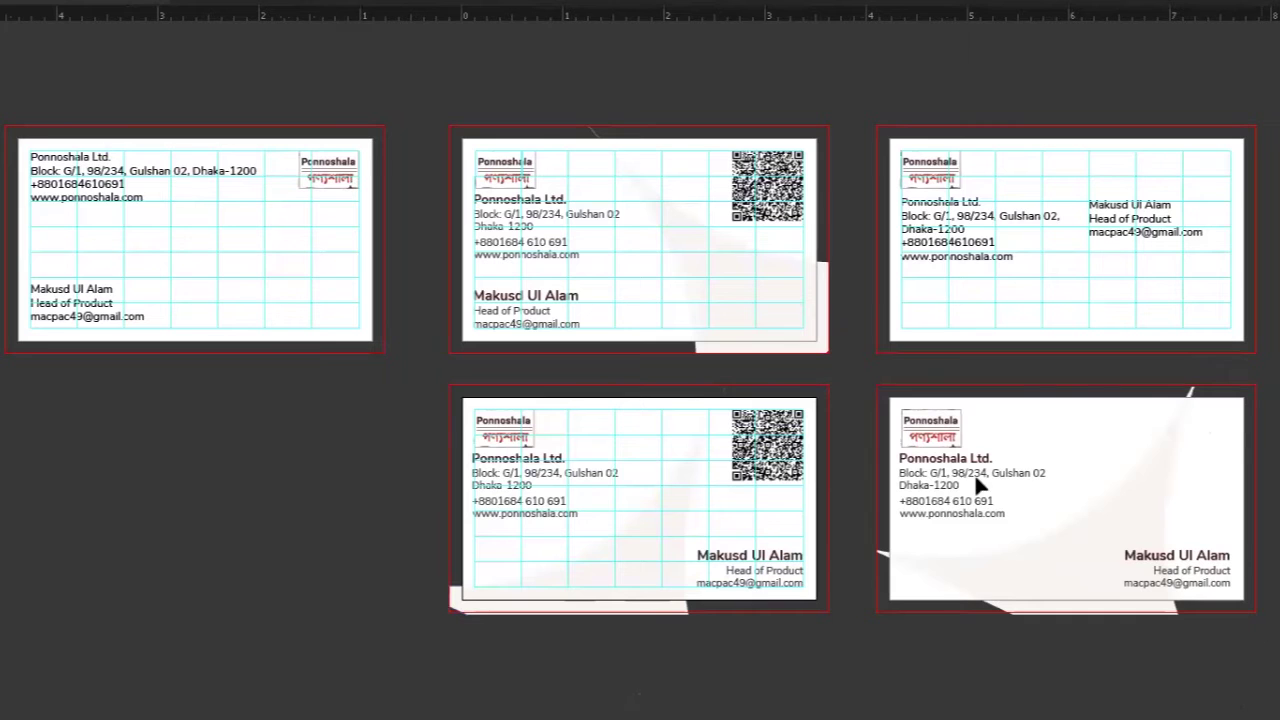
click(882, 401)
key(Delete)
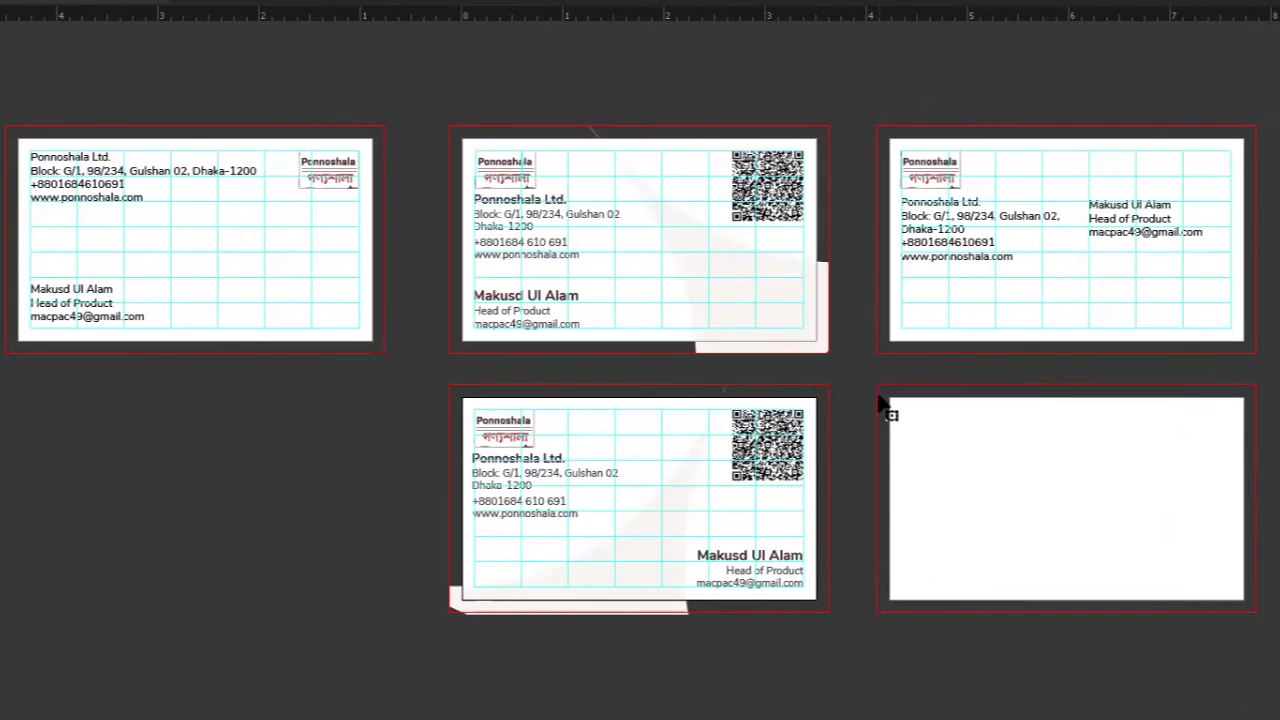
drag(971, 120, 1183, 350)
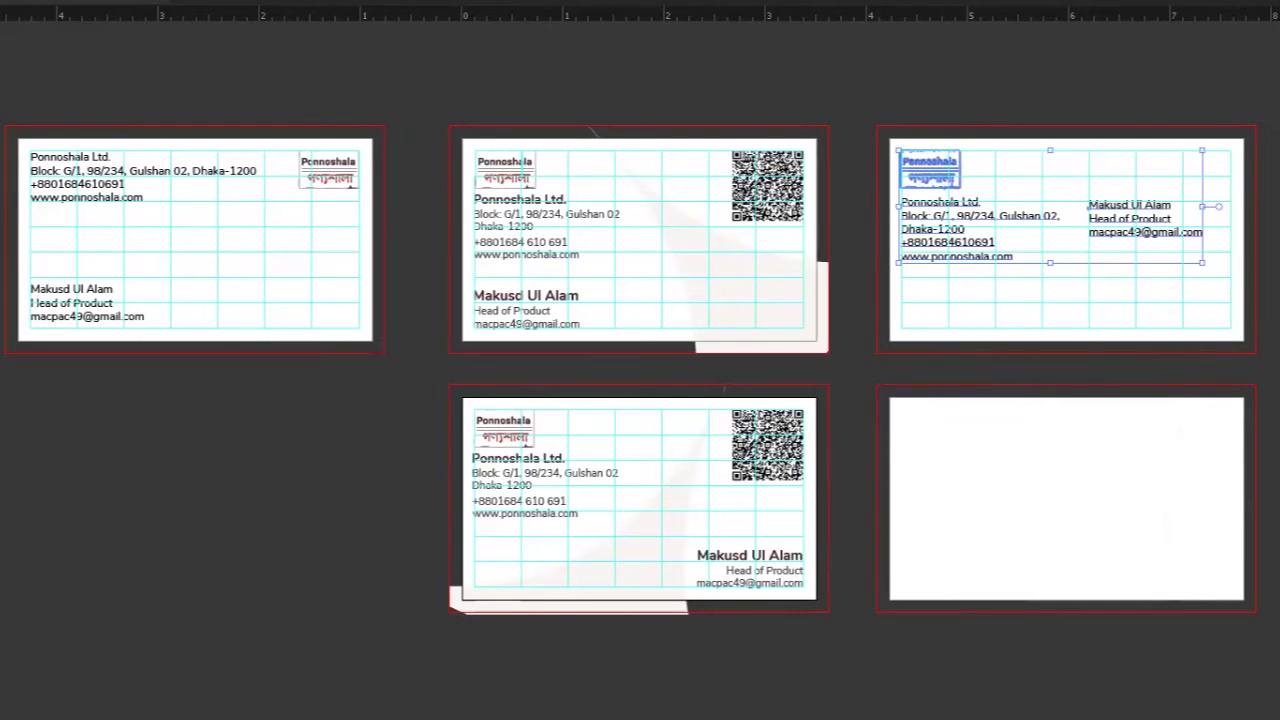
key(ctrl+v)
key(ctrl+shift+a)
key(ctrl+a)
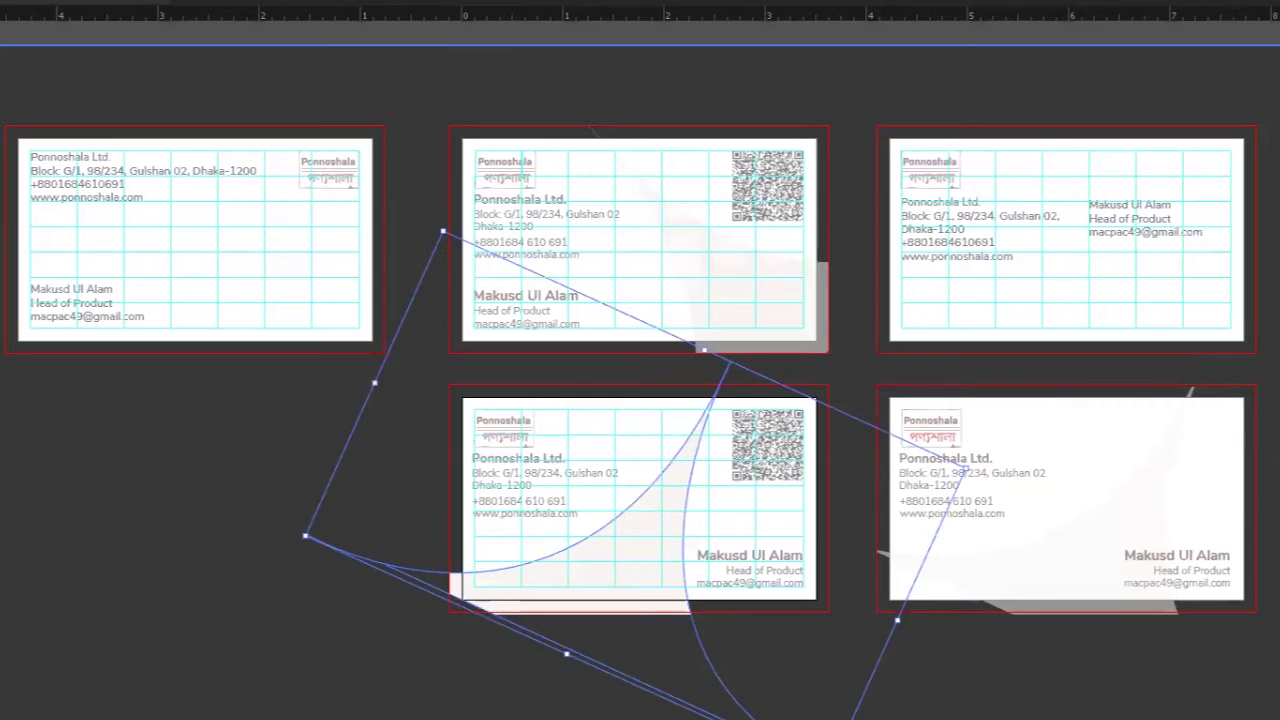
key(ctrl+shift+a)
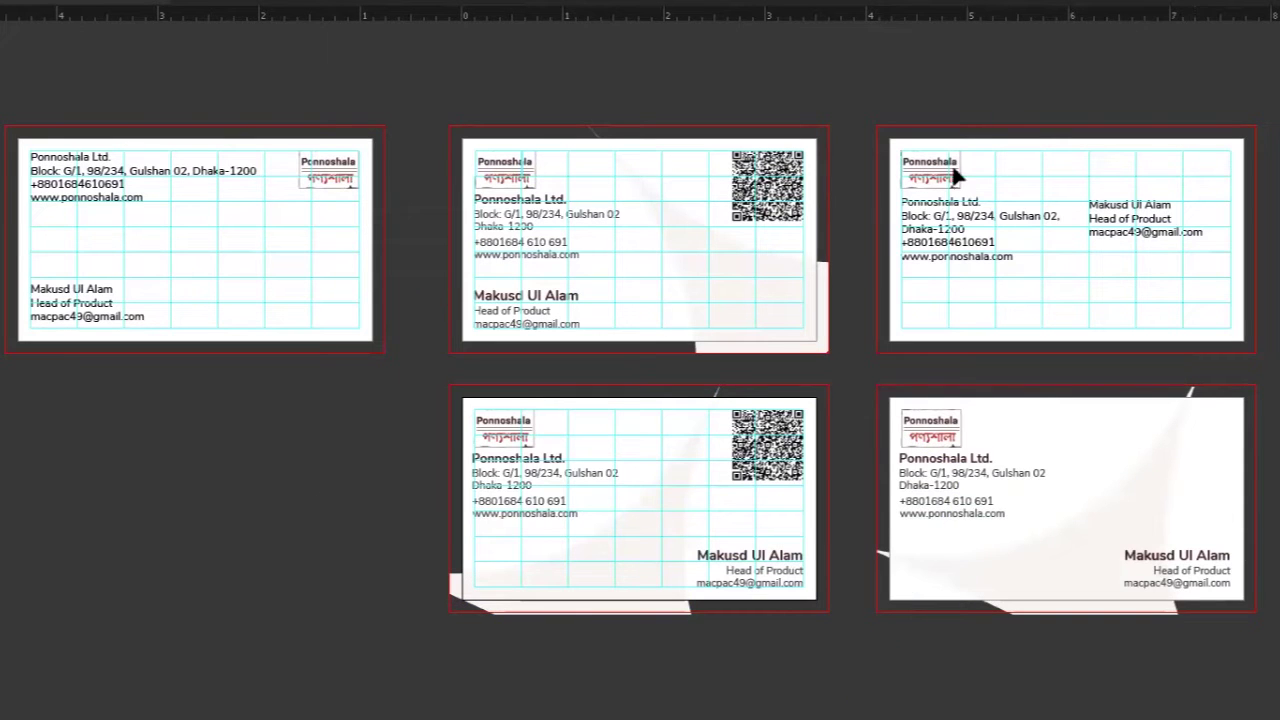
drag(897, 54, 1000, 143)
key(Delete)
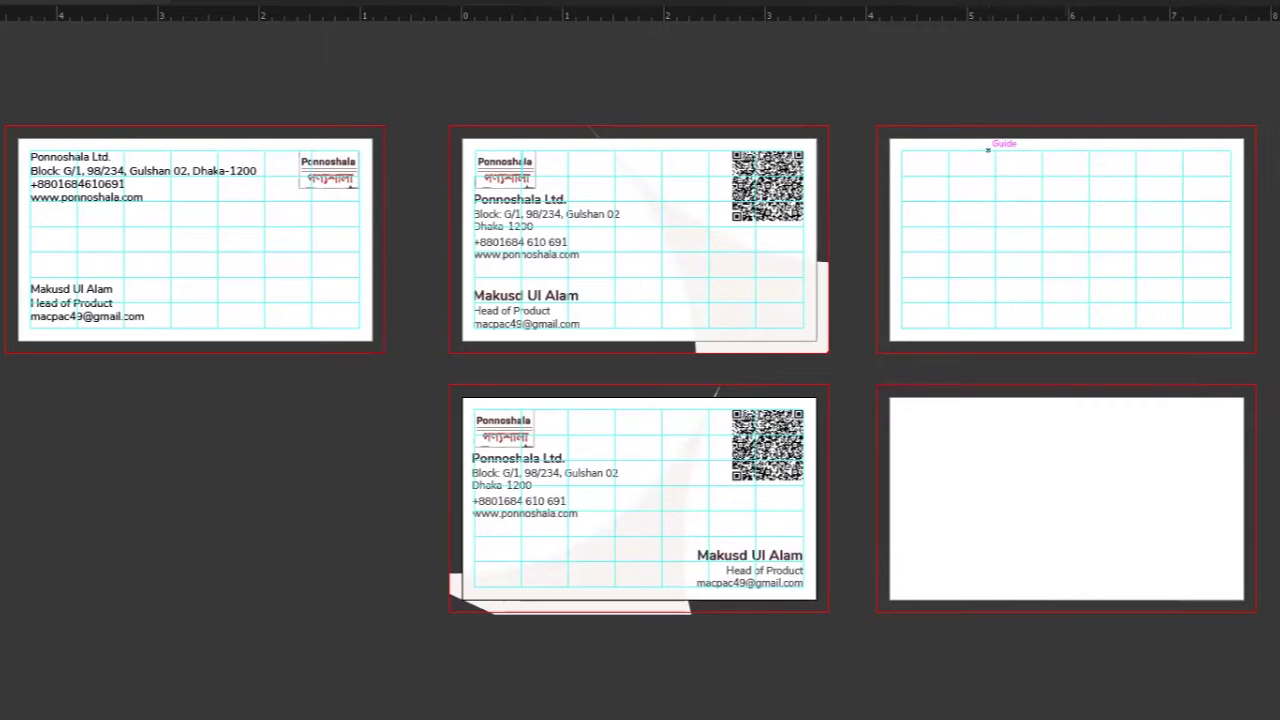
Move the lower card's QR code into place and nudge the upper card's QR code
drag(771, 455, 768, 452)
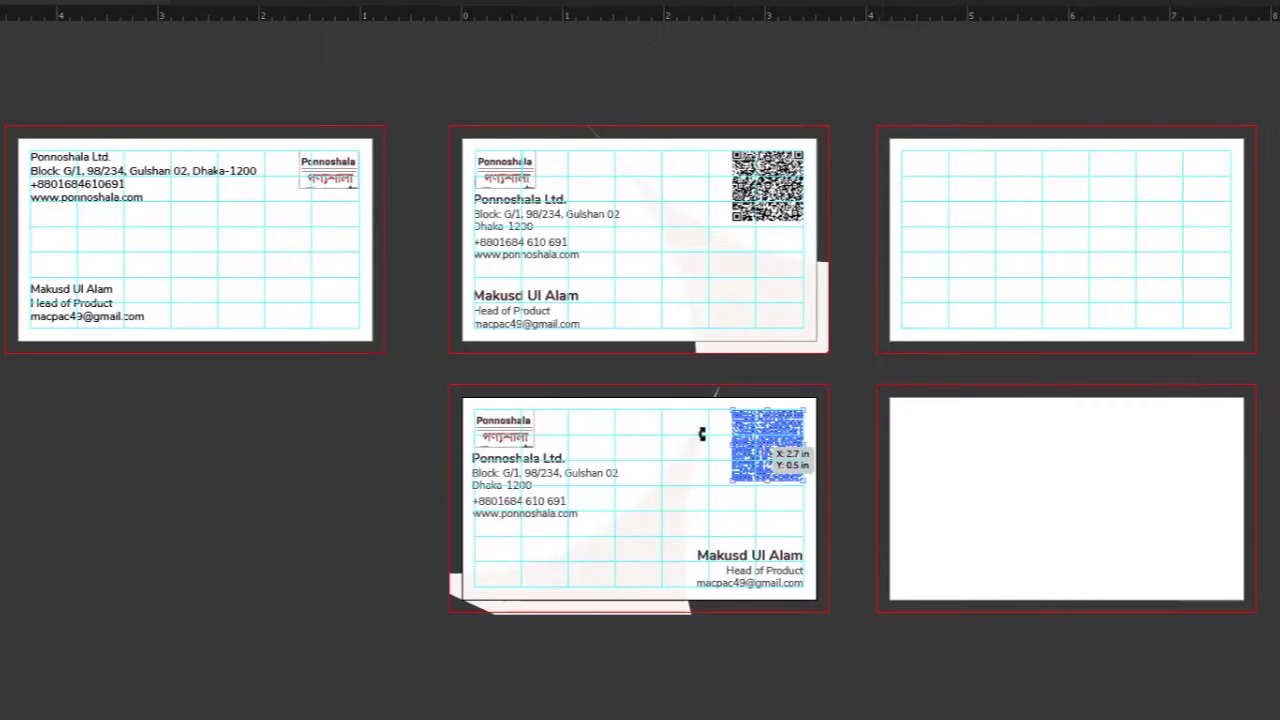
scroll(651, 537, up, 1)
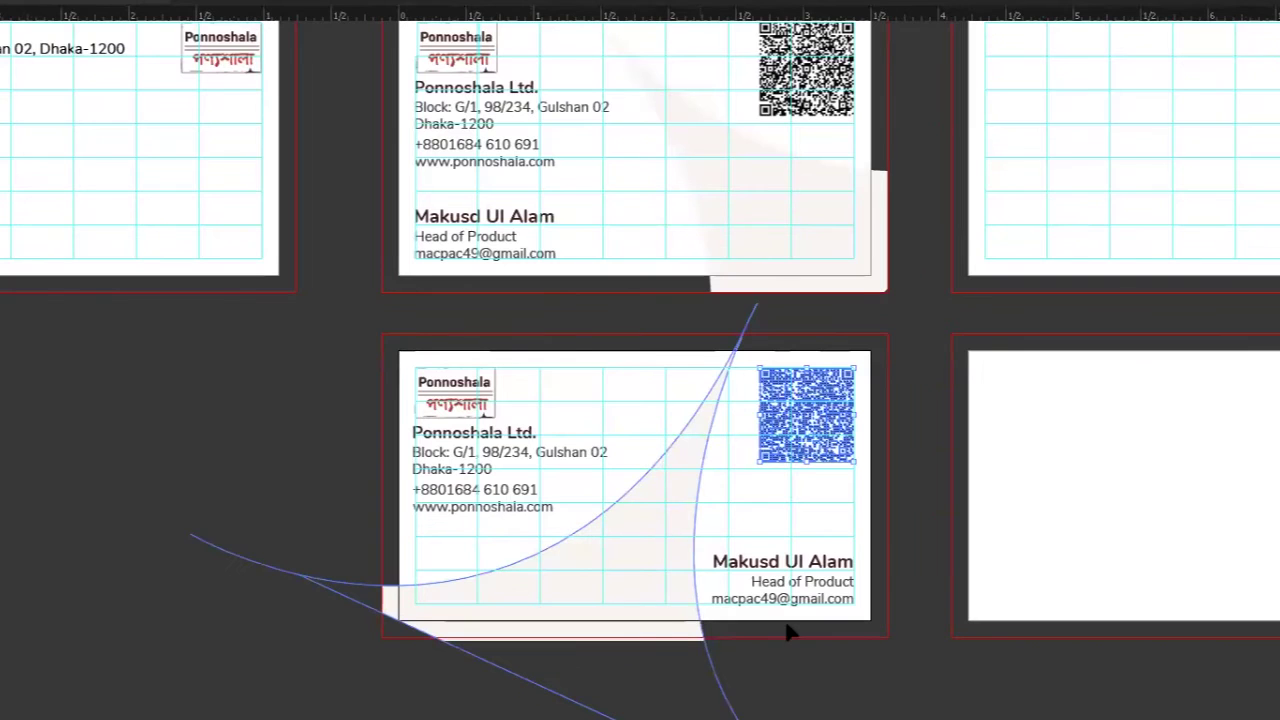
click(893, 692)
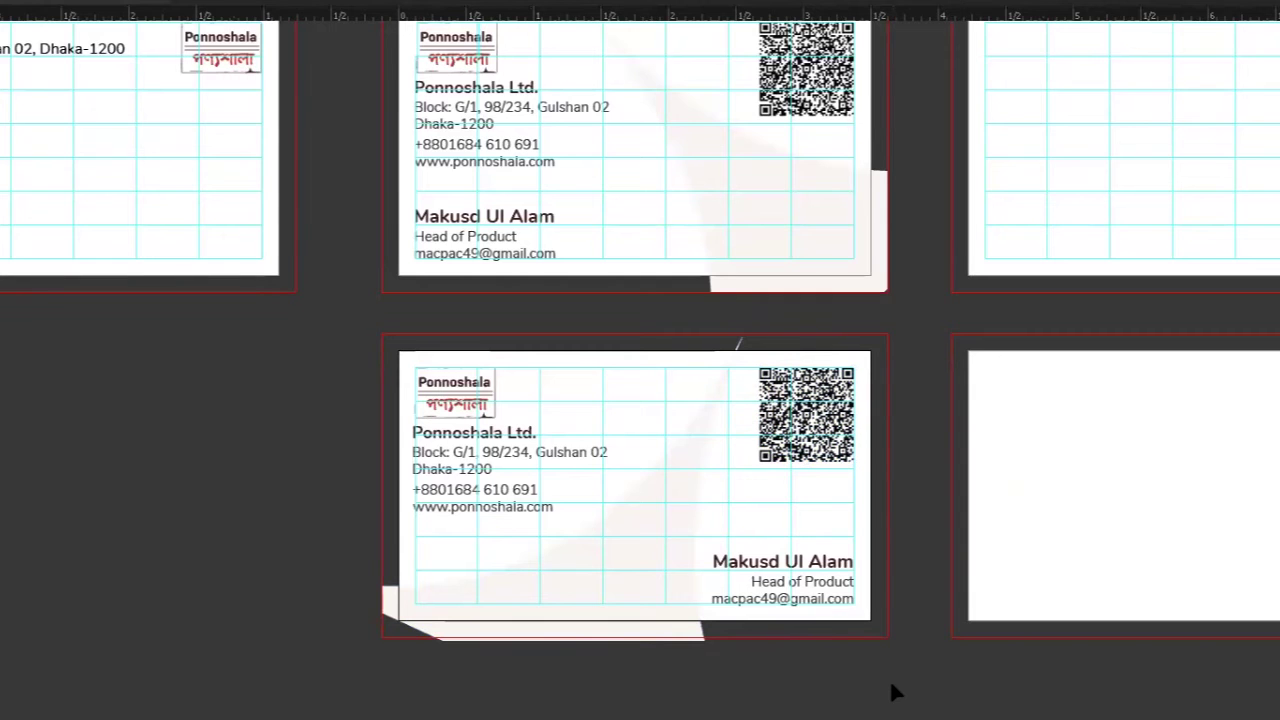
scroll(893, 692, up, 1)
click(808, 123)
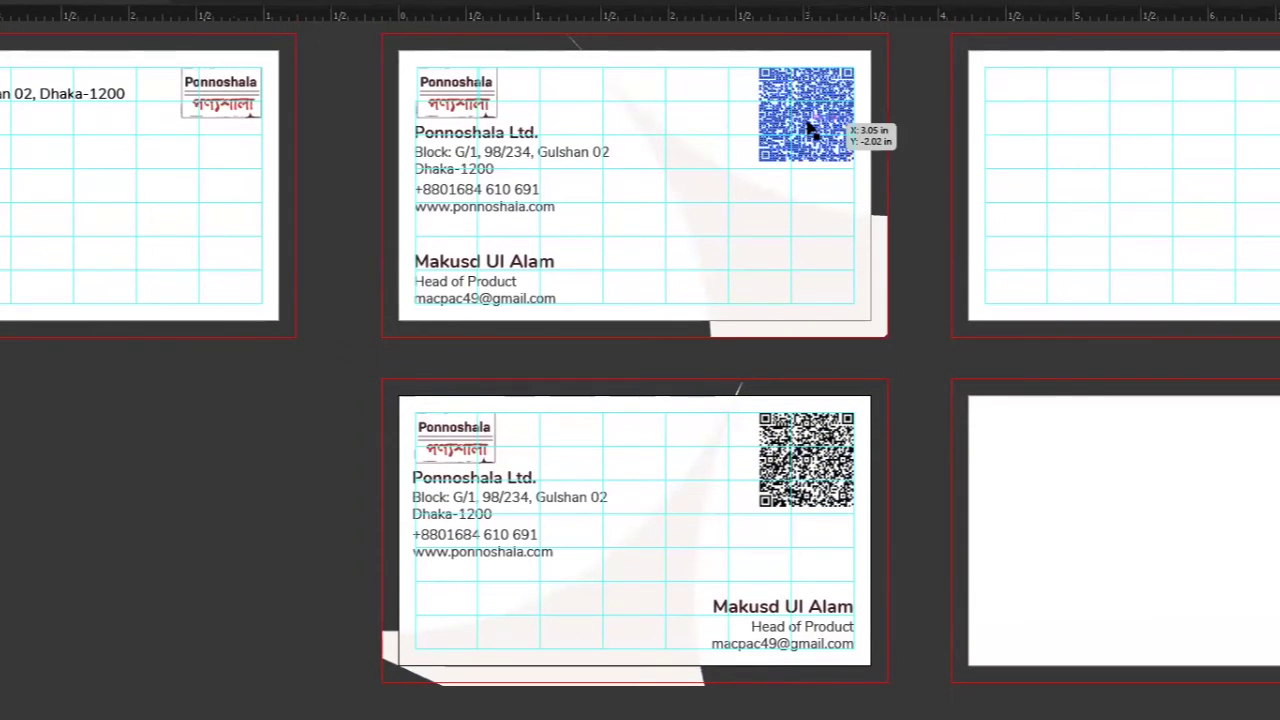
scroll(987, 270, up, 1)
click(820, 157)
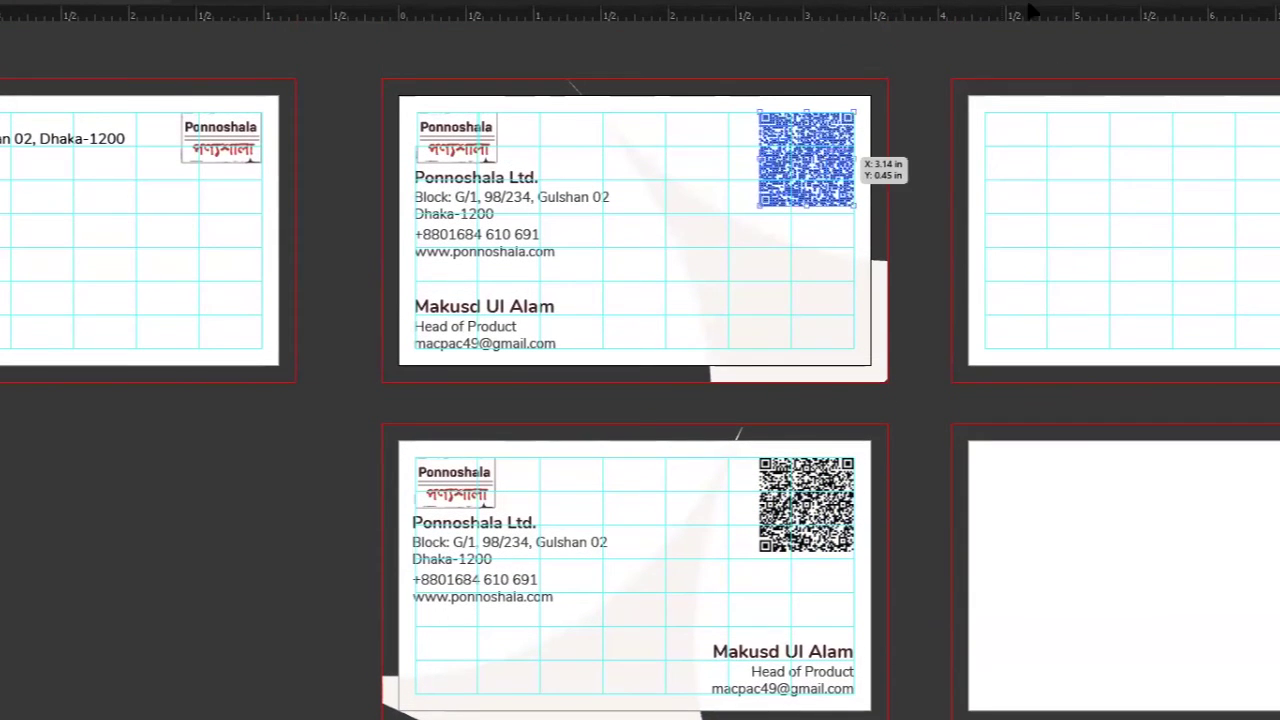
Set the upper card's QR code height to 1.8 in via the Transform settings
click(1169, 8)
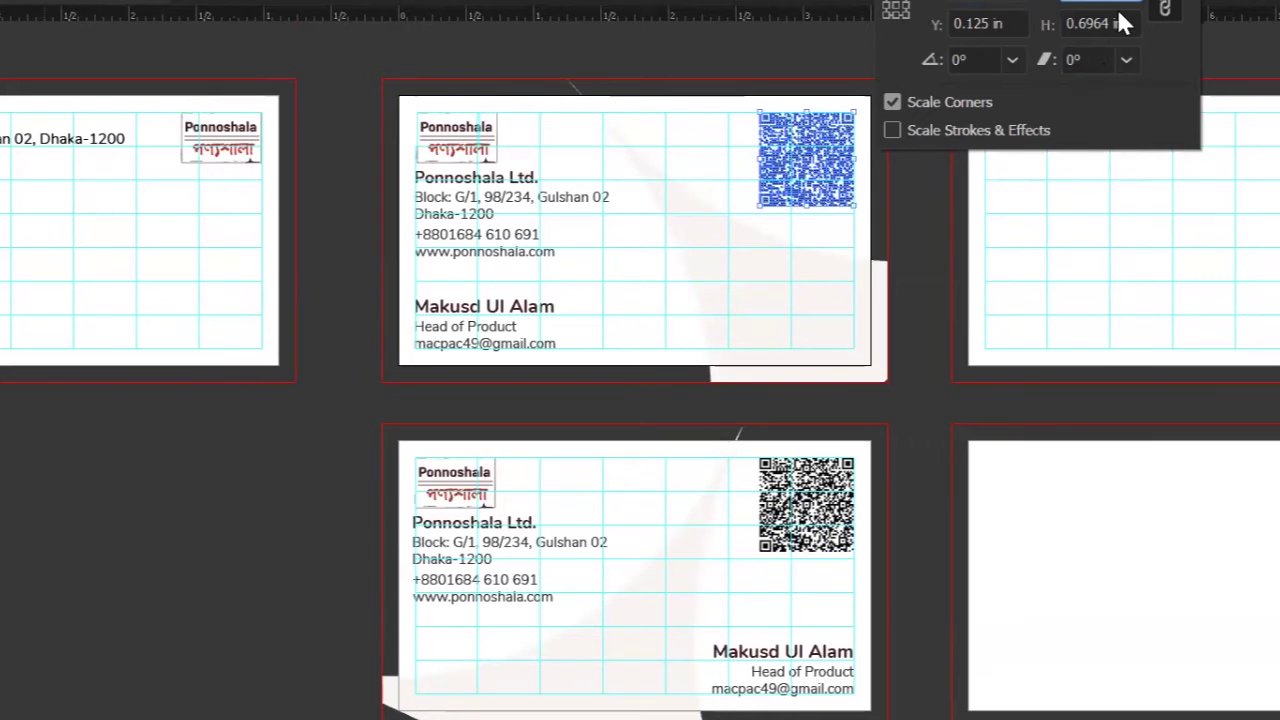
click(1117, 22)
text(1.8)
key(Return)
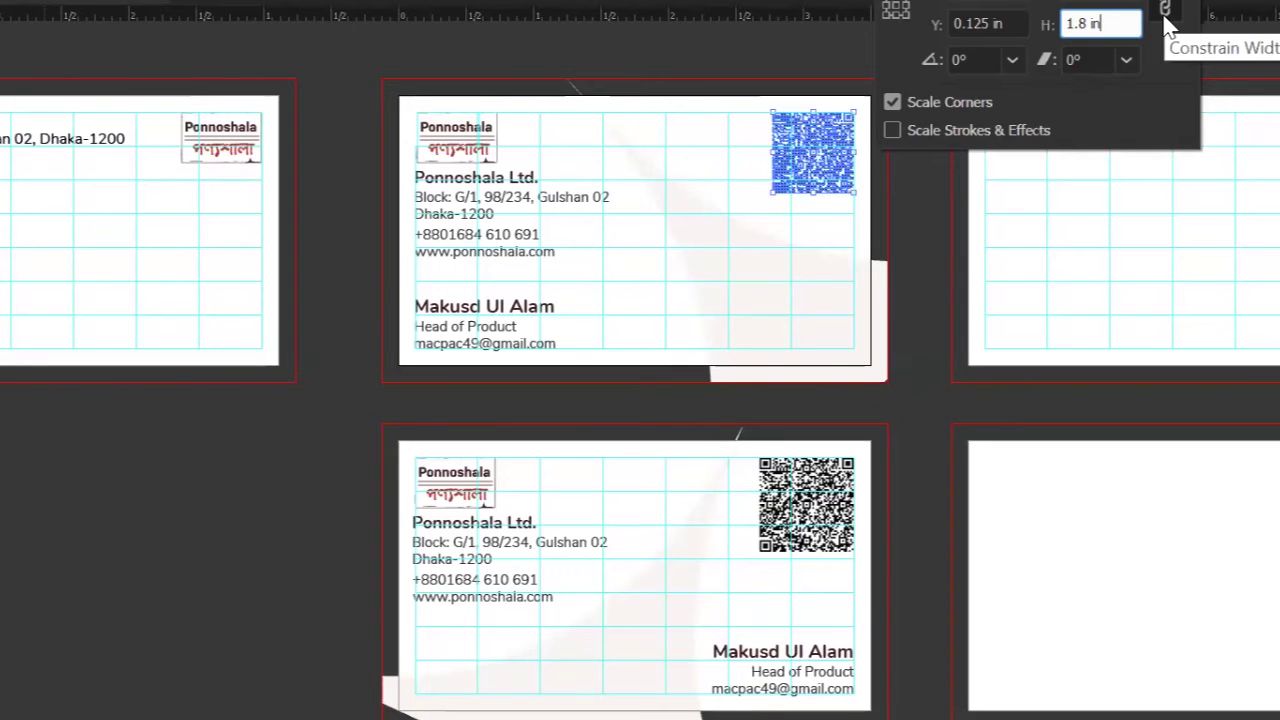
click(903, 195)
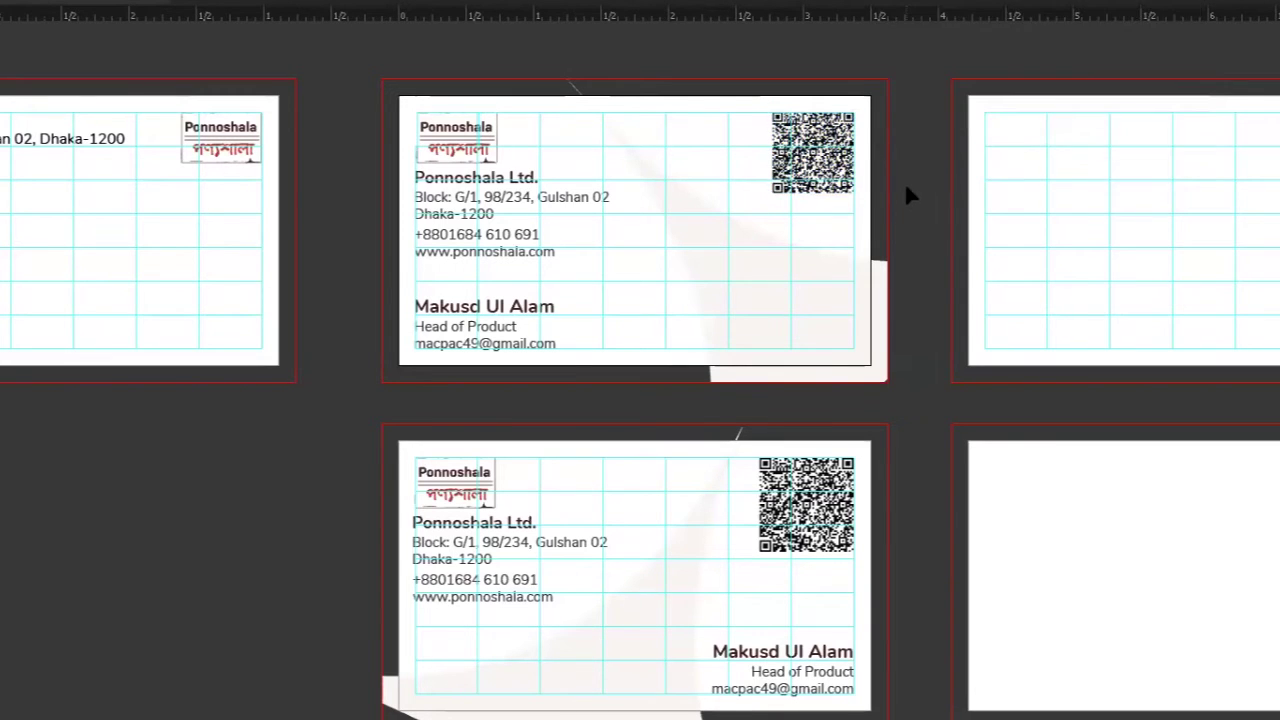
key(ctrl+z)
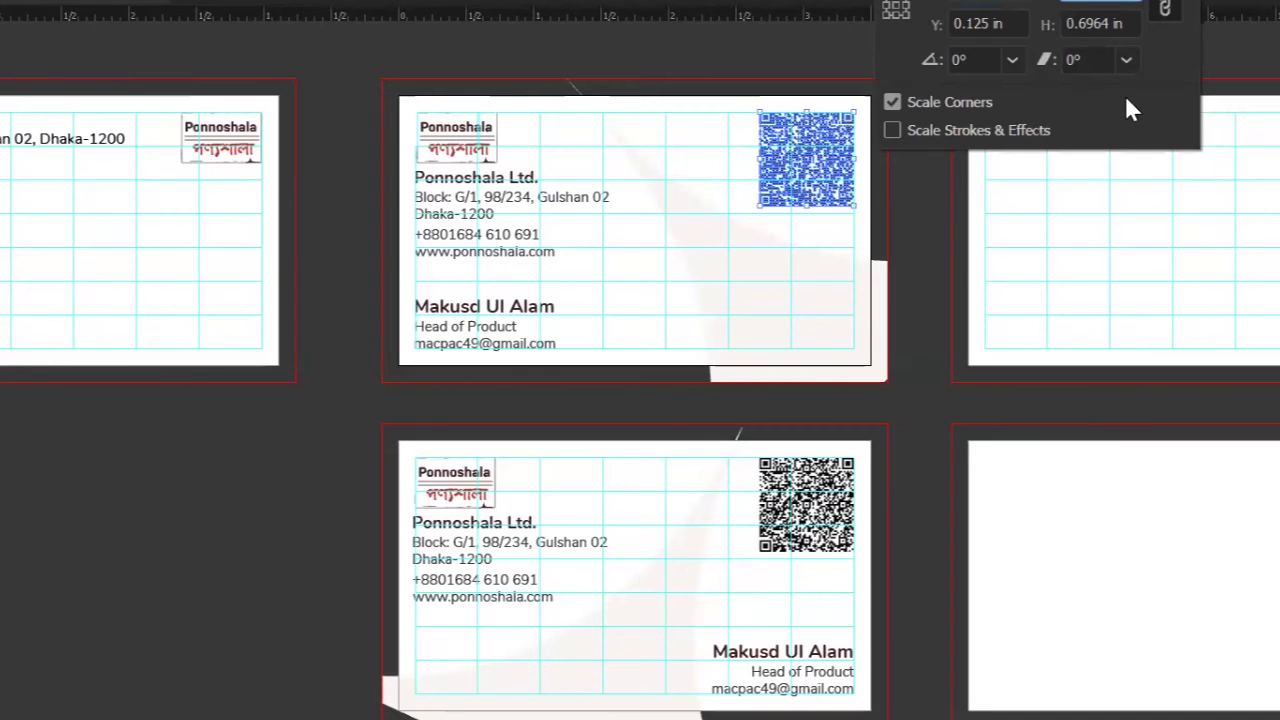
click(1118, 24)
text(1.8 in)
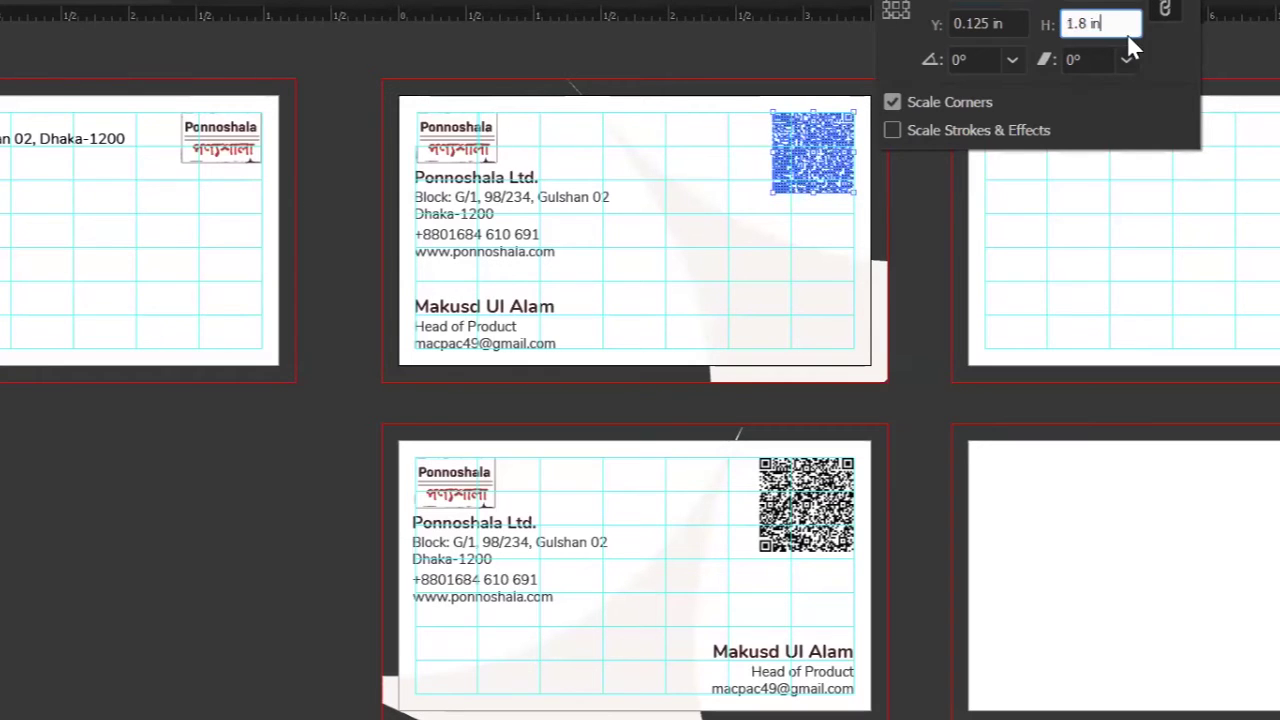
key(Return)
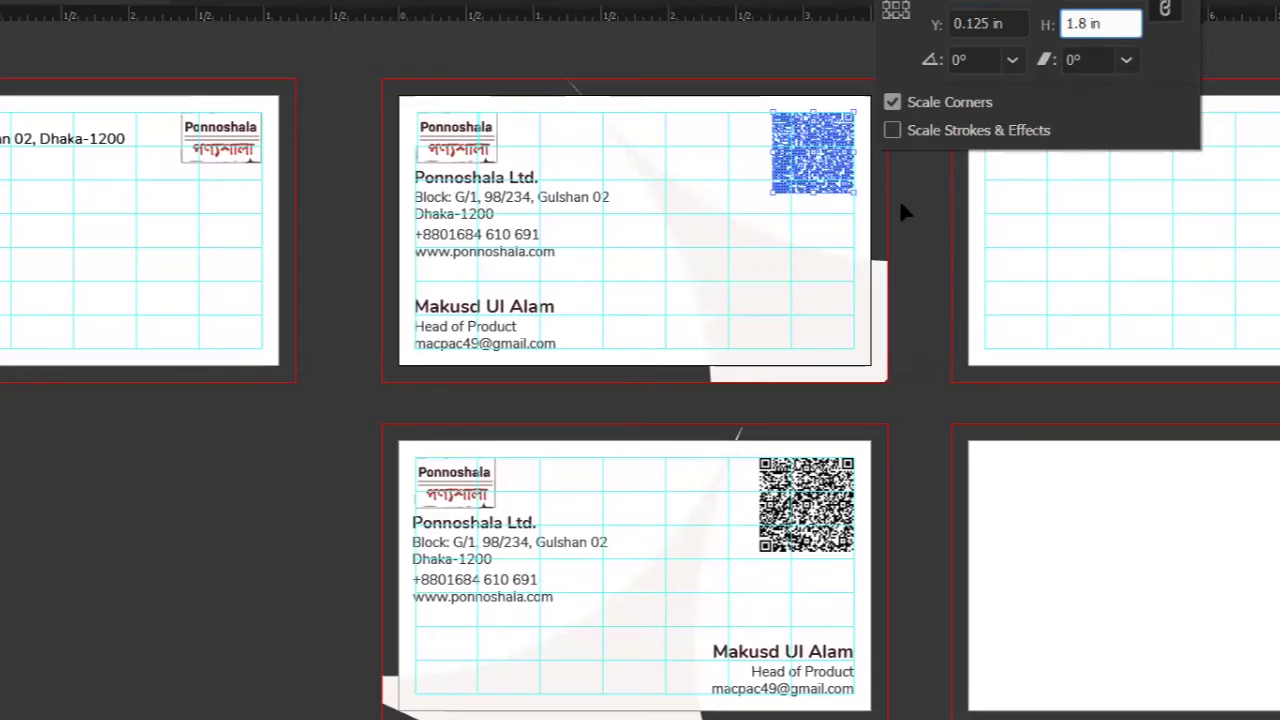
key(ctrl+equal)
scroll(909, 234, up, 3)
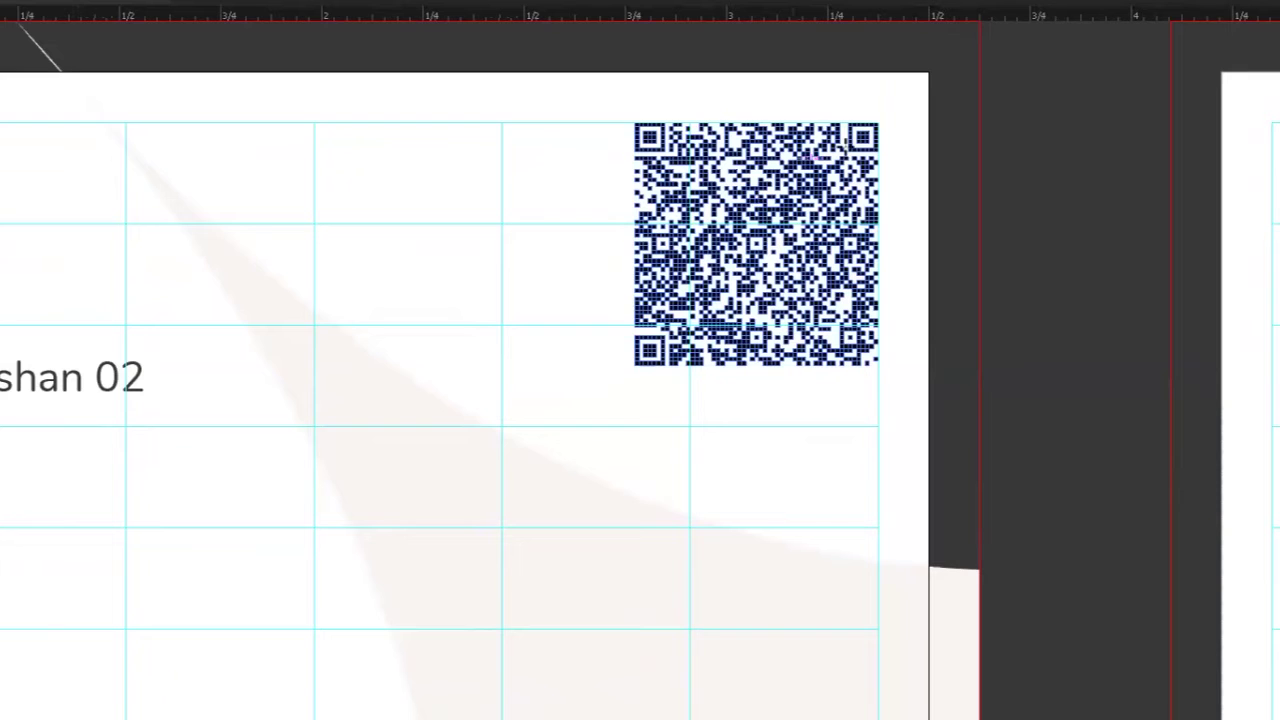
Try a measuring rectangle over the QR code, cancel it, and reselect the QR code
drag(878, 122, 631, 364)
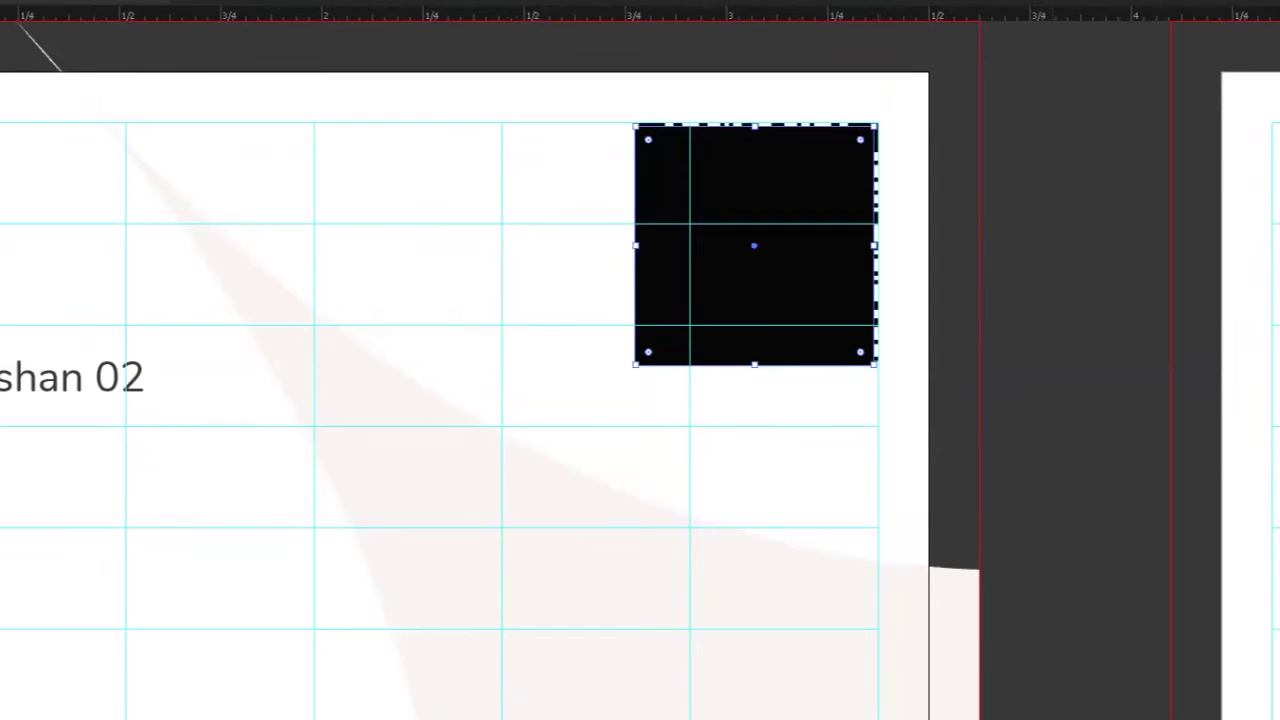
key(F9)
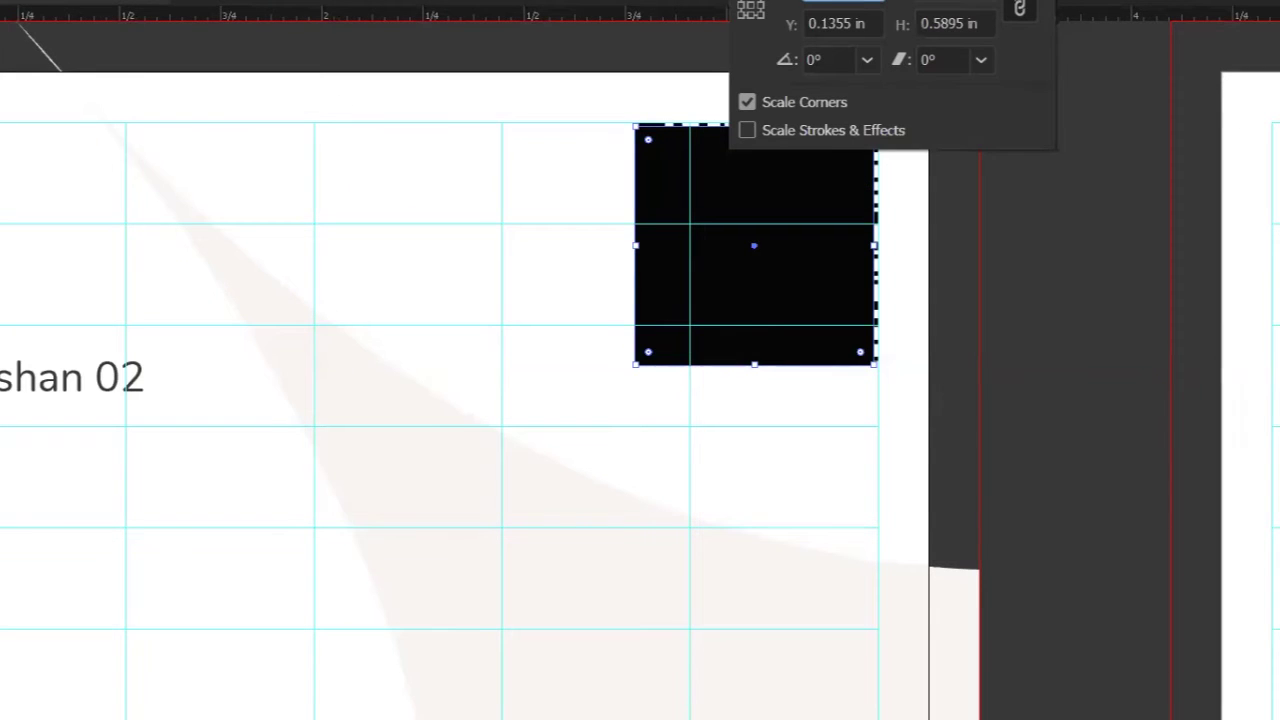
key(F9)
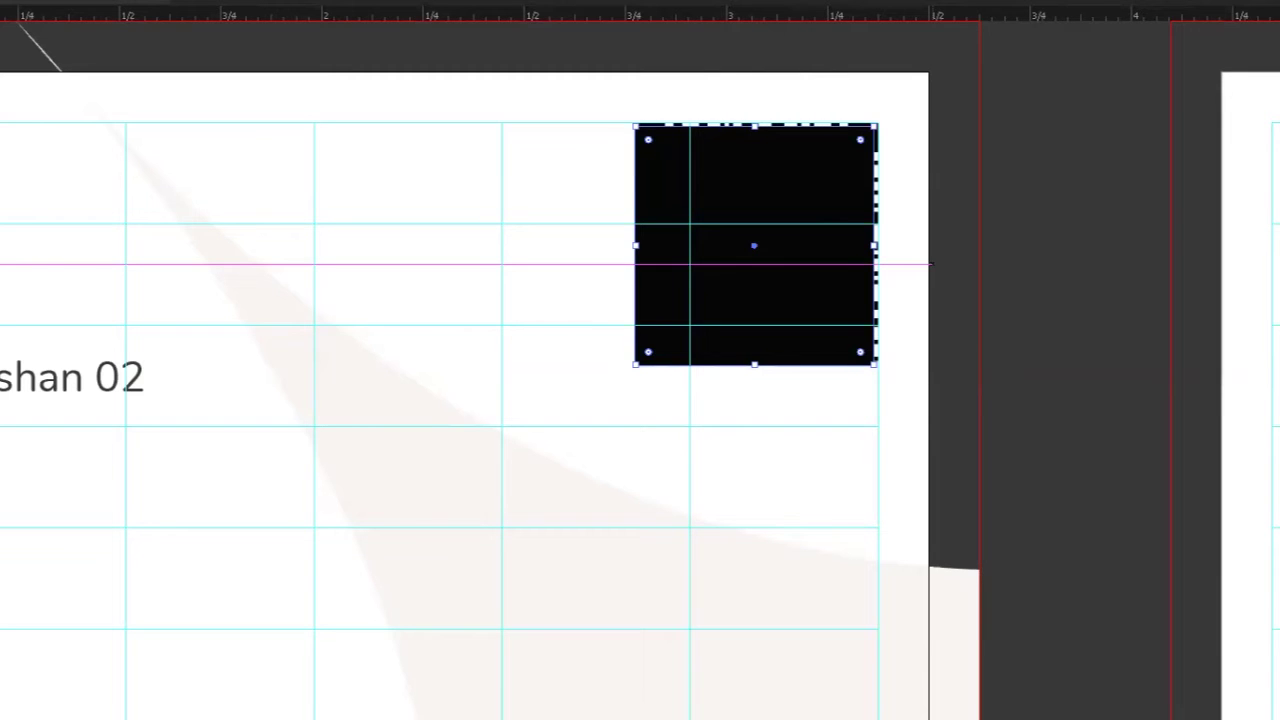
click(405, 337)
key(Escape)
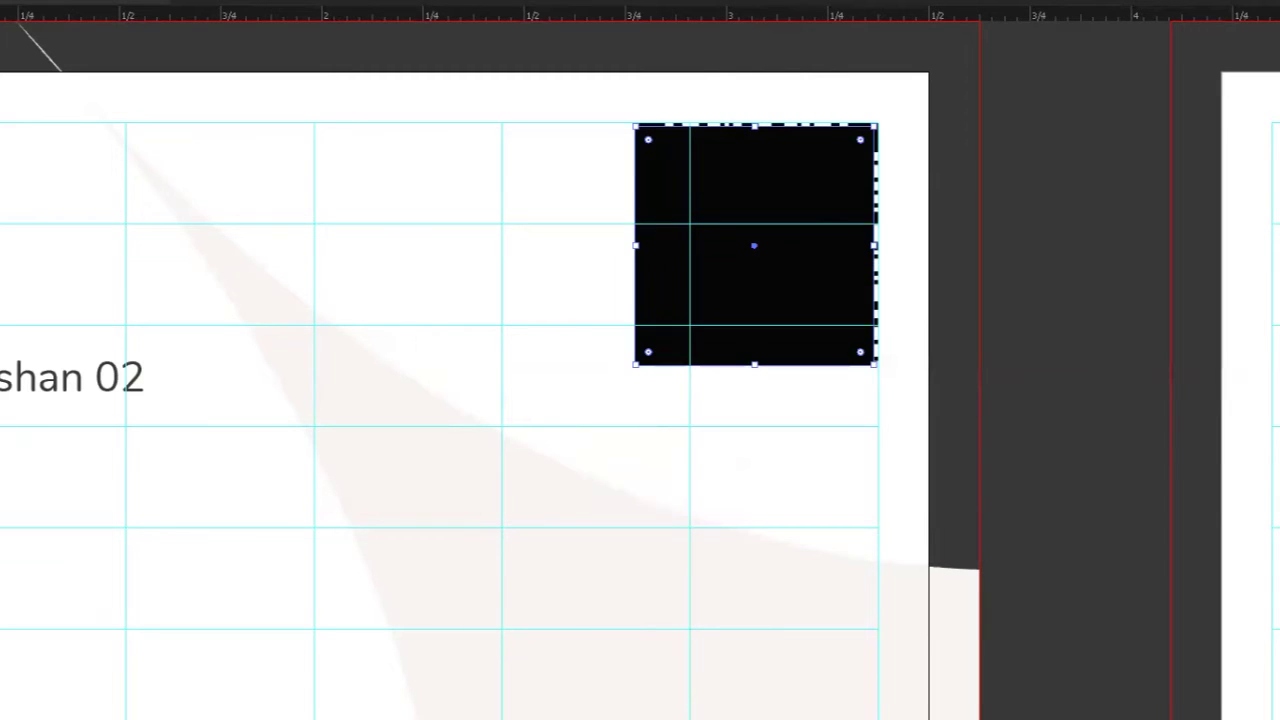
click(855, 305)
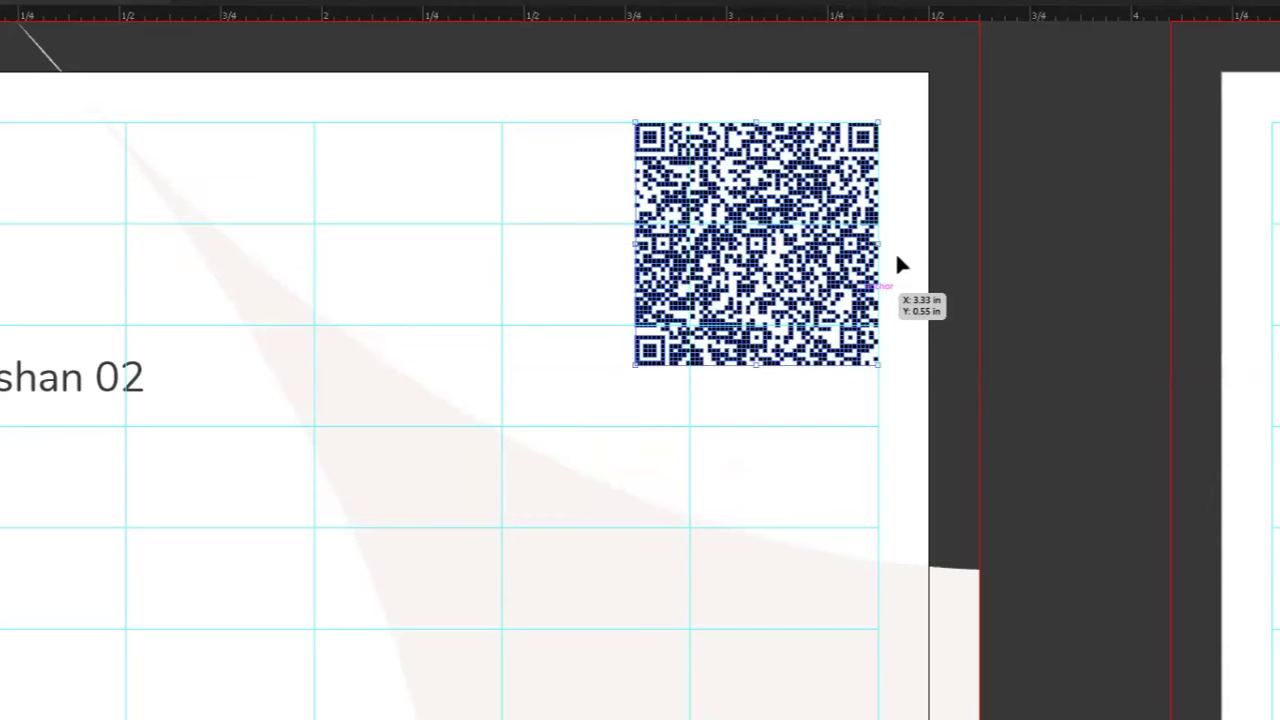
scroll(895, 261, up, 3)
scroll(897, 260, down, 5)
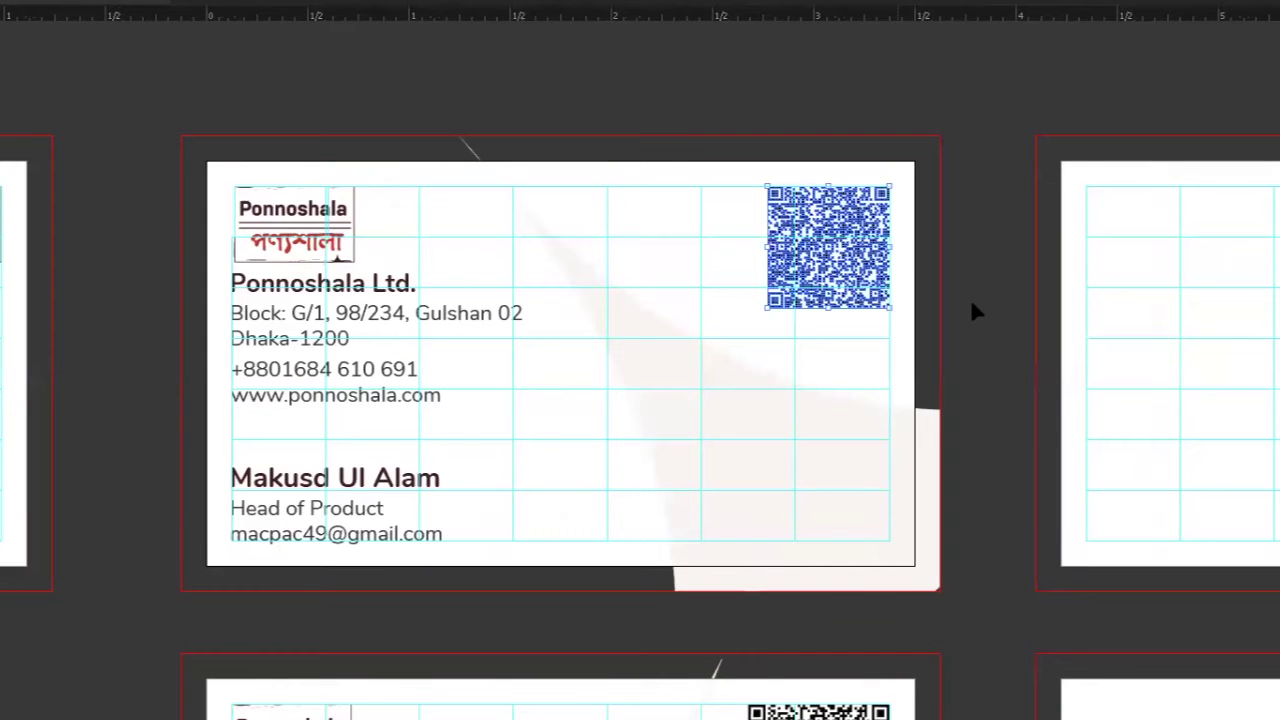
scroll(970, 298, down, 3)
Resize the lower card's QR code to 0.6 in height with proportions linked
click(818, 550)
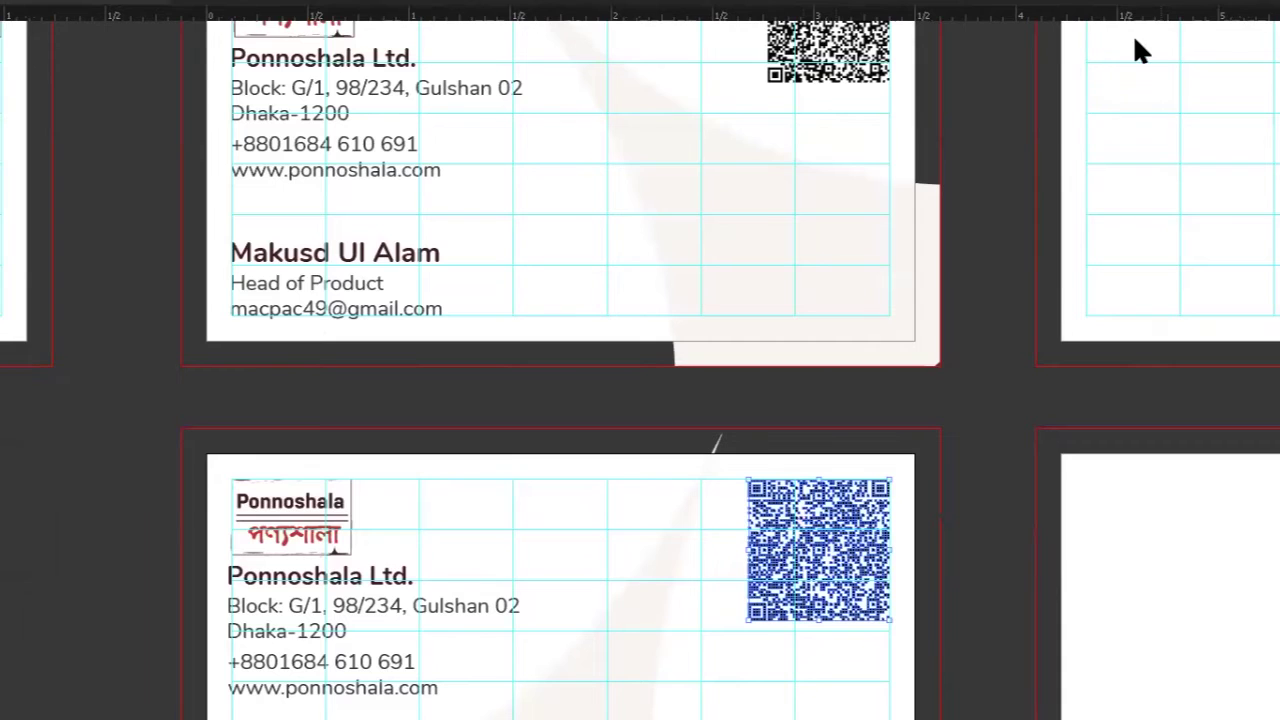
click(1100, 15)
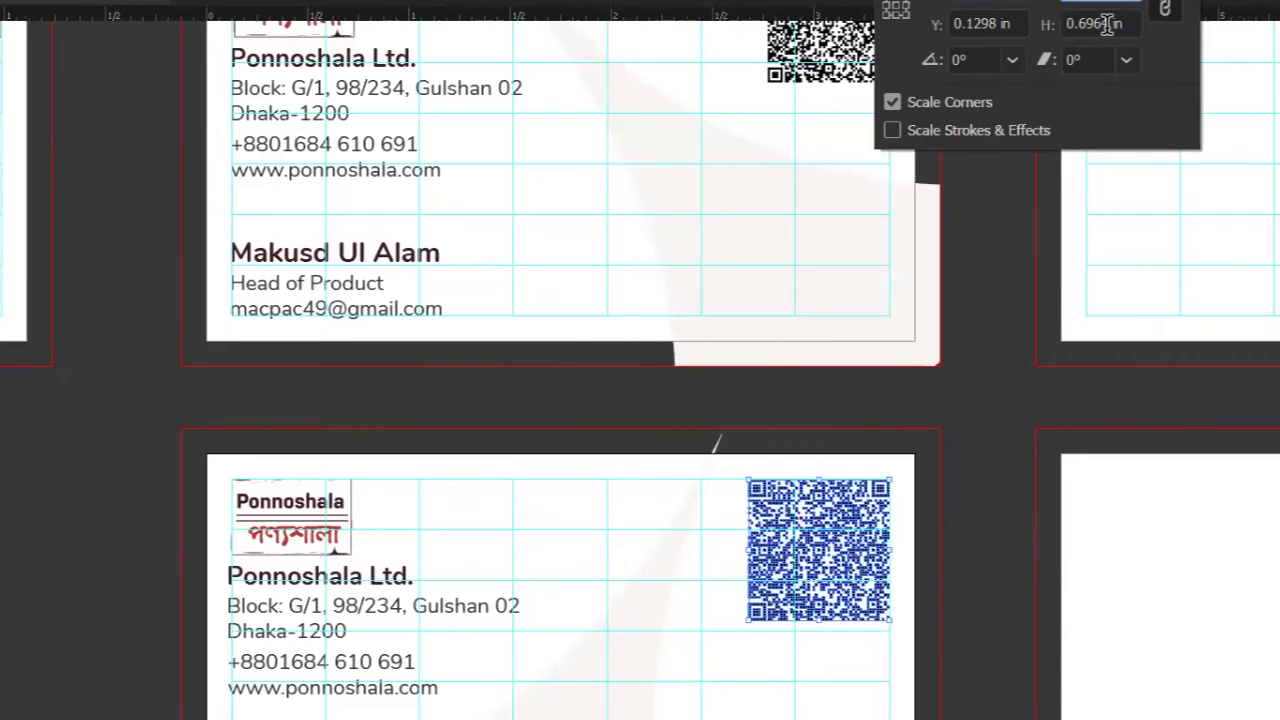
key(Tab)
click(1165, 9)
click(1166, 9)
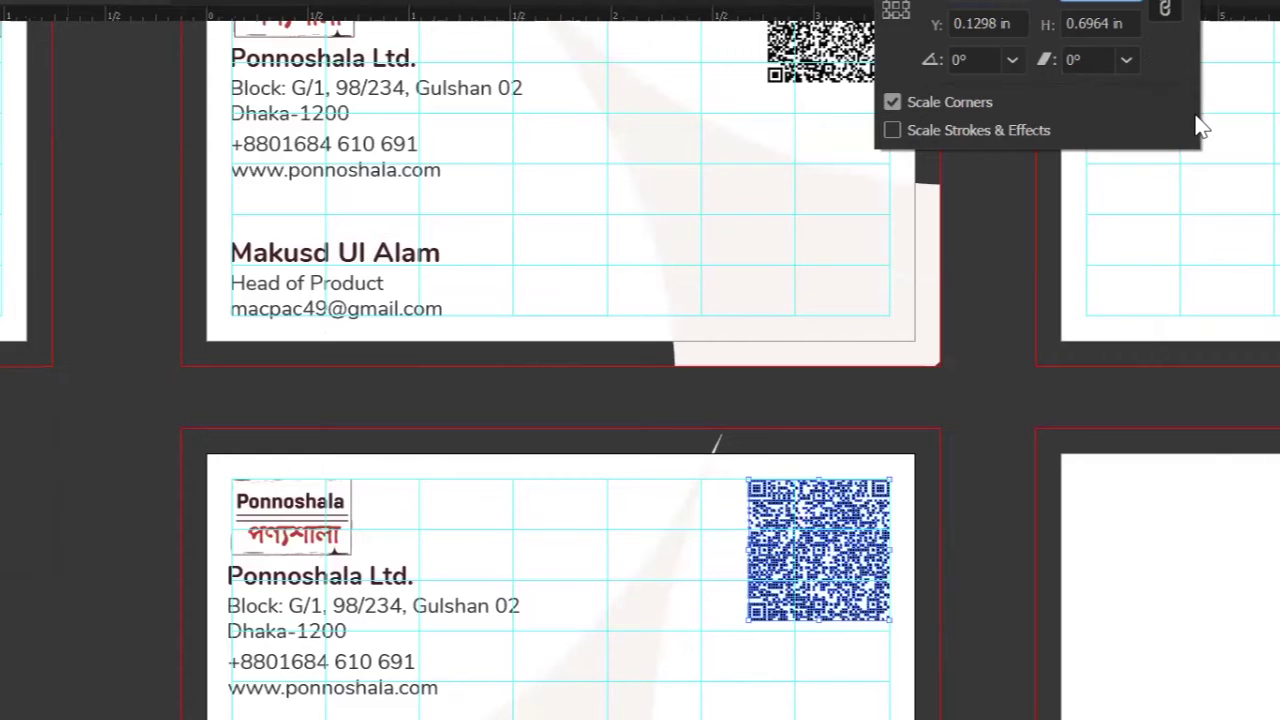
key(Return)
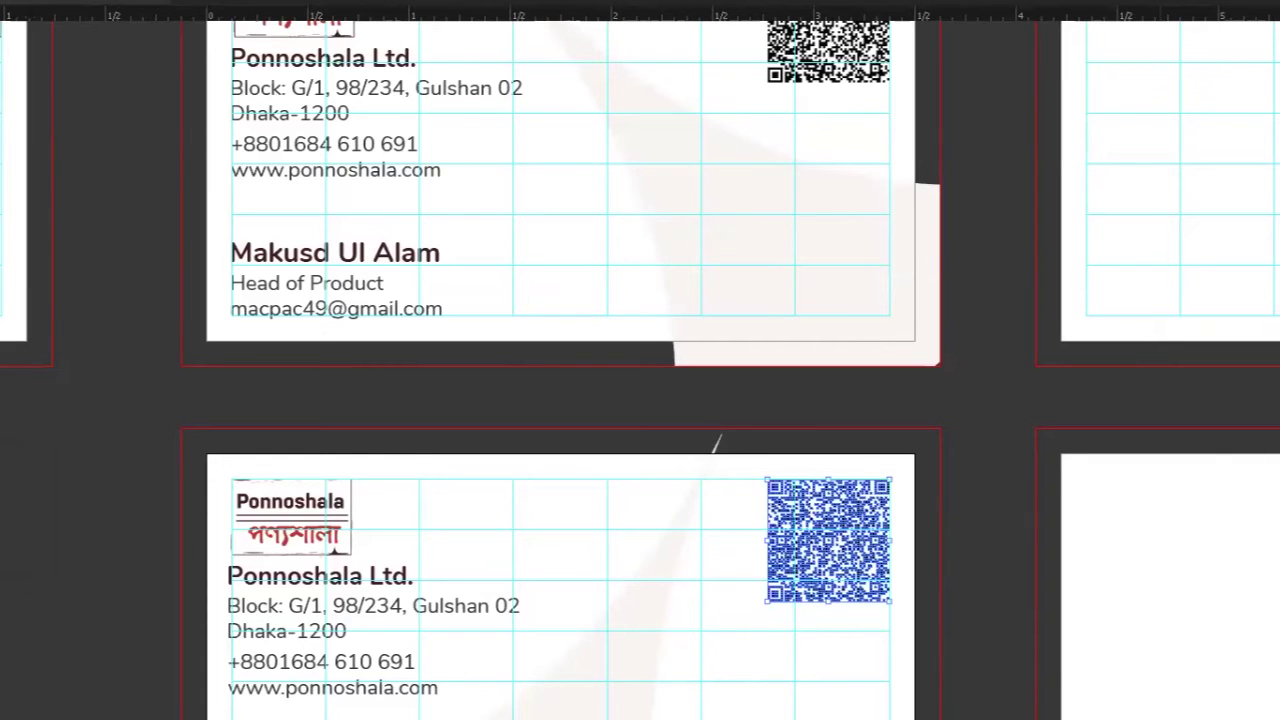
Apply the same 0.6 in height to the upper card's QR code
scroll(998, 289, up, 3)
click(877, 271)
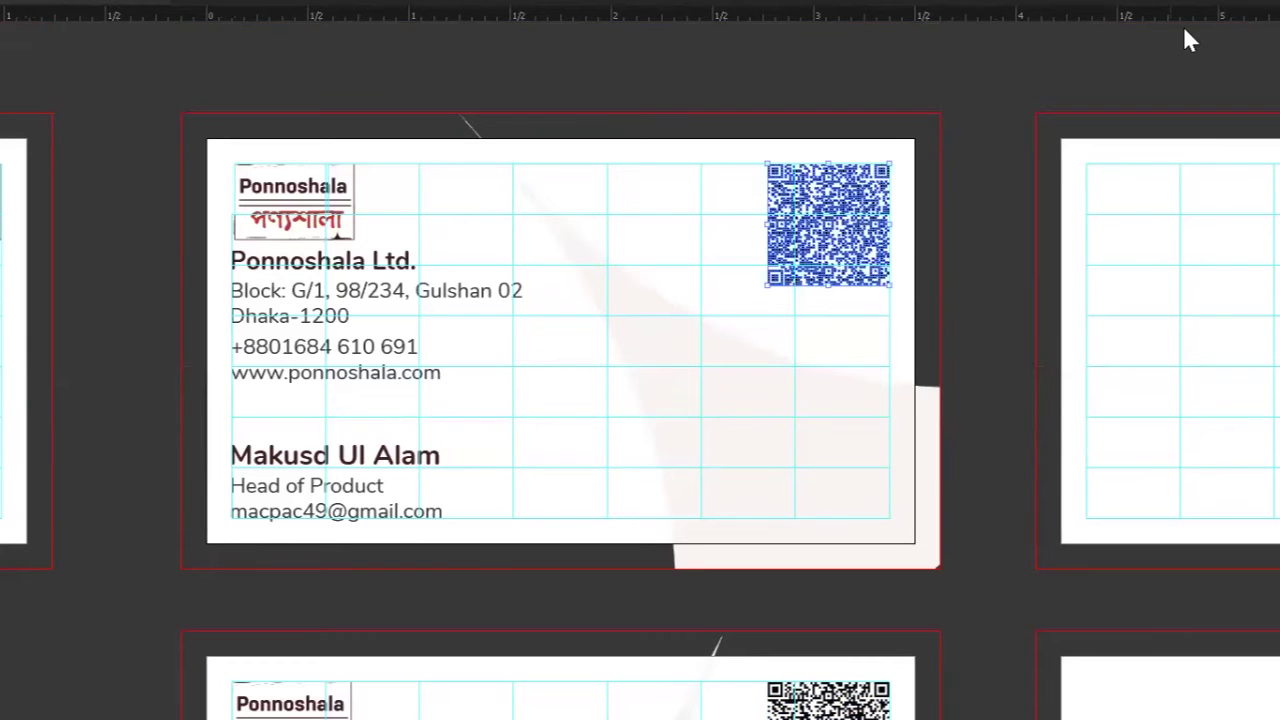
click(1135, 14)
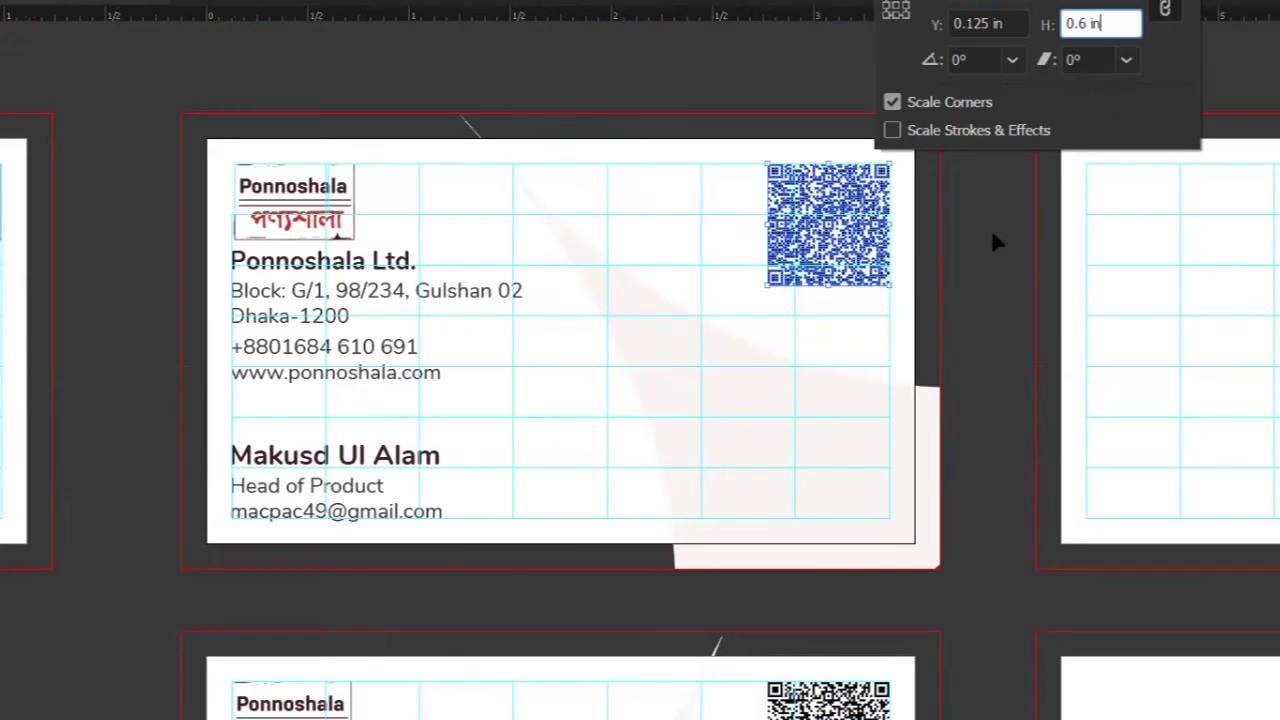
key(Return)
scroll(991, 229, down, 4)
scroll(1090, 236, up, 2)
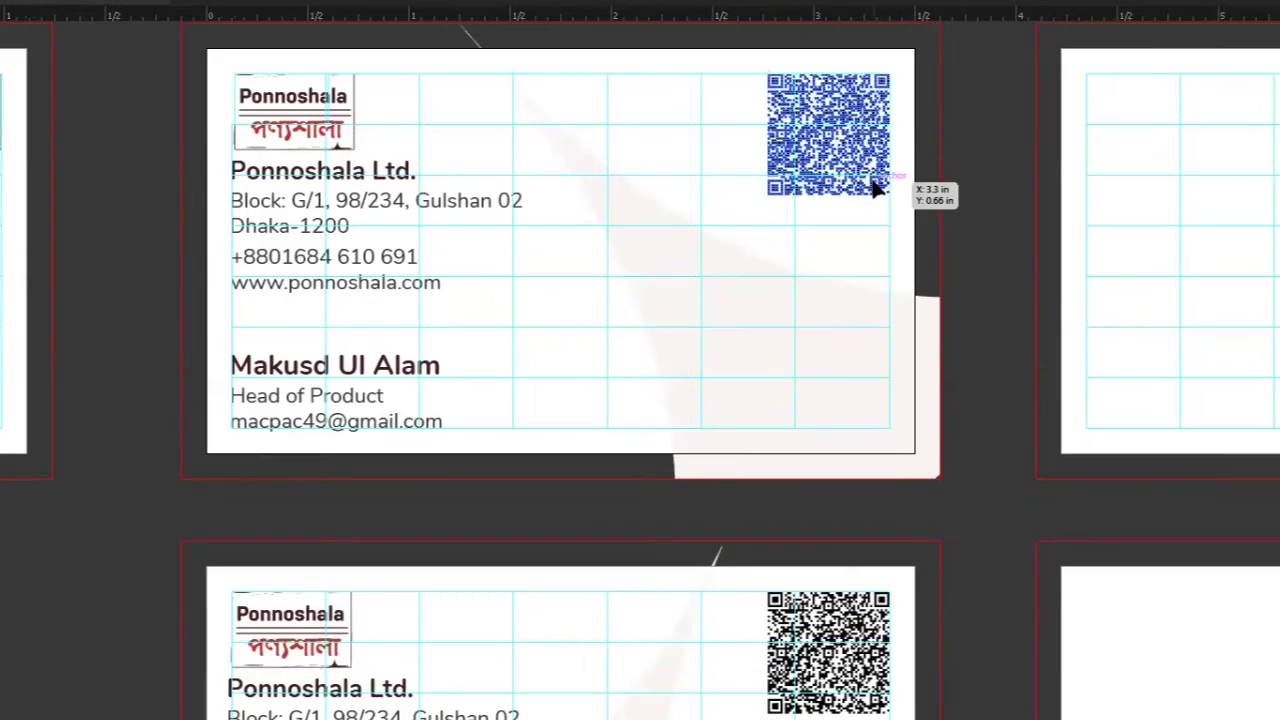
Set both selected QR codes' fill to C0 M0 Y0 K85 dark grey
shift+click(860, 600)
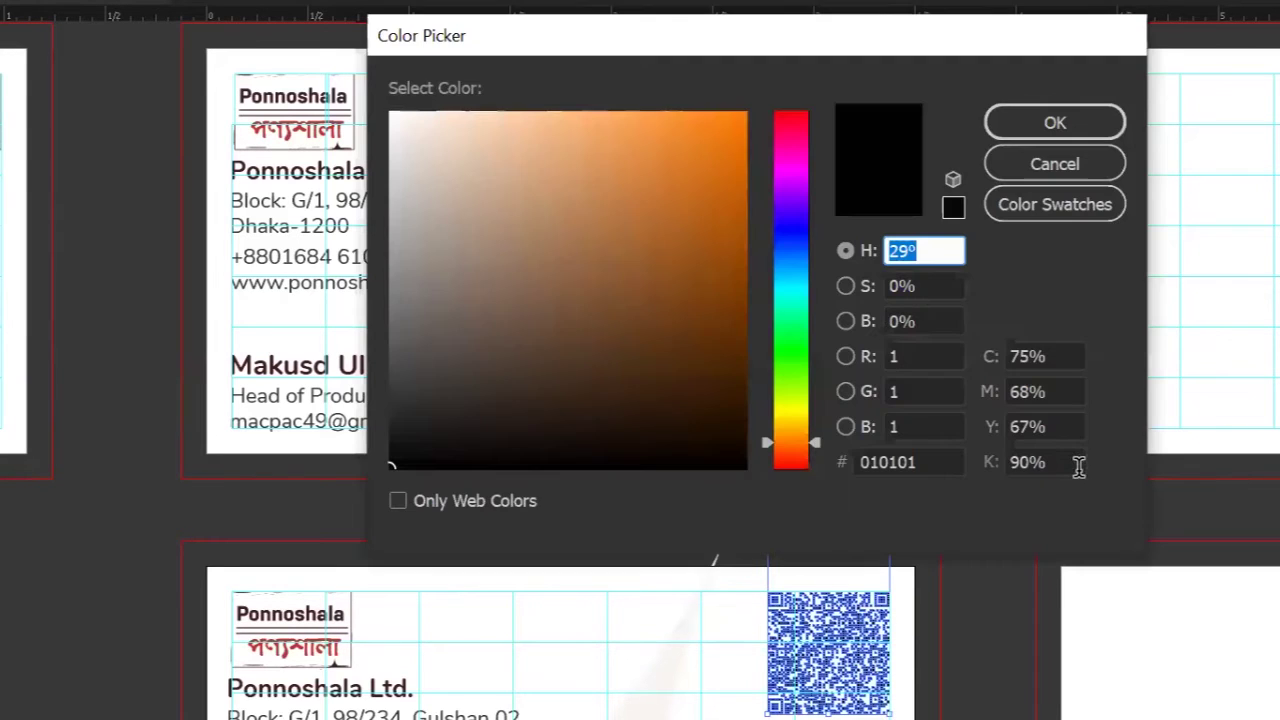
click(1064, 354)
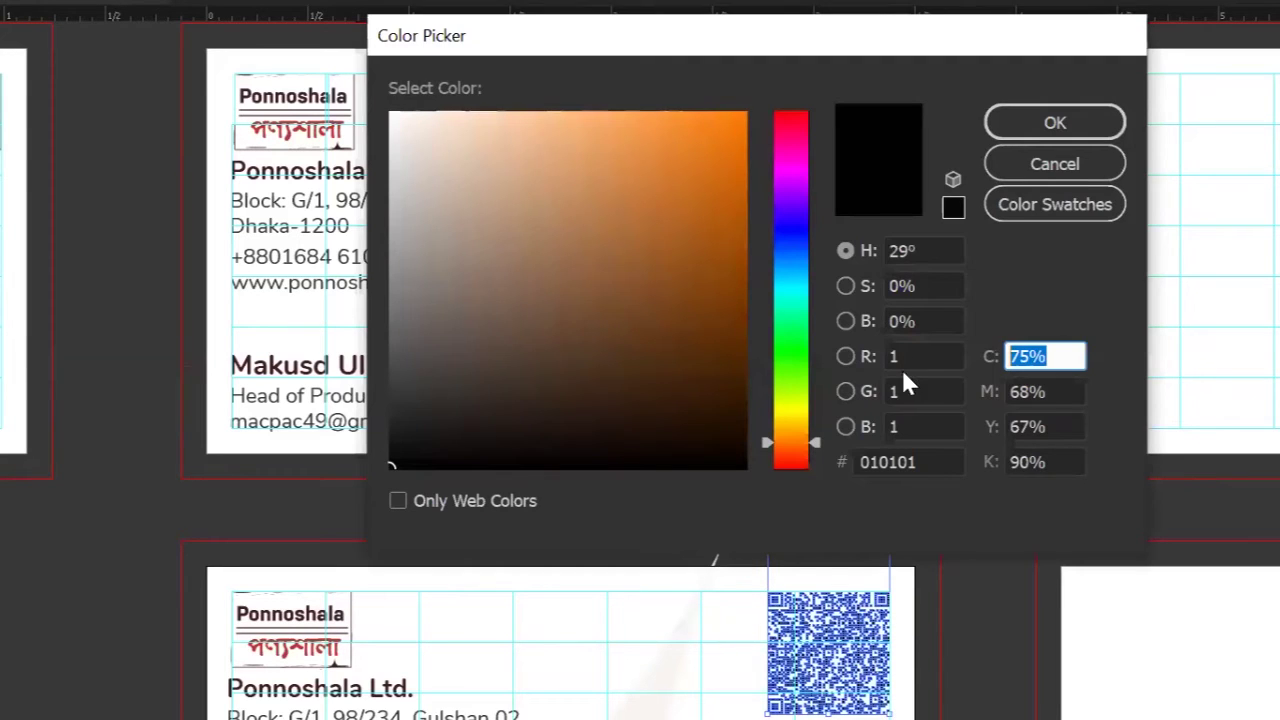
text(0)
key(Tab)
text(0)
key(Tab)
text(0)
key(Tab)
text(90)
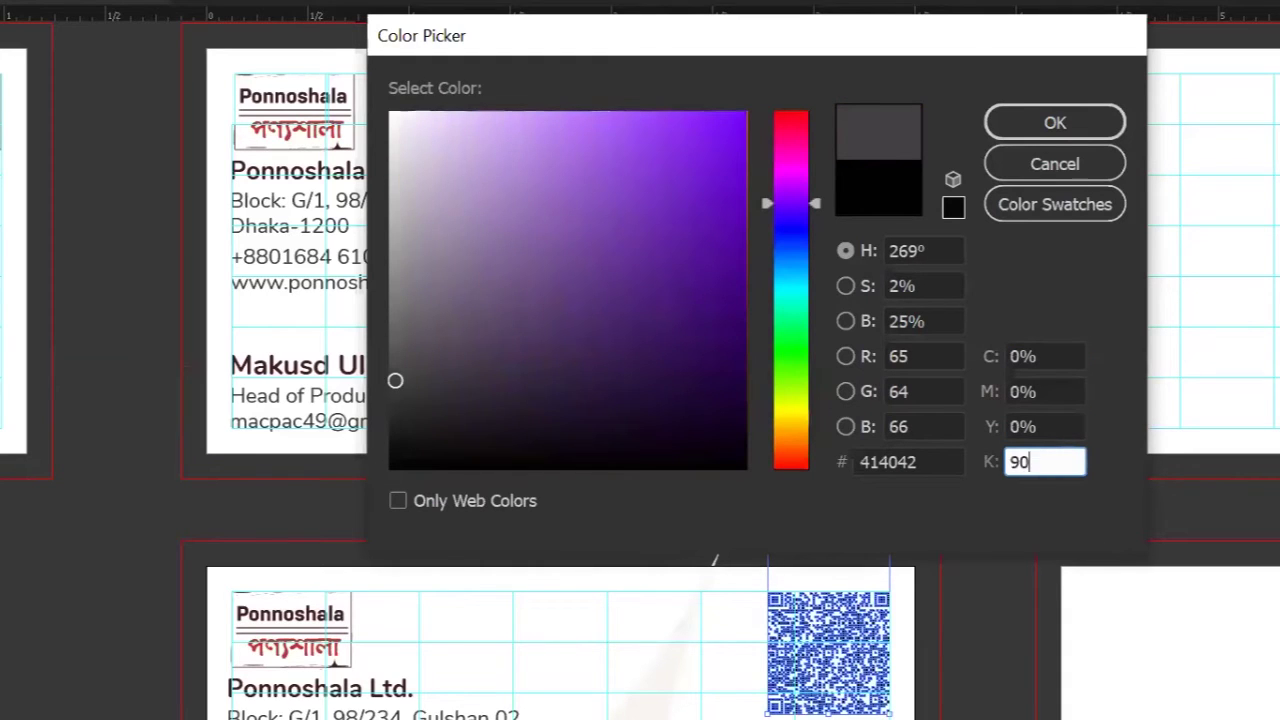
key(BackSpace)
key(BackSpace)
text(85)
key(Return)
scroll(1000, 240, down, 2)
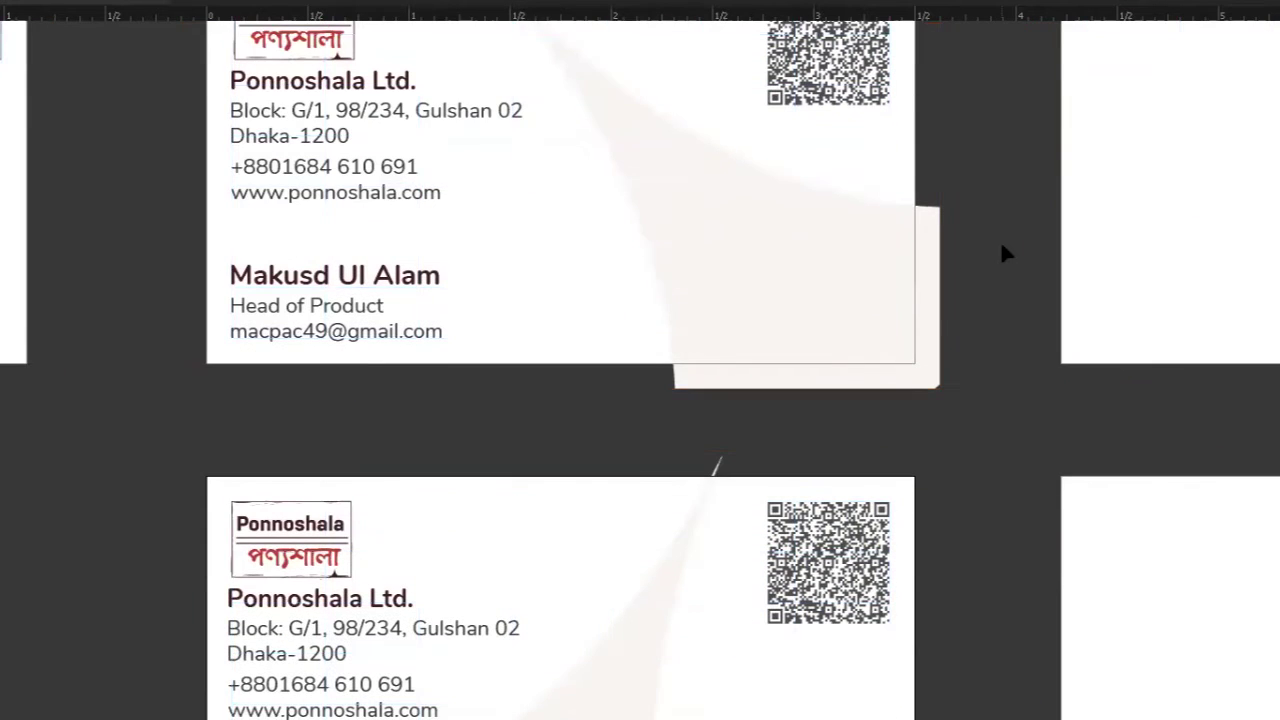
scroll(995, 247, down, 1)
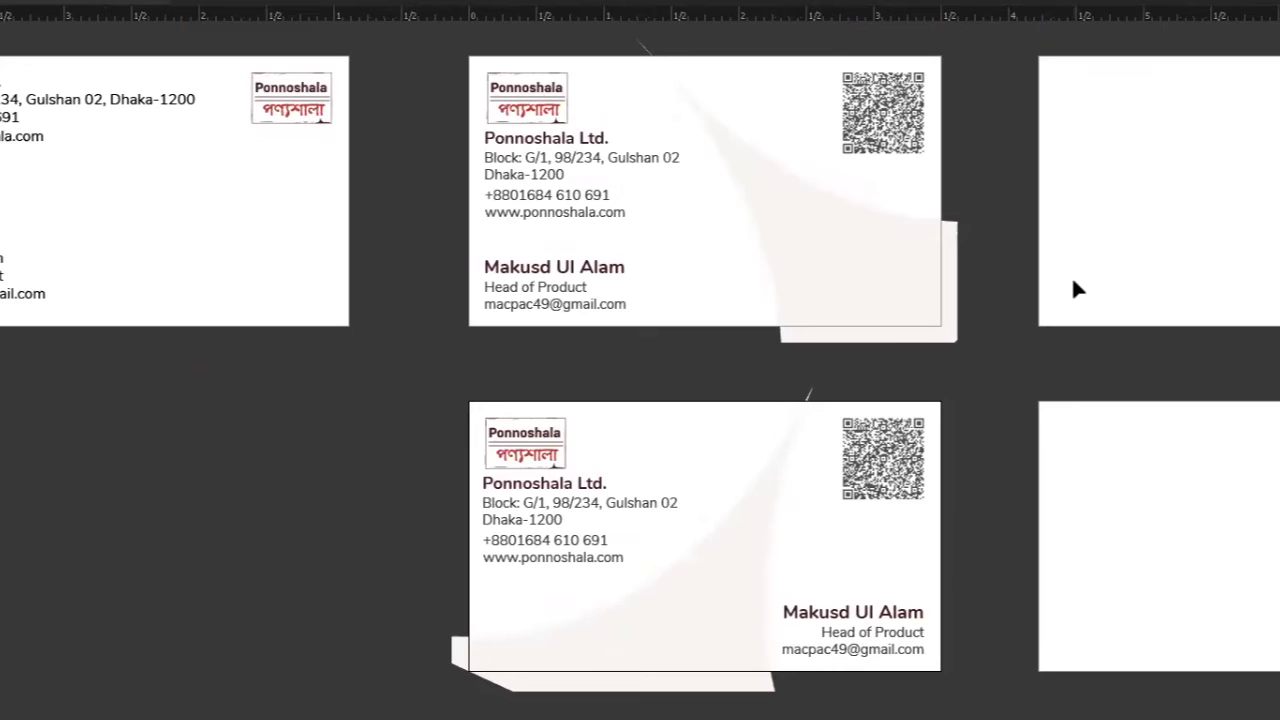
Draw a rectangle over the top-right back card to its bleed and fill it with the logo's bright red
drag(1264, 297, 797, 397)
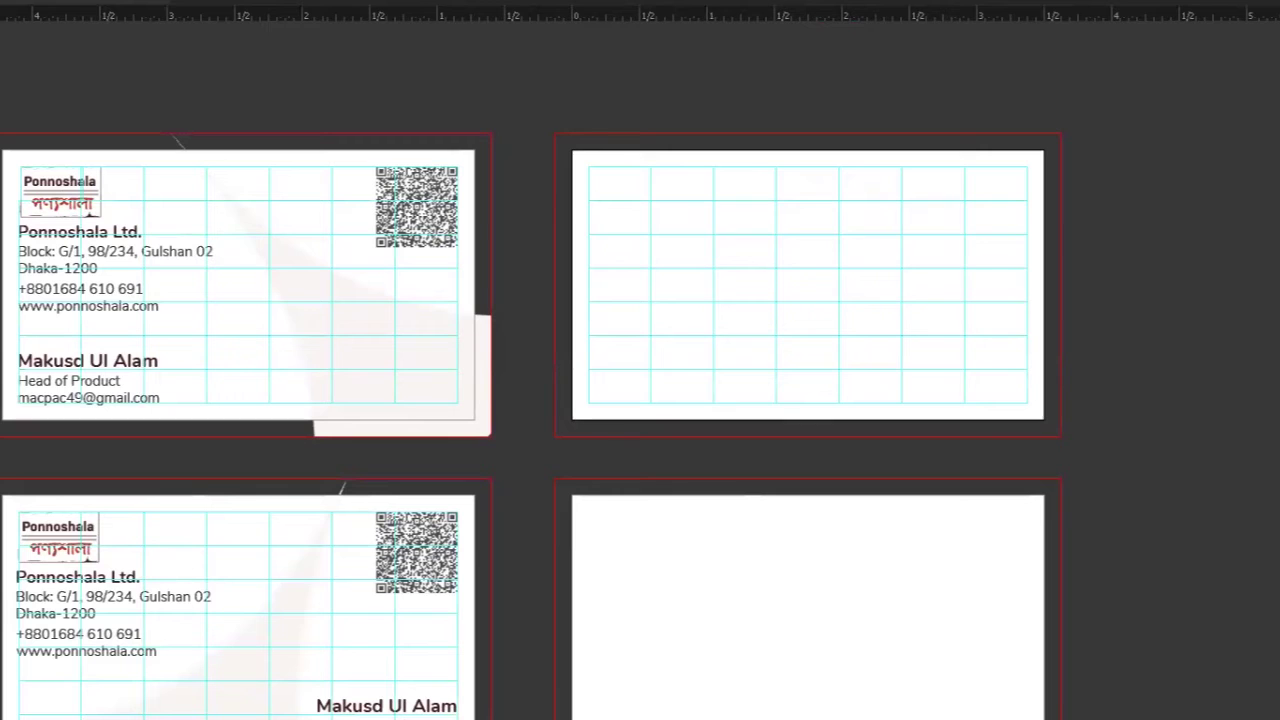
drag(555, 133, 1061, 439)
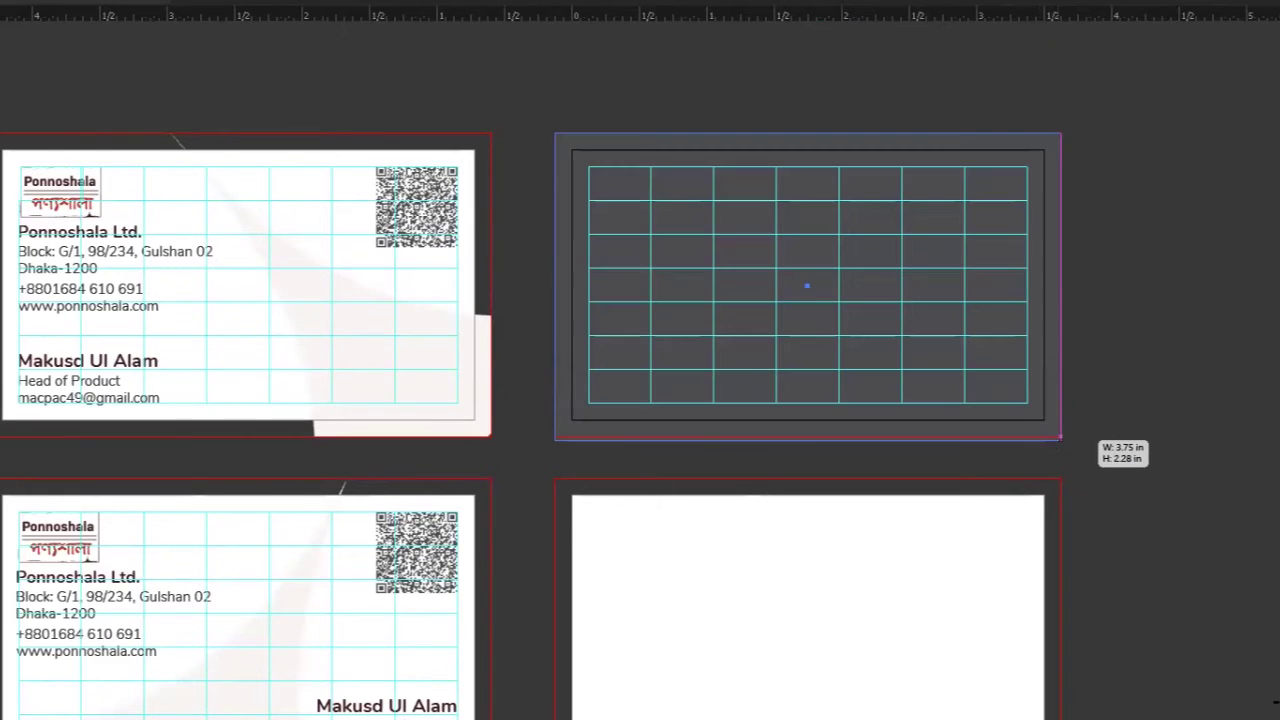
click(58, 200)
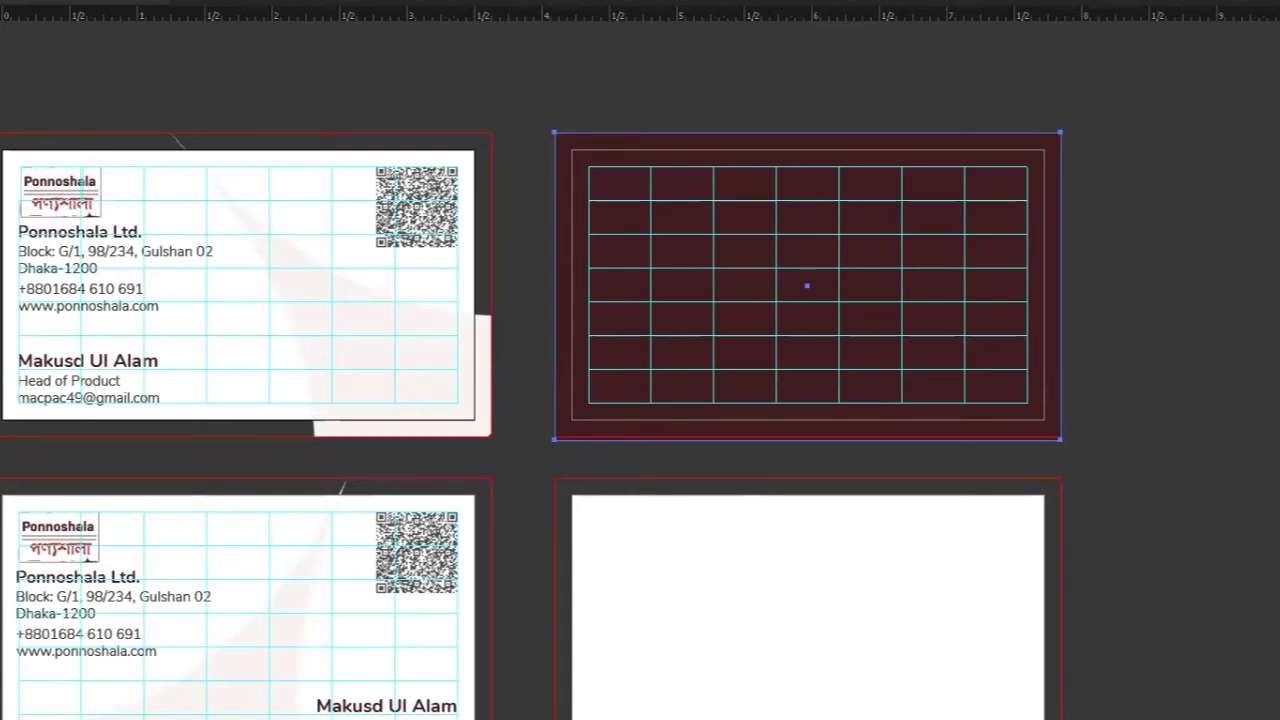
click(57, 205)
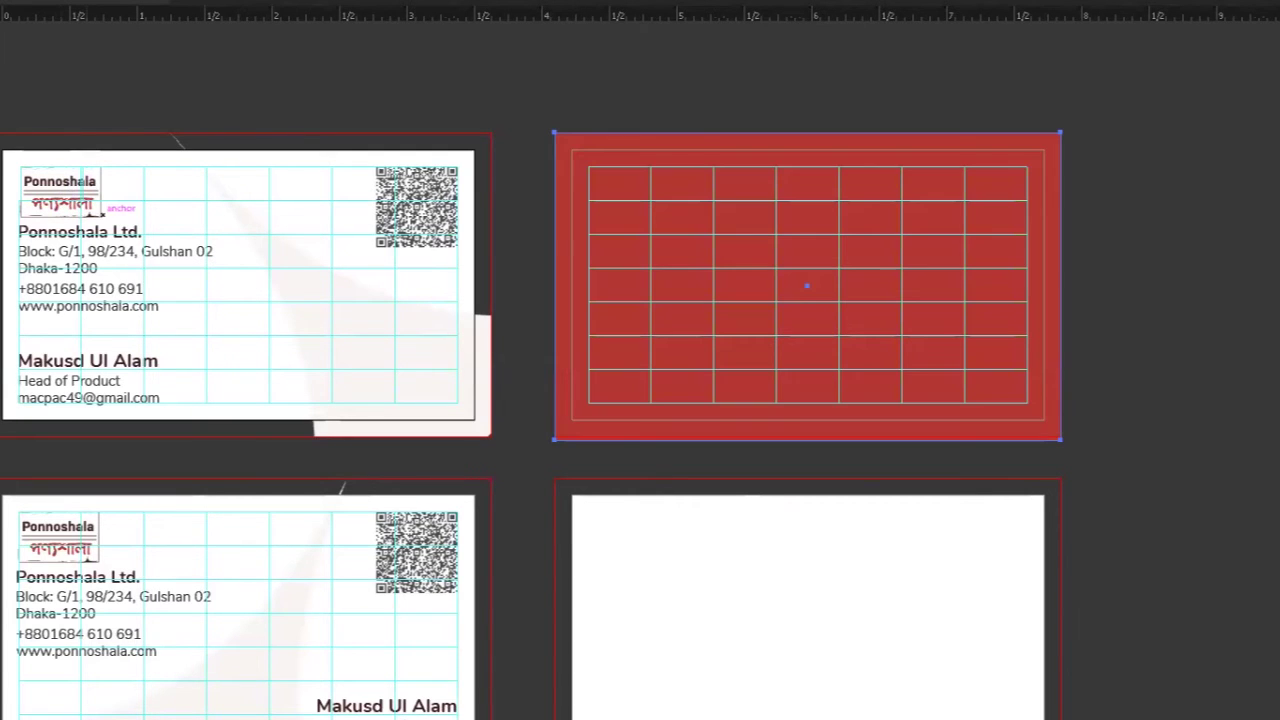
click(58, 182)
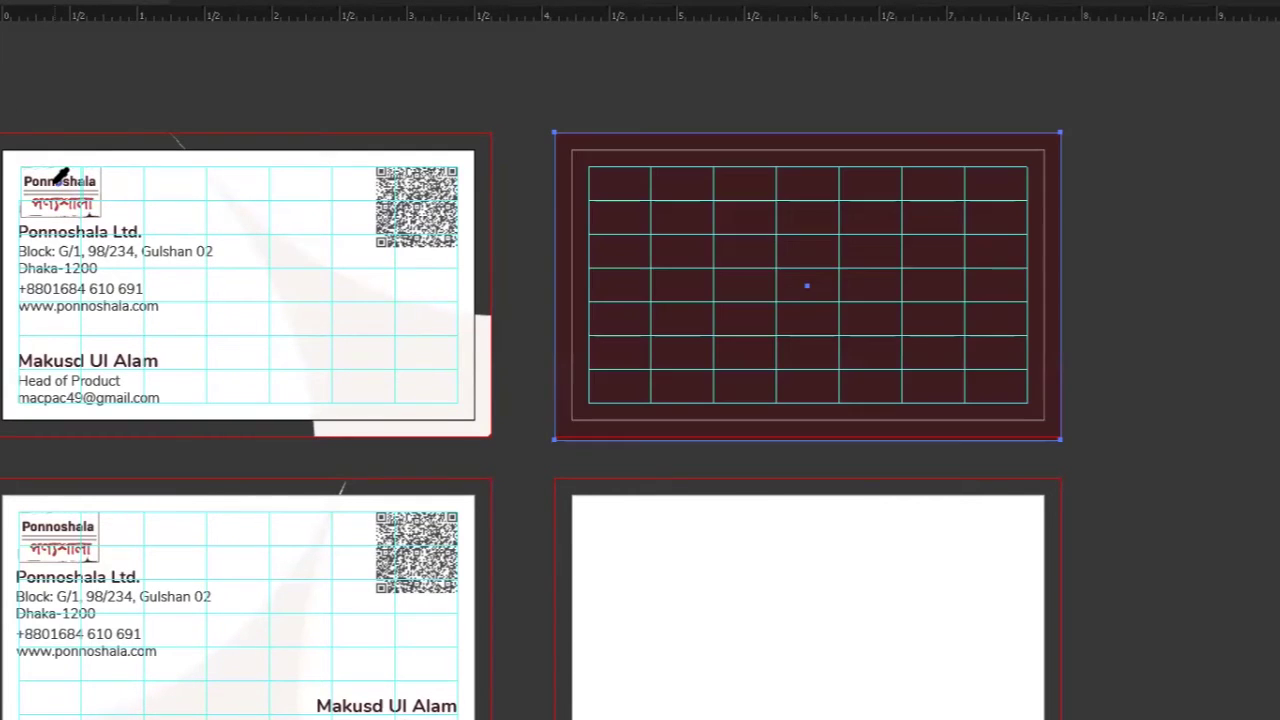
click(58, 203)
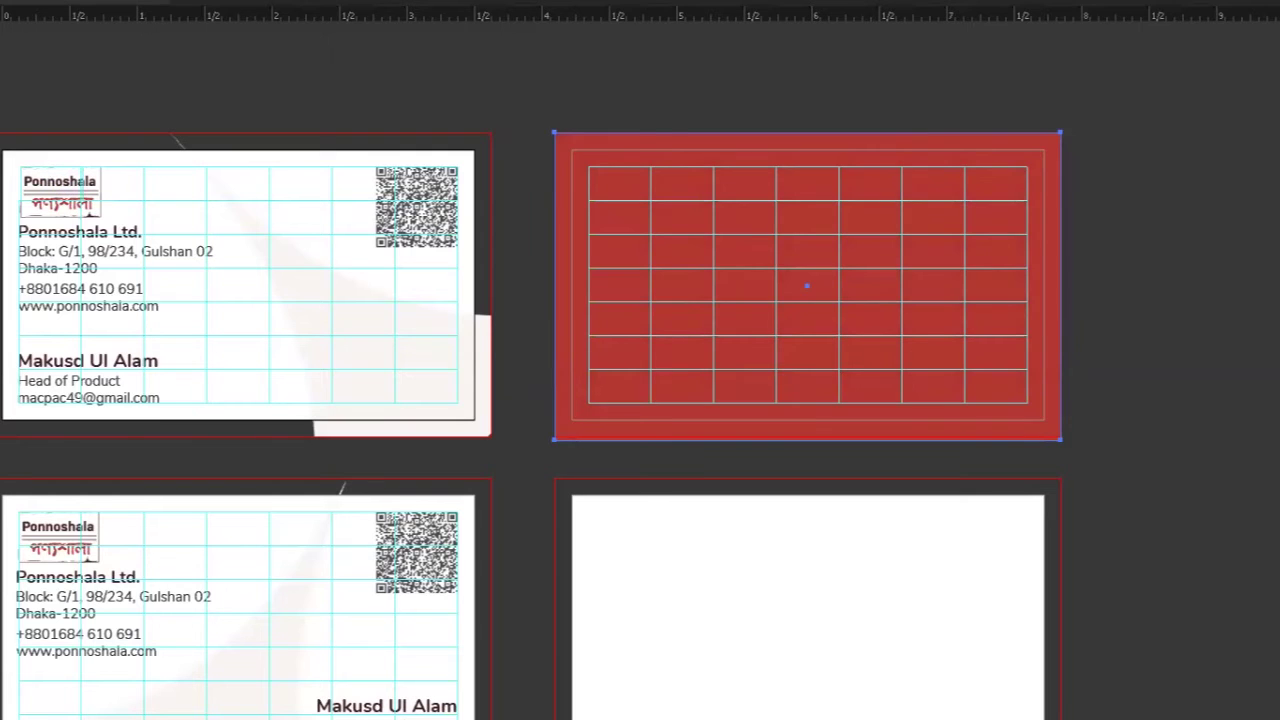
key(ctrl+semicolon)
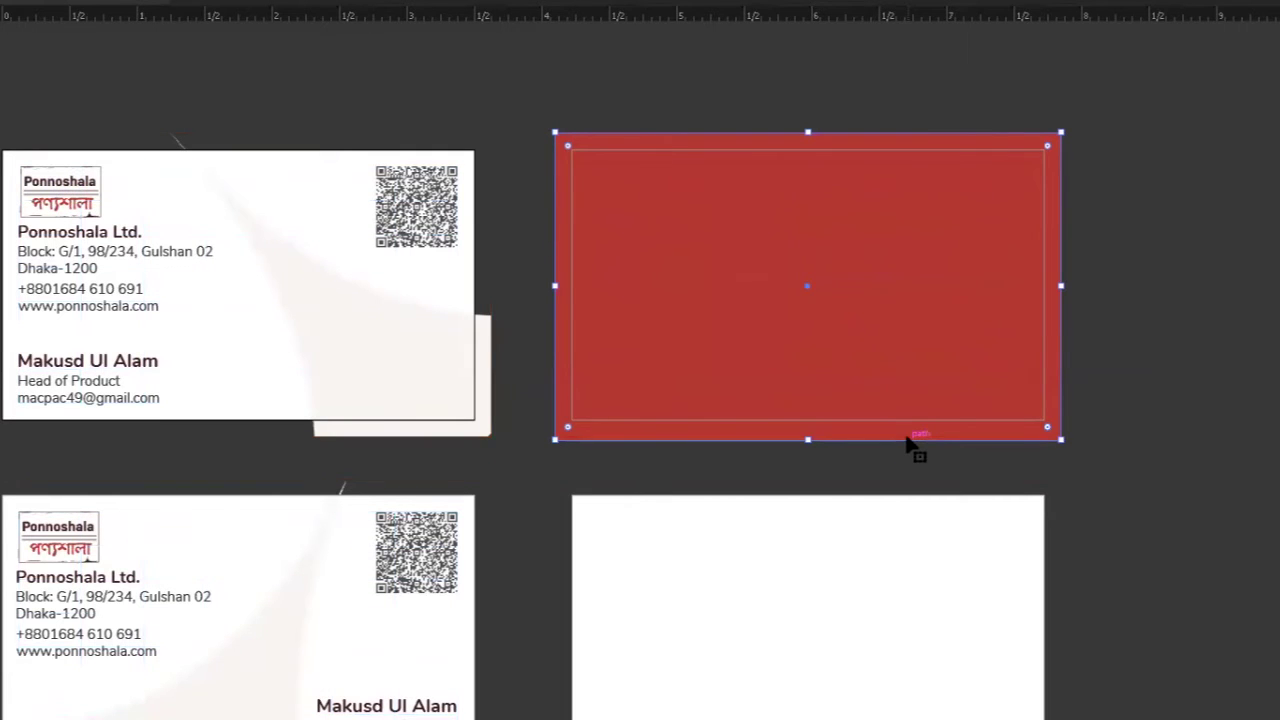
click(1166, 434)
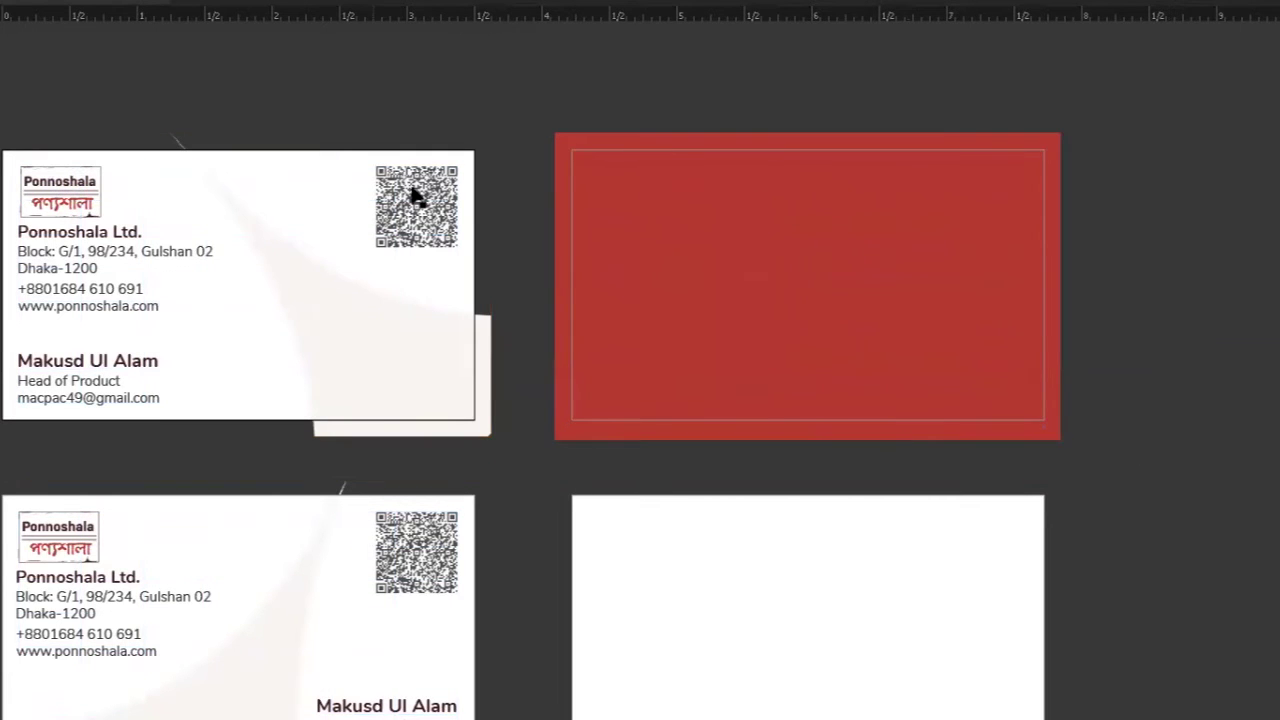
drag(413, 195, 817, 262)
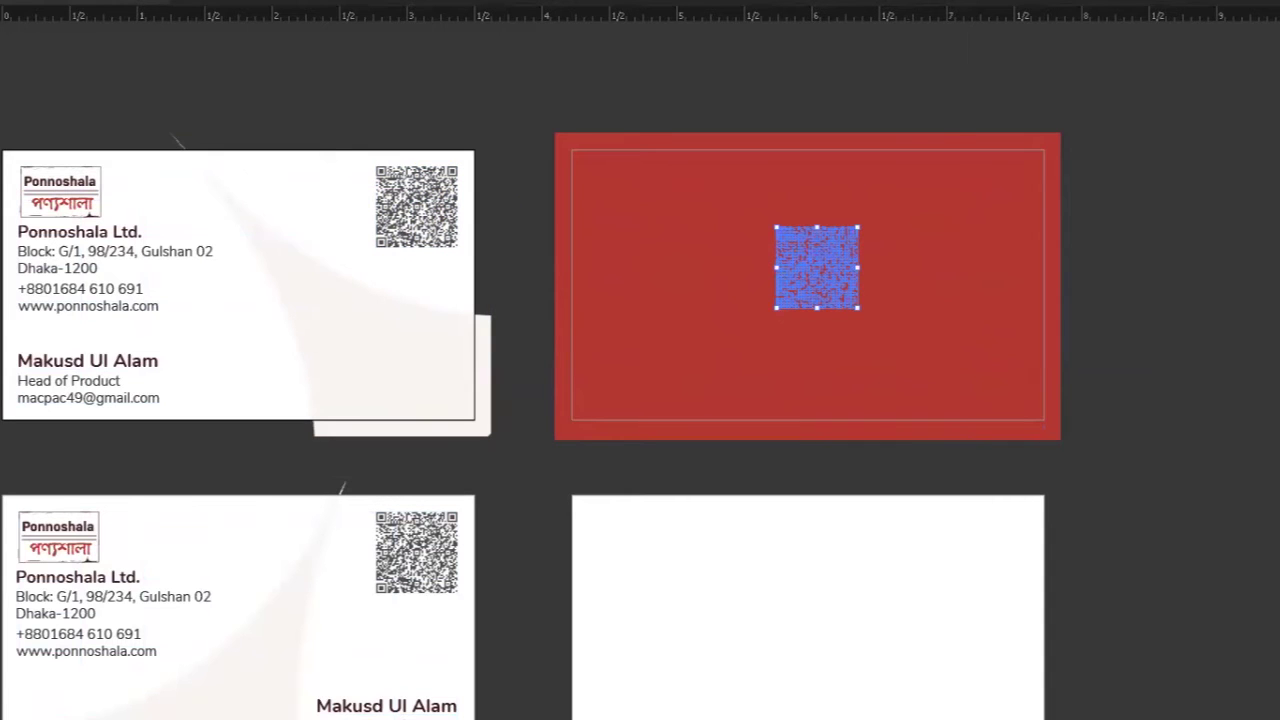
click(943, 343)
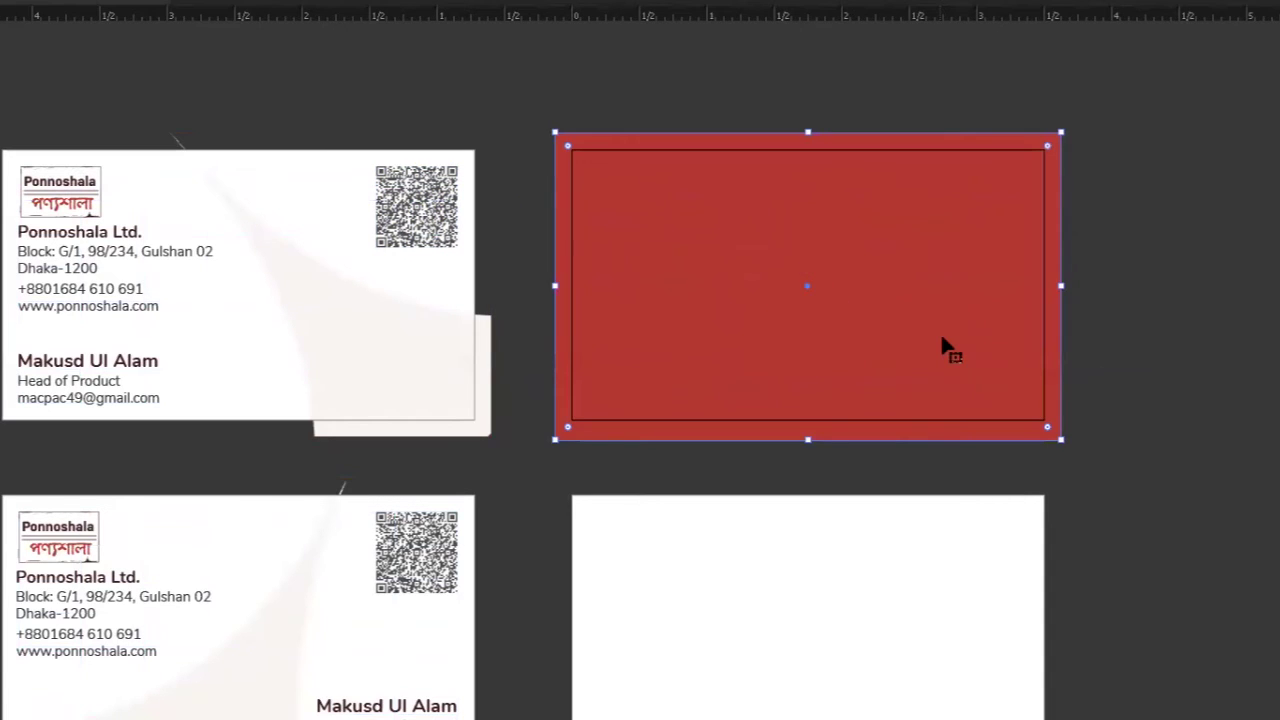
click(806, 263)
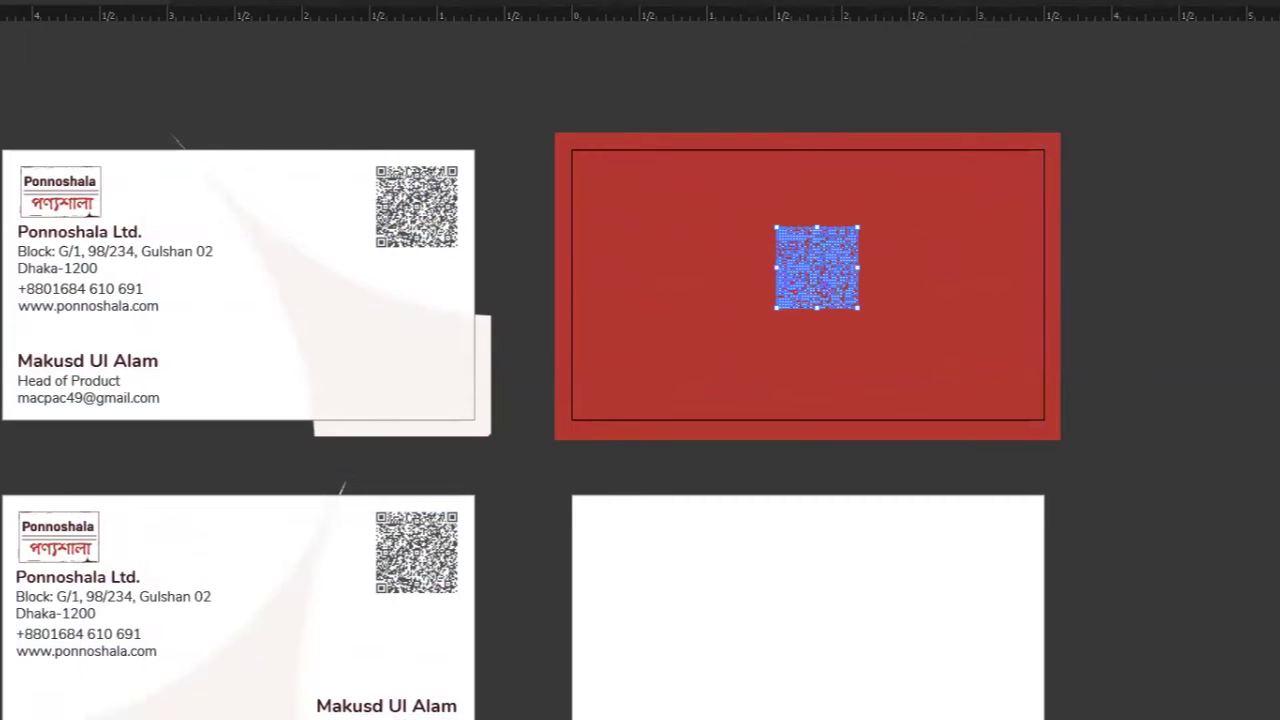
click(914, 6)
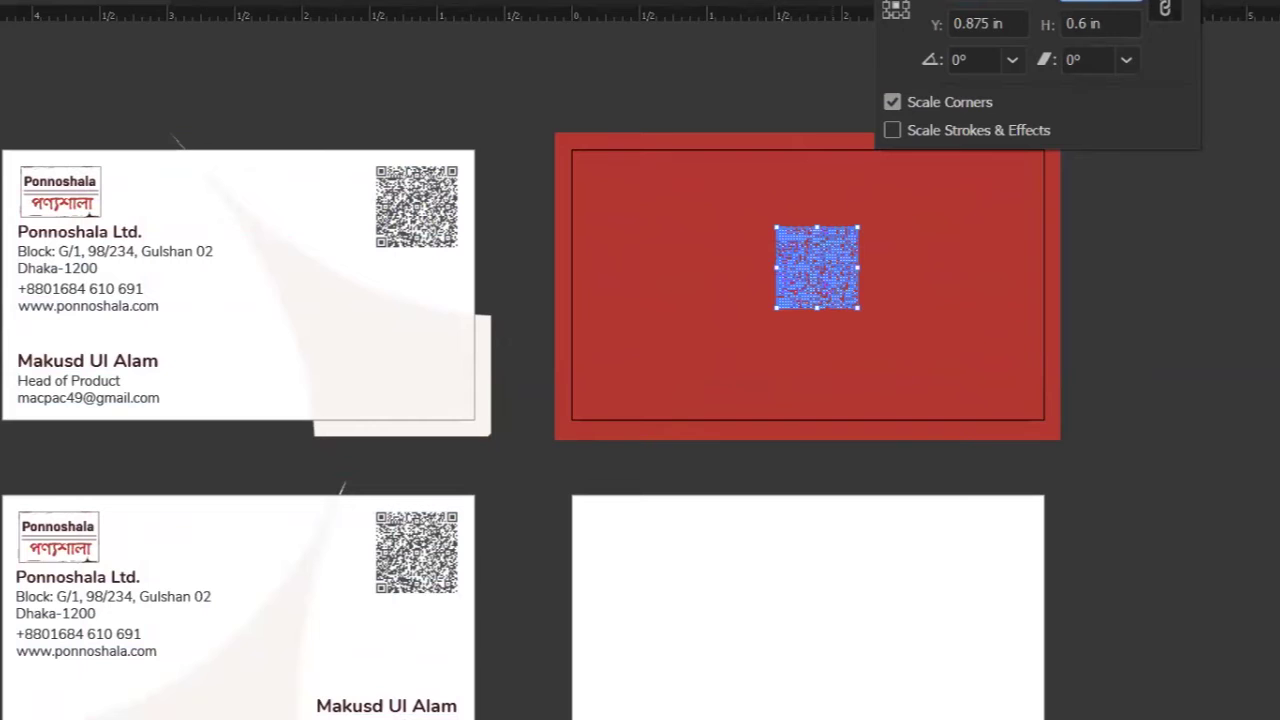
text(1)
key(Tab)
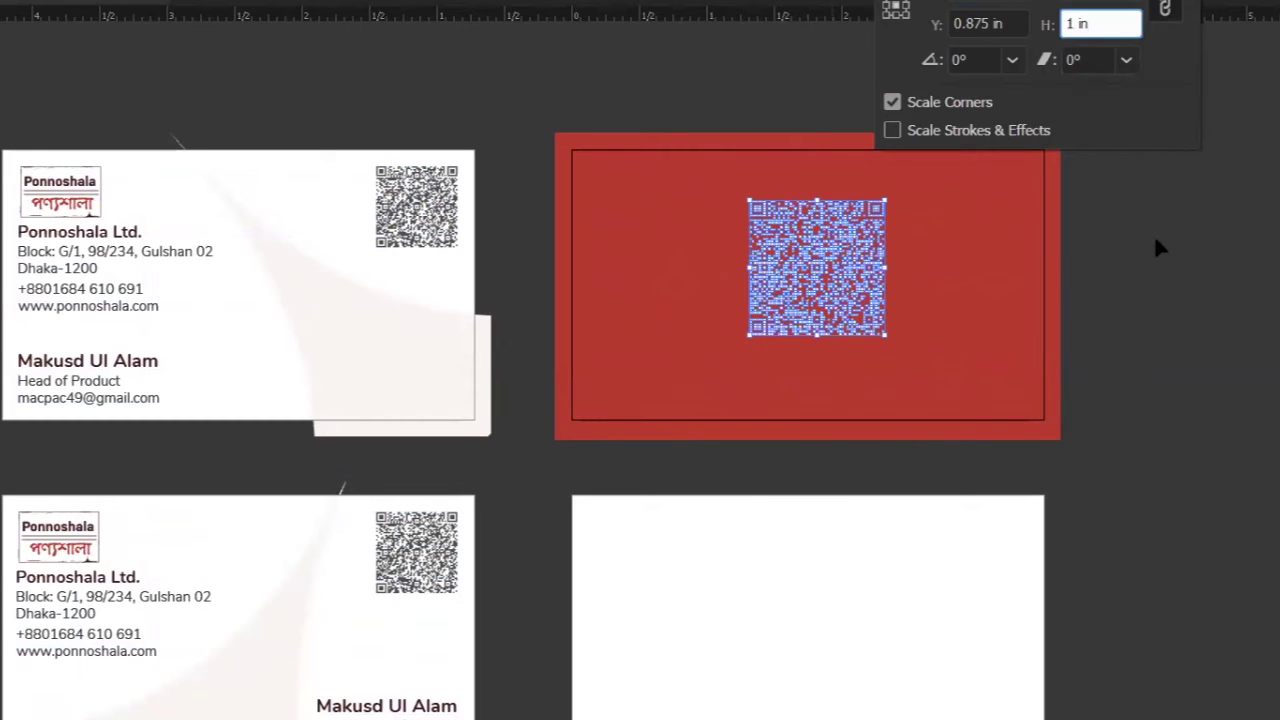
click(826, 329)
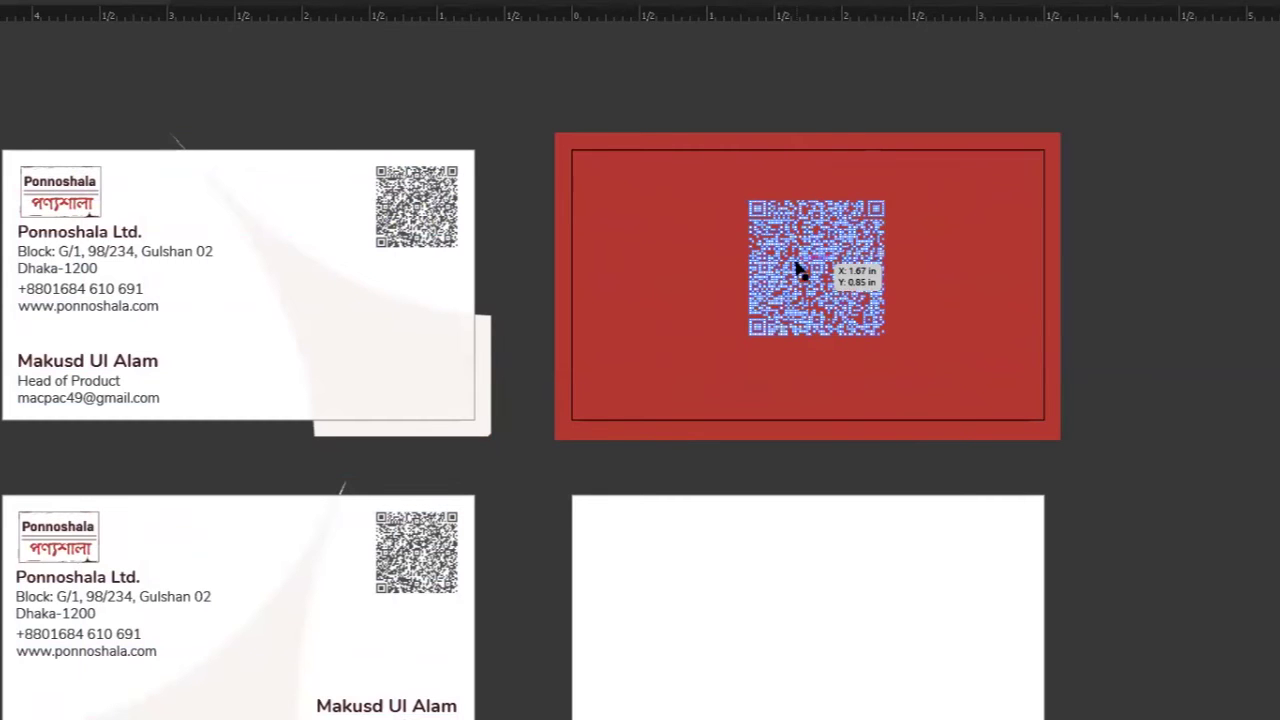
click(508, 234)
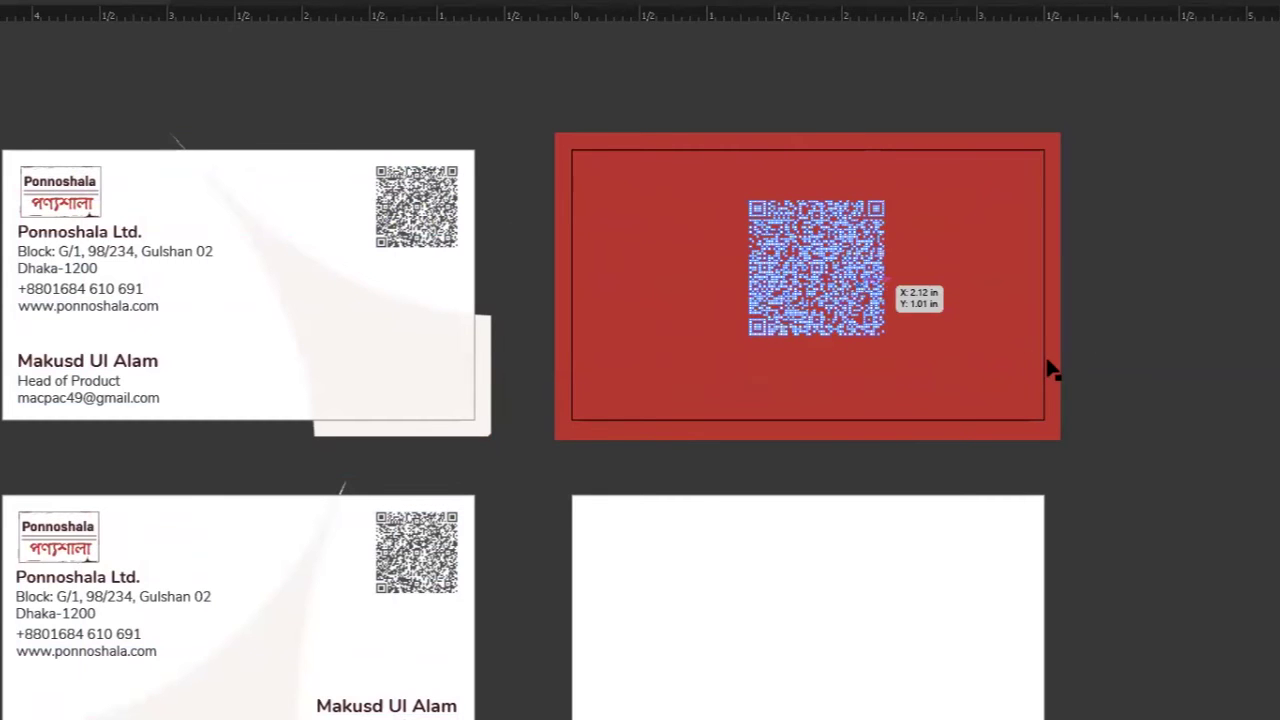
click(884, 304)
key(Delete)
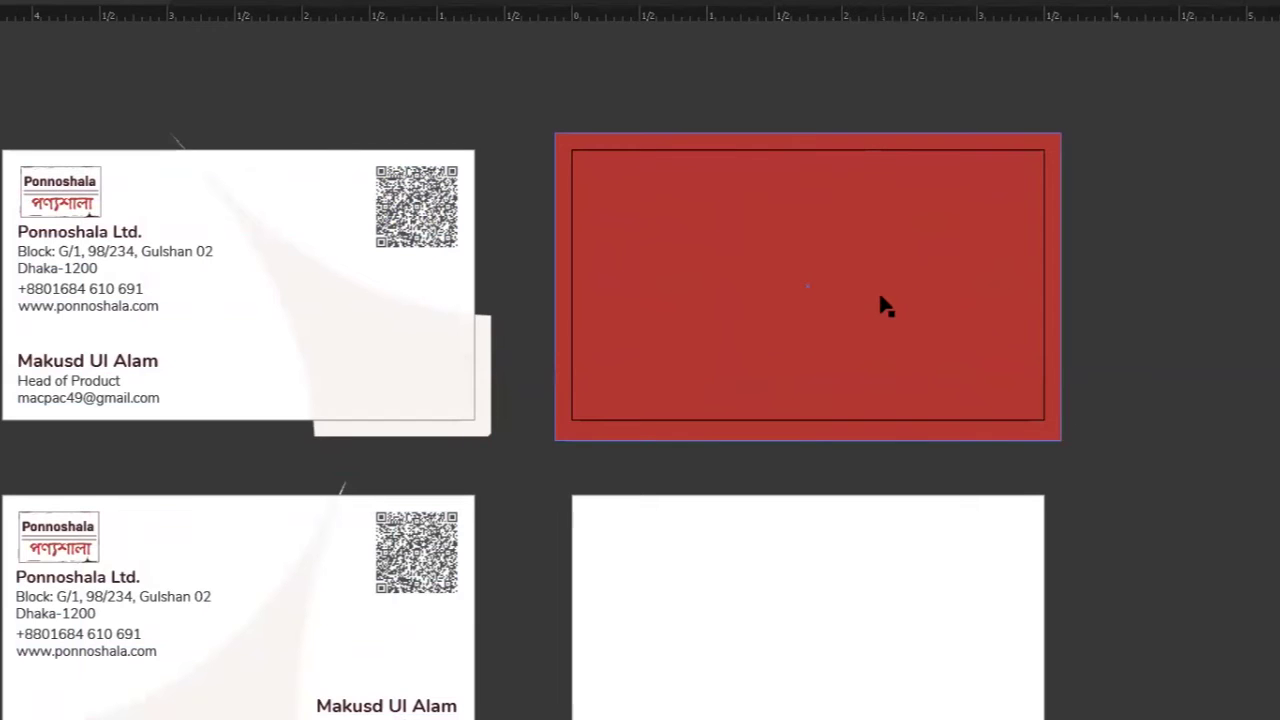
click(106, 294)
drag(106, 294, 820, 316)
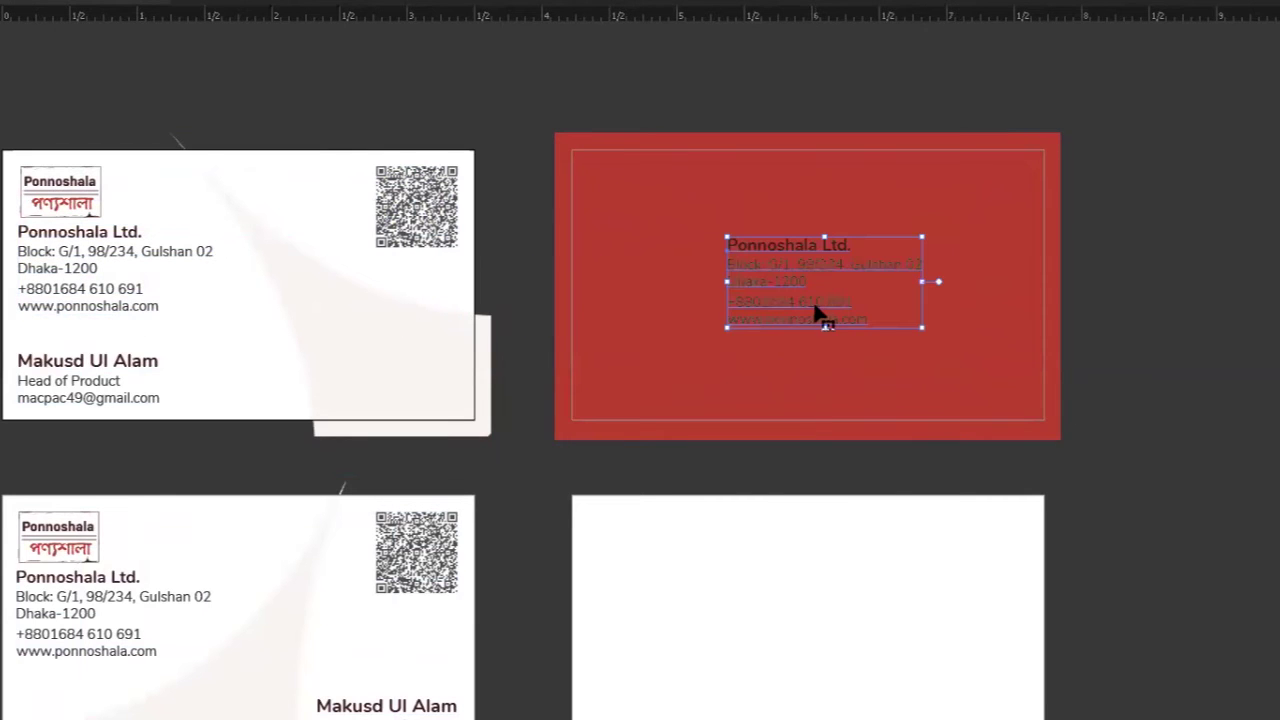
click(808, 297)
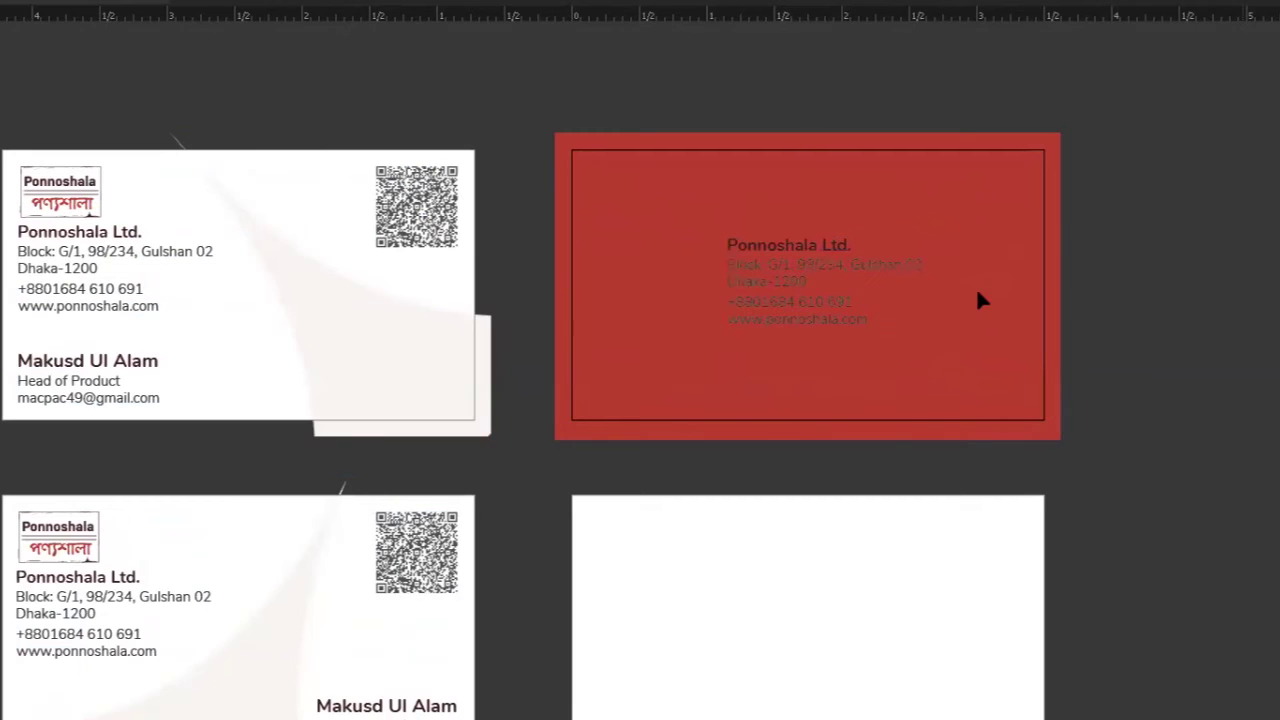
click(810, 300)
double_click(852, 305)
drag(852, 305, 638, 218)
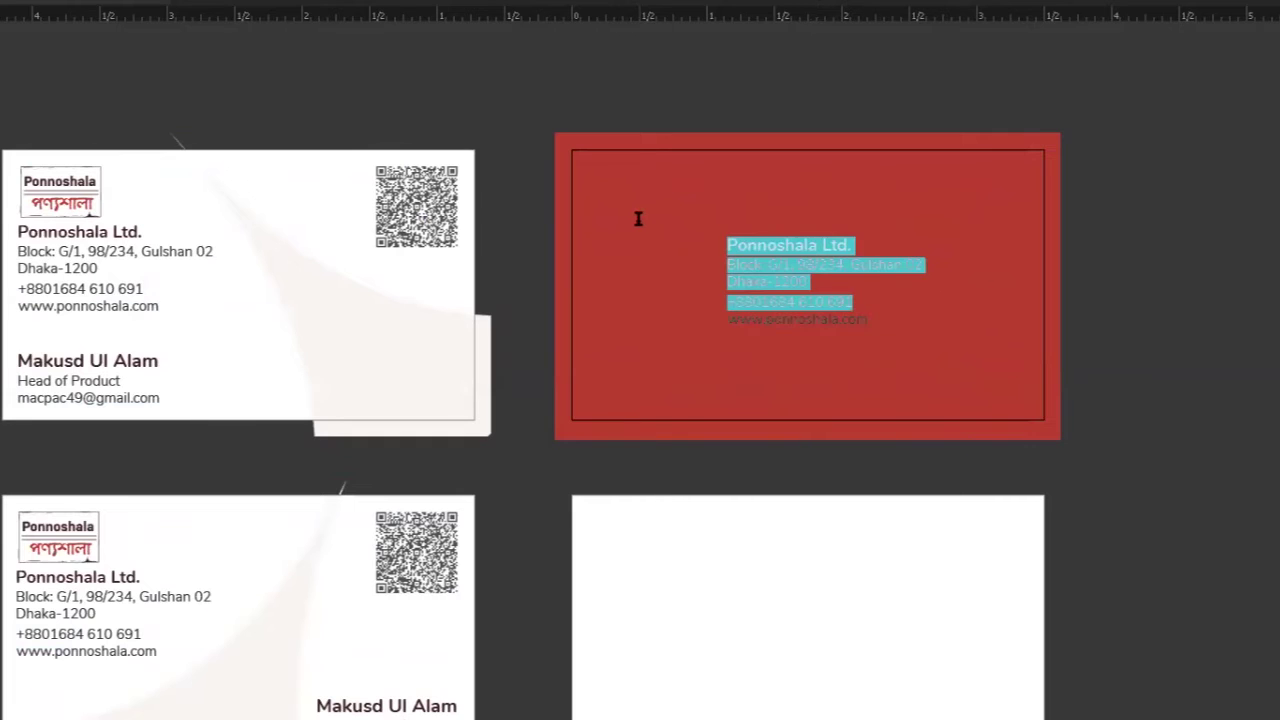
key(BackSpace)
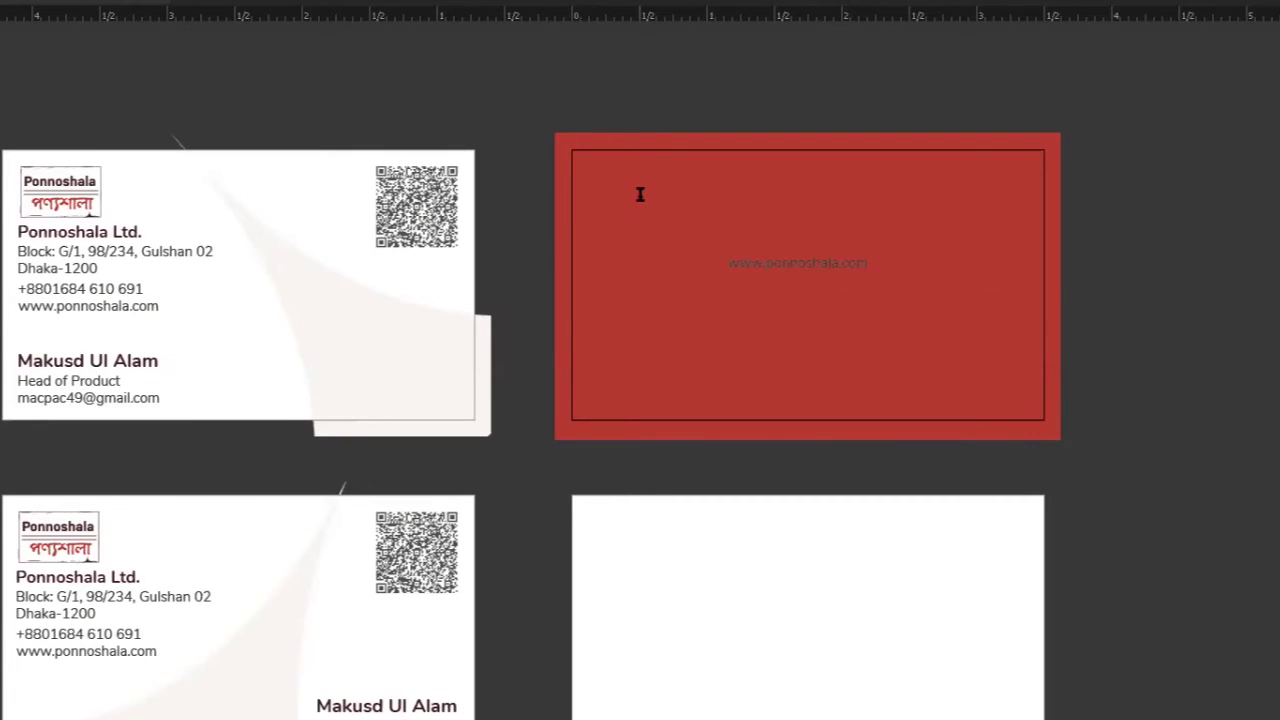
key(Escape)
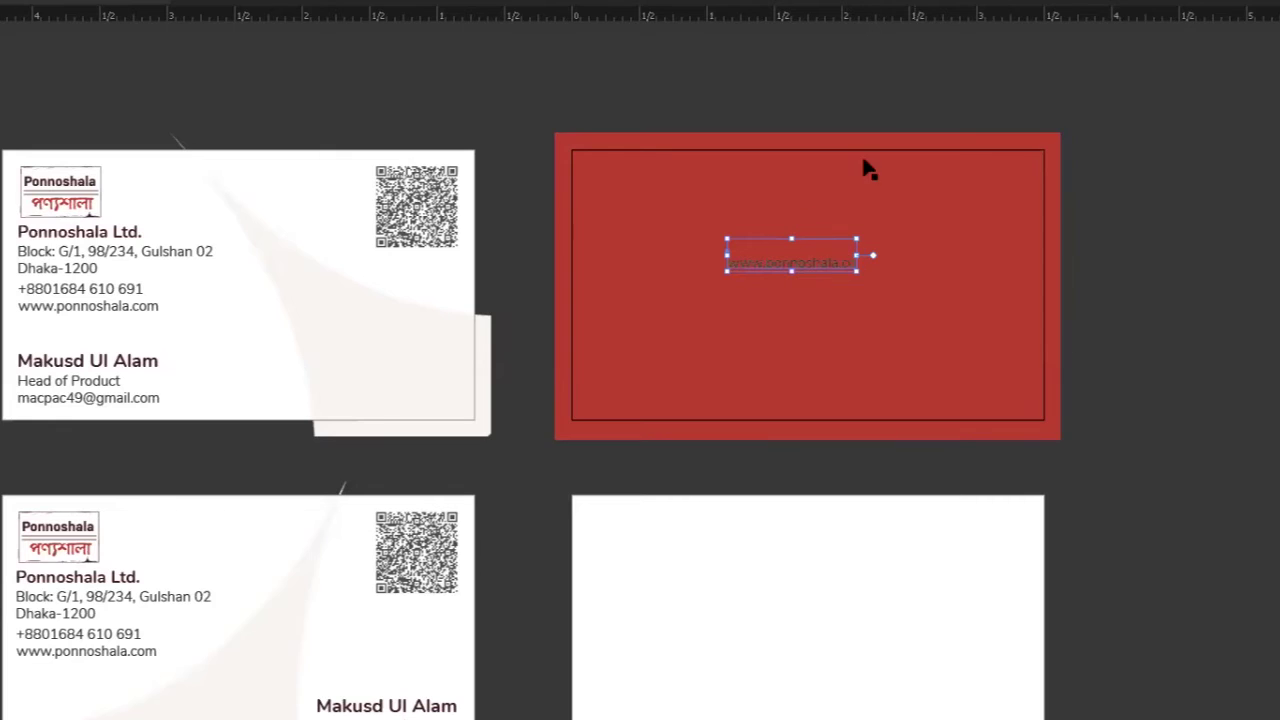
scroll(760, 252, up, 1)
scroll(760, 258, up, 1)
double_click(691, 300)
drag(663, 297, 619, 234)
key(BackSpace)
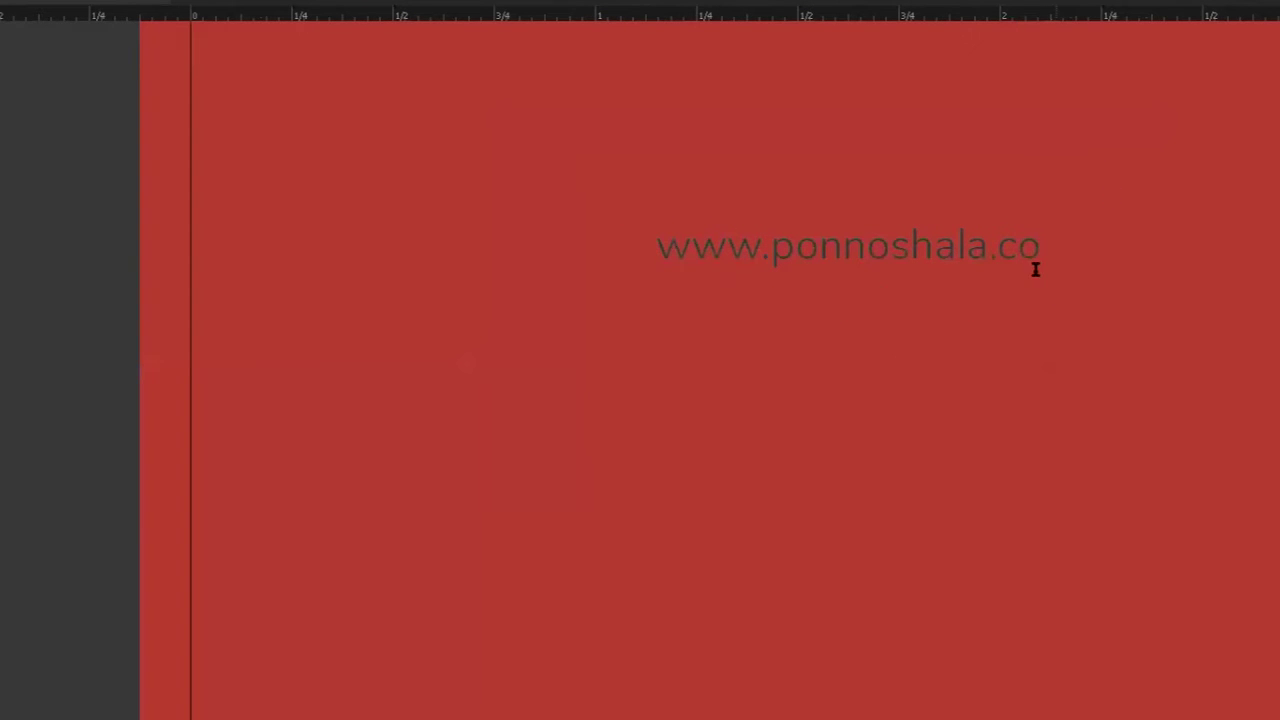
key(Escape)
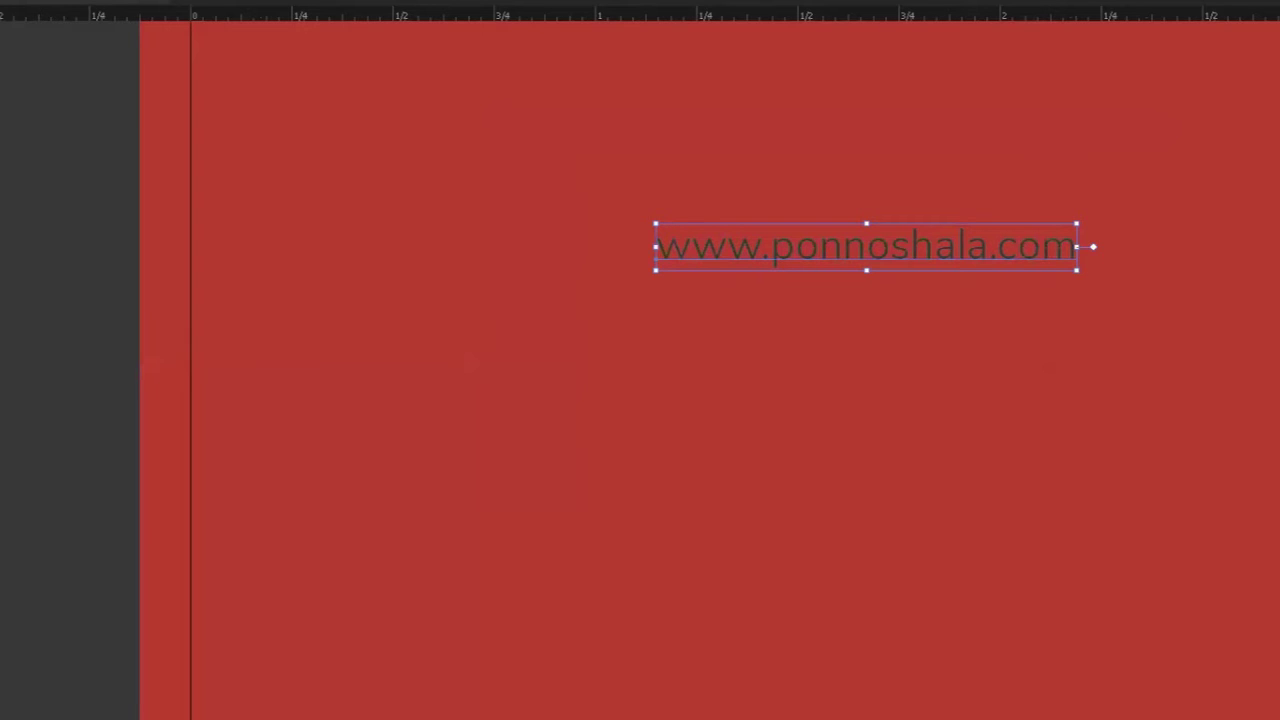
Make the website text white and centre it vertically and horizontally on the red card
click(1, 266)
key(ctrl+minus)
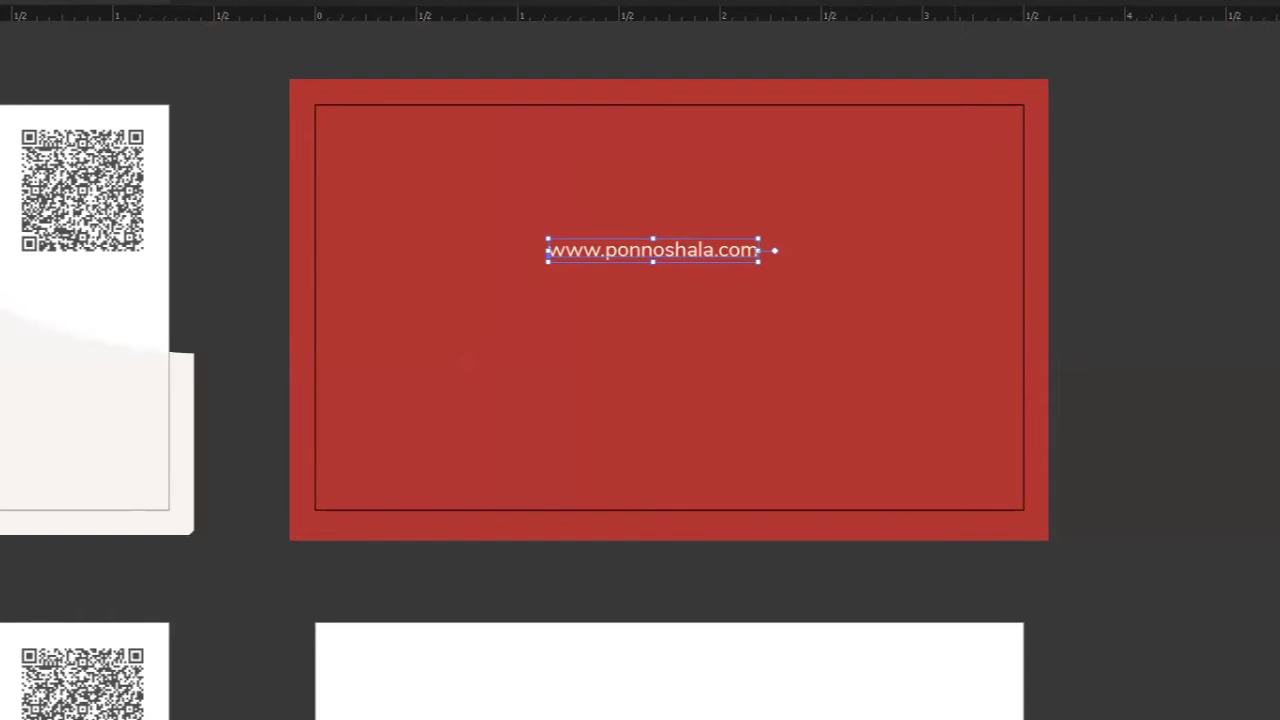
key(shift+Left)
key(shift+Left)
key(shift+Left)
key(shift+Left)
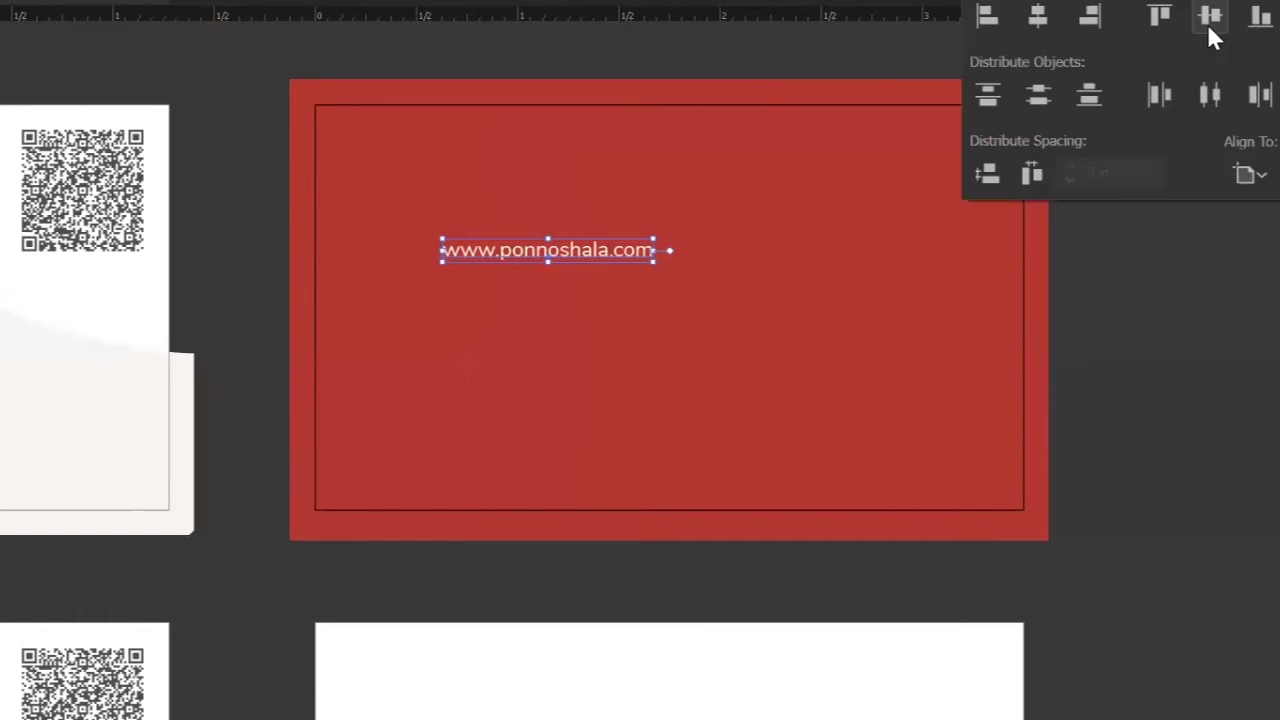
click(1208, 16)
click(1040, 16)
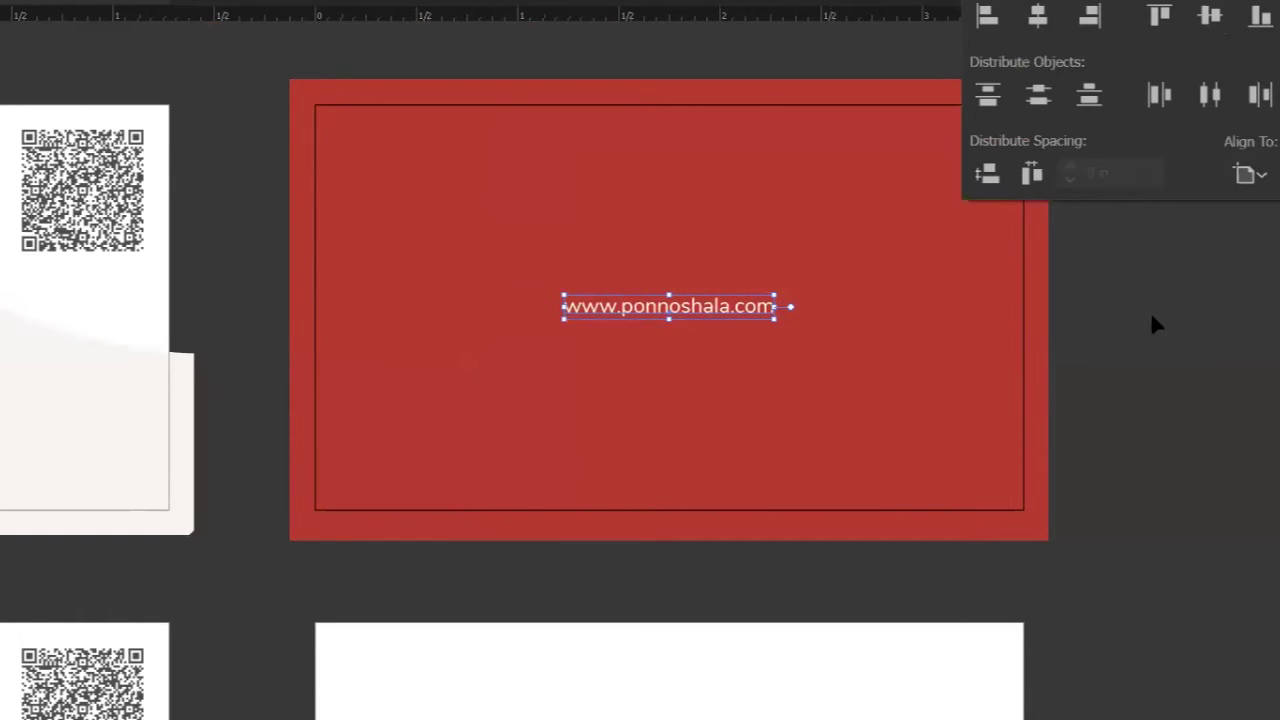
click(1150, 311)
scroll(1148, 345, down, 1)
scroll(1148, 347, down, 1)
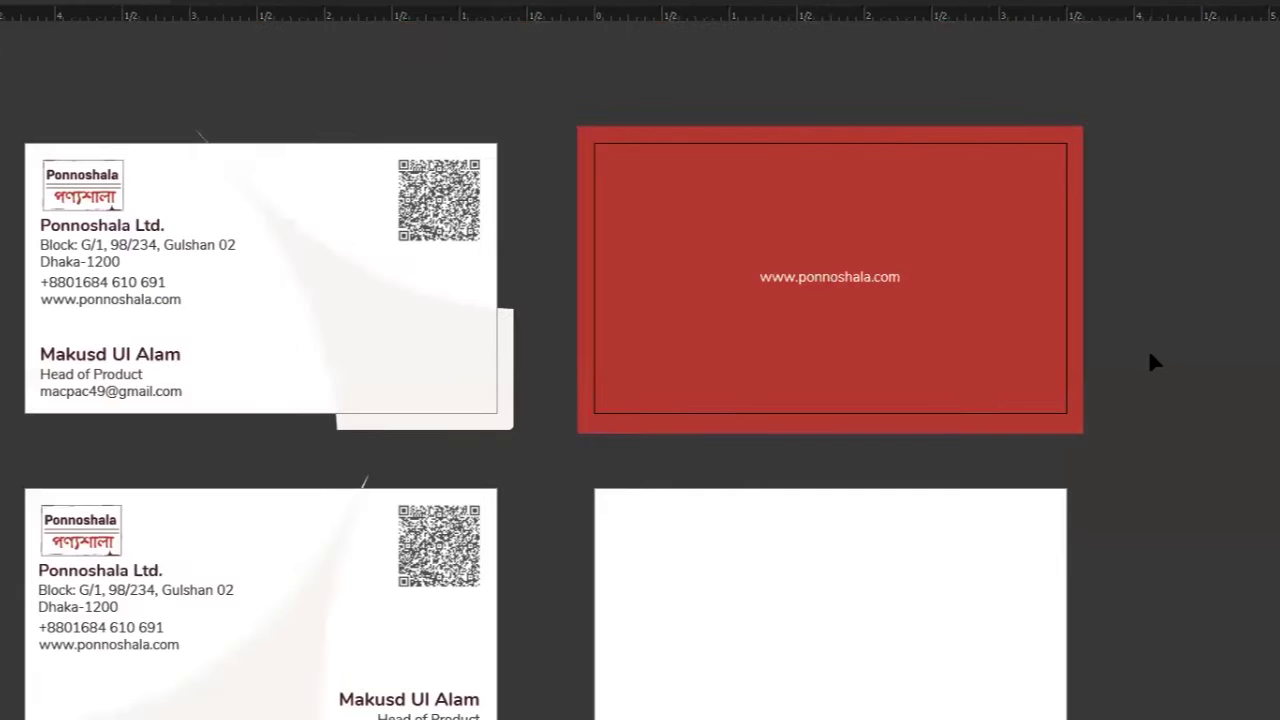
click(851, 280)
click(1245, 340)
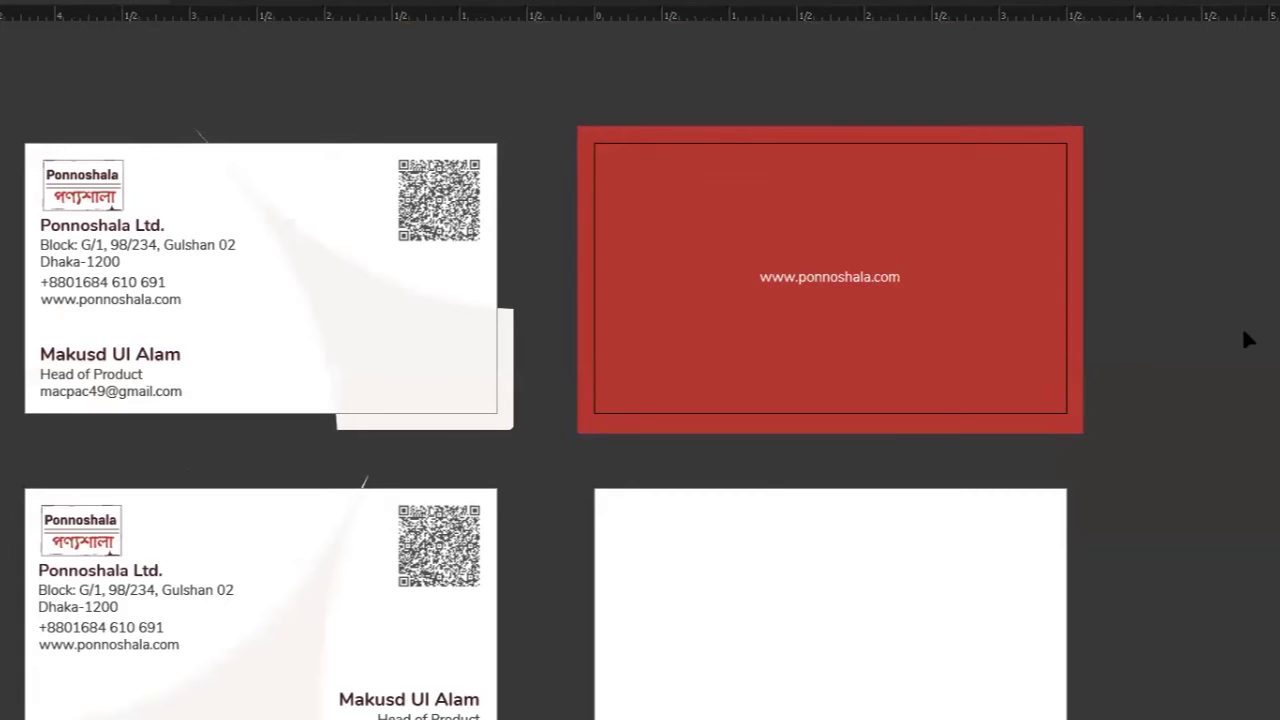
click(863, 277)
click(1014, 180)
click(425, 383)
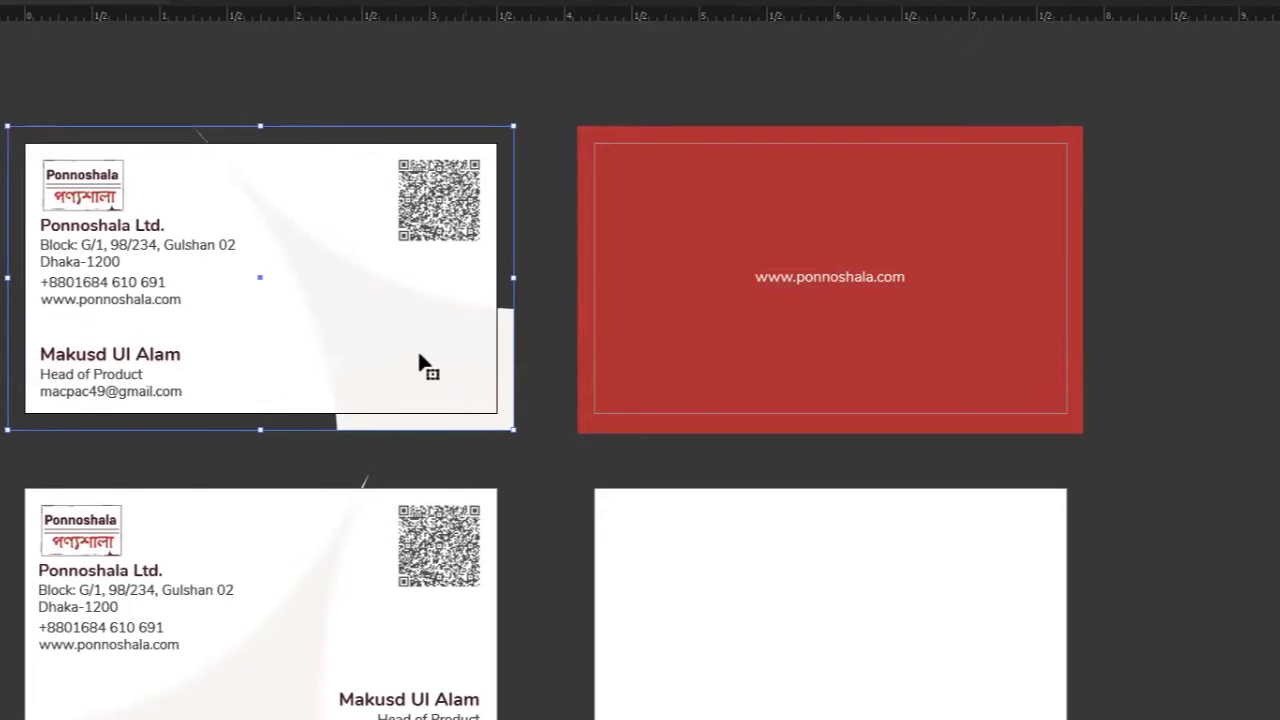
Bring the front card's swoosh onto the red back and eyedropper red into it
drag(418, 362, 990, 348)
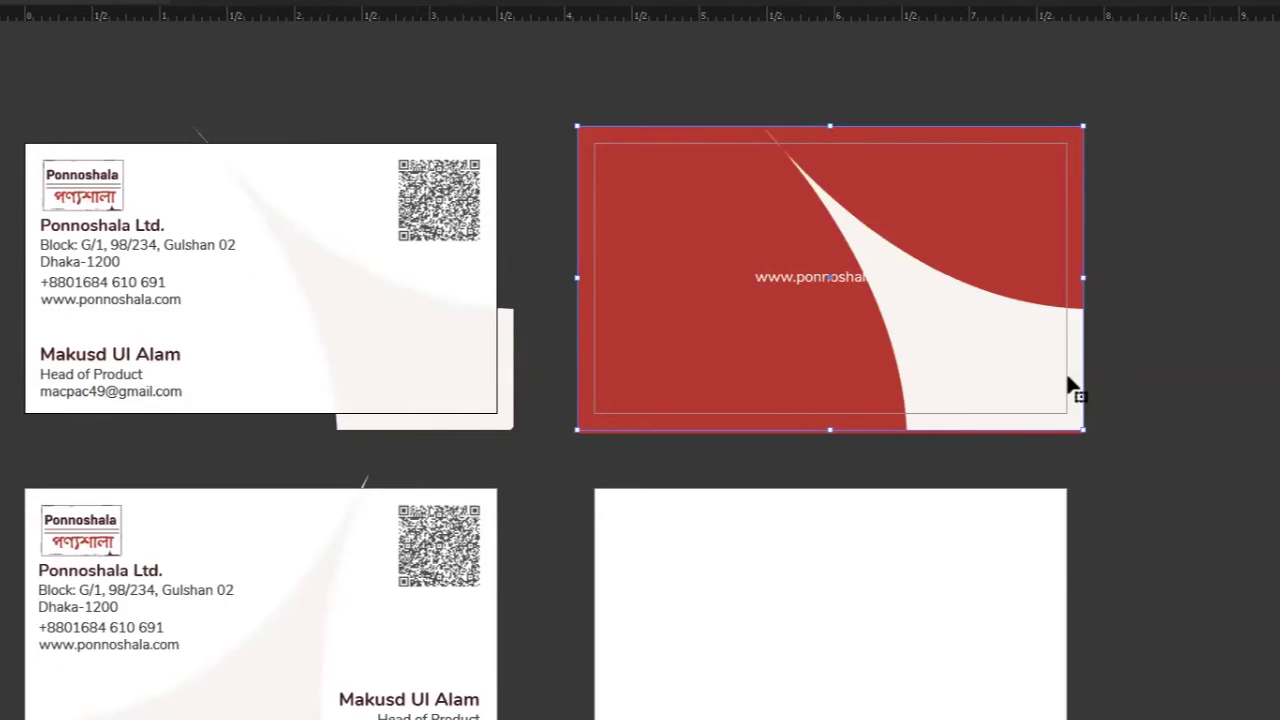
double_click(1031, 362)
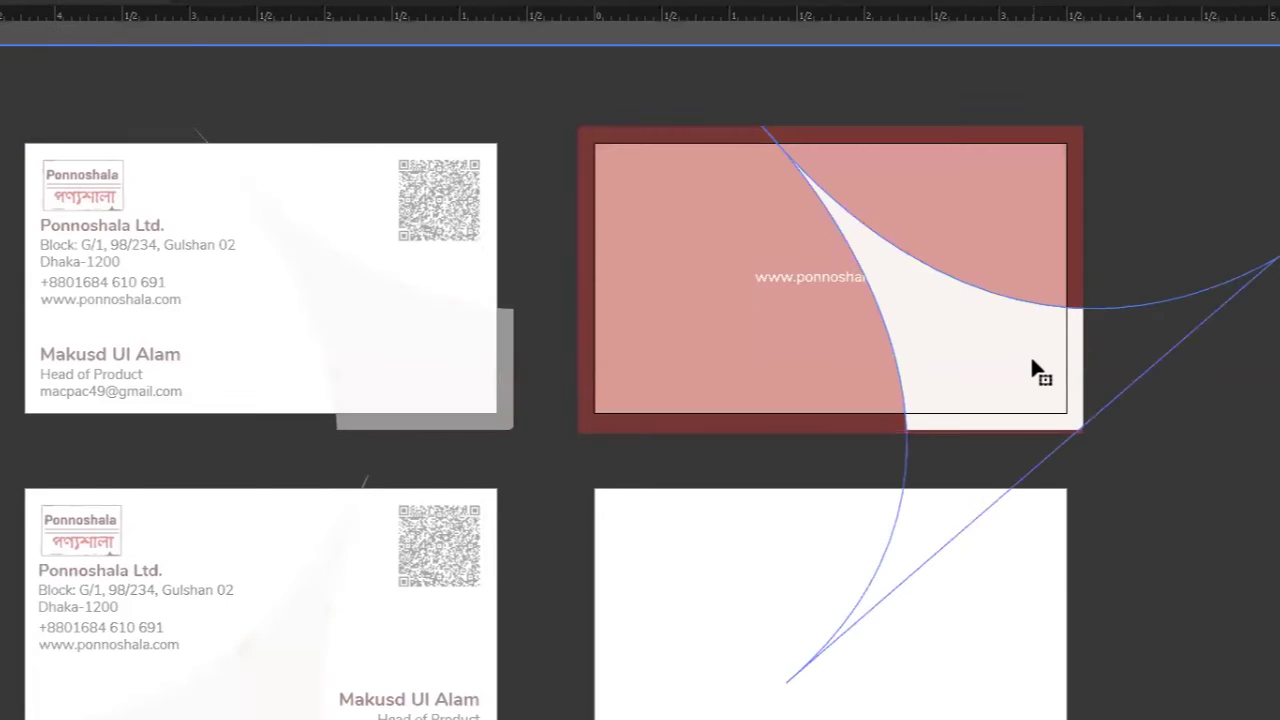
key(i)
click(104, 190)
double_click(63, 90)
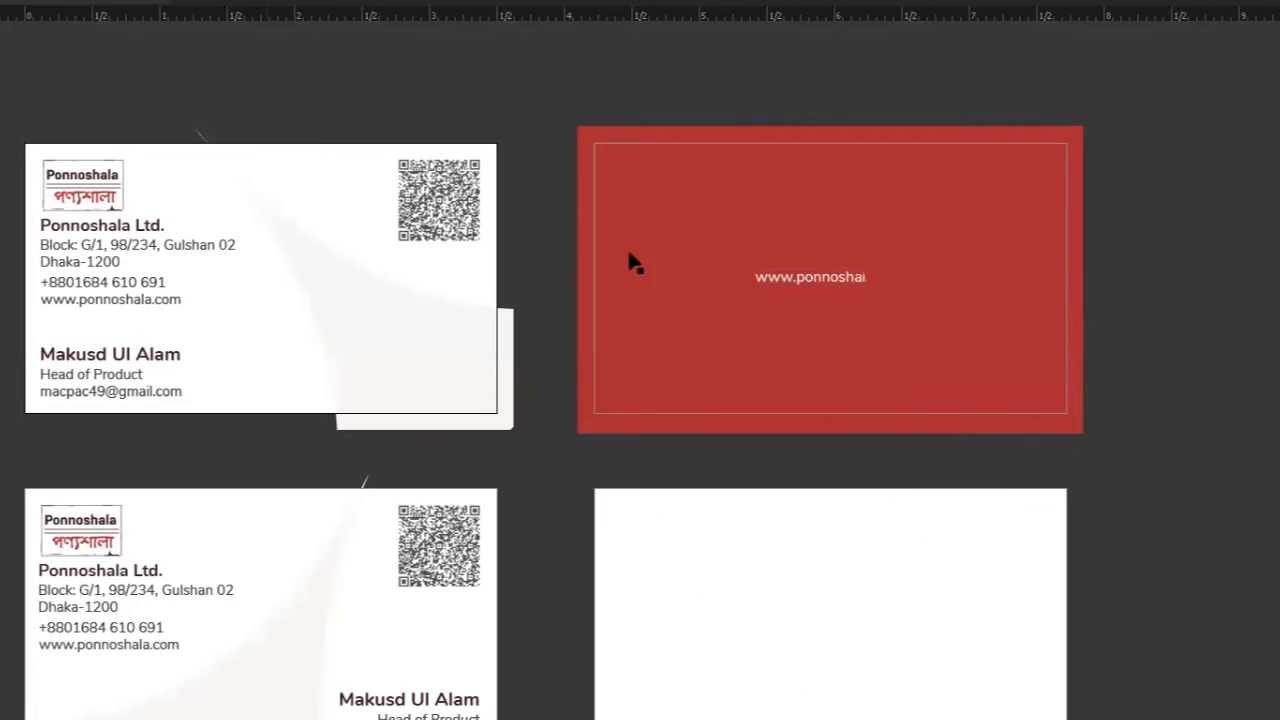
click(1037, 360)
double_click(1037, 362)
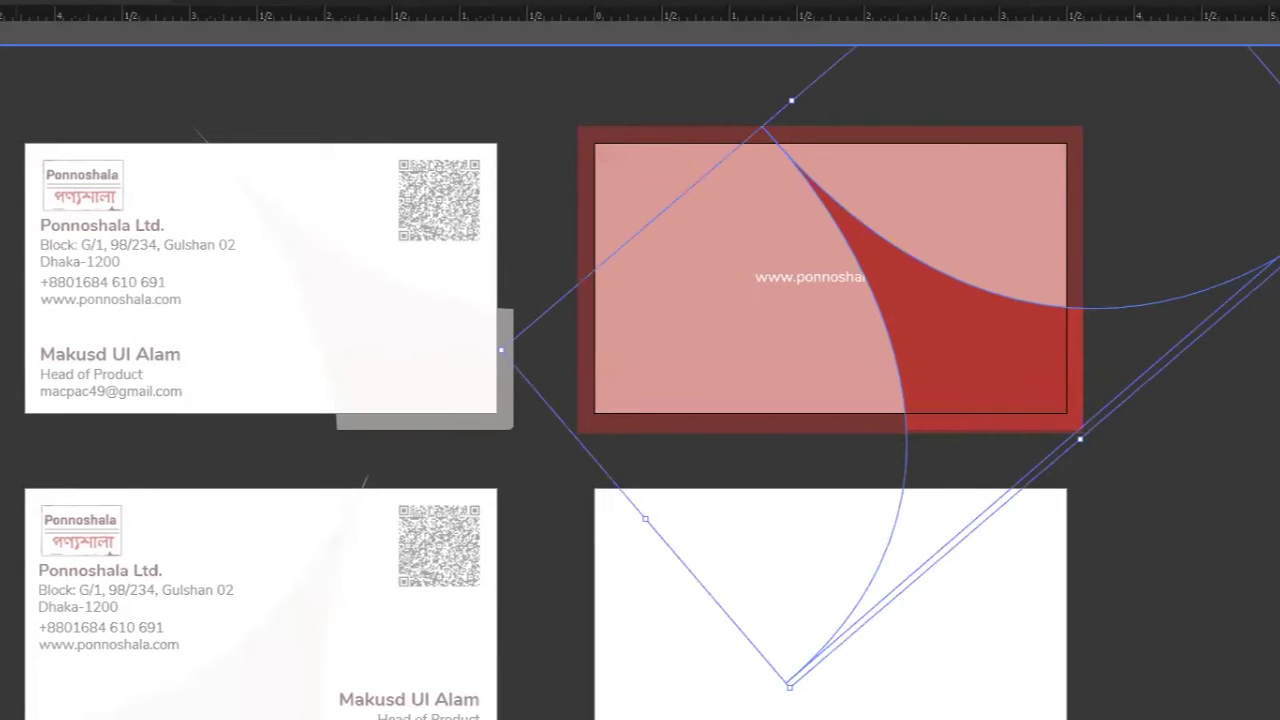
click(56, 175)
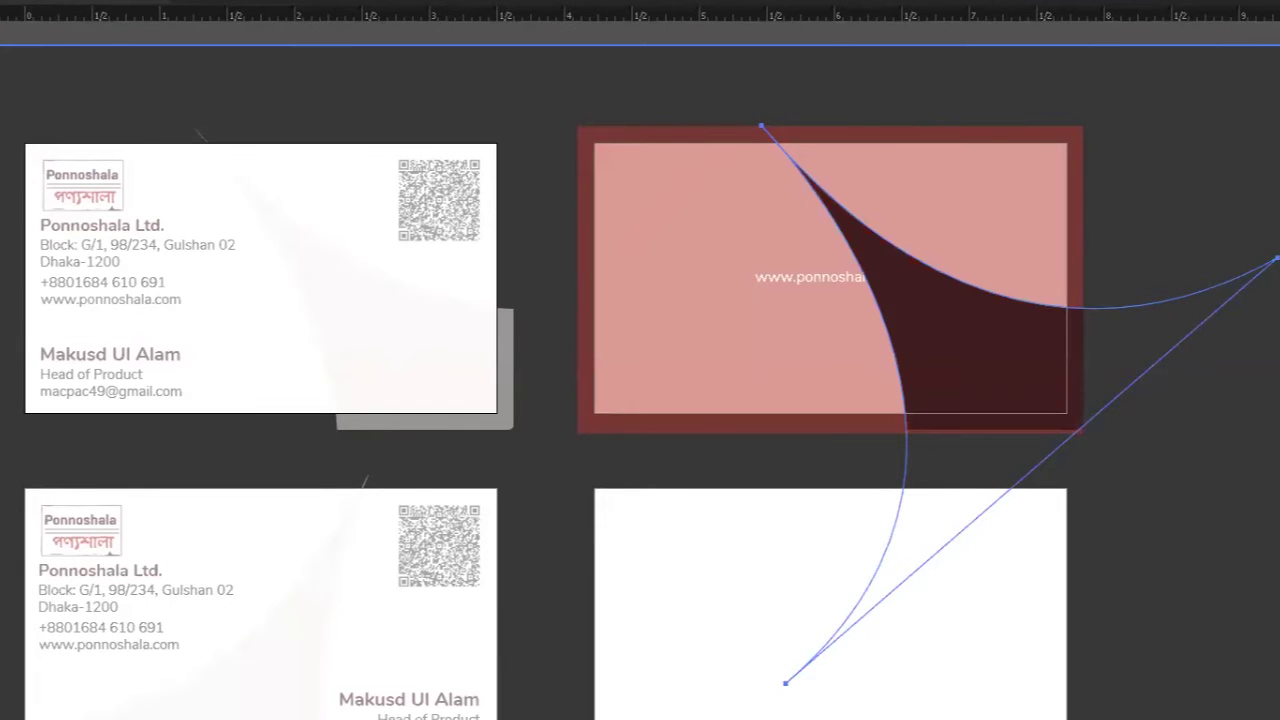
double_click(24, 72)
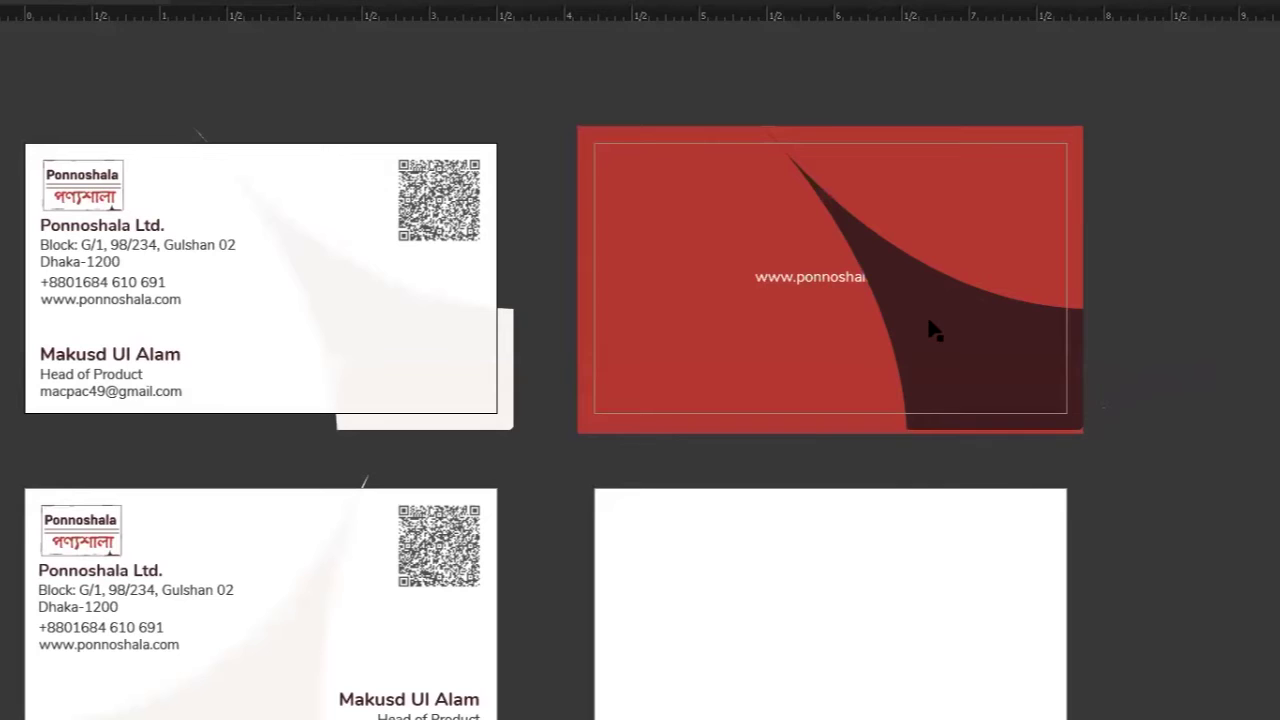
click(1006, 354)
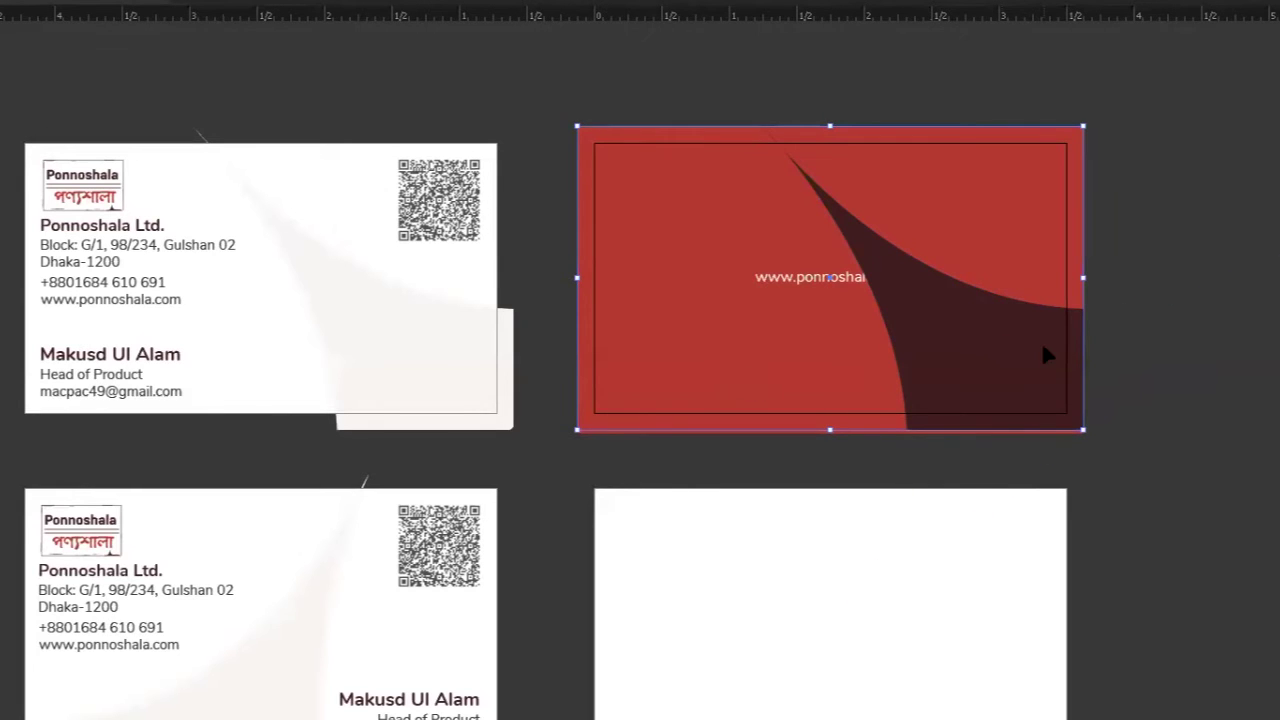
double_click(1044, 357)
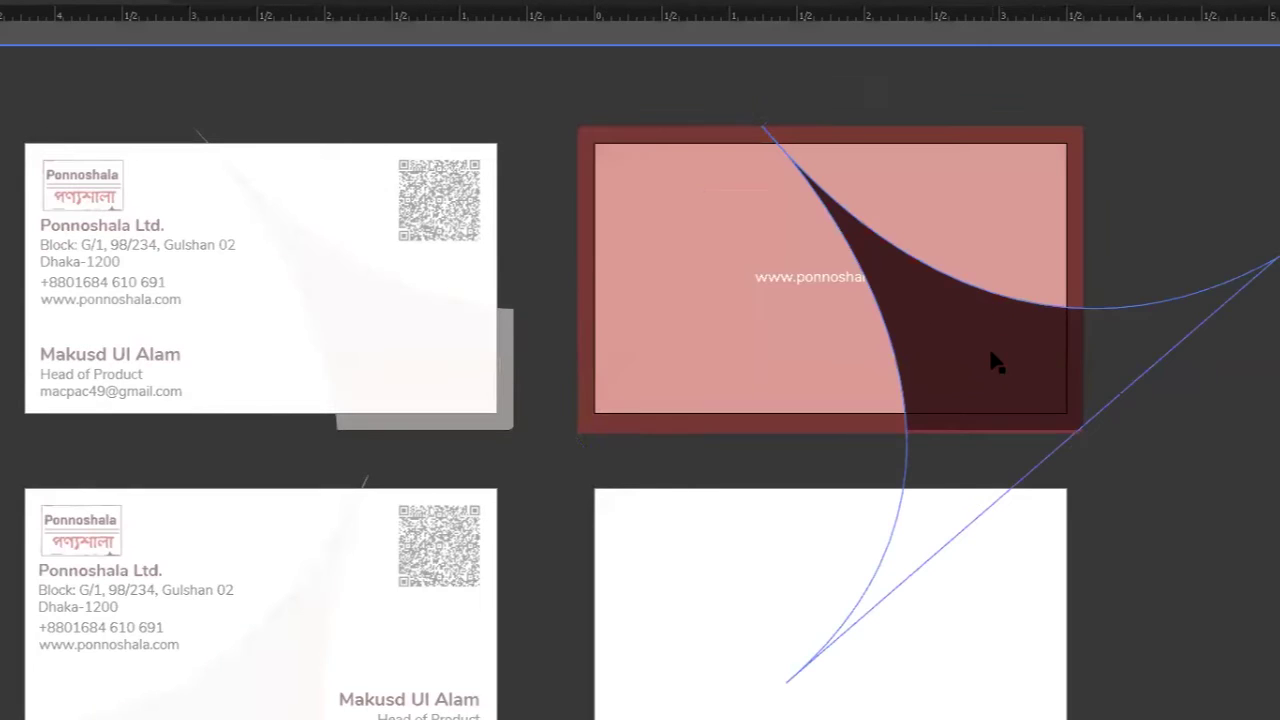
click(755, 287)
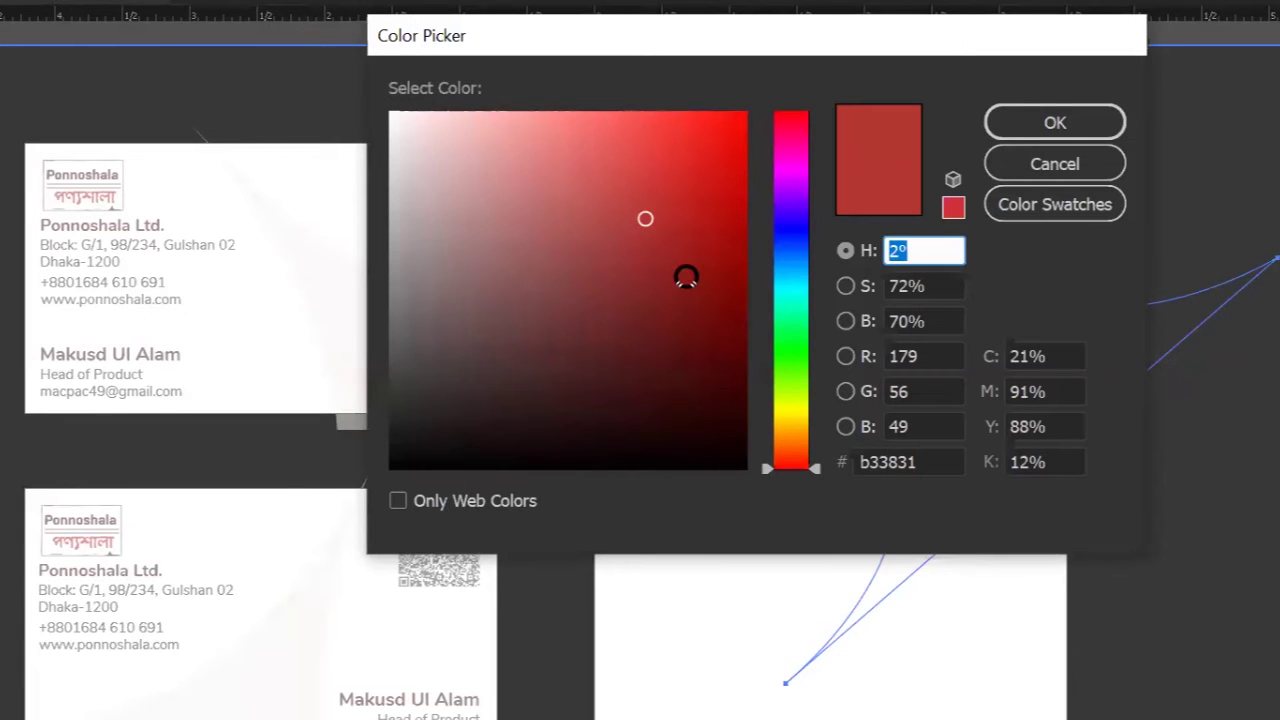
Darken the swoosh red to 65% brightness (#a5312f)
click(940, 320)
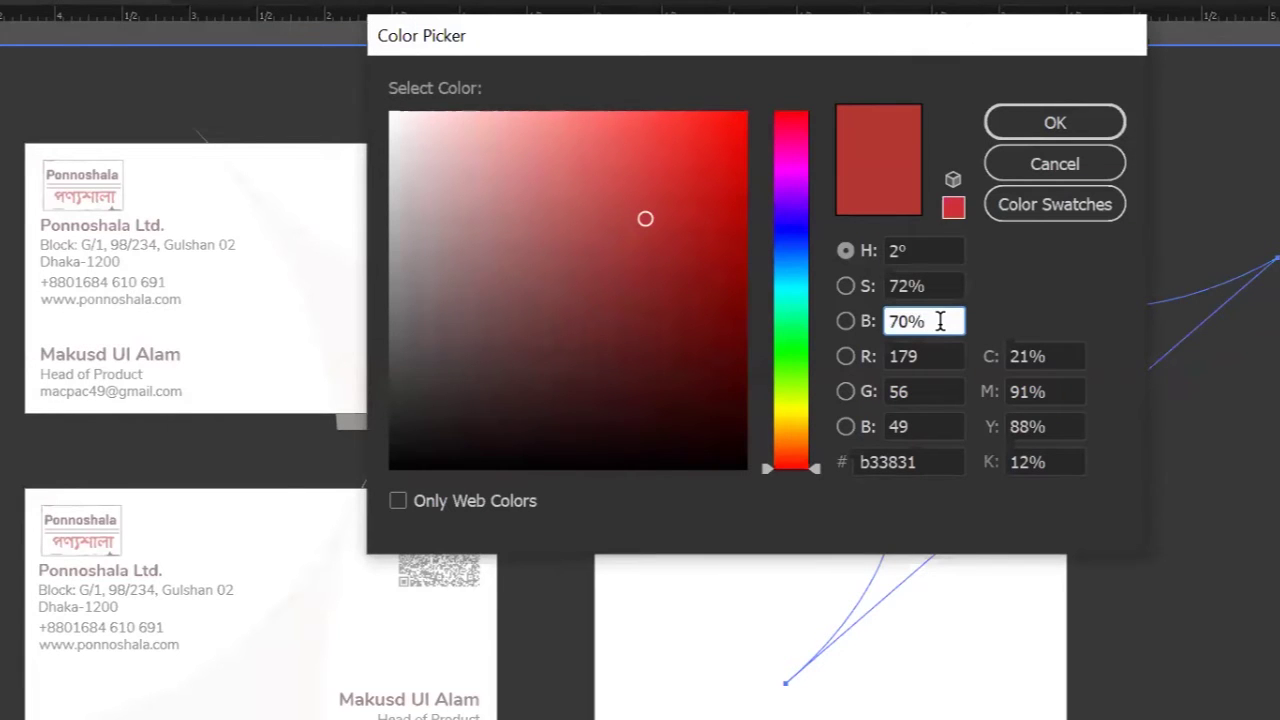
key(Down)
key(Down)
key(Down)
key(Down)
key(Down)
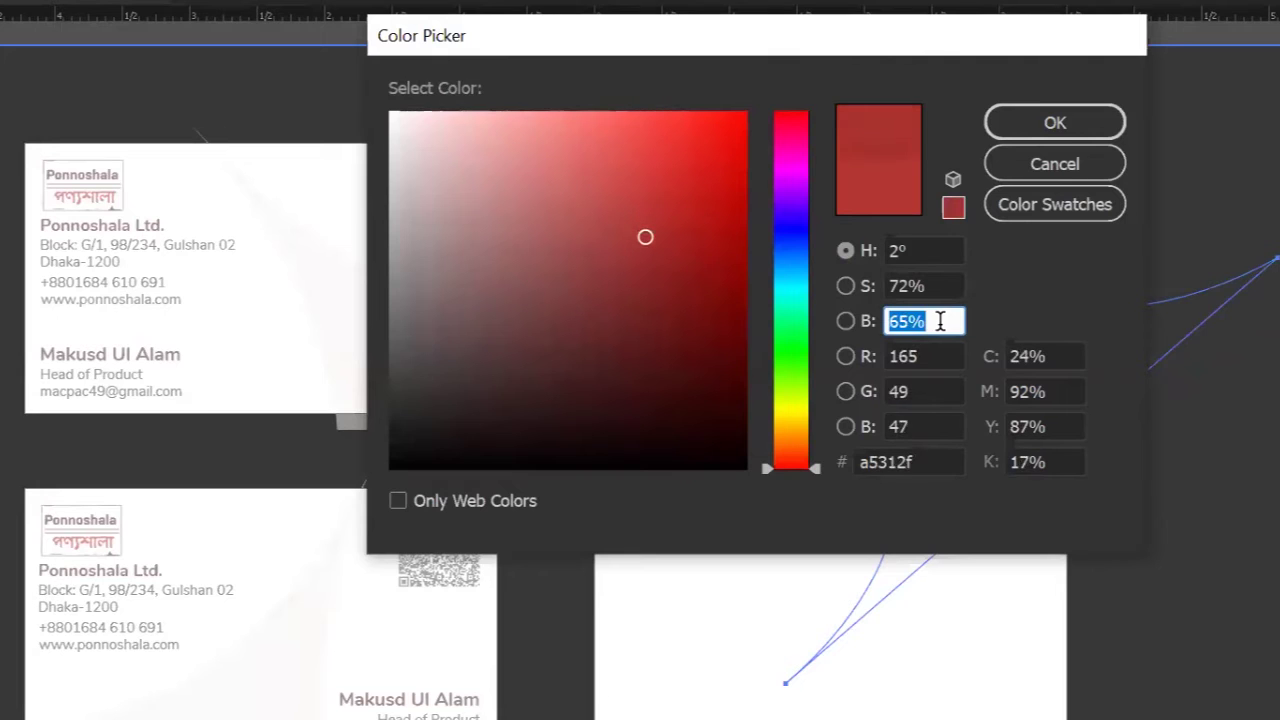
click(1010, 120)
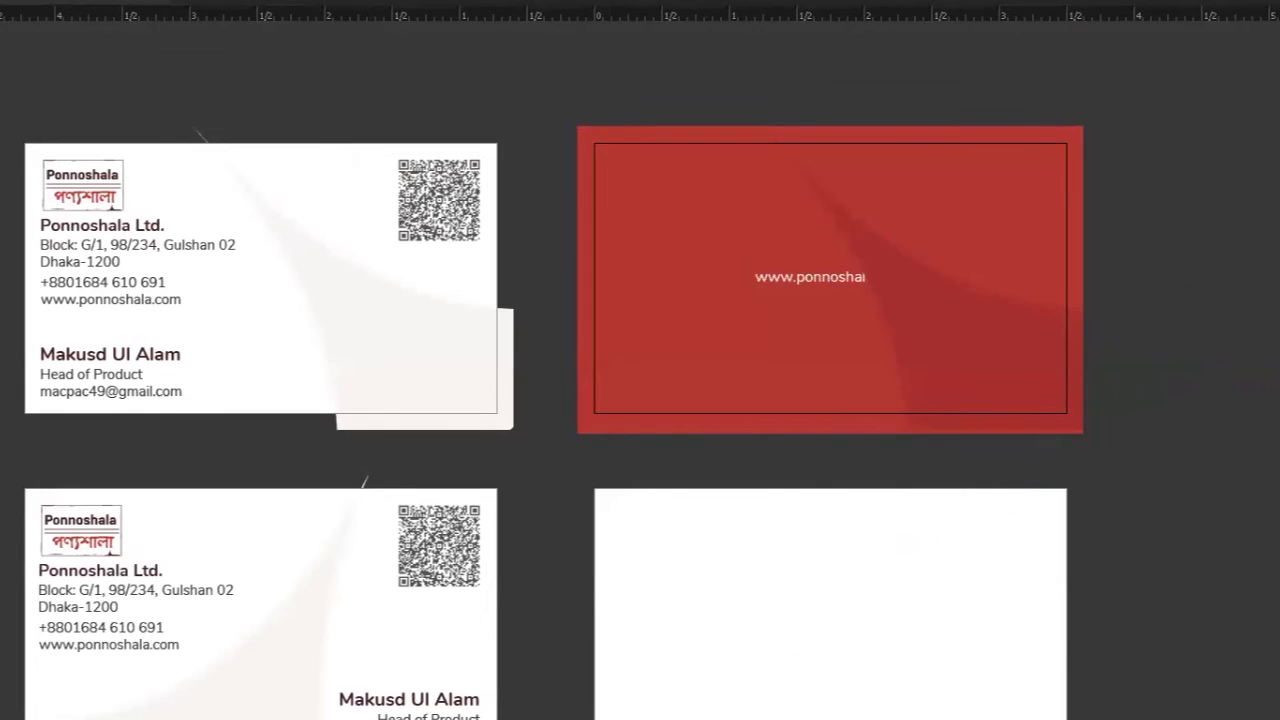
click(995, 348)
Reflect the card artwork vertically as a copy, then delete the extra overlapping swoosh
right_click(994, 345)
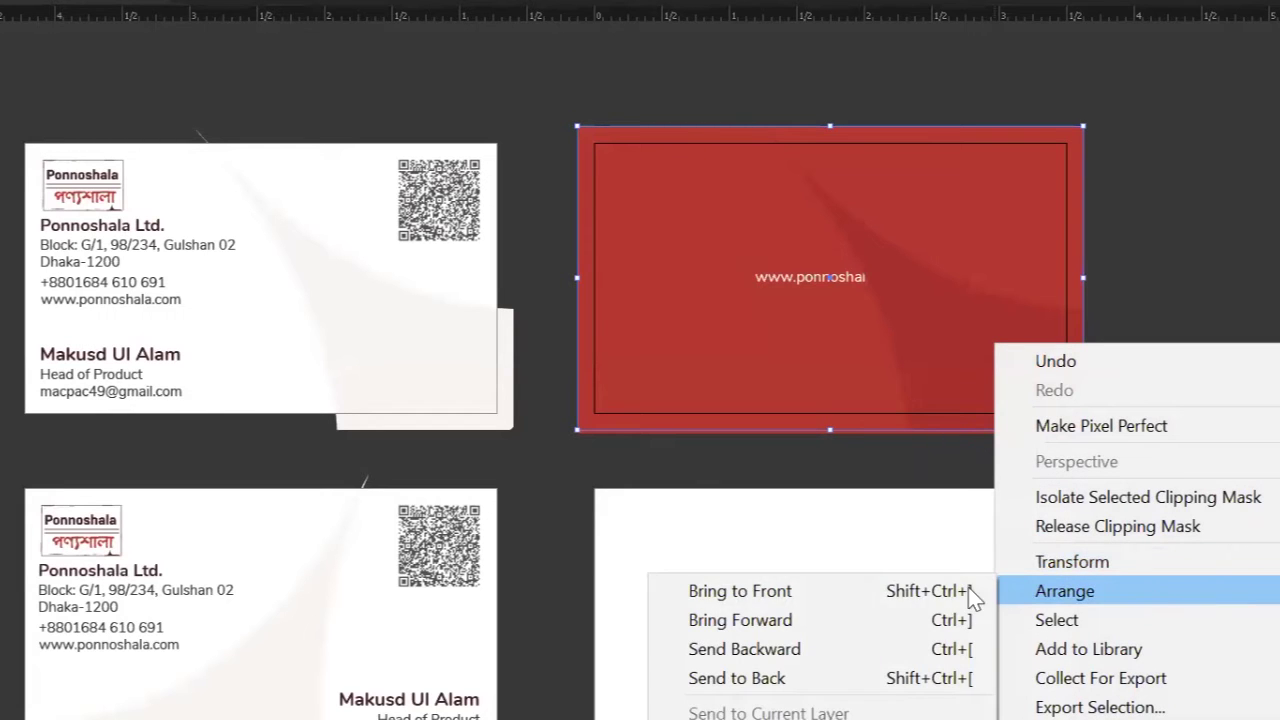
mouse_move(1014, 568)
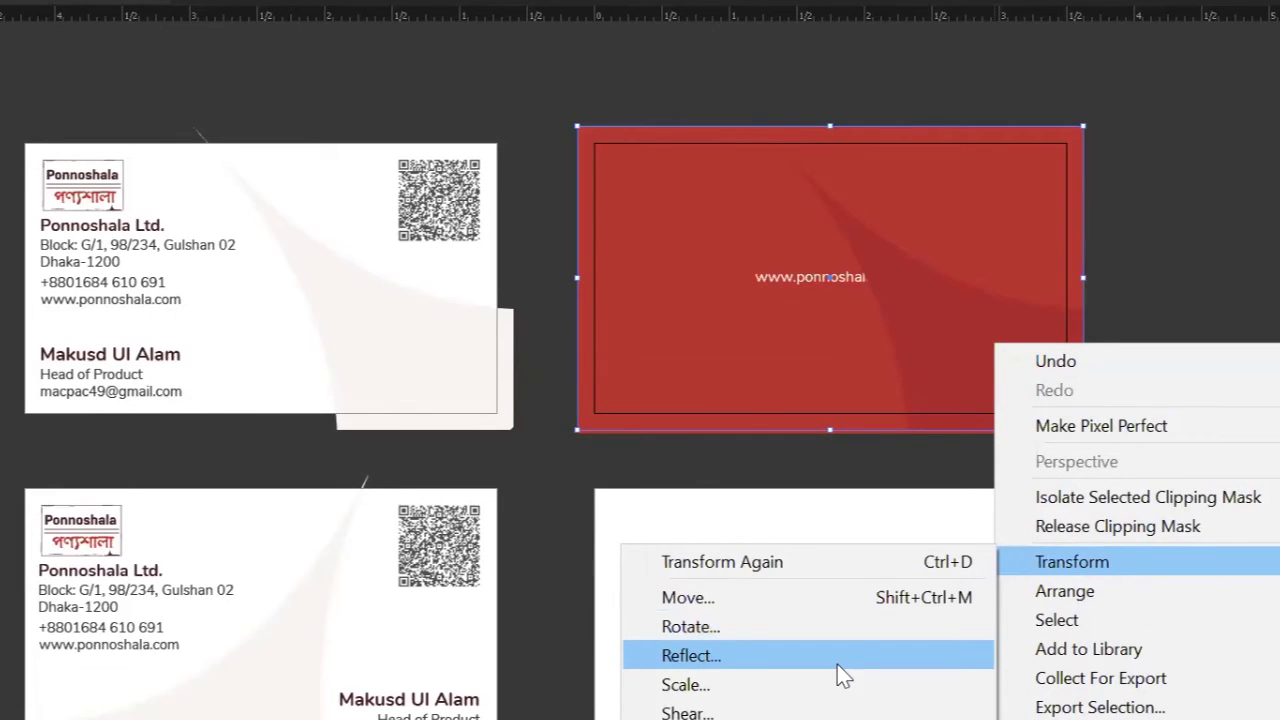
click(838, 665)
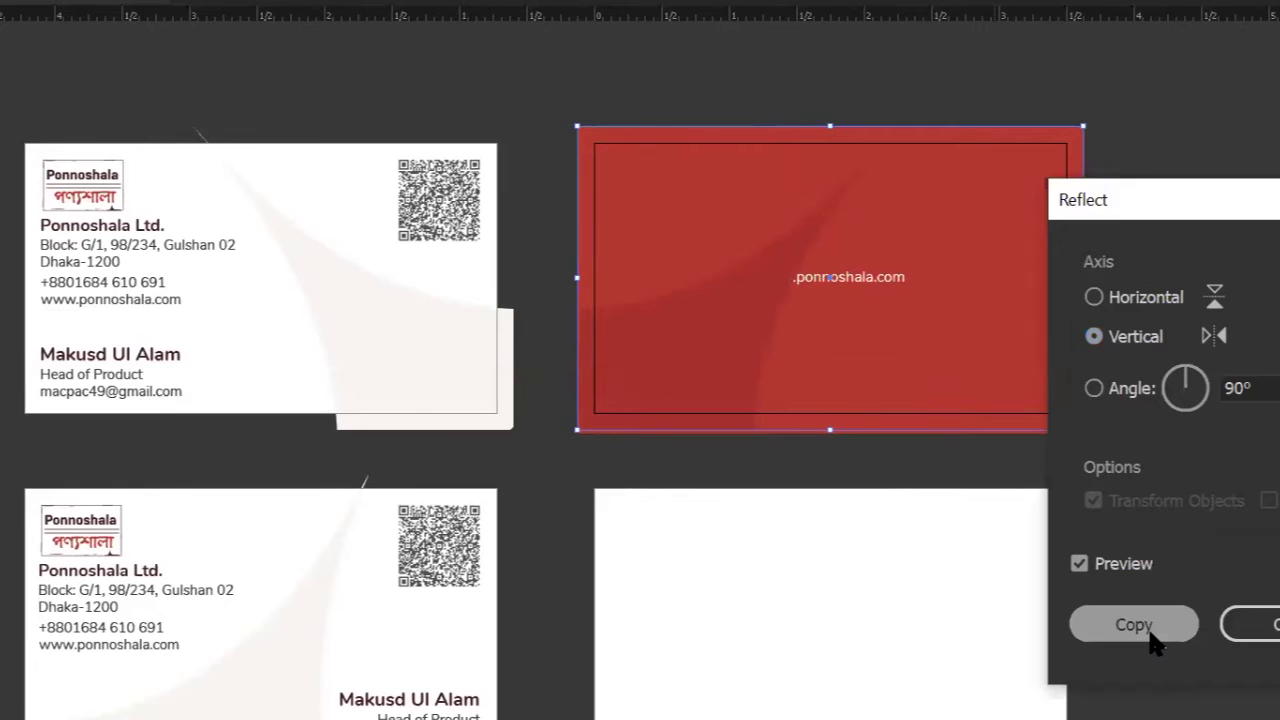
click(1134, 625)
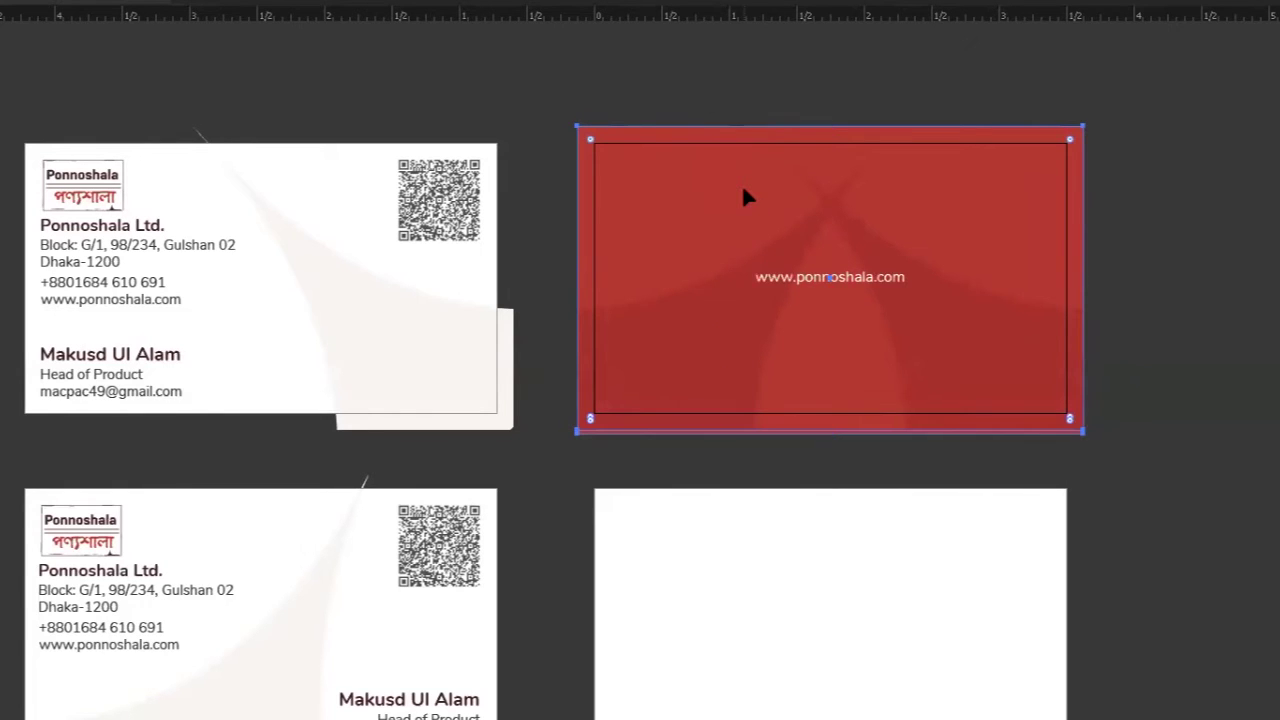
click(1092, 325)
click(1044, 345)
key(Delete)
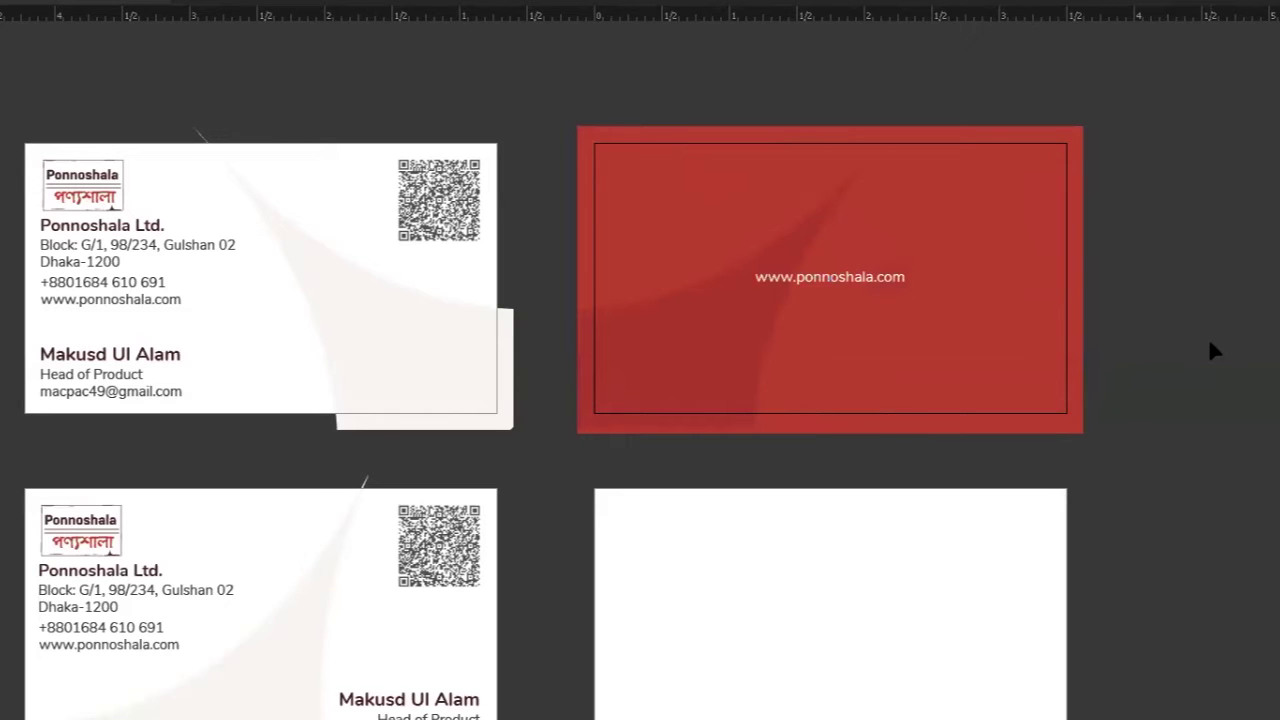
Duplicate the red card onto the lower back artboard and select the front card's phone number
scroll(1209, 343, down, 1)
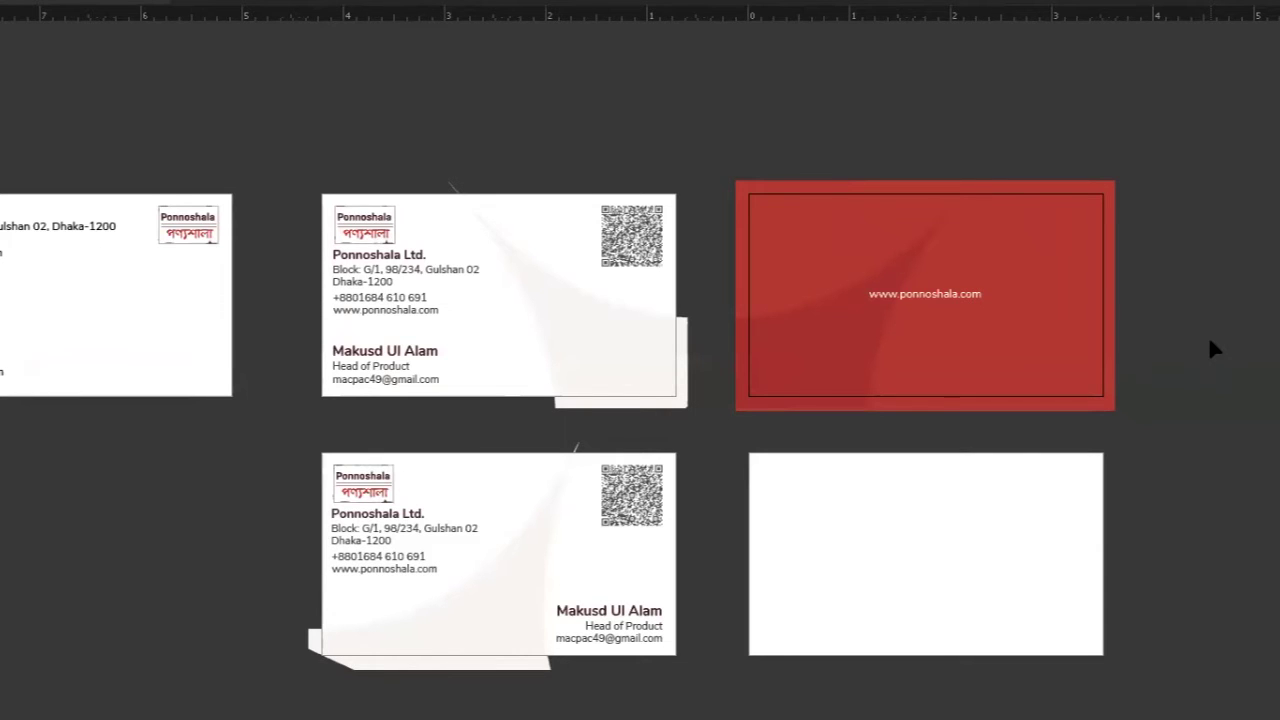
scroll(1109, 386, up, 1)
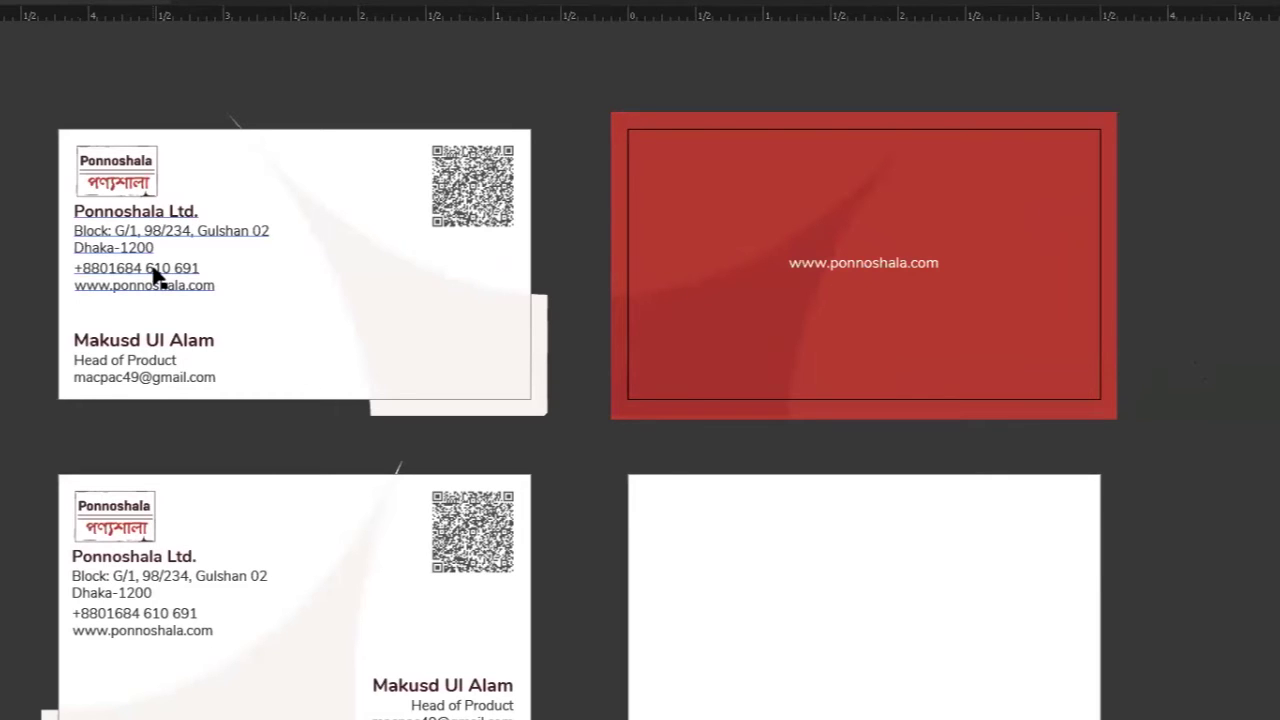
drag(875, 280, 875, 607)
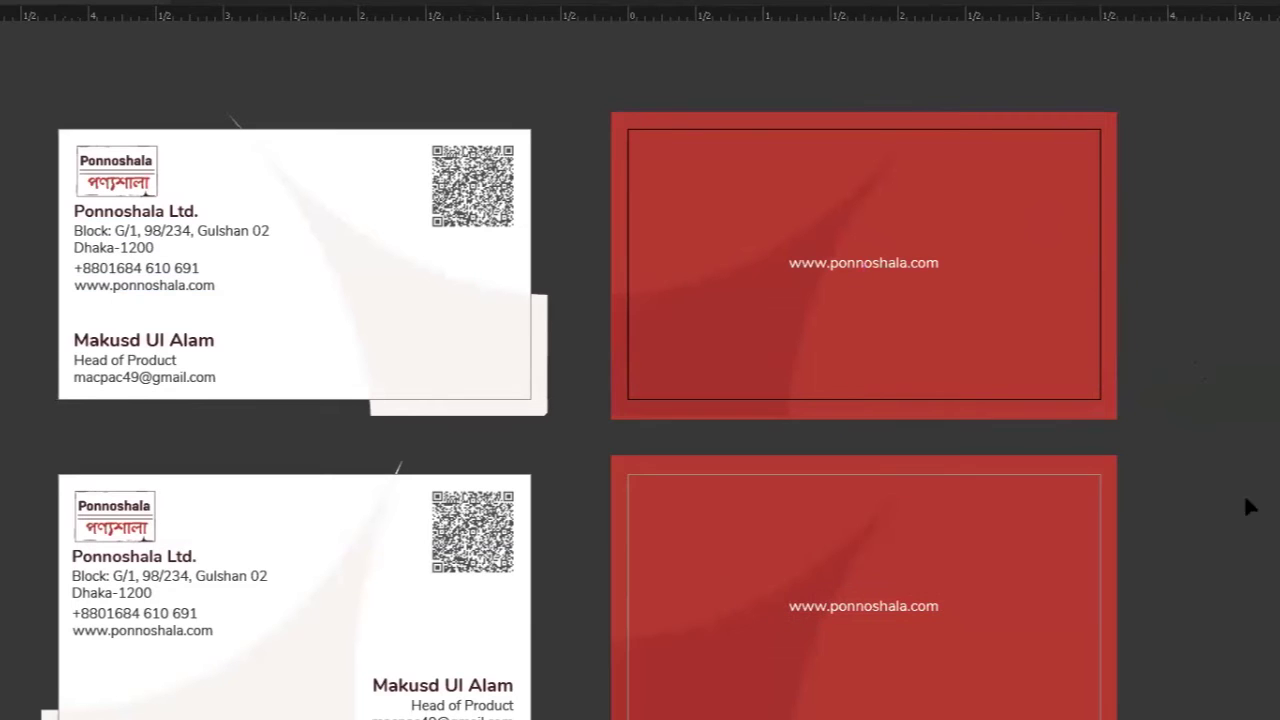
click(123, 290)
triple_click(120, 285)
drag(200, 268, 57, 266)
key(ctrl+c)
Append a '|' divider and the pasted phone number after the lower card's website
click(855, 610)
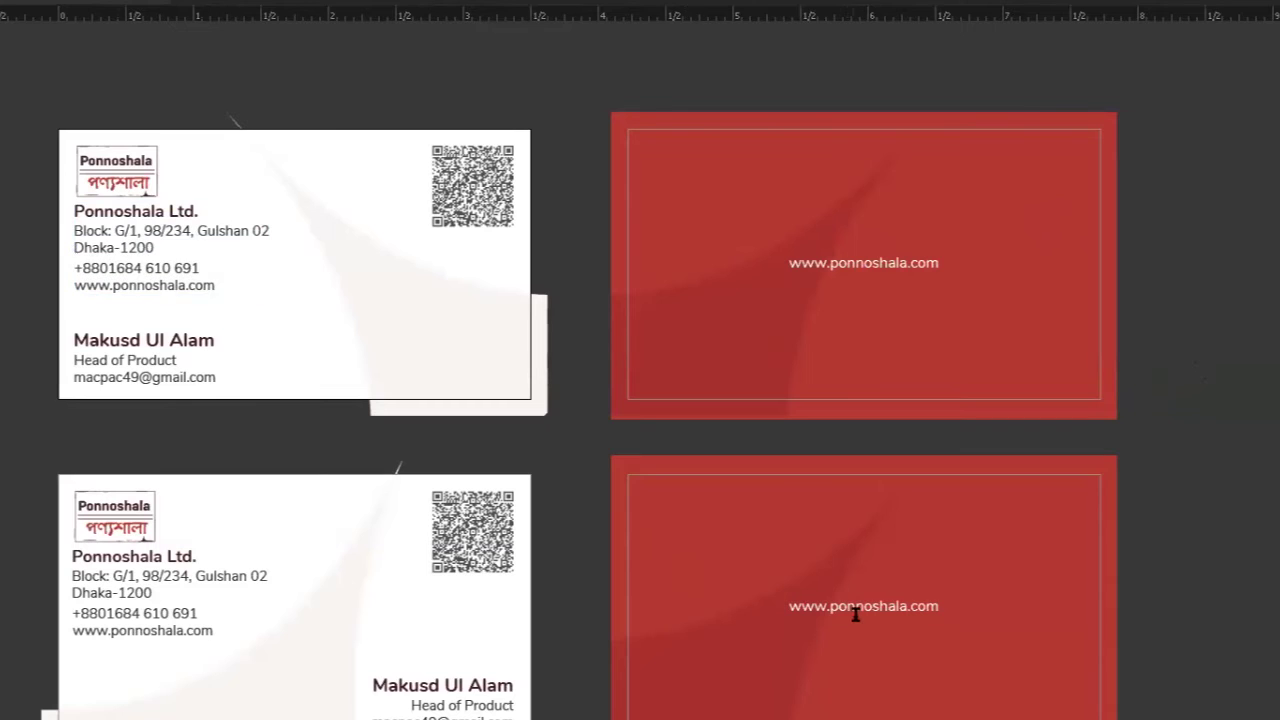
triple_click(855, 610)
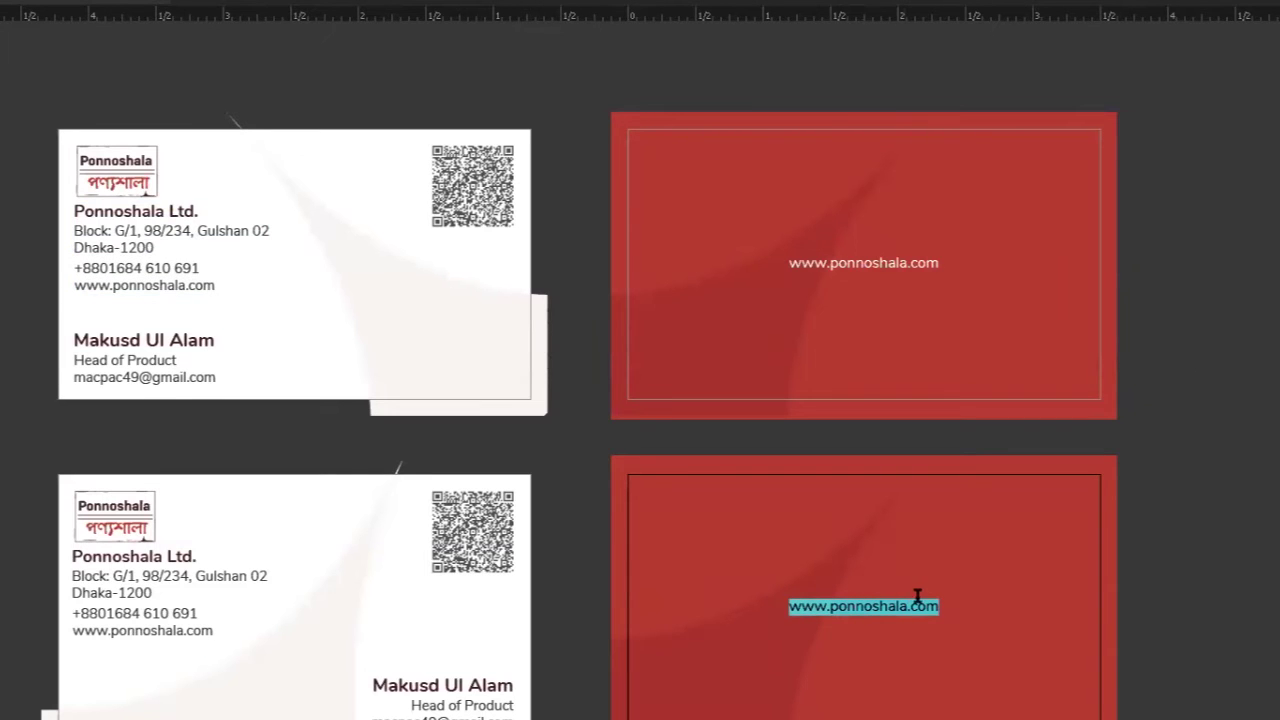
click(1006, 649)
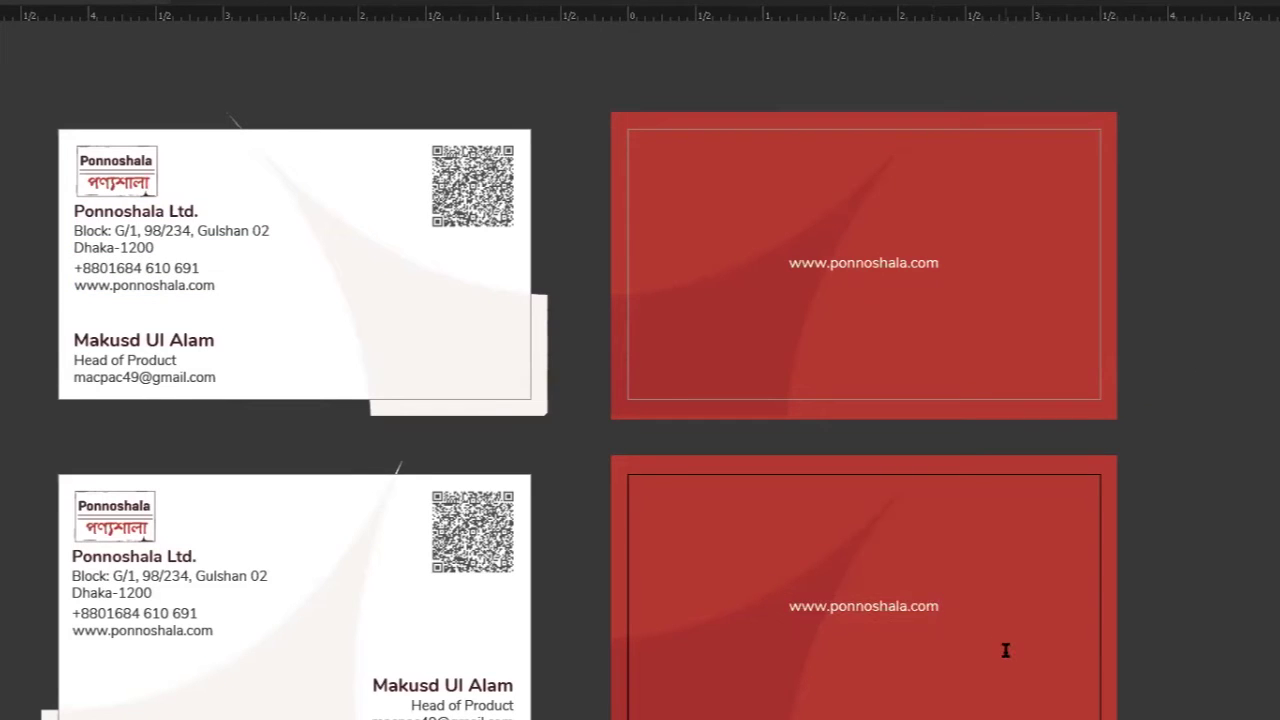
text(|)
key(ctrl+v)
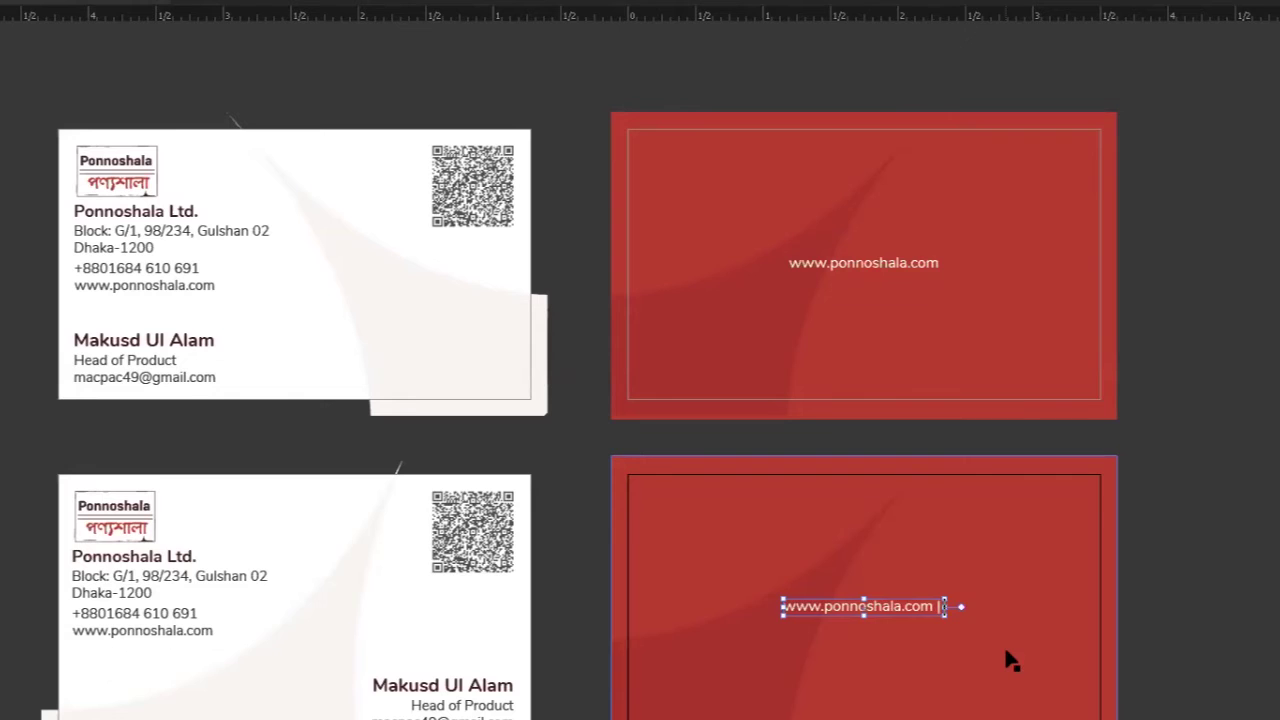
key(Escape)
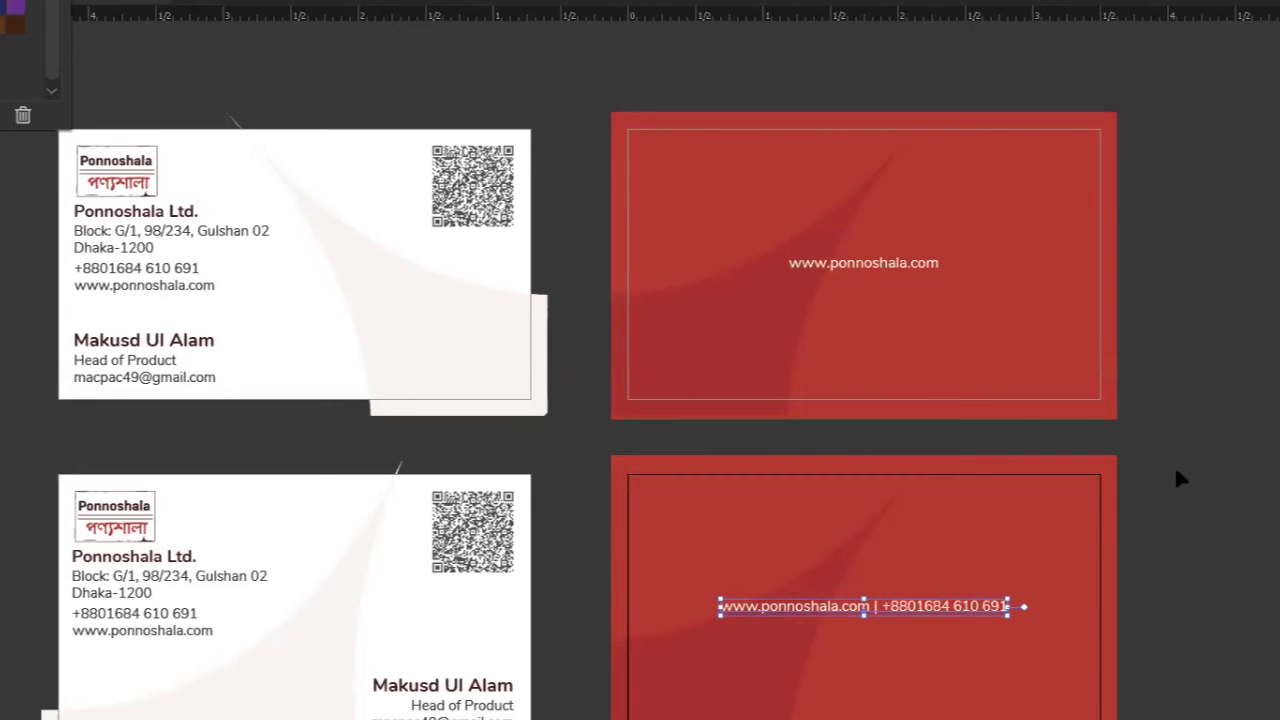
click(1180, 478)
scroll(906, 660, up, 2)
click(857, 590)
triple_click(857, 590)
text(w)
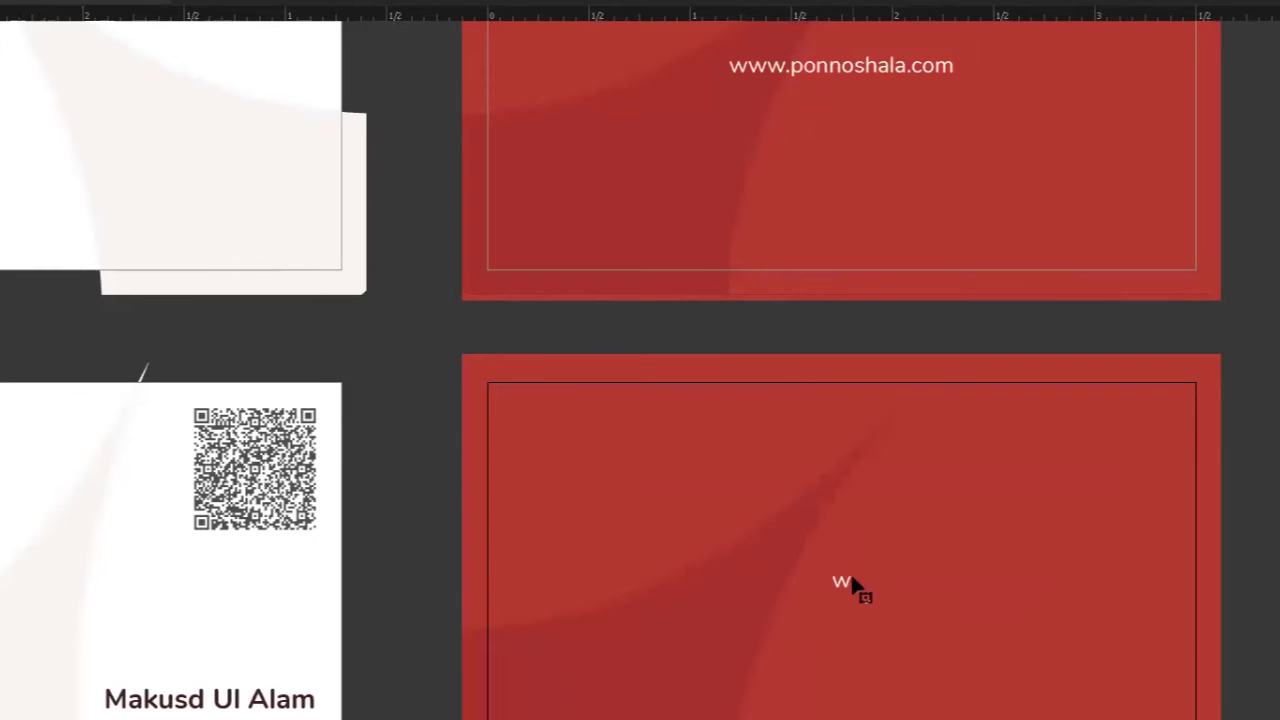
text(ceb)
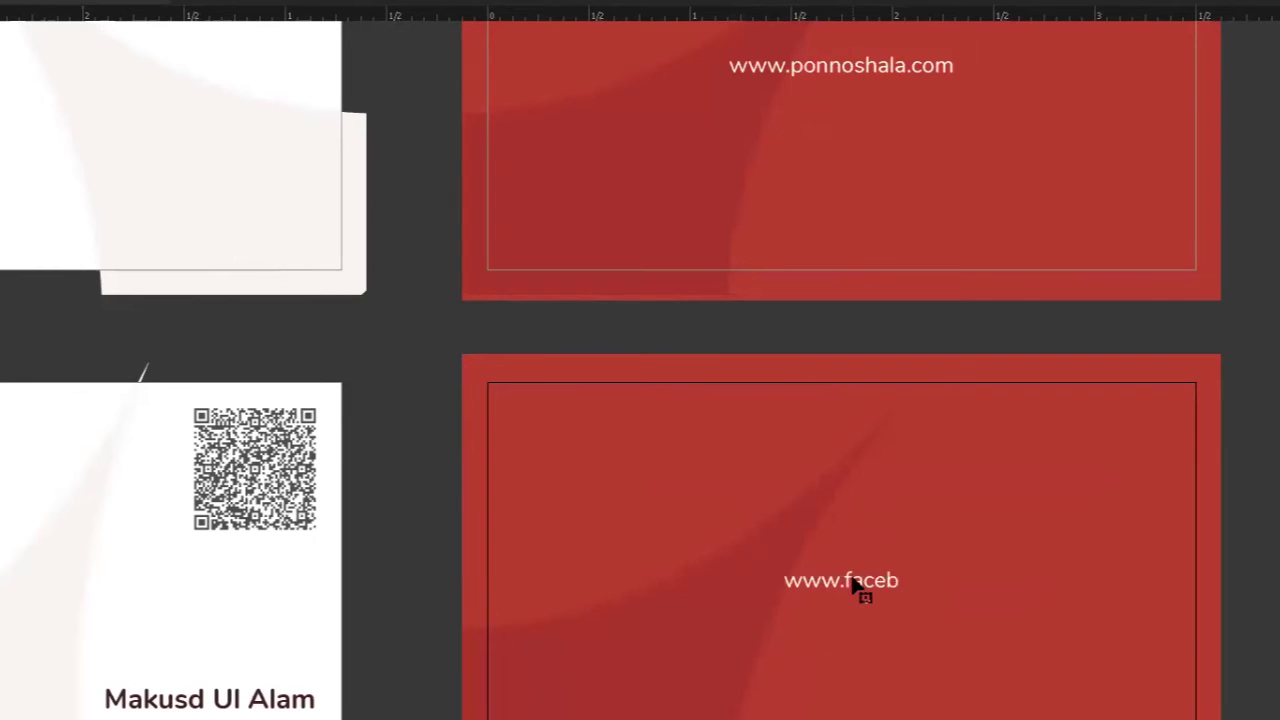
text(ook.com)
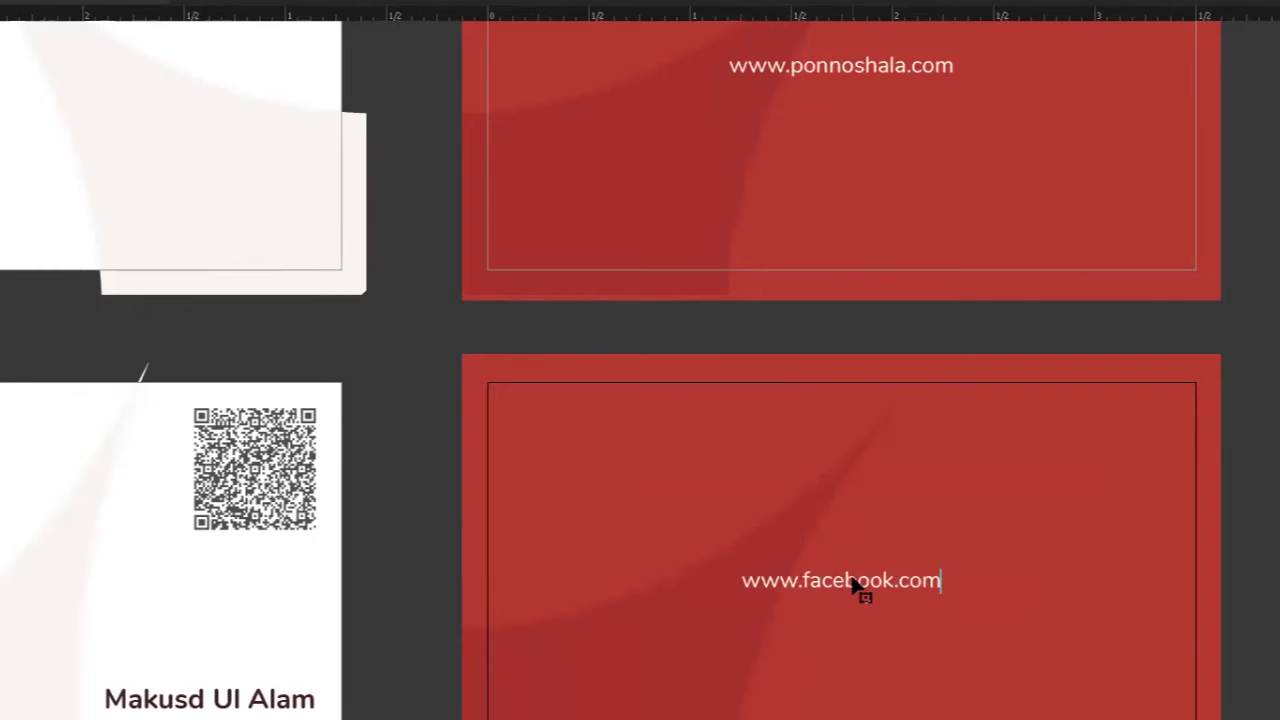
text(/ponnos)
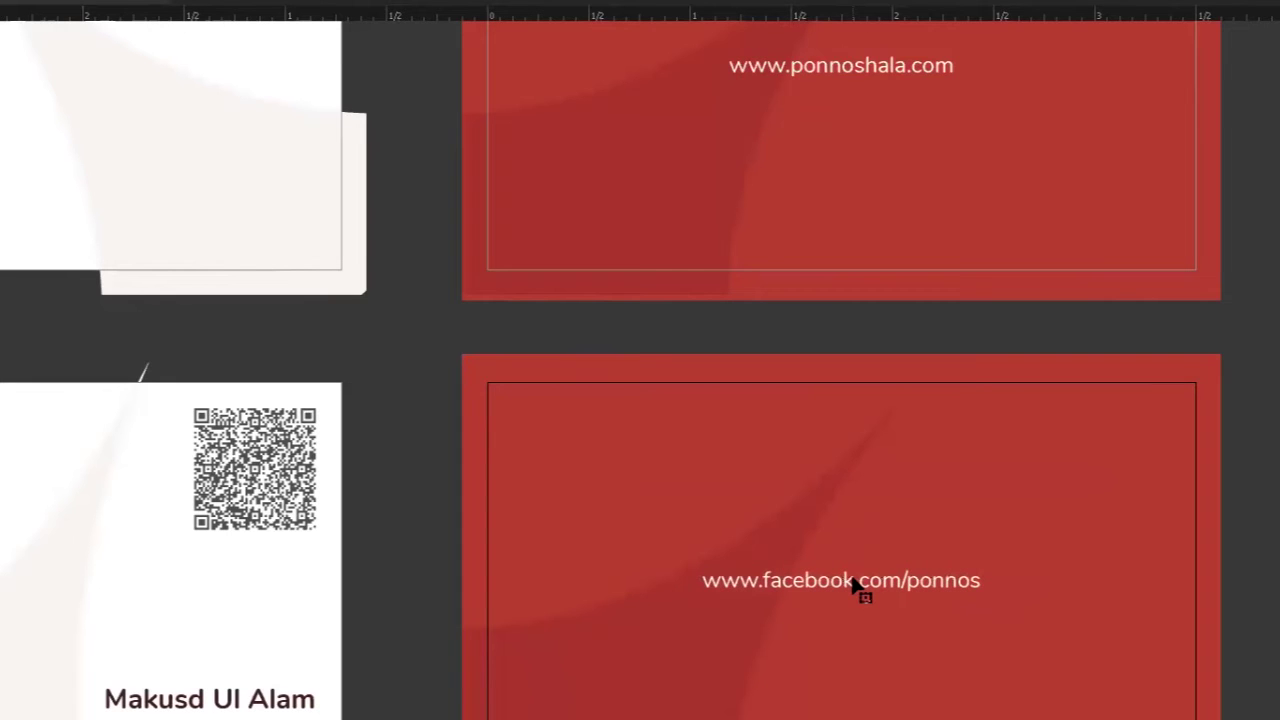
text(ha1a)
key(Escape)
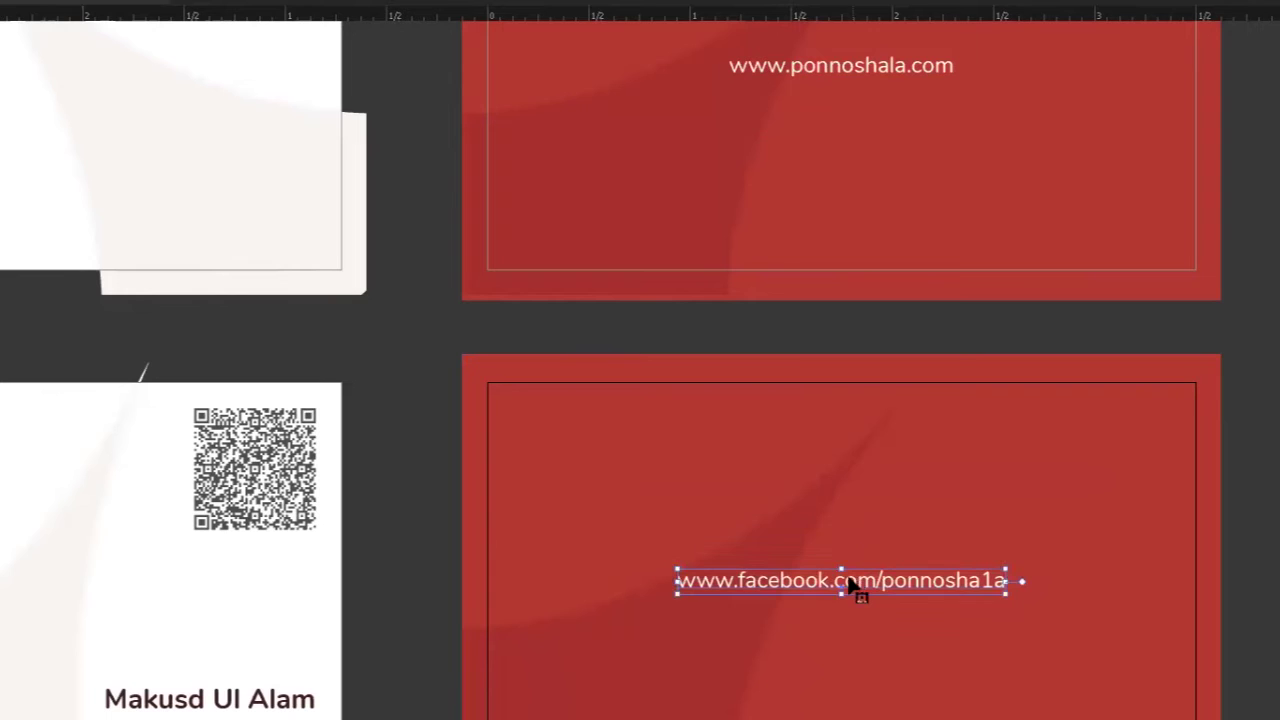
key(ctrl+alt+0)
key(ctrl+shift+a)
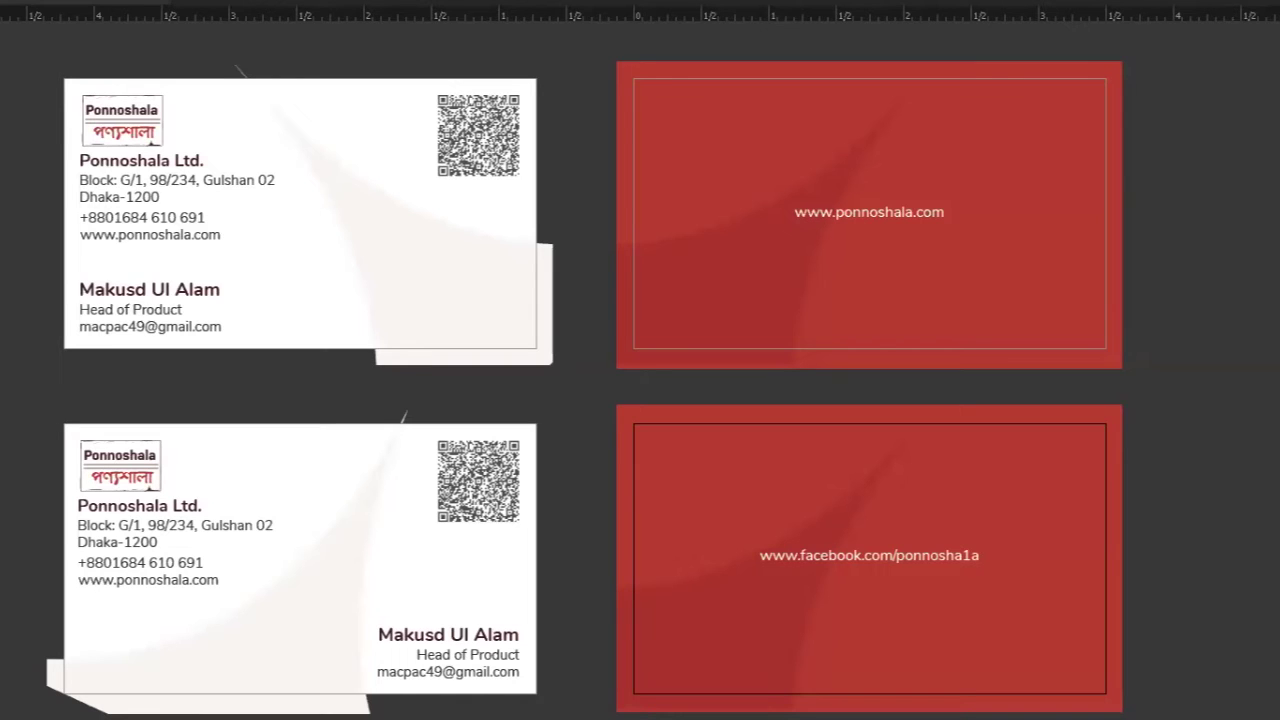
Remove a stray character from the top card's website text and type the company phone number after it
double_click(914, 220)
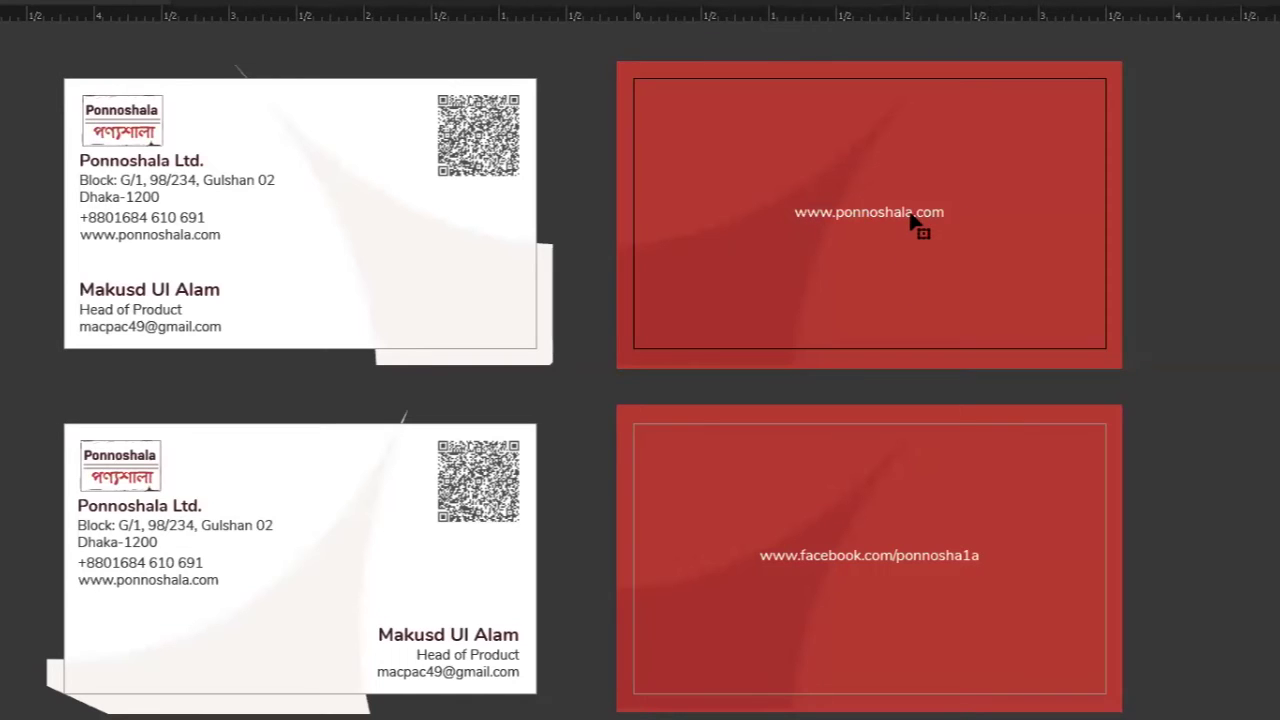
key(ctrl+a)
key(Right)
key(Left)
key(Left)
key(Left)
key(Left)
key(Left)
key(BackSpace)
key(End)
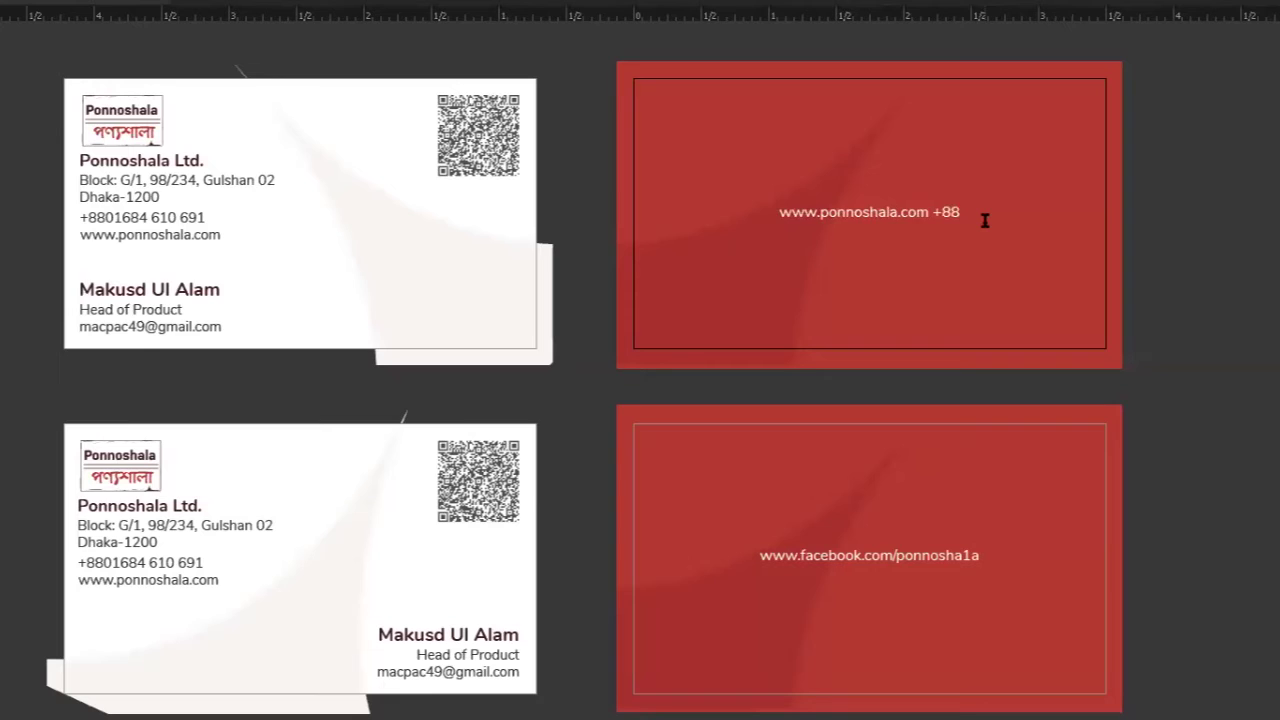
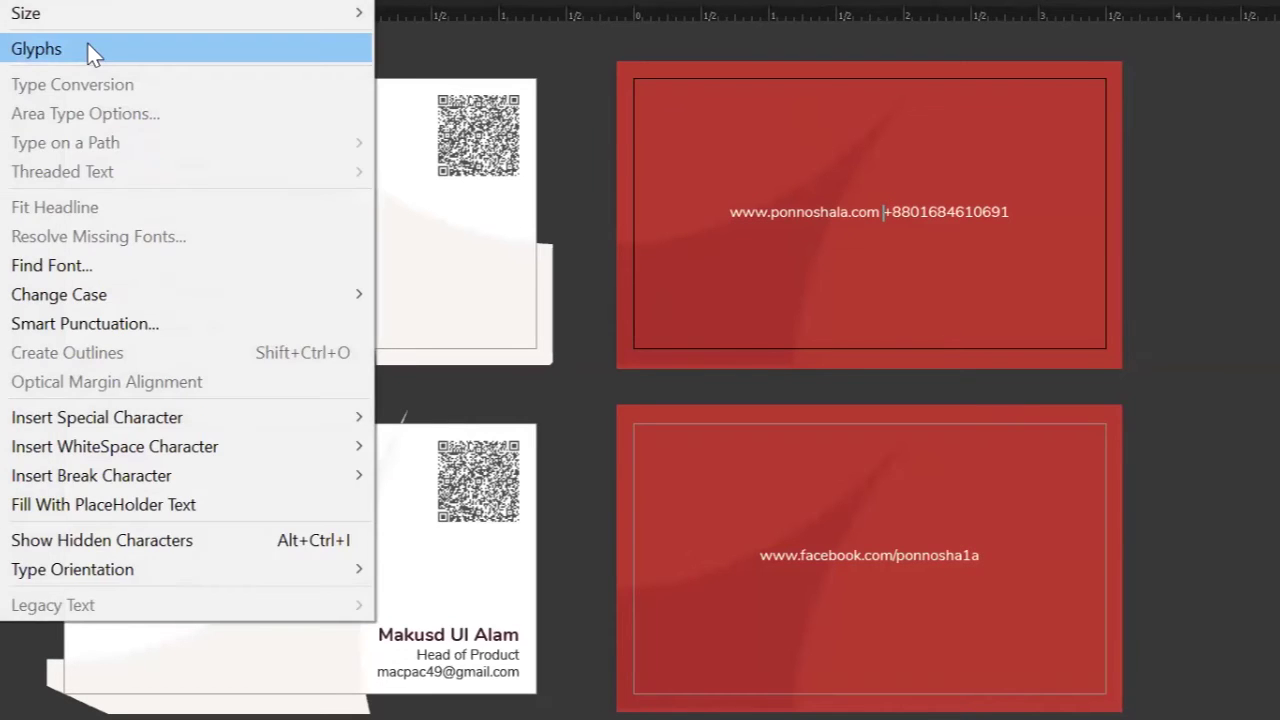
click(87, 44)
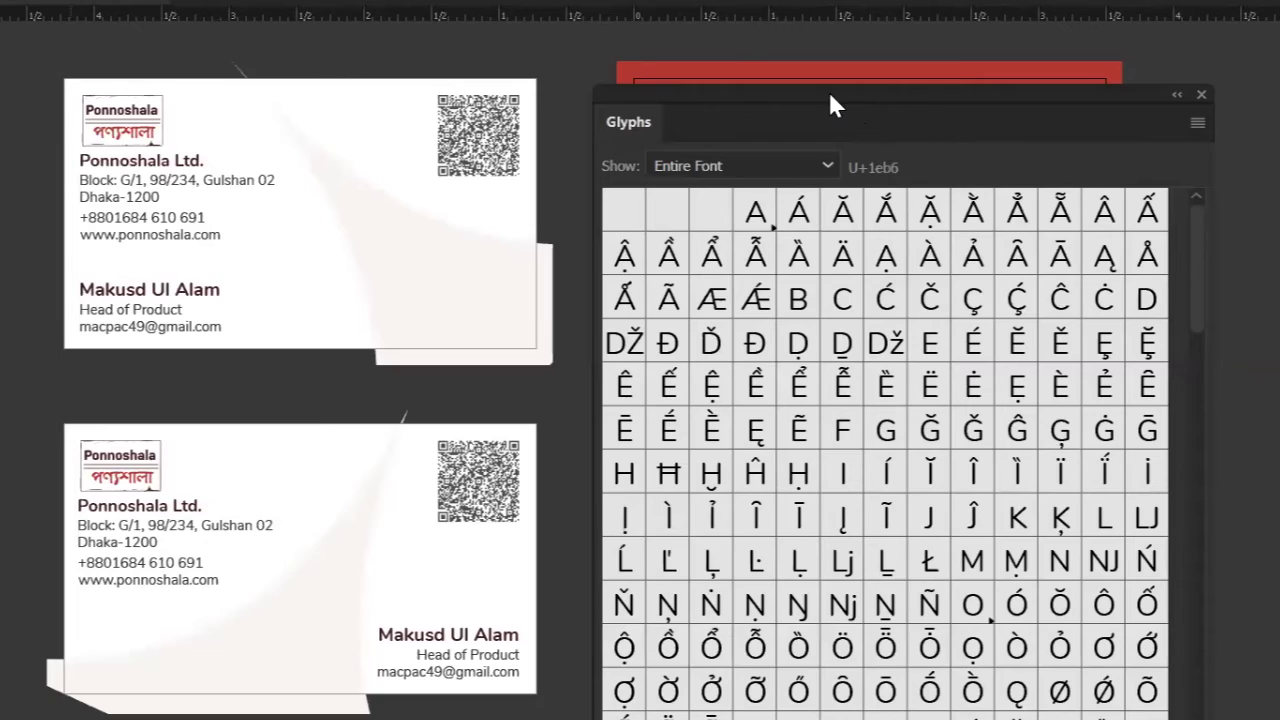
drag(827, 88, 271, 0)
drag(636, 116, 609, 423)
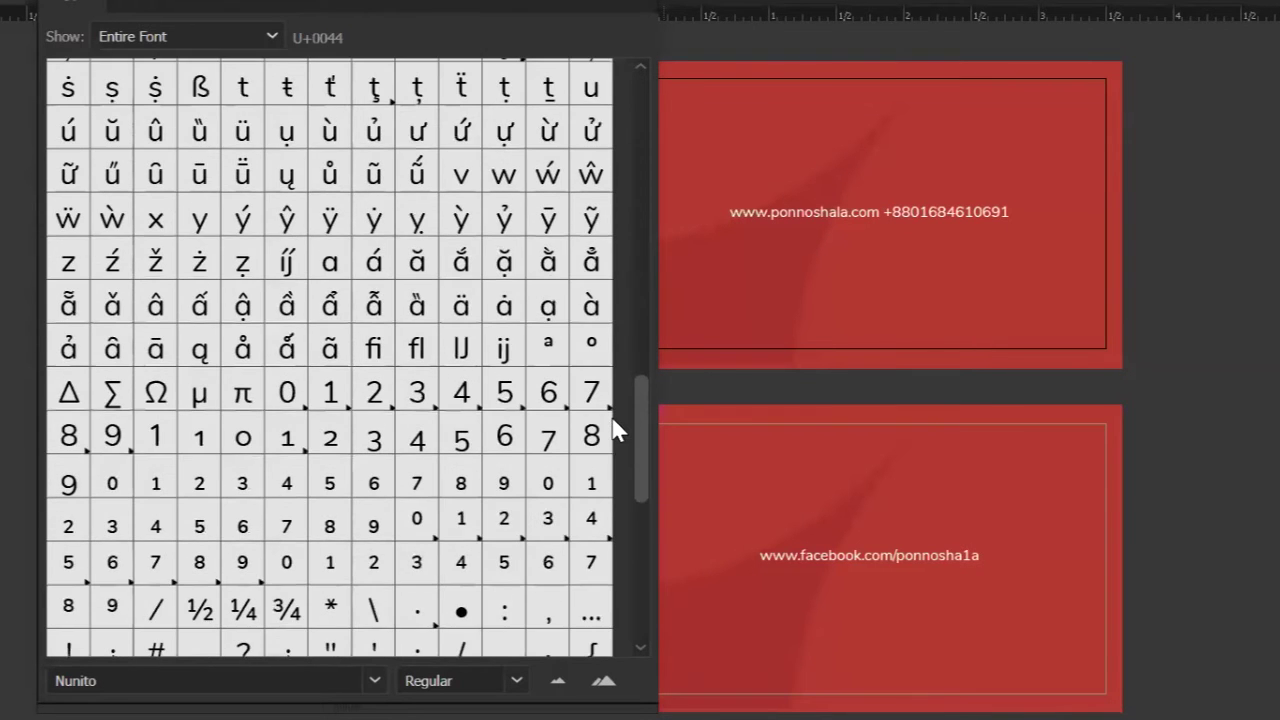
double_click(459, 611)
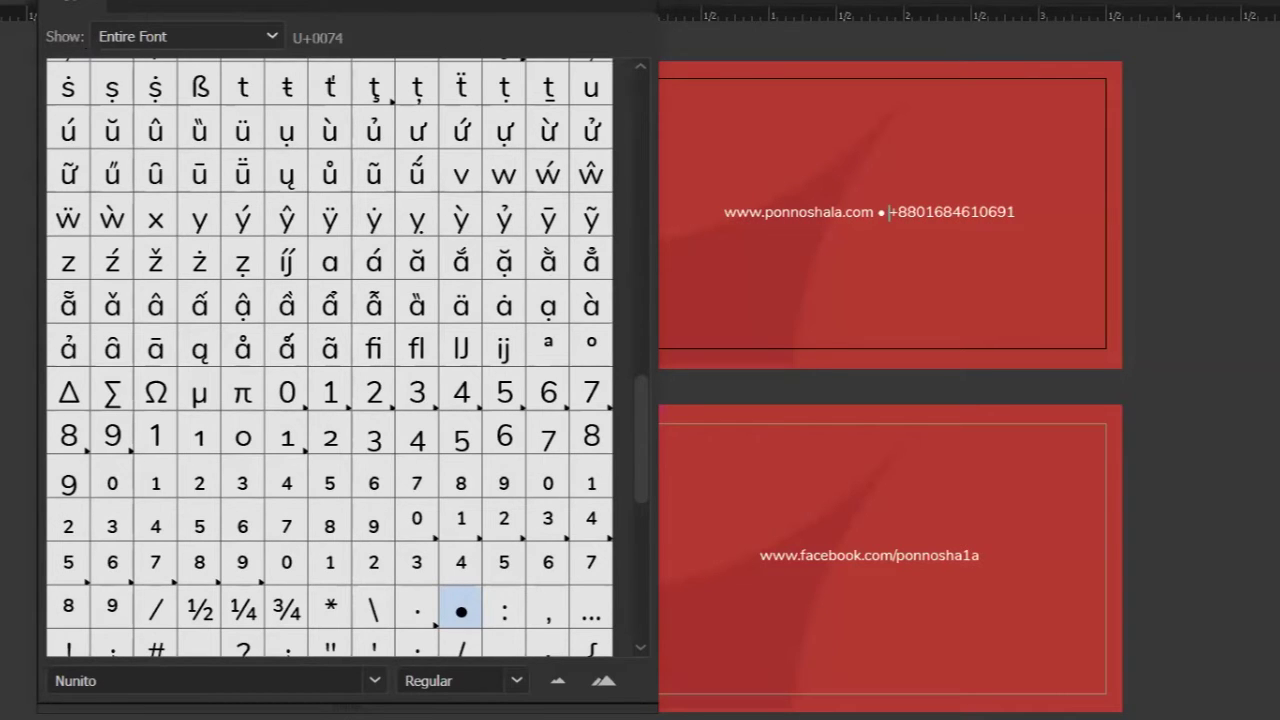
click(650, 5)
key(ctrl+Return)
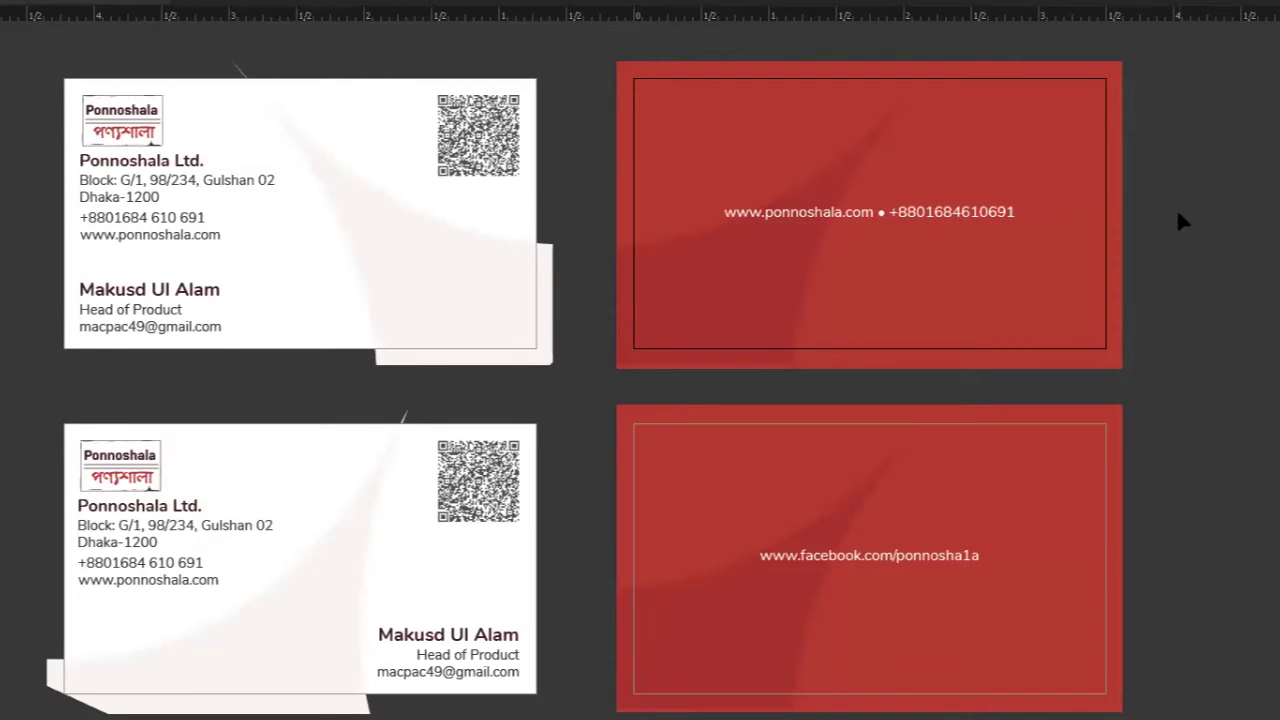
key(ctrl+=)
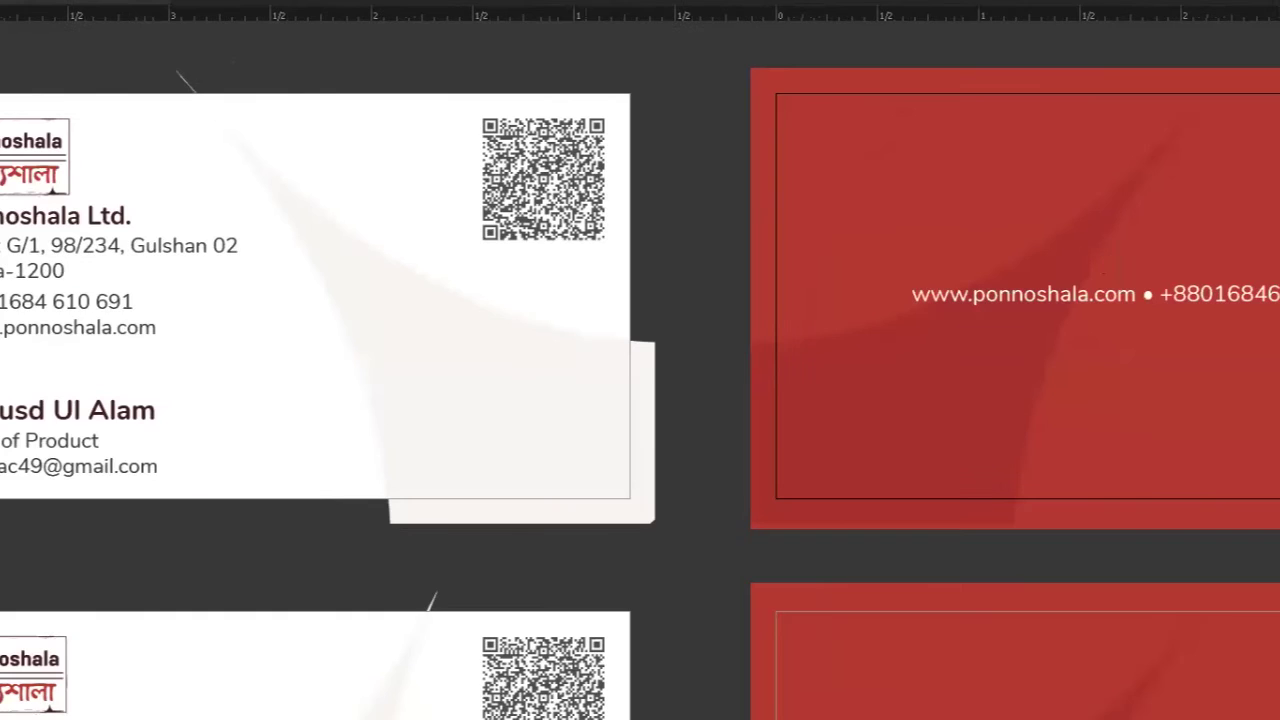
scroll(1186, 429, right, 2)
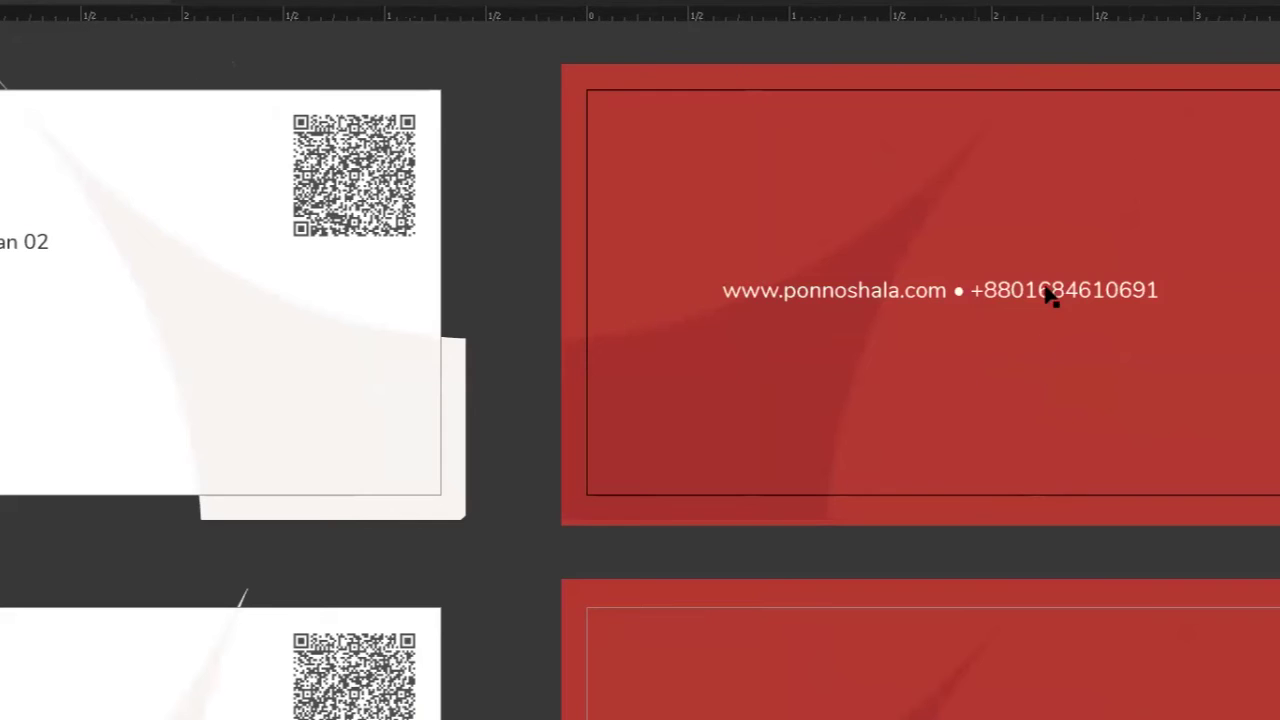
double_click(943, 290)
click(943, 291)
key(shift+Left)
click(946, 291)
drag(946, 291, 661, 280)
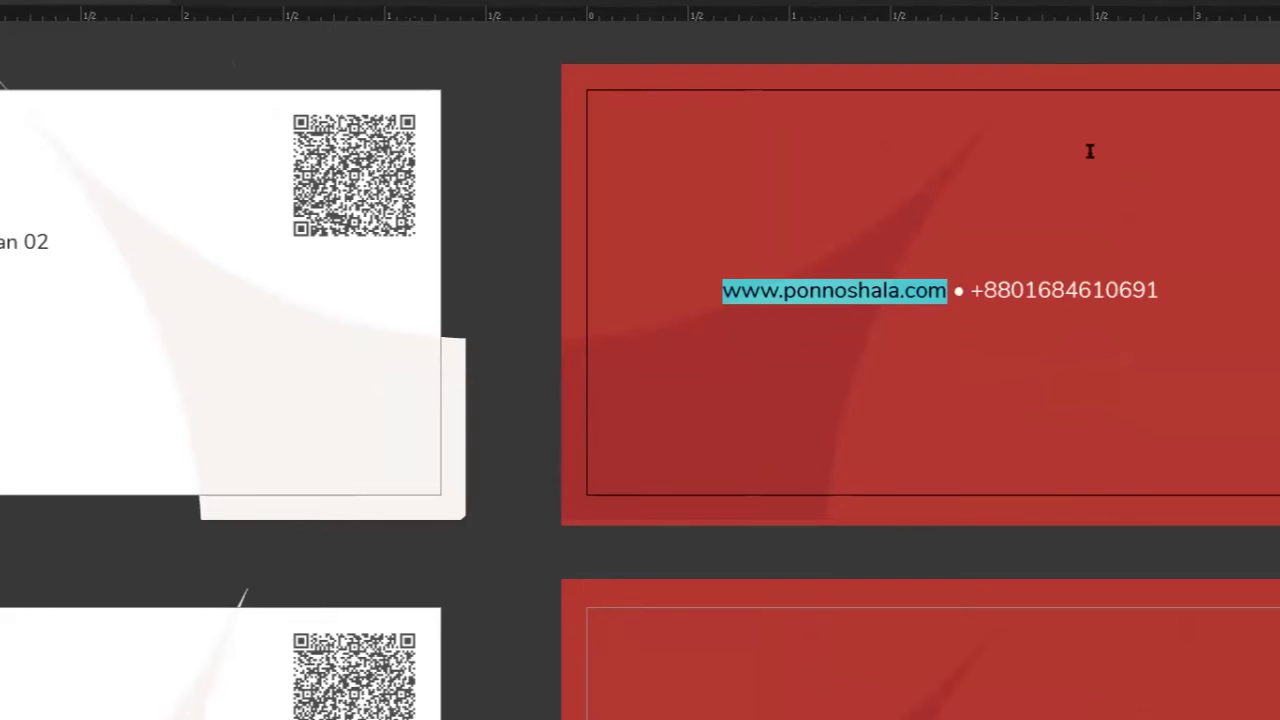
key(ctrl+shift+period)
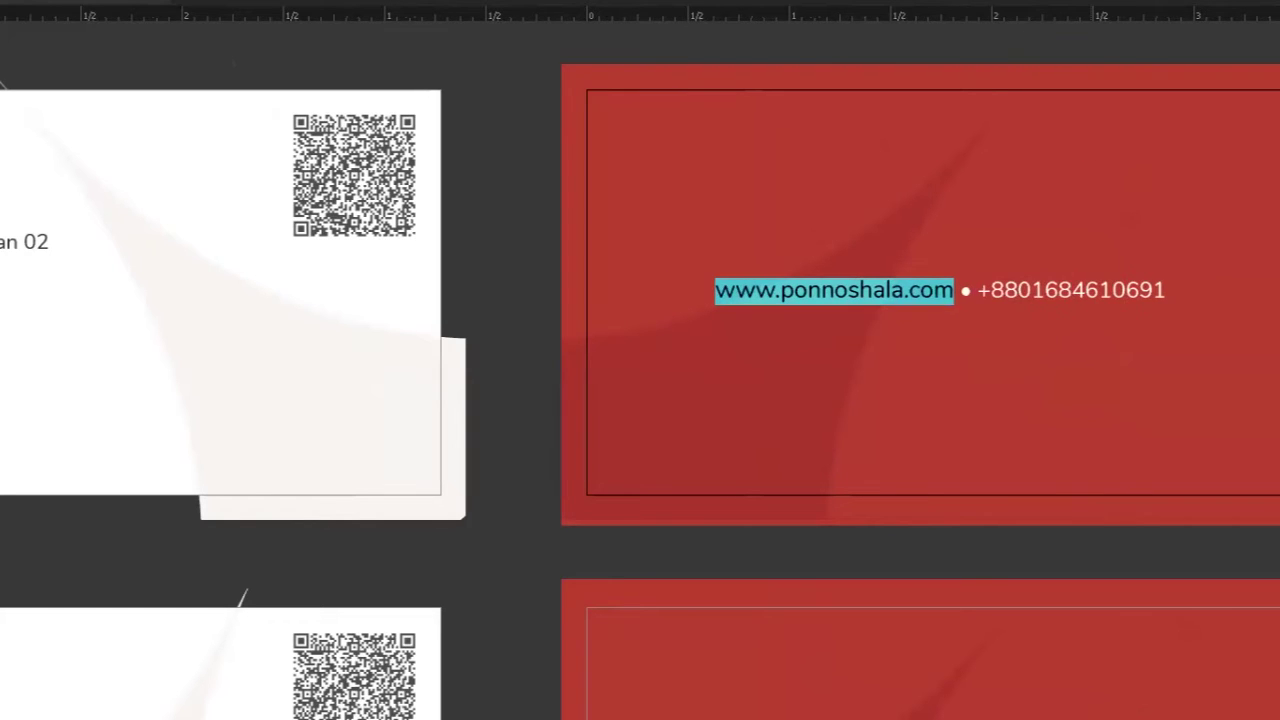
key(Escape)
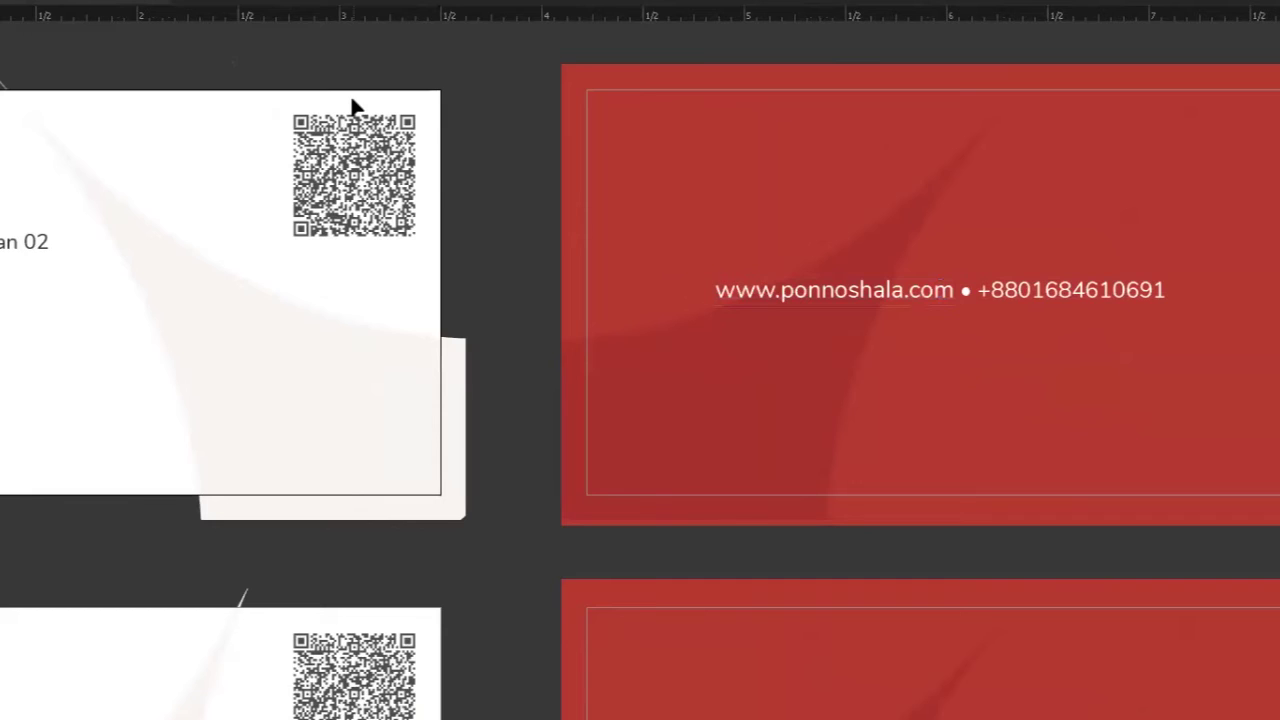
Select the contact line text frame and check its alignment options
scroll(420, 209, down, 1)
click(890, 266)
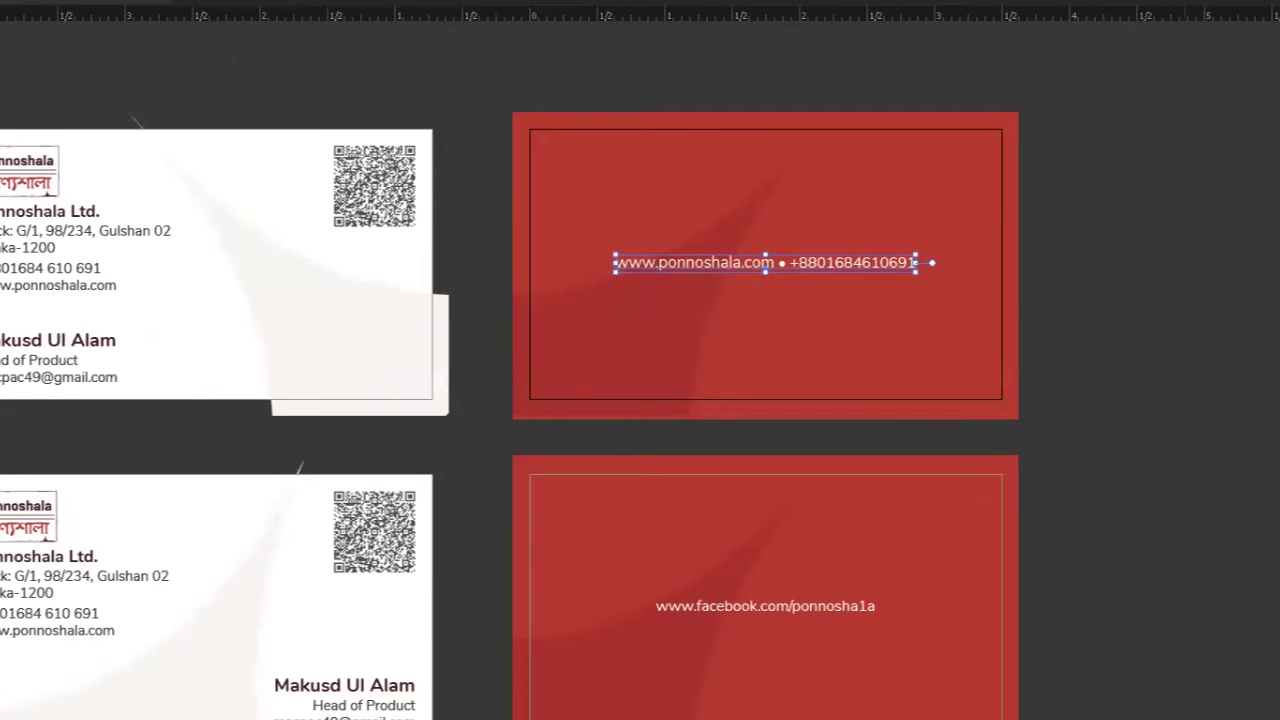
key(shift+F7)
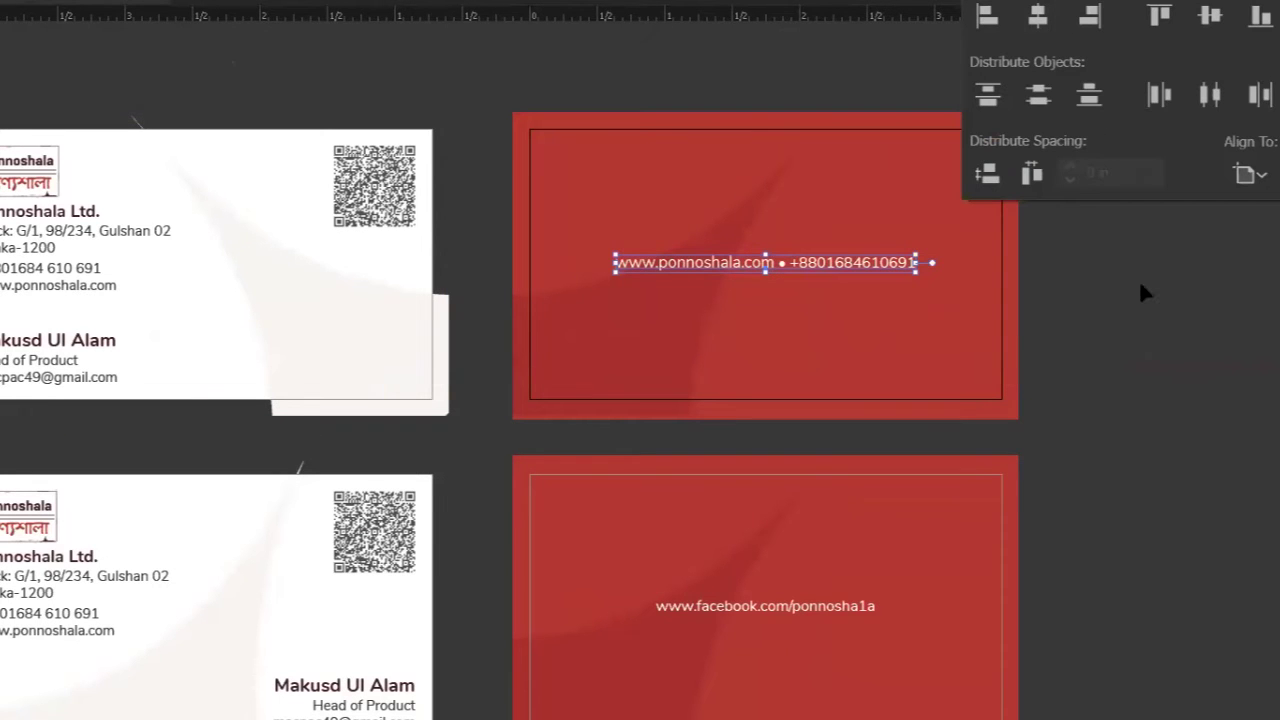
click(1145, 292)
Activate the top white, top red and bottom red artboards in turn, clearing the selection
scroll(1192, 280, down, 1)
scroll(1192, 280, down, 1)
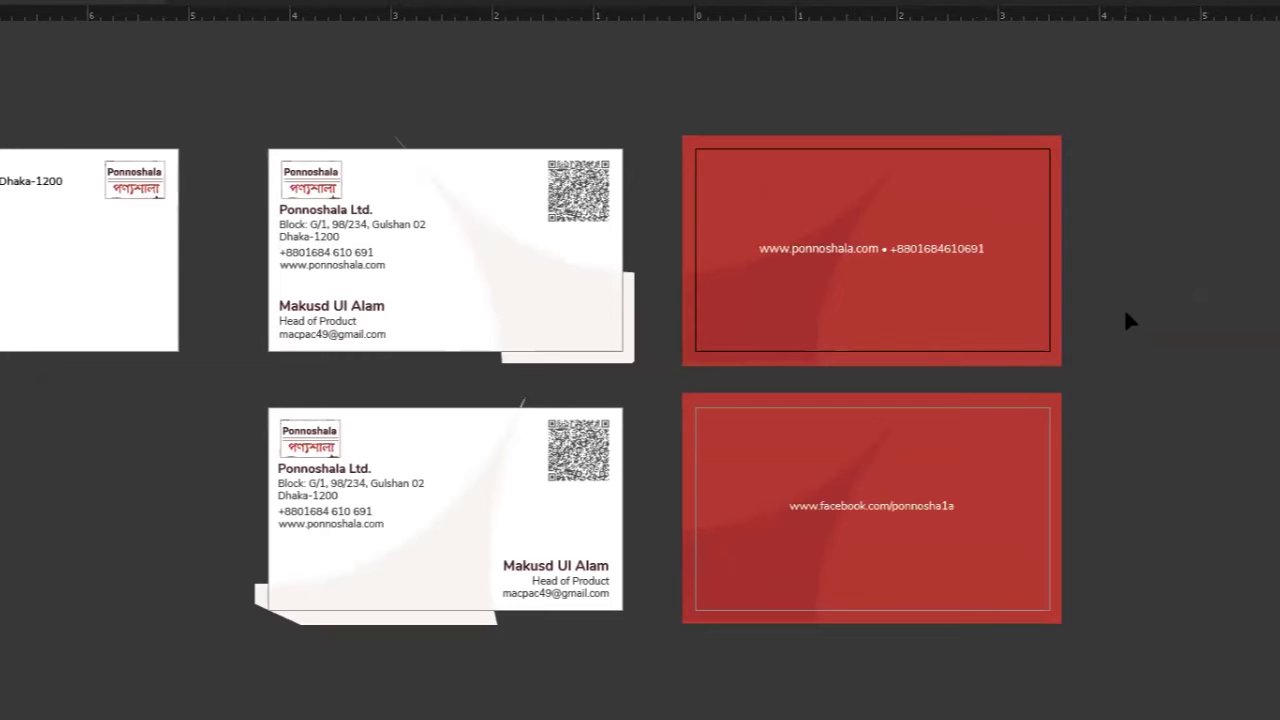
click(500, 180)
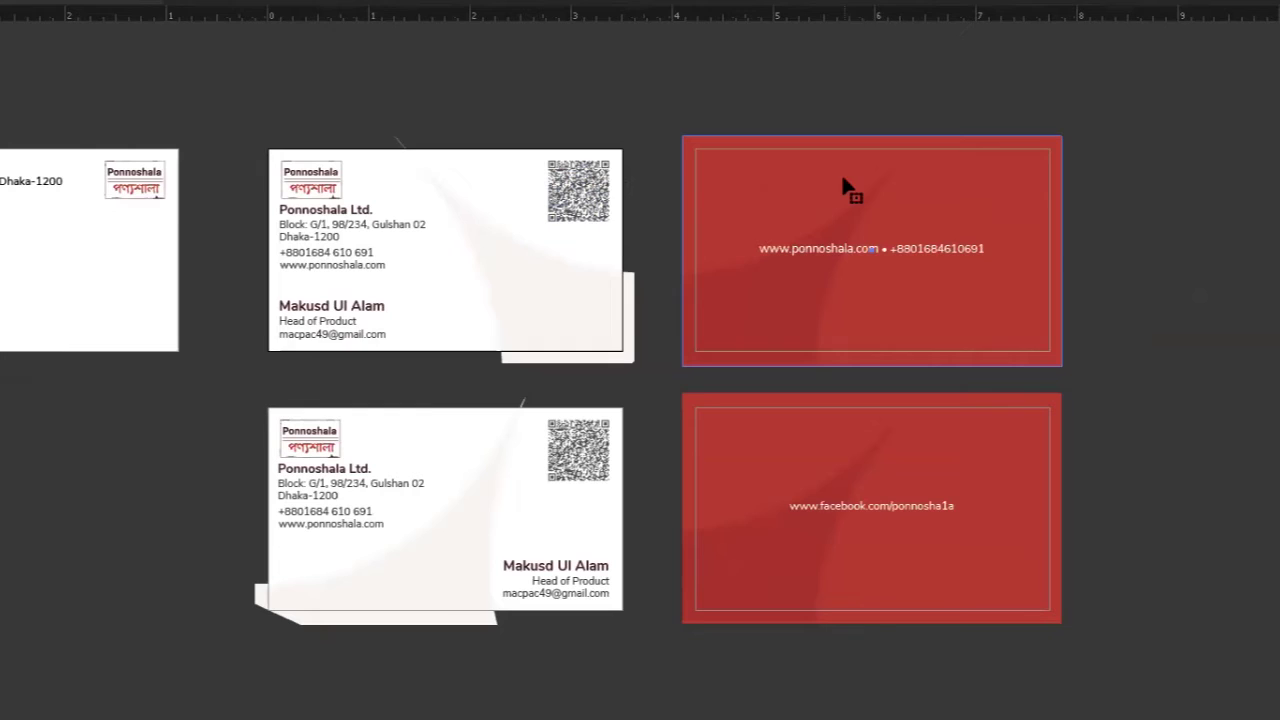
click(846, 190)
key(ctrl+shift+a)
click(731, 450)
key(ctrl+shift+a)
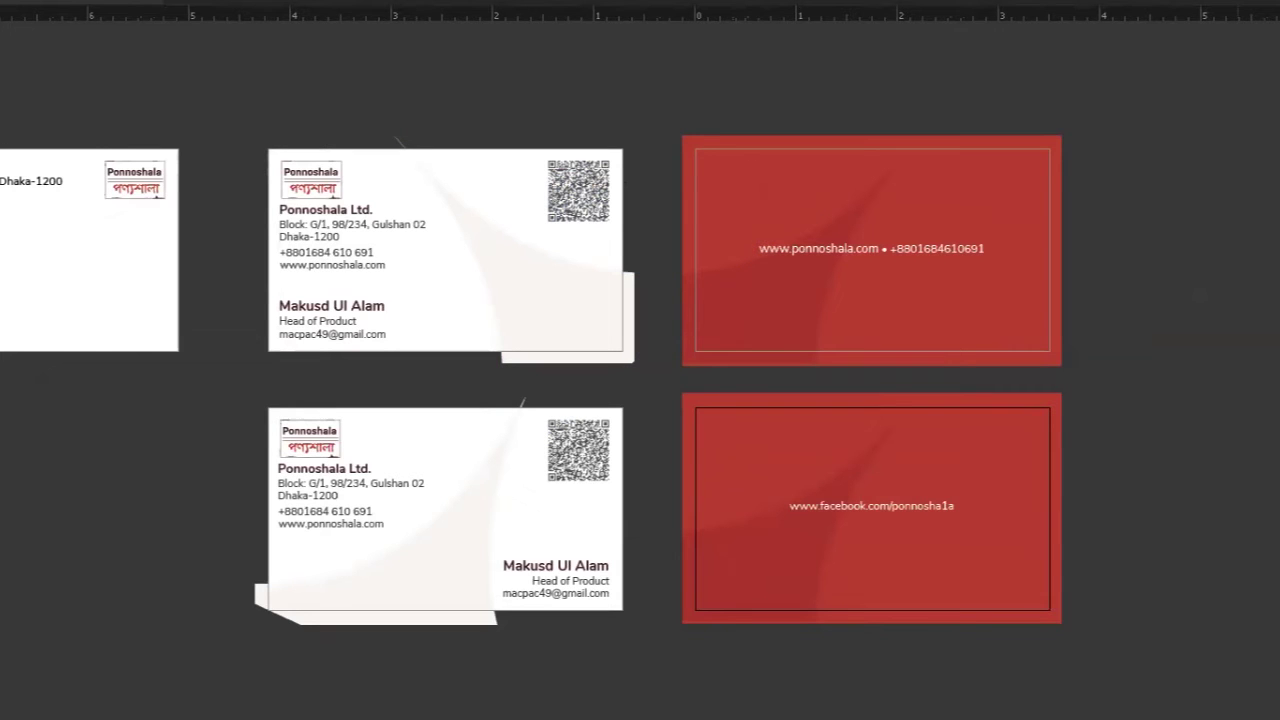
Open the Artboards panel and select Artboard 1 copy 3 up to Artboard 1, checking its settings
click(457, 2)
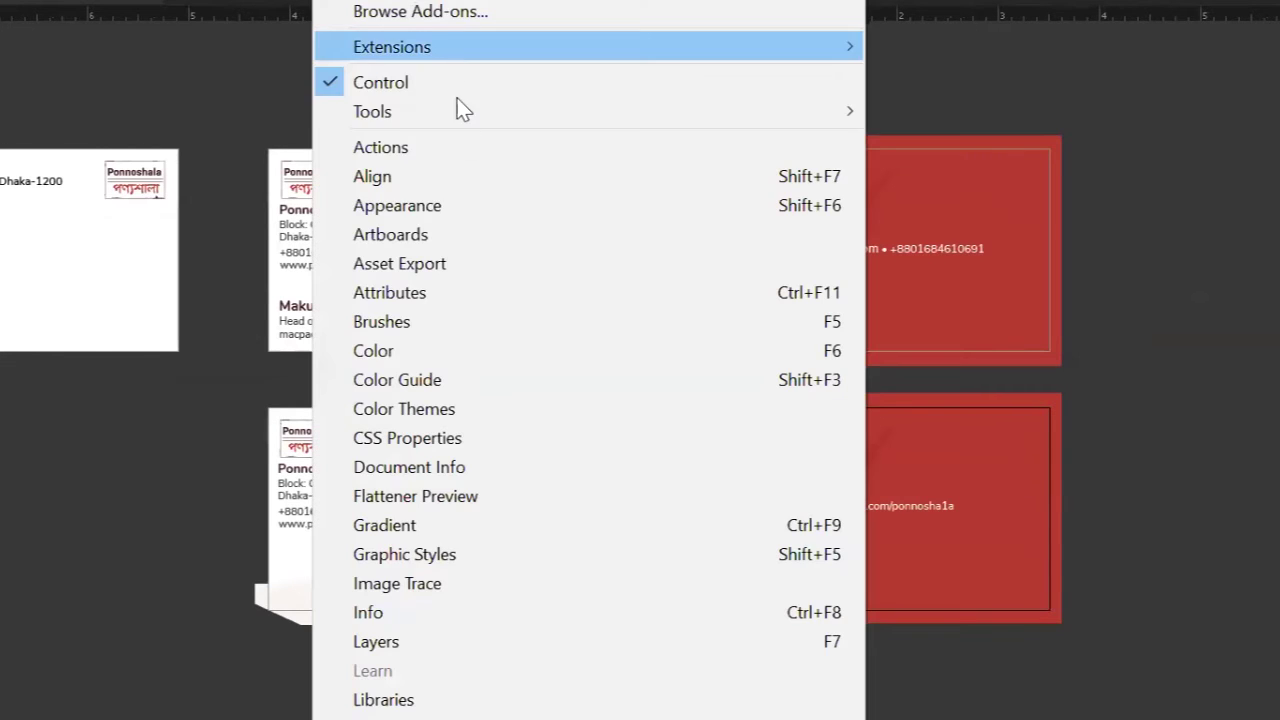
click(477, 234)
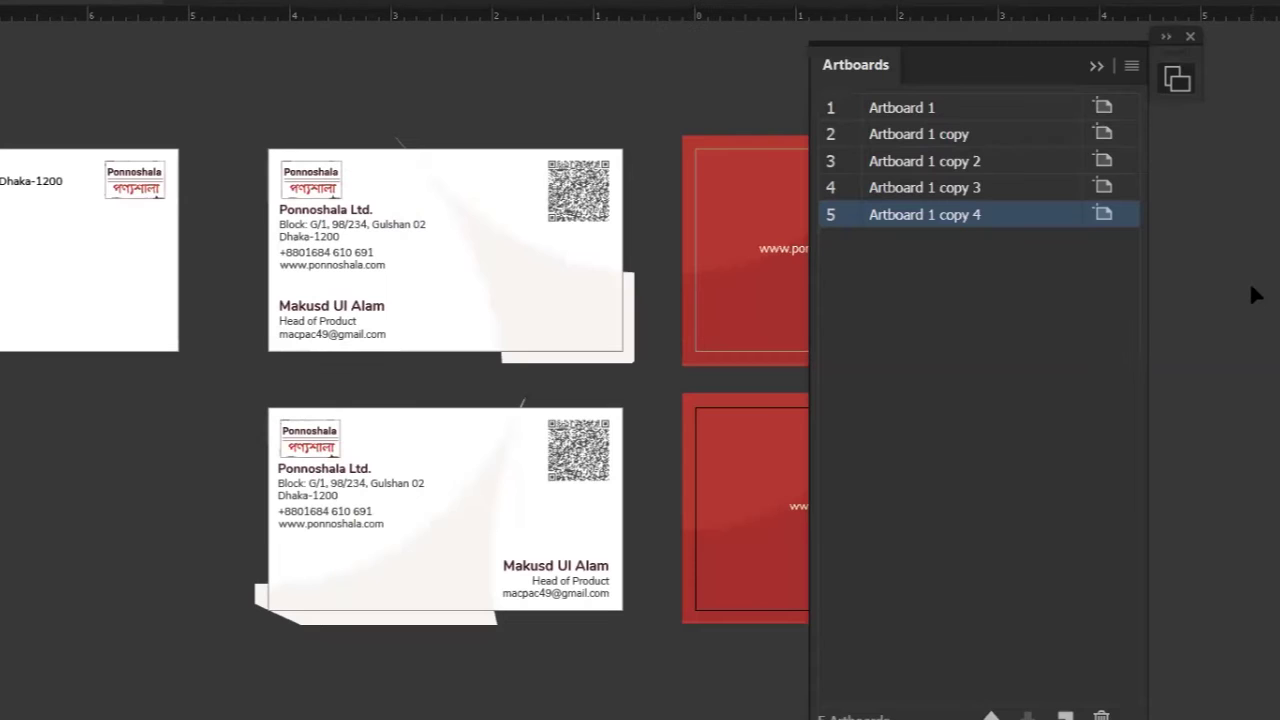
click(975, 192)
click(975, 161)
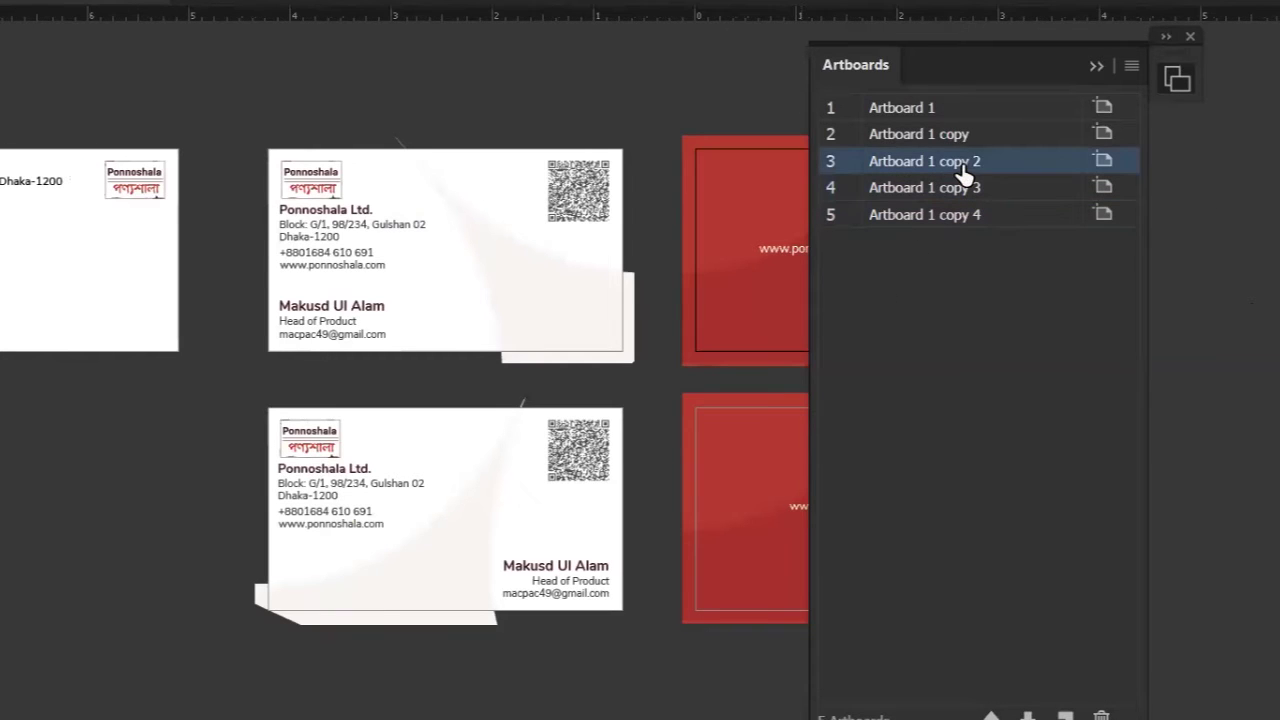
click(978, 138)
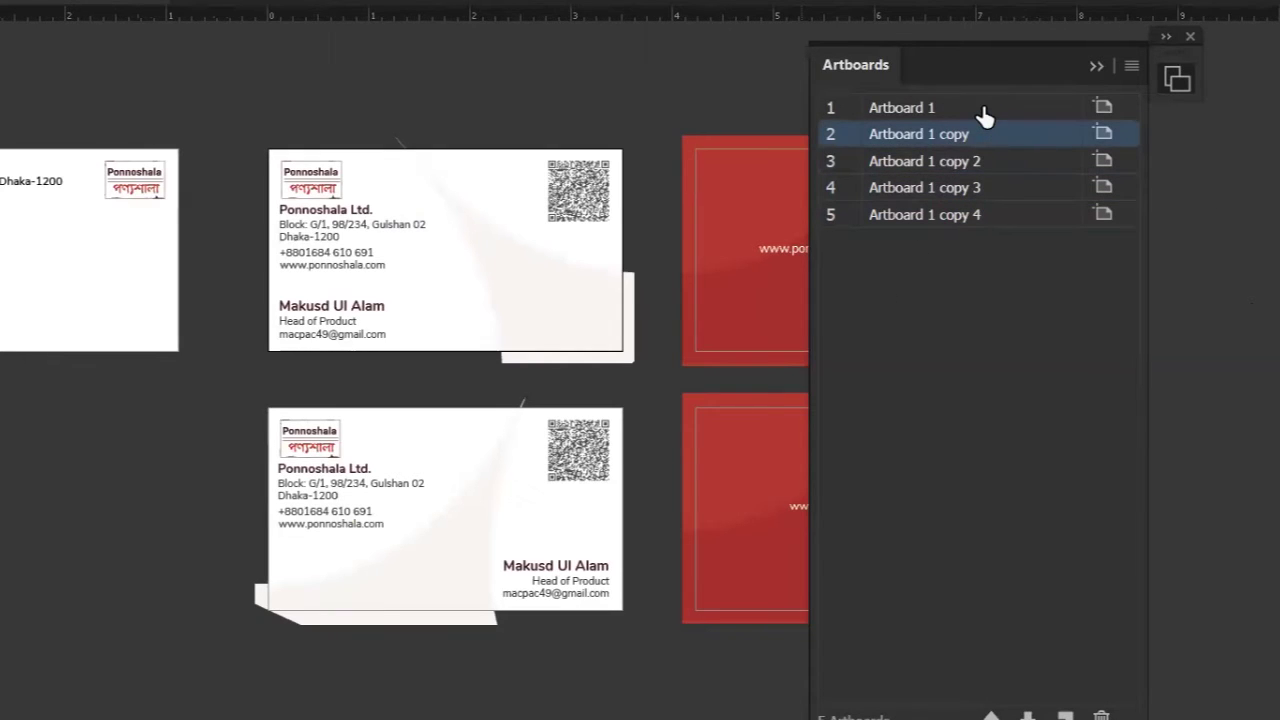
click(982, 112)
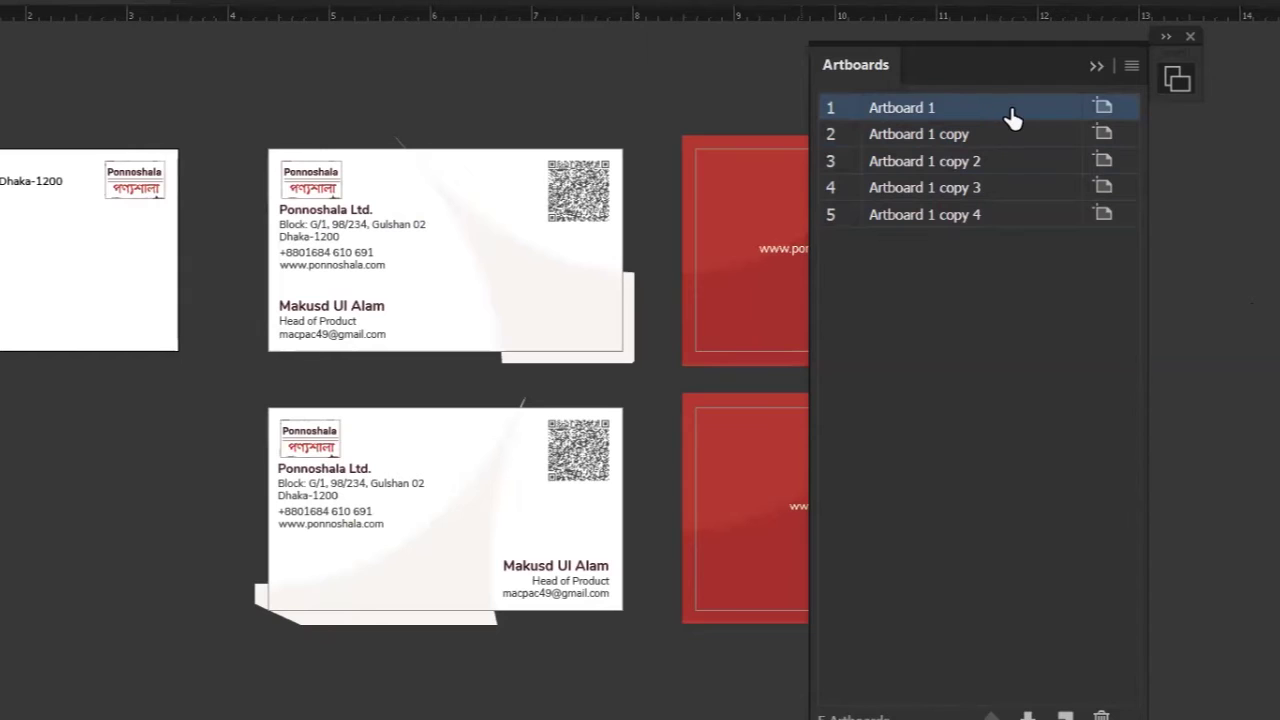
click(1106, 107)
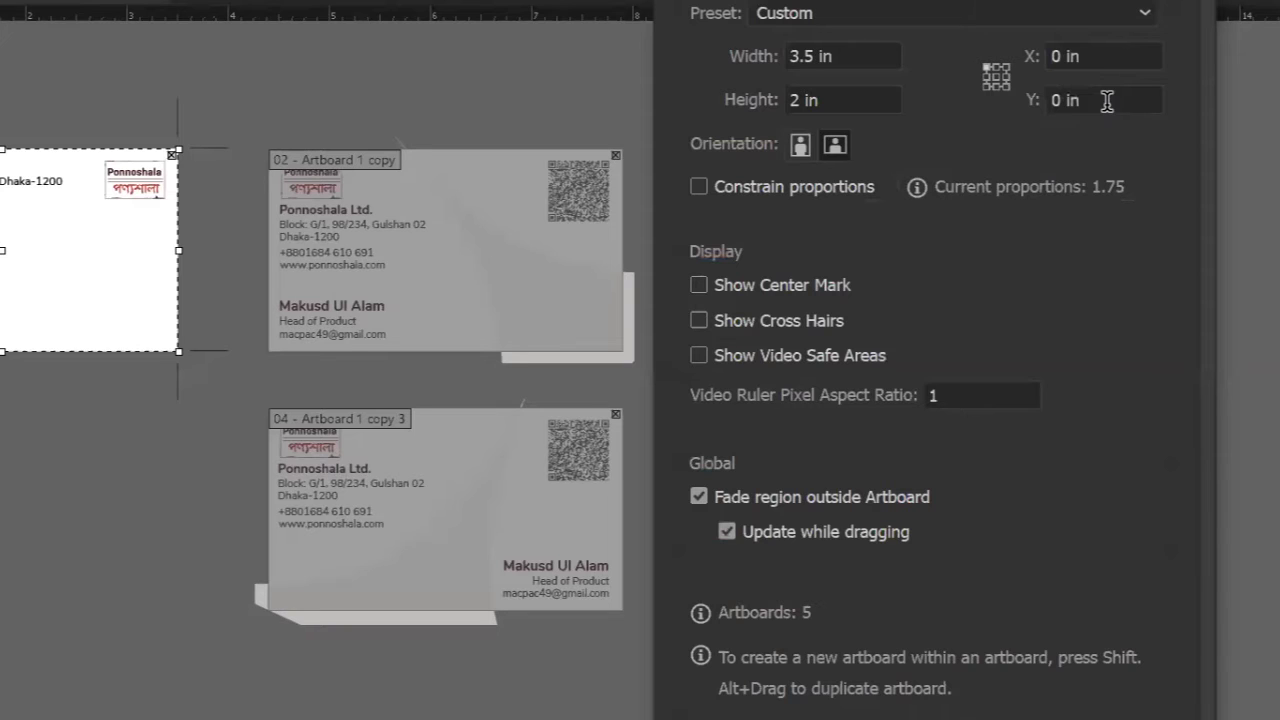
key(Escape)
Step through Artboard 1 copy to Artboard 1 copy 4 twice to review their order
click(948, 138)
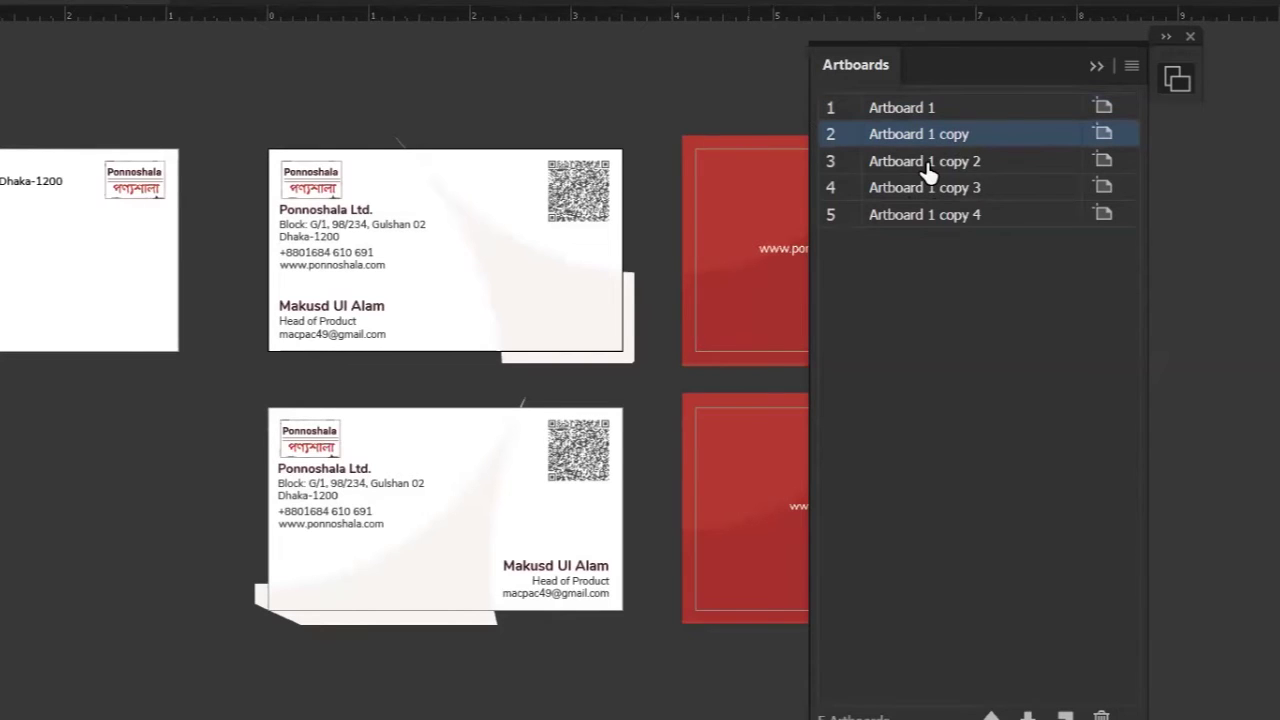
click(928, 172)
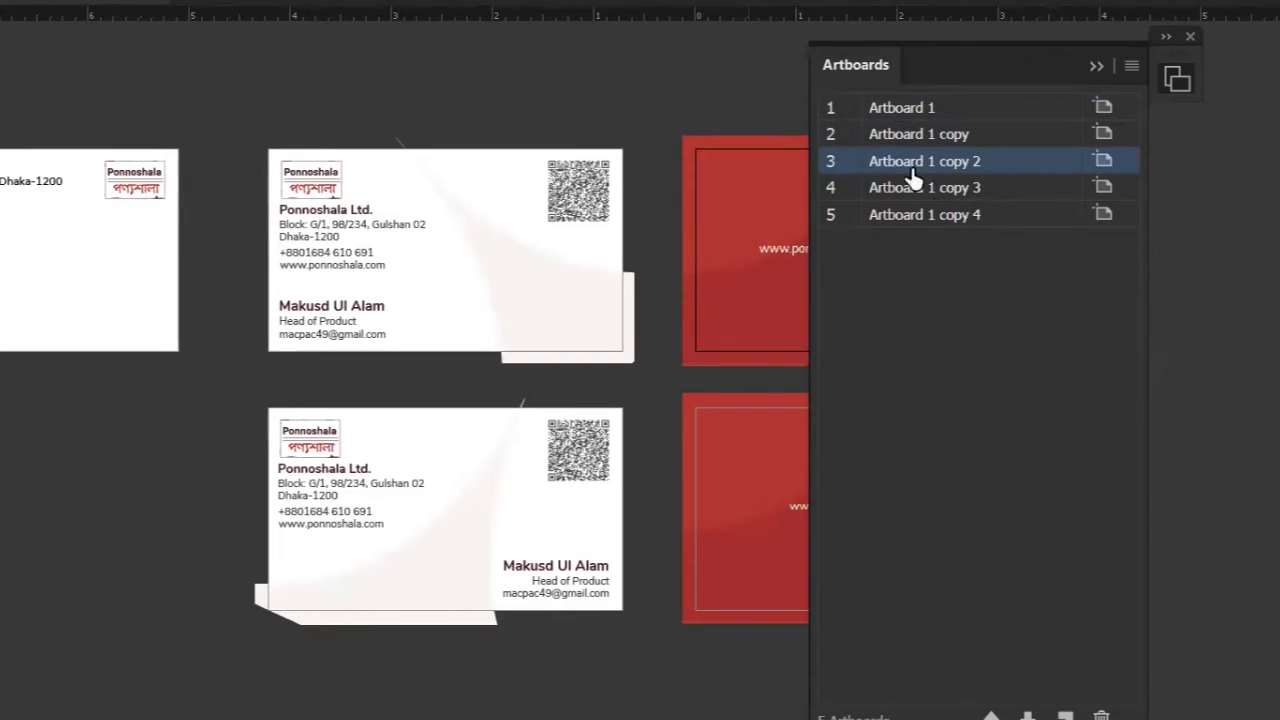
click(910, 192)
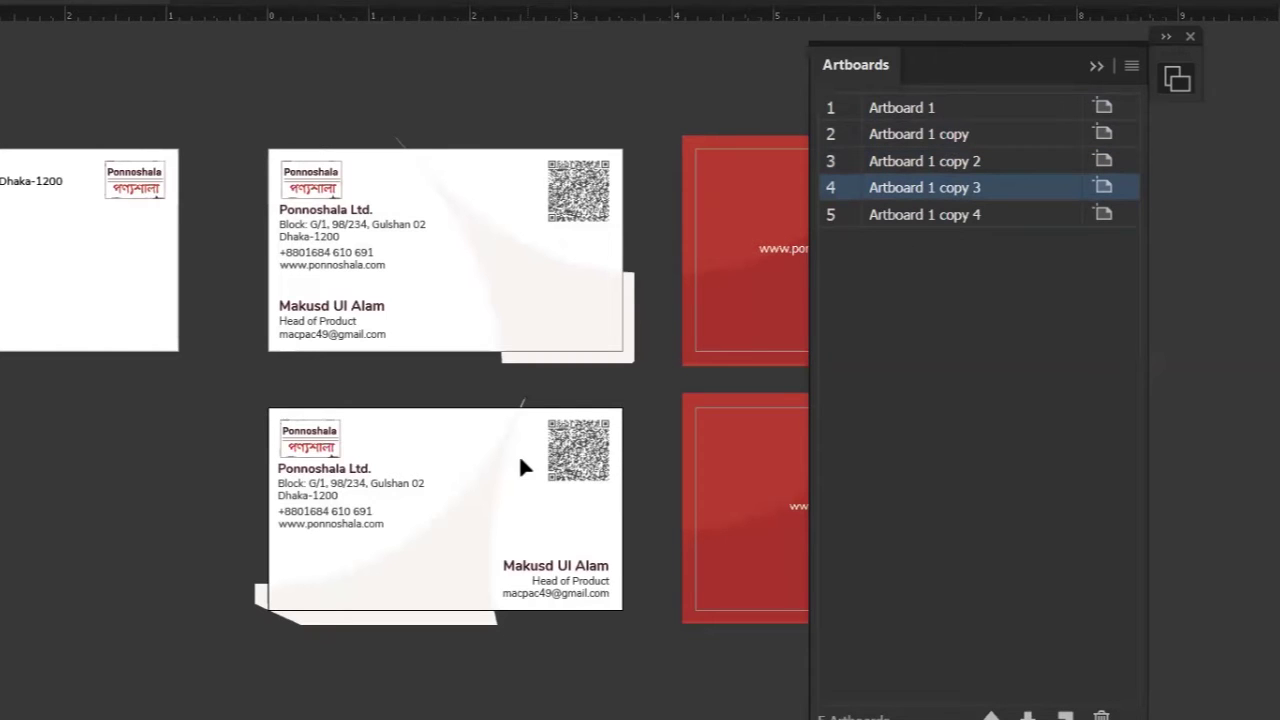
click(920, 218)
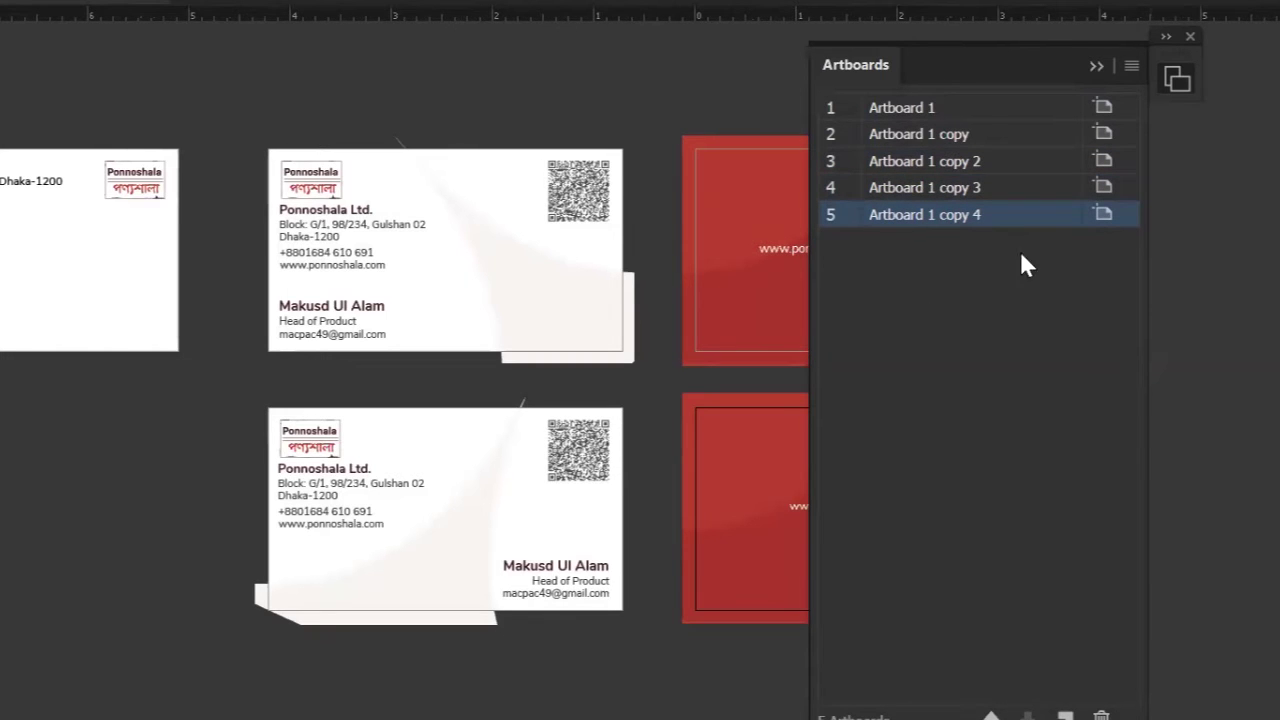
click(917, 150)
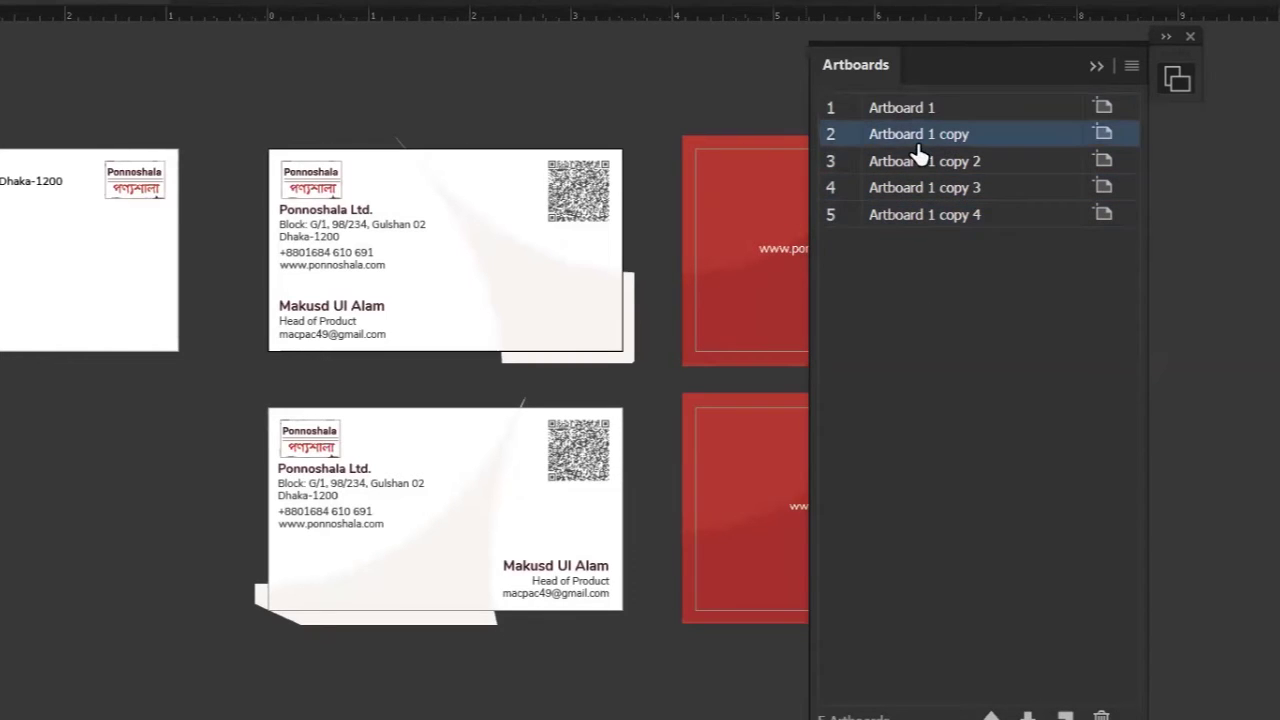
click(918, 163)
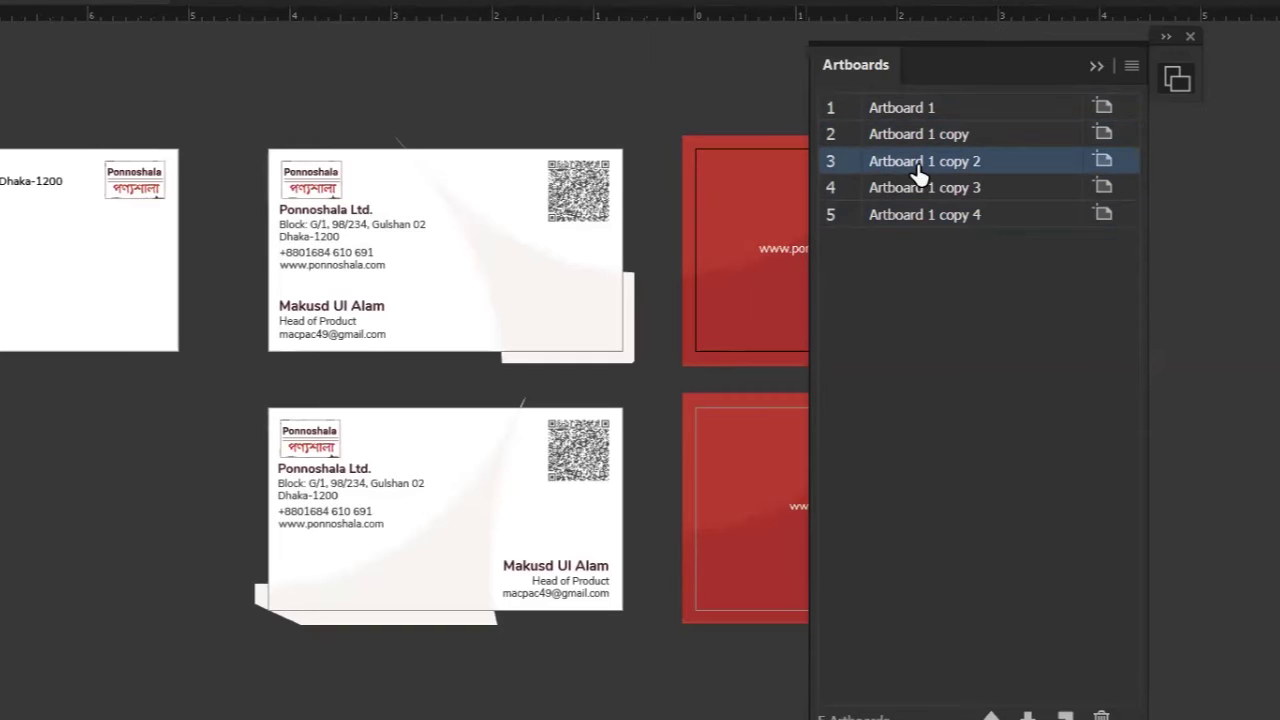
click(915, 192)
click(908, 220)
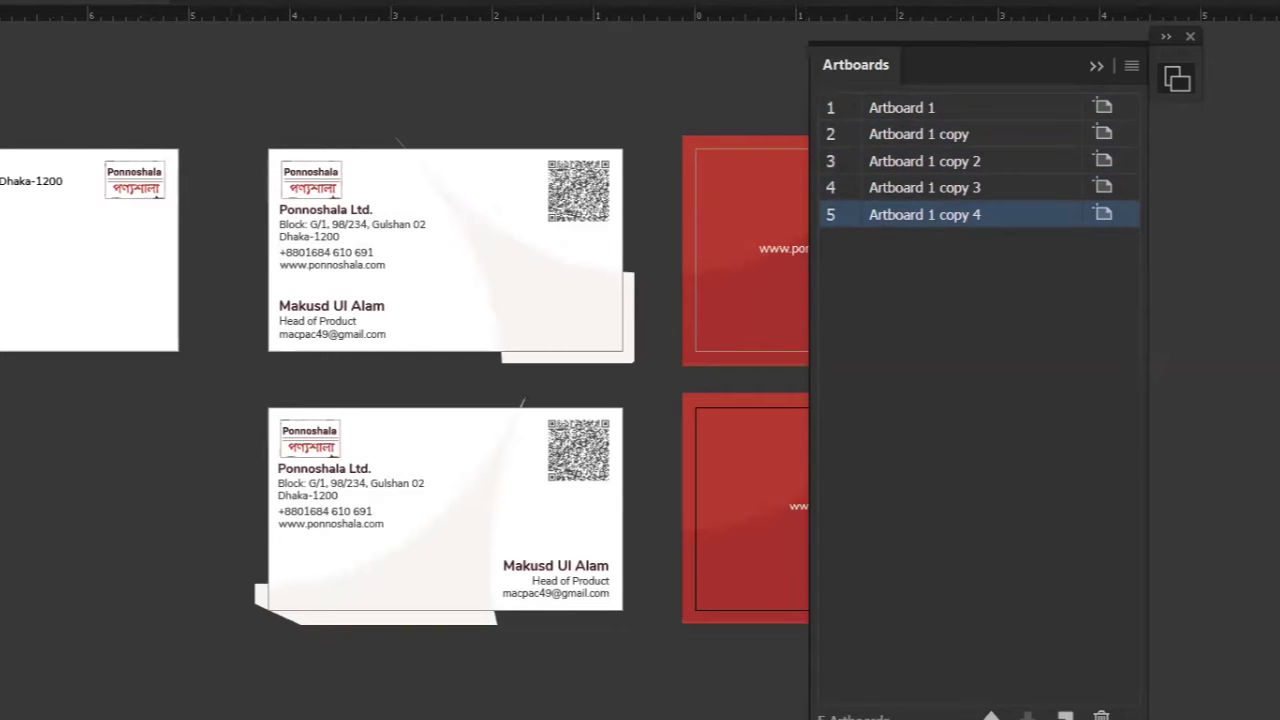
key(alt+f)
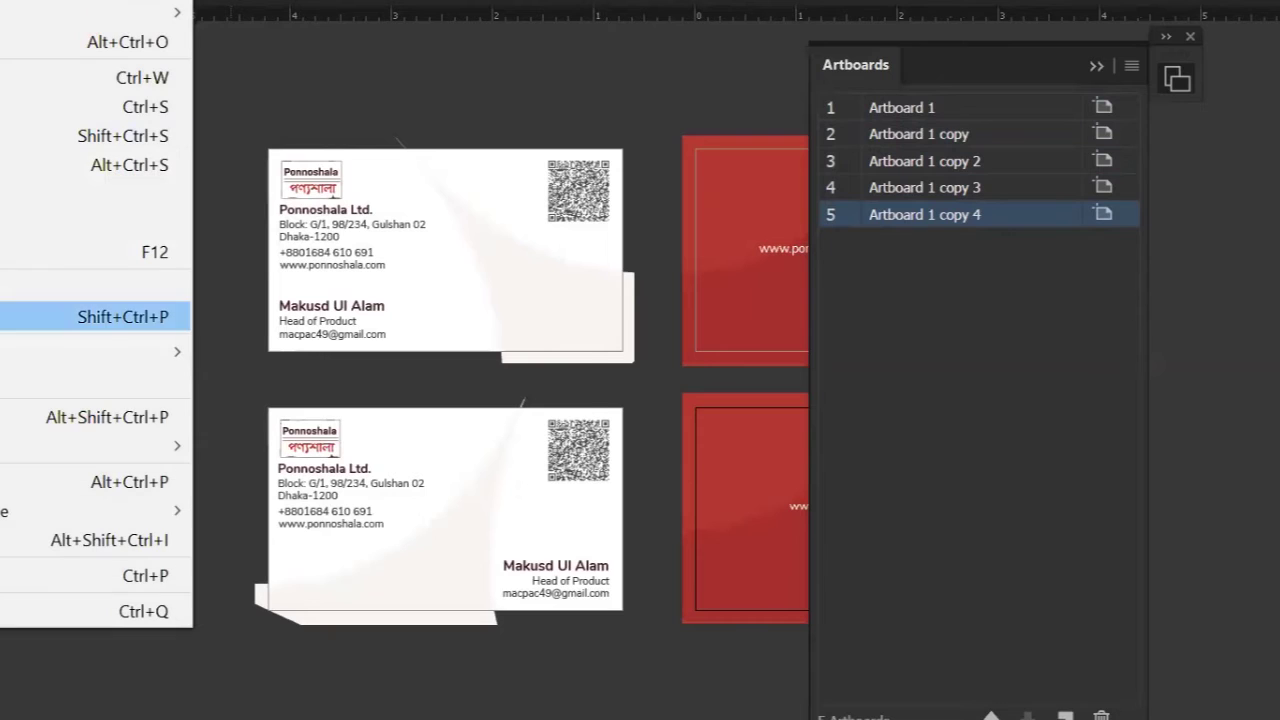
click(475, 376)
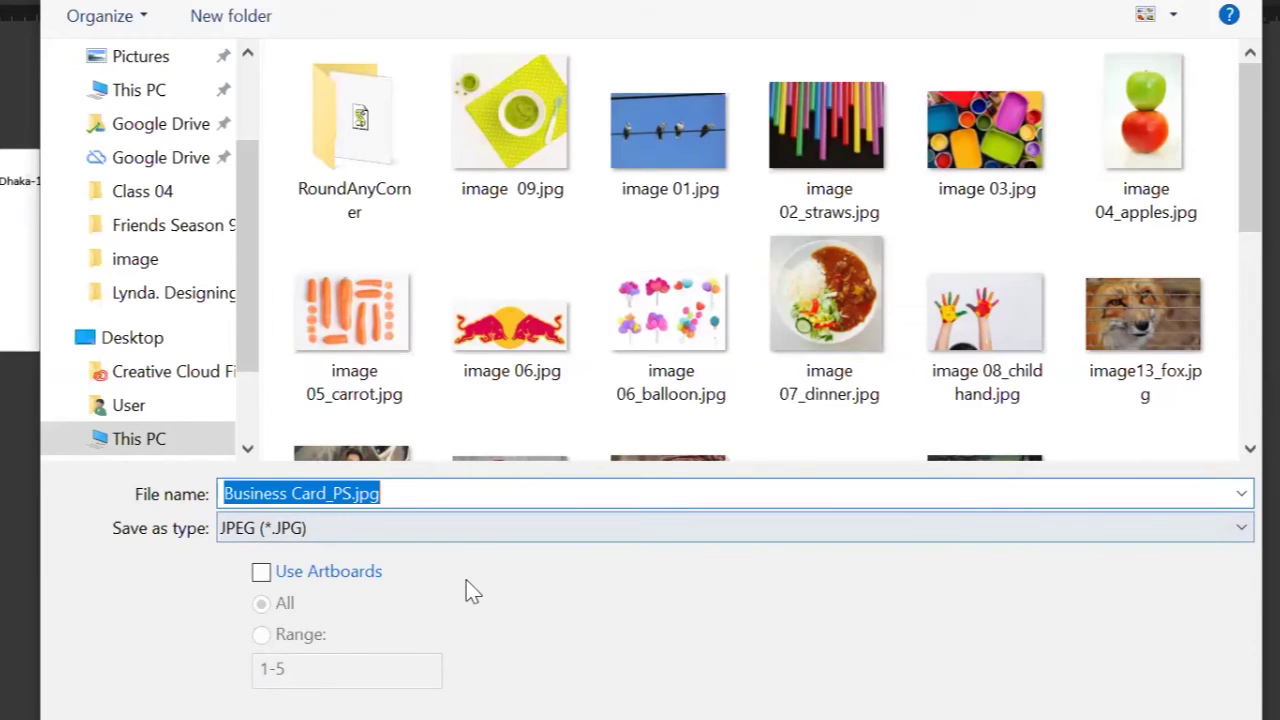
click(261, 571)
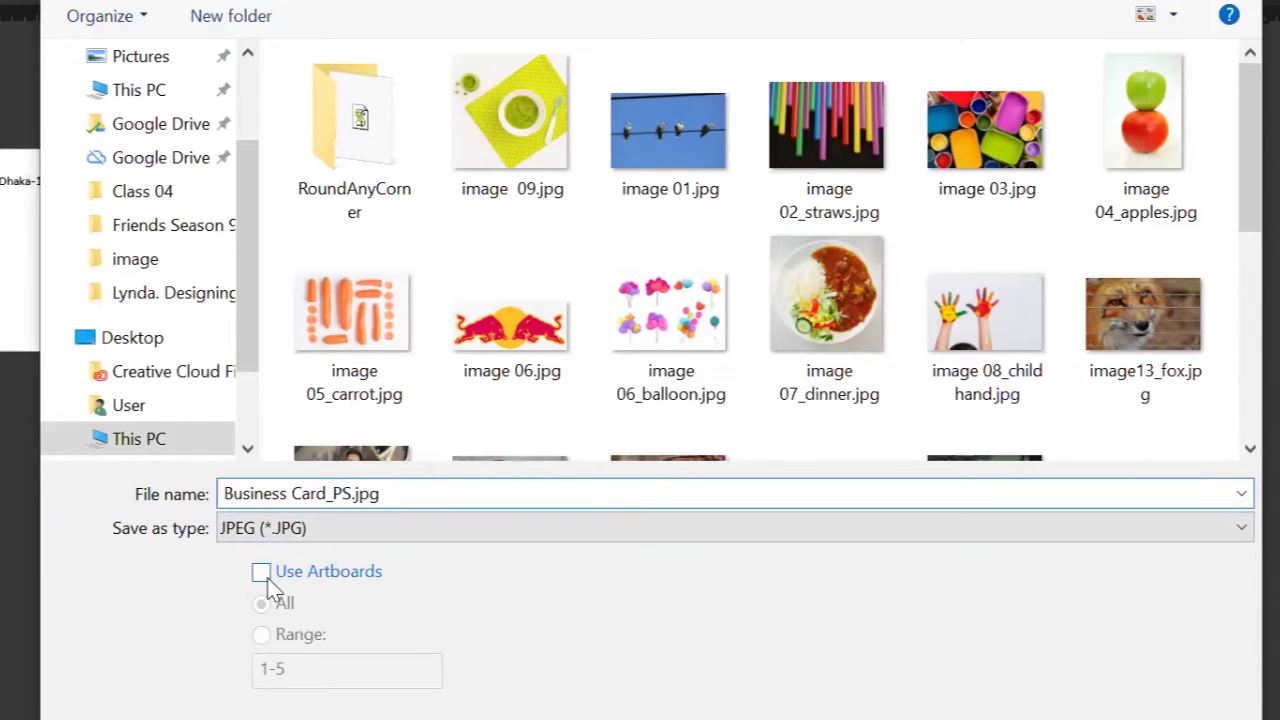
click(318, 636)
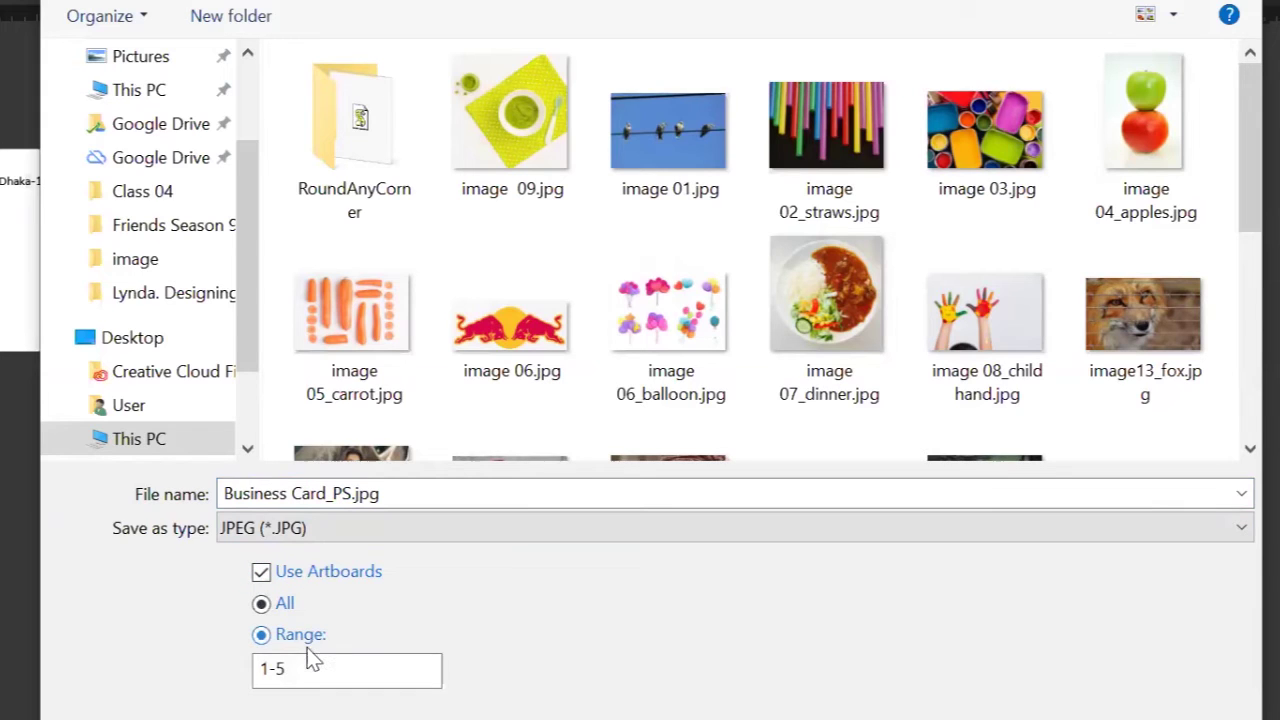
double_click(265, 669)
text(2)
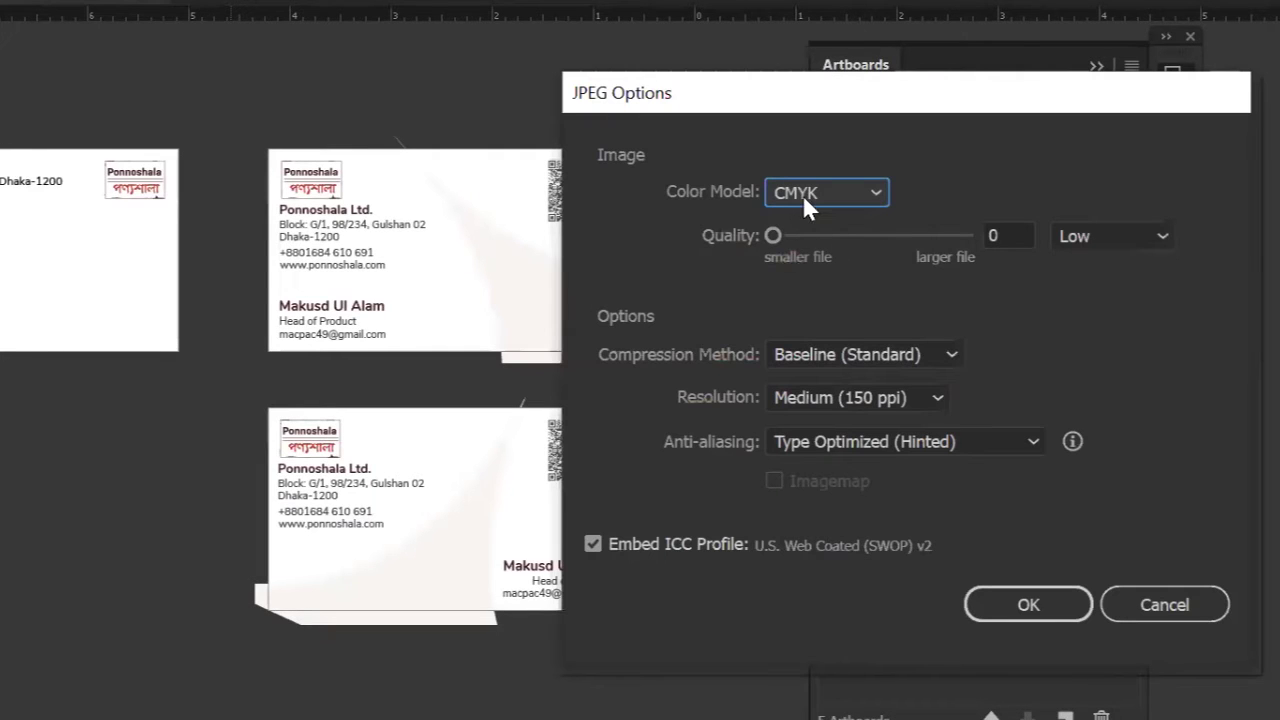
Restart the export as JPEG using artboards range 2-5 and raise quality to 10 (Maximum)
click(1166, 604)
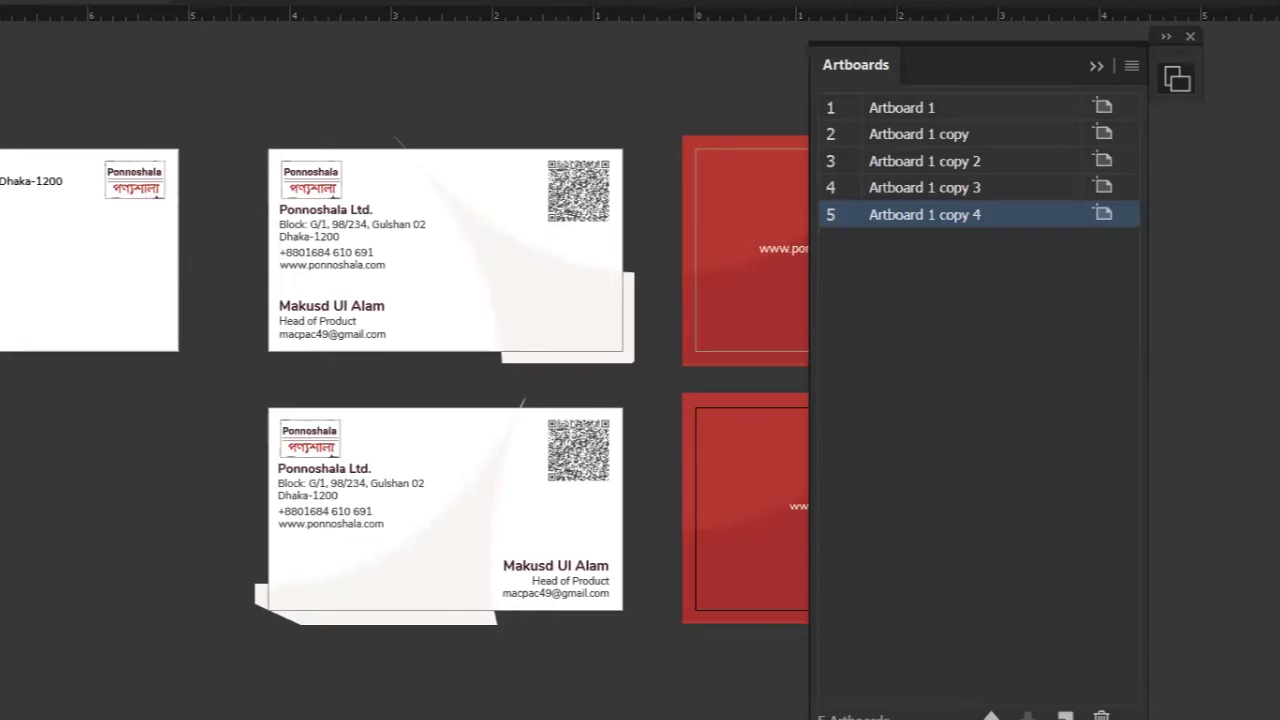
key(alt+f)
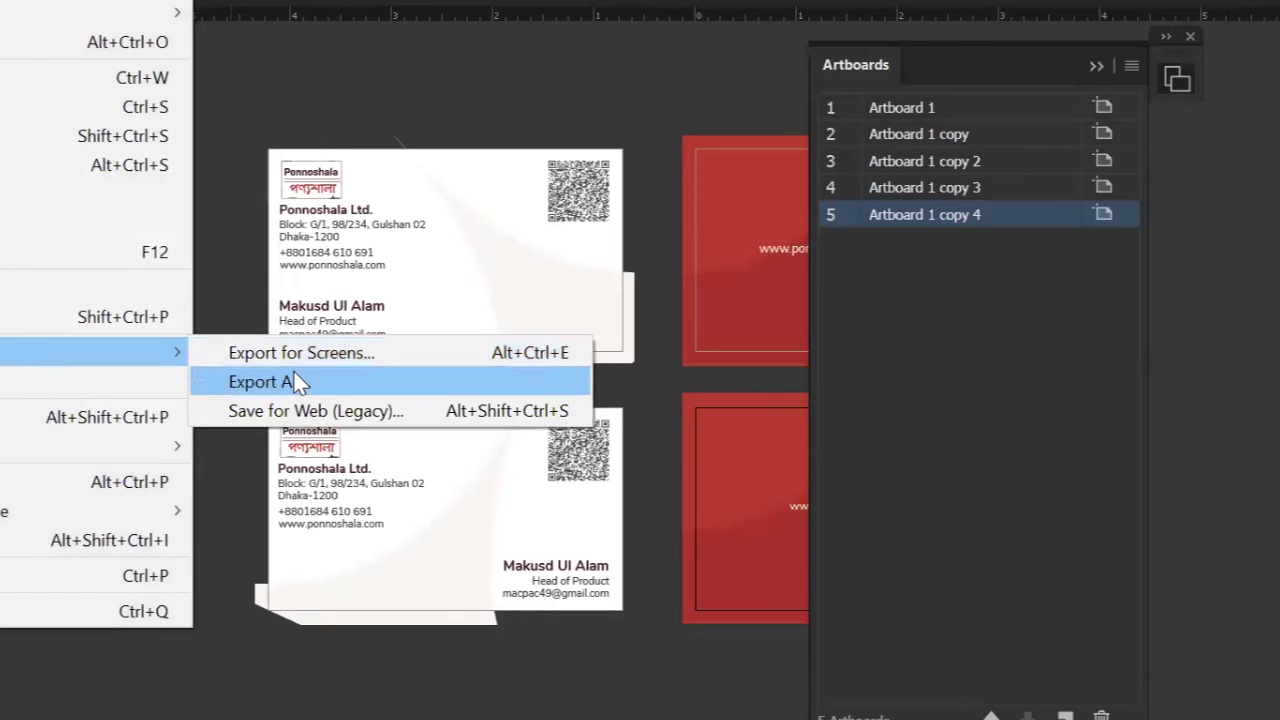
click(293, 369)
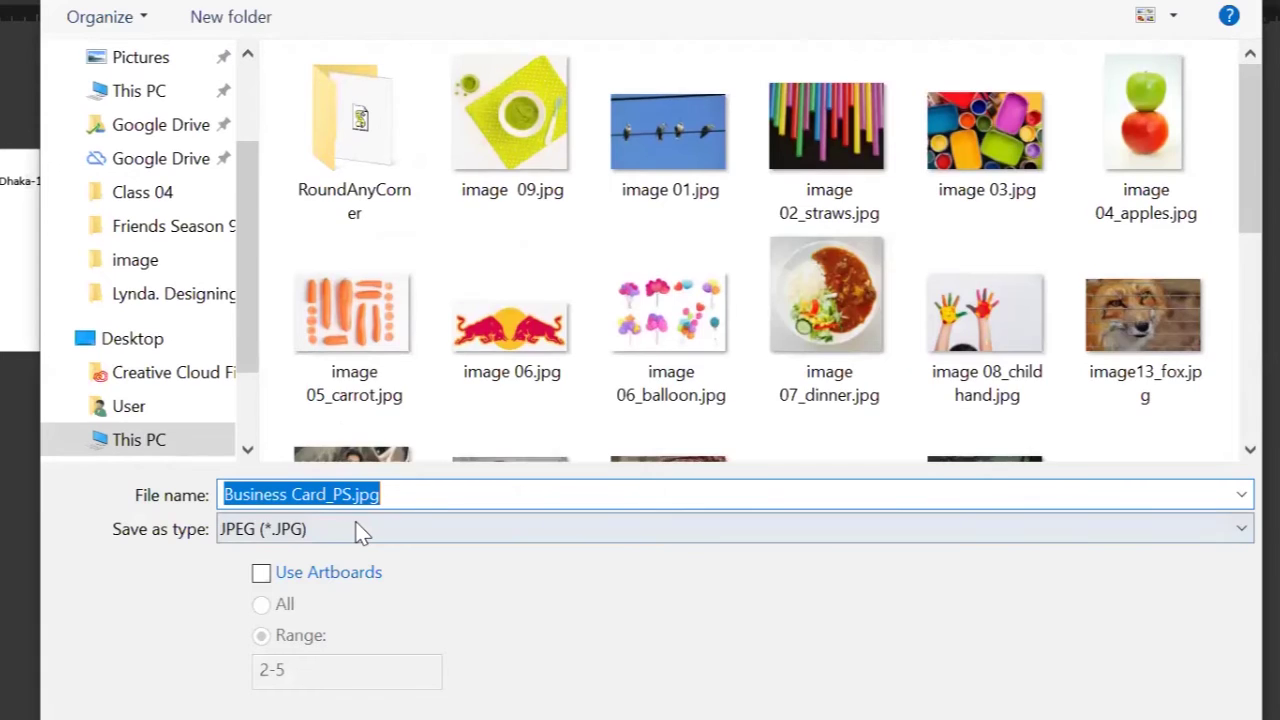
click(360, 530)
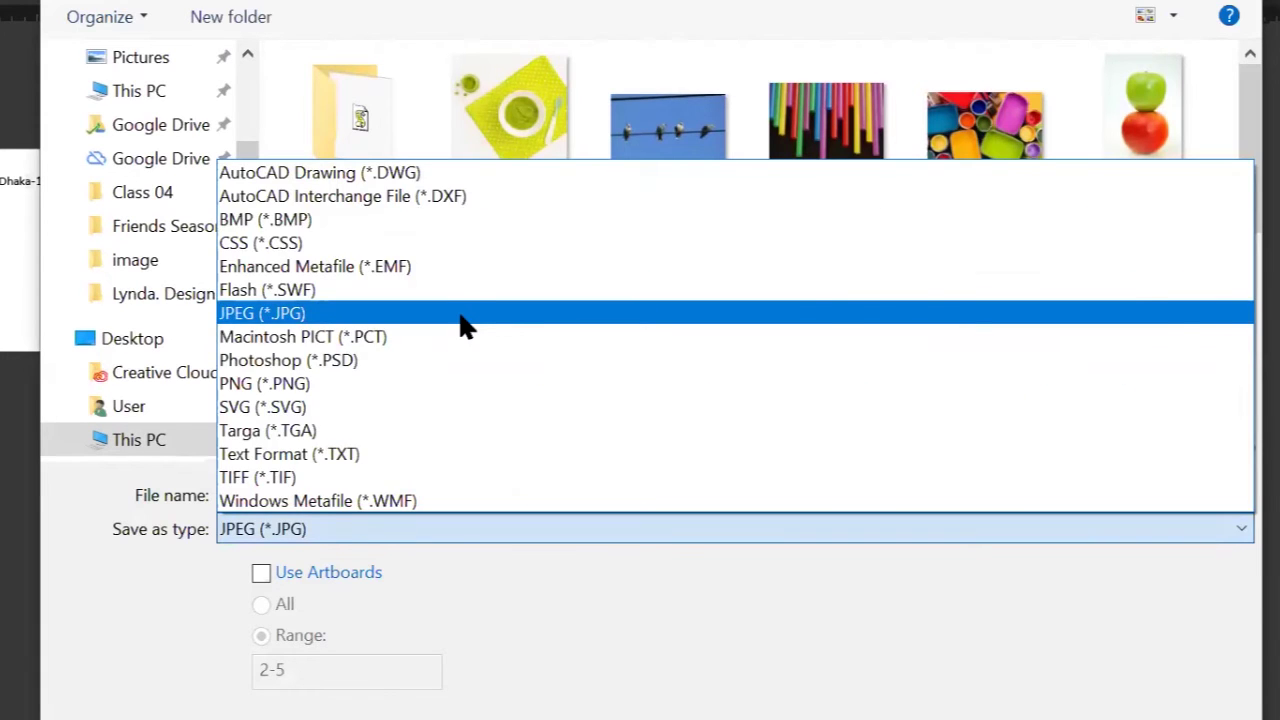
click(460, 318)
click(345, 583)
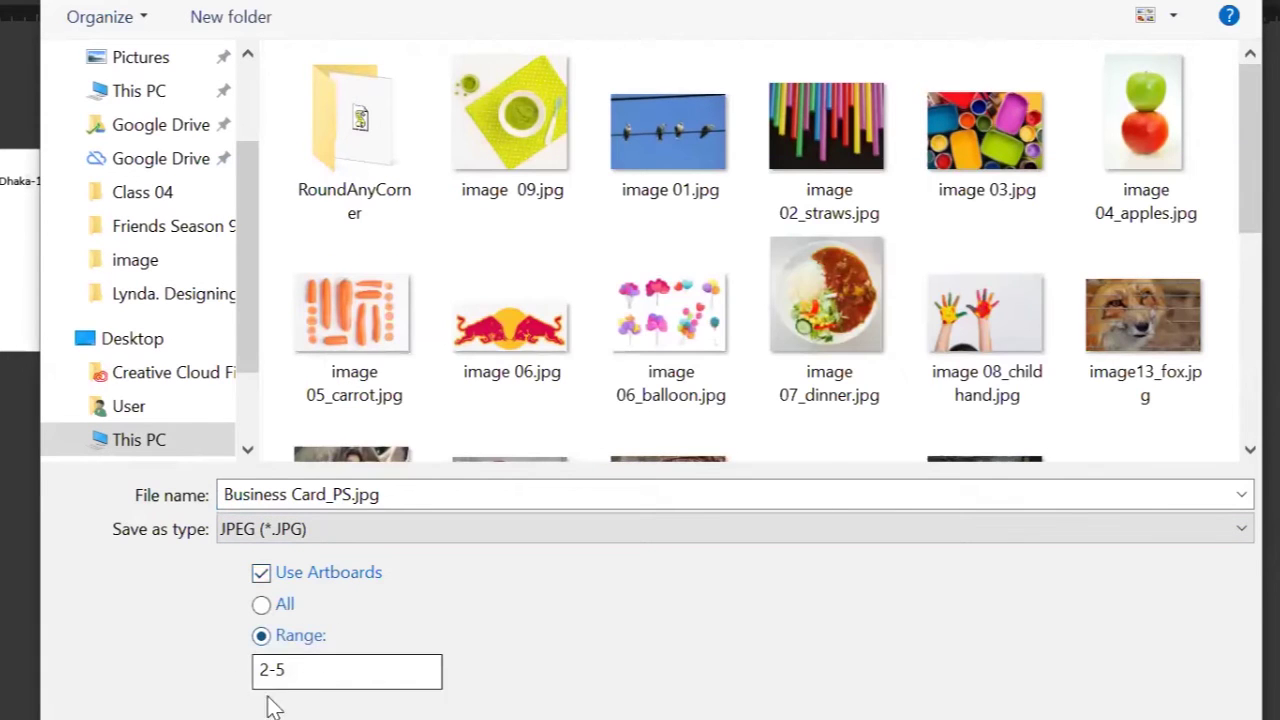
drag(270, 672, 254, 667)
click(318, 677)
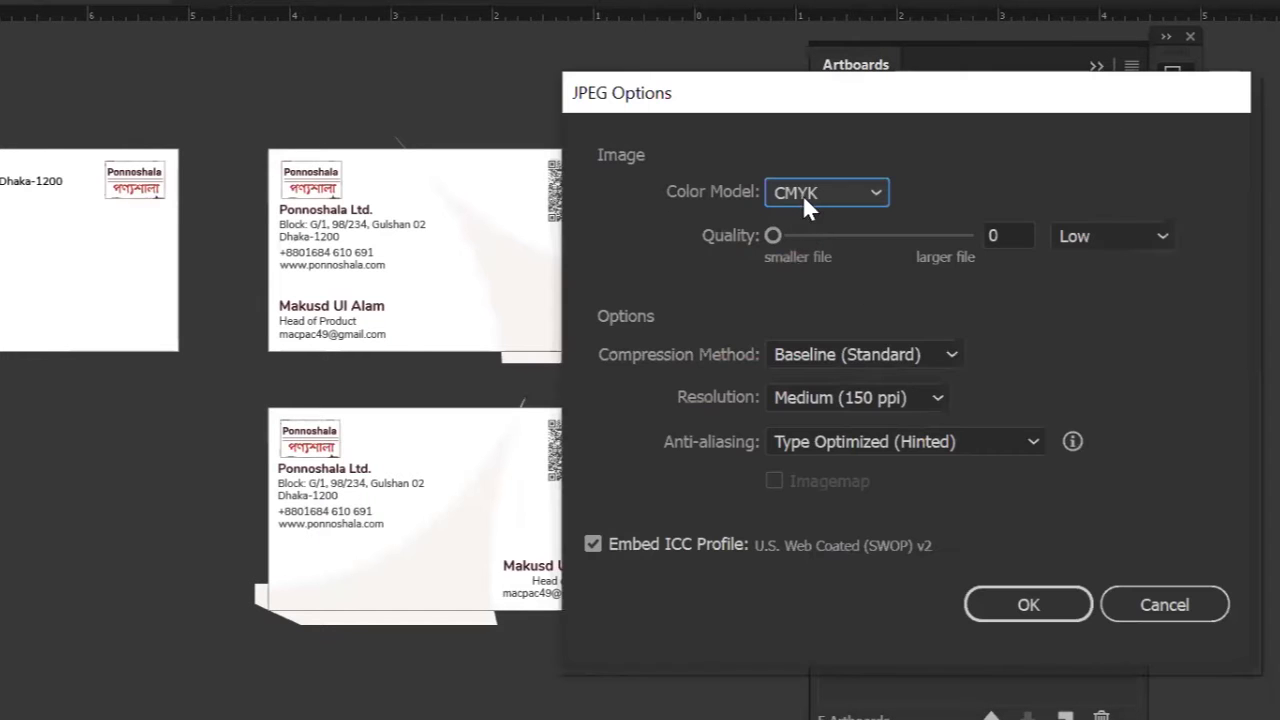
drag(773, 235, 1241, 296)
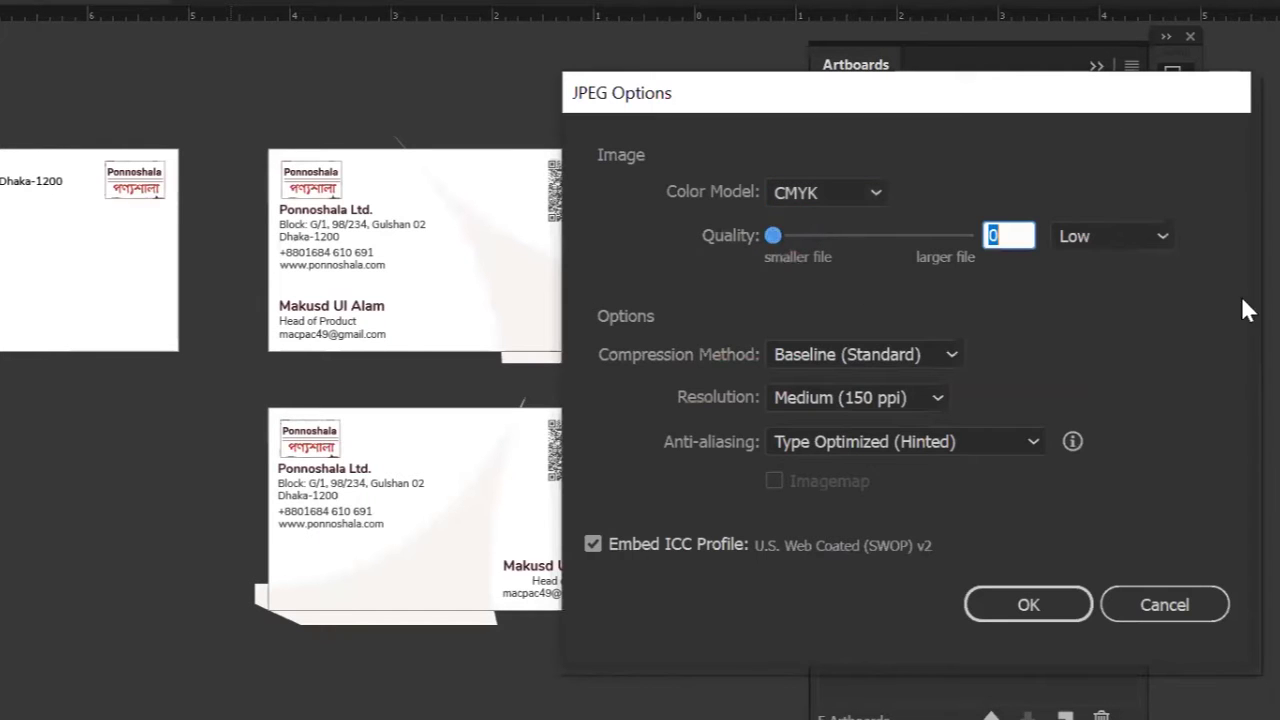
Keep Medium (150 ppi) resolution and confirm the JPEG export
click(857, 401)
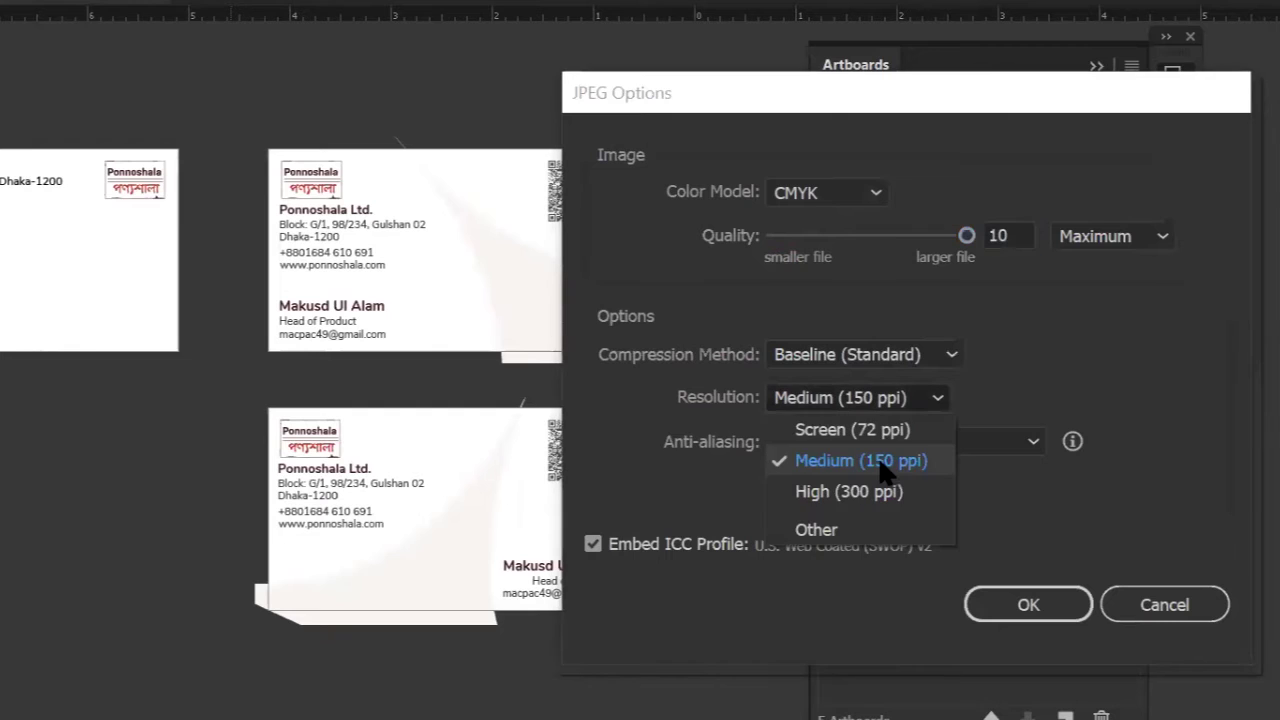
click(1090, 360)
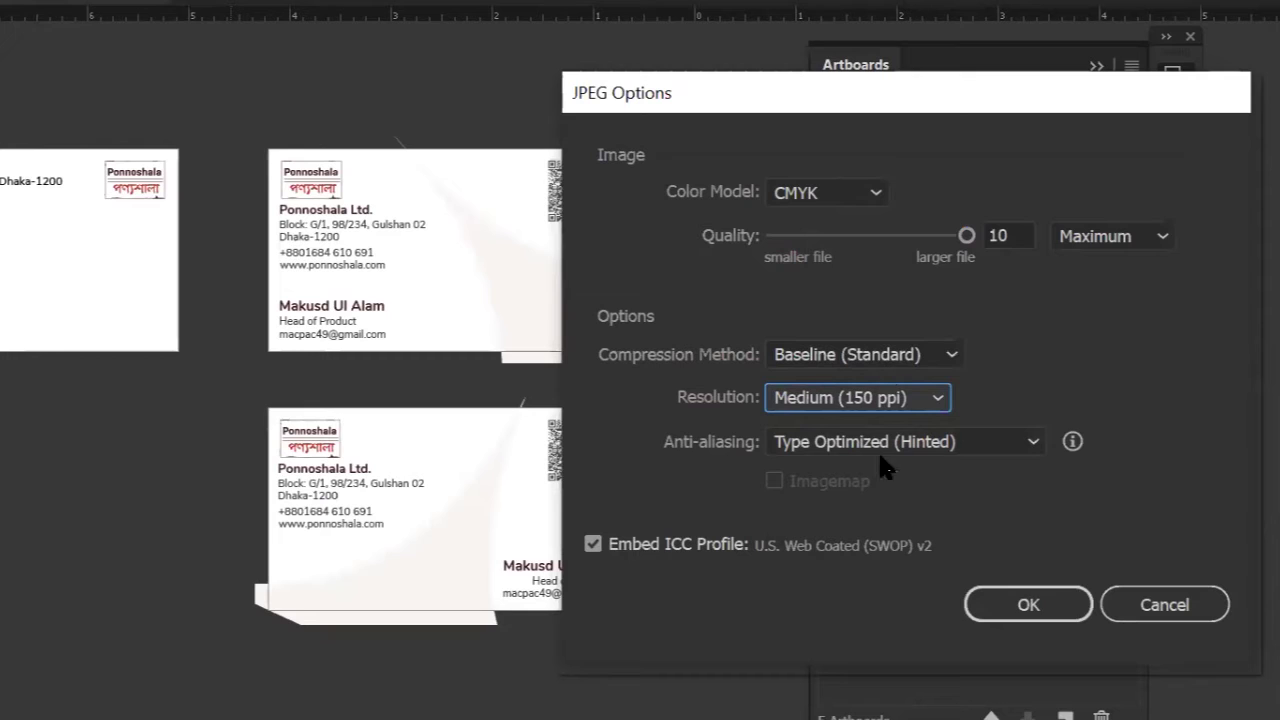
click(1027, 605)
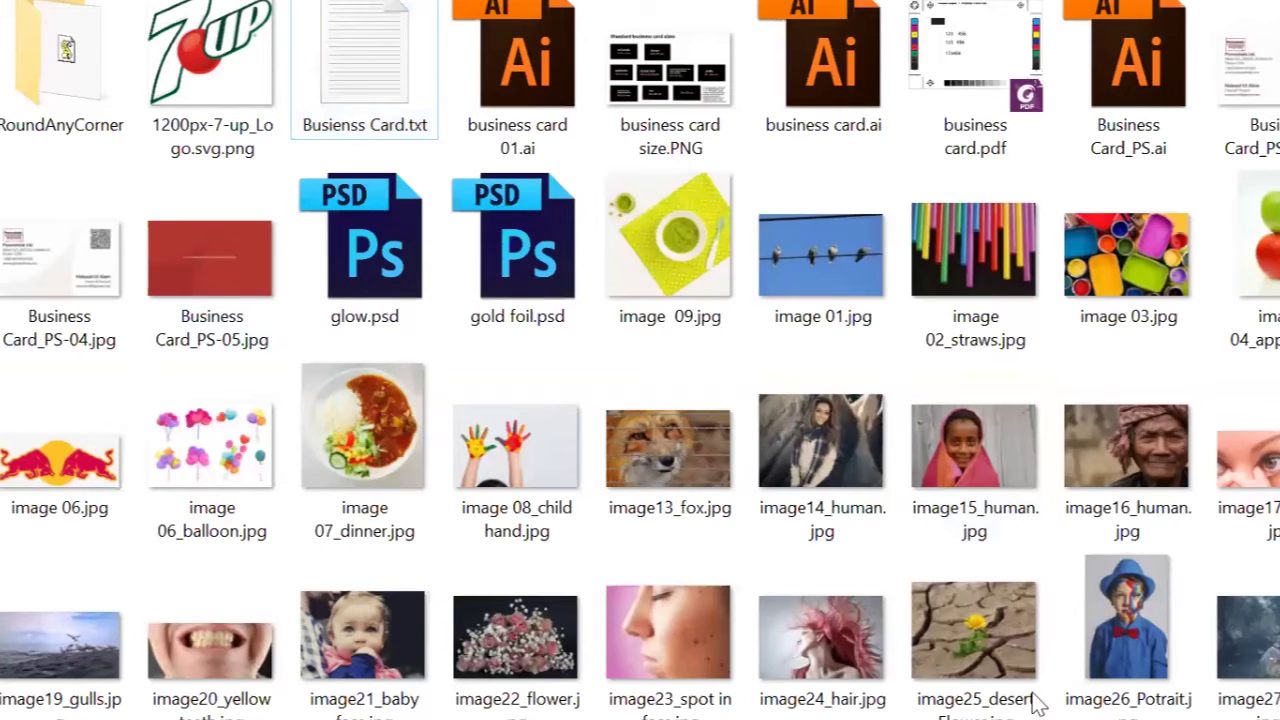
scroll(663, 380, down, 2)
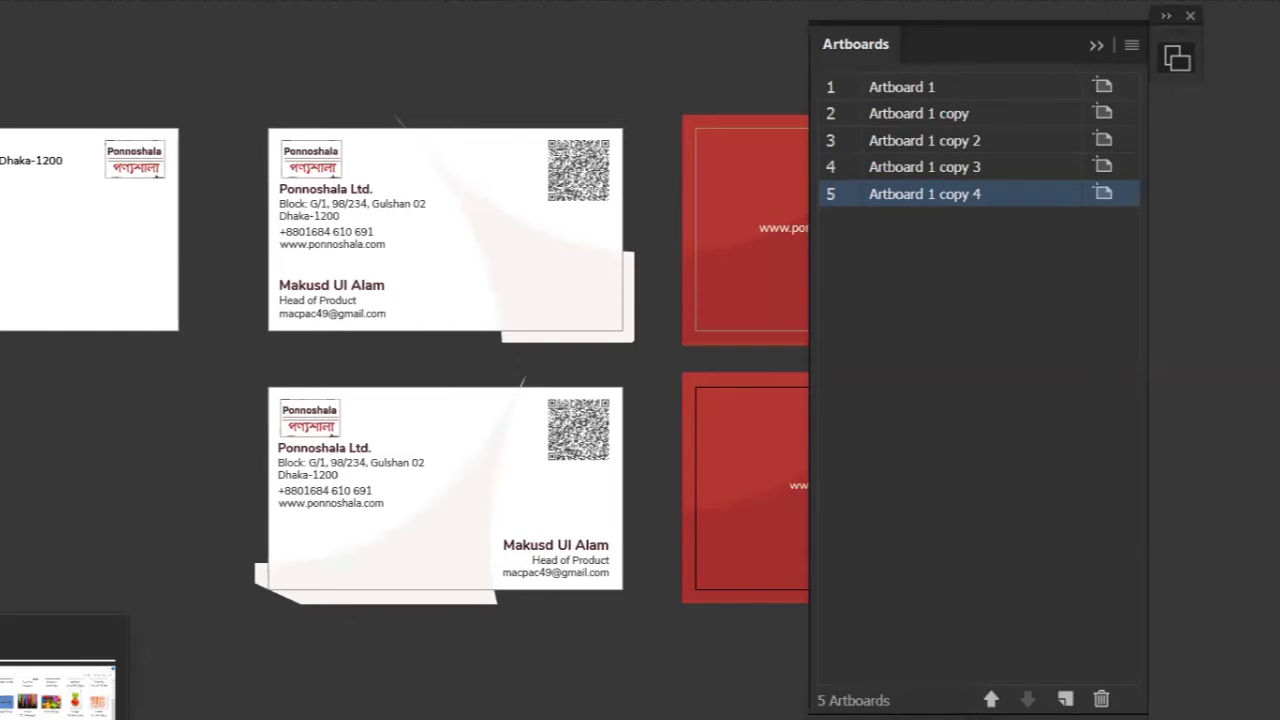
click(385, 713)
scroll(1185, 695, up, 2)
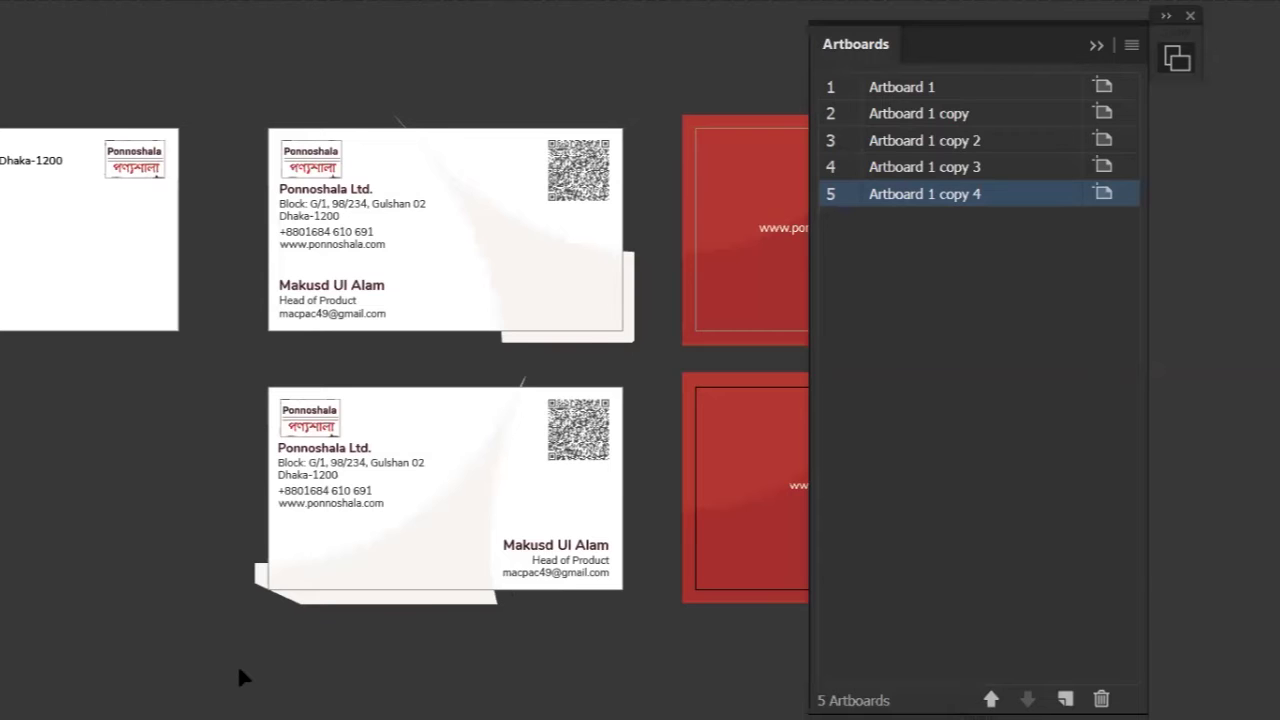
scroll(360, 528, up, 3)
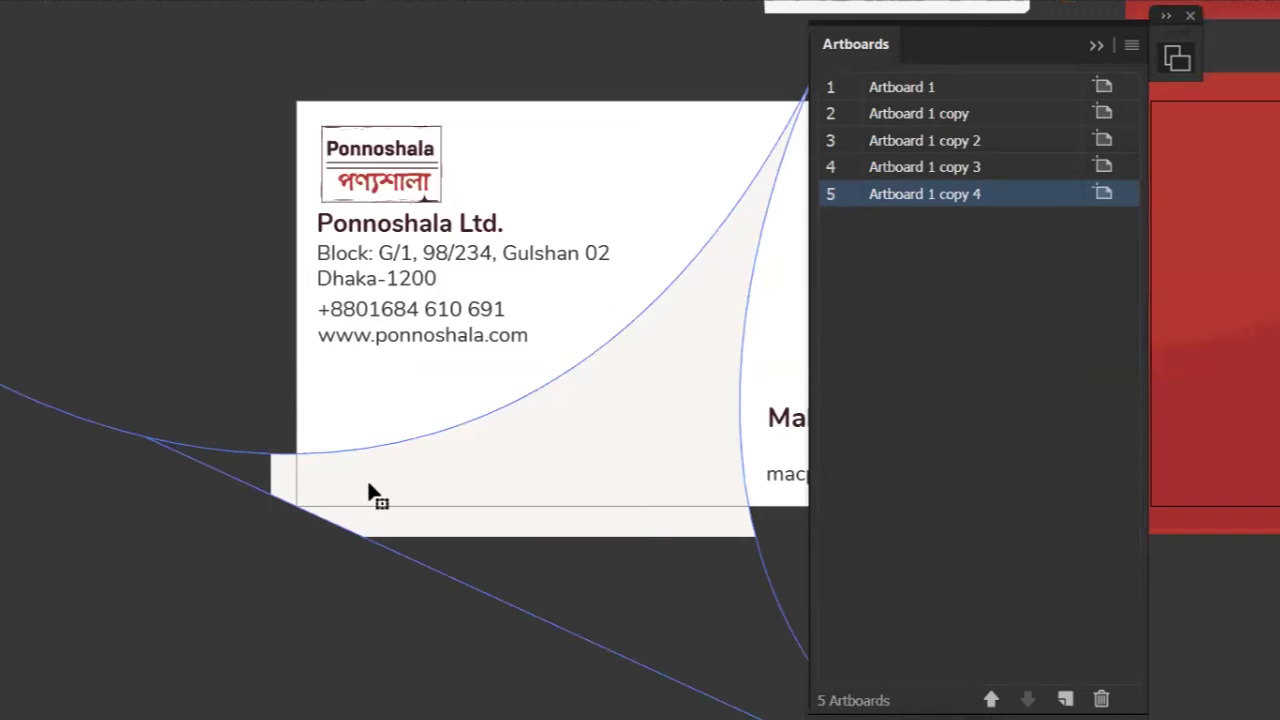
click(369, 487)
key(alt+Tab)
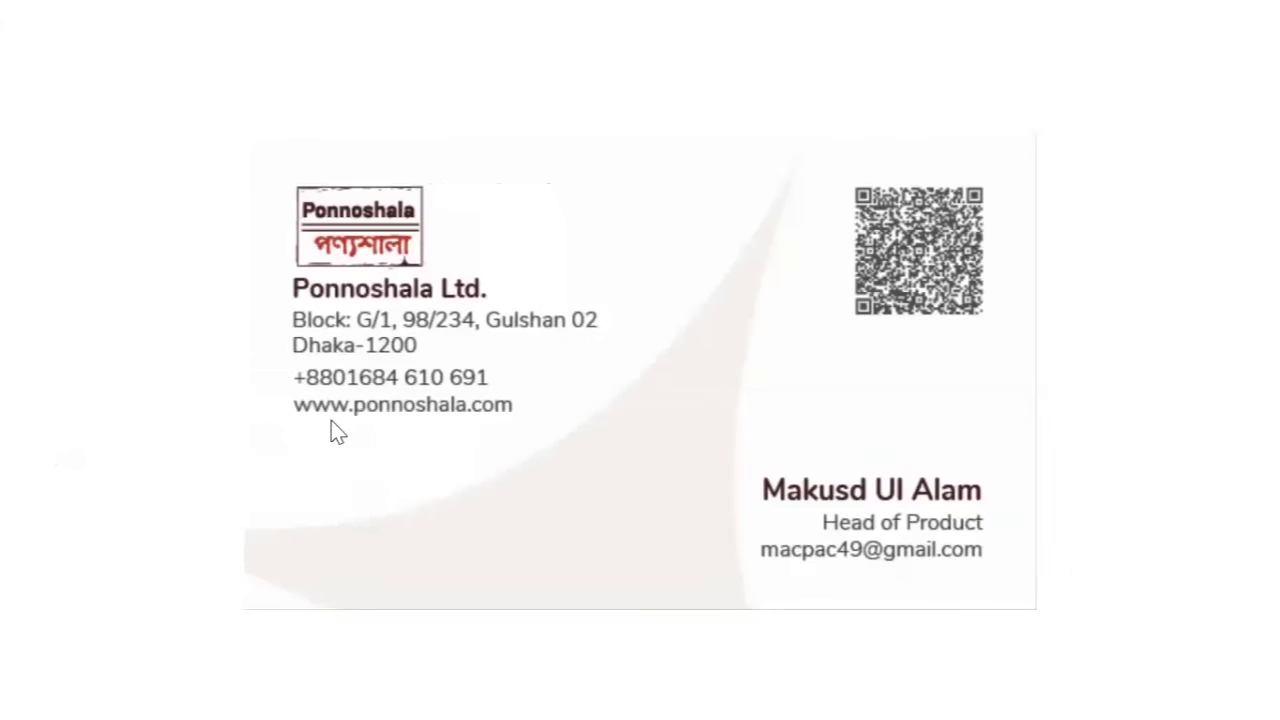
scroll(552, 283, up, 1)
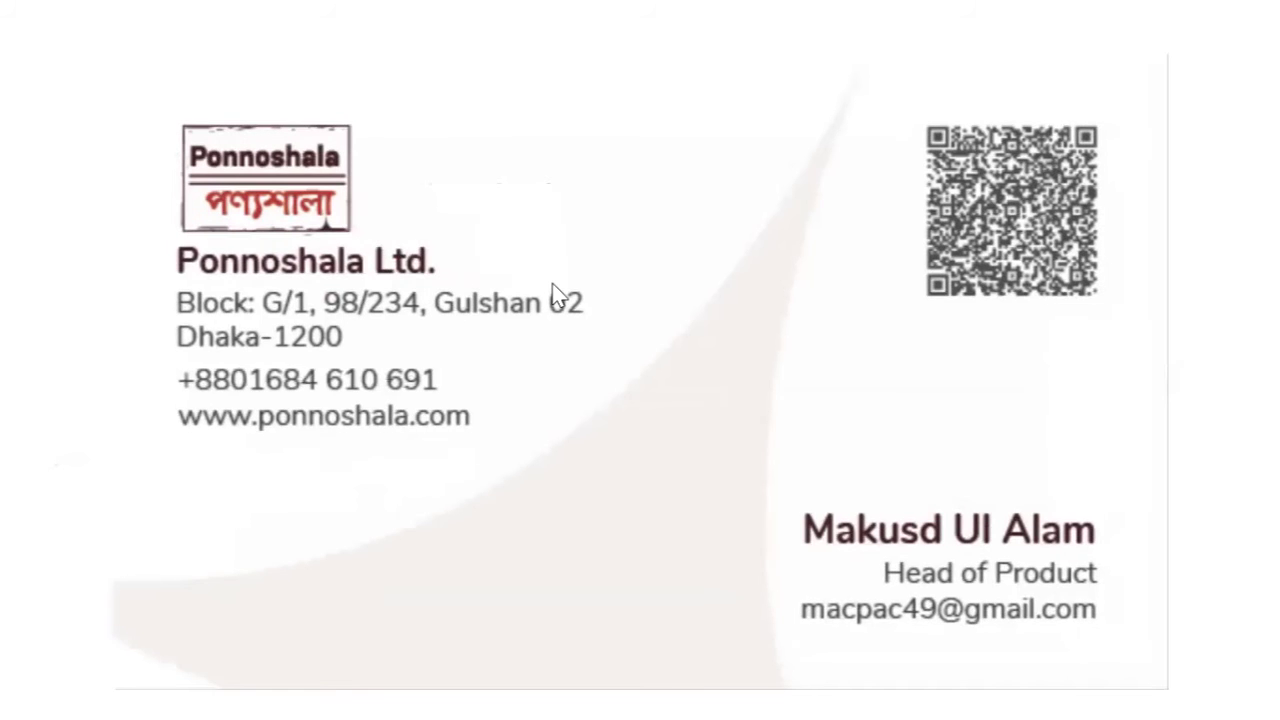
scroll(552, 283, down, 2)
scroll(658, 286, up, 2)
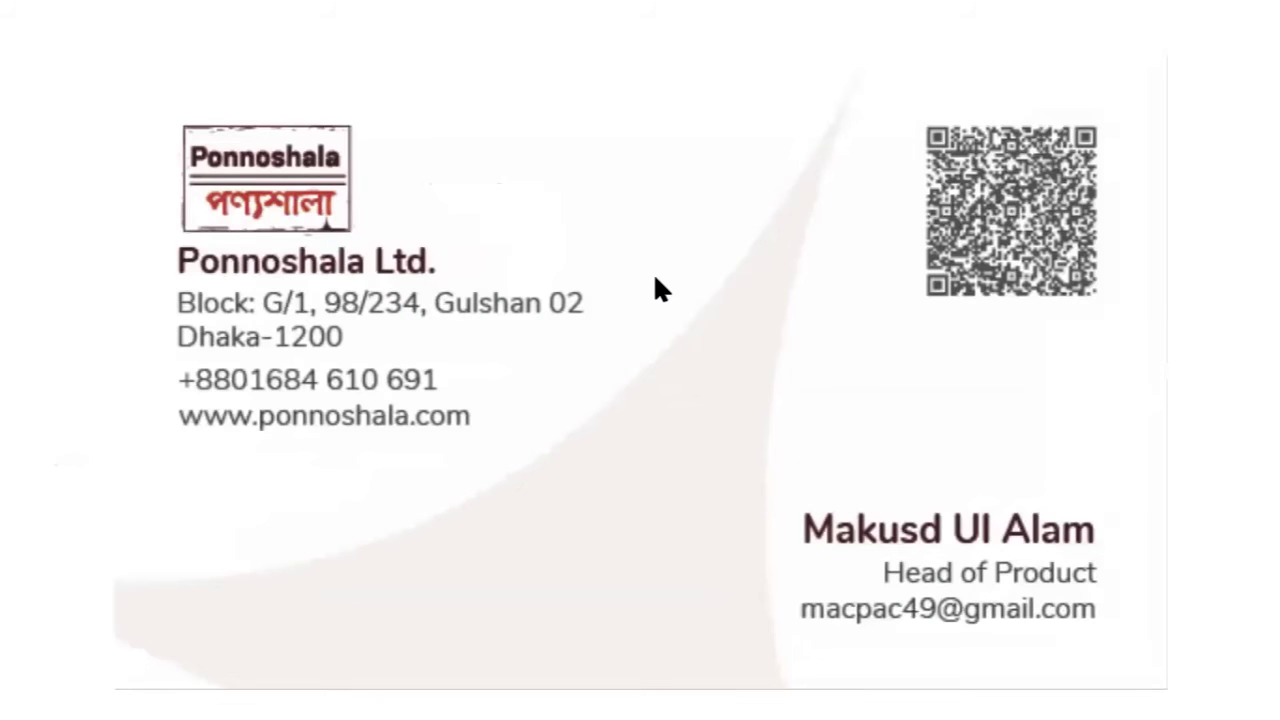
scroll(658, 288, down, 1)
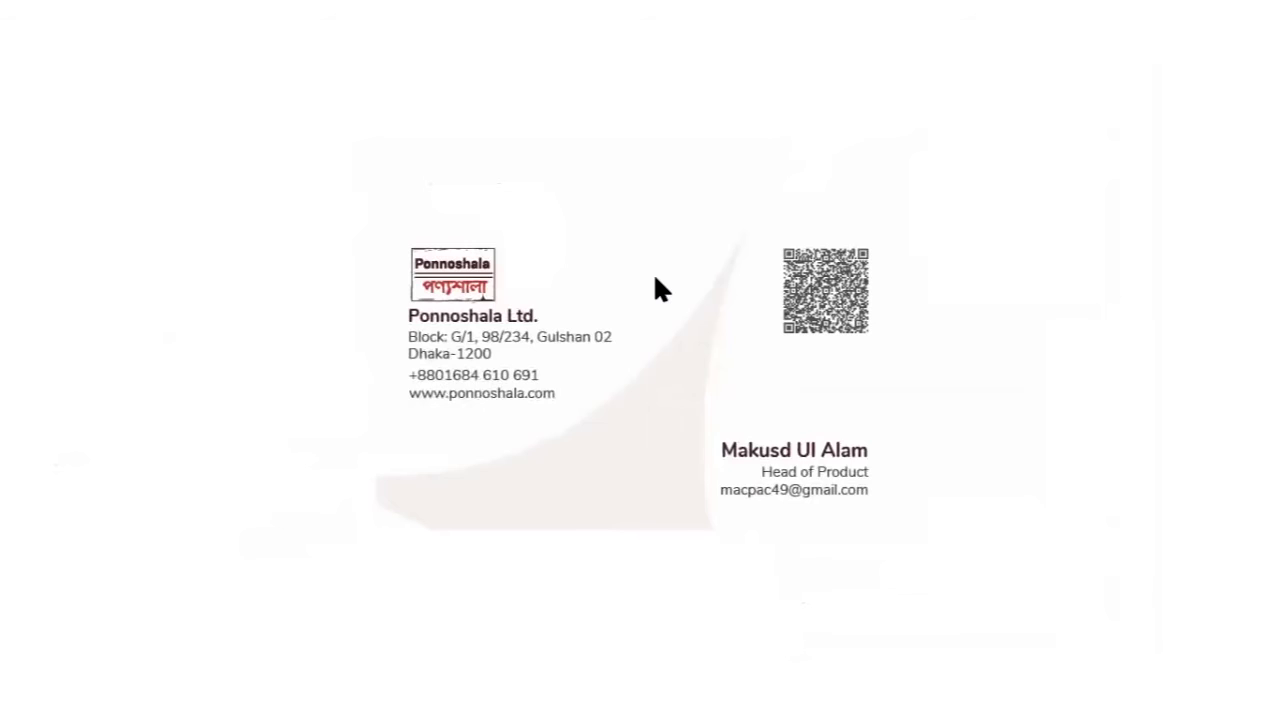
key(Right)
key(Left)
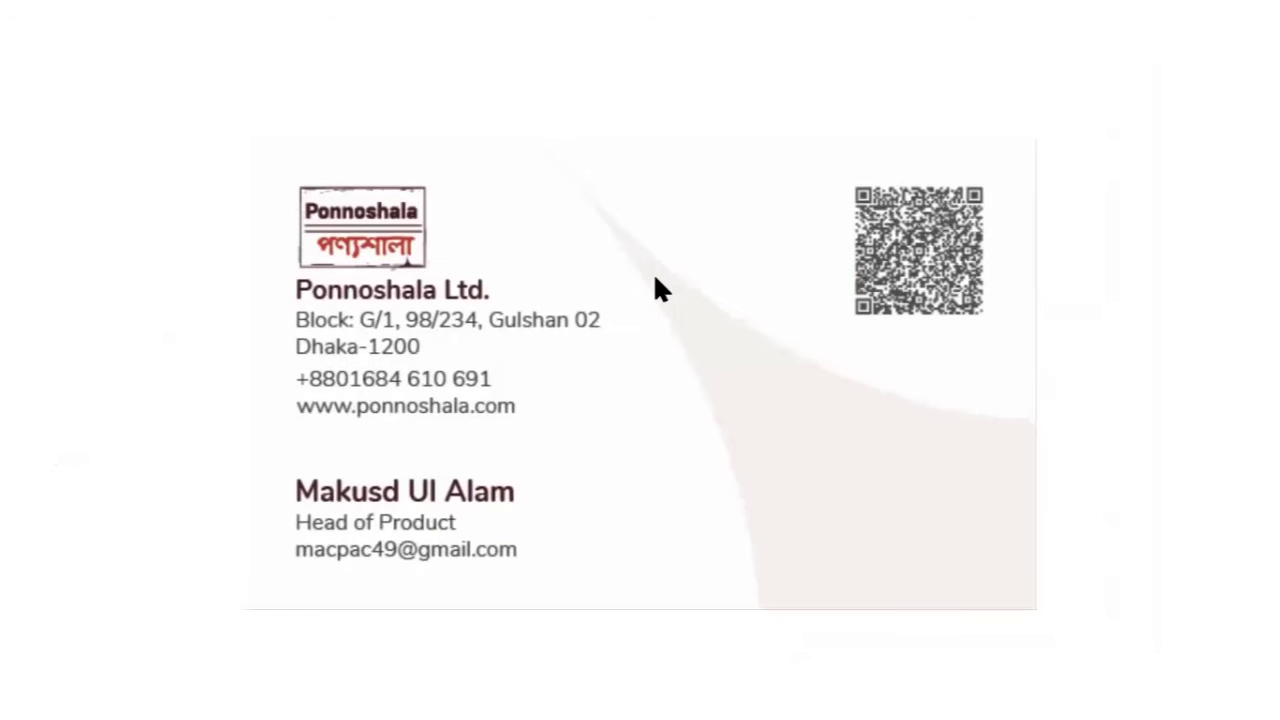
key(Right)
key(Left)
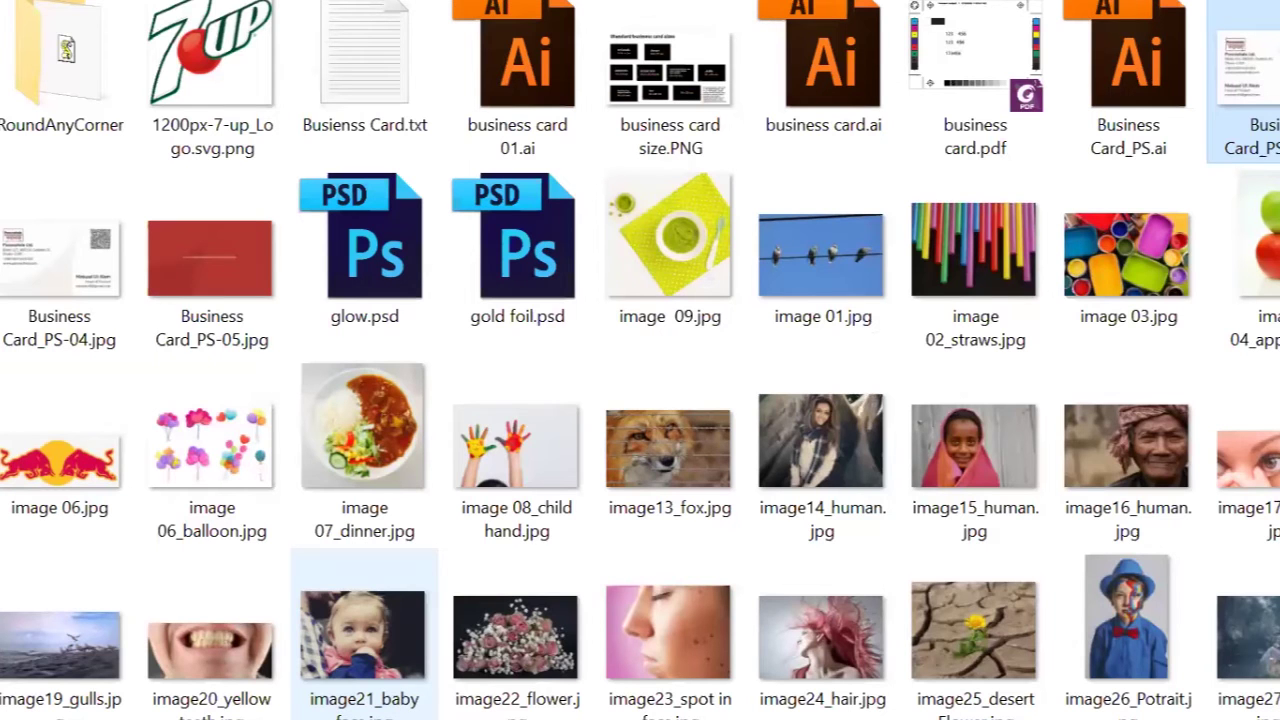
drag(578, 474, 514, 594)
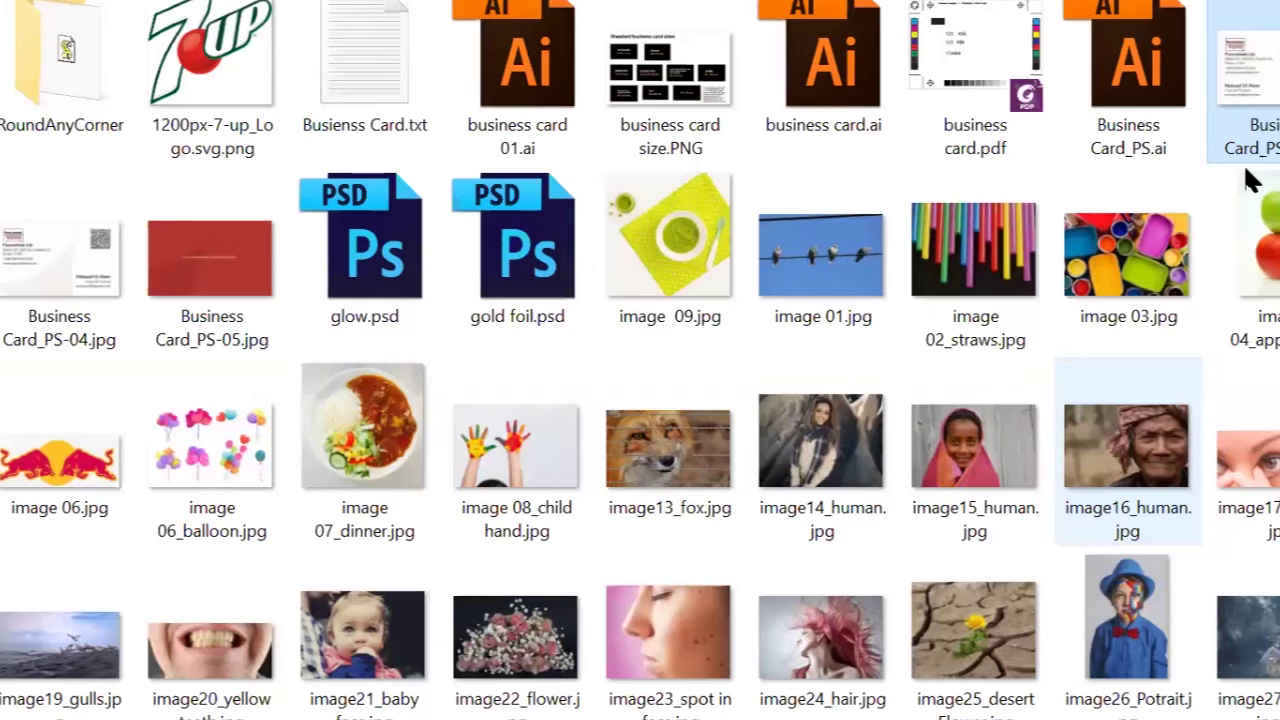
click(60, 680)
double_click(1245, 97)
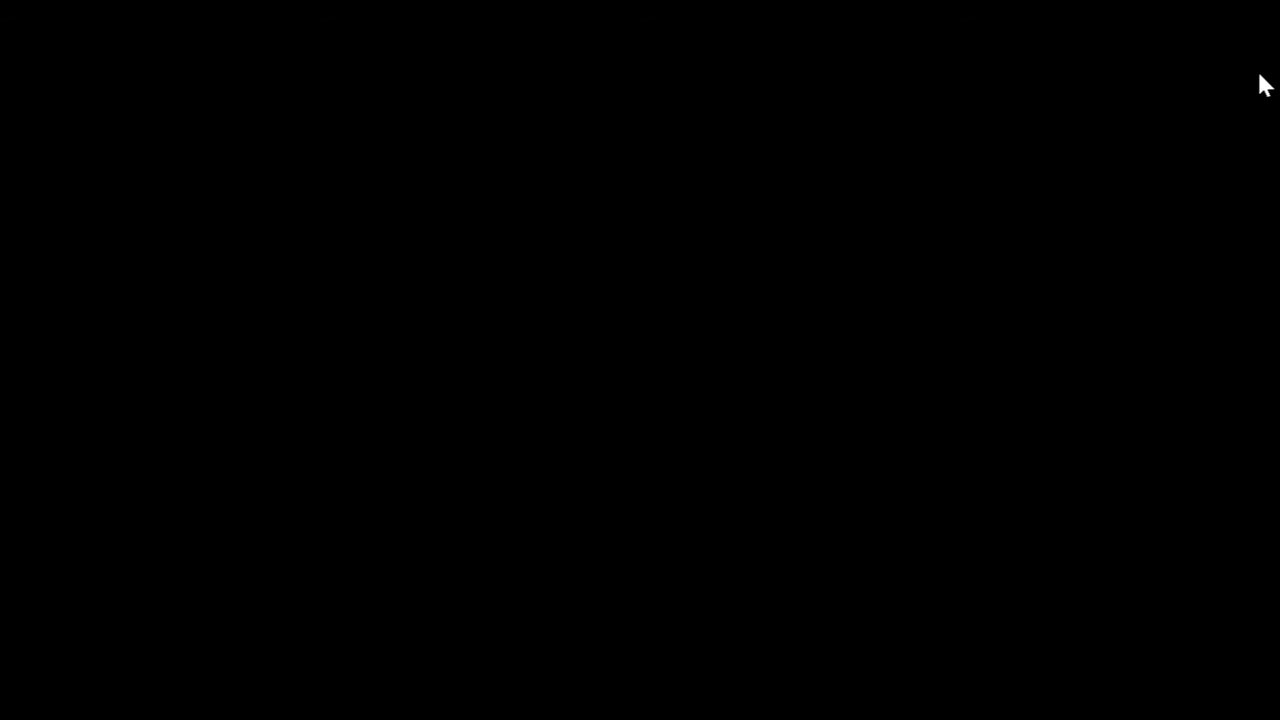
key(Right)
key(Right)
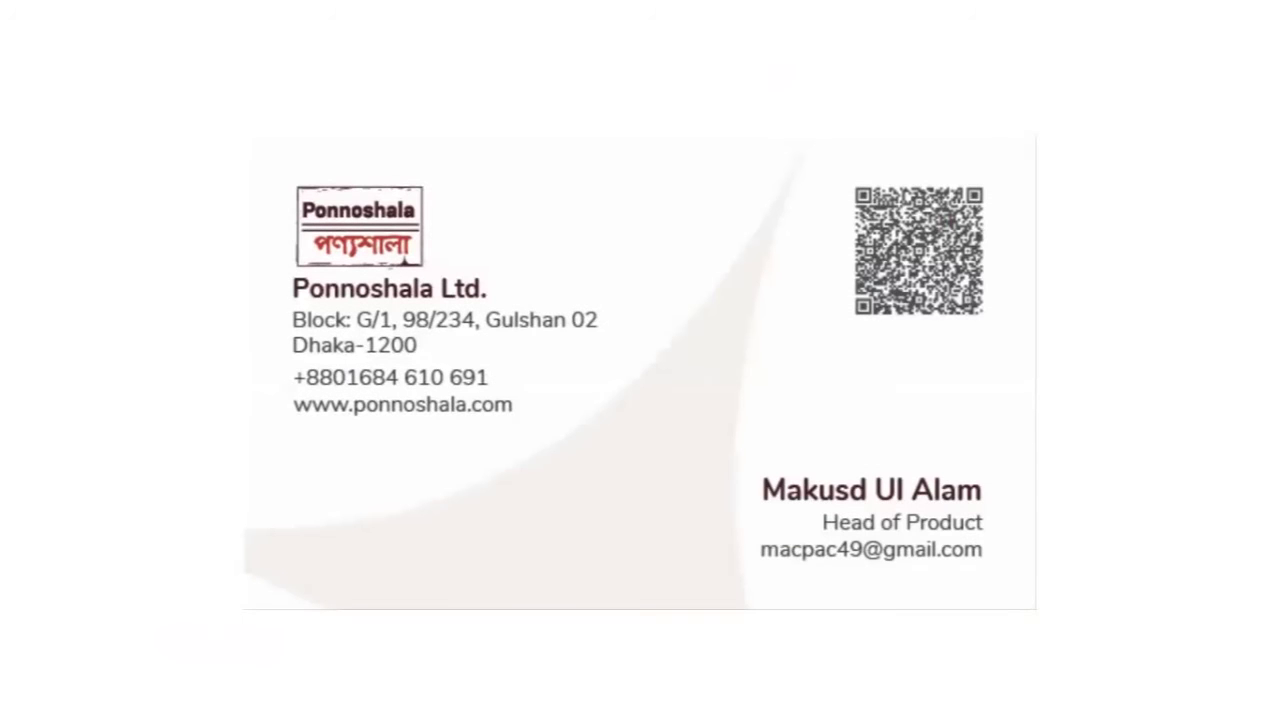
key(Escape)
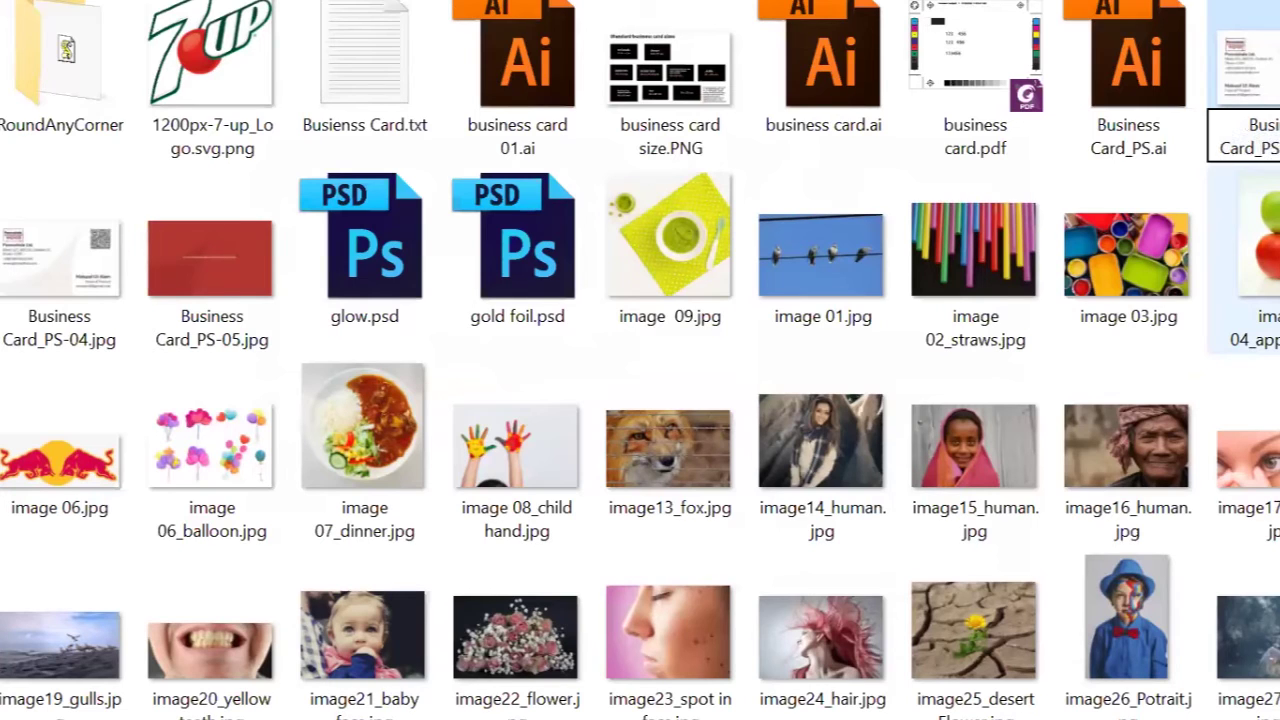
Rename the exported card front file to Business Card_PS-option1_front.jpg
key(F2)
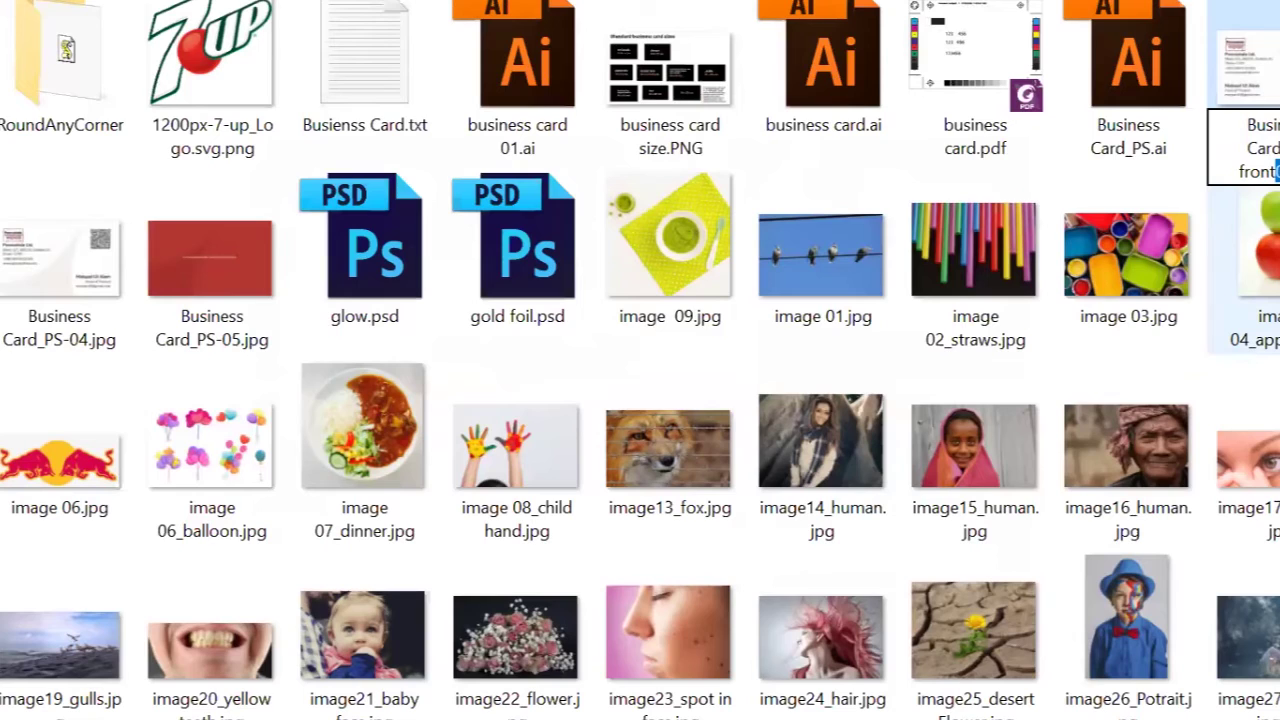
key(End)
text(_op)
text(t)
key(shift+Left)
key(shift+Left)
key(shift+Left)
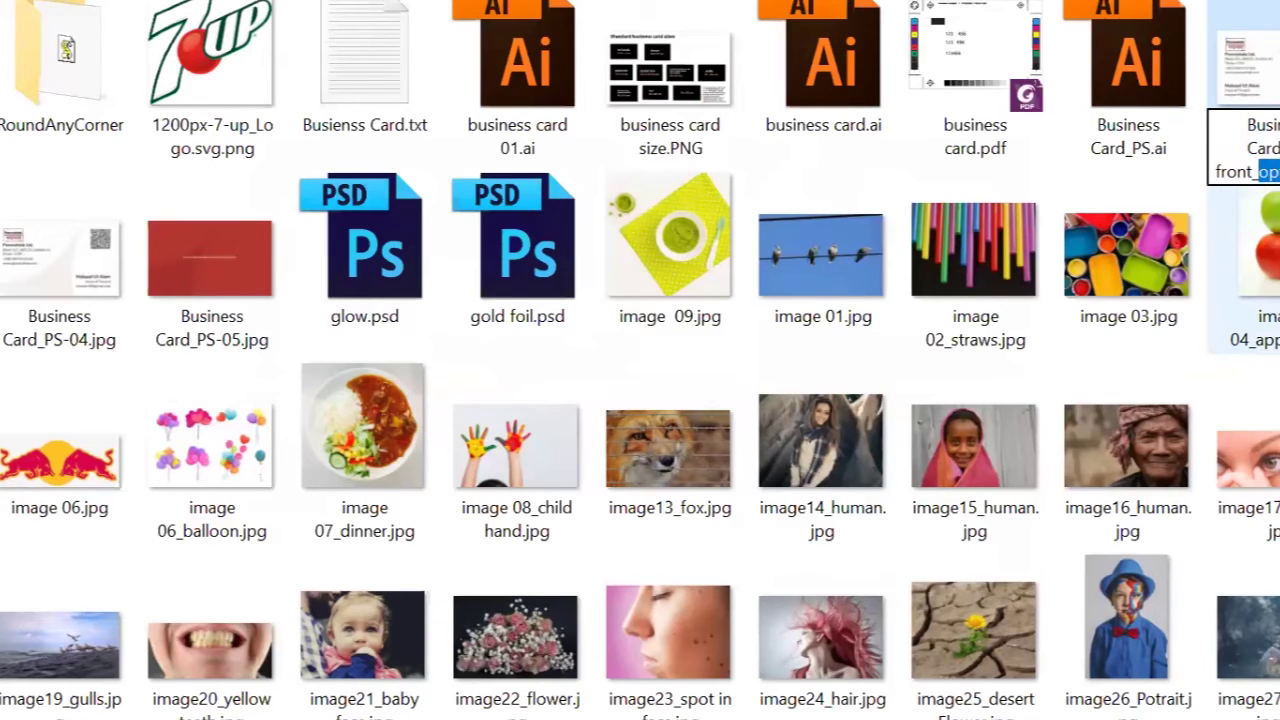
key(BackSpace)
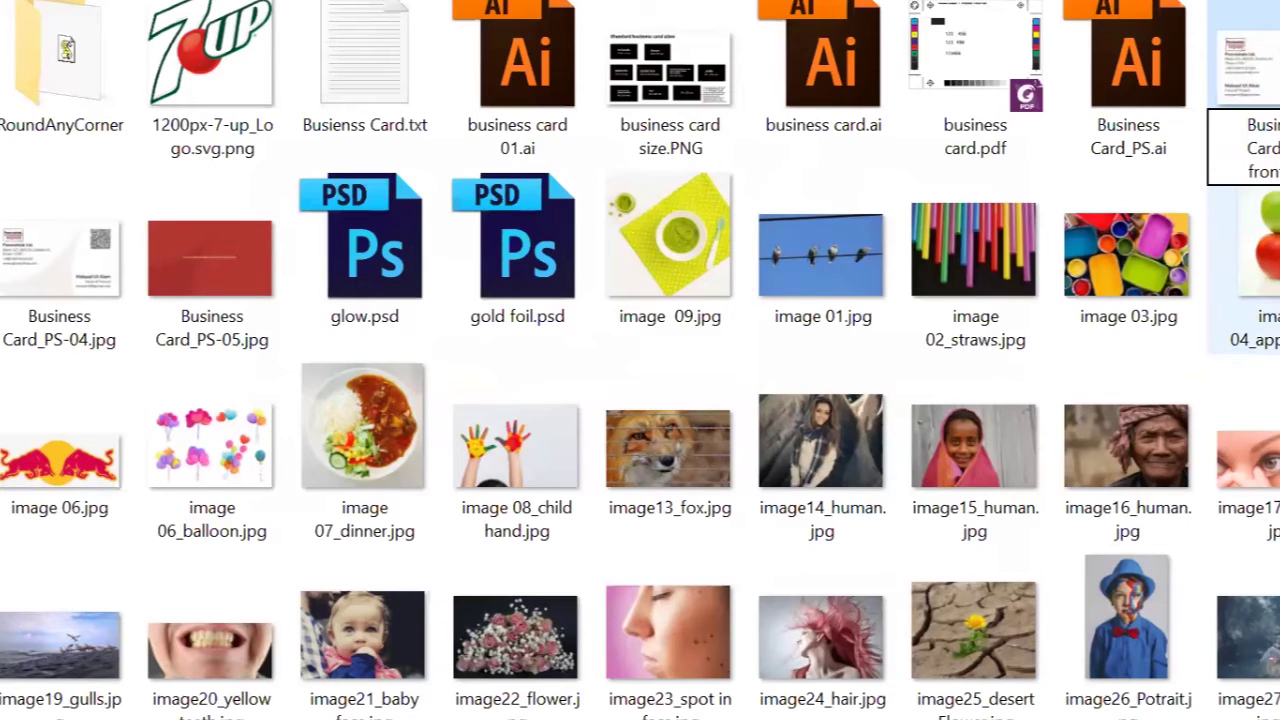
text(option1_)
key(Return)
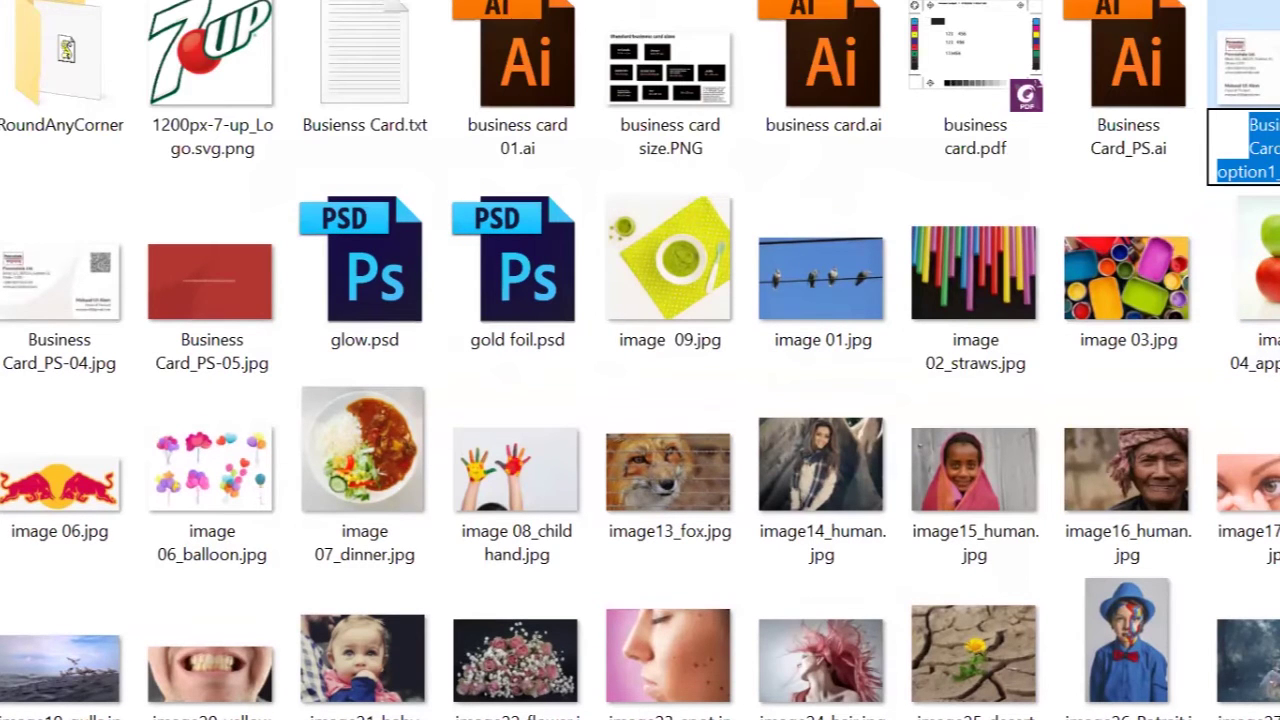
Rename the red card back image to Business Card_PS-option1_back.jpg
click(212, 360)
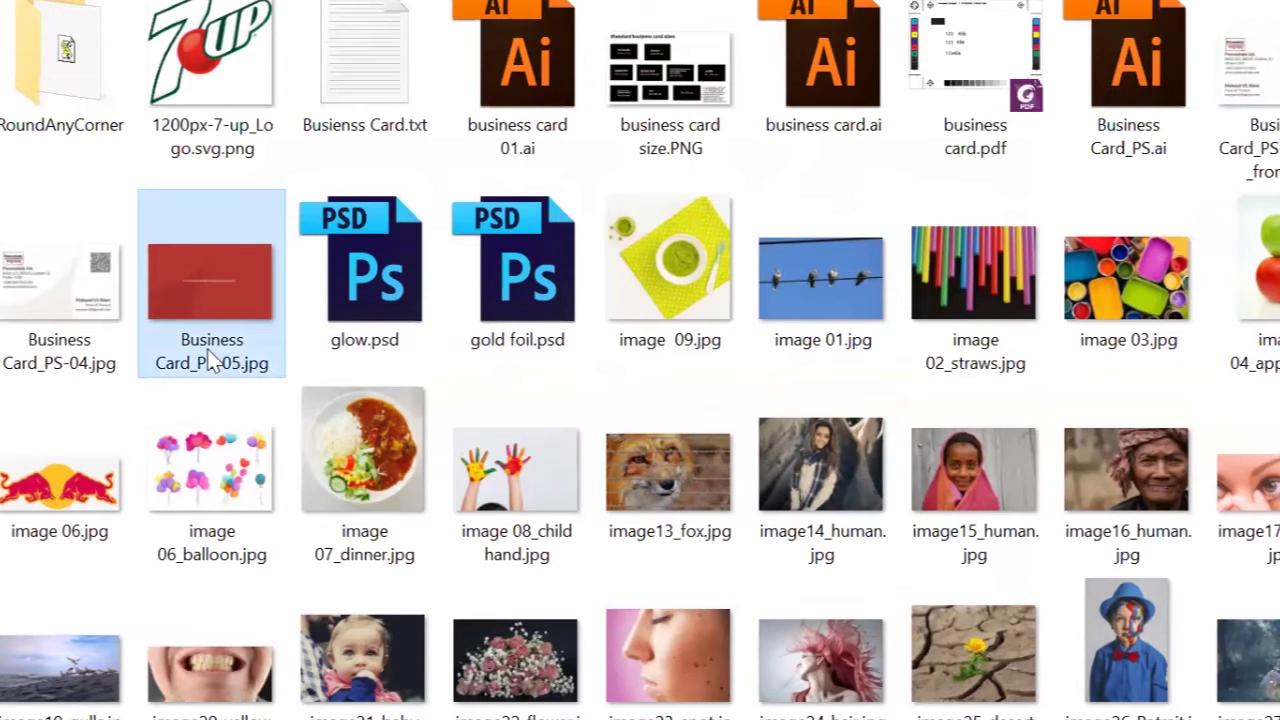
click(212, 360)
text(Business Card_PS-option1_front)
click(229, 400)
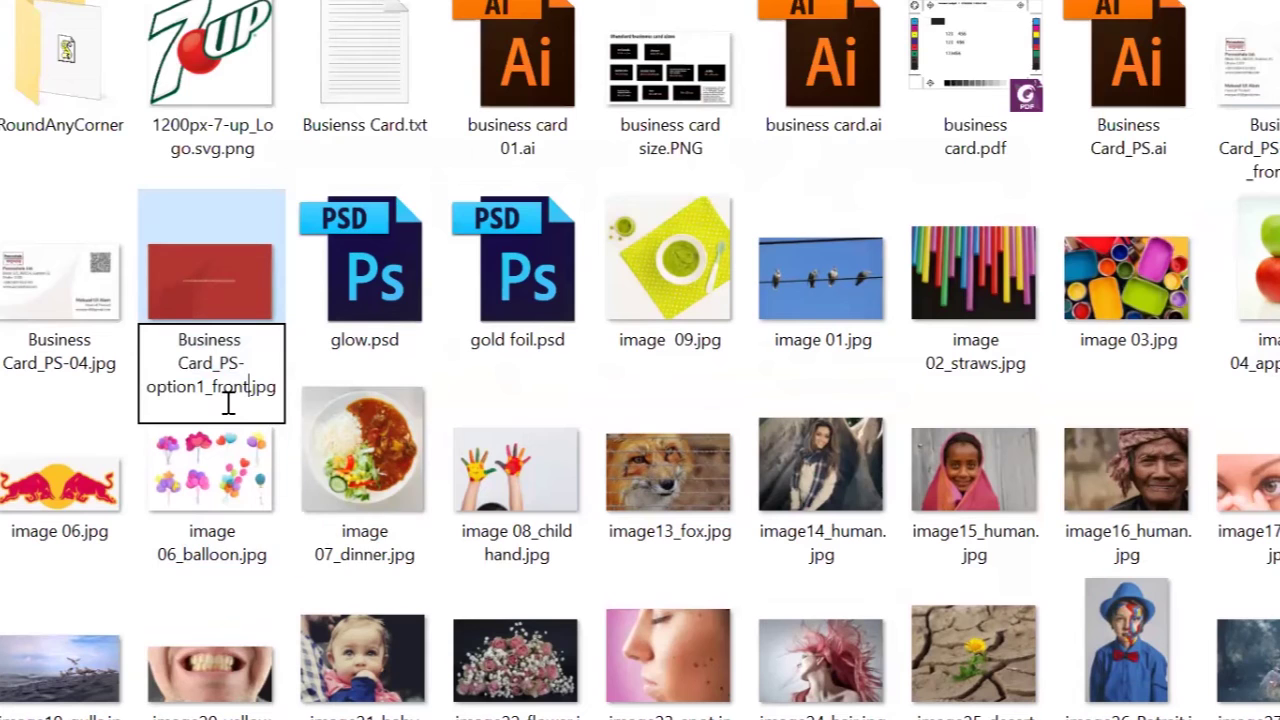
key(BackSpace)
key(BackSpace)
key(BackSpace)
key(BackSpace)
key(BackSpace)
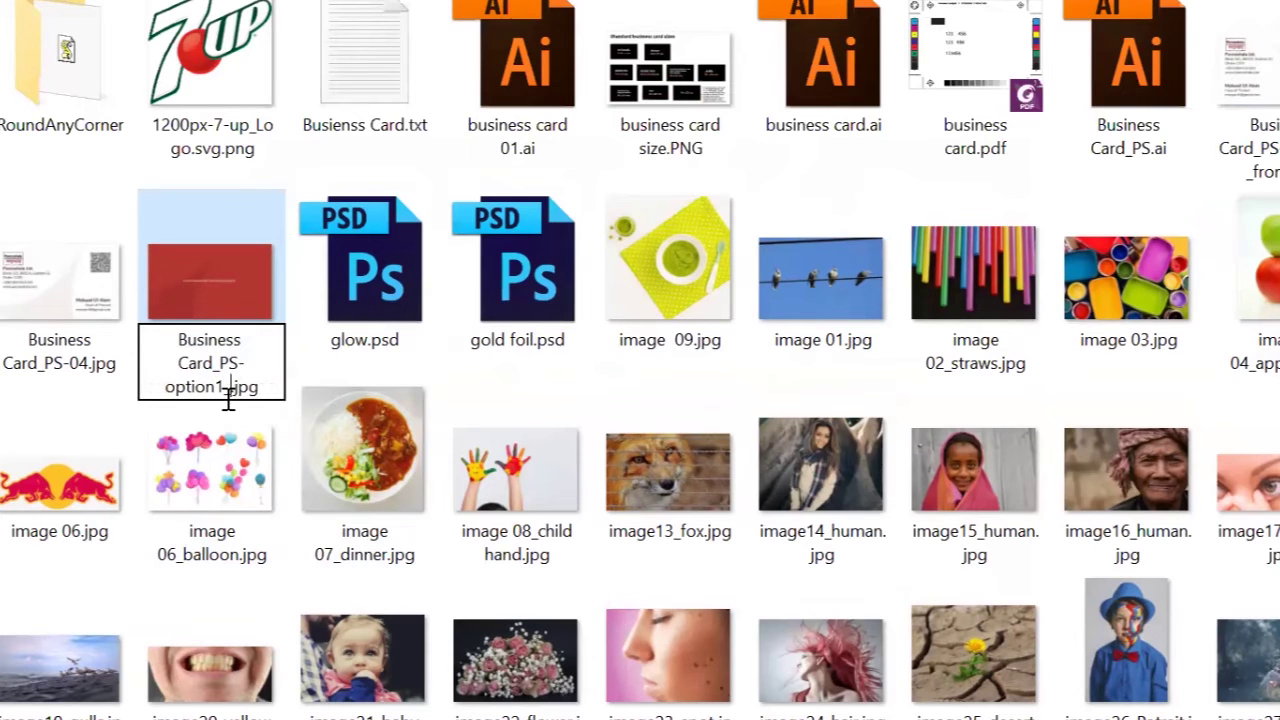
text(back)
key(ctrl+a)
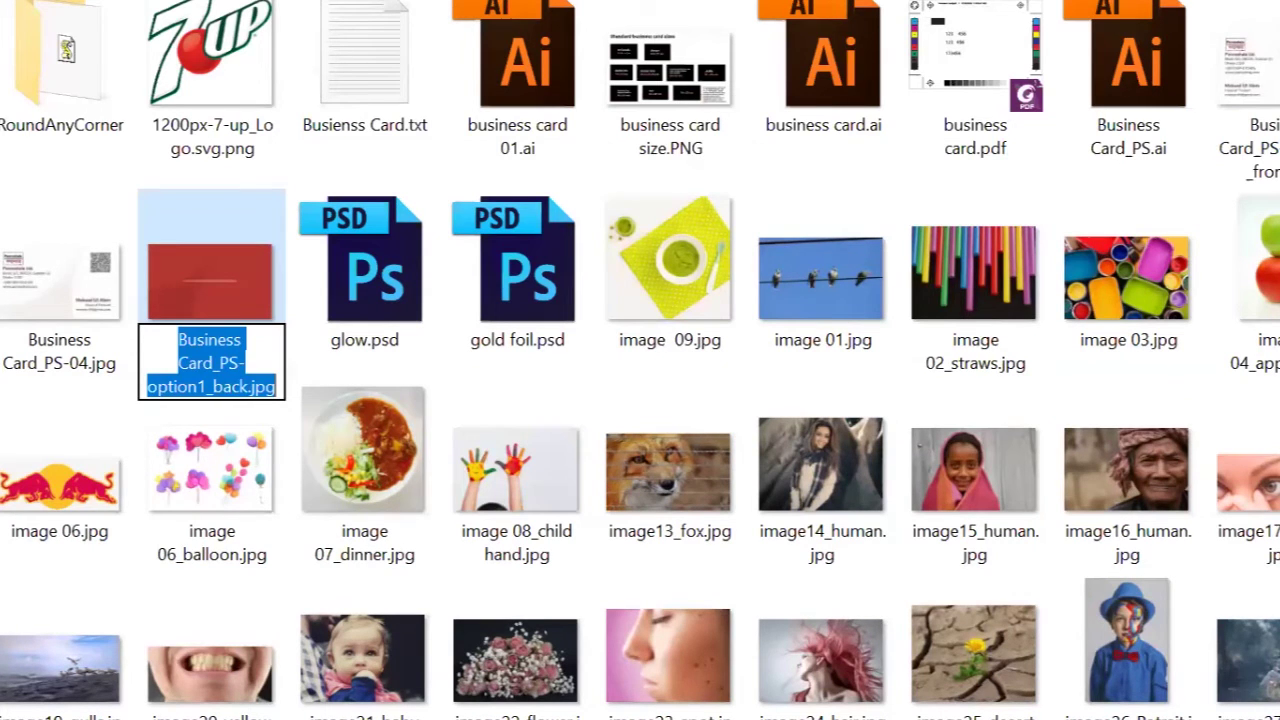
key(Return)
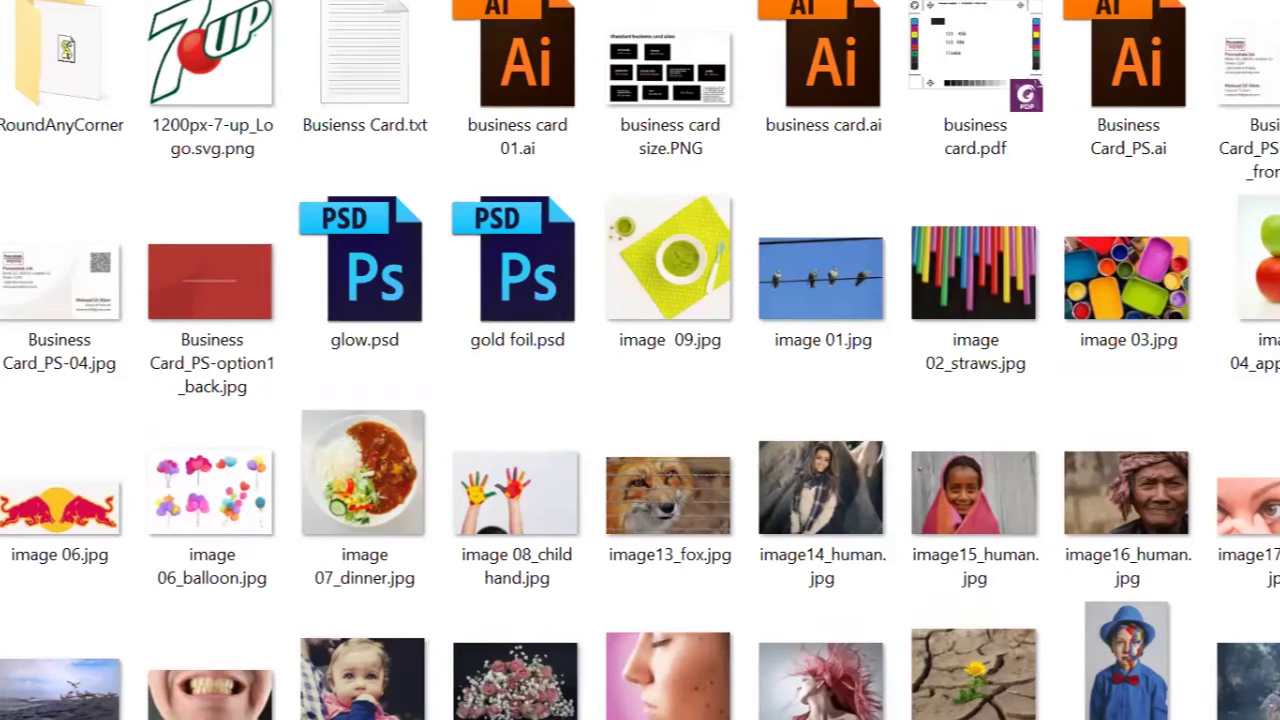
Rename the PS-04 card image to Business Card_PS-option2_front.jpg
click(1245, 90)
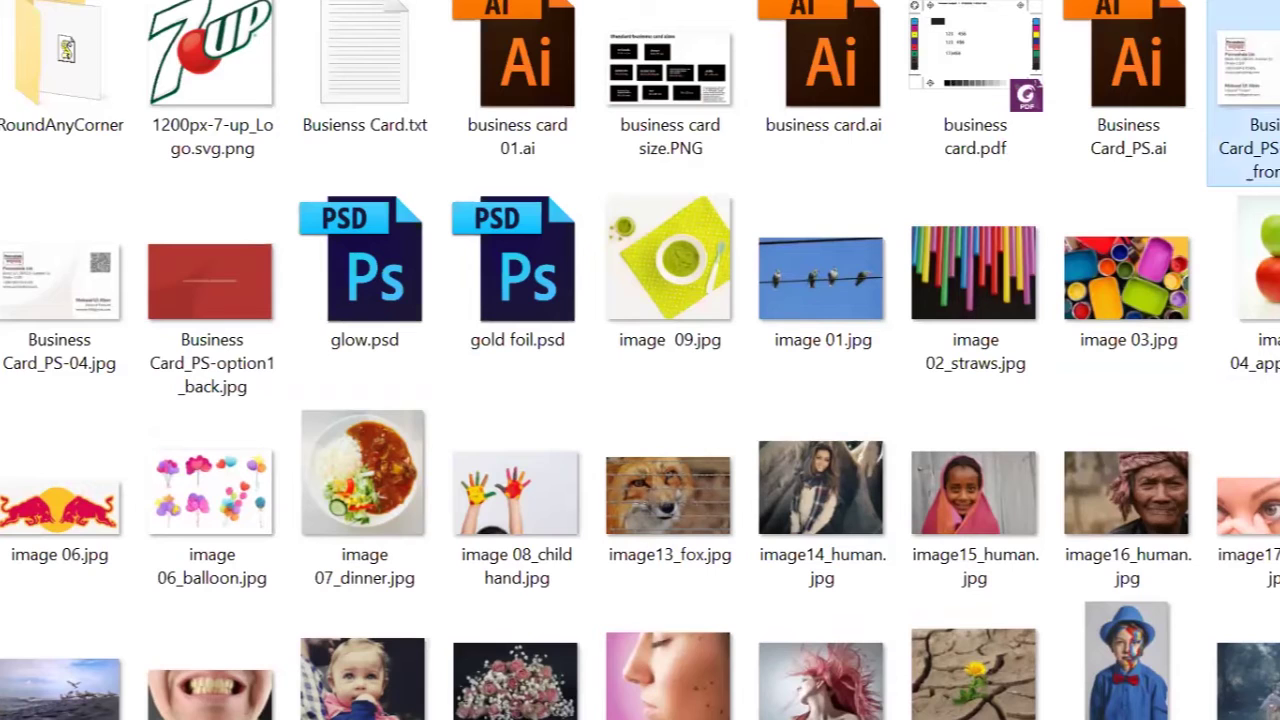
click(211, 300)
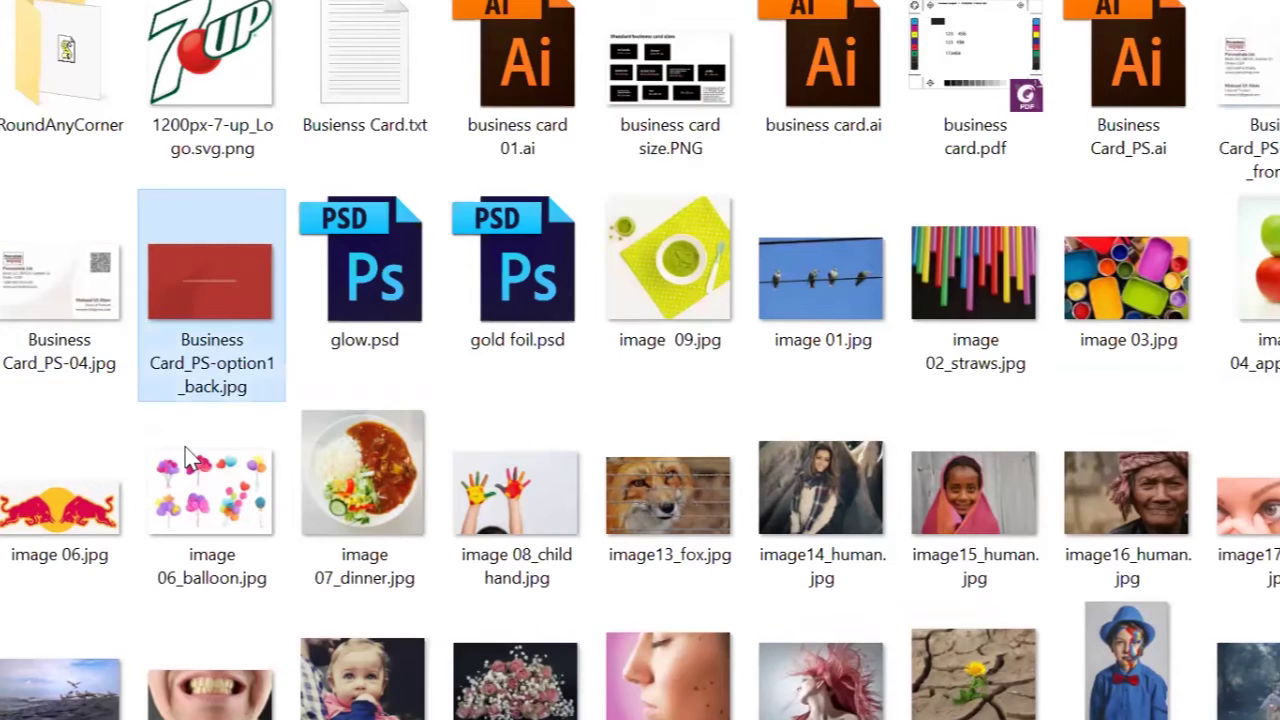
click(94, 365)
click(94, 360)
text(Business Card_PS-option1_front)
click(55, 387)
key(BackSpace)
text(2)
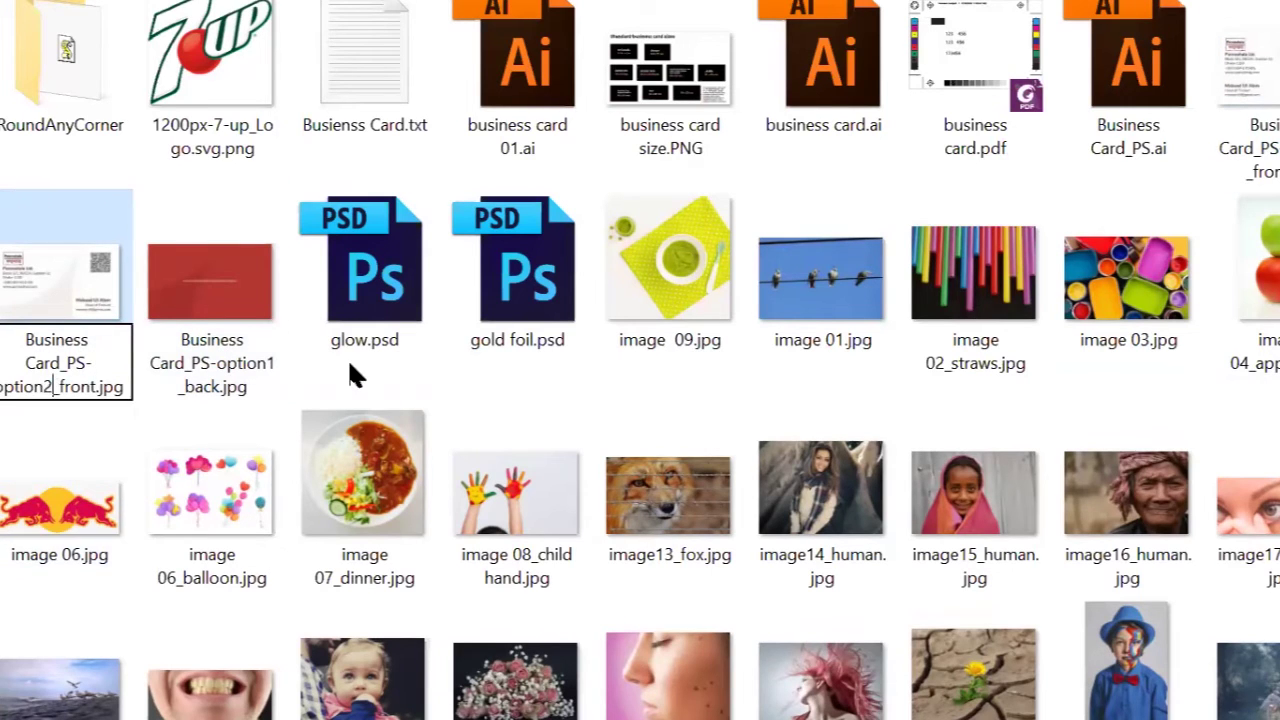
click(350, 375)
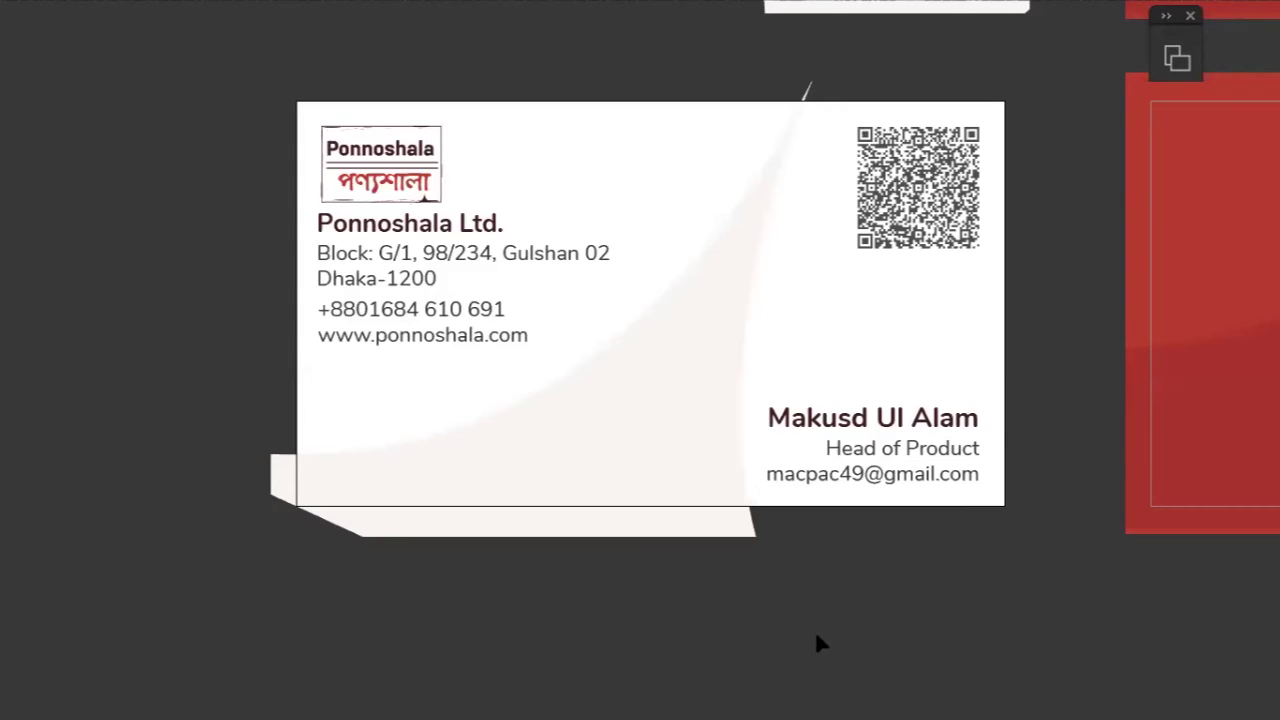
scroll(680, 566, down, 3)
scroll(1051, 571, up, 2)
drag(1183, 635, 1060, 690)
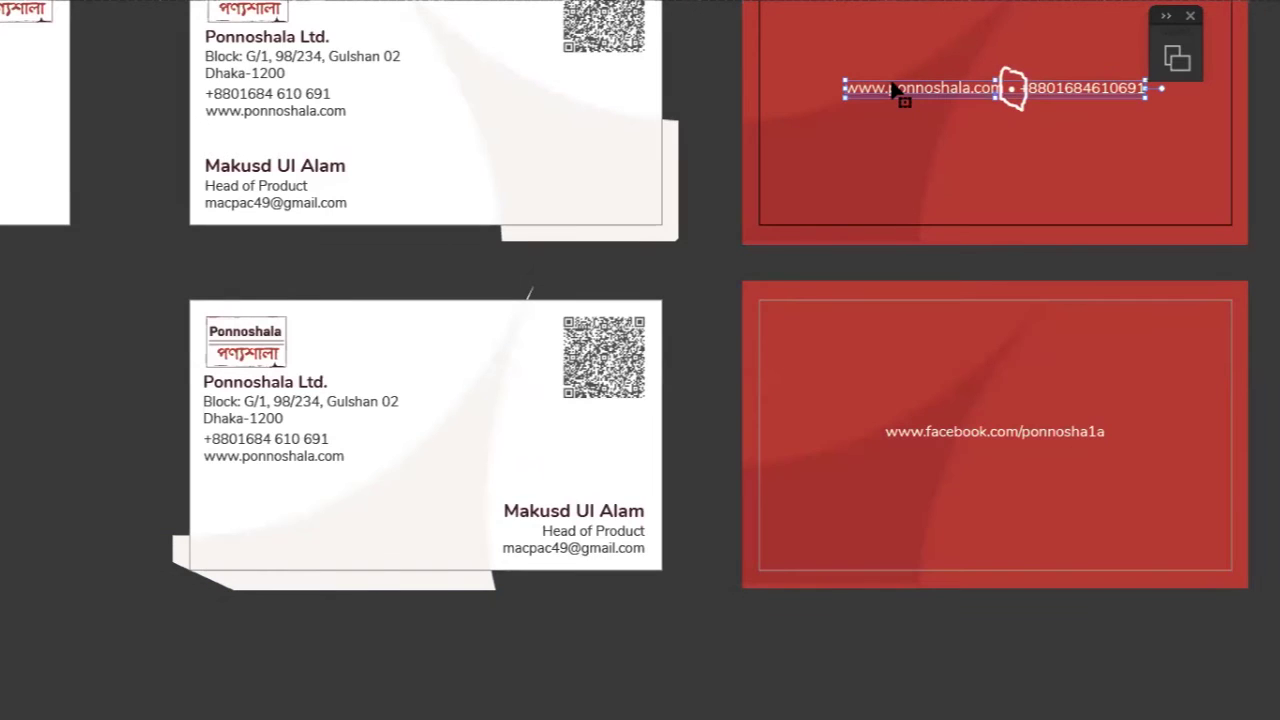
triple_click(1055, 95)
click(1020, 88)
key(BackSpace)
key(BackSpace)
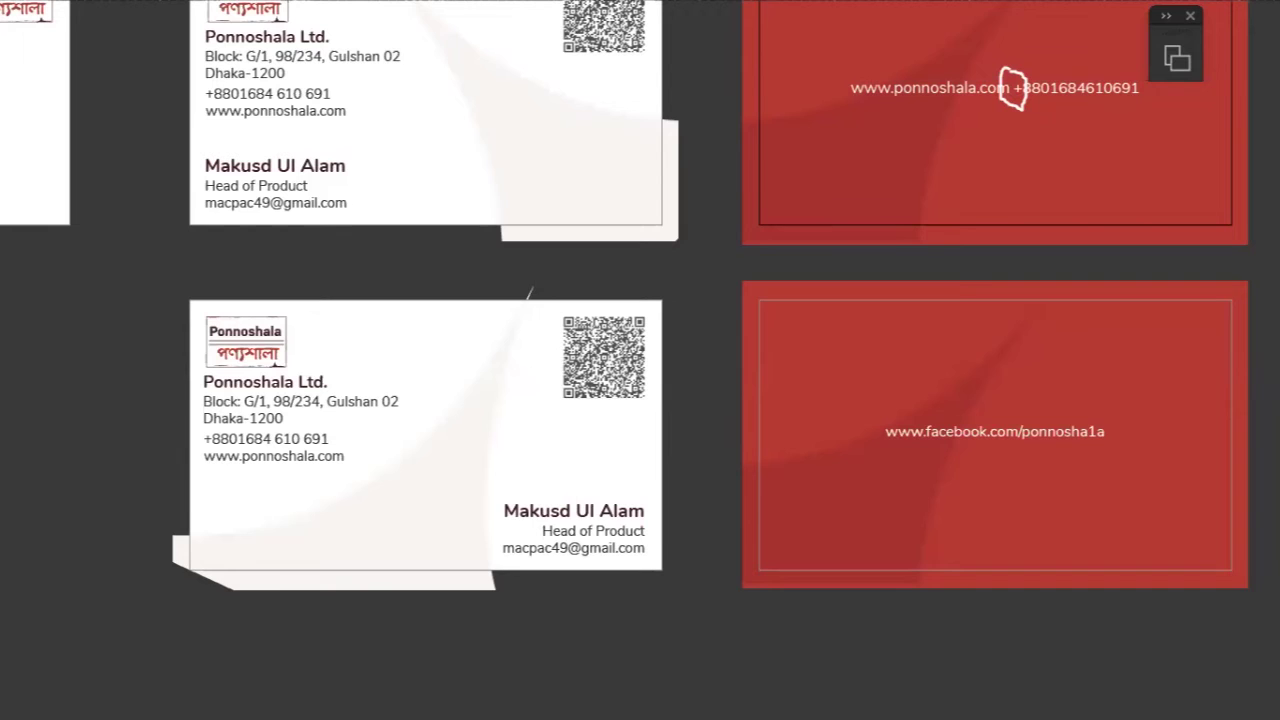
click(40, 0)
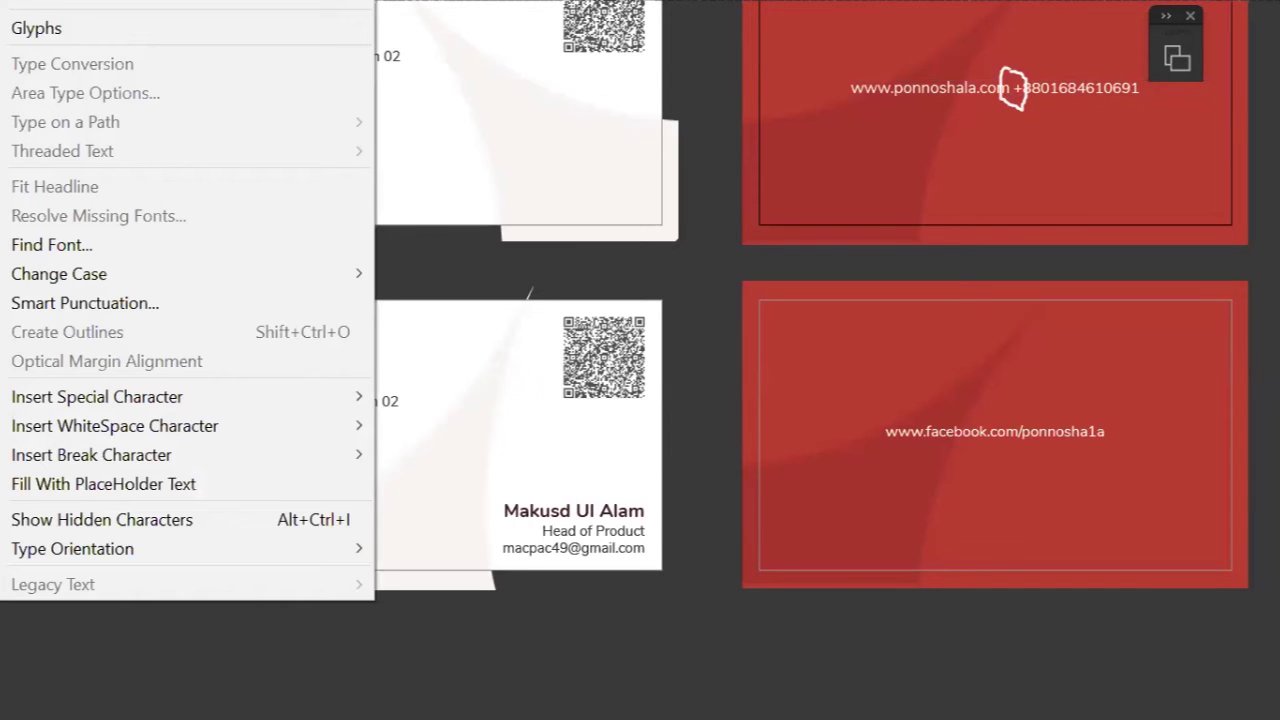
click(40, 29)
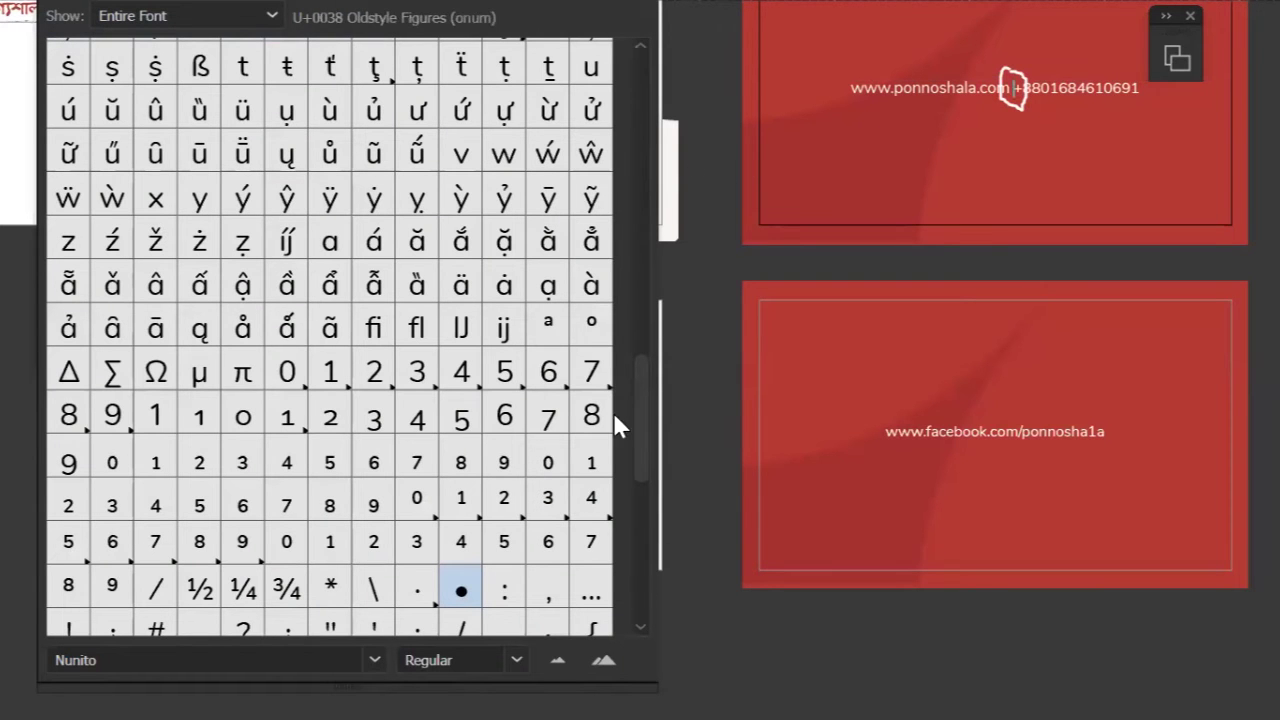
drag(638, 422, 621, 472)
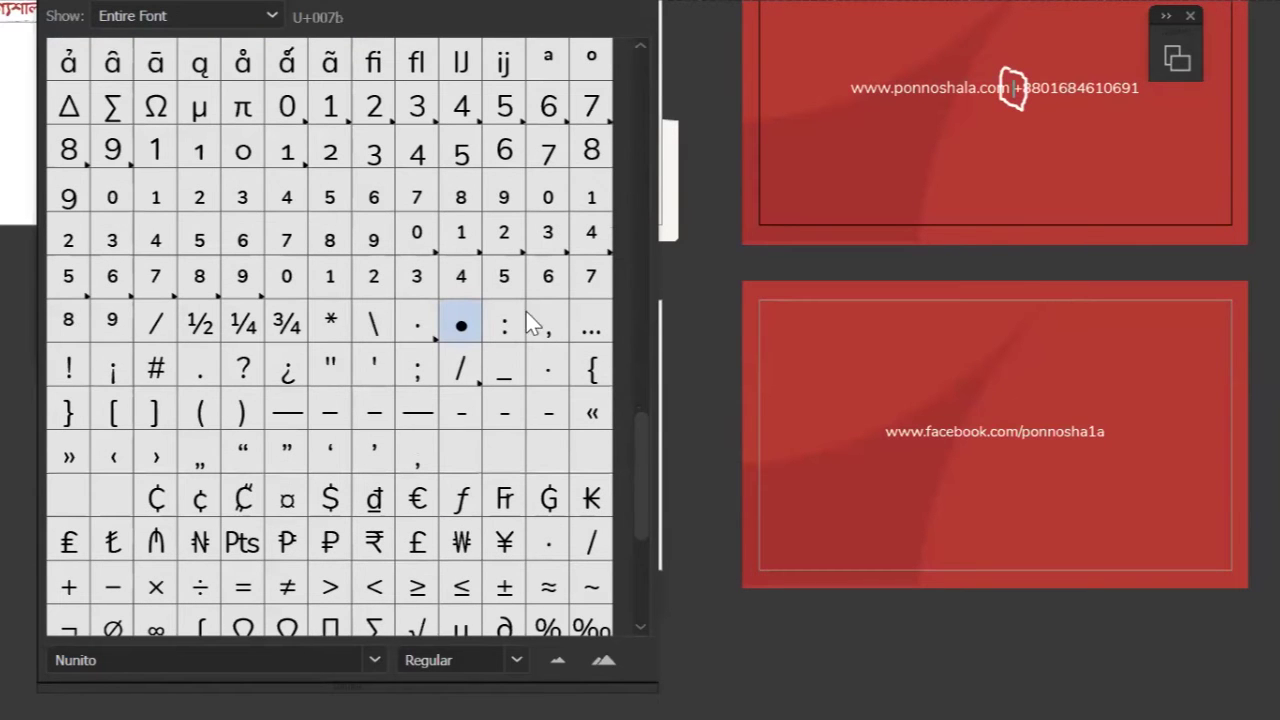
double_click(466, 335)
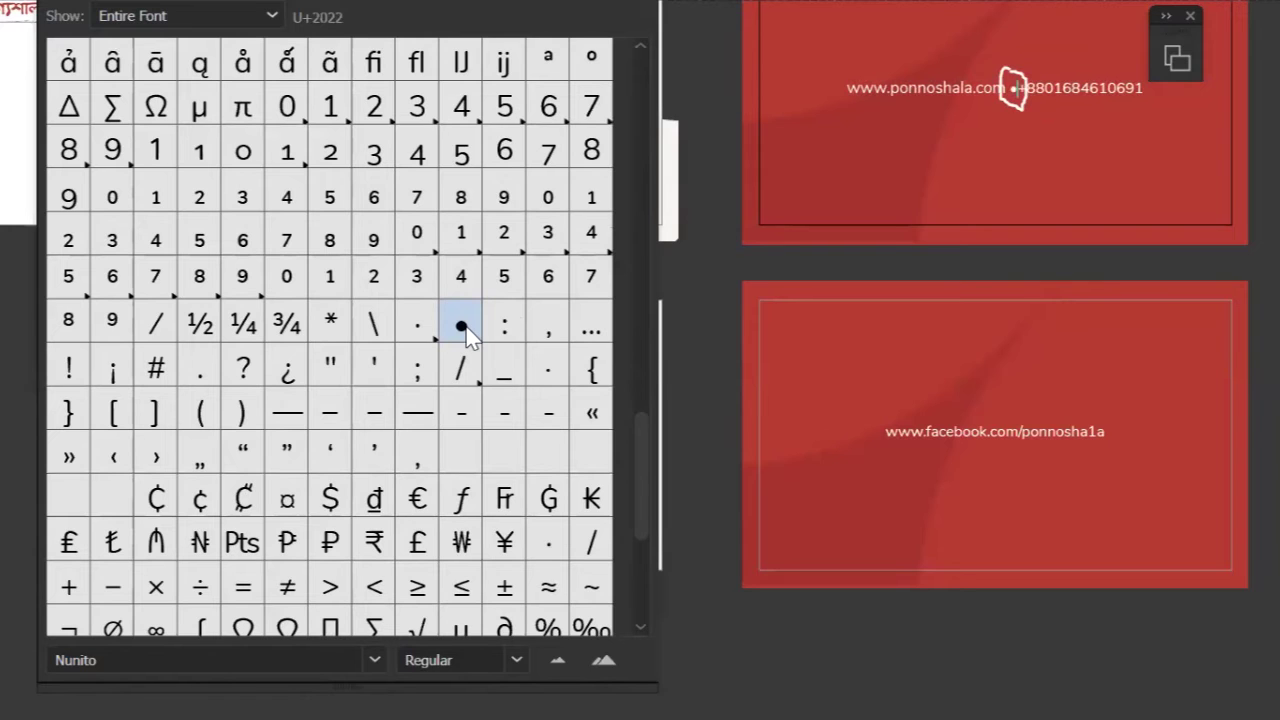
scroll(550, 175, up, 2)
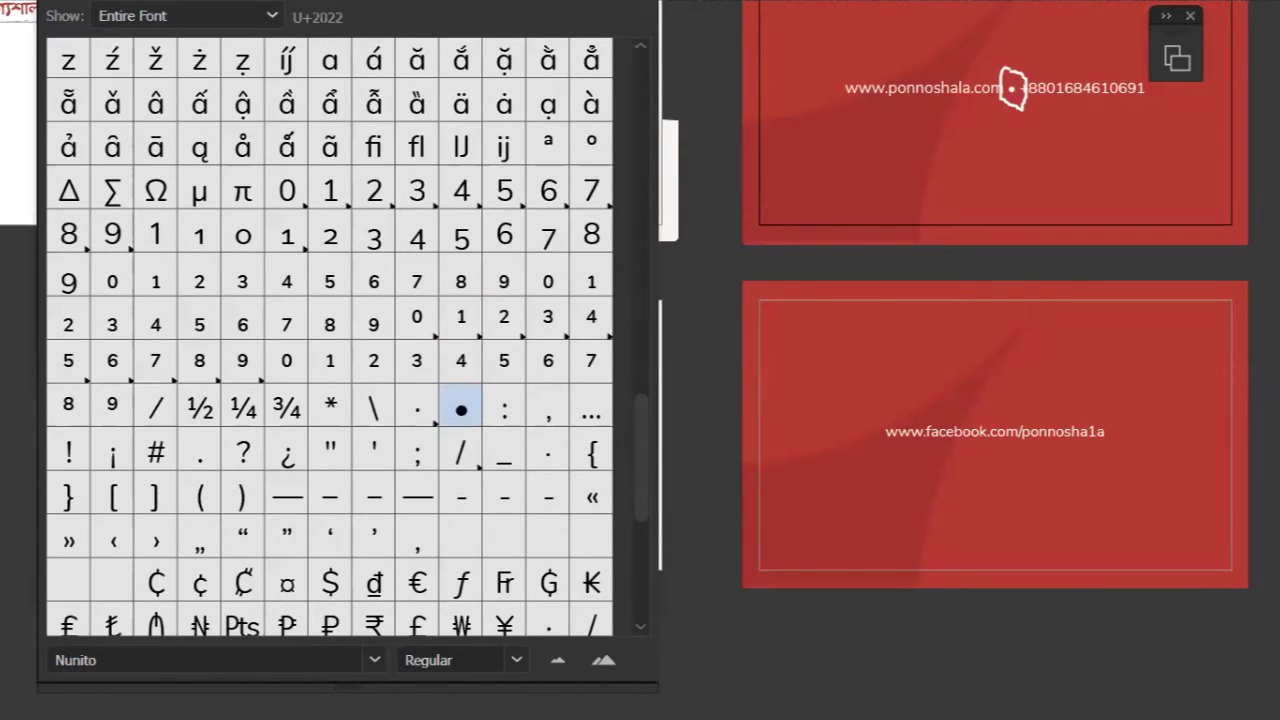
key(Escape)
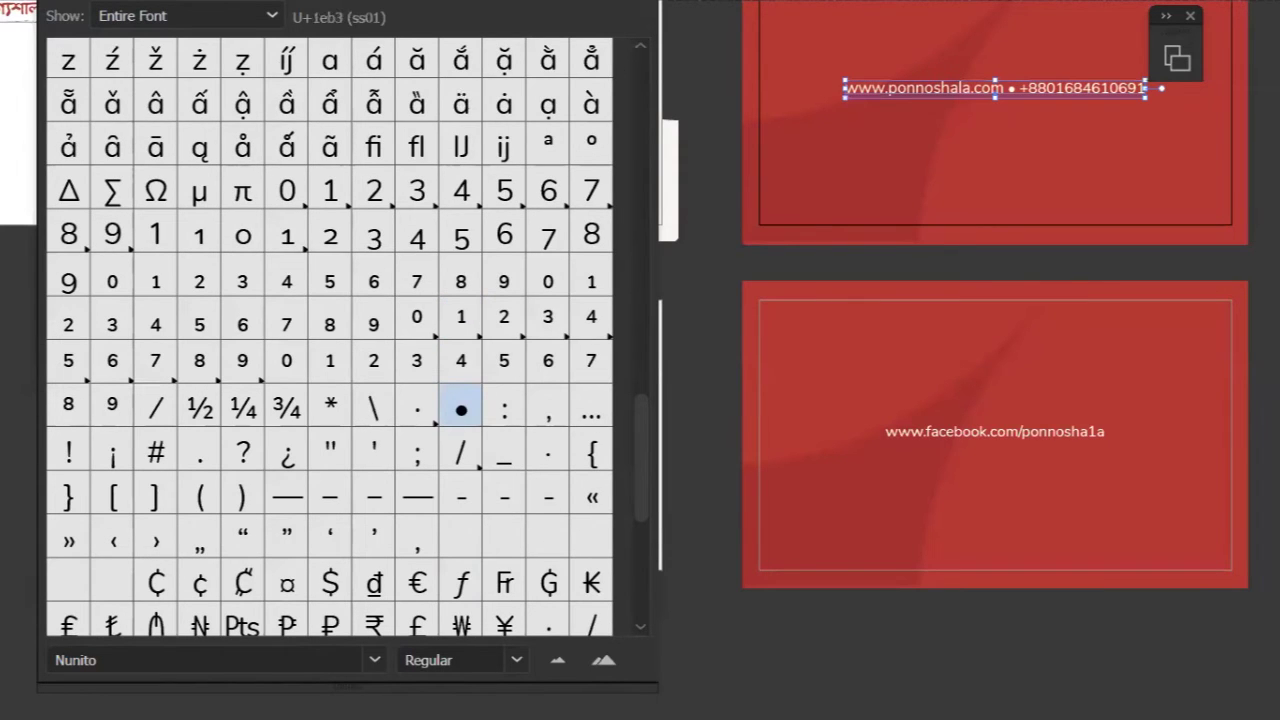
key(alt+shift+F11)
click(530, 292)
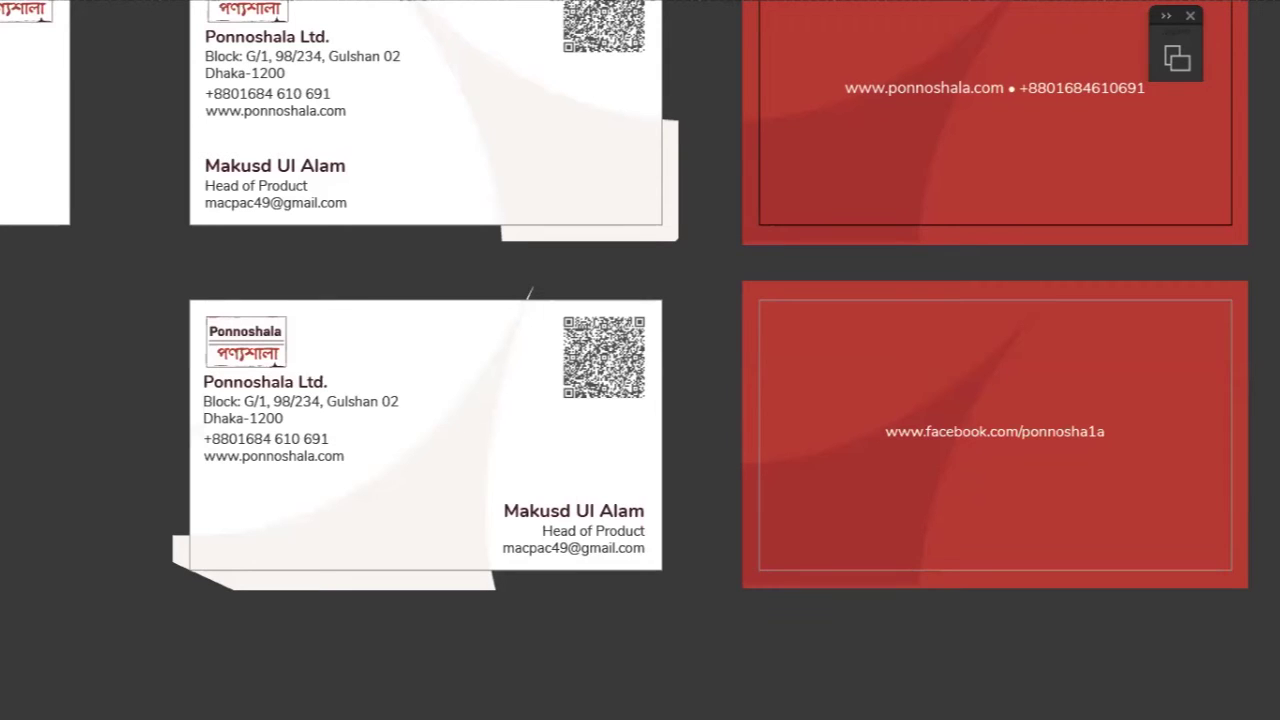
Export Business Card_PS.jpg as JPEG with Use Artboards and range 2-5
key(alt+f)
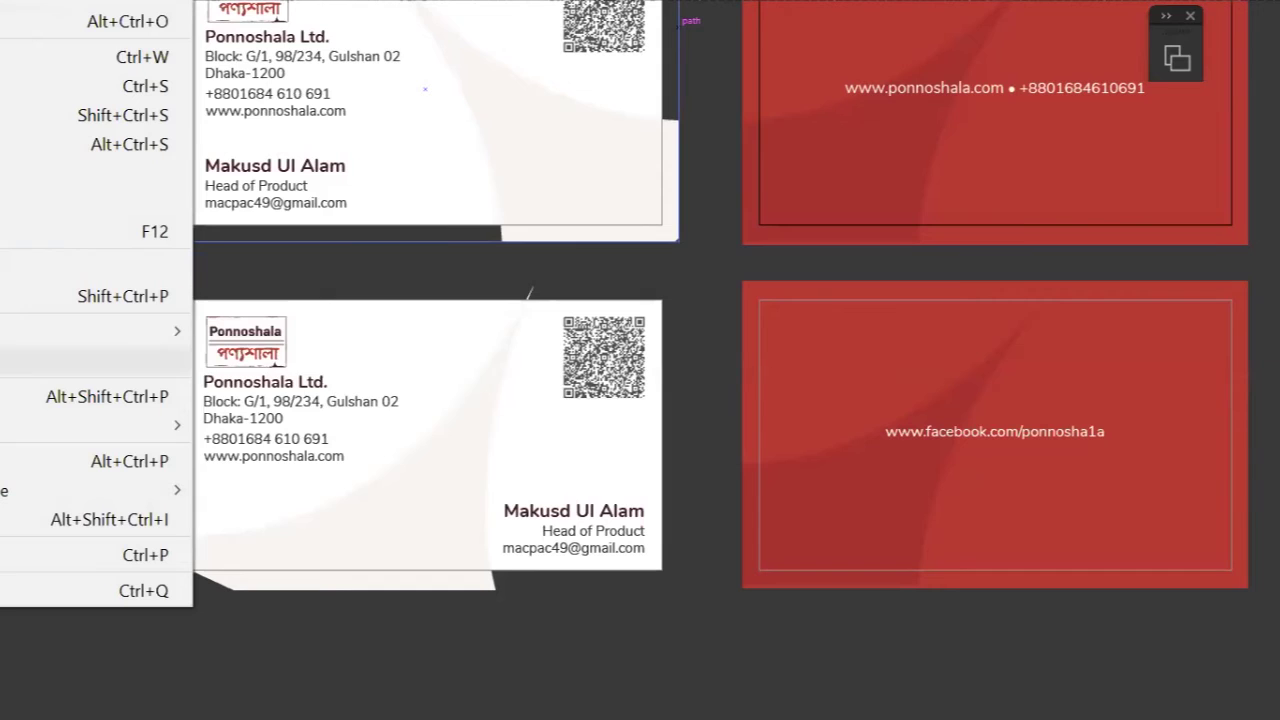
mouse_move(34, 340)
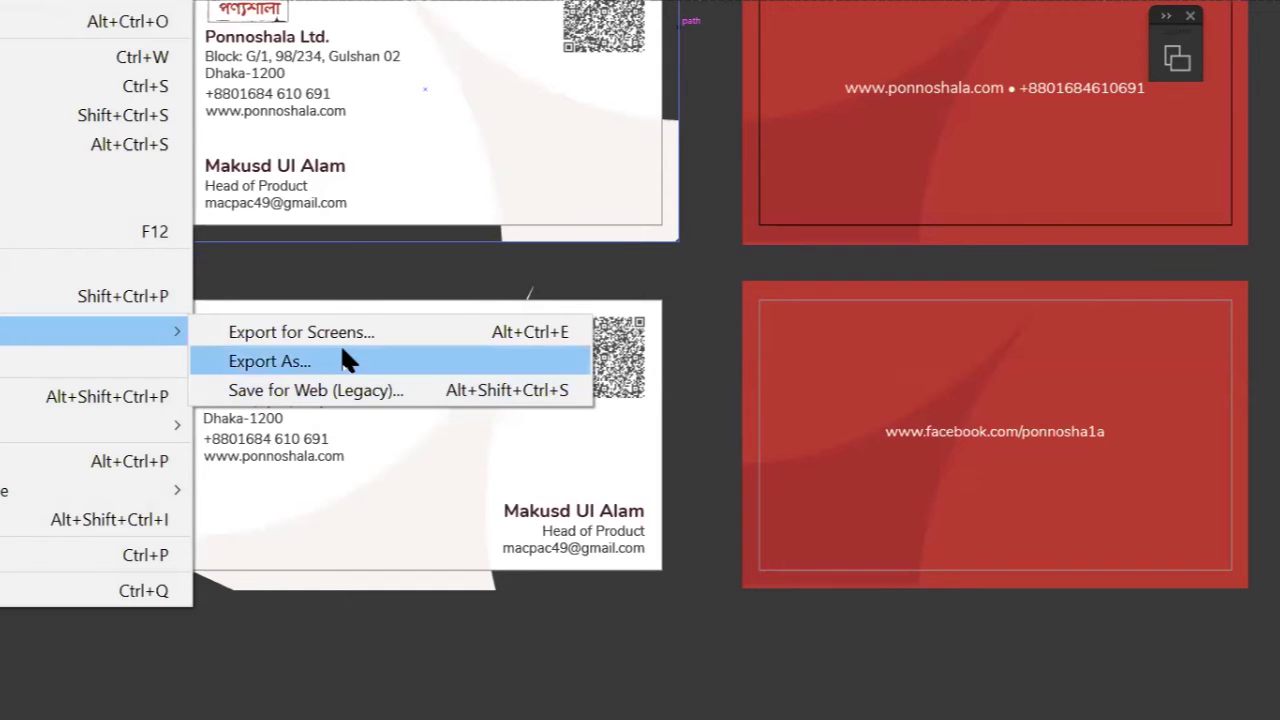
click(300, 361)
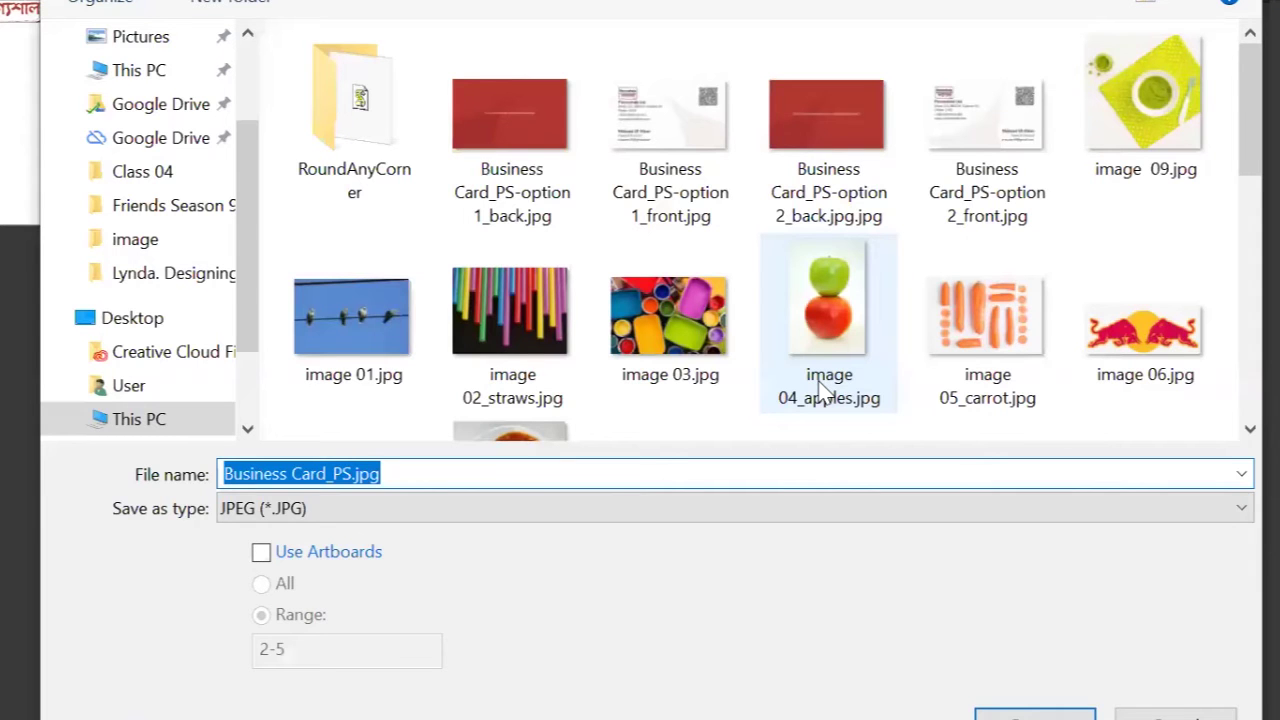
click(358, 564)
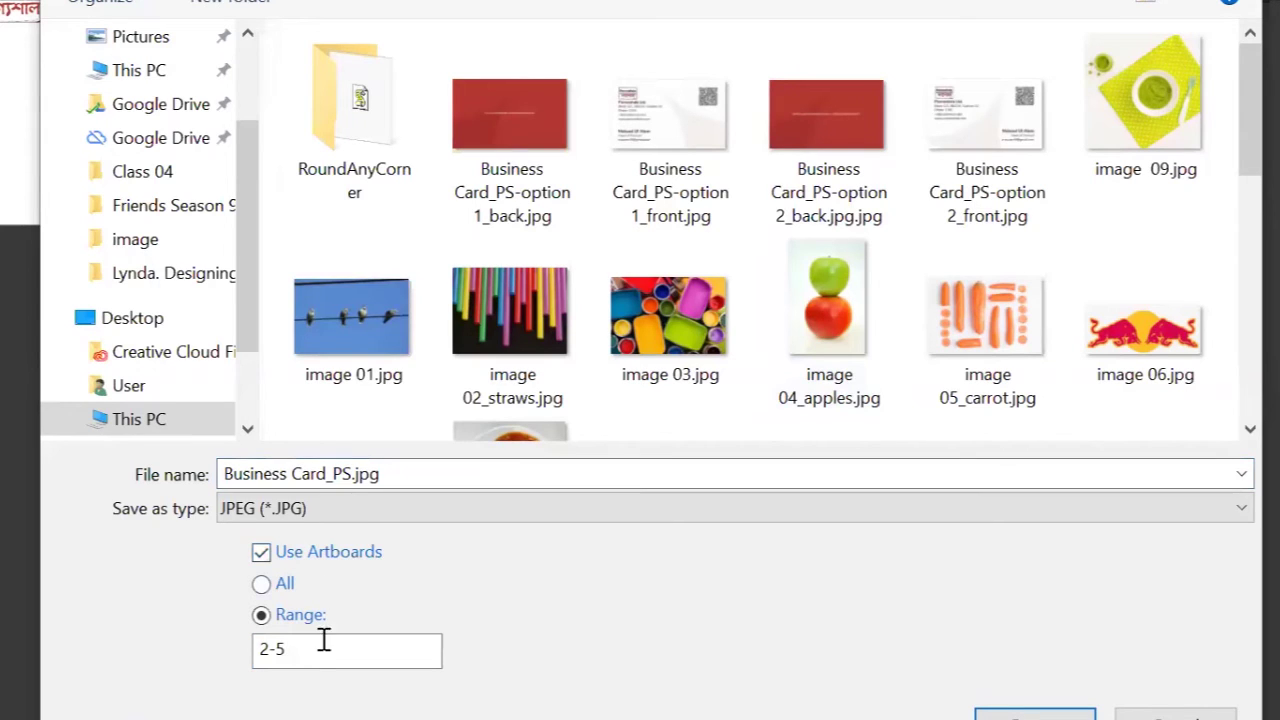
click(243, 627)
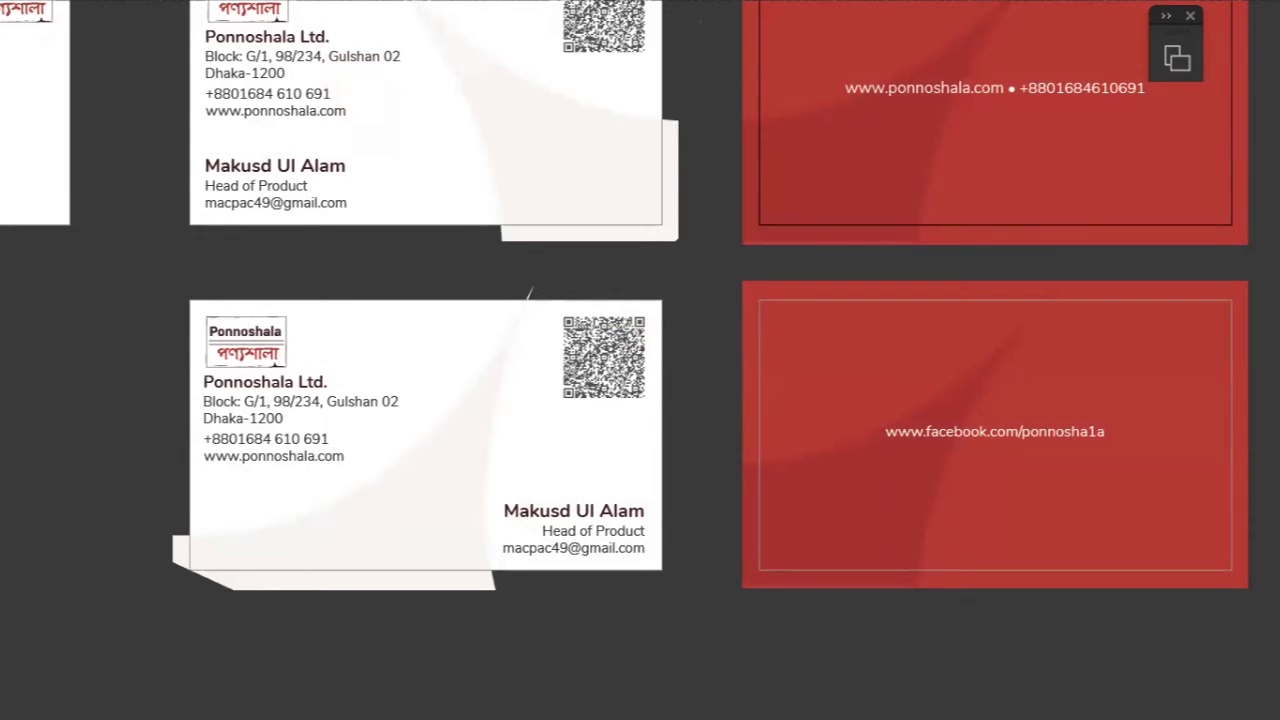
Duplicate artboard 02, the white front, to the right of the red backs with the Artboard tool
key(shift+o)
scroll(843, 591, up, 2)
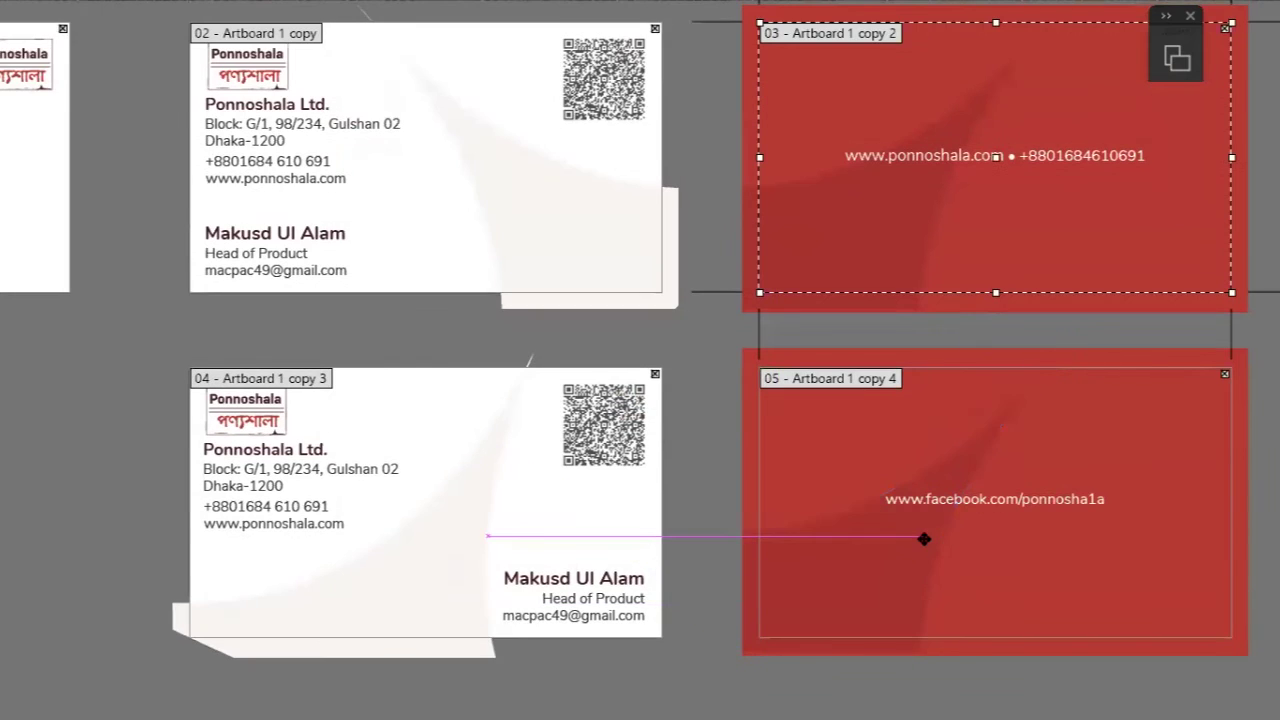
scroll(926, 534, up, 2)
click(495, 188)
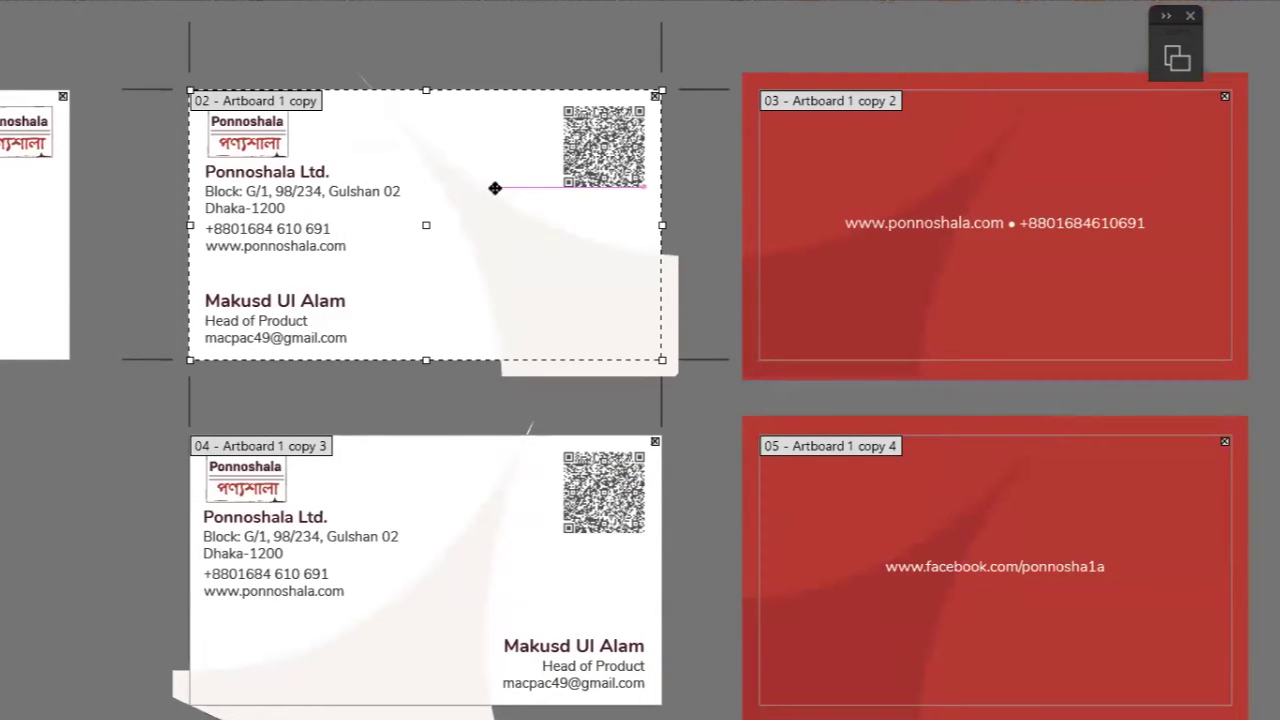
drag(438, 193, 1183, 251)
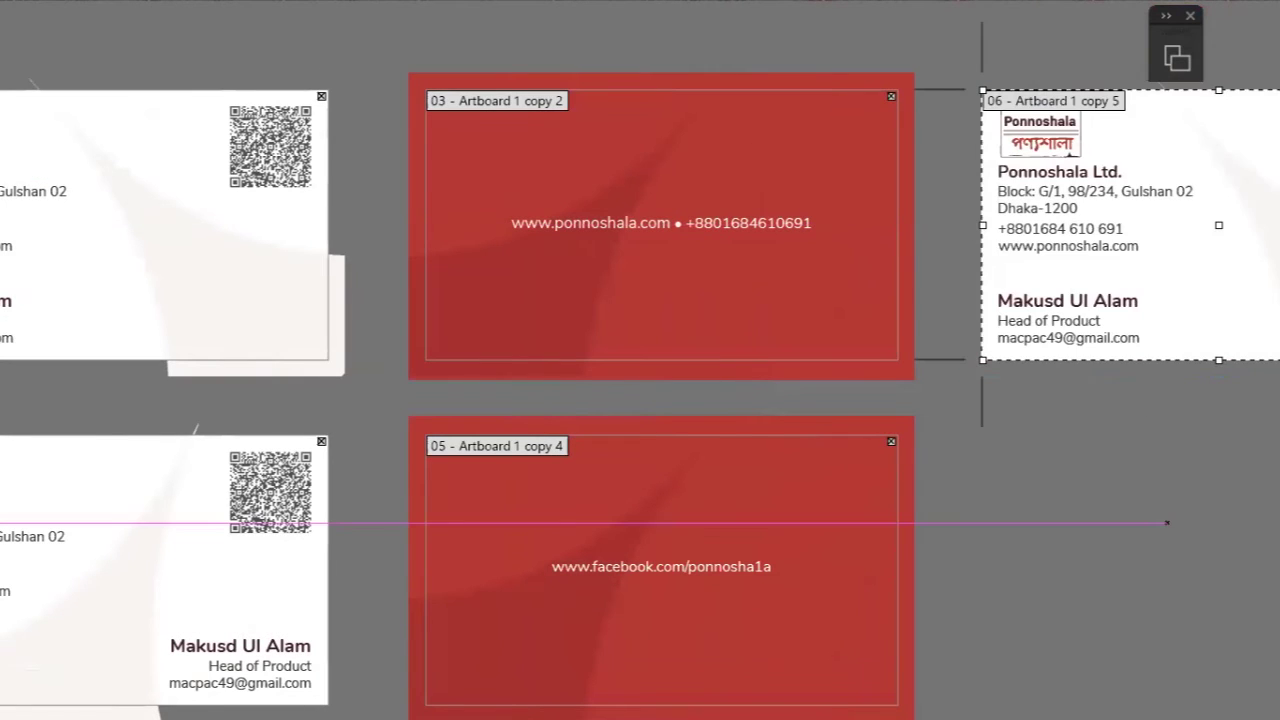
key(Escape)
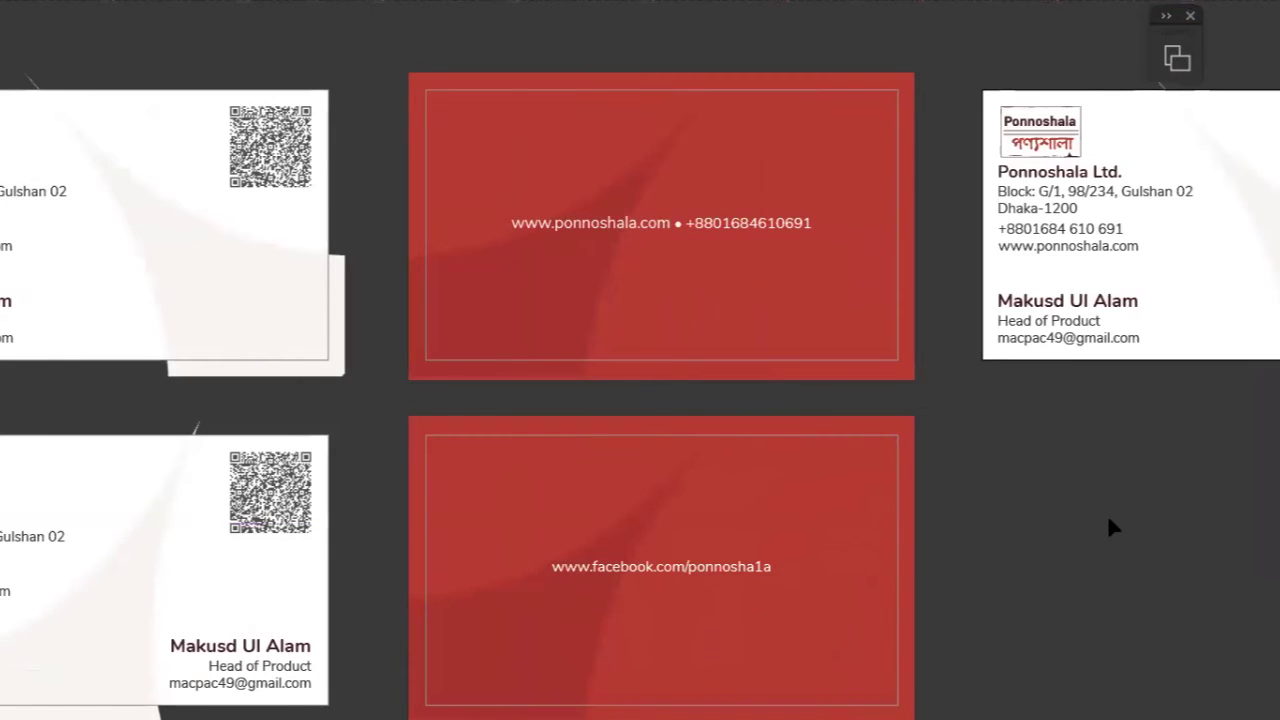
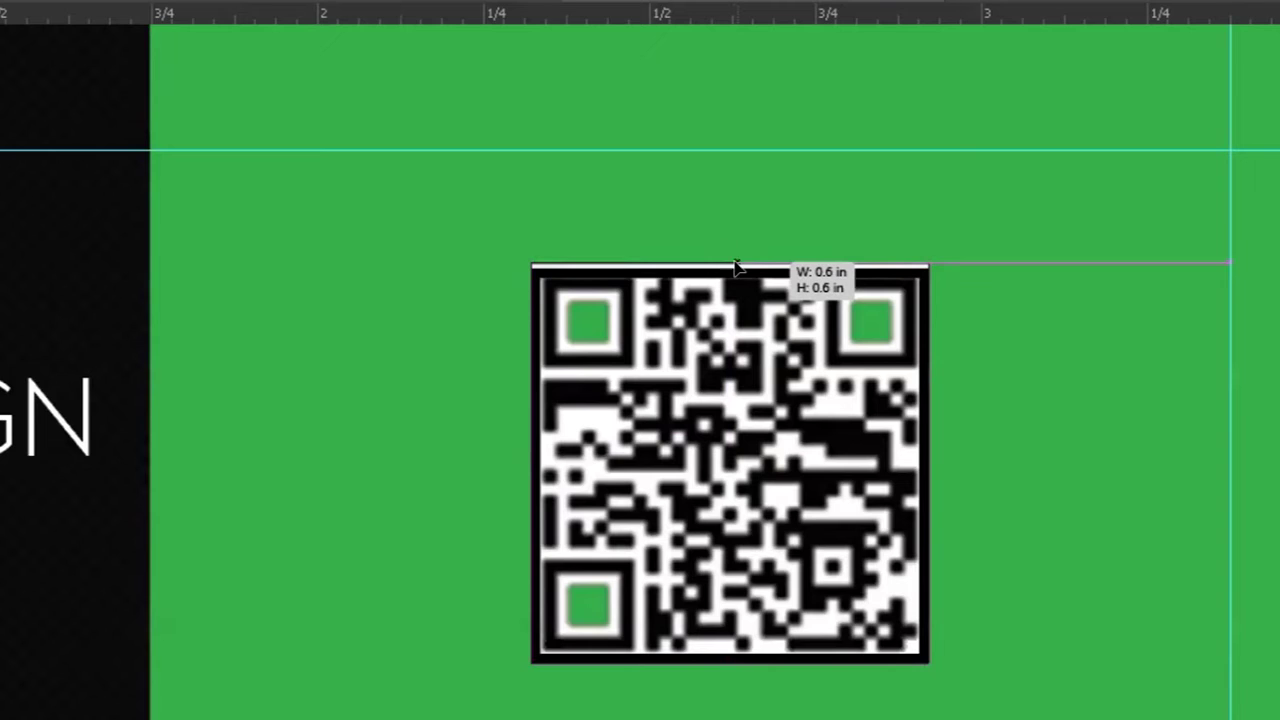
Fix the QR code at 0.6 inches square on the green back half, then zoom out to show both cards
drag(735, 266, 736, 268)
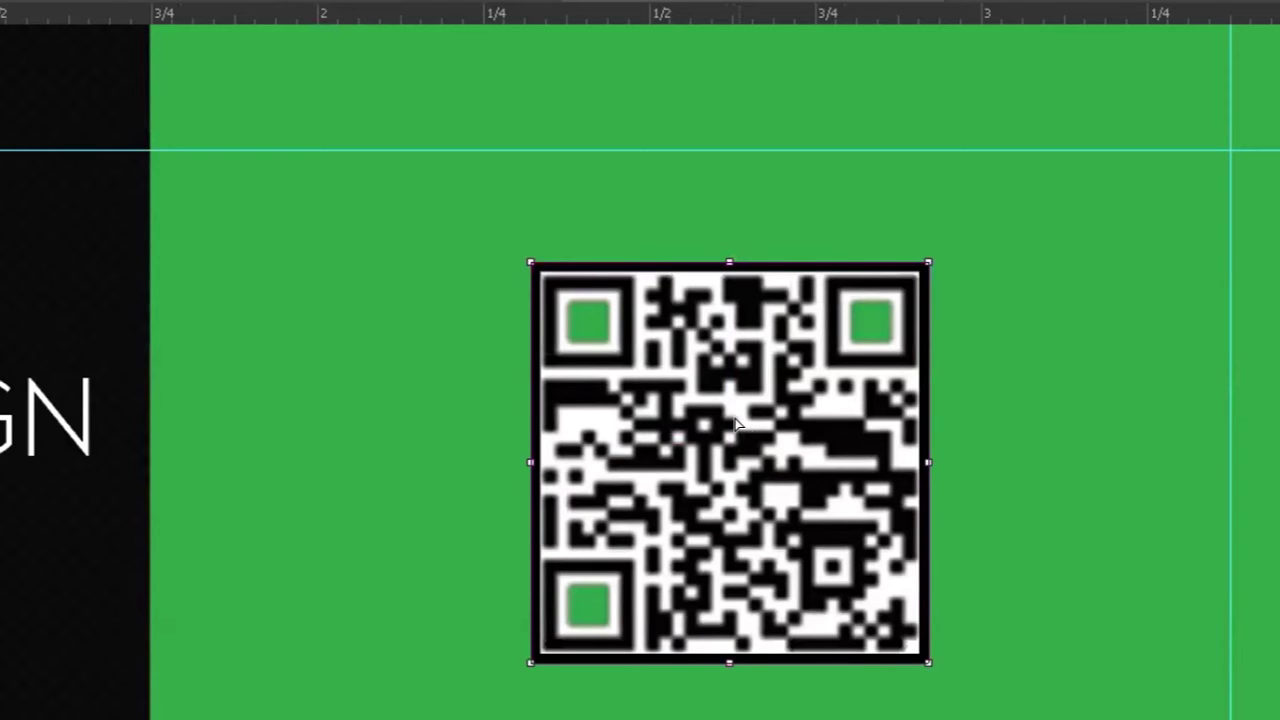
key(space)
scroll(435, 485, down, 3)
scroll(808, 678, left, 5)
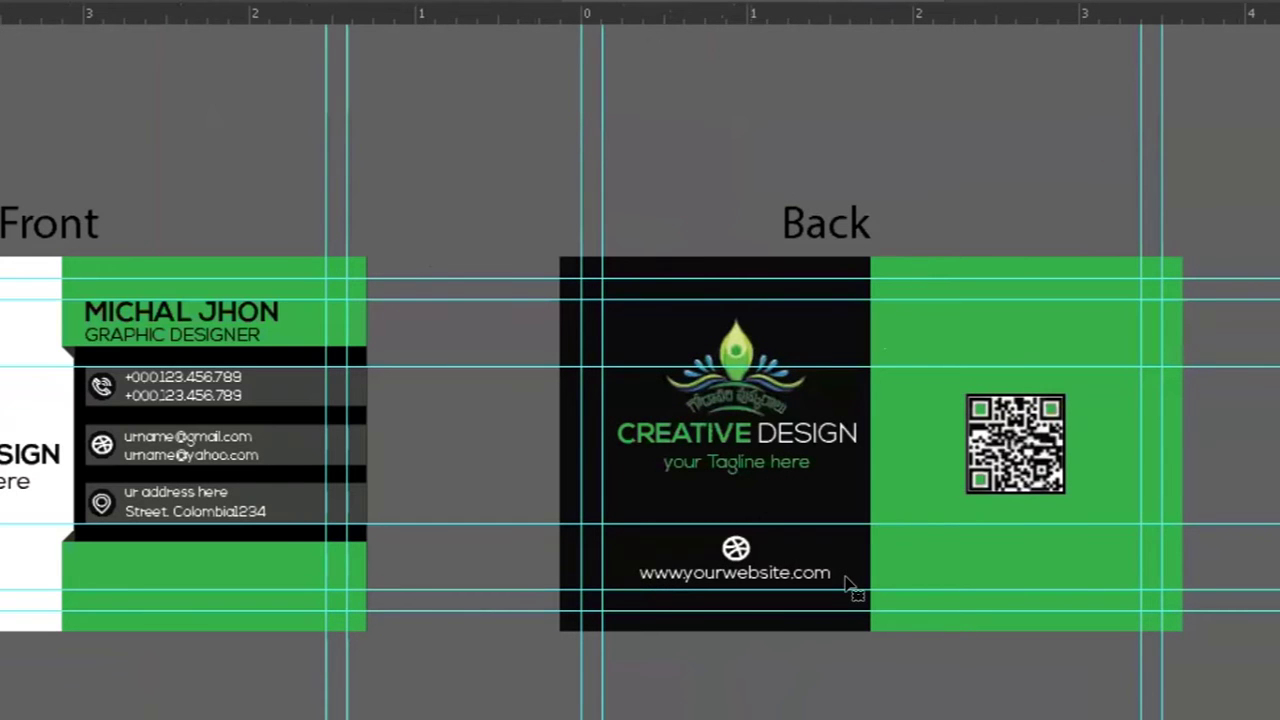
scroll(849, 585, down, 1)
key(ctrl+v)
scroll(1010, 470, down, 4)
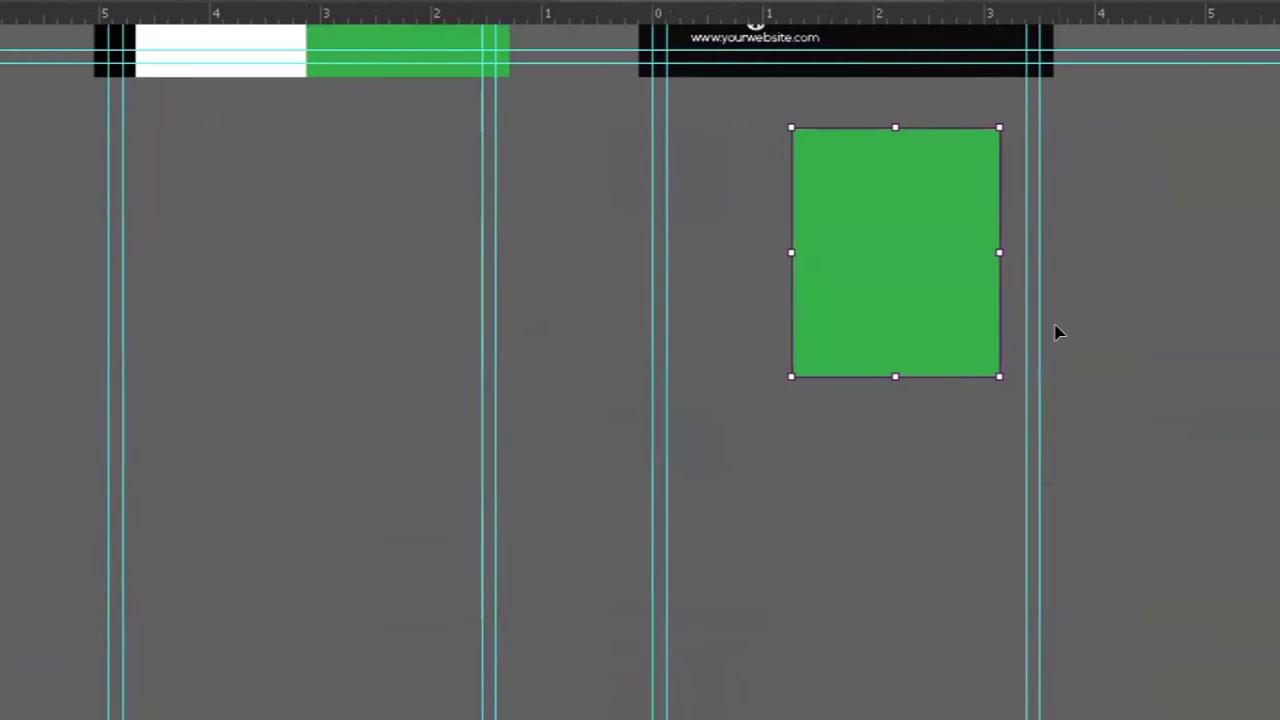
scroll(1057, 331, up, 6)
click(870, 290)
scroll(1157, 394, up, 1)
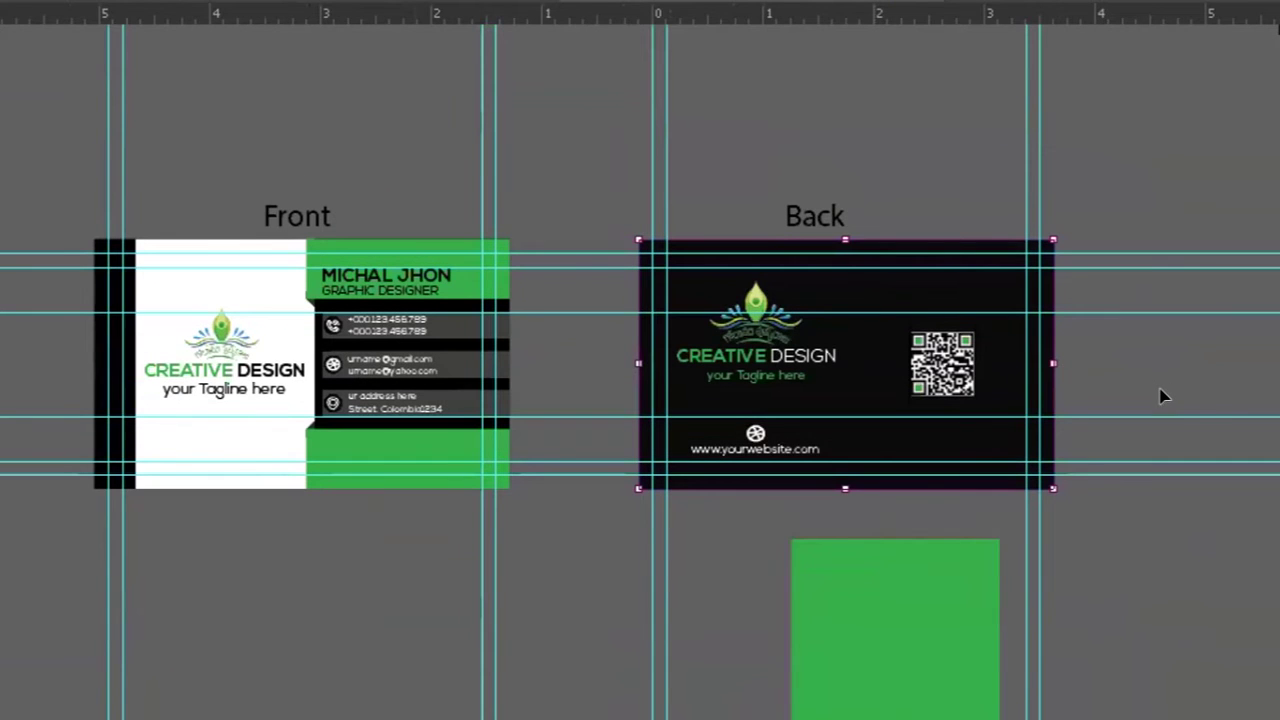
drag(1161, 391, 1164, 398)
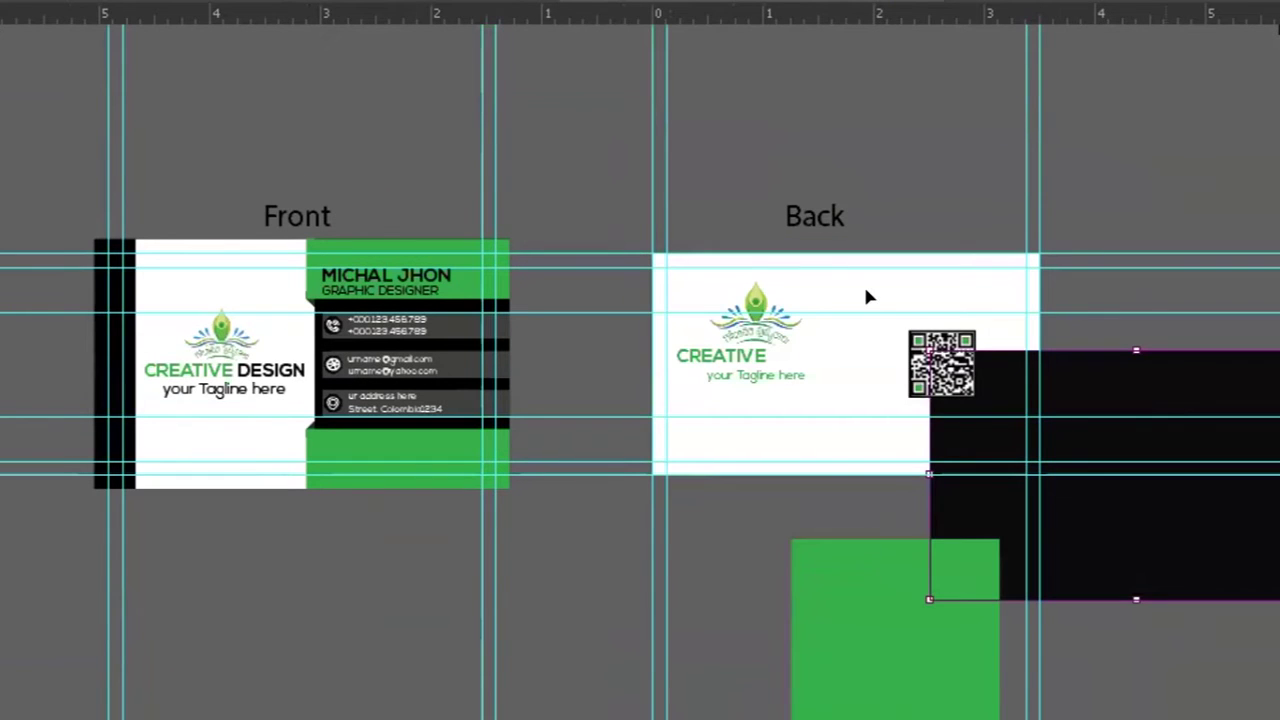
key(ctrl+shift+a)
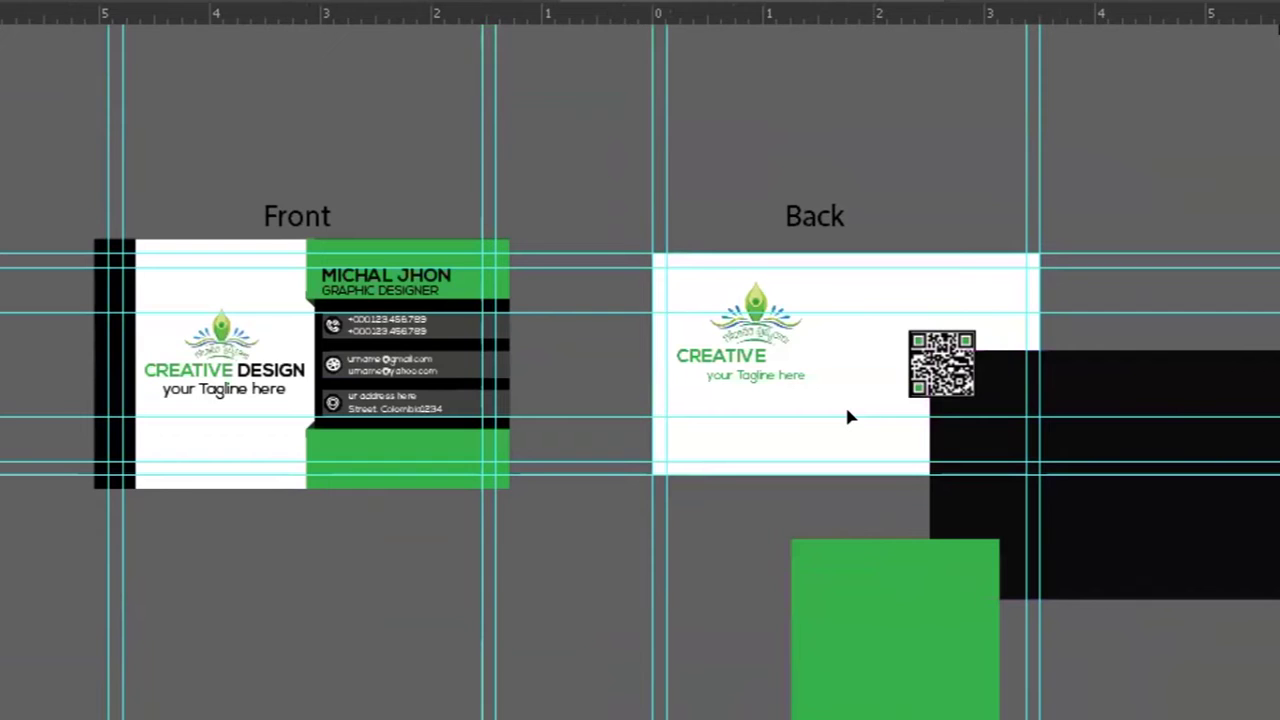
key(ctrl+plus)
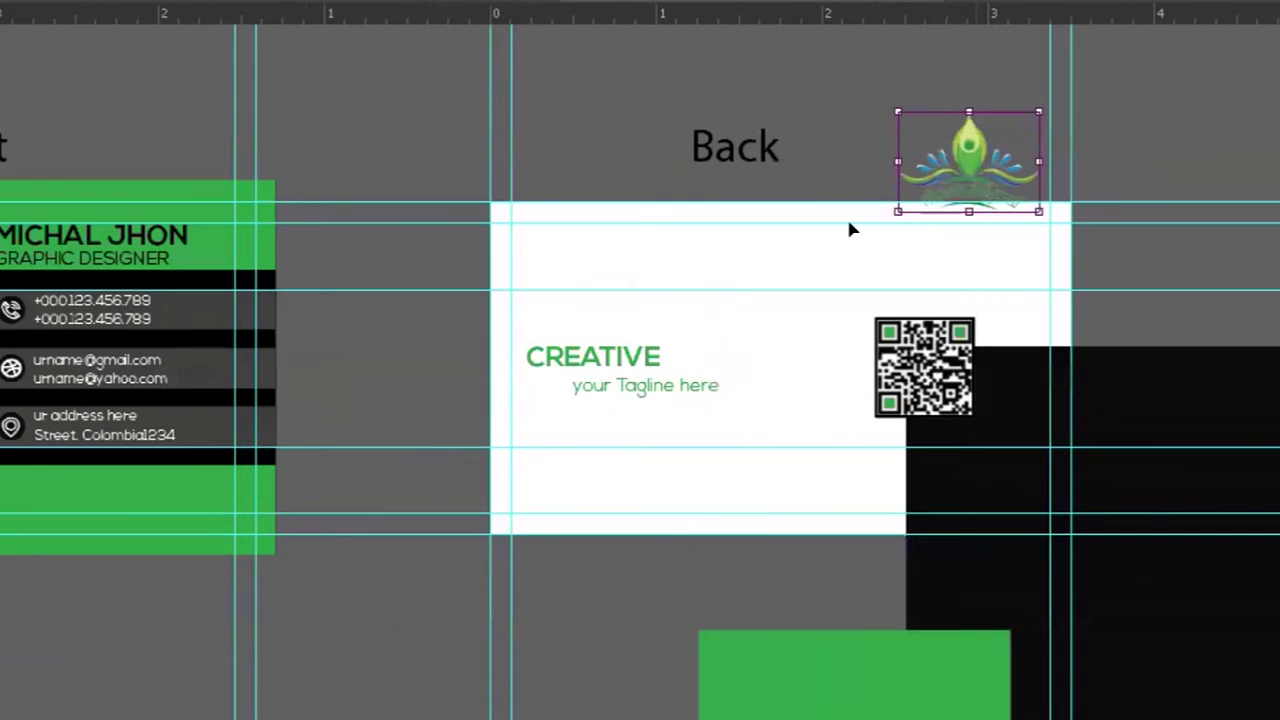
drag(622, 364, 578, 118)
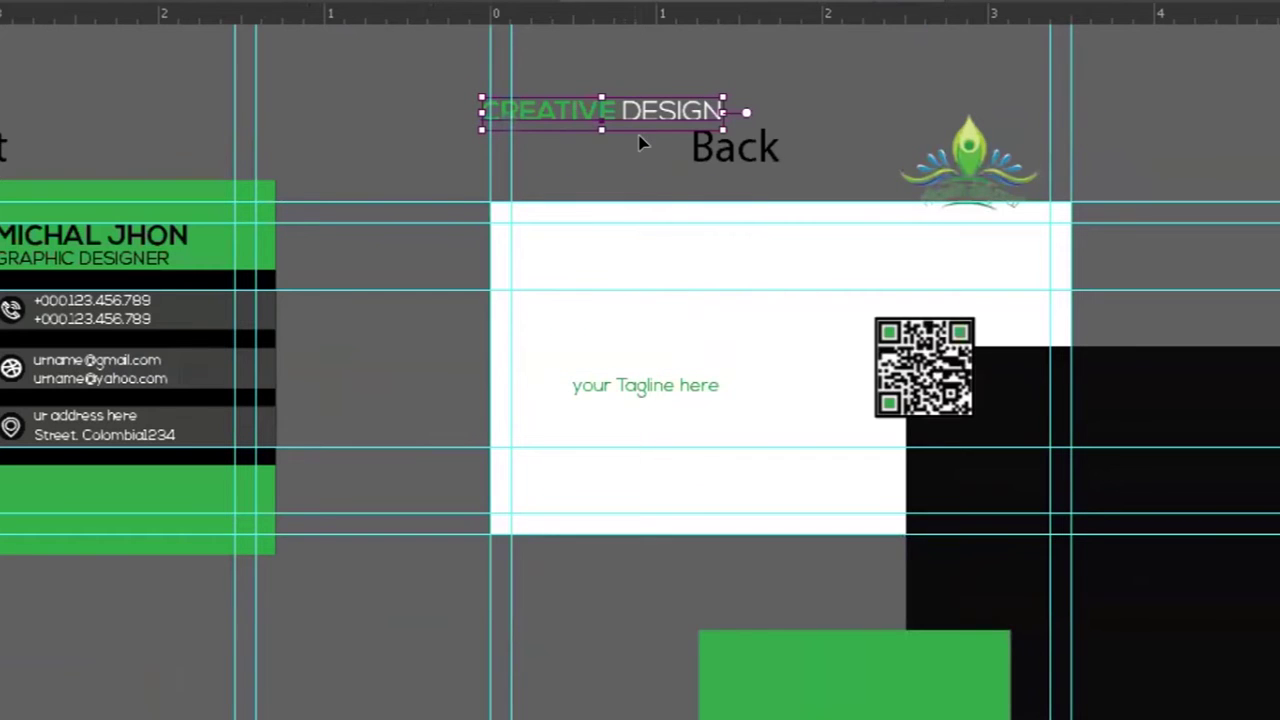
key(ctrl+z)
key(ctrl+z)
key(ctrl+z)
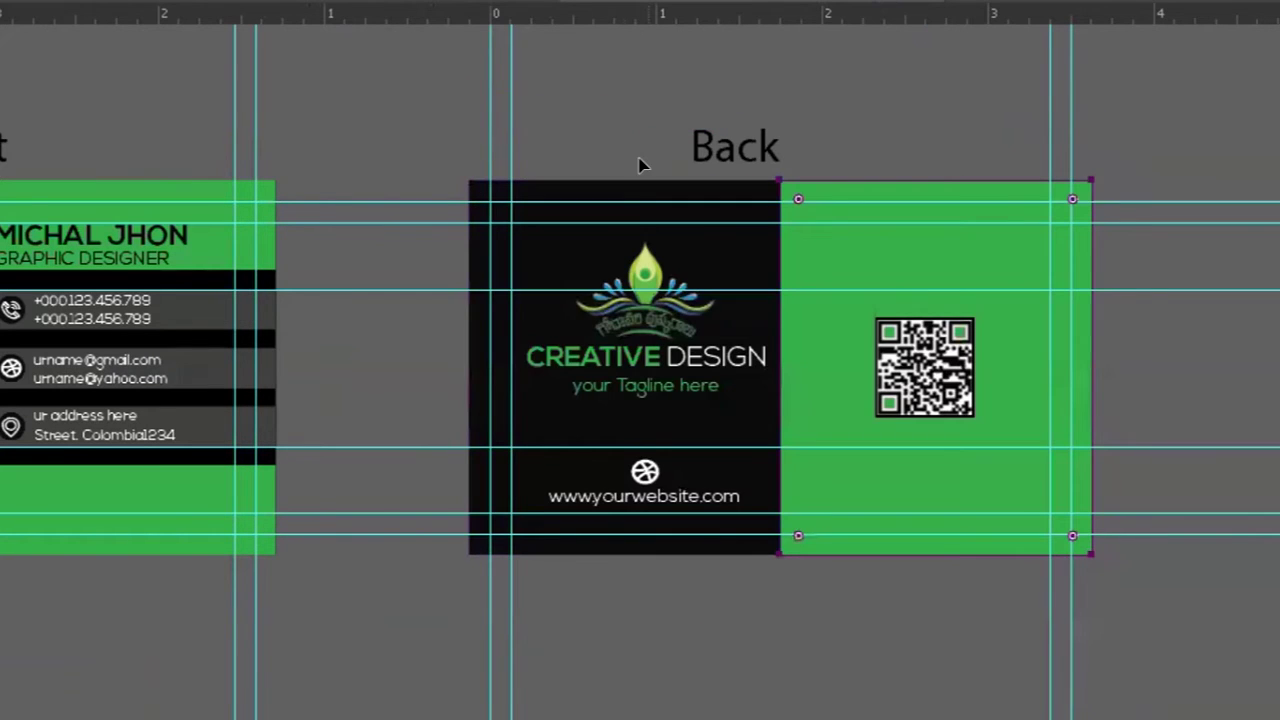
click(720, 655)
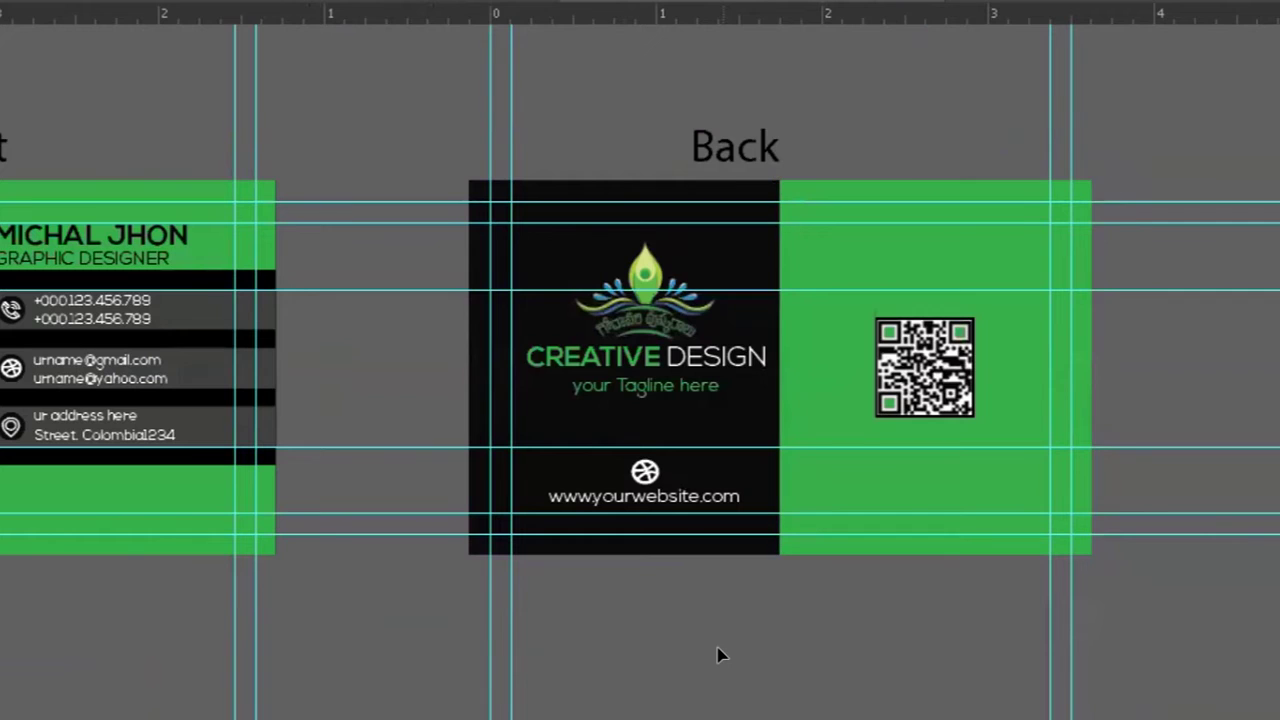
key(h)
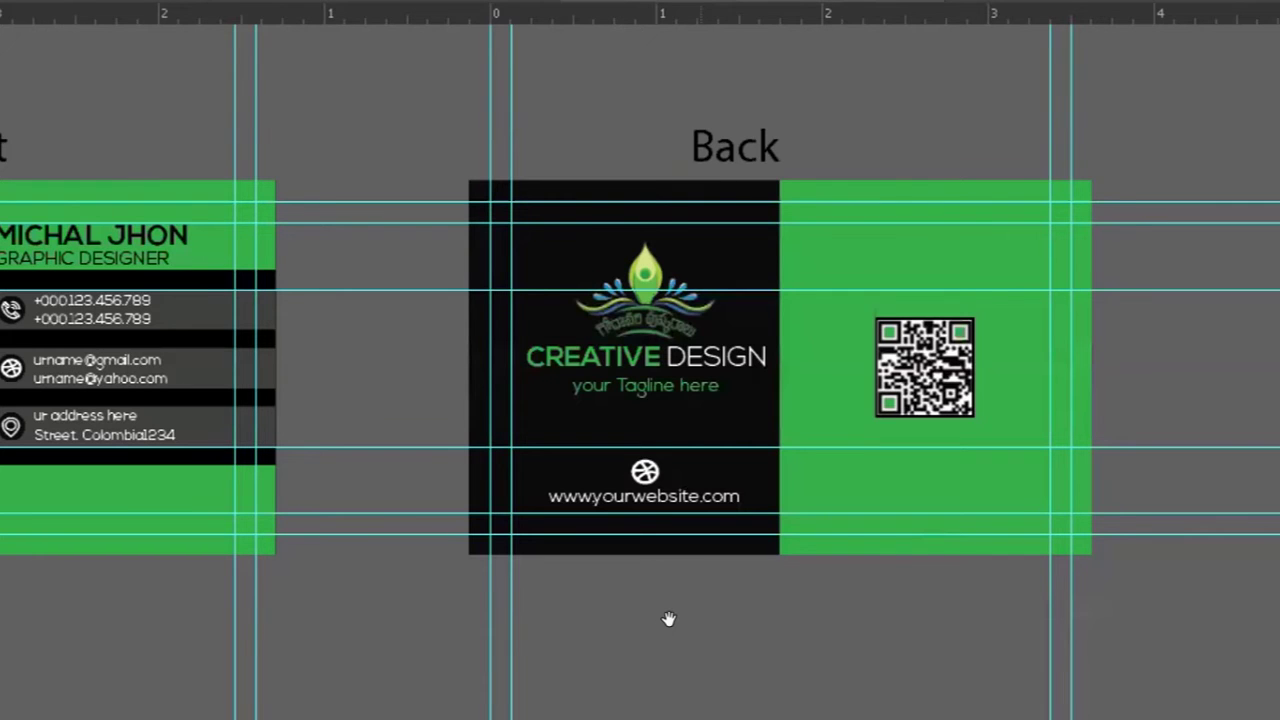
key(ctrl+minus)
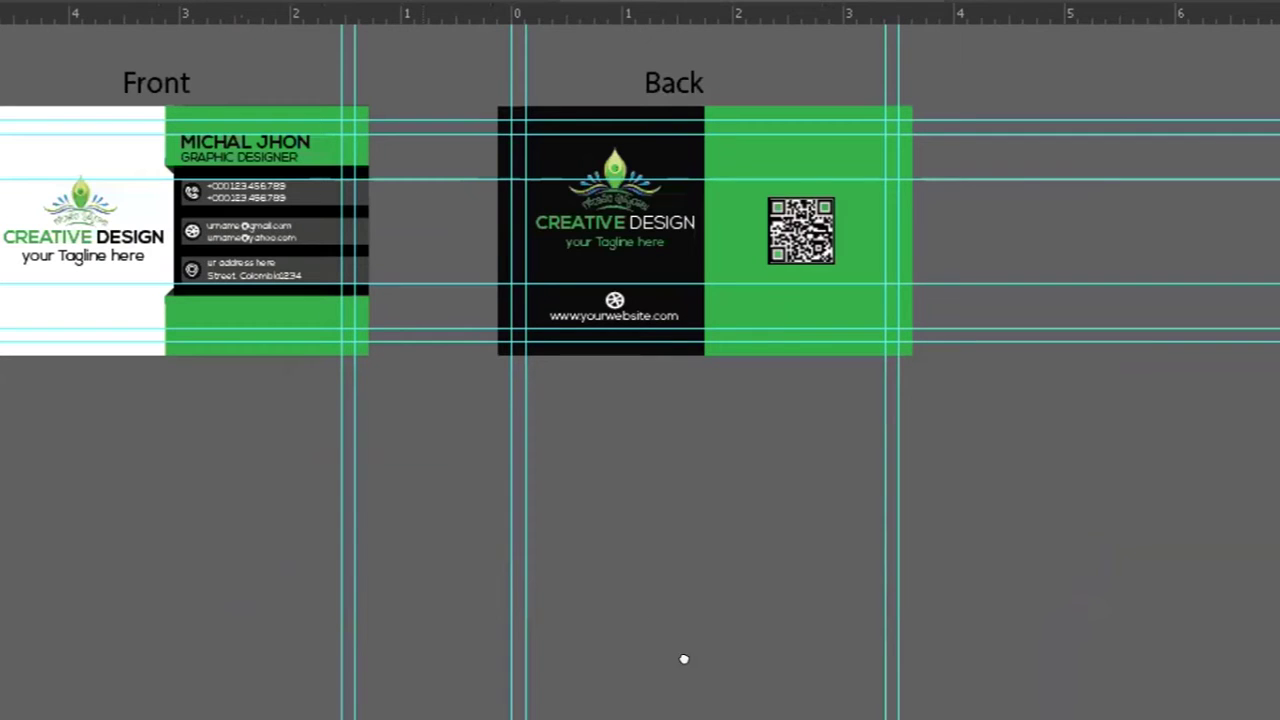
key(ctrl+plus)
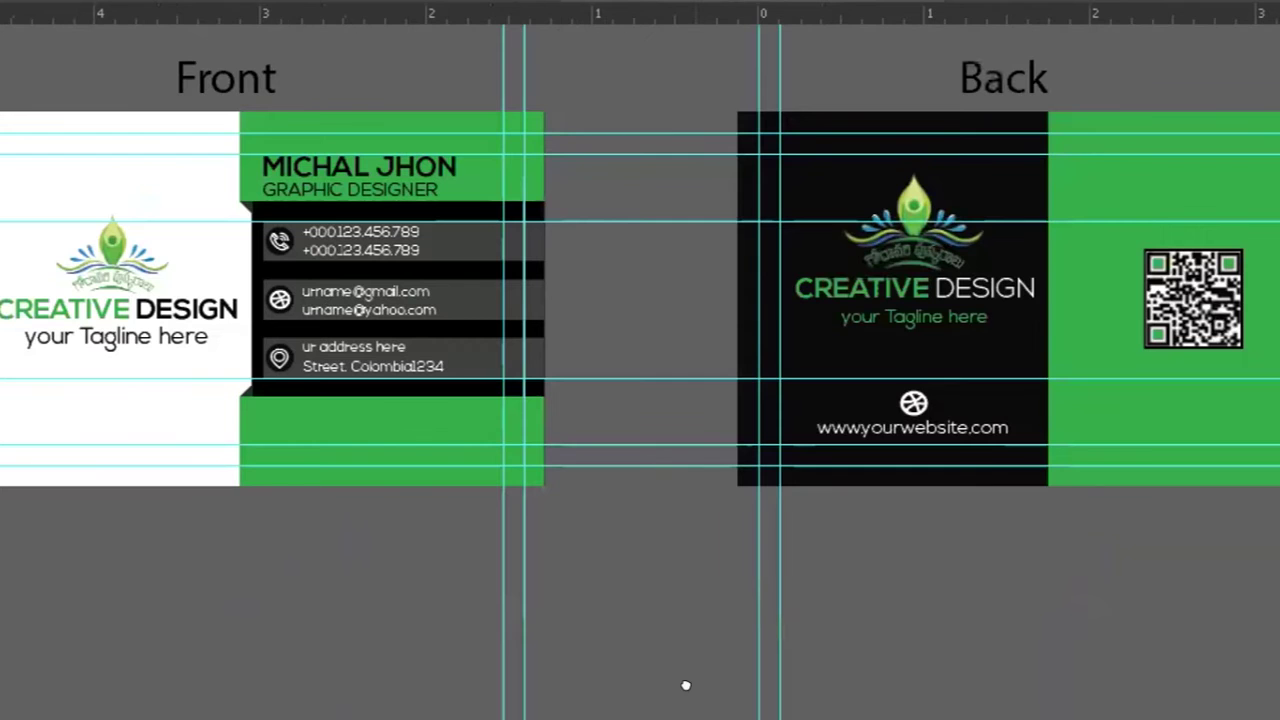
Scroll up to bring the white card layout into view
scroll(686, 685, up, 2)
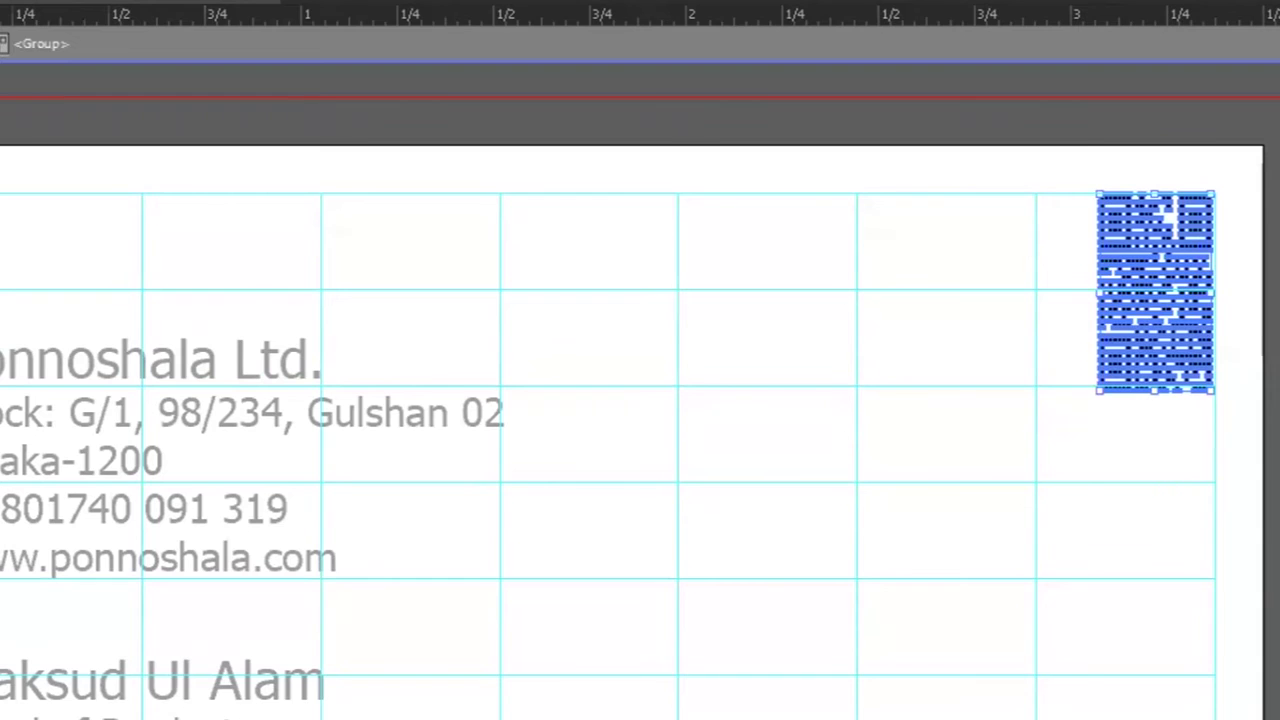
key(ctrl+shift+a)
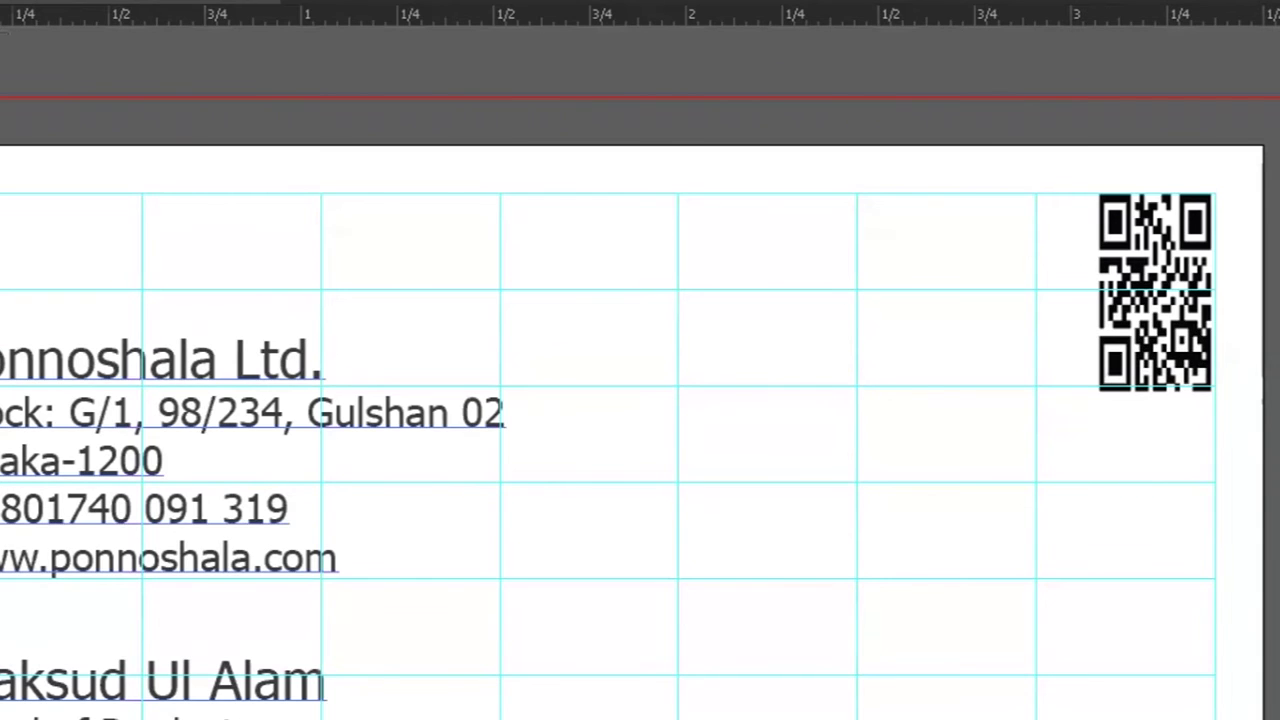
triple_click(366, 376)
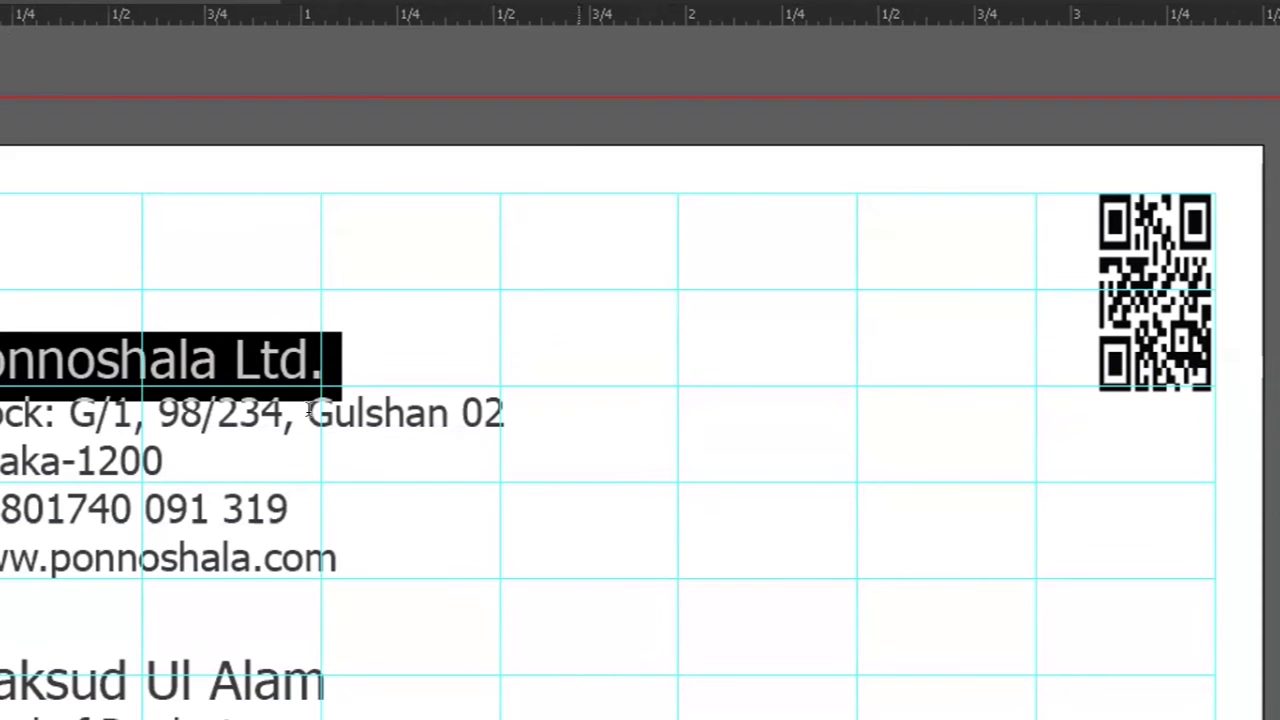
key(Right)
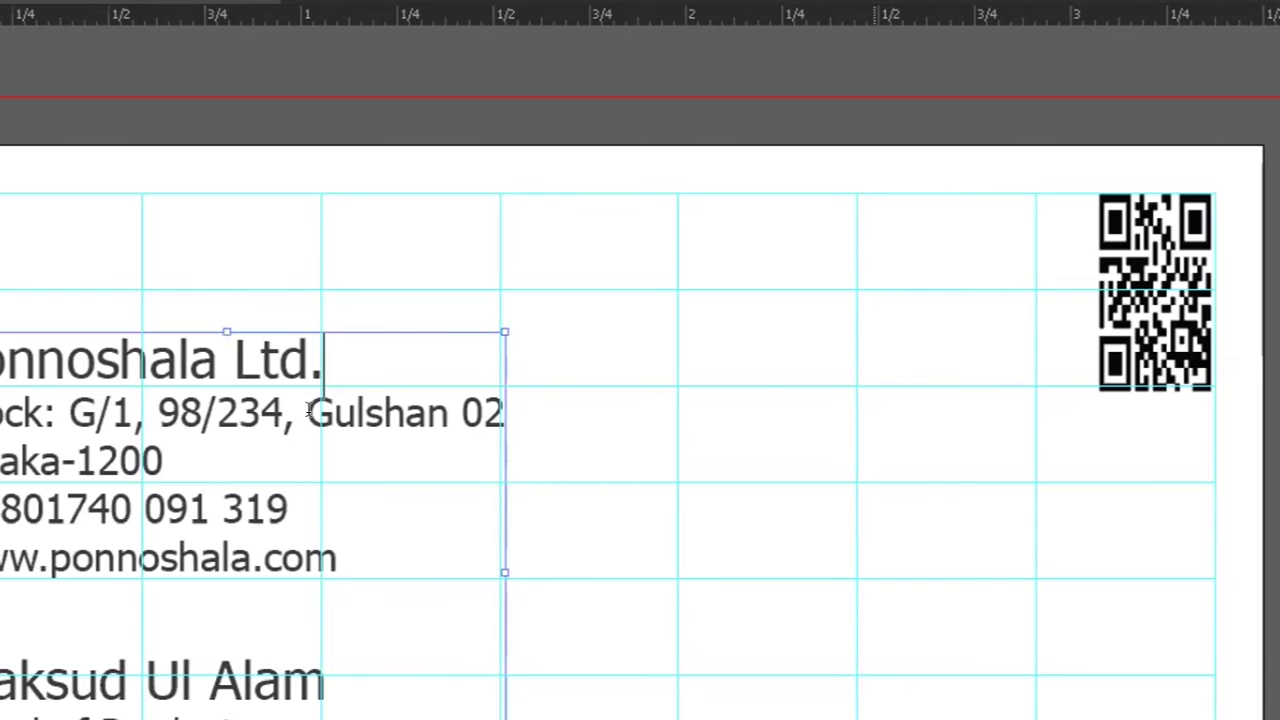
key(ctrl+equal)
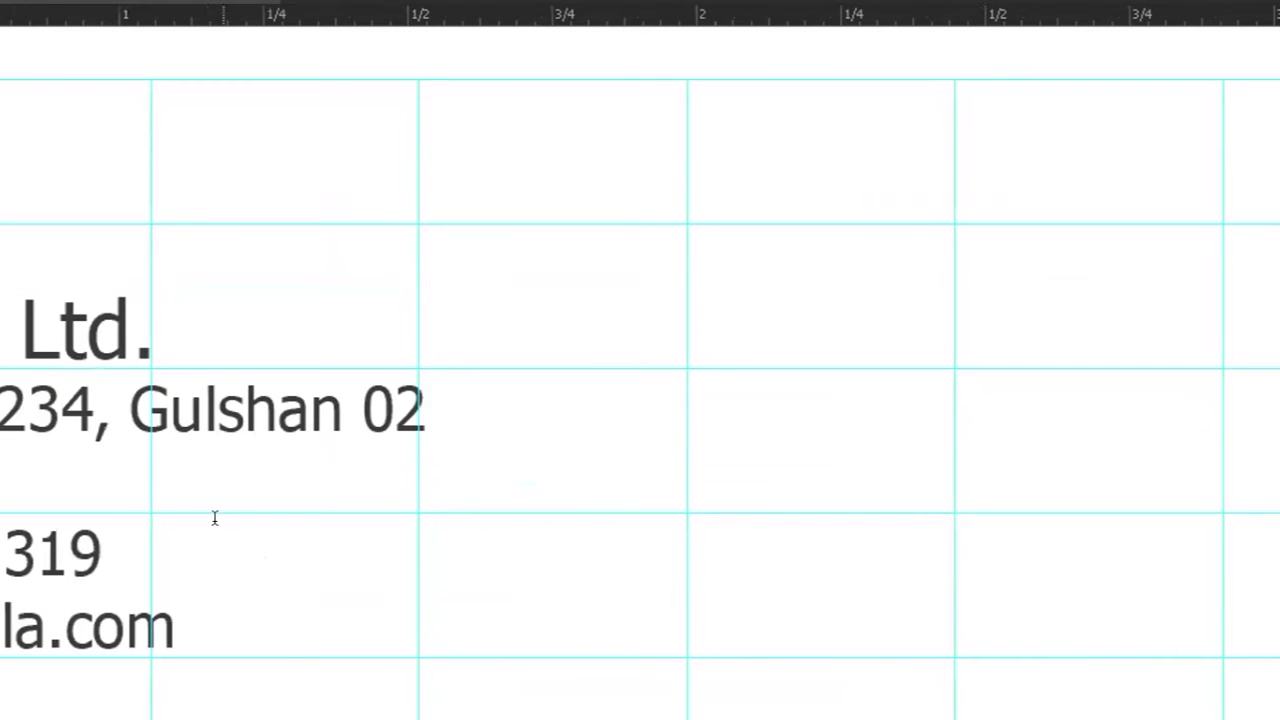
scroll(48, 537, down, 1)
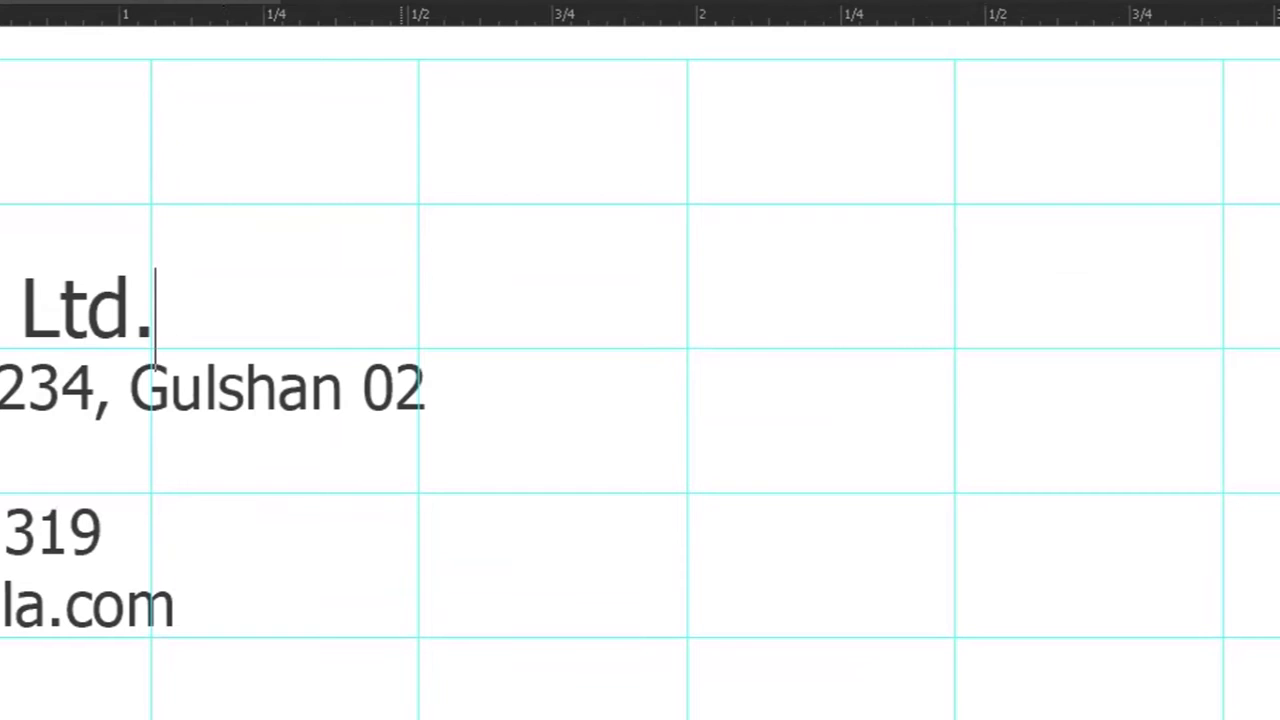
scroll(640, 360, left, 2)
scroll(640, 360, left, 3)
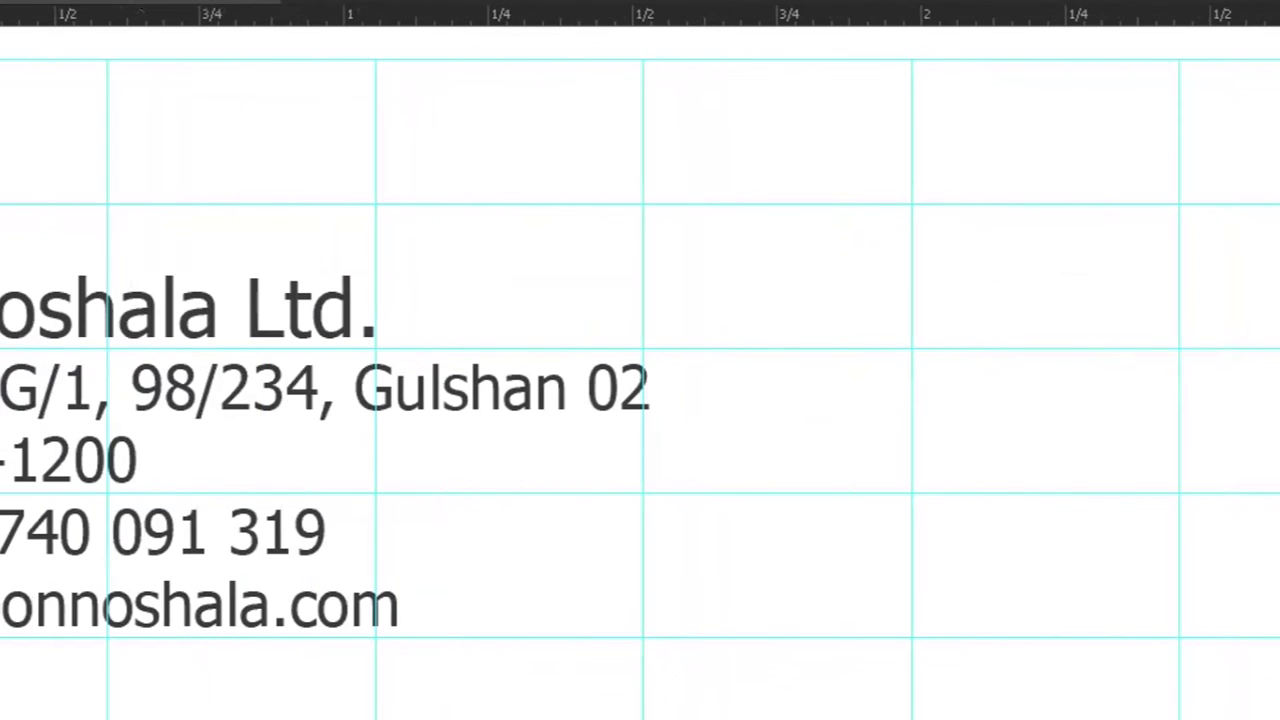
scroll(640, 360, left, 4)
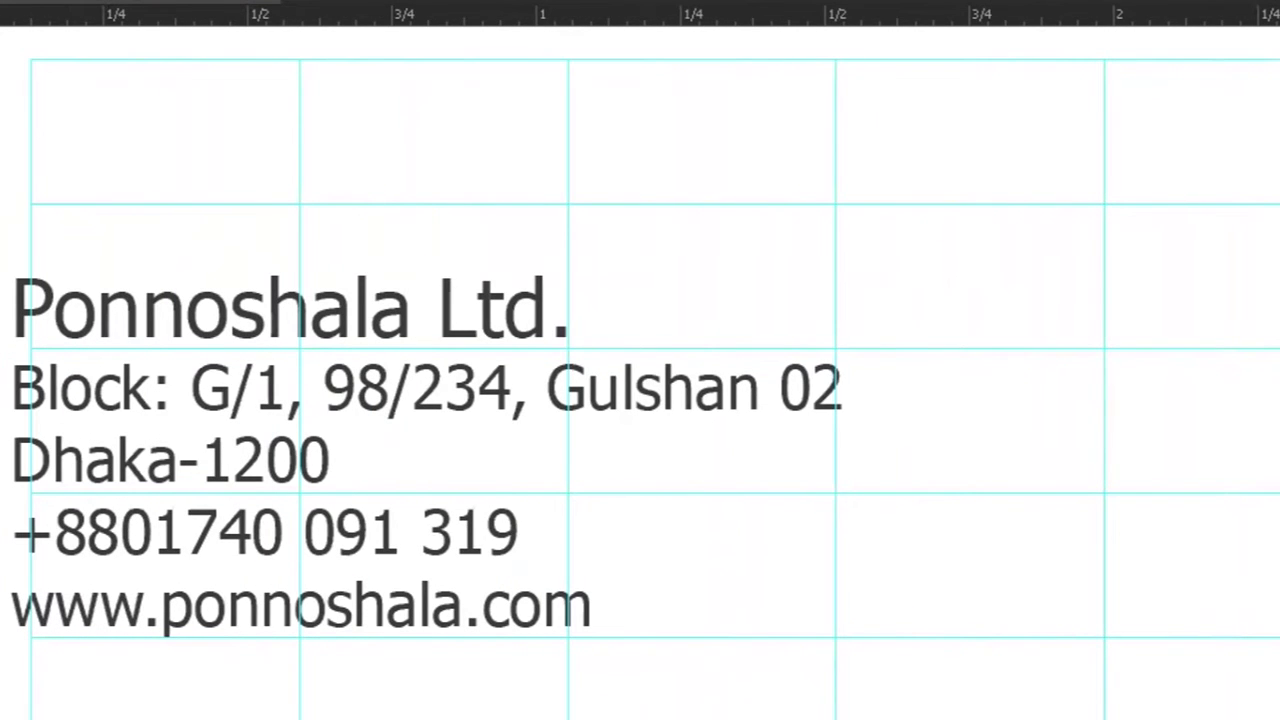
click(272, 322)
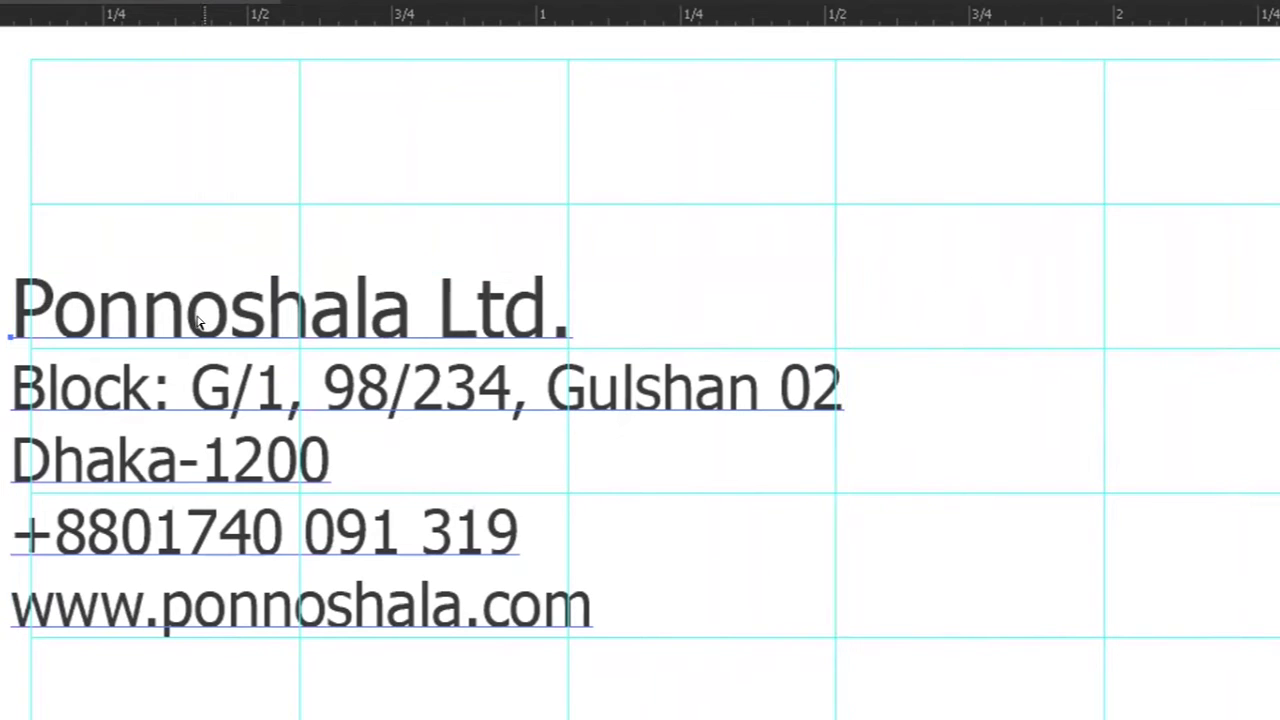
key(ctrl+equal)
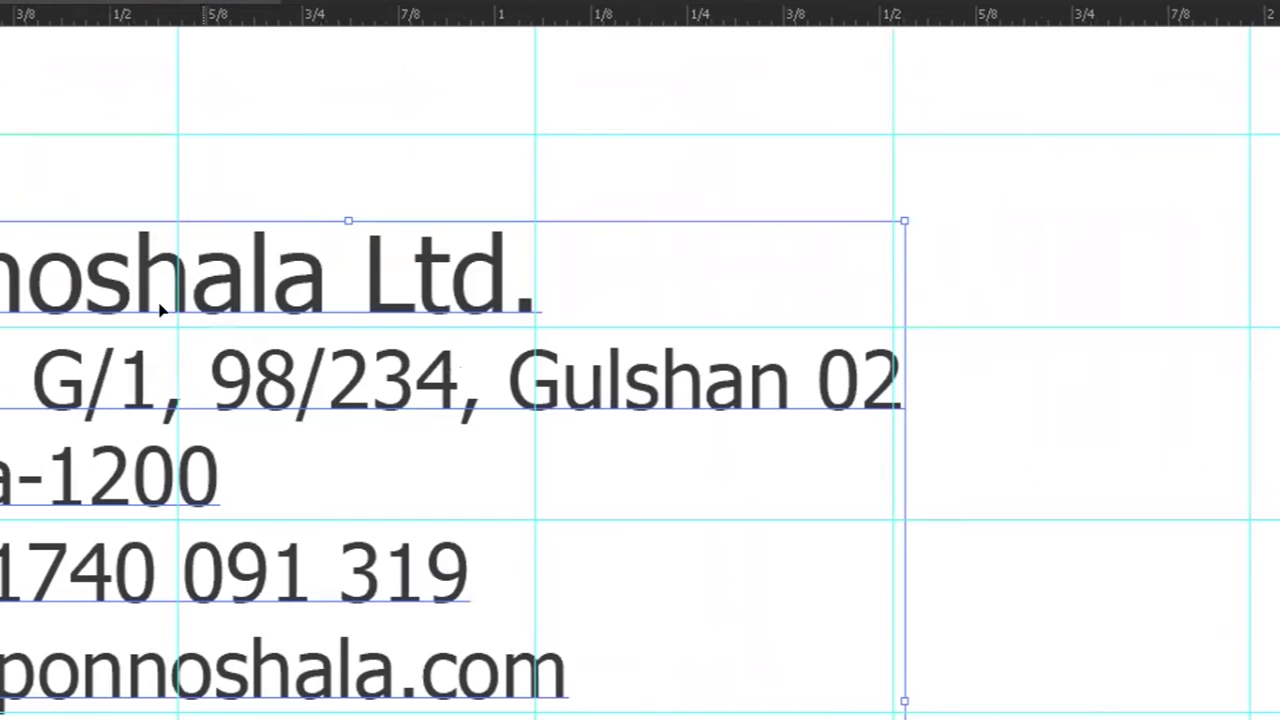
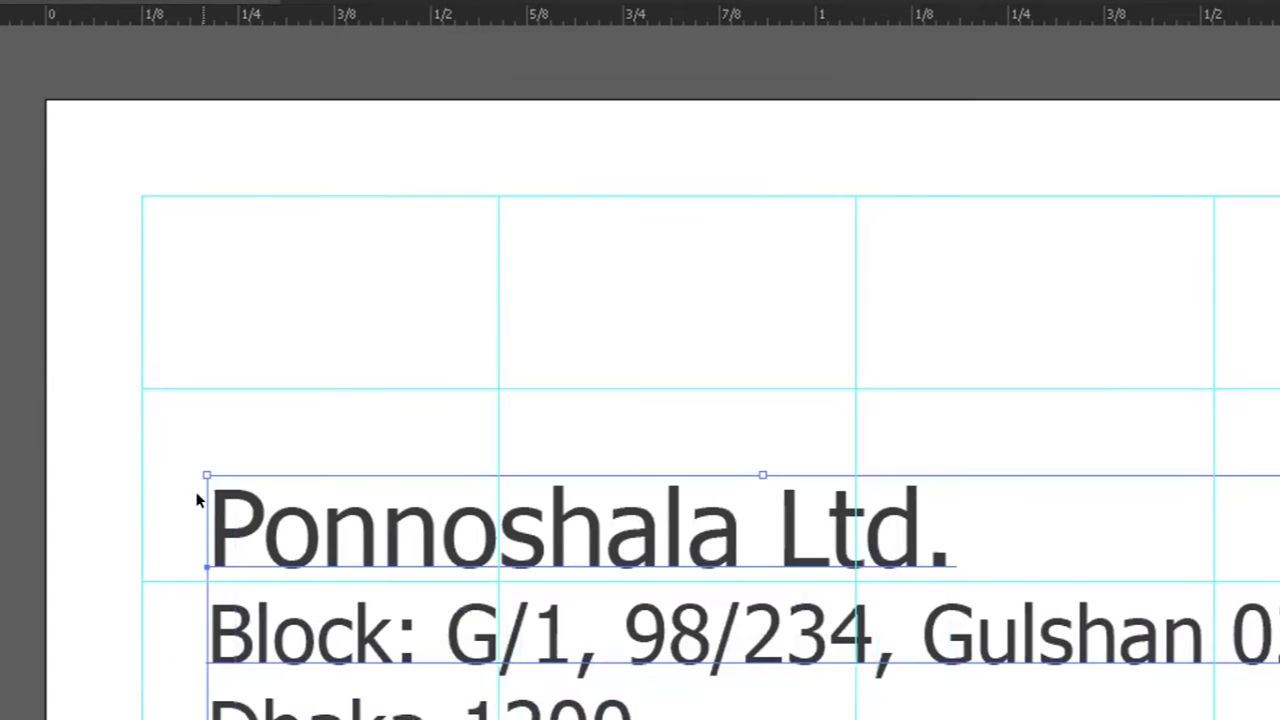
Move the company address frame up and left so its corner snaps onto the margin guides
triple_click(201, 502)
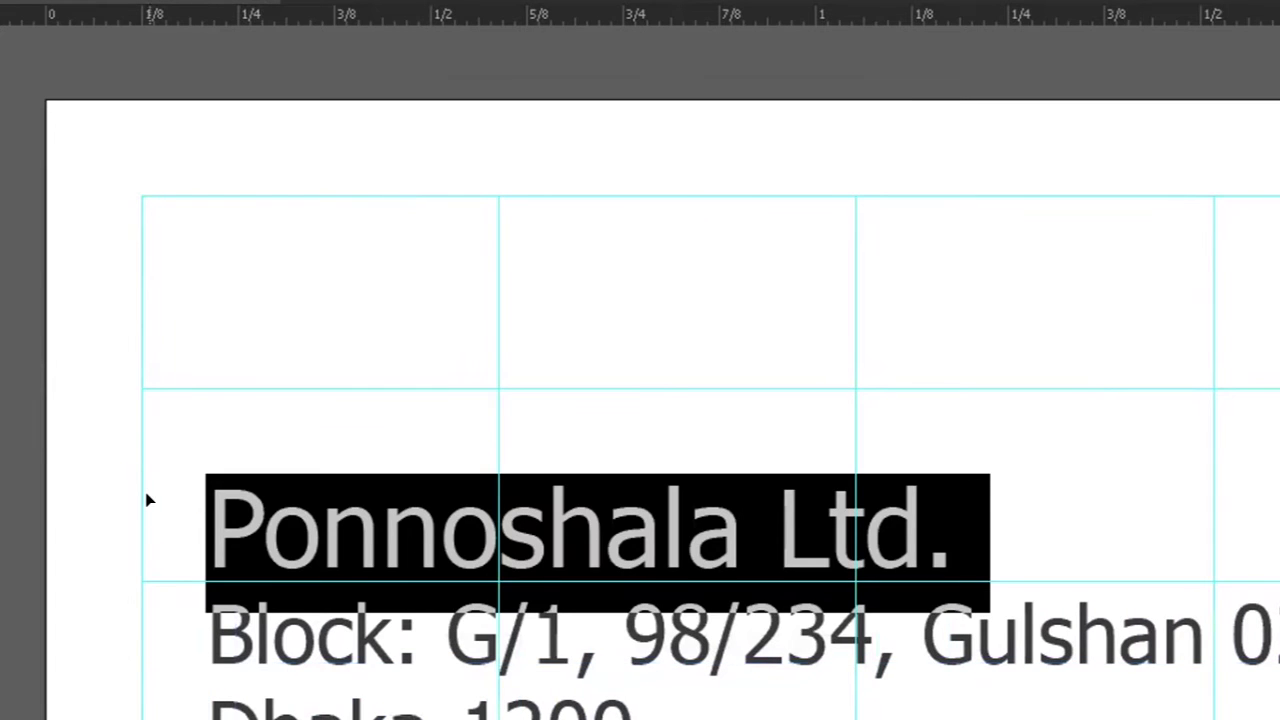
click(183, 497)
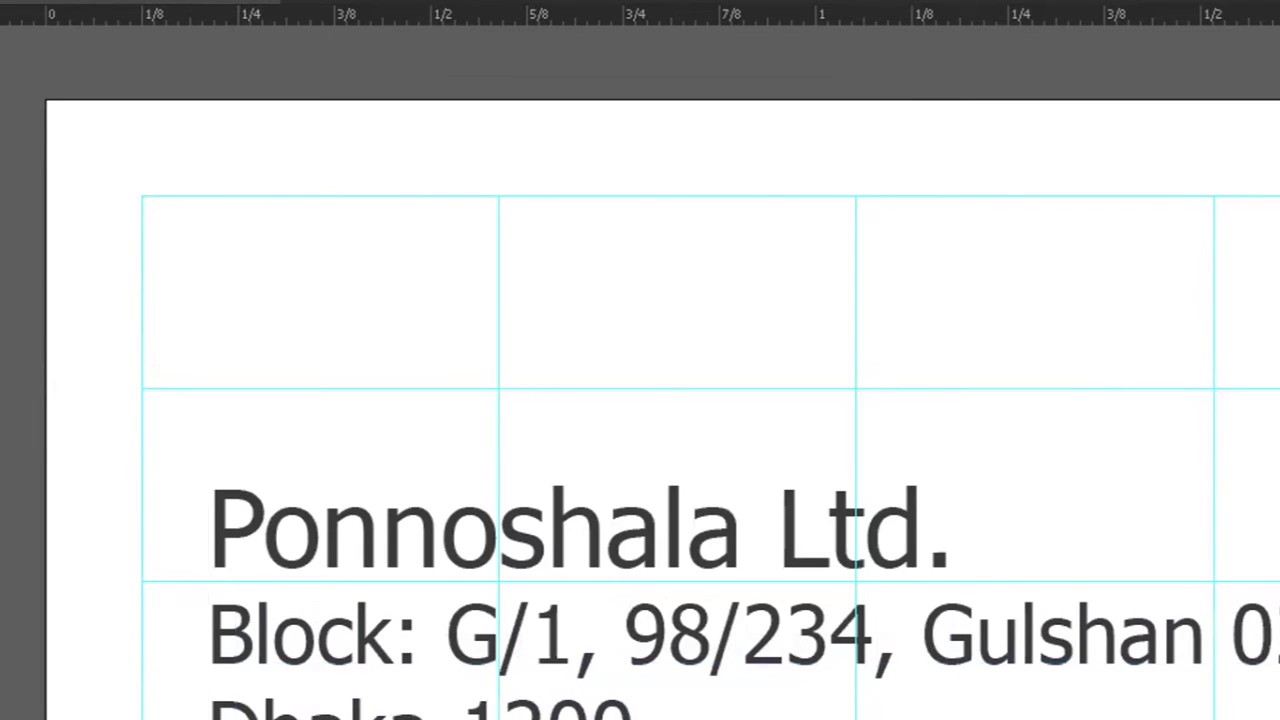
key(Escape)
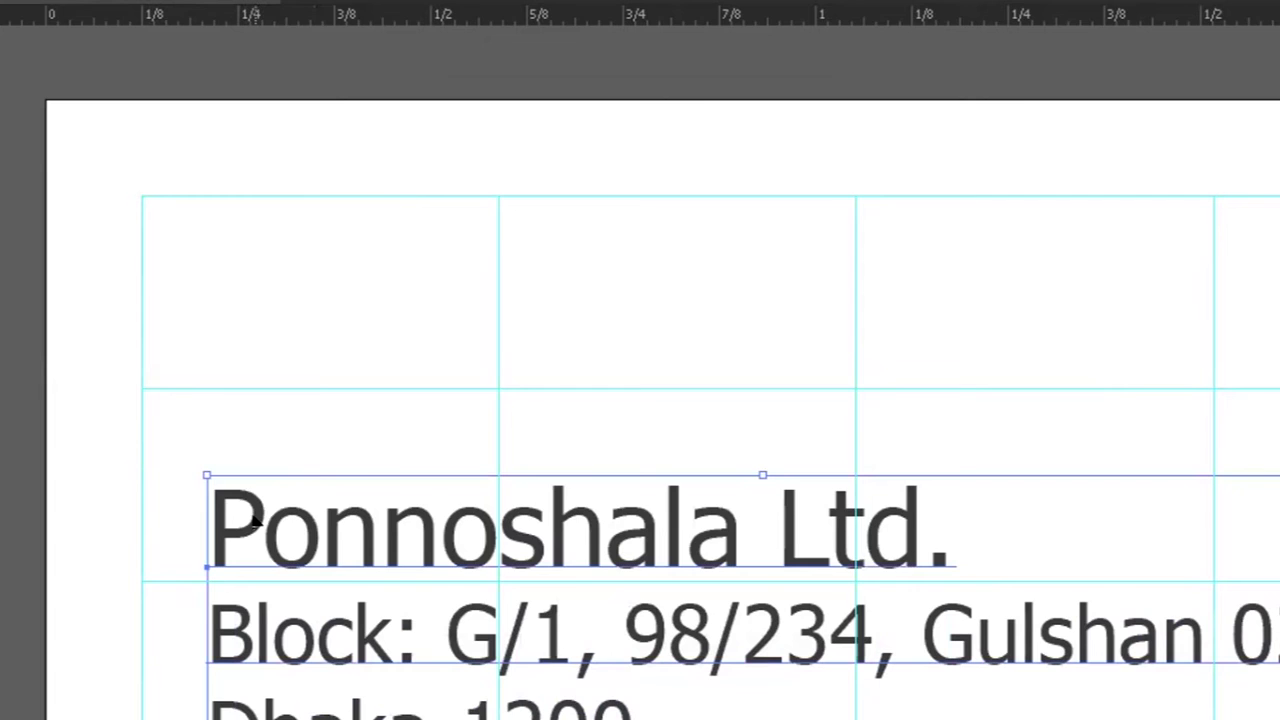
drag(230, 510, 181, 473)
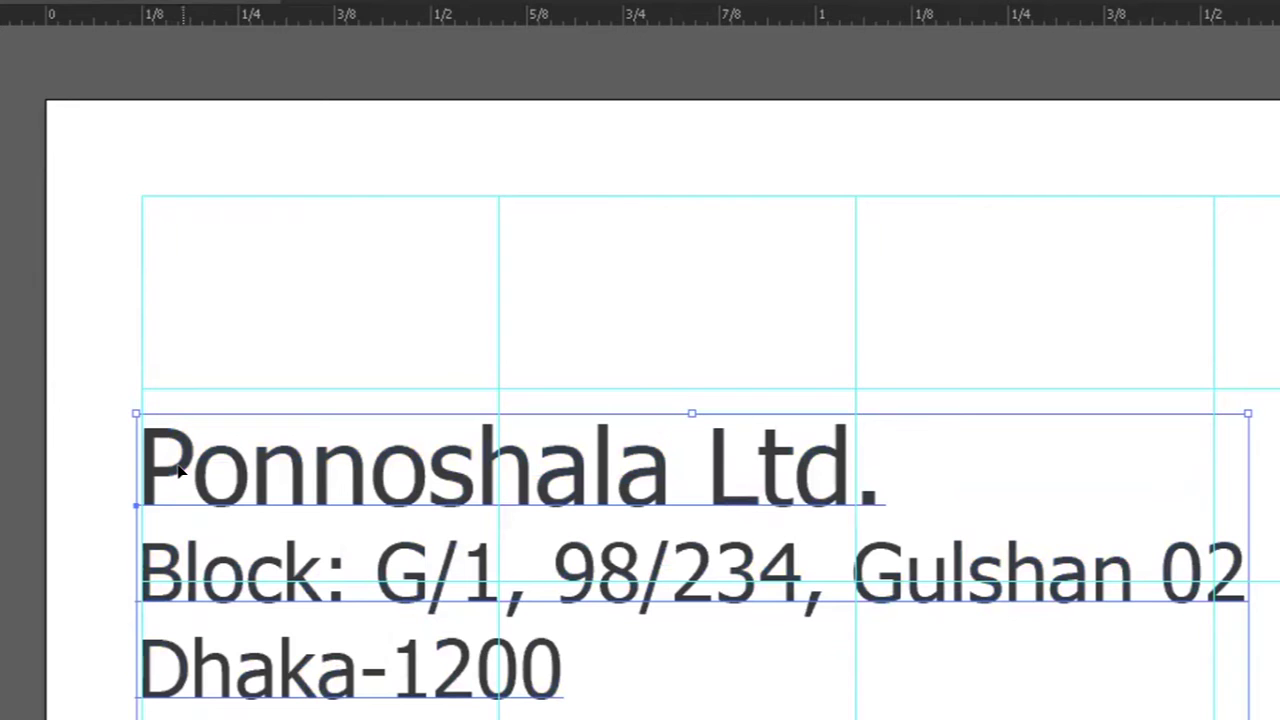
Zoom in on the frame's corner to verify the alignment, then zoom back out
key(ctrl+equal)
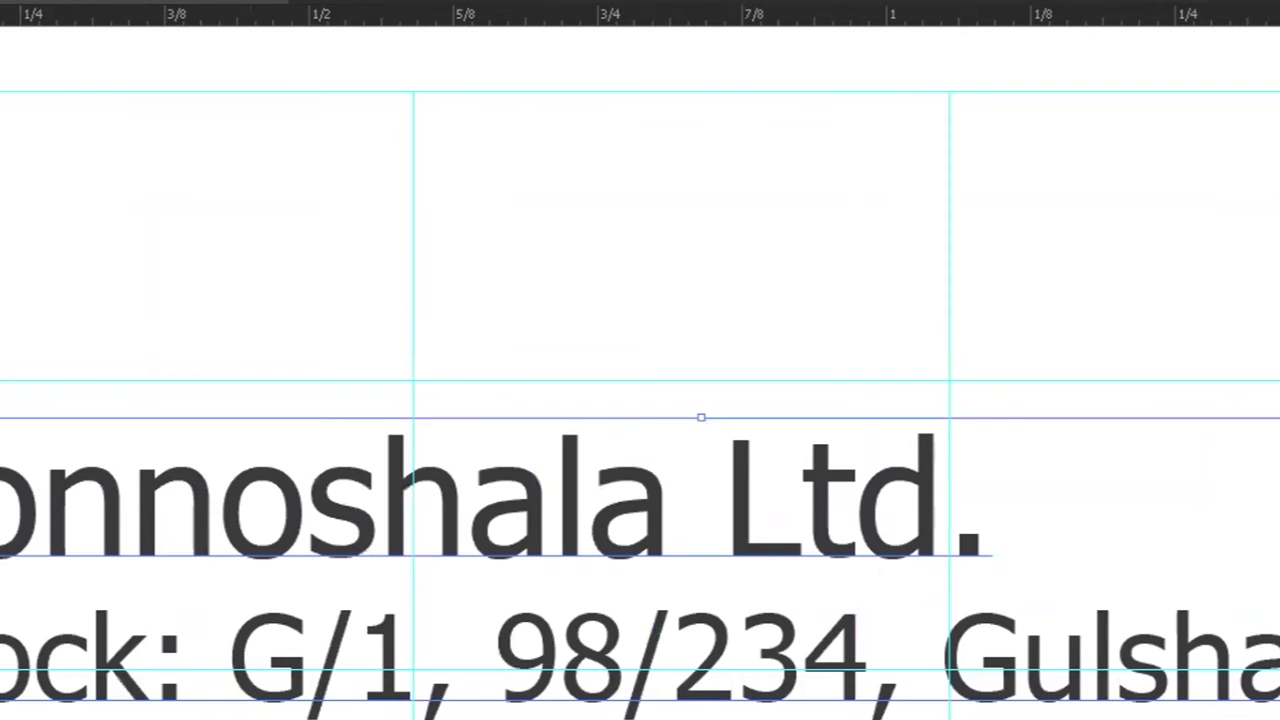
key(ctrl+equal)
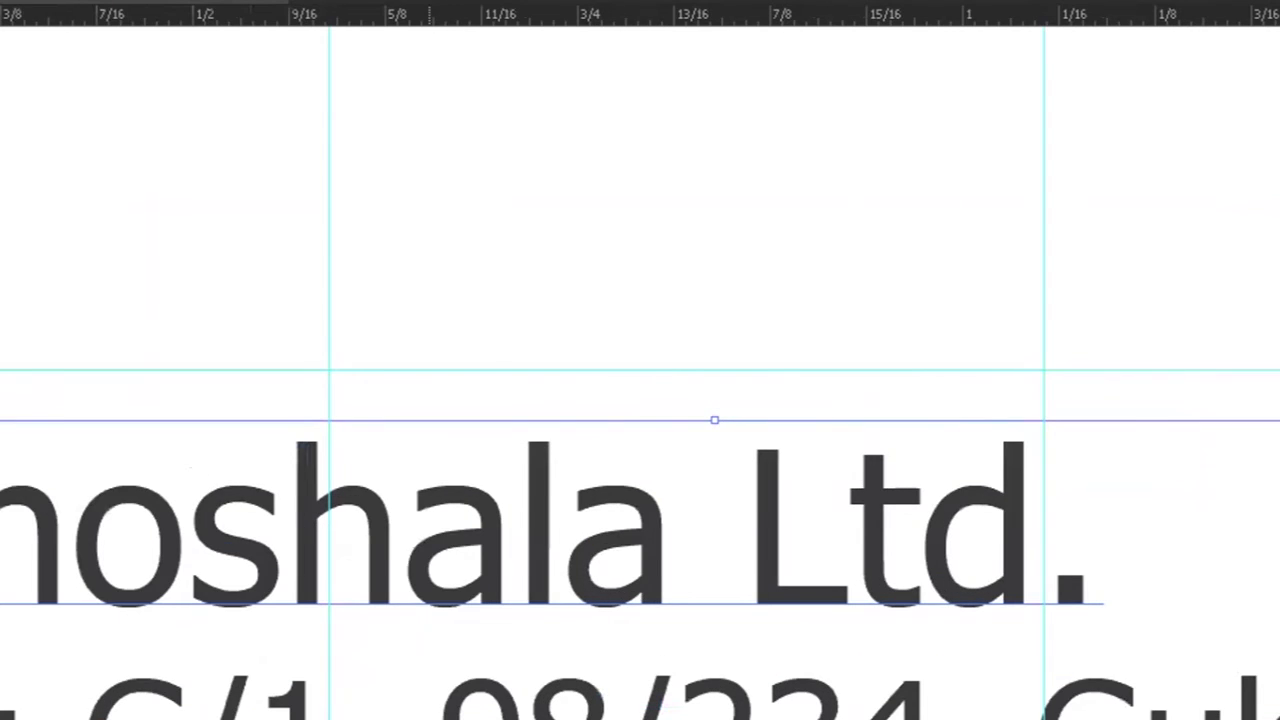
scroll(640, 400, left, 5)
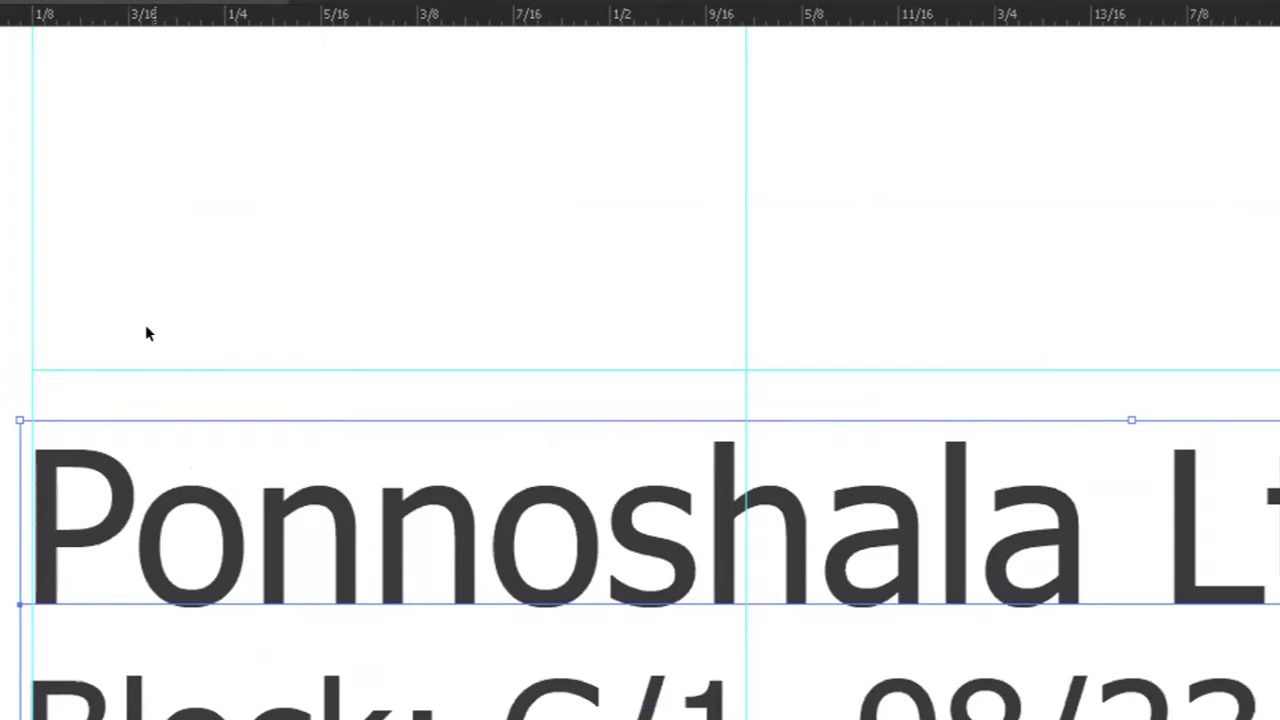
click(350, 383)
scroll(350, 385, down, 1)
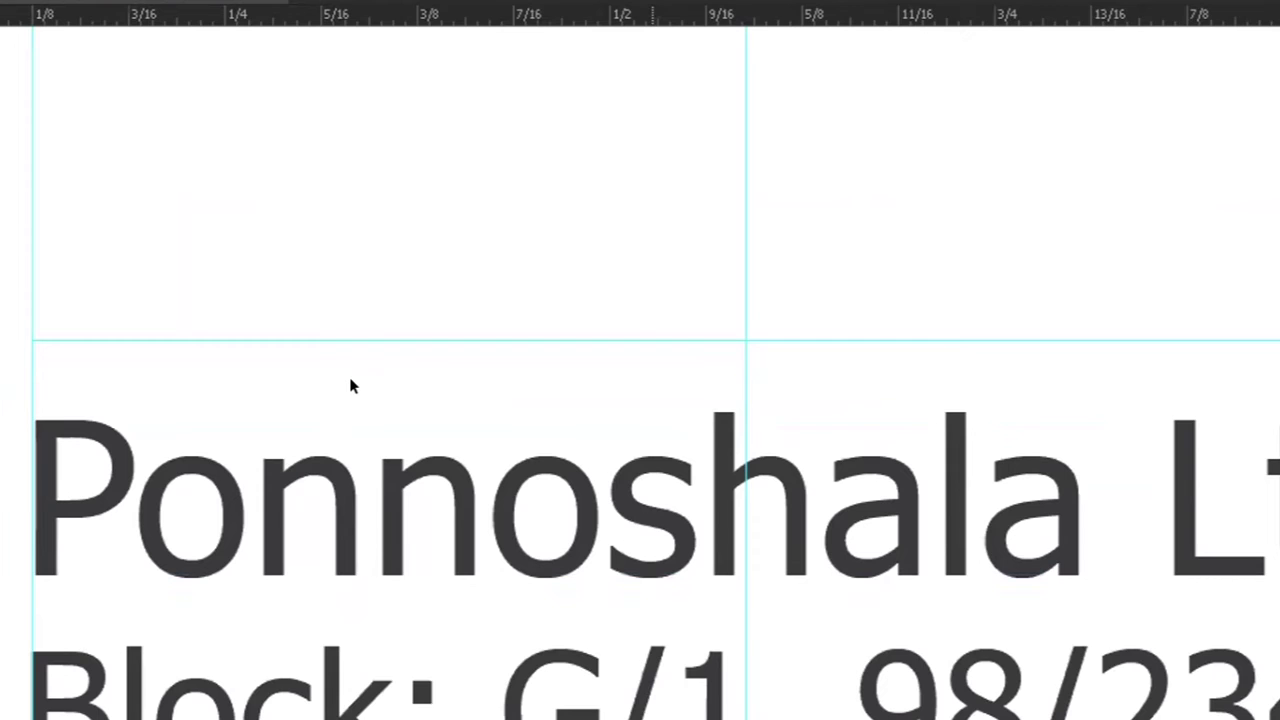
key(ctrl+minus)
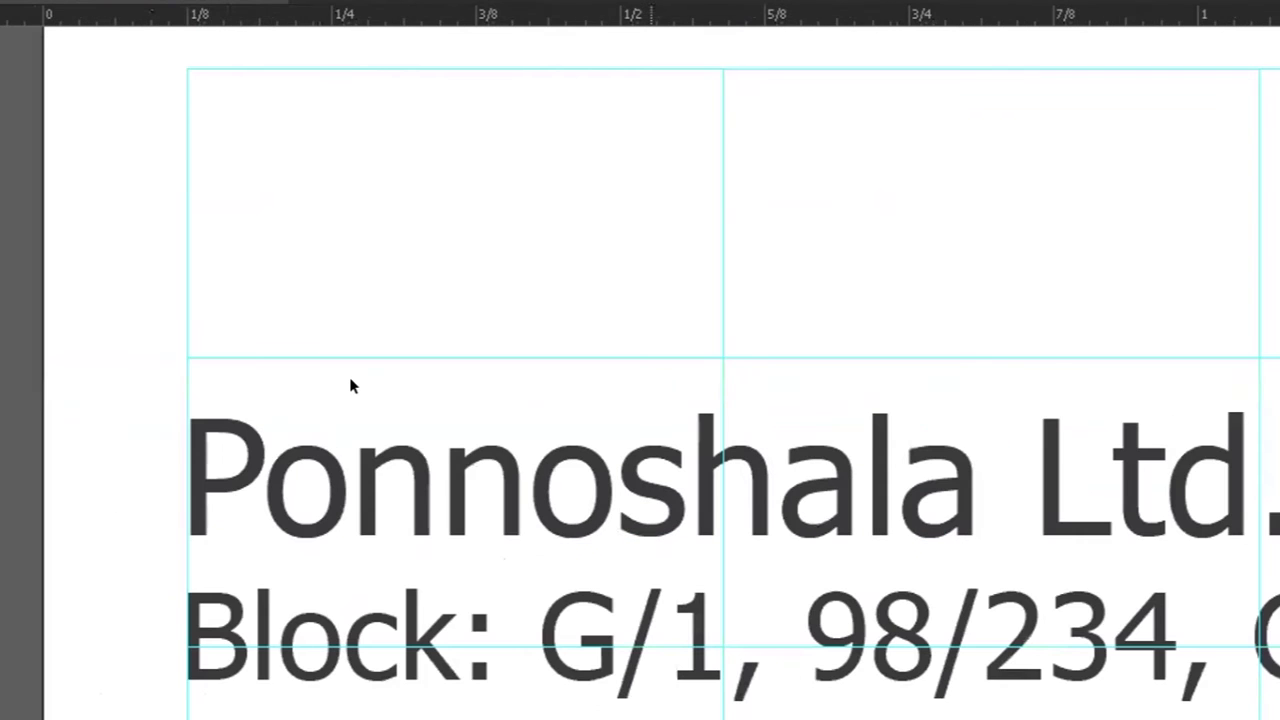
key(ctrl+minus)
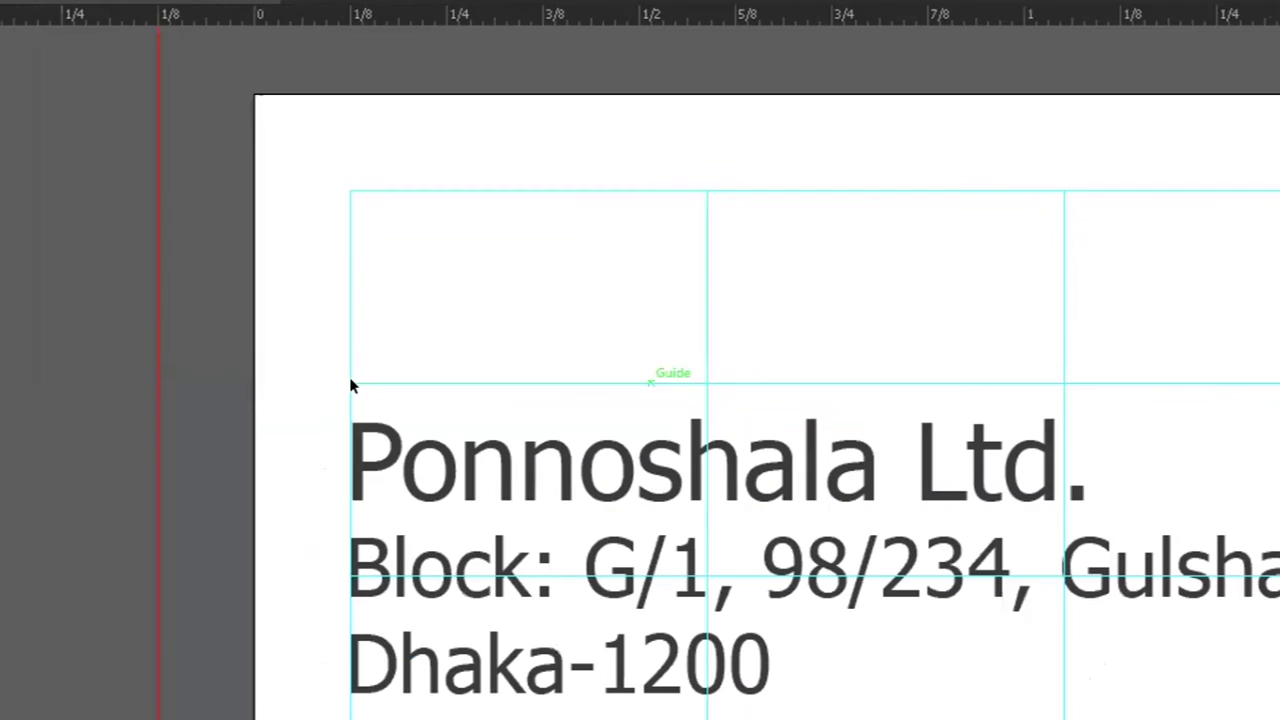
key(ctrl+minus)
key(ctrl+minus)
key(ctrl+minus)
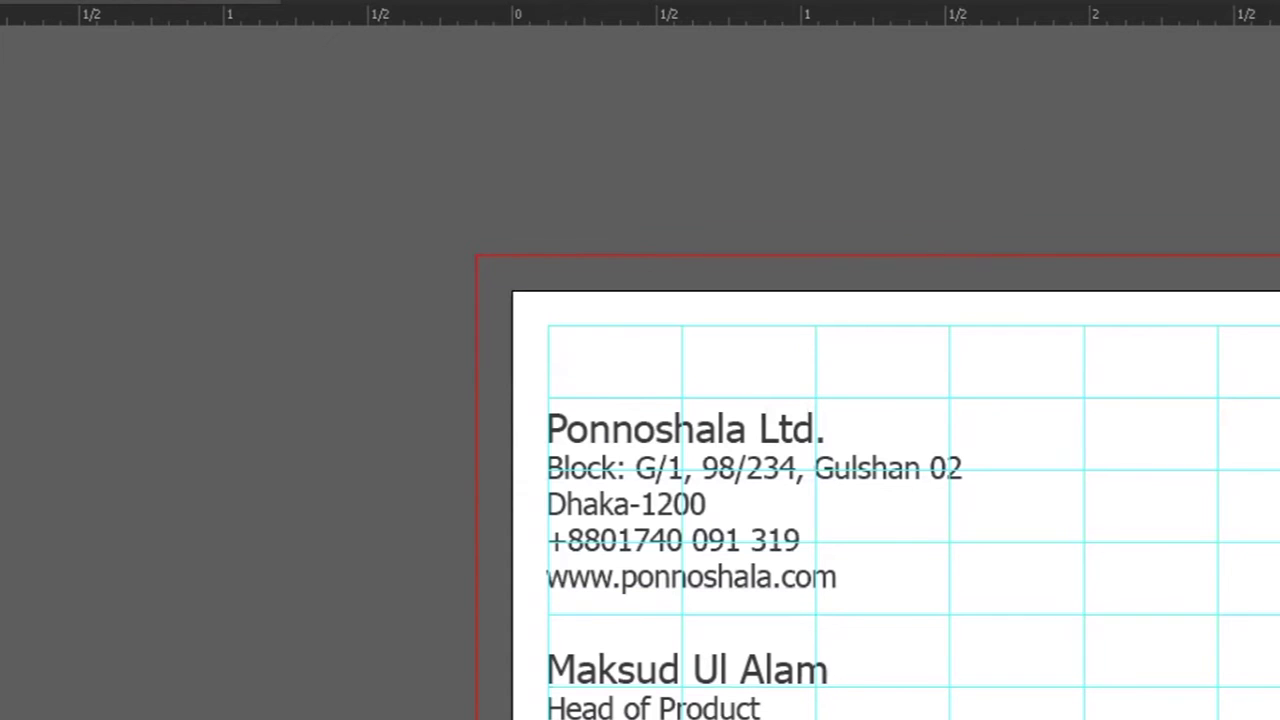
scroll(1110, 690, right, 5)
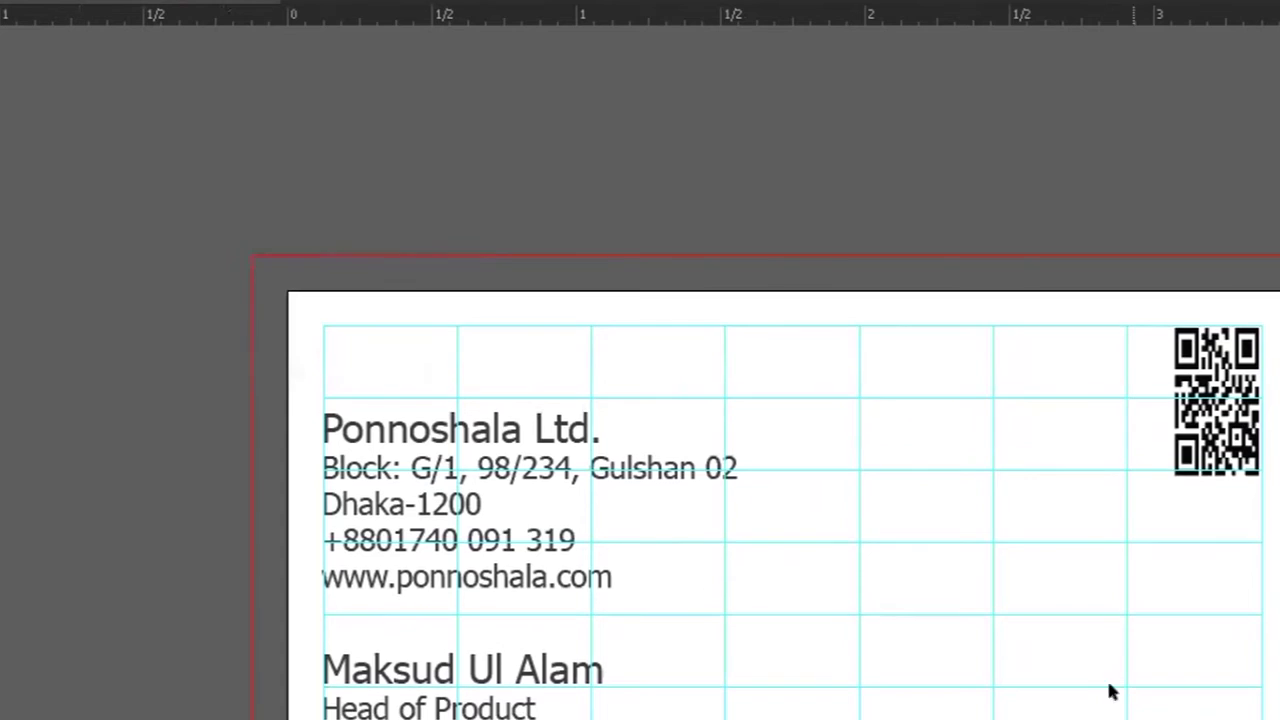
scroll(1143, 495, down, 1)
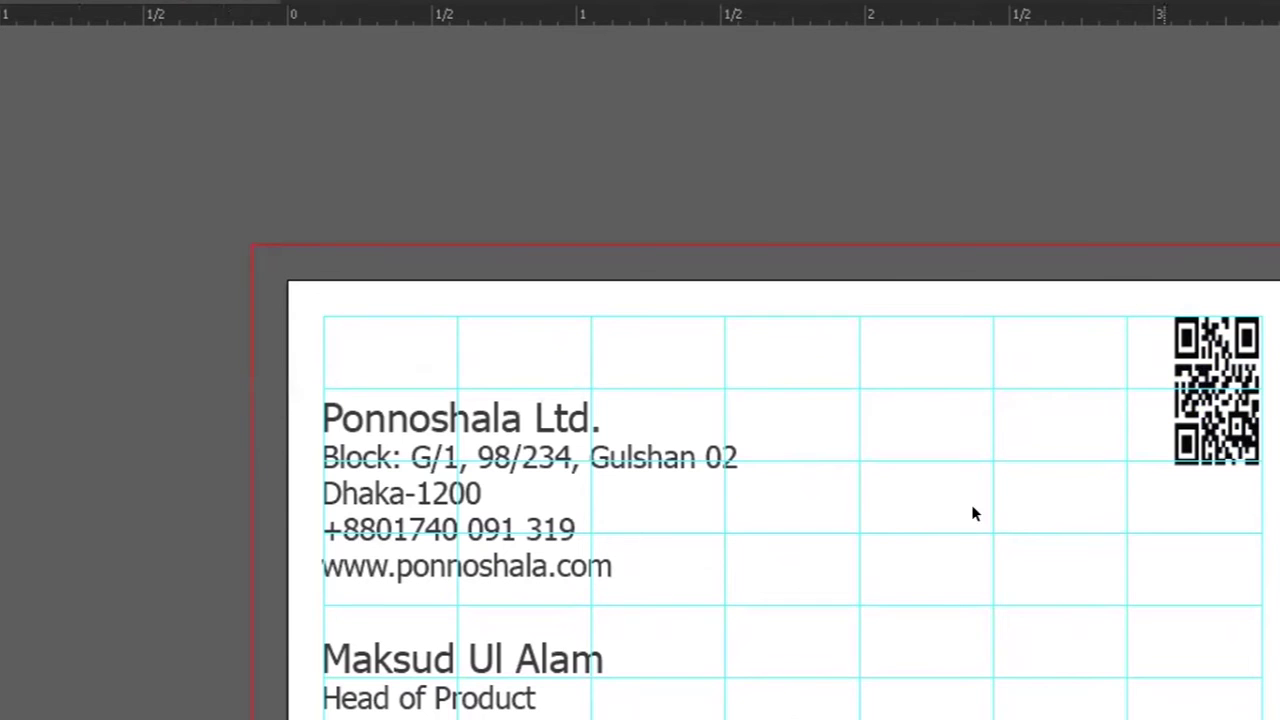
double_click(1266, 410)
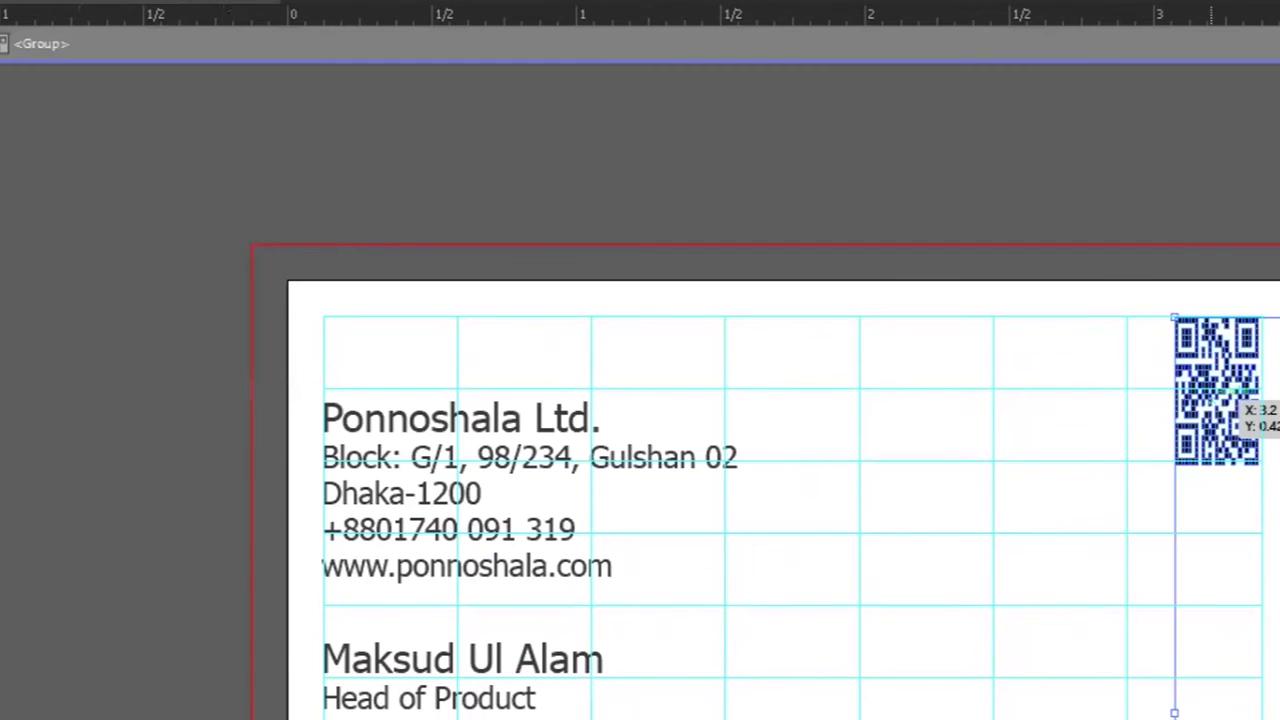
double_click(1188, 428)
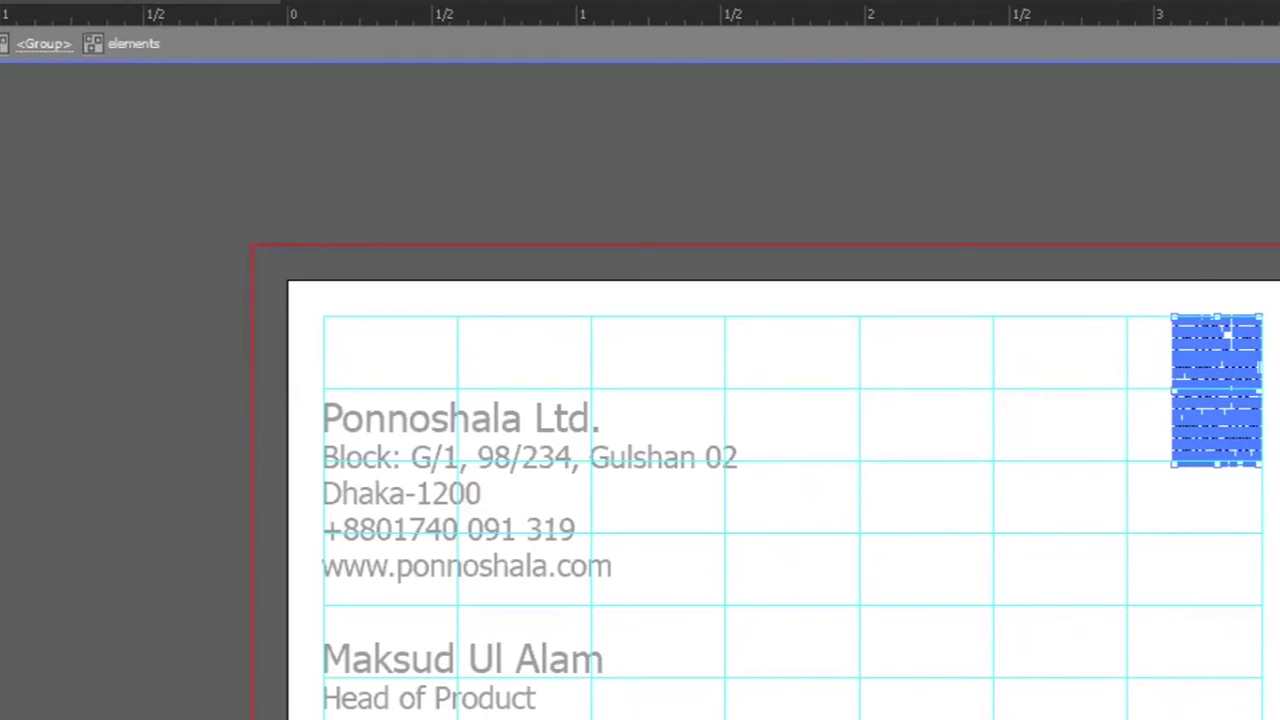
key(Escape)
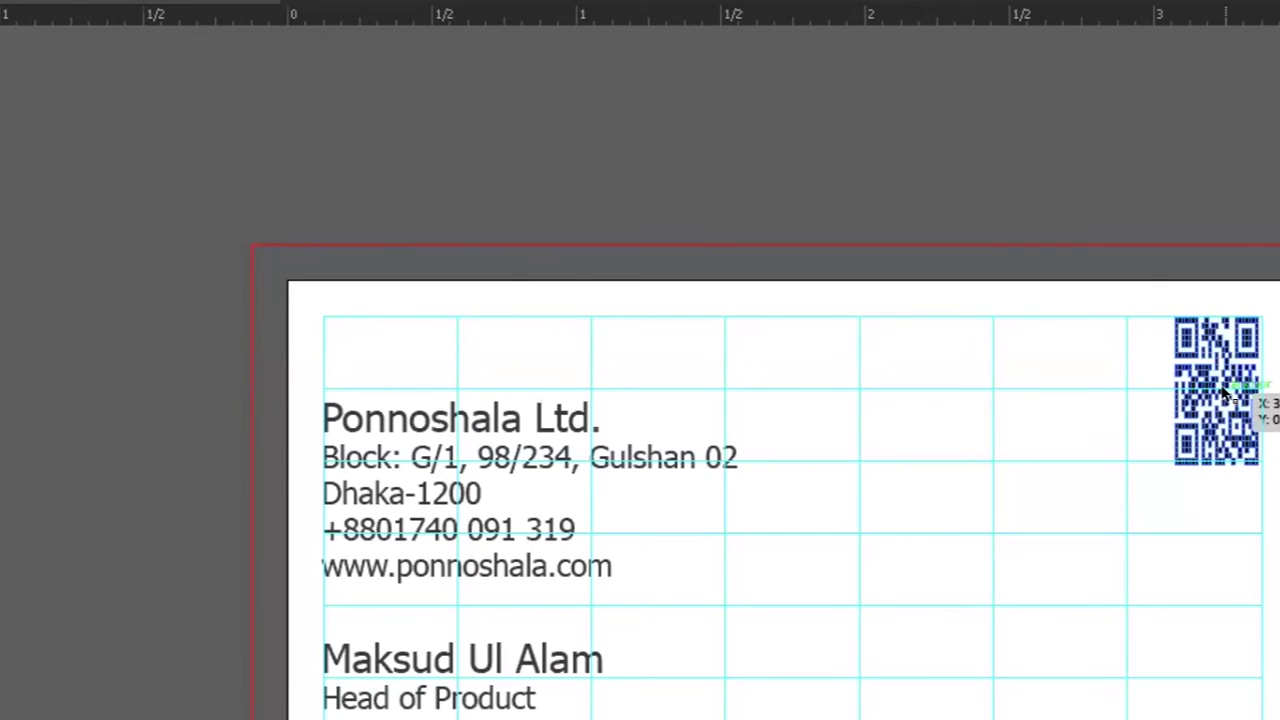
double_click(1190, 428)
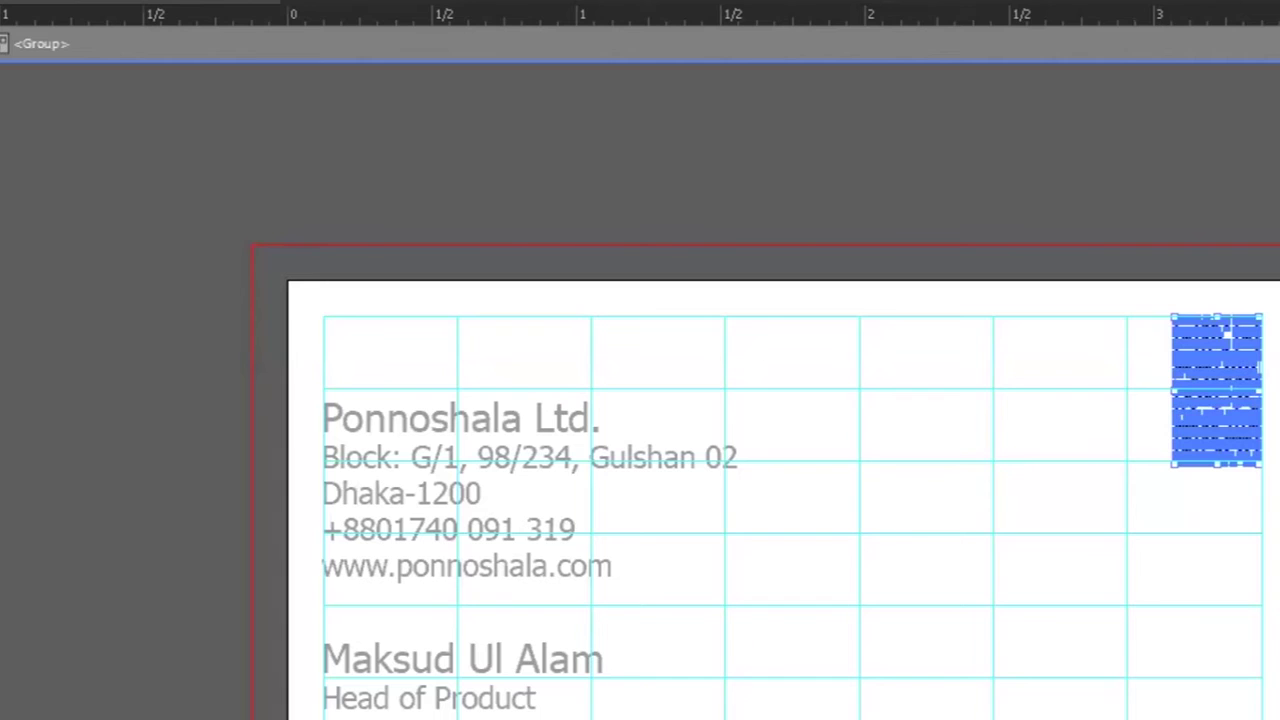
double_click(199, 150)
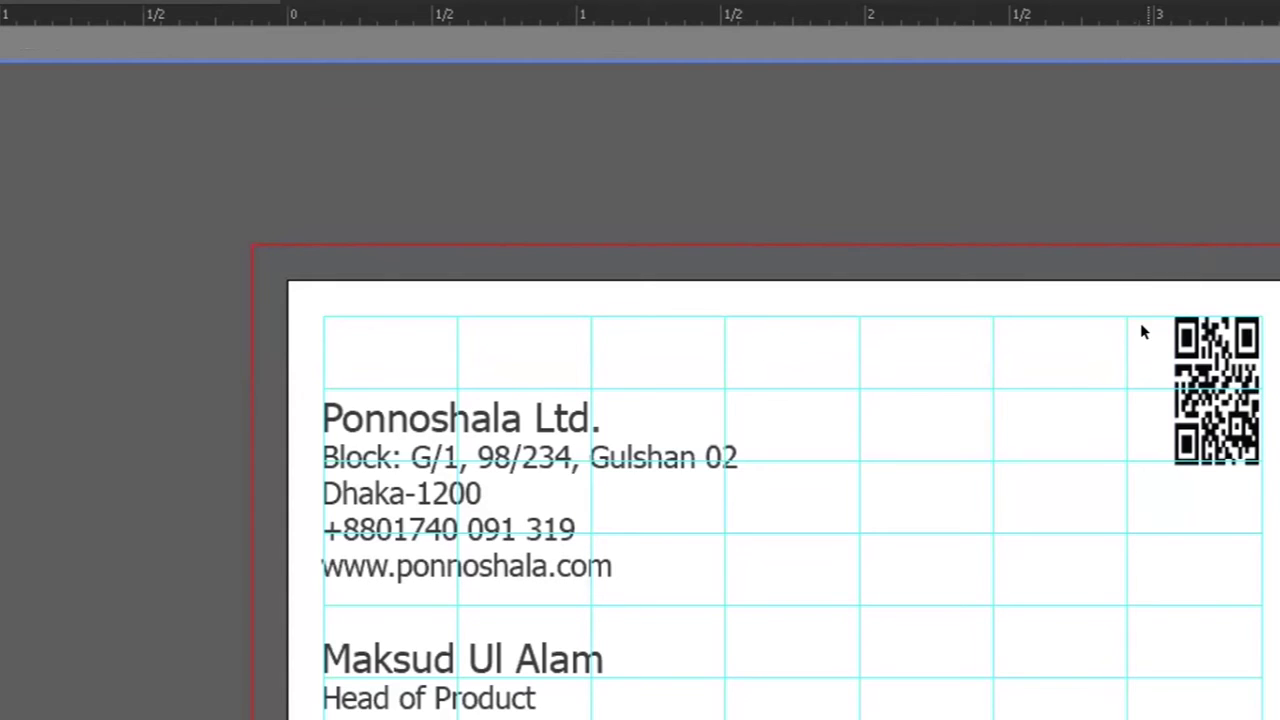
click(1180, 343)
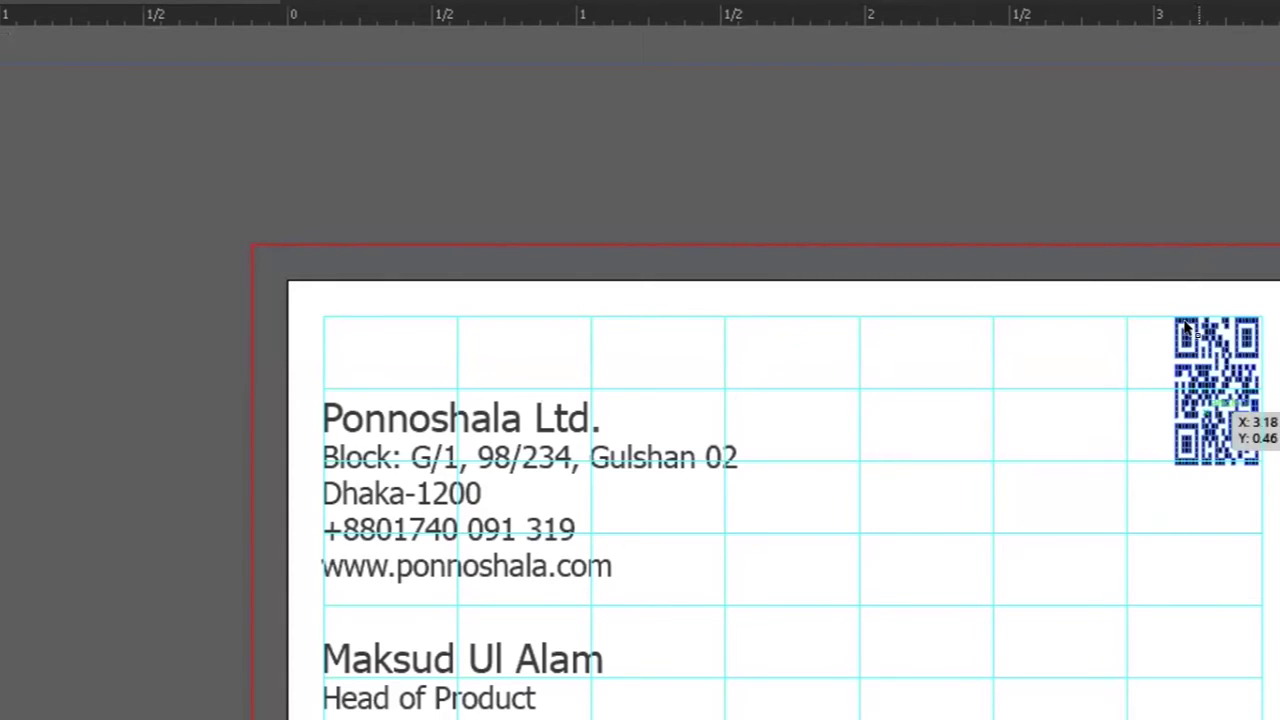
click(990, 101)
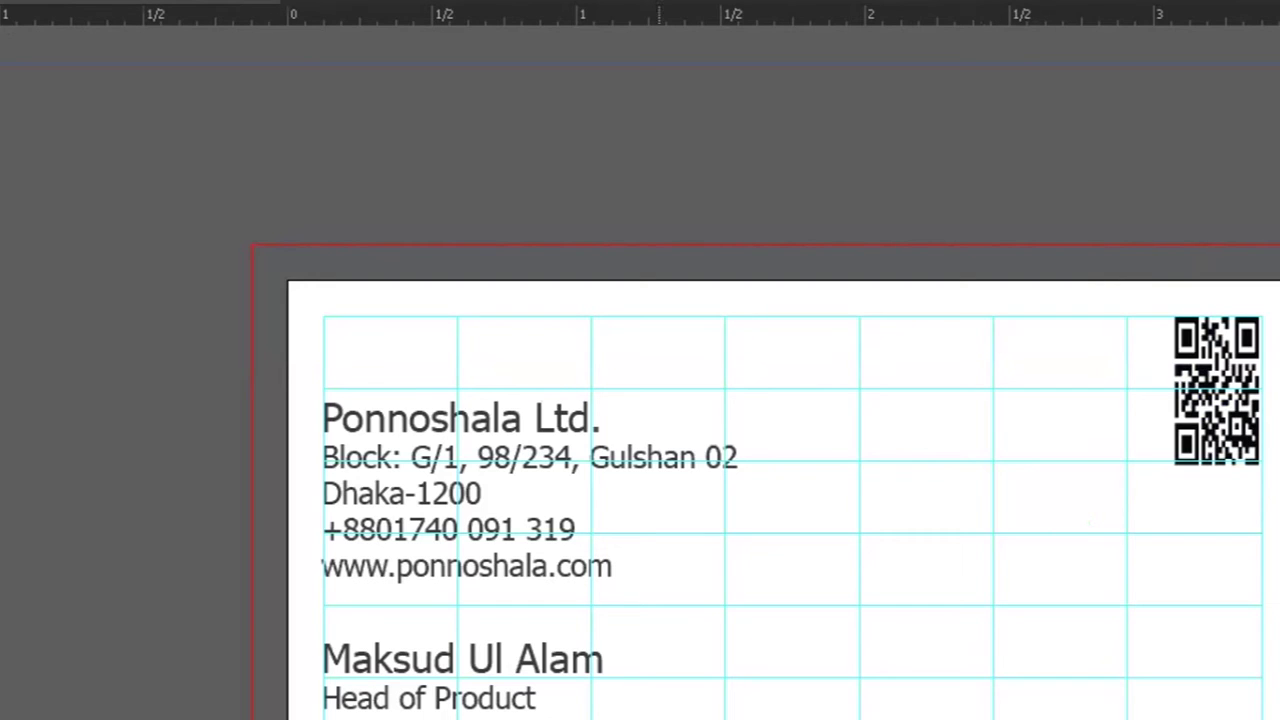
click(1212, 410)
click(1118, 384)
drag(1203, 331, 1227, 351)
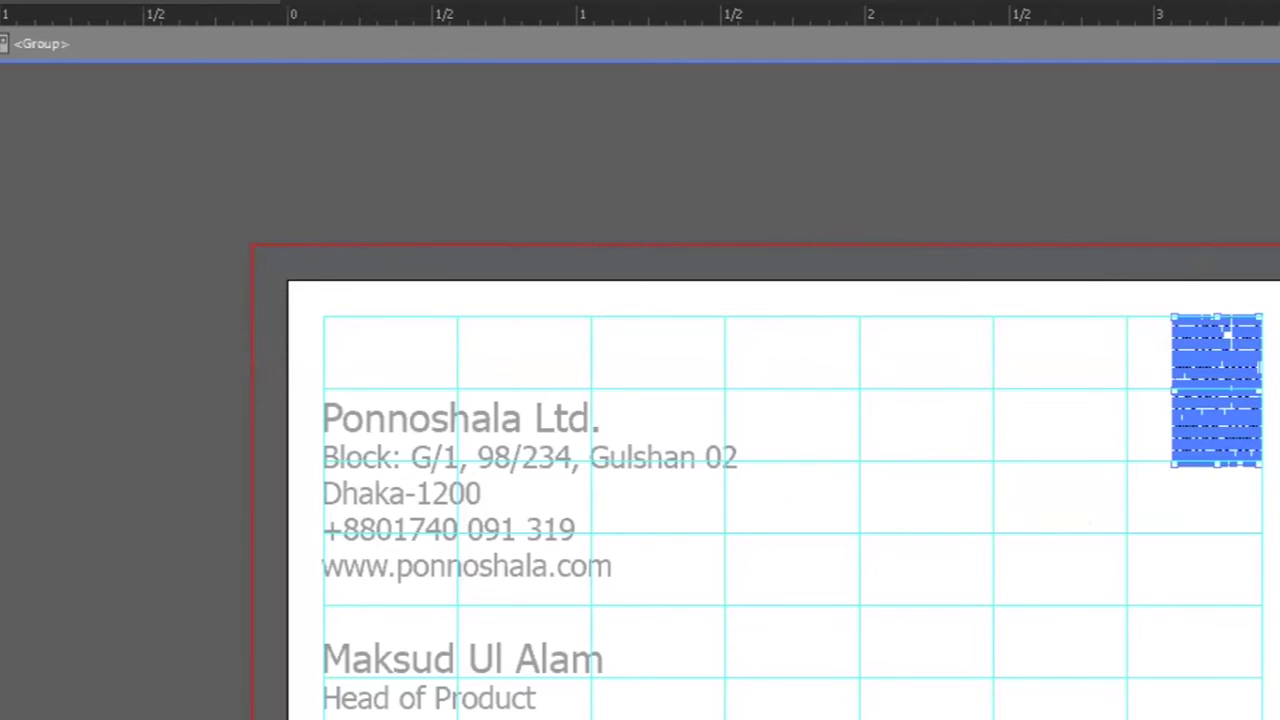
click(289, 191)
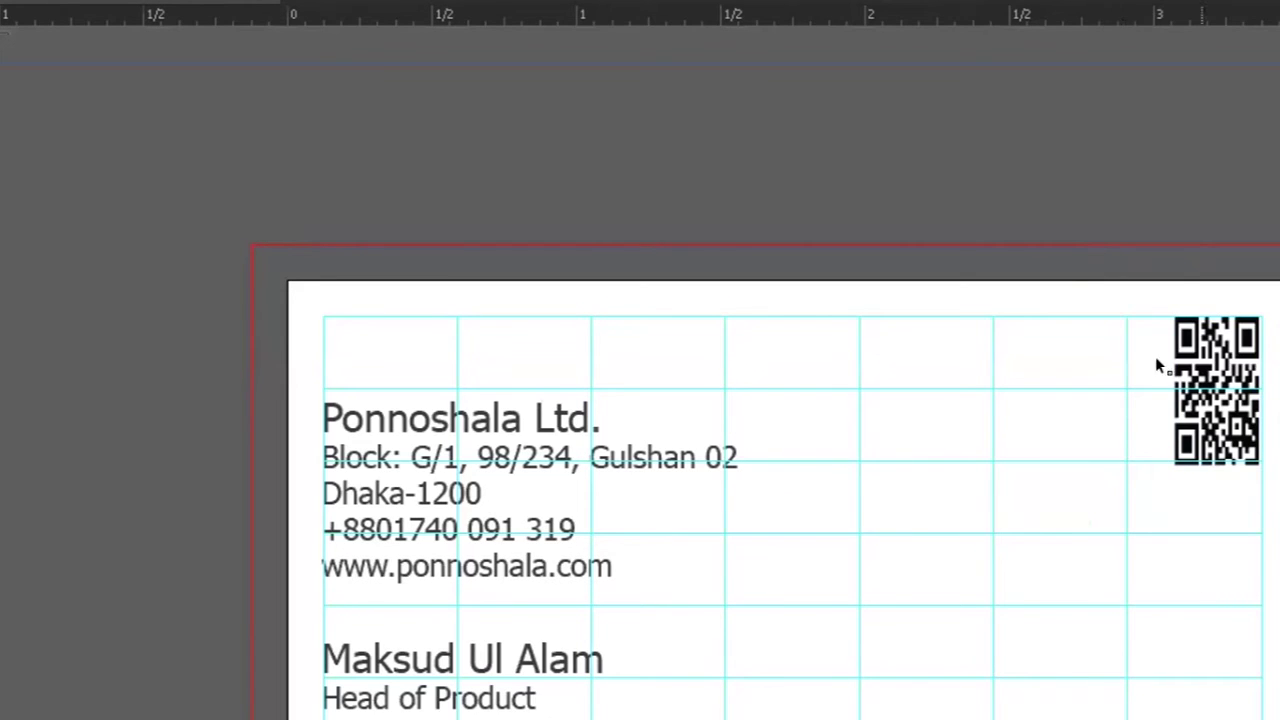
drag(1180, 366, 1177, 370)
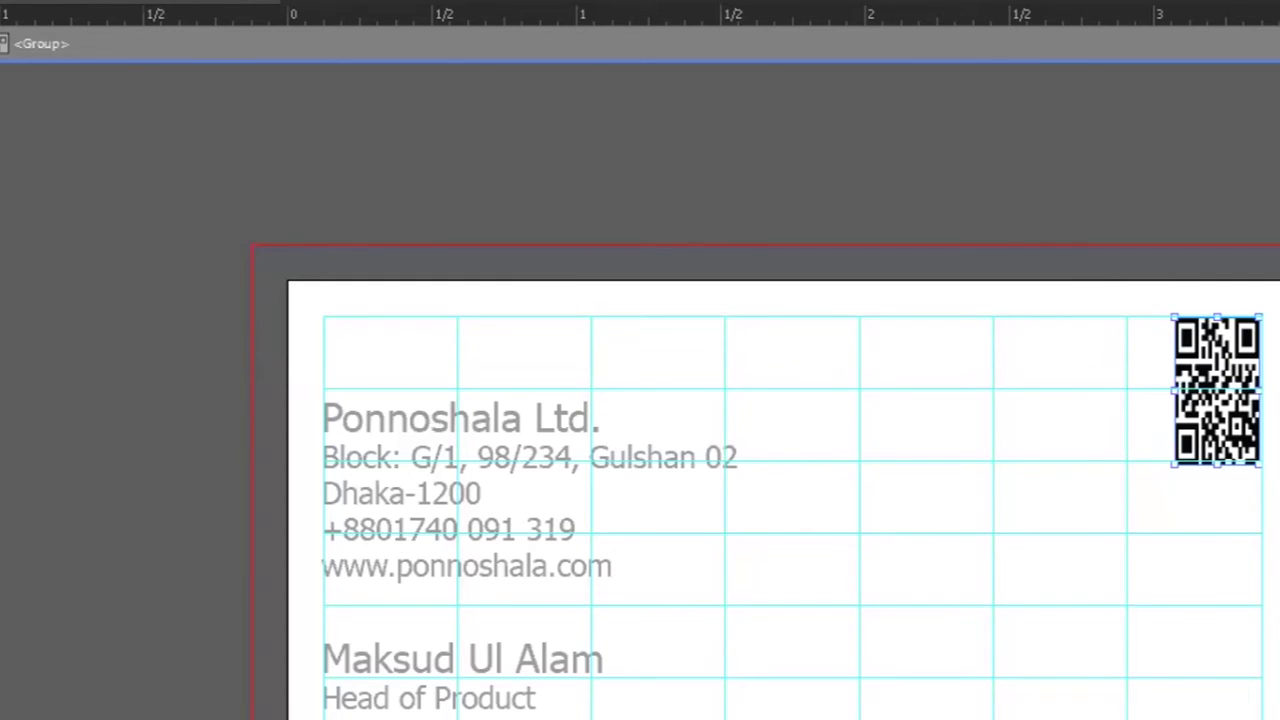
click(51, 86)
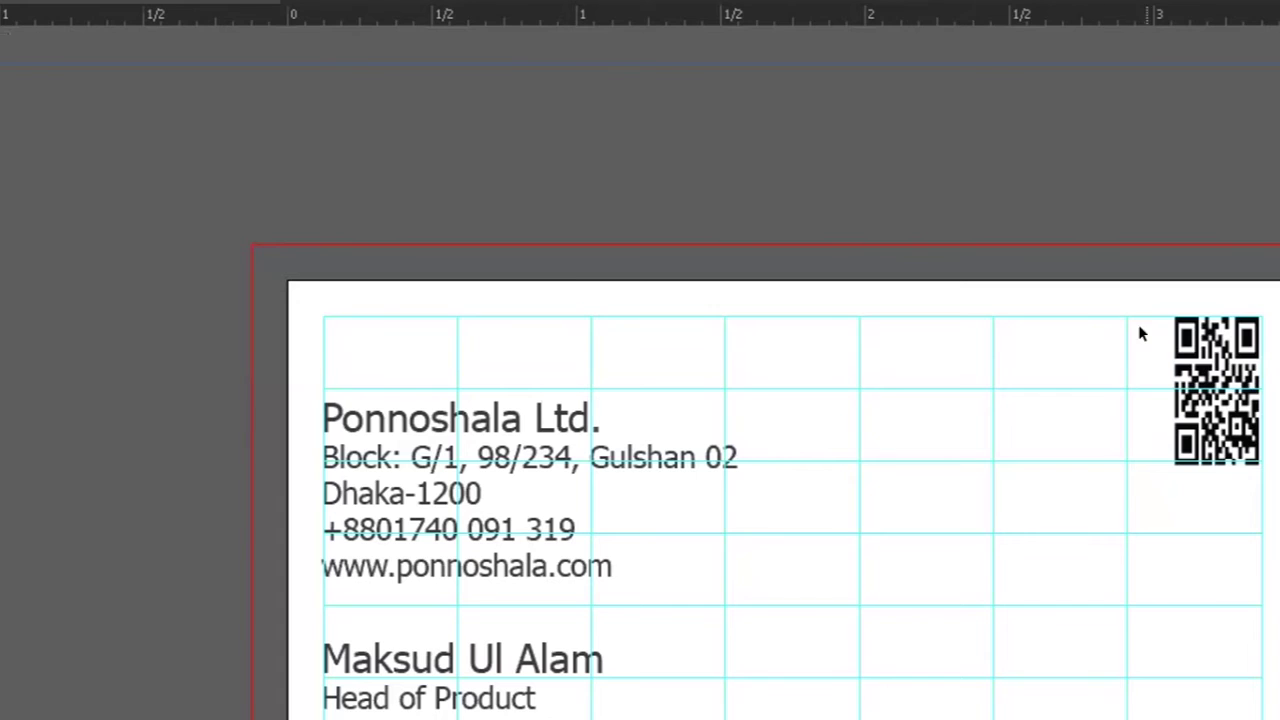
drag(1151, 317, 1270, 455)
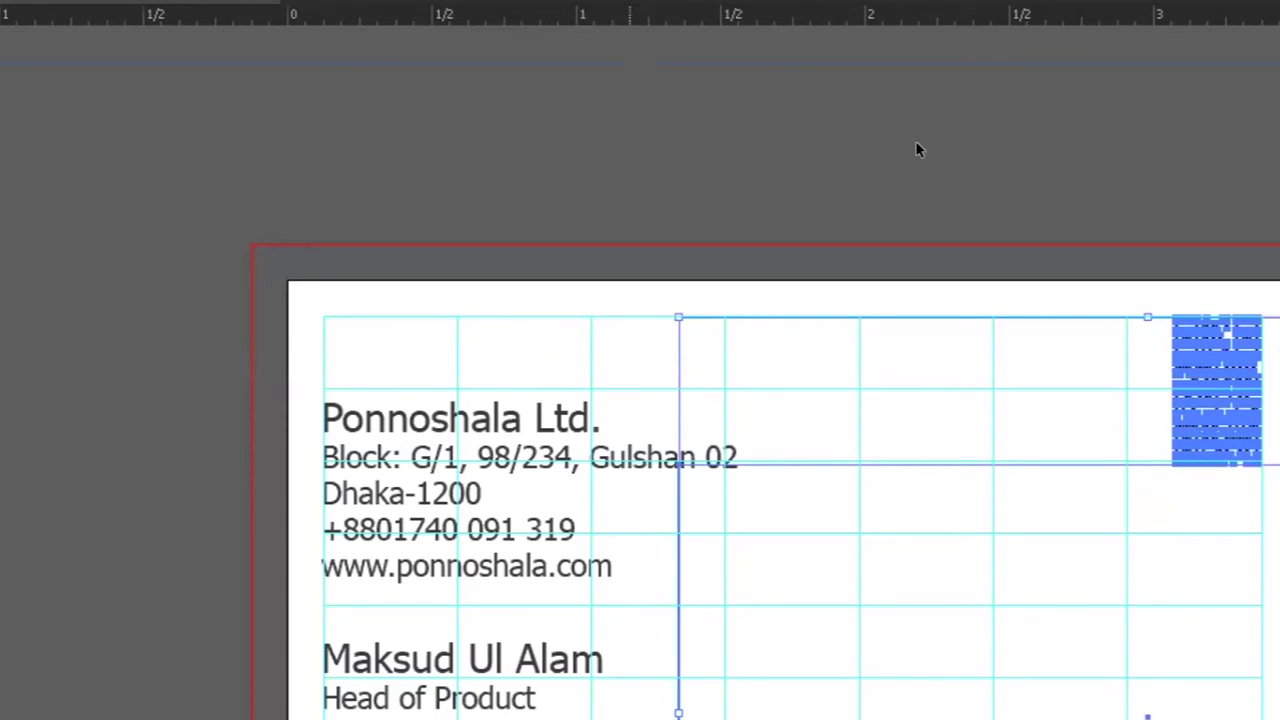
click(685, 567)
click(685, 567)
click(846, 298)
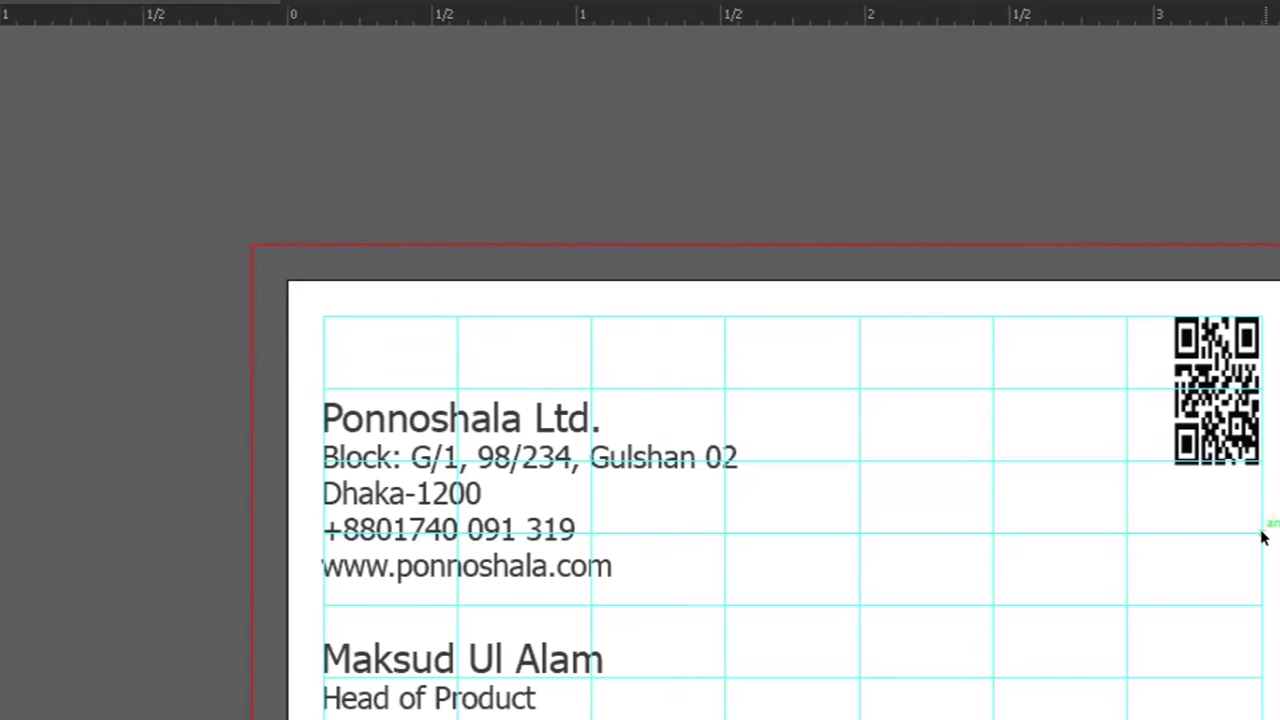
click(1216, 390)
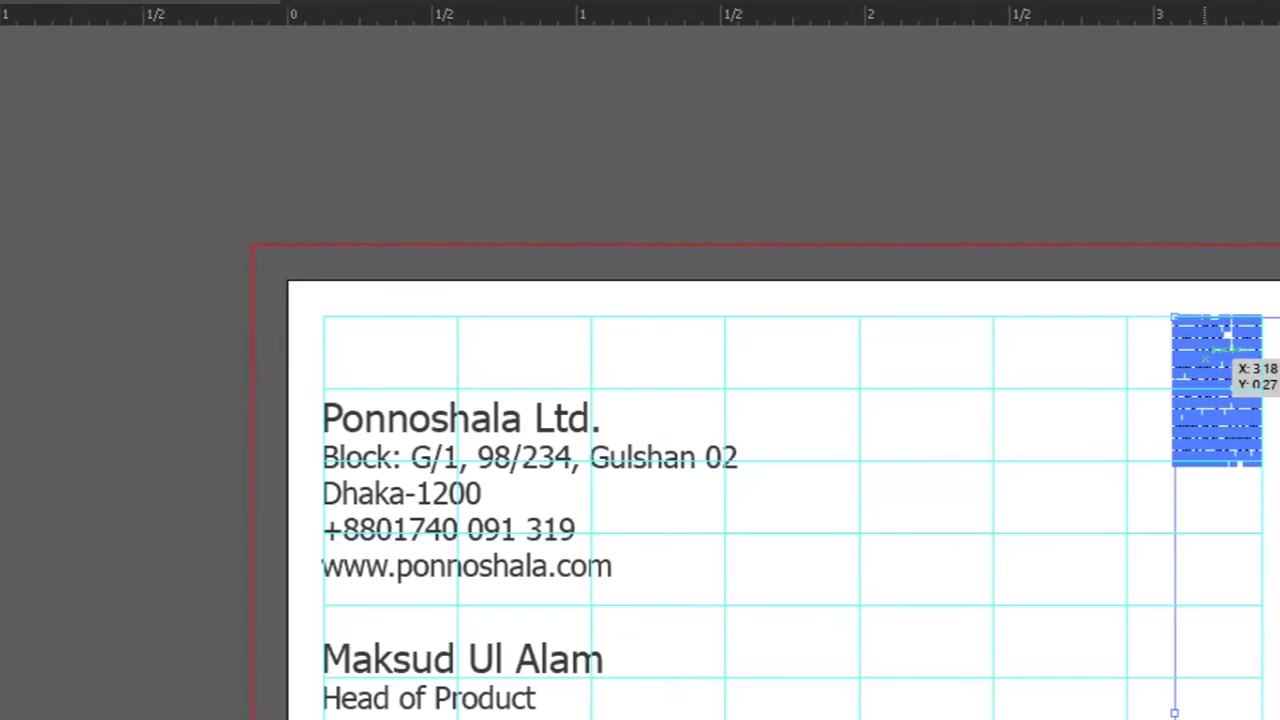
click(1243, 491)
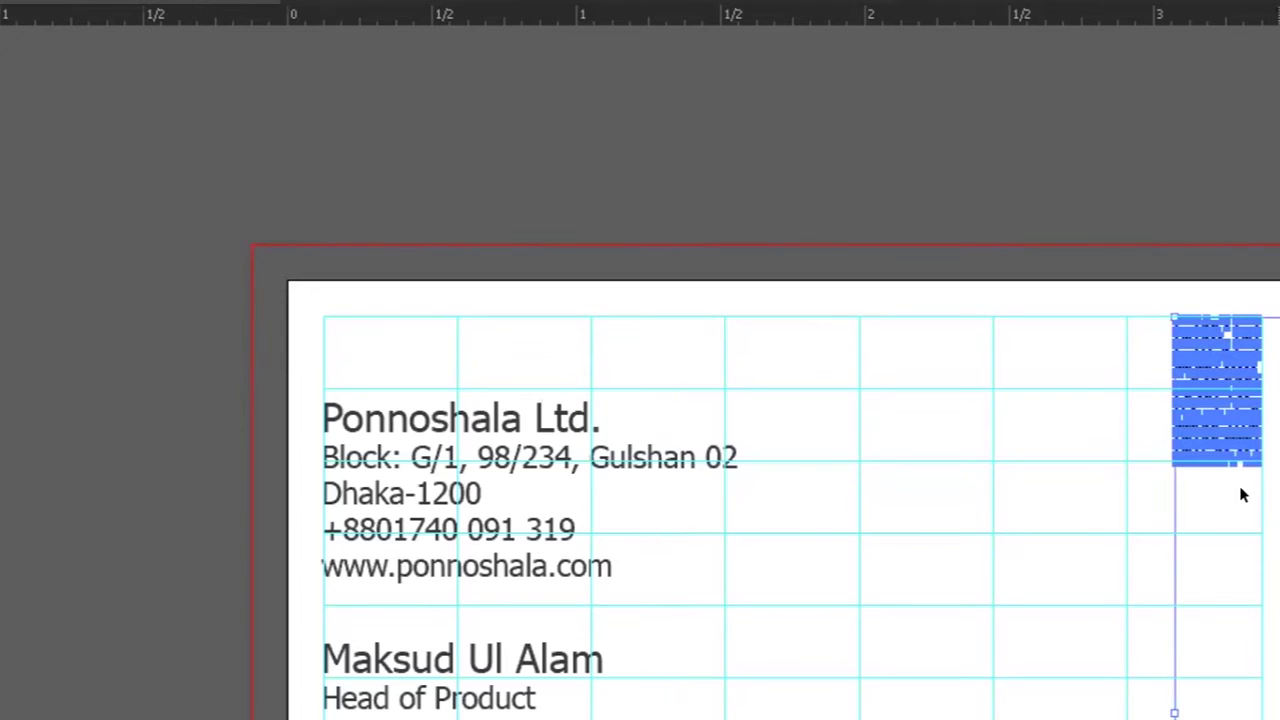
click(902, 145)
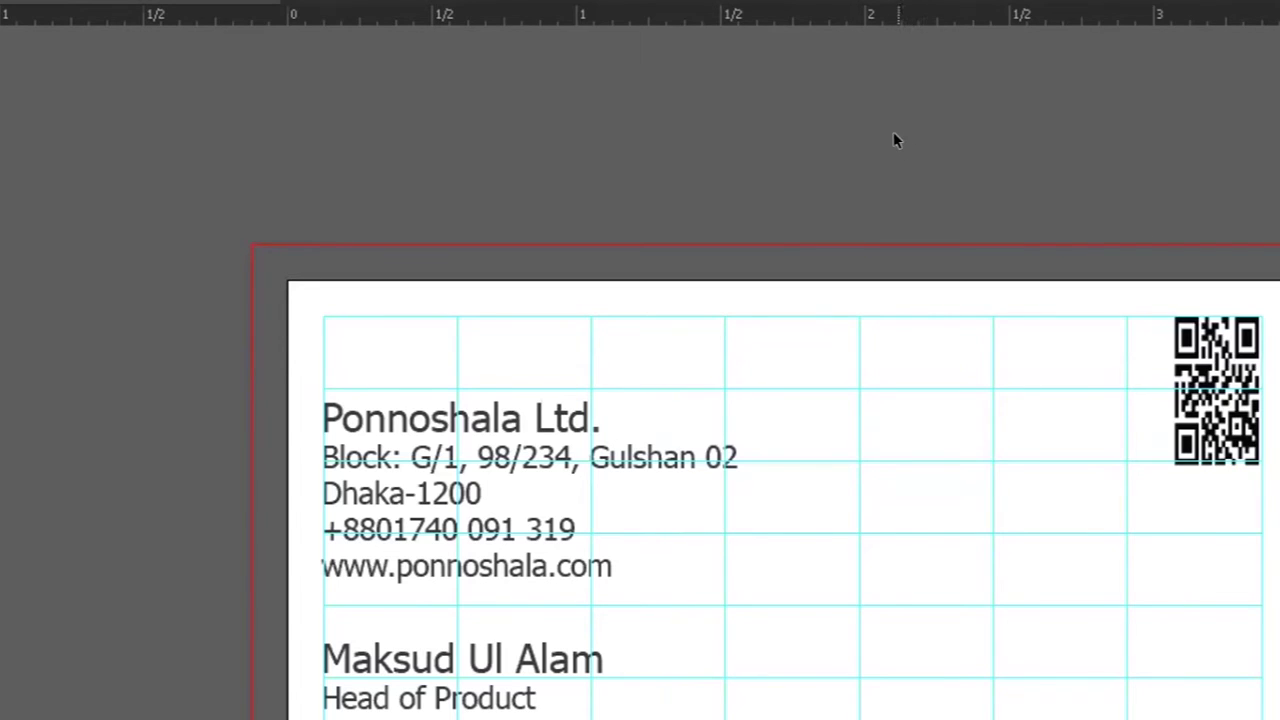
click(1222, 387)
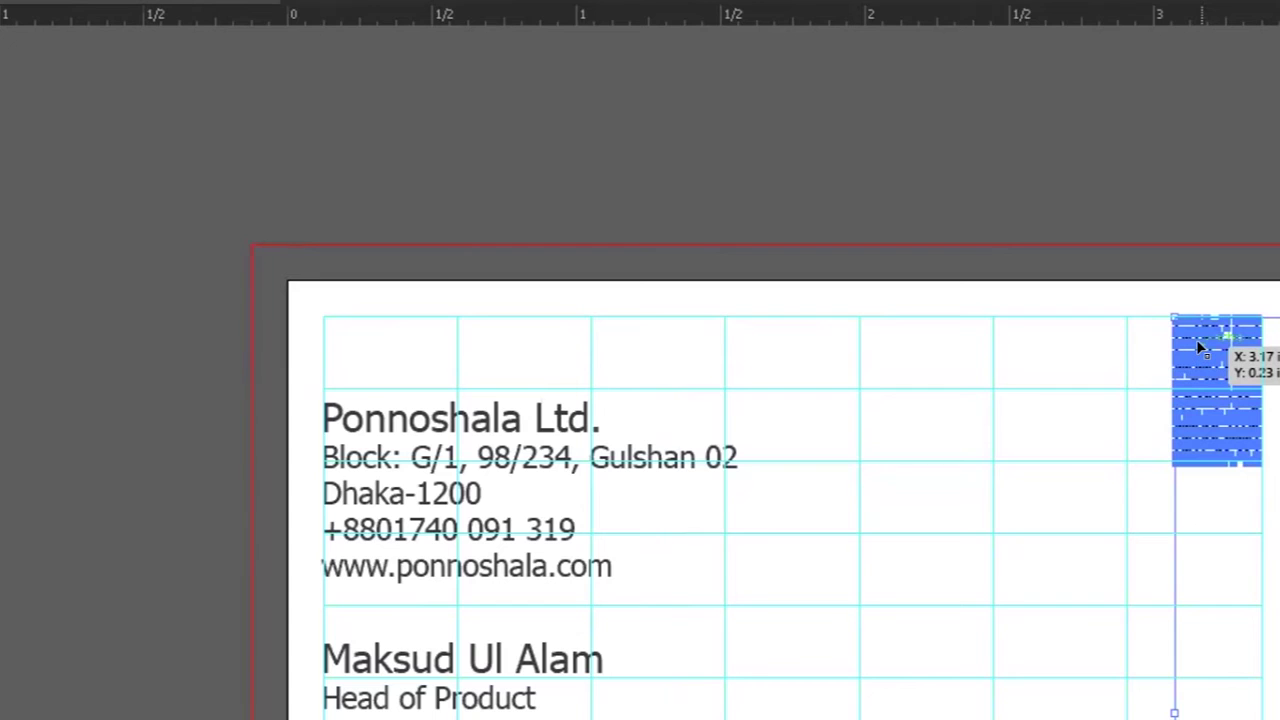
scroll(1199, 345, down, 5)
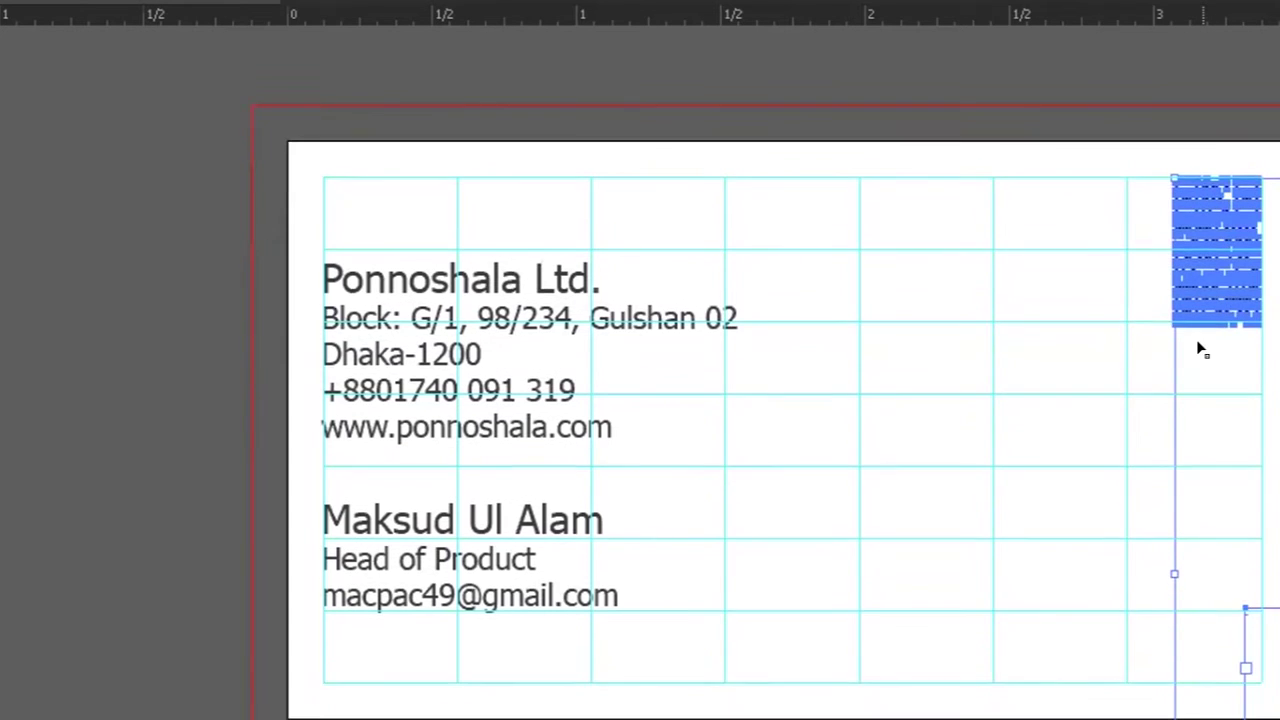
scroll(1199, 348, down, 1)
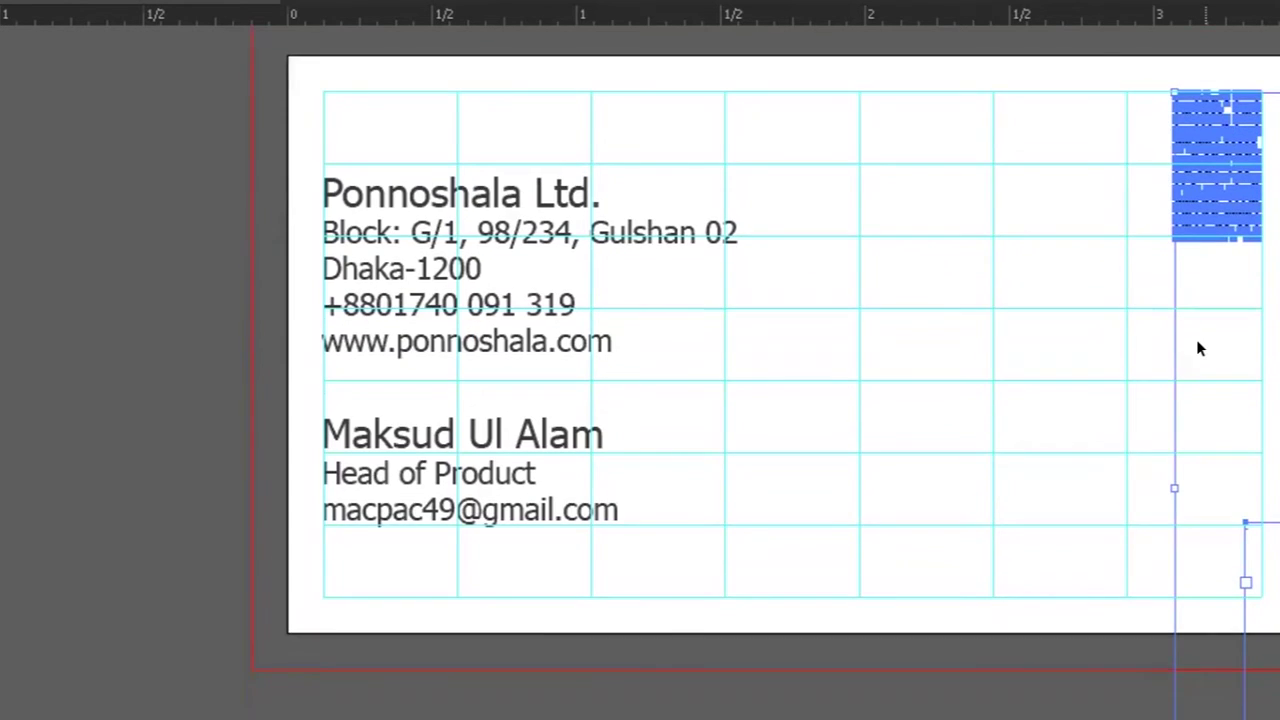
scroll(1198, 341, down, 1)
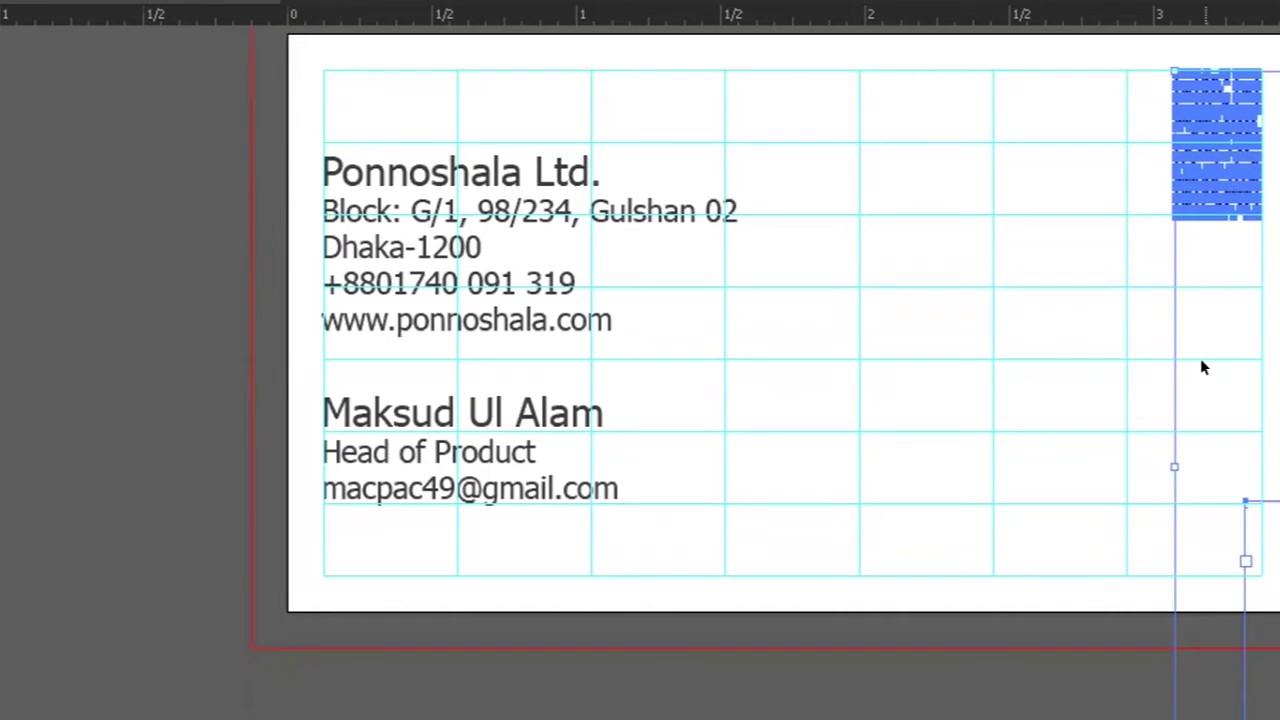
scroll(1200, 358, down, 5)
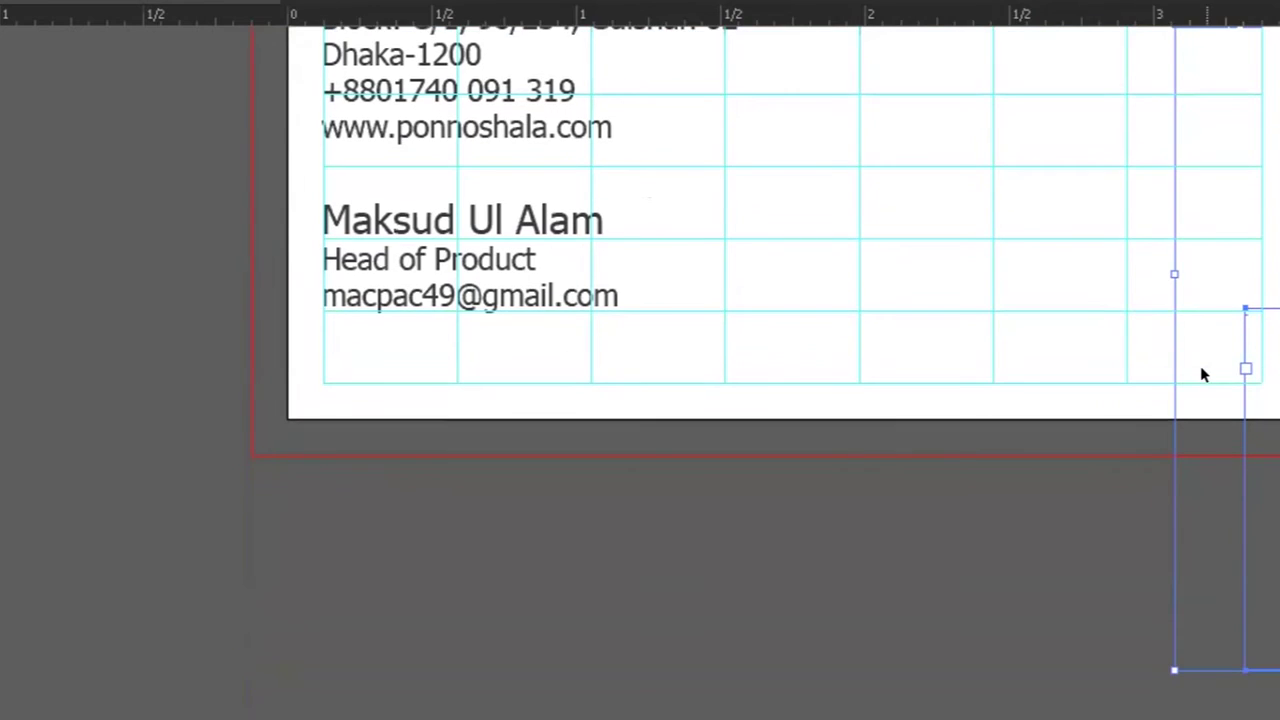
scroll(1203, 374, down, 2)
scroll(1201, 372, down, 5)
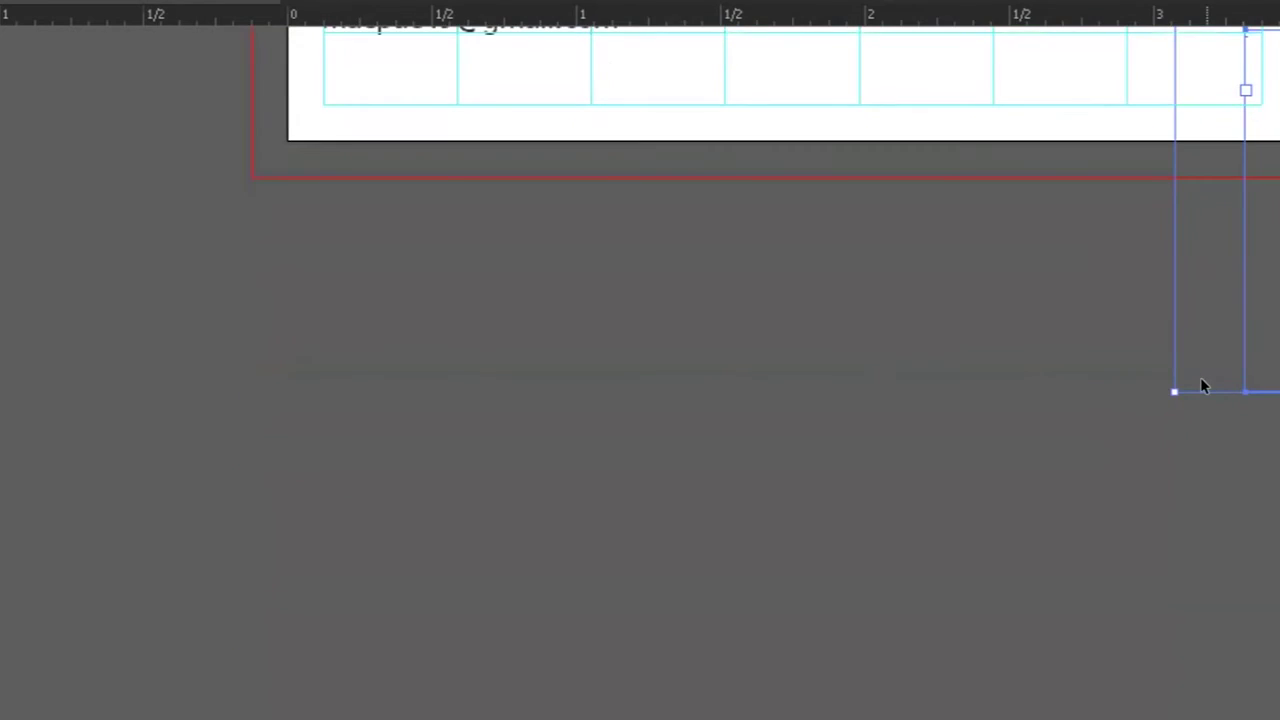
scroll(1201, 380, down, 3)
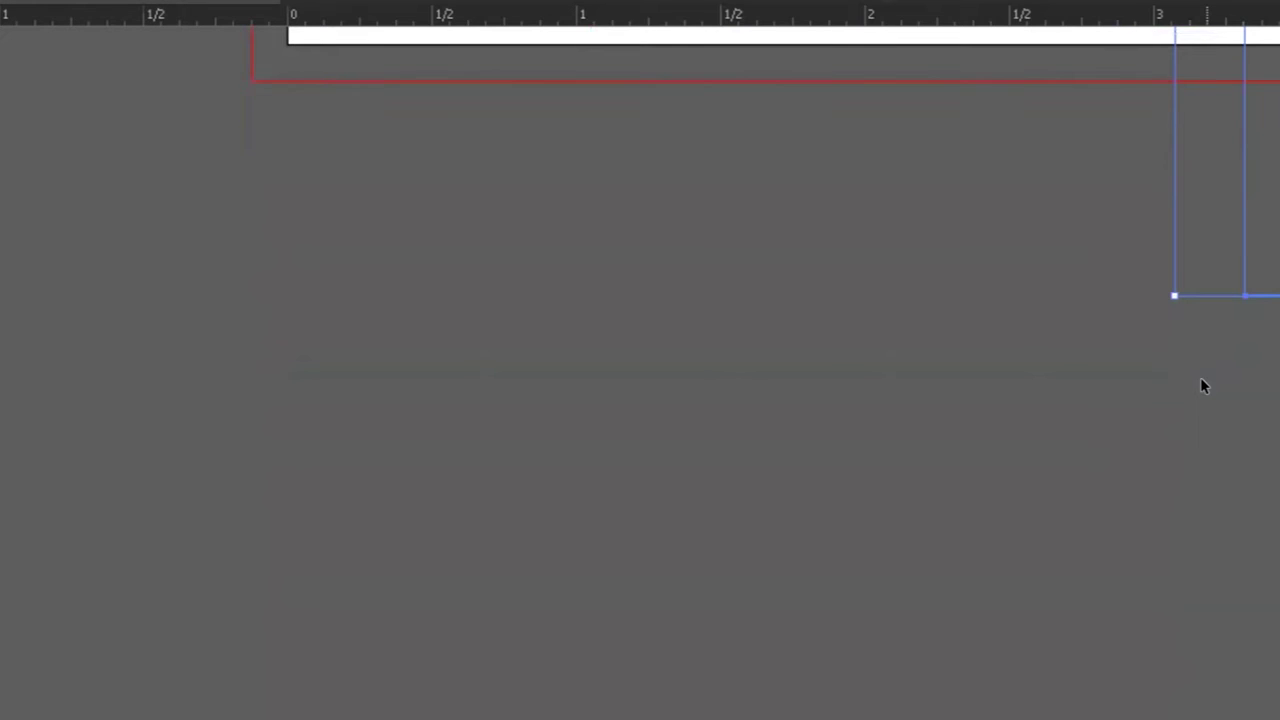
scroll(1203, 387, up, 3)
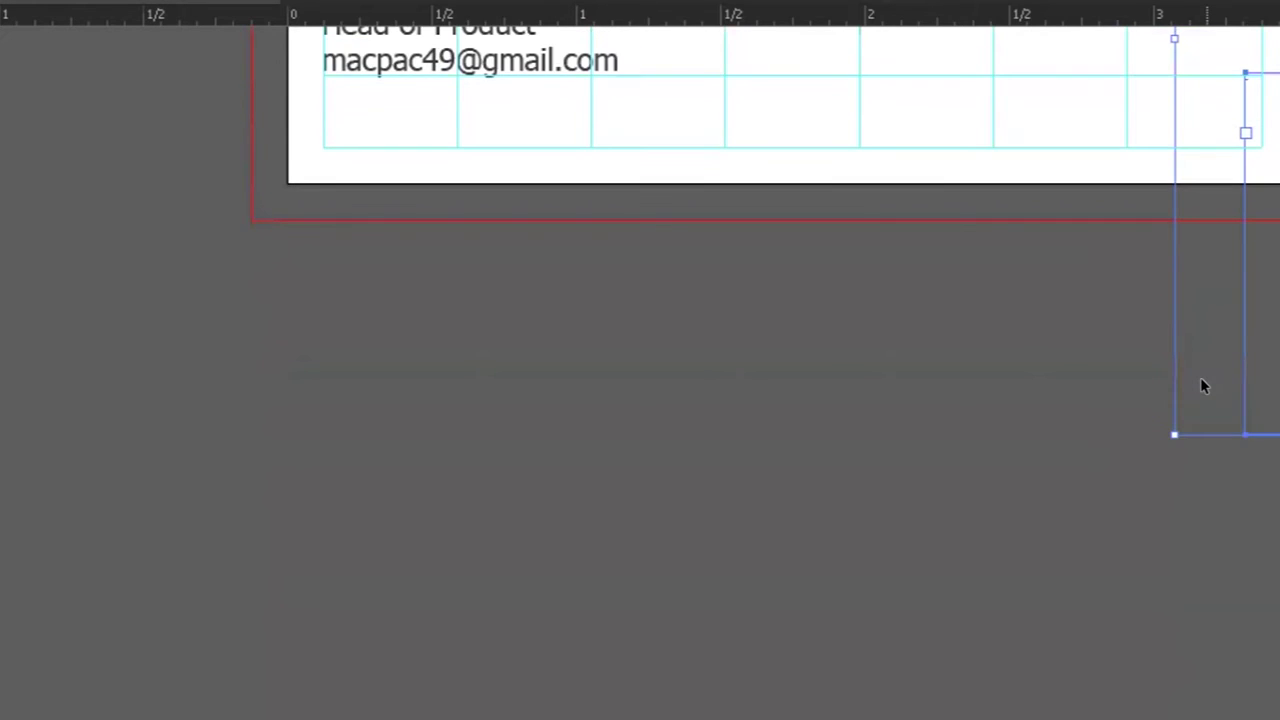
scroll(1203, 387, up, 3)
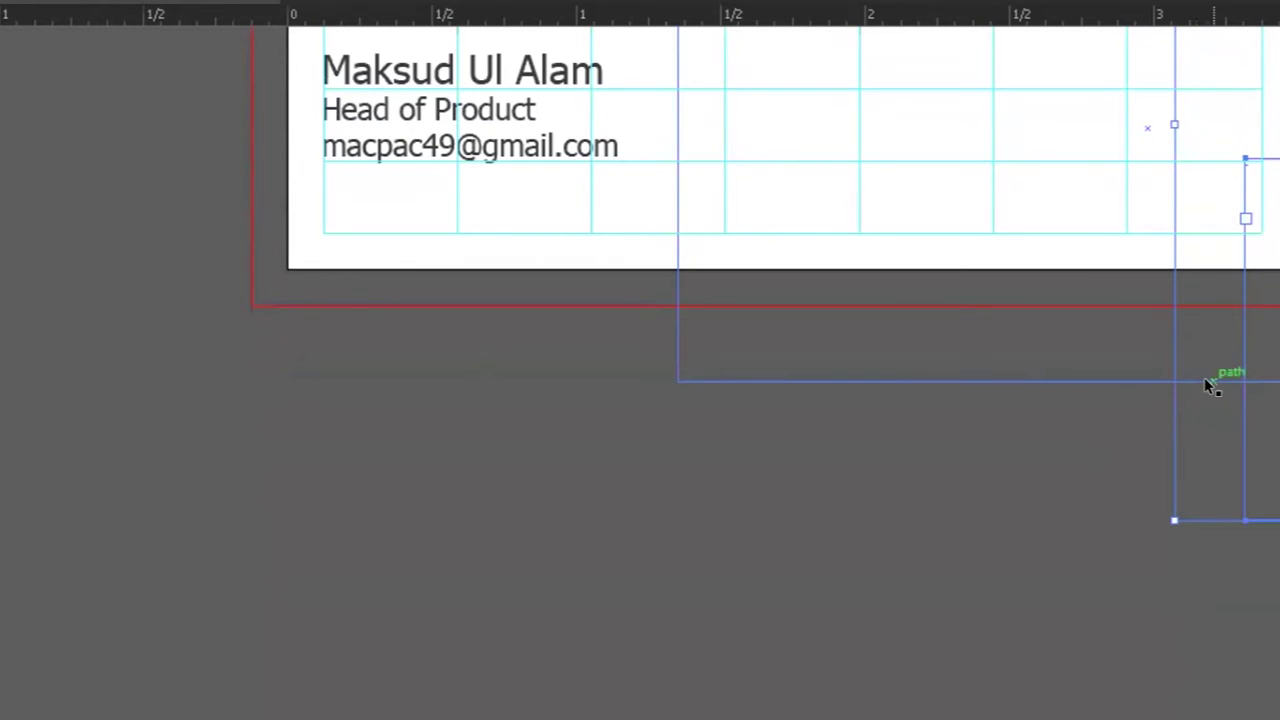
scroll(1205, 381, up, 2)
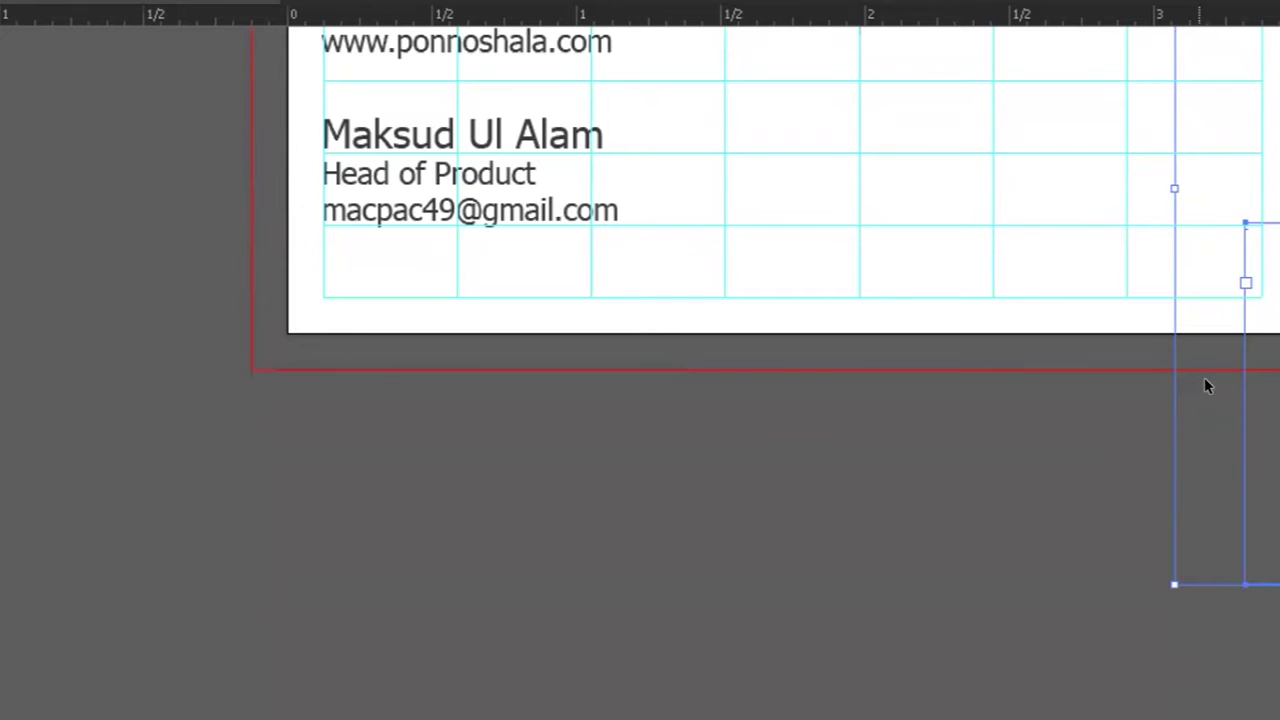
scroll(1205, 385, up, 2)
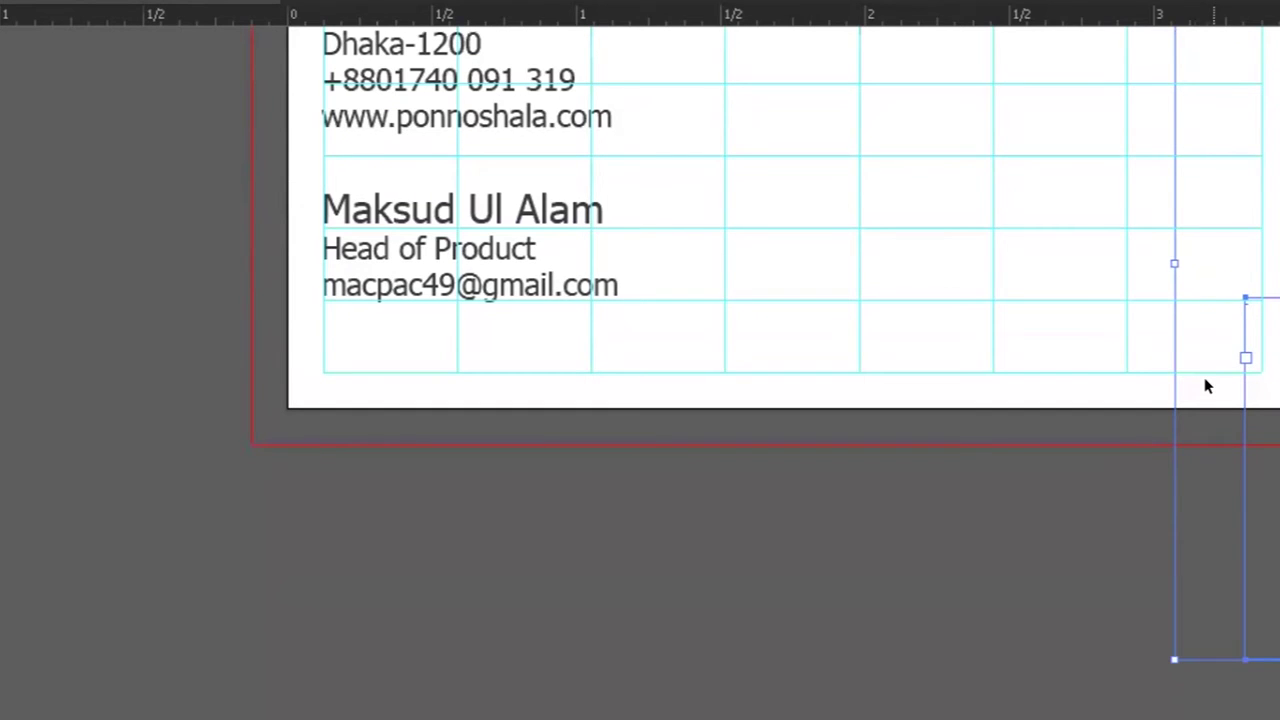
scroll(1204, 386, up, 2)
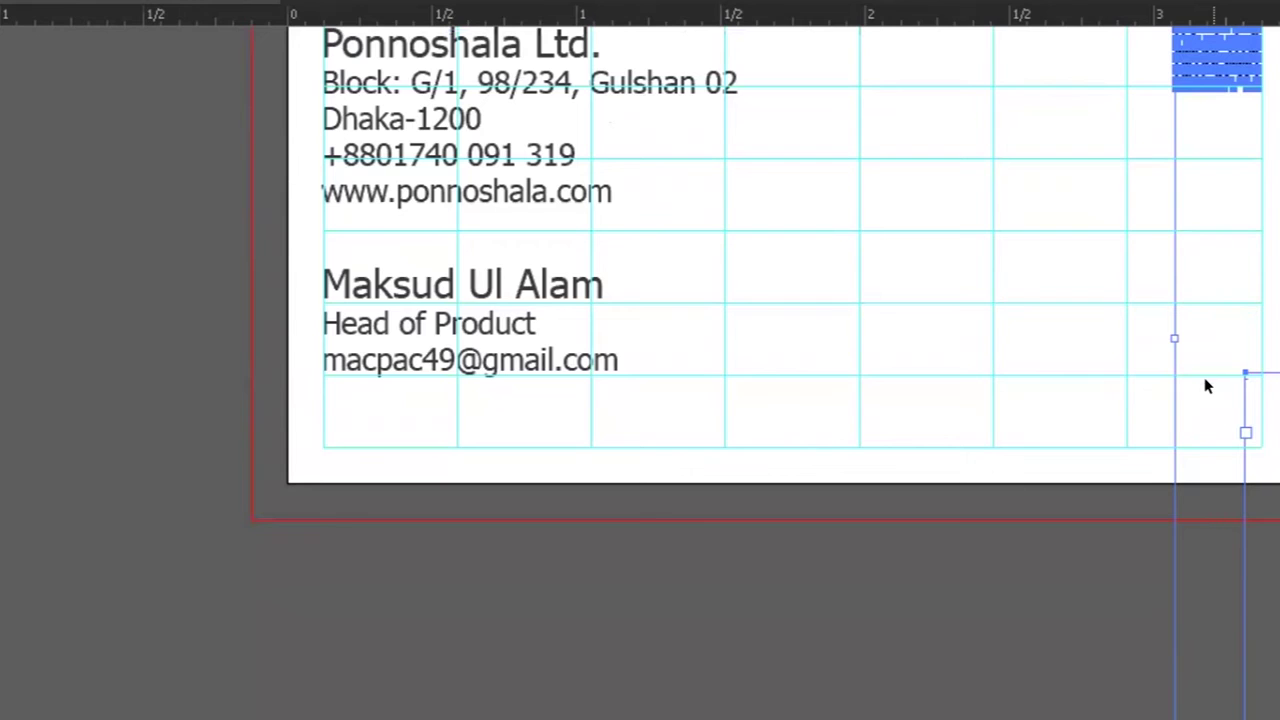
Deselect the QR code frame and scroll the view up over the card
click(1077, 361)
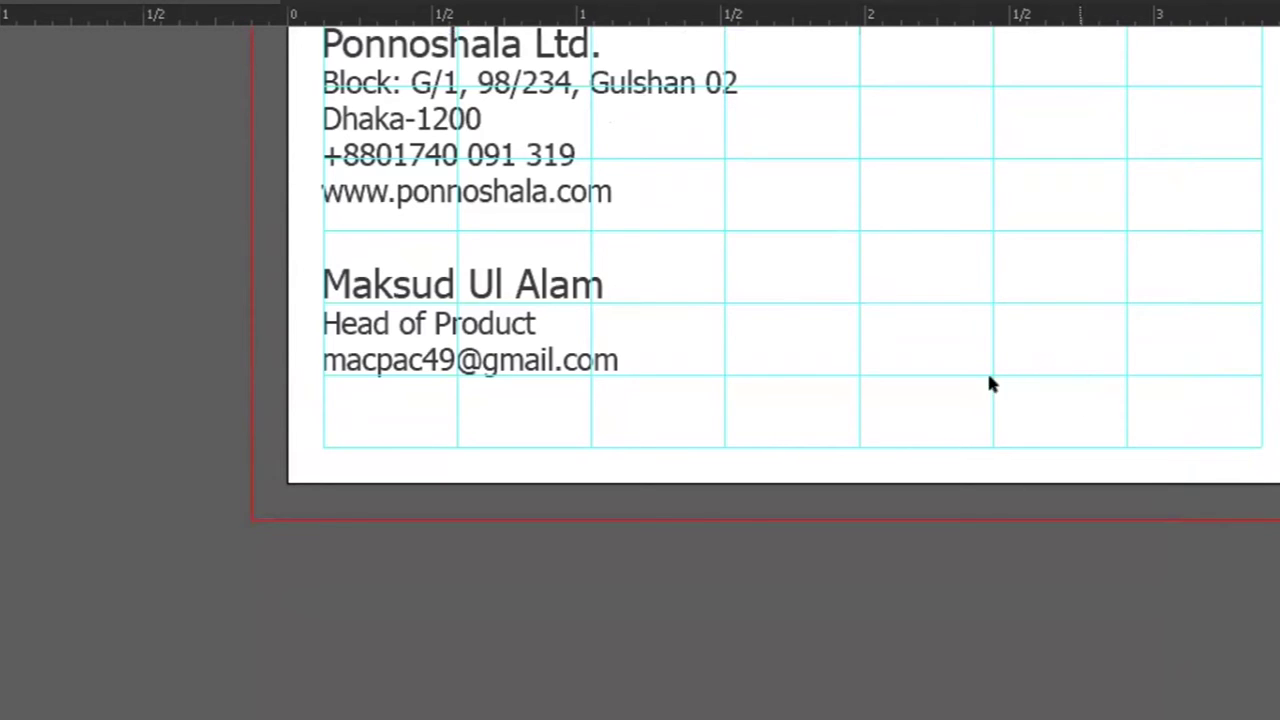
scroll(988, 375, up, 1)
scroll(945, 360, down, 1)
scroll(900, 300, up, 1)
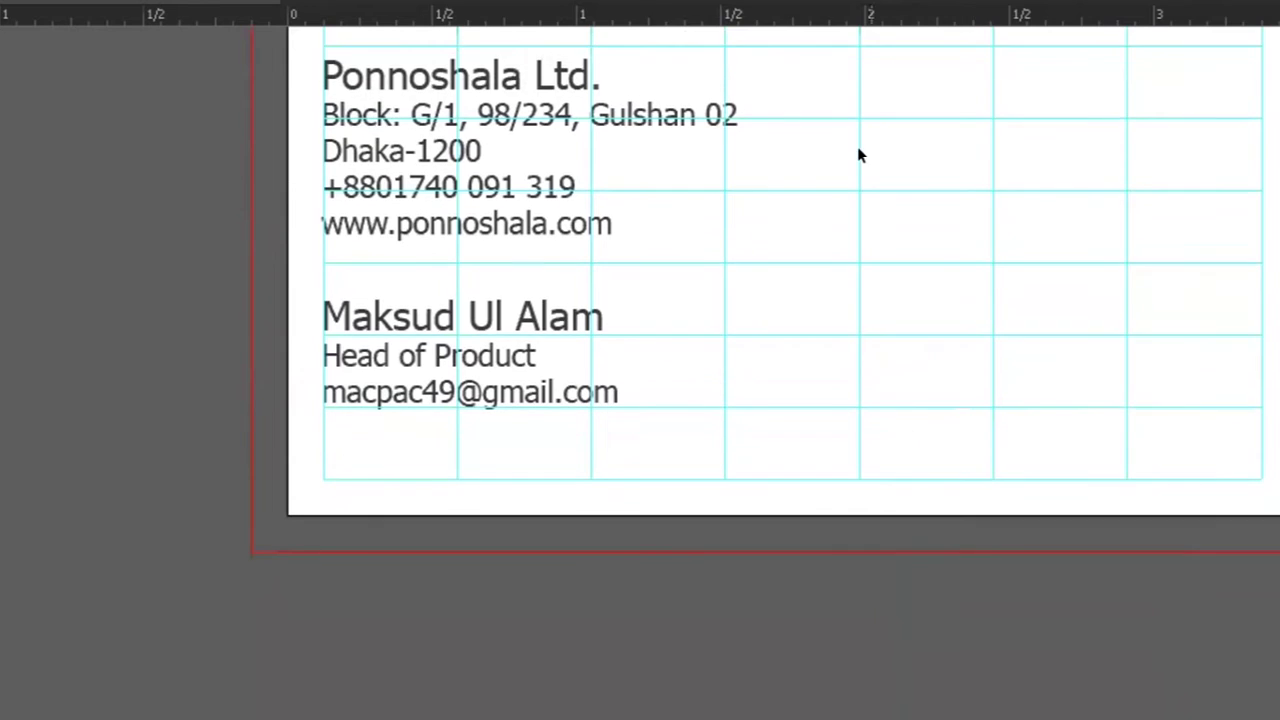
scroll(945, 180, down, 2)
scroll(960, 110, up, 1)
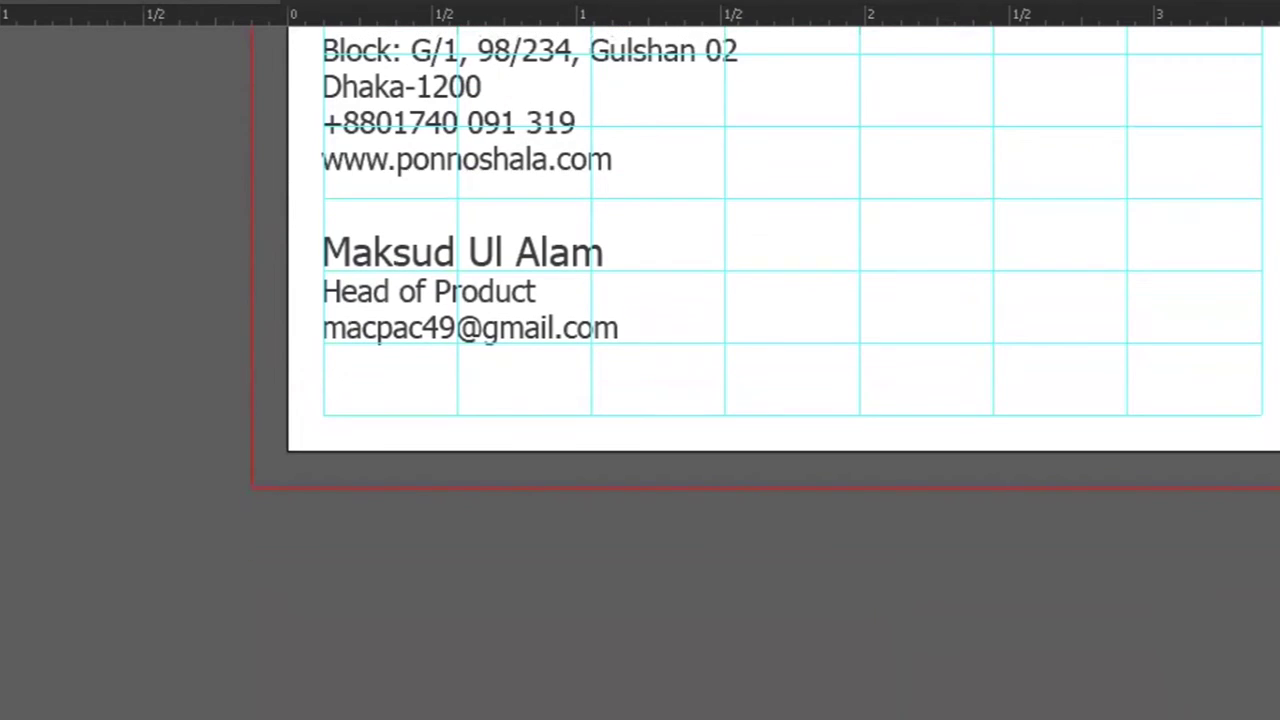
scroll(780, 300, up, 3)
scroll(780, 300, up, 3)
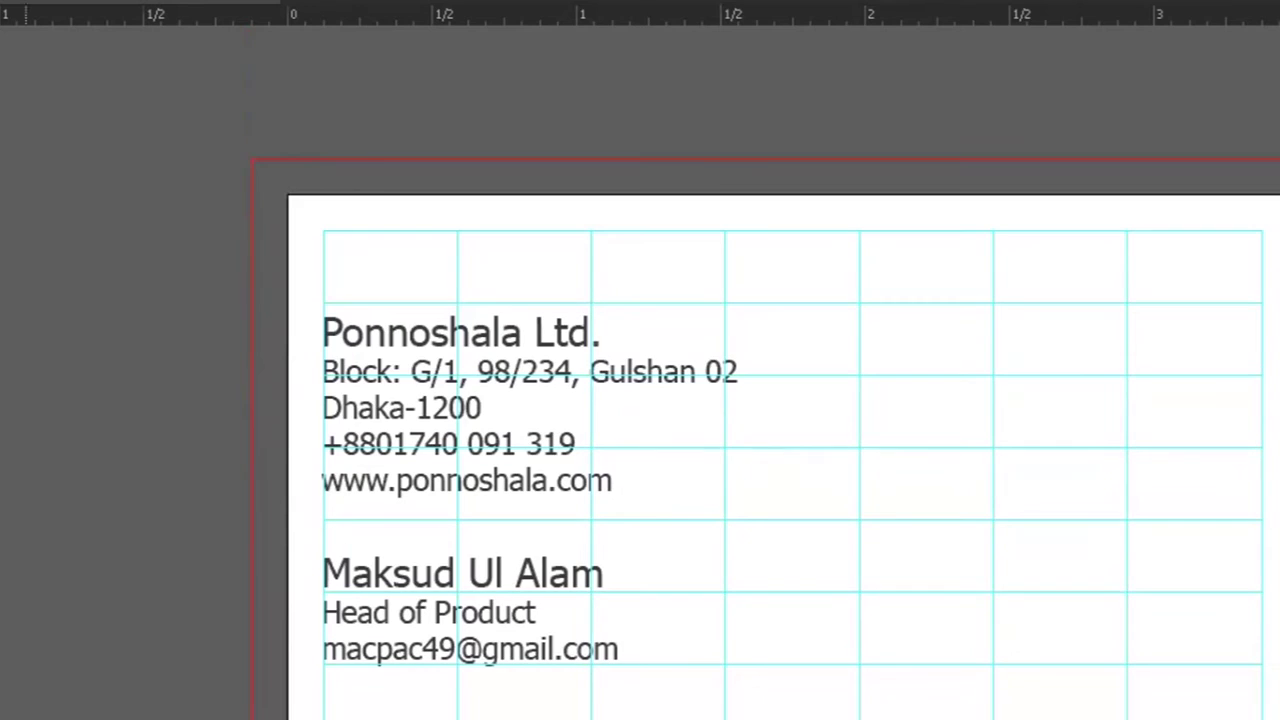
Place the qrcode file onto the business card page with File > Place
key(alt+f)
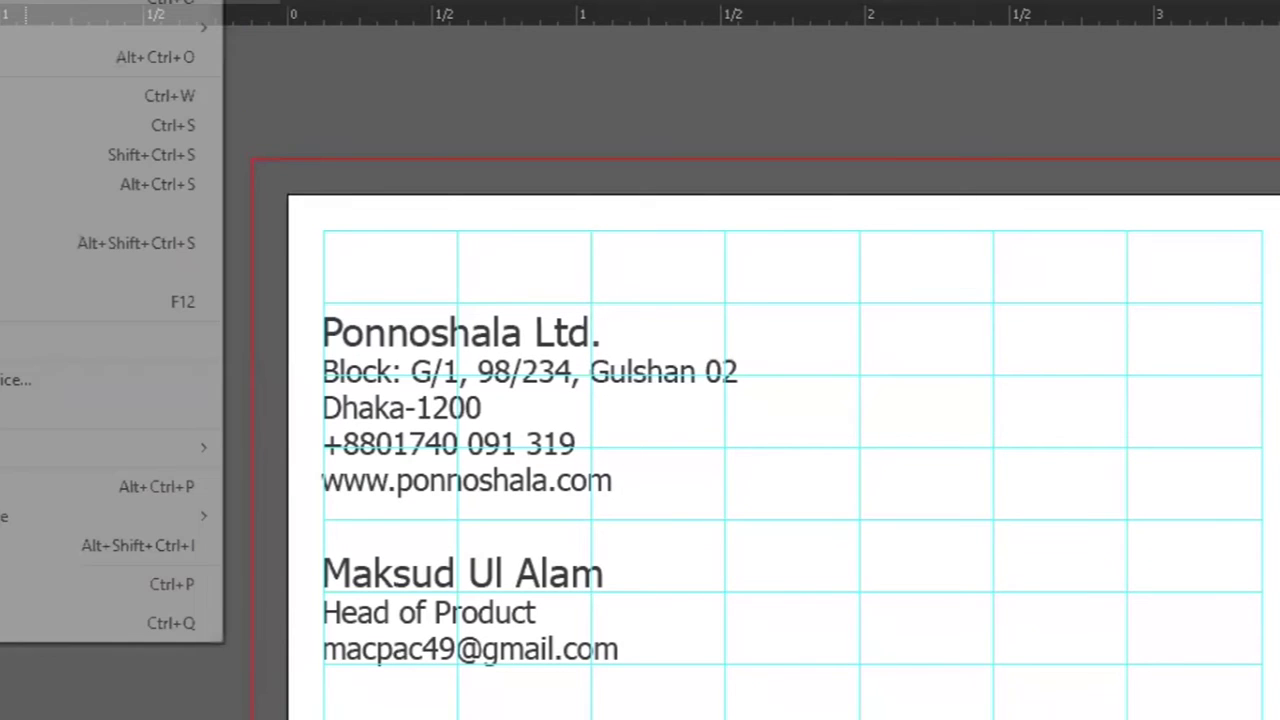
key(Right)
key(Left)
key(Right)
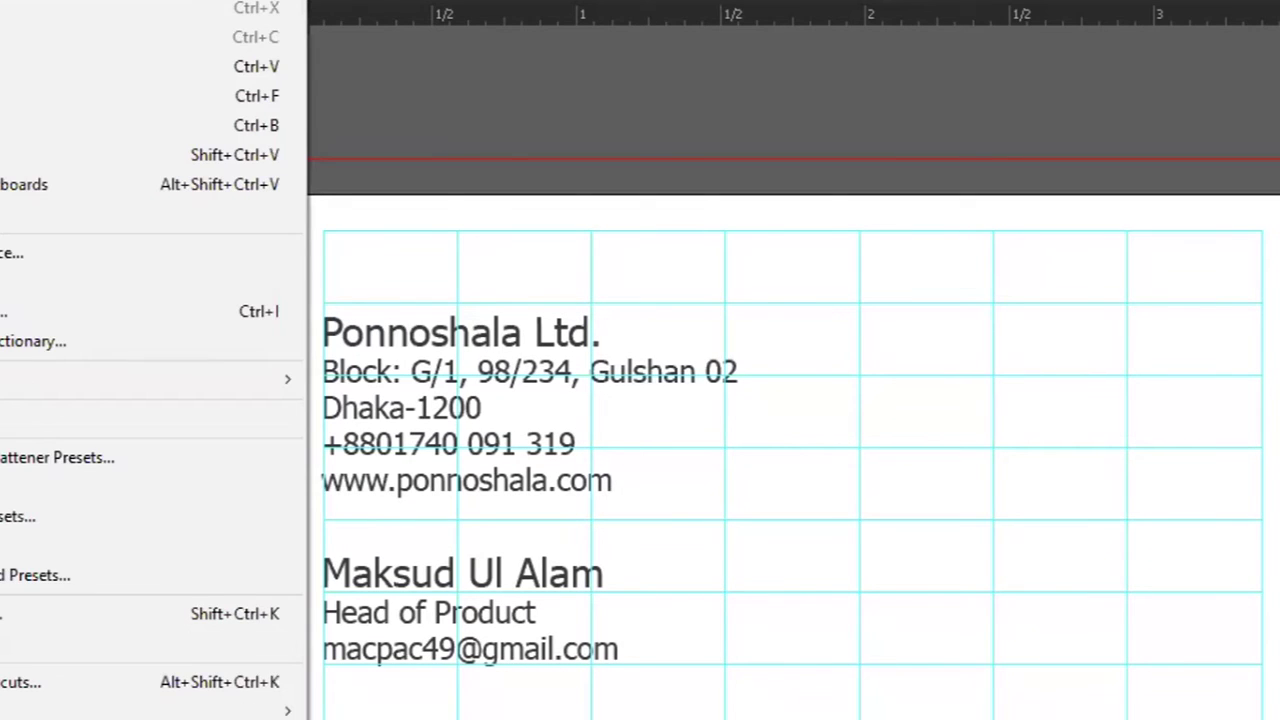
key(Left)
key(Down)
key(Down)
key(Down)
key(Down)
key(Down)
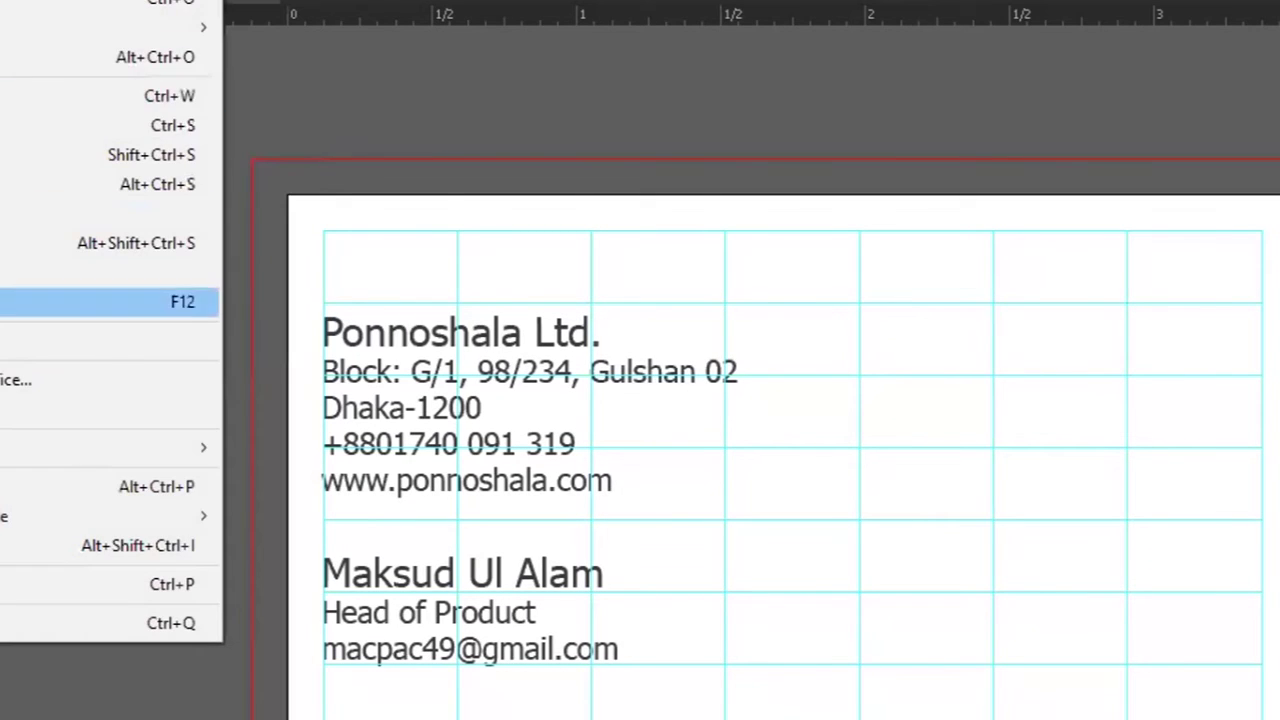
key(Return)
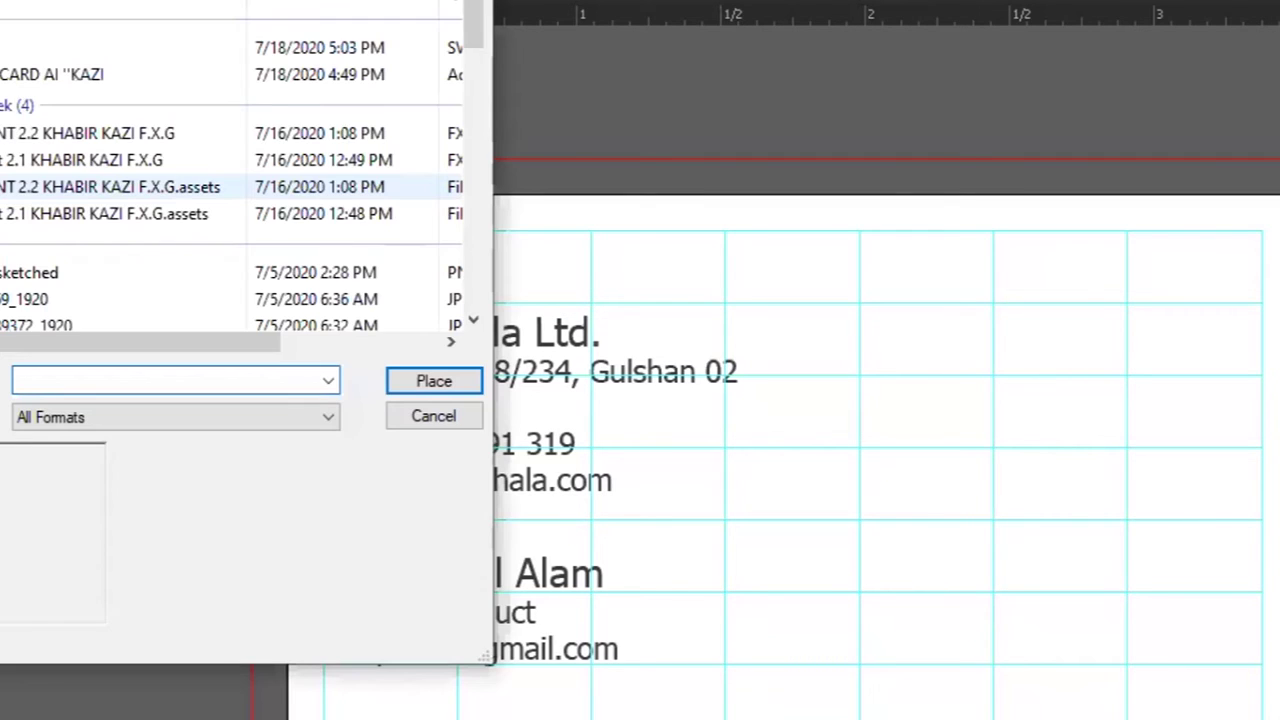
text(qrcode)
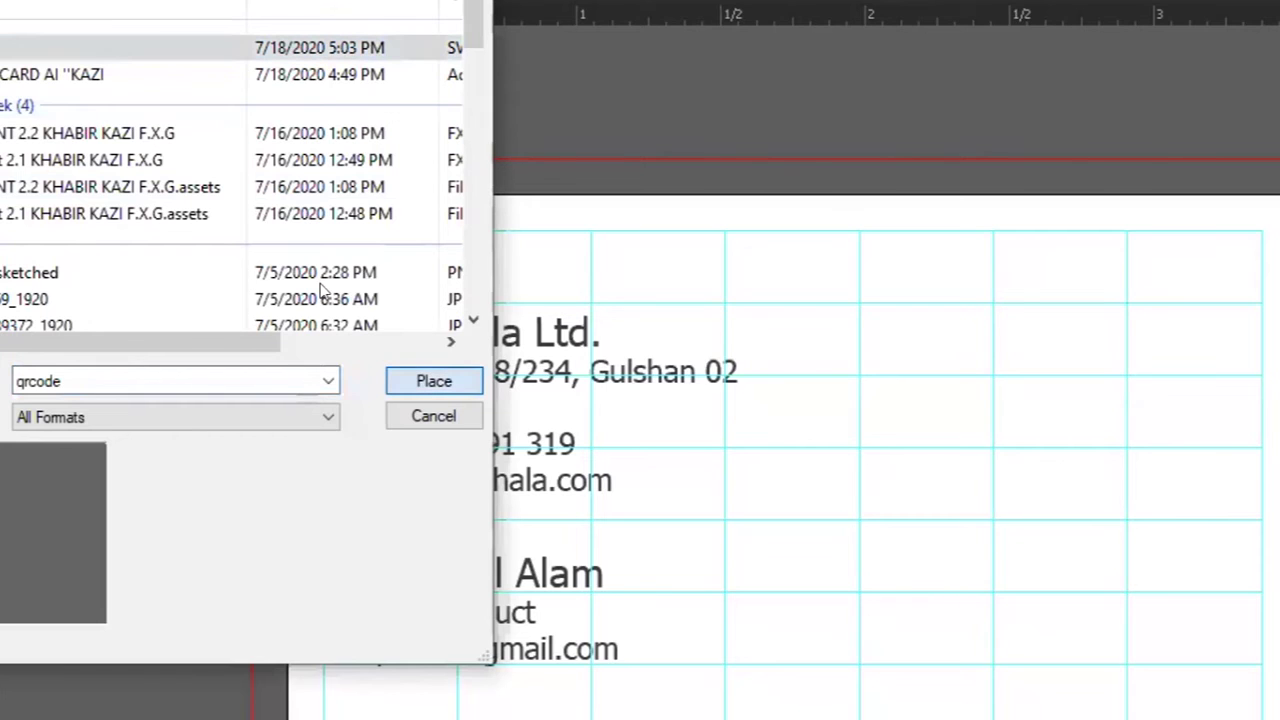
key(Return)
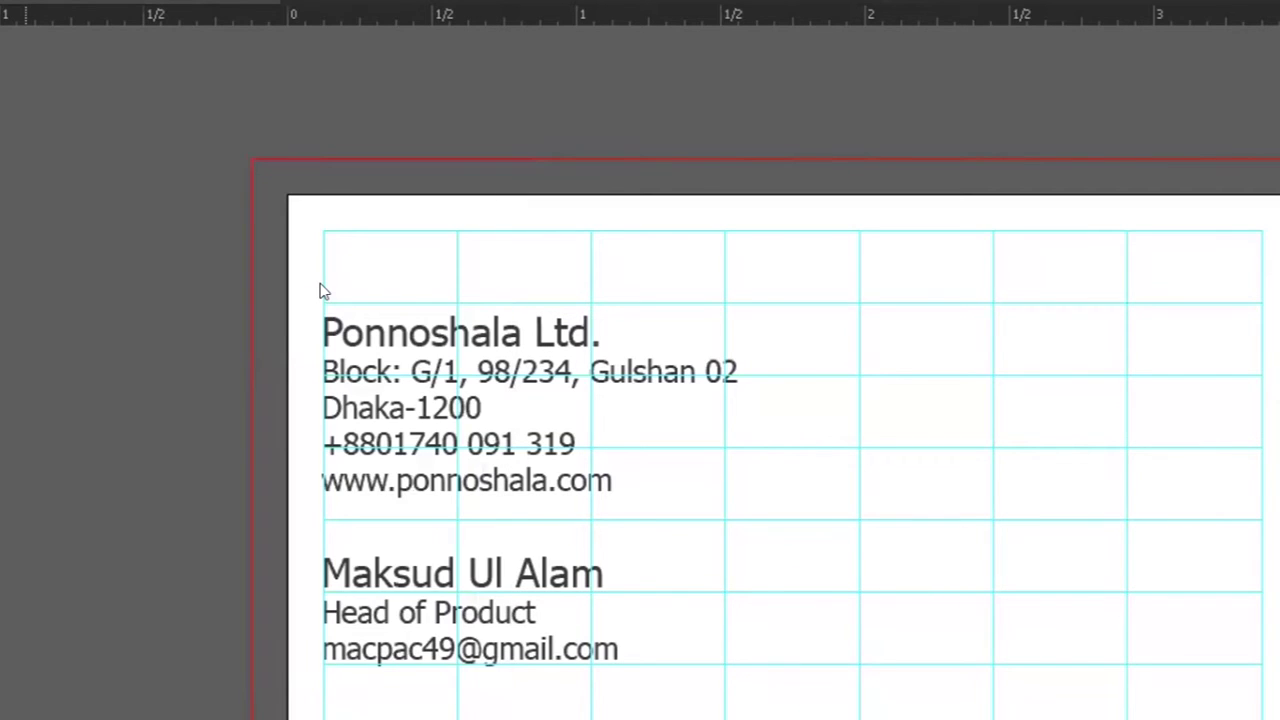
click(1000, 355)
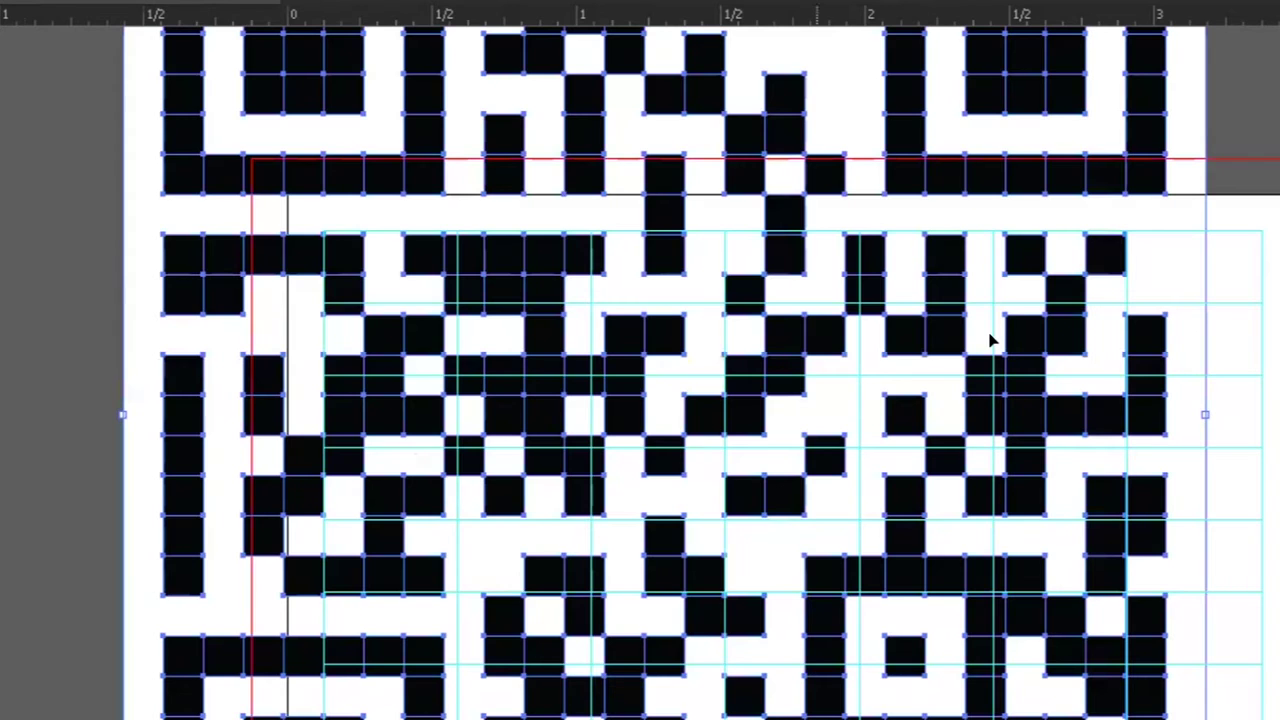
scroll(983, 314, down, 2)
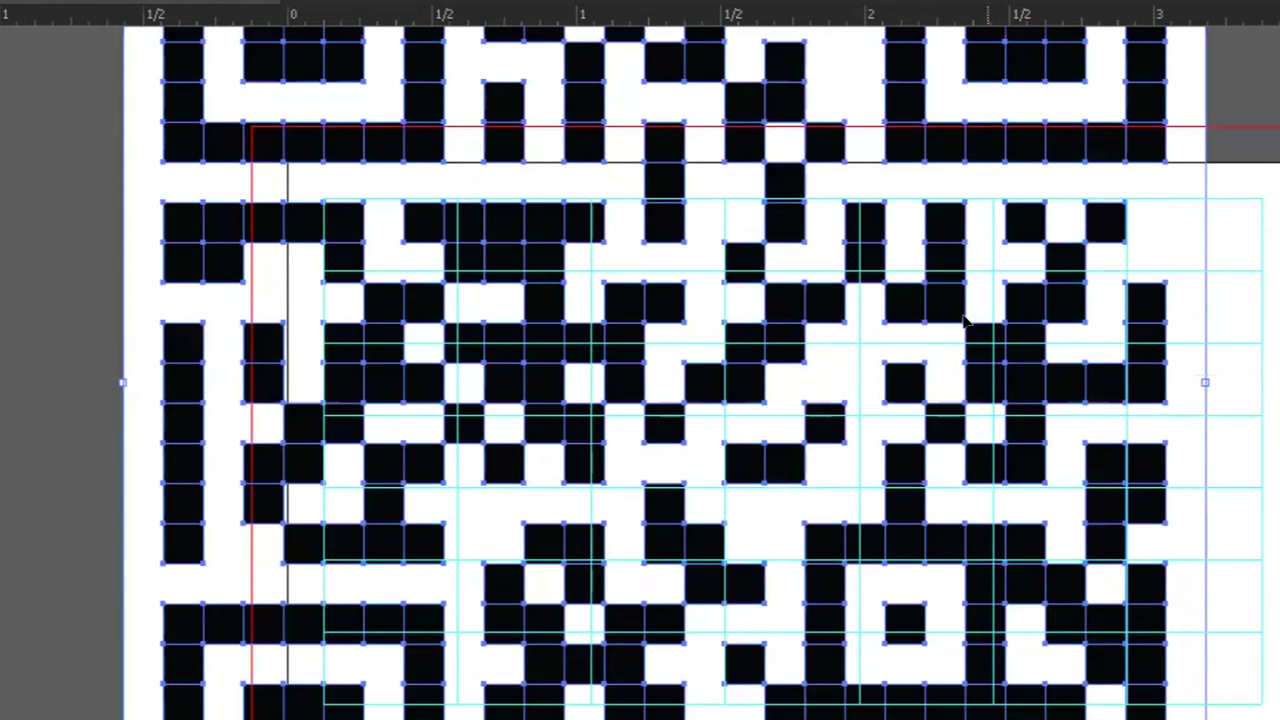
scroll(940, 335, down, 1)
scroll(906, 347, up, 1)
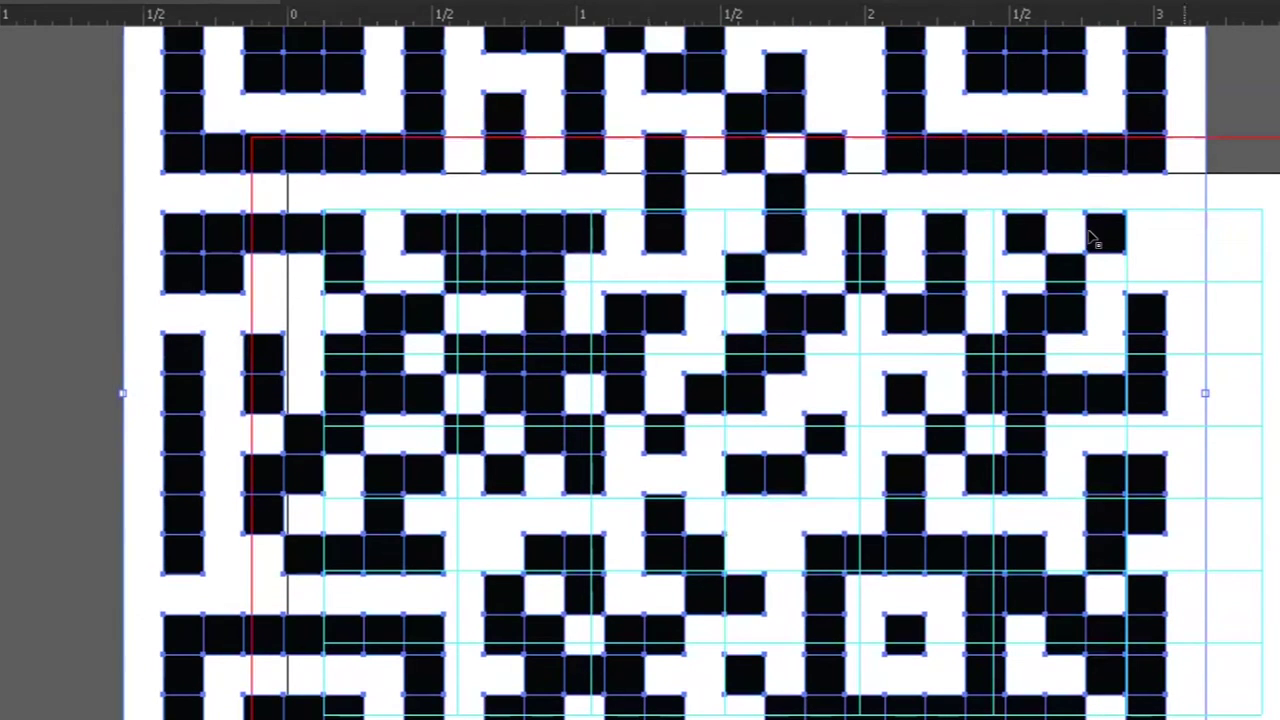
key(Delete)
scroll(1090, 160, down, 1)
scroll(1091, 165, down, 1)
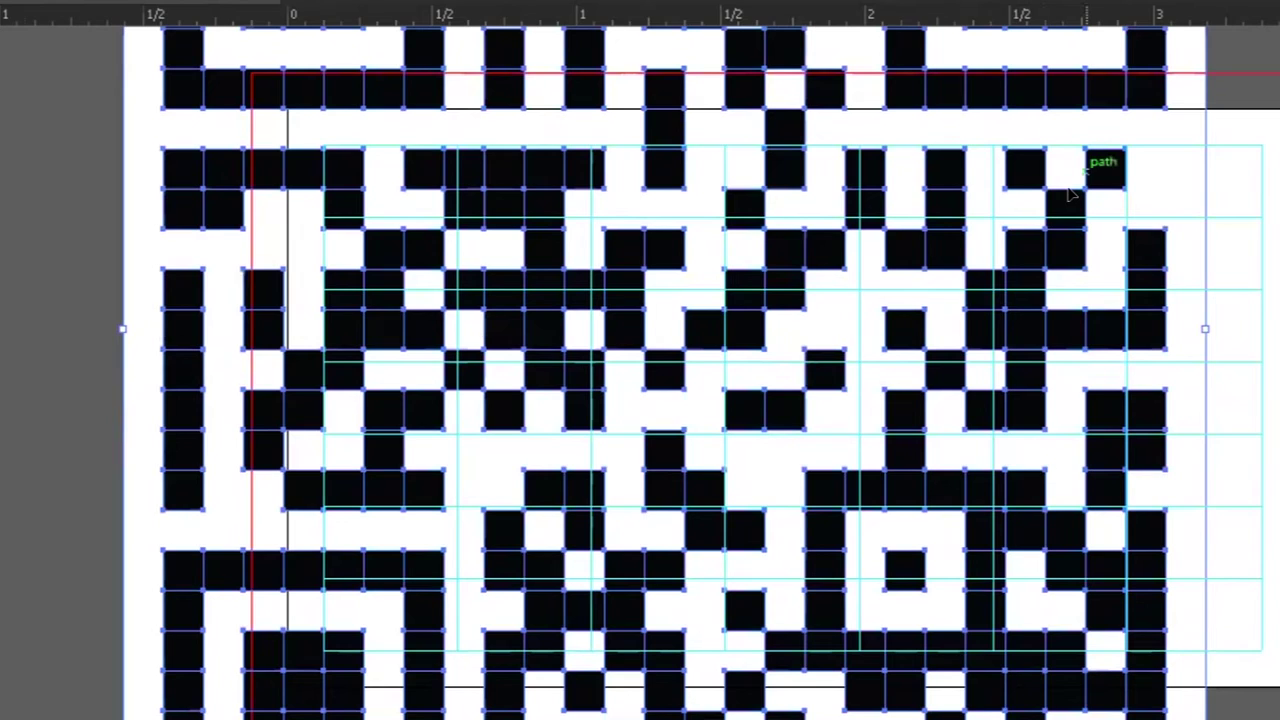
scroll(1058, 186, down, 1)
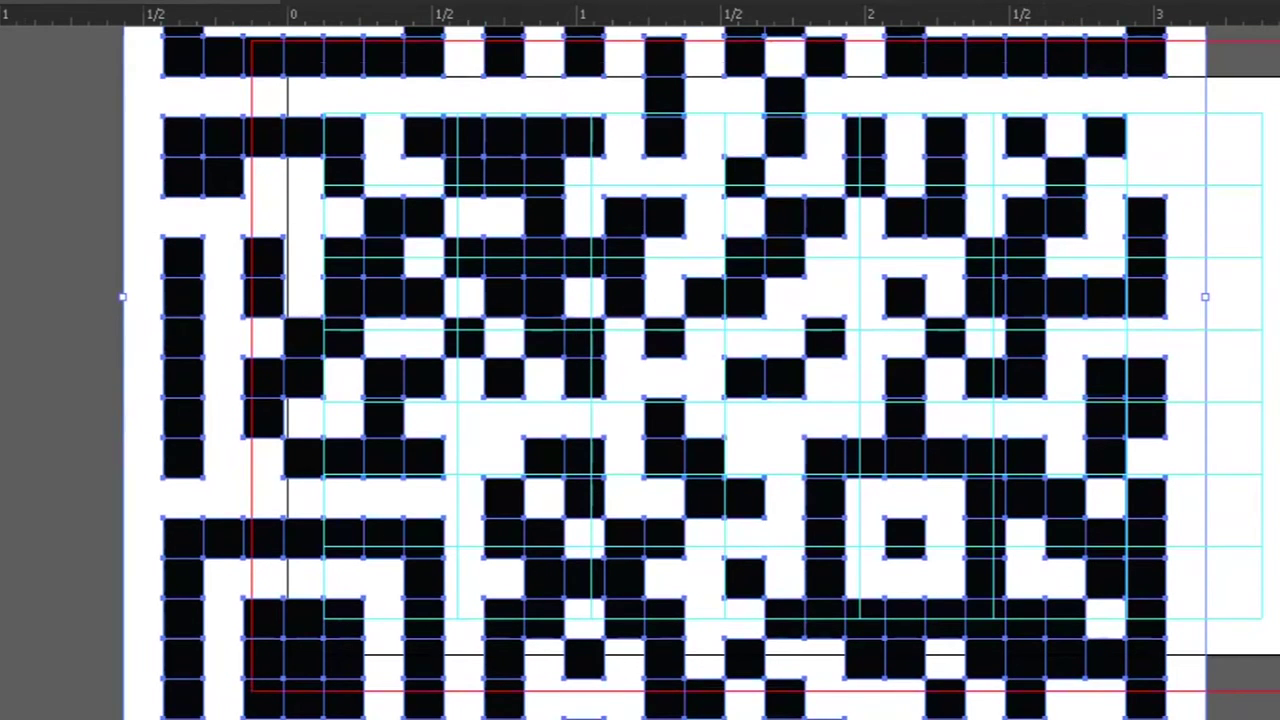
scroll(640, 370, up, 4)
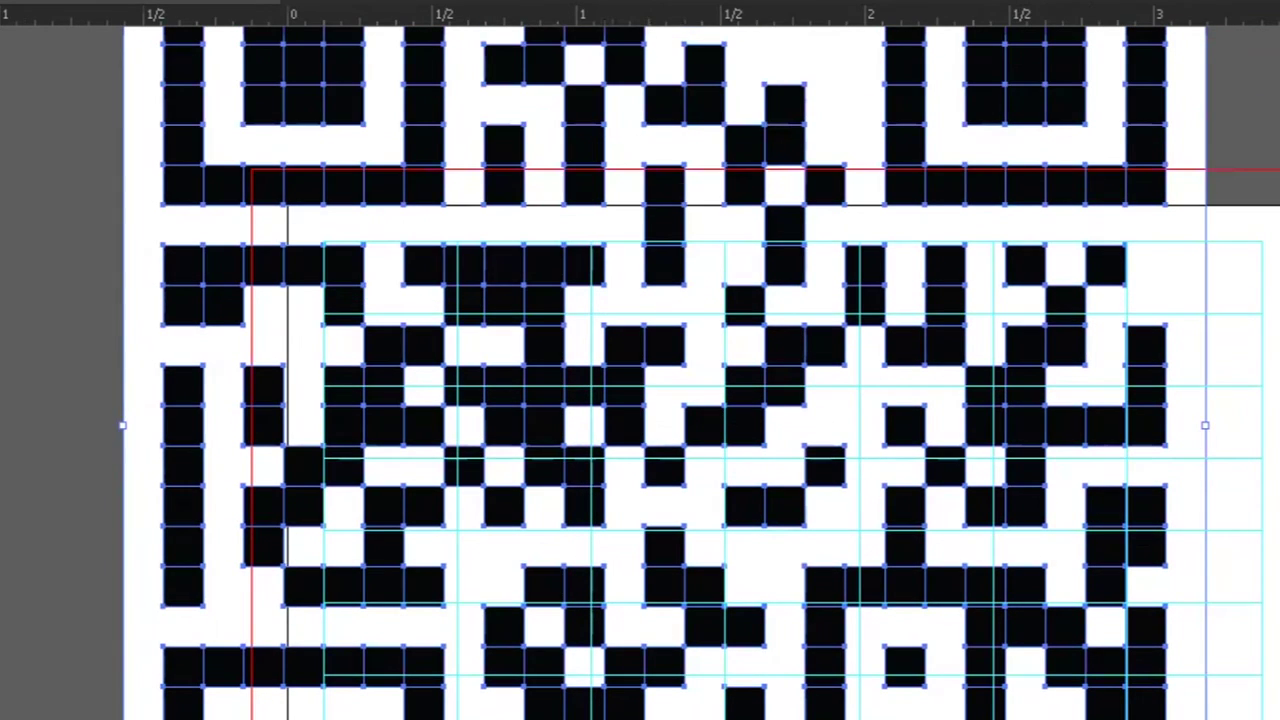
scroll(640, 370, up, 5)
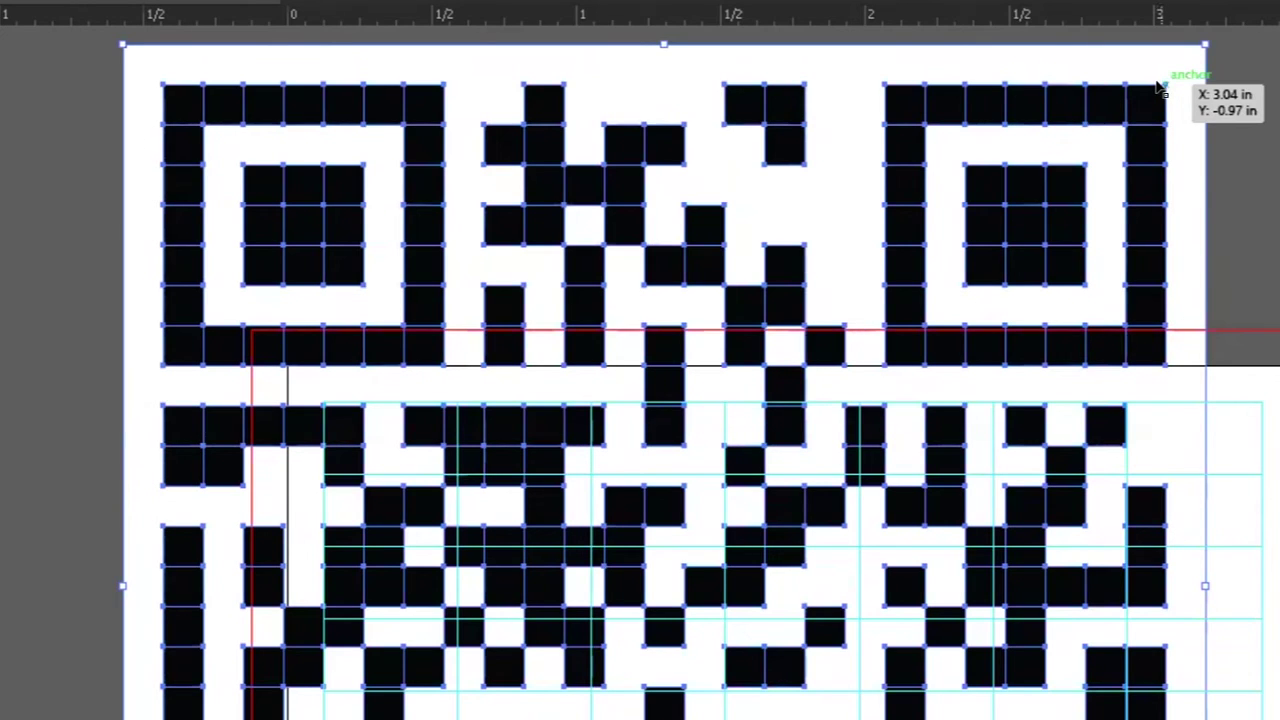
double_click(1027, 160)
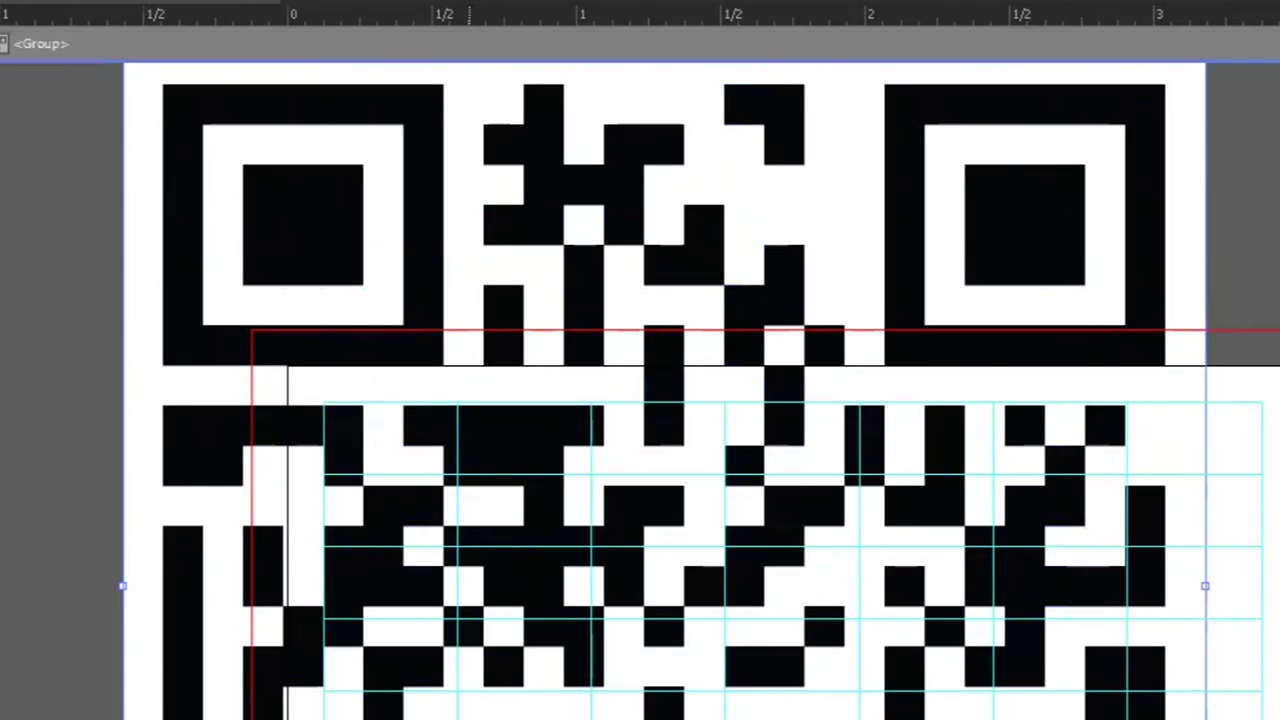
double_click(157, 278)
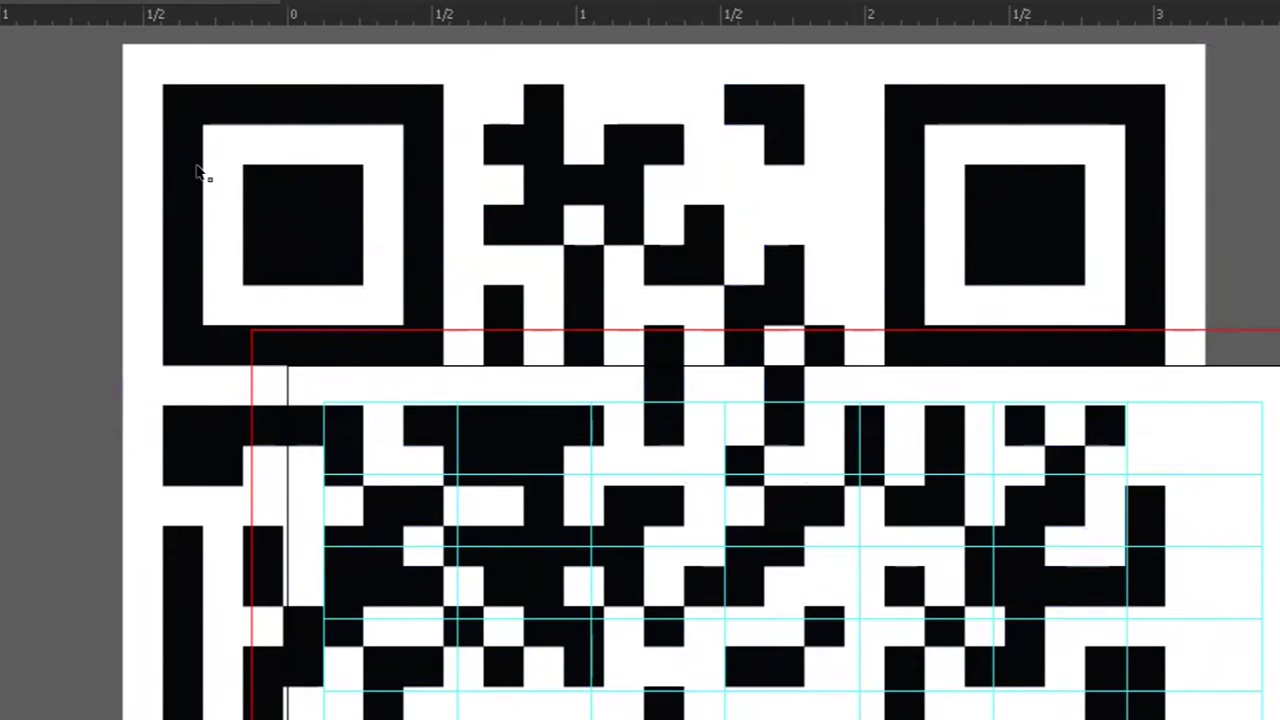
click(177, 131)
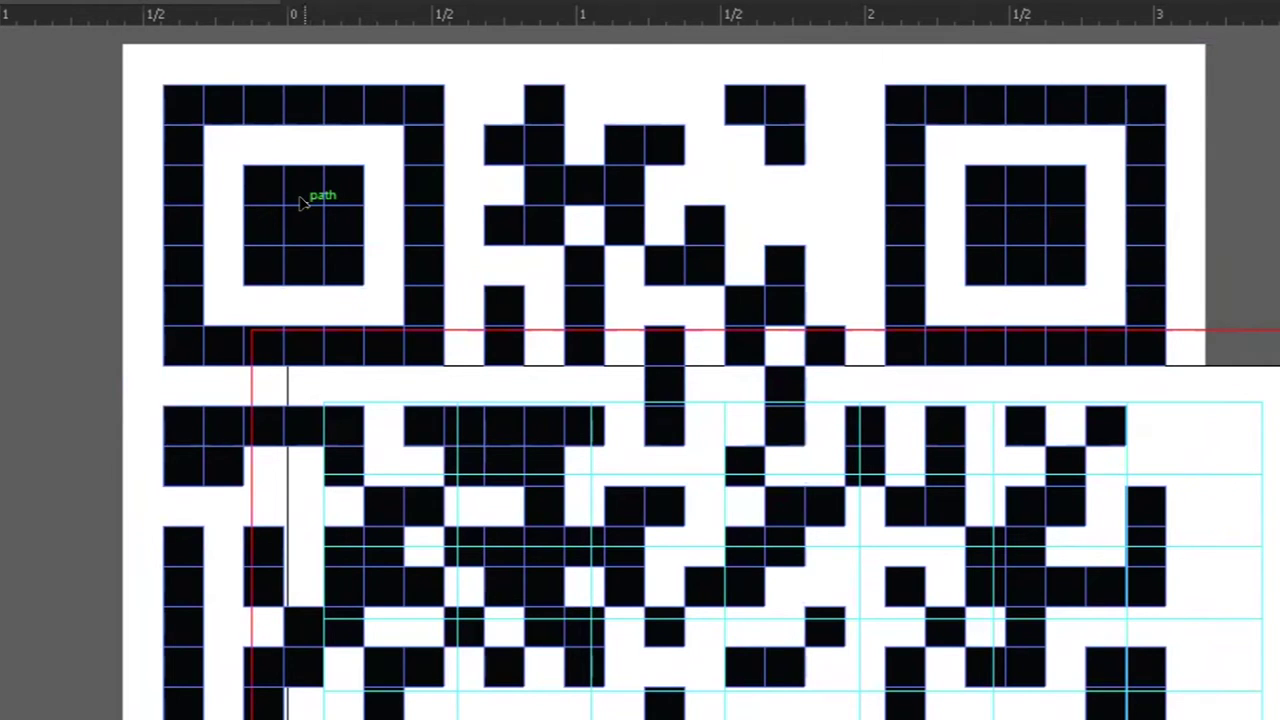
key(ctrl+a)
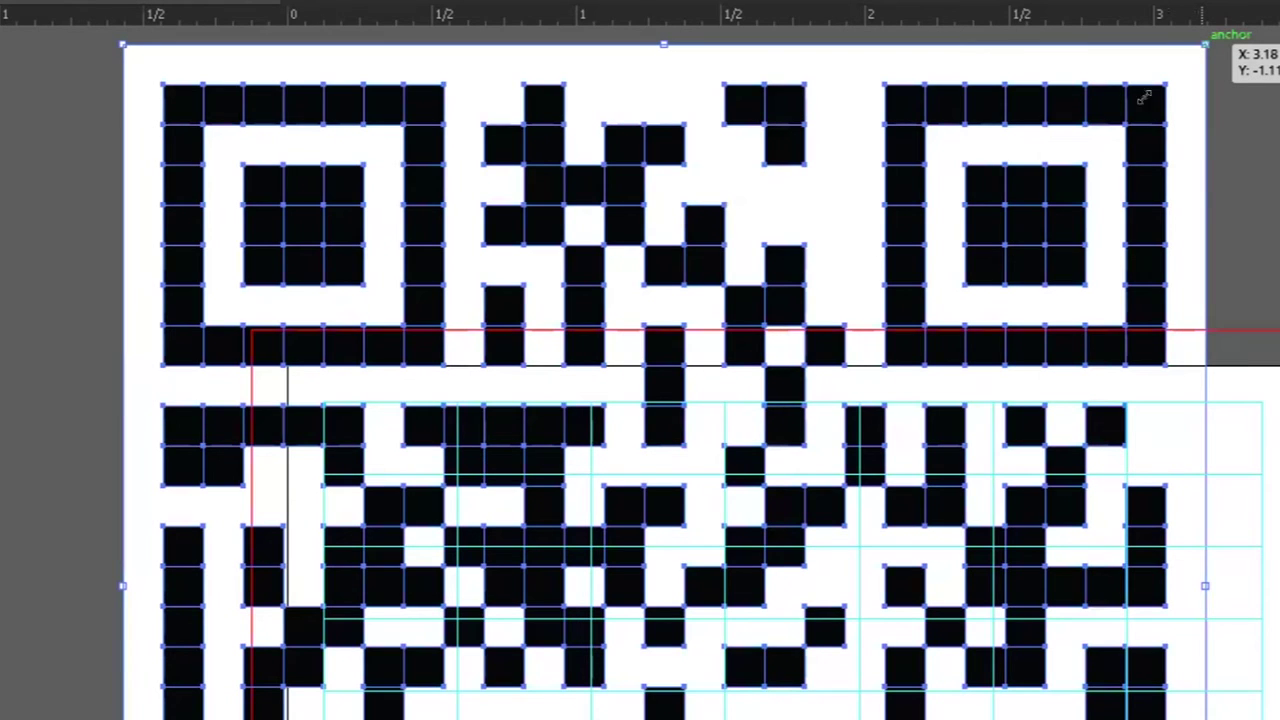
click(893, 267)
Scale the QR code down to about 0.46 in and move it toward the card's right edge
drag(893, 267, 712, 539)
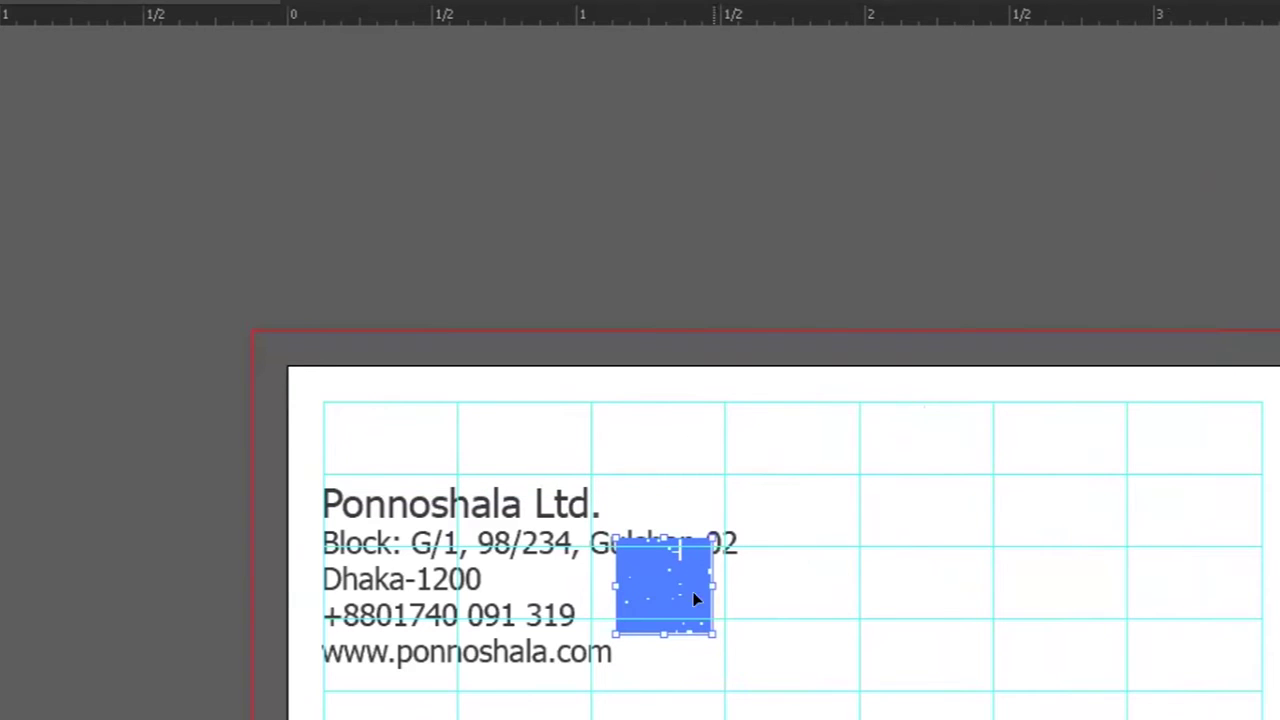
double_click(654, 592)
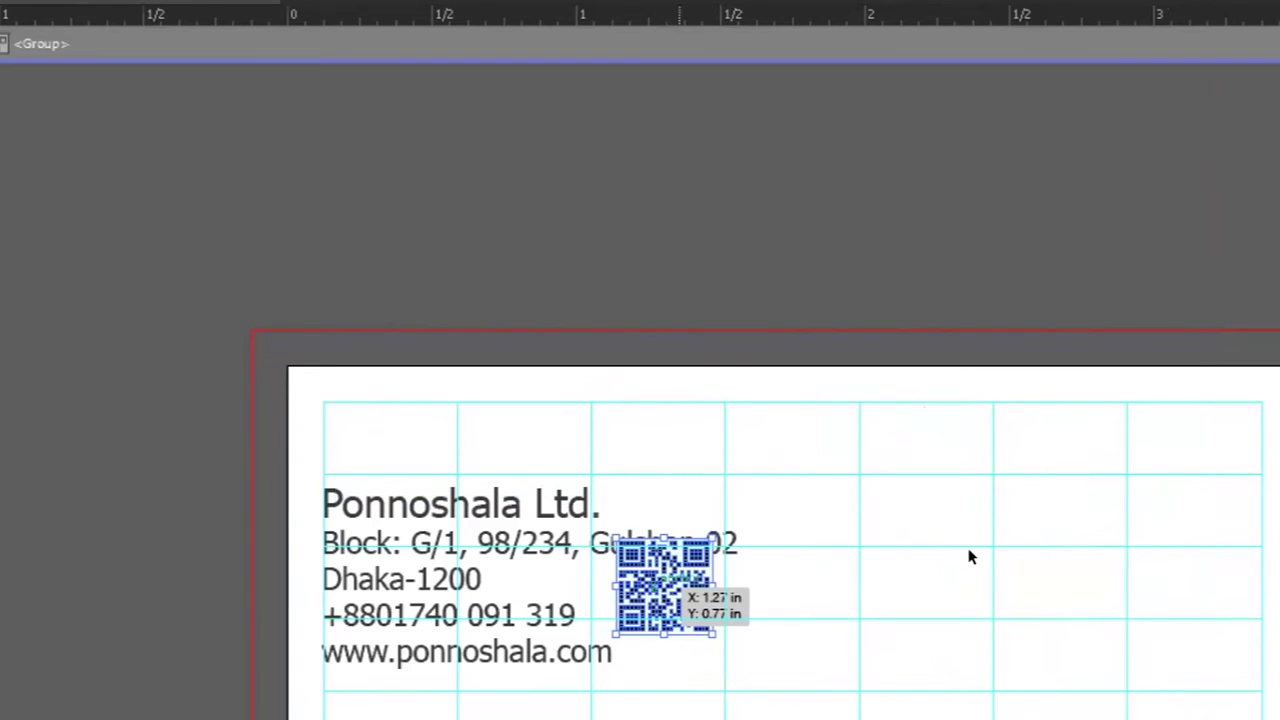
drag(678, 588, 1177, 497)
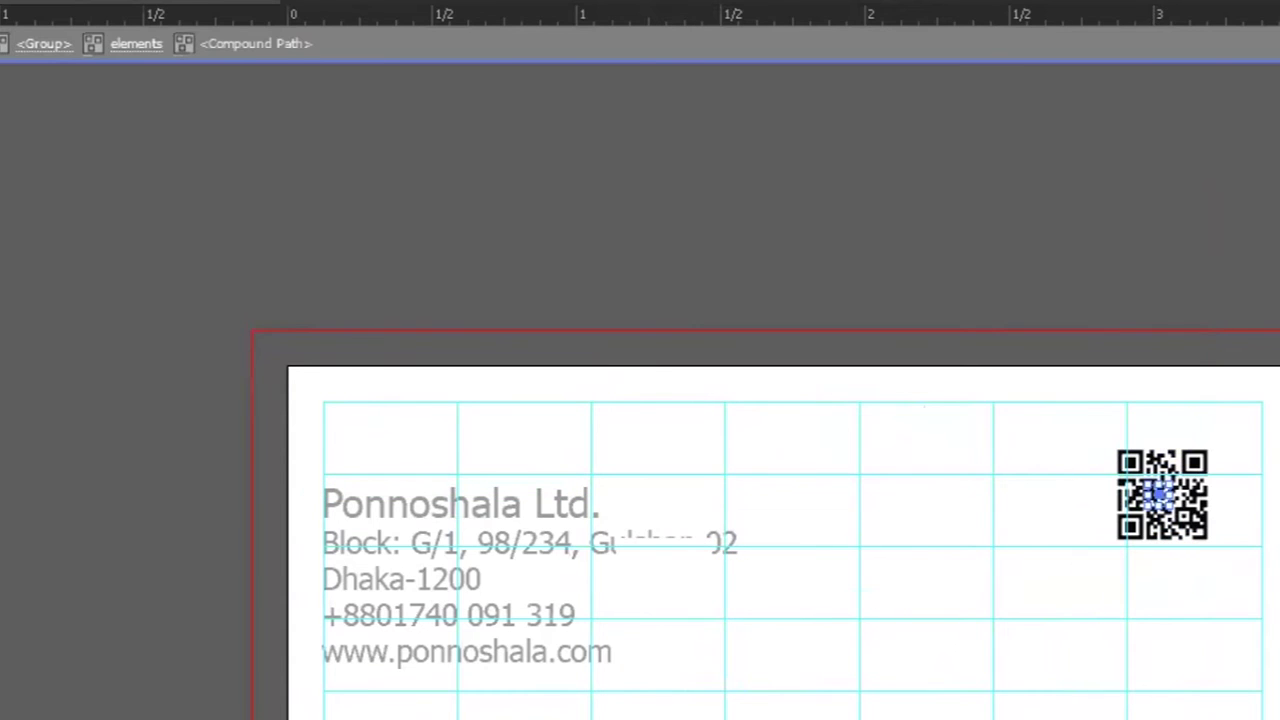
key(Escape)
key(Escape)
key(Escape)
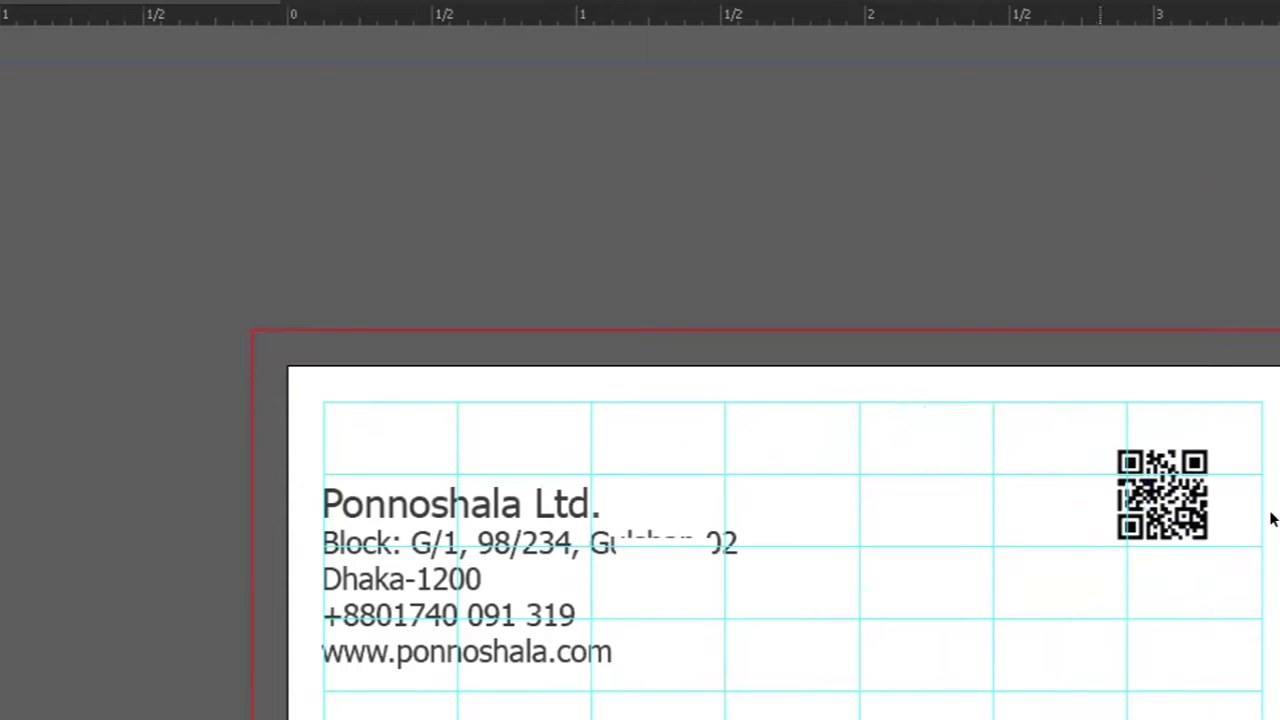
Show the Transform panel (F9) for the repositioned QR code
click(1136, 484)
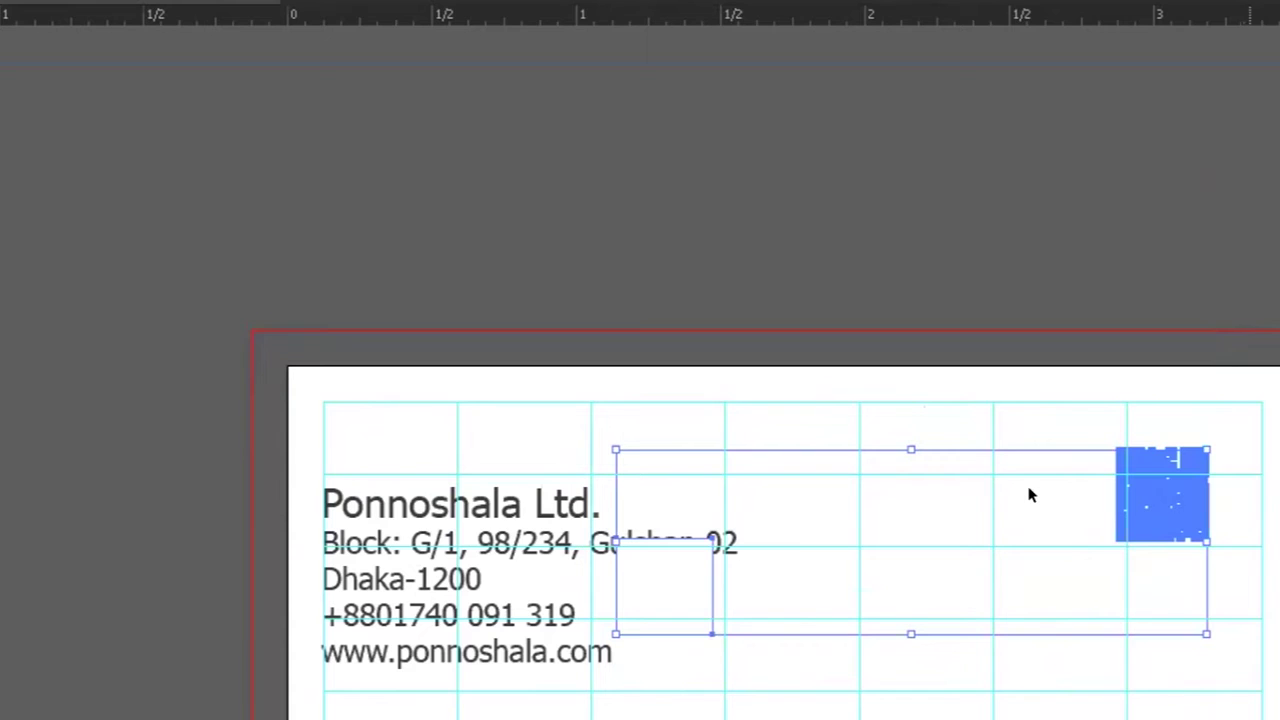
click(1094, 243)
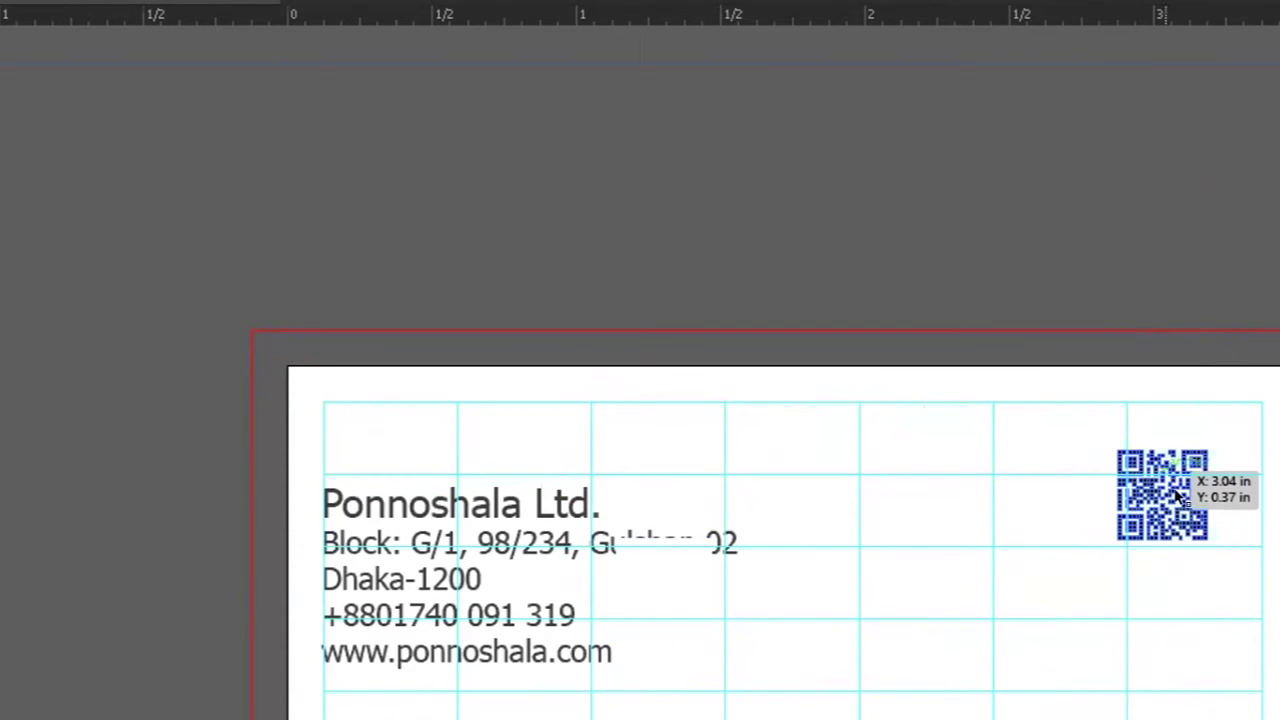
click(1140, 484)
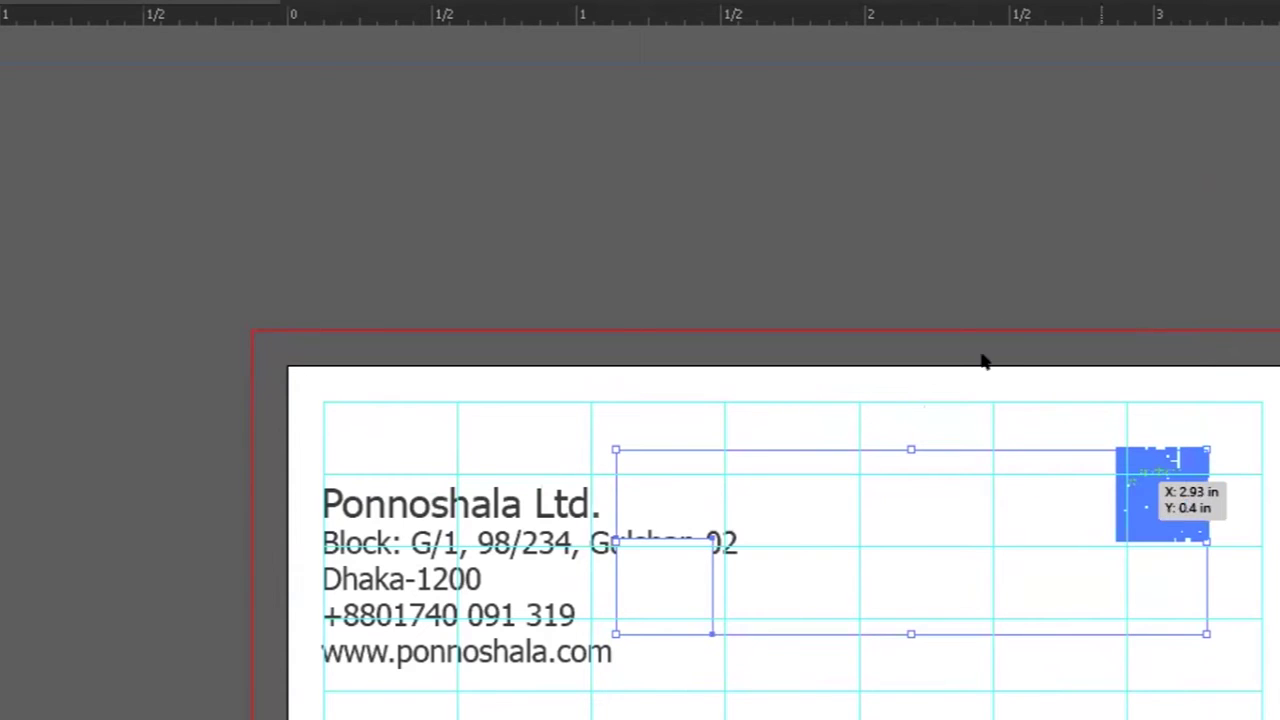
click(993, 306)
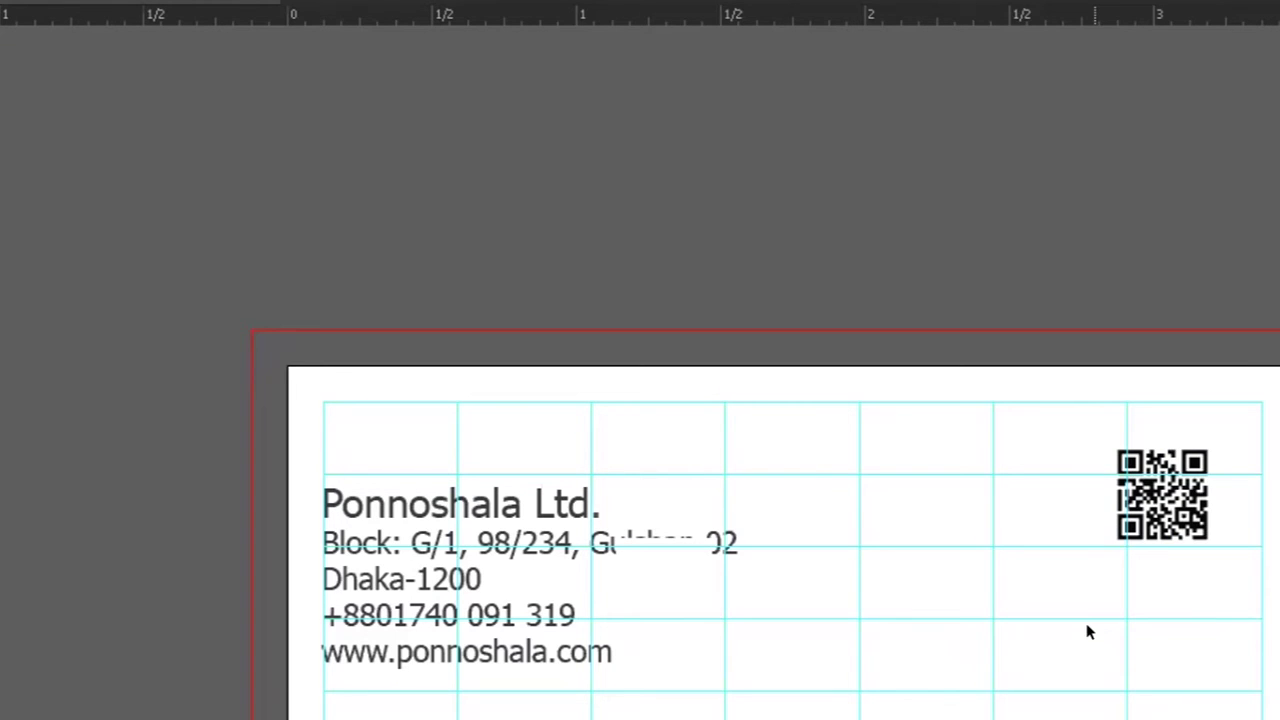
key(F9)
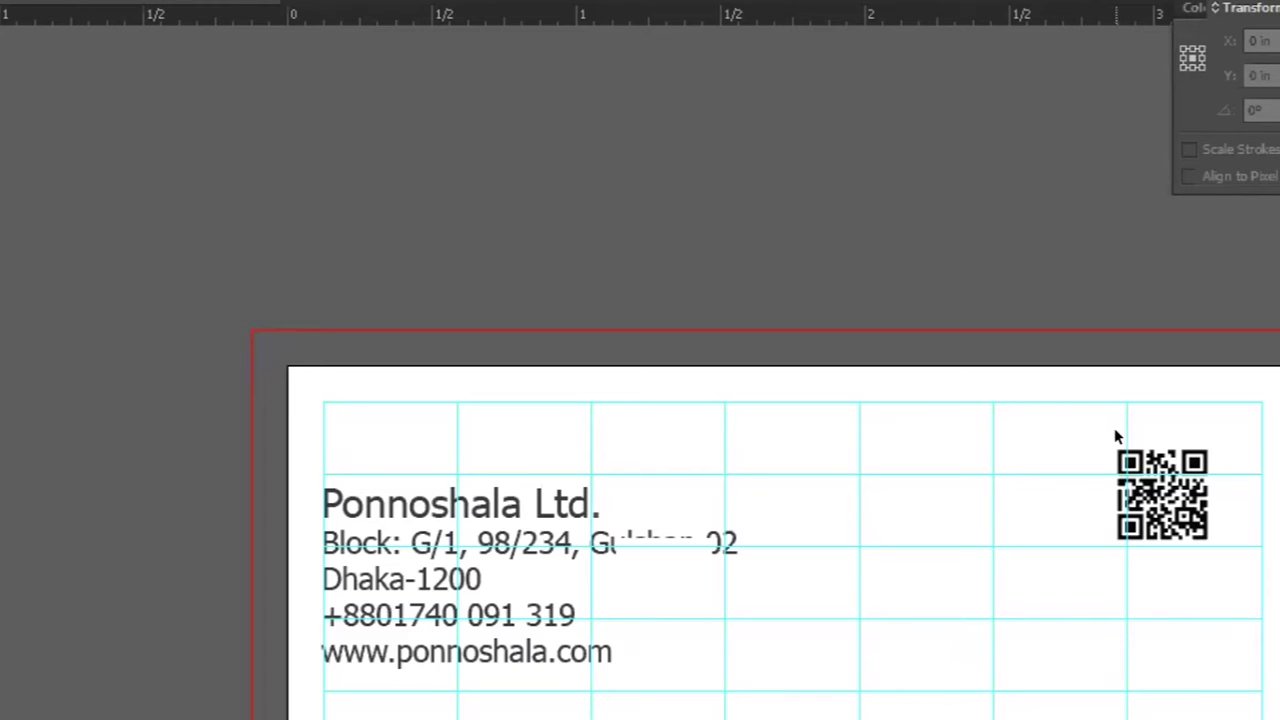
Select the QR code, finally by dragging a selection box around it
click(1140, 468)
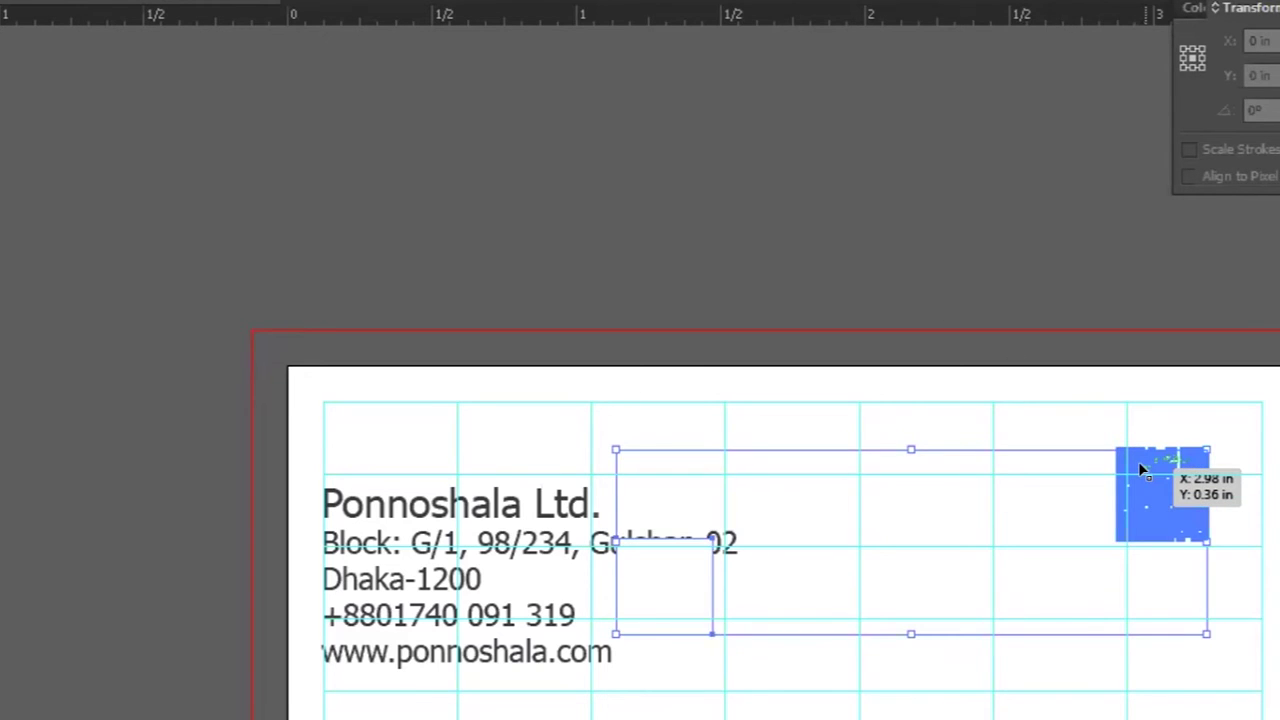
click(1138, 461)
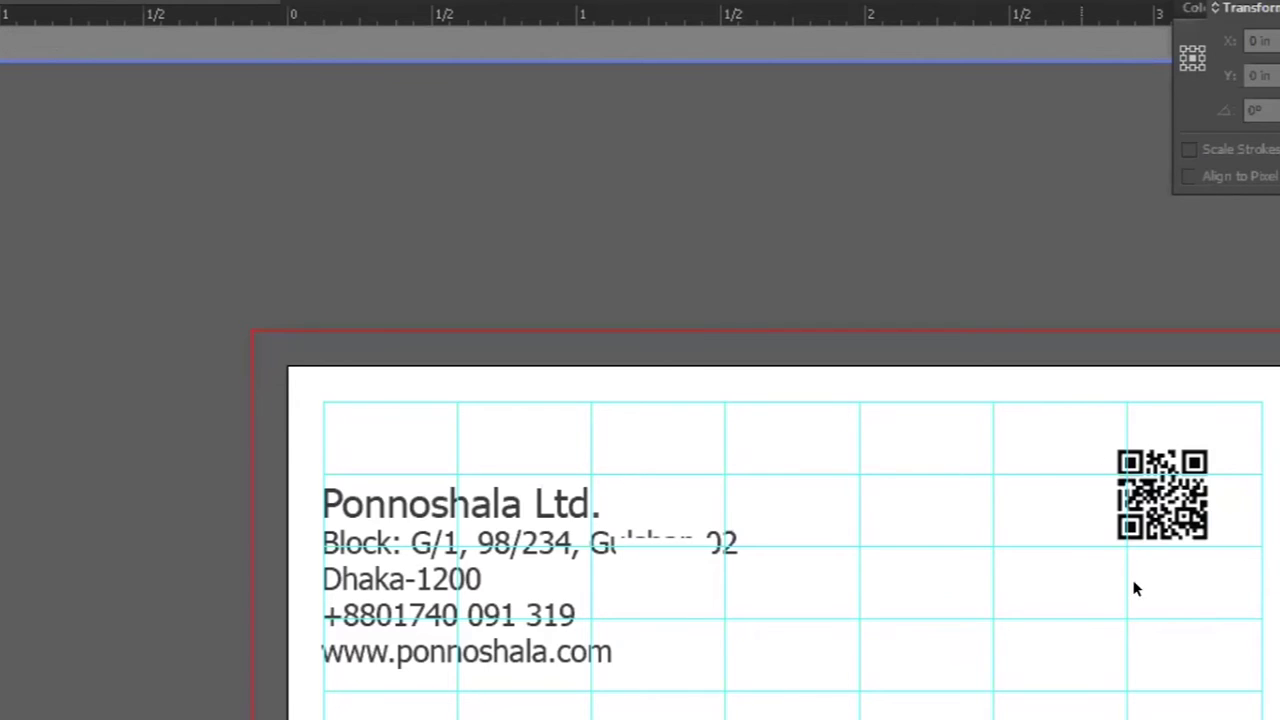
click(1216, 583)
click(1248, 586)
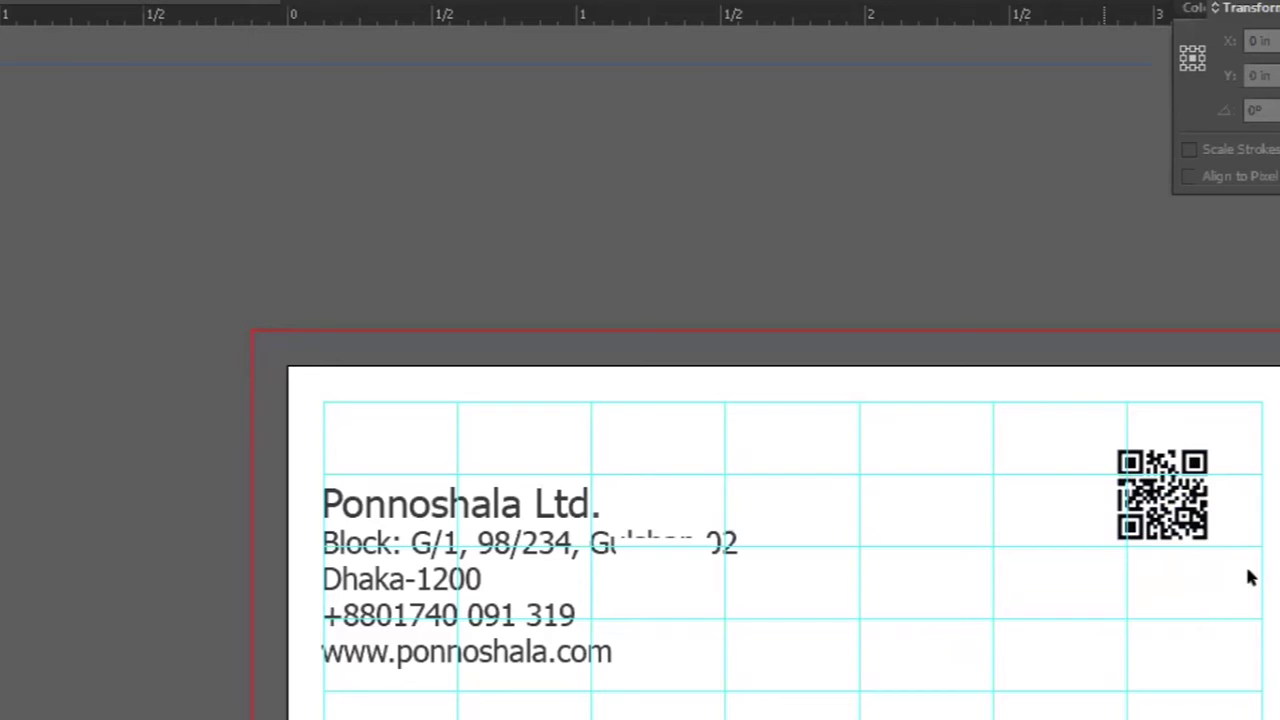
click(1108, 462)
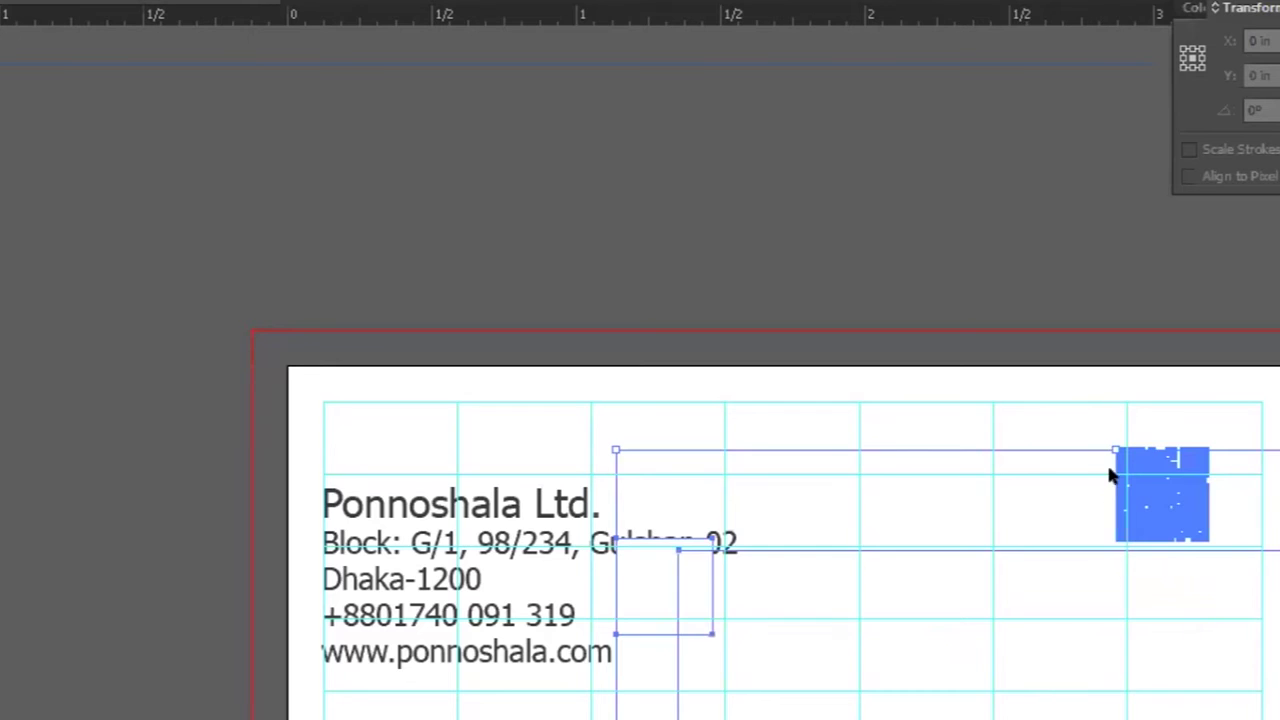
click(1224, 577)
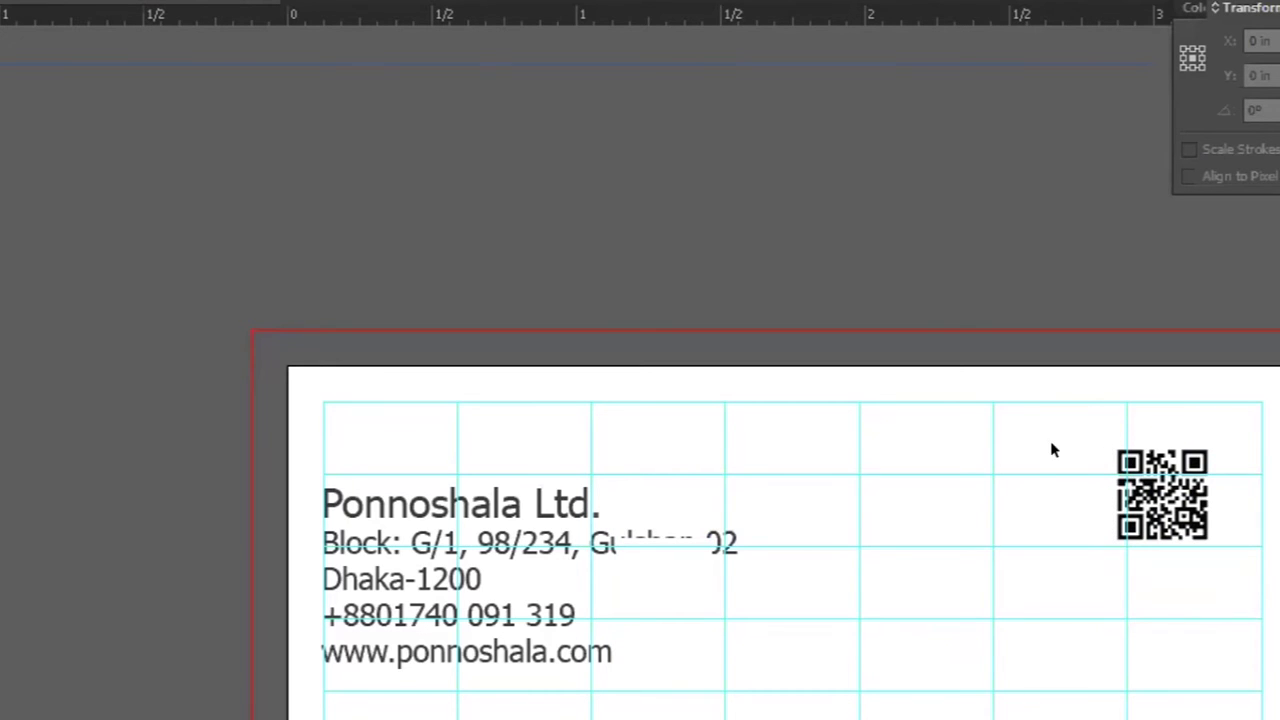
mouse_move(1057, 440)
mouse_down()
mouse_move(1222, 580)
mouse_move(1257, 586)
mouse_move(1246, 553)
mouse_up()
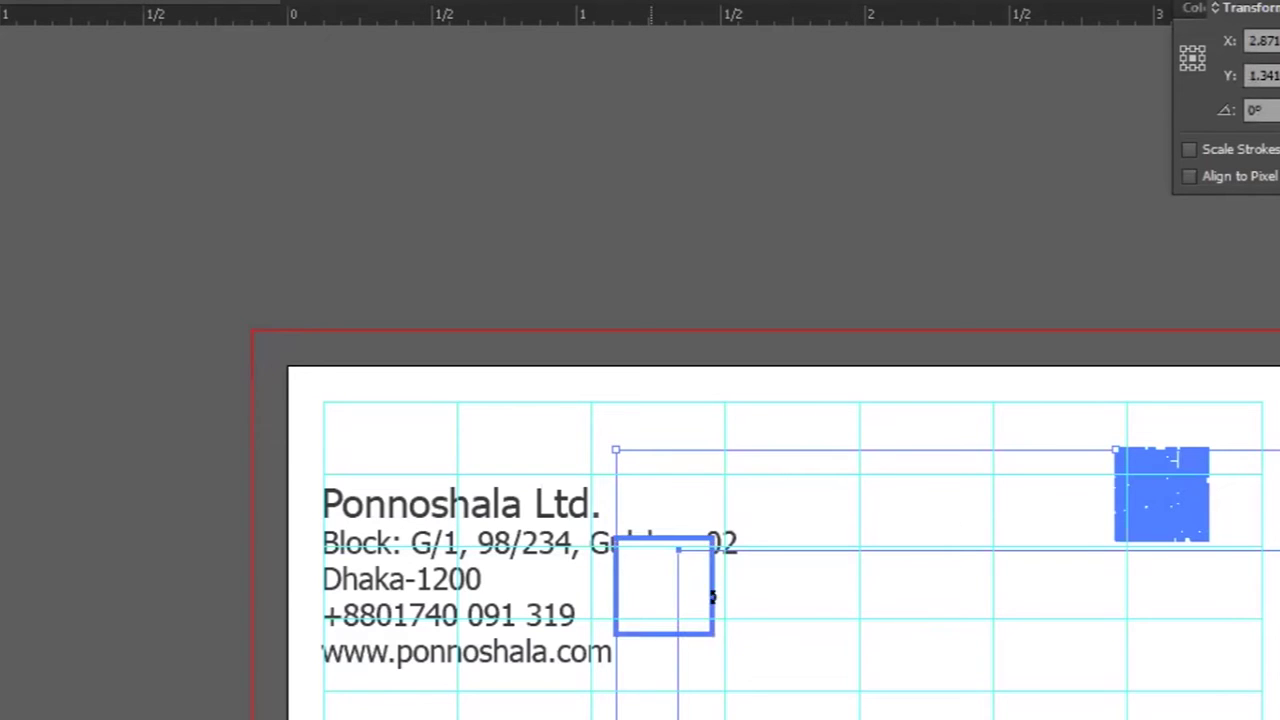
Clear the selection and switch the card to outline view
click(711, 598)
key(ctrl+shift+a)
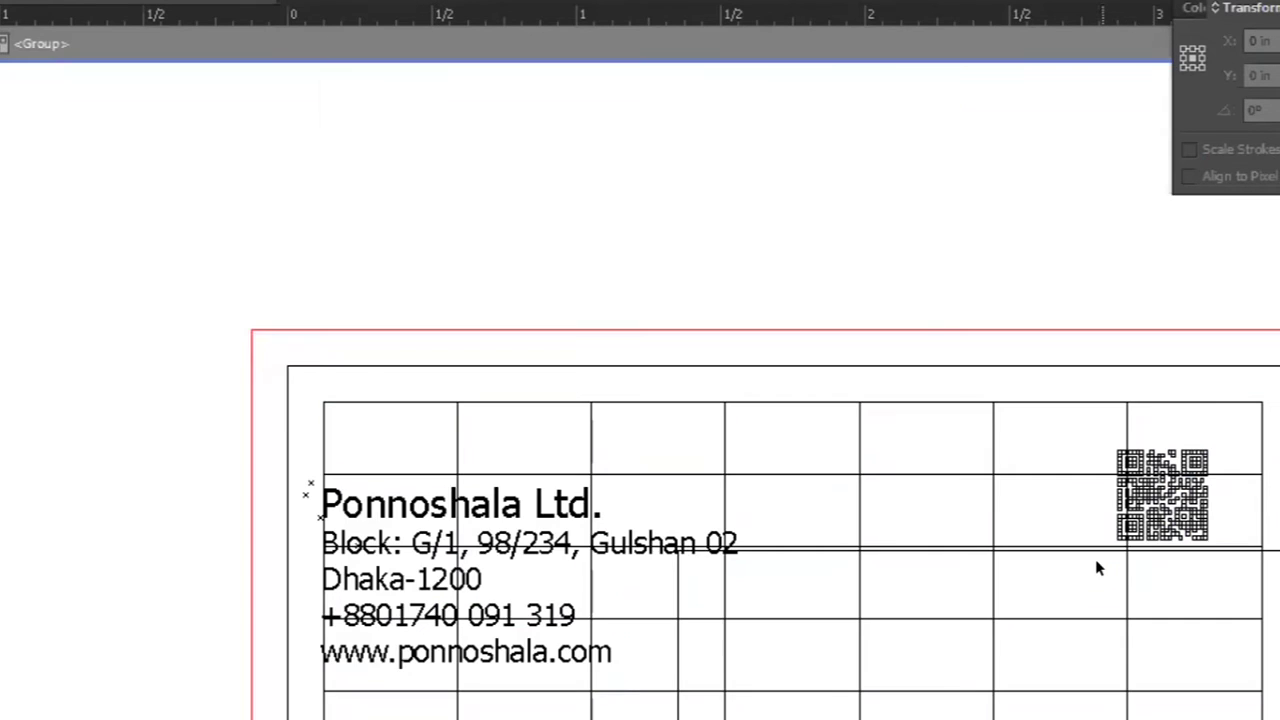
scroll(920, 574, down, 3)
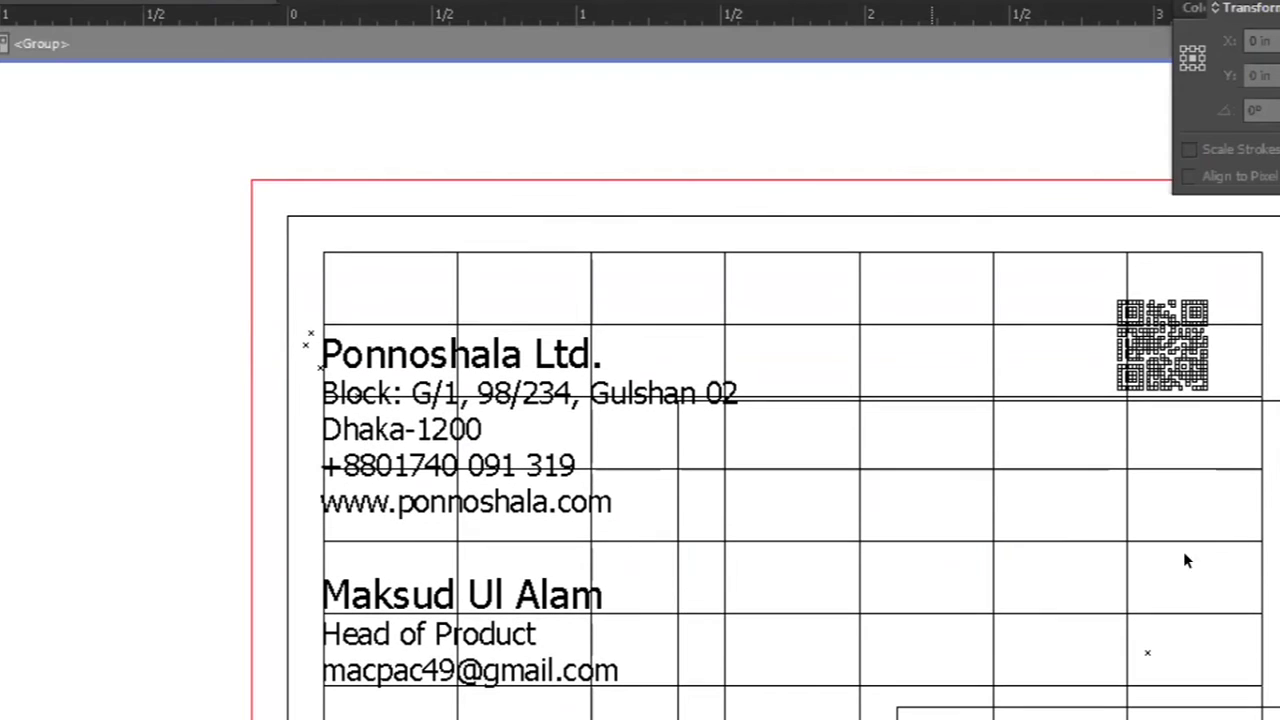
scroll(1140, 581, down, 2)
scroll(1111, 583, down, 1)
scroll(1057, 600, up, 1)
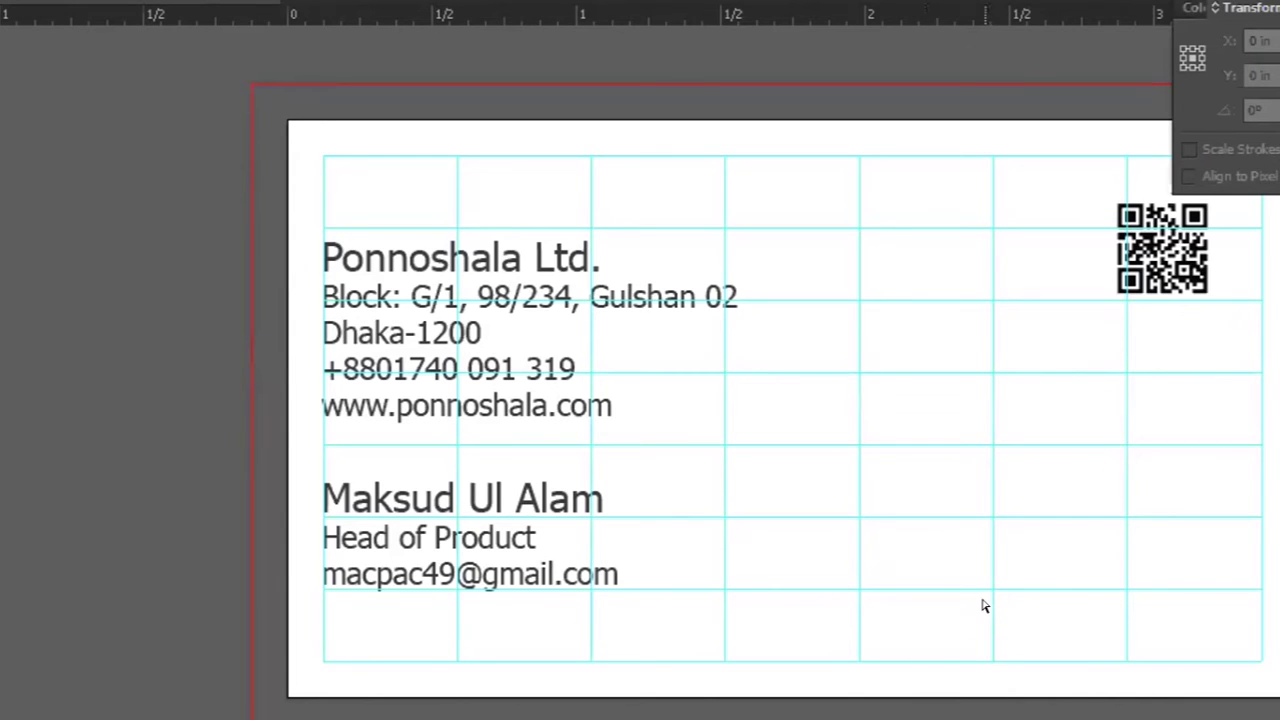
key(ctrl+y)
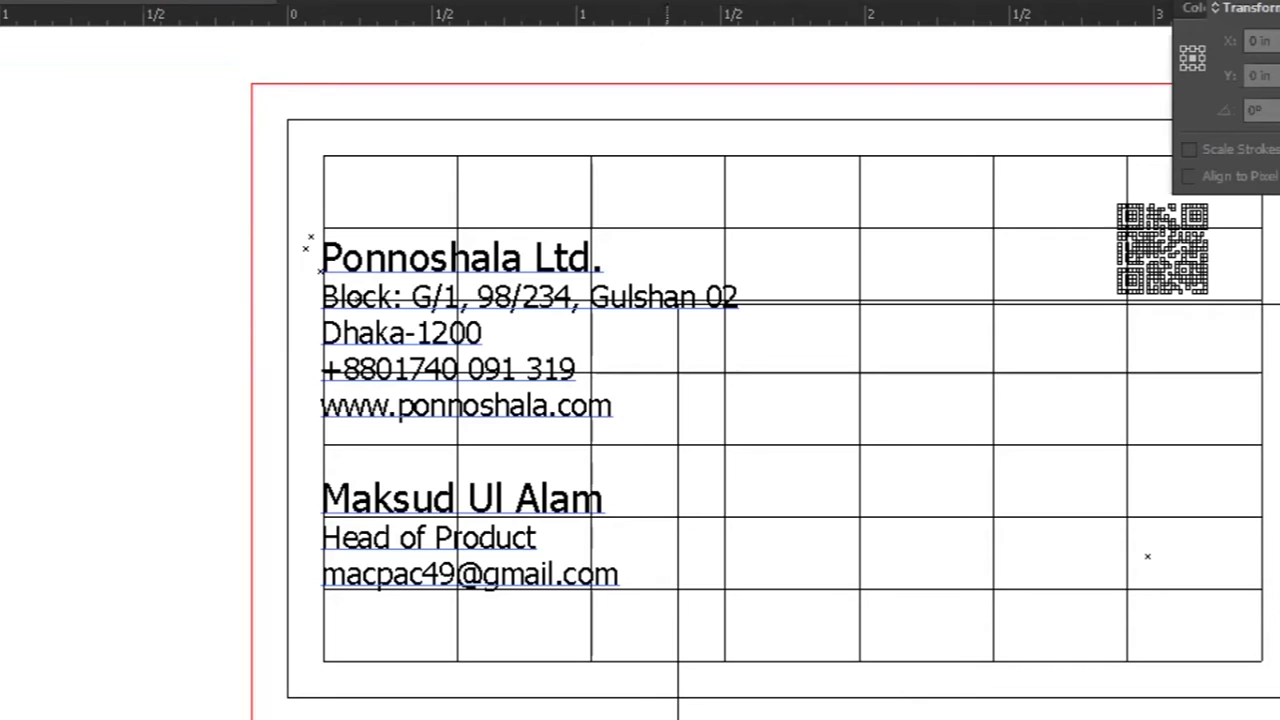
Cut the company and contact text block and paste it back in place
key(Escape)
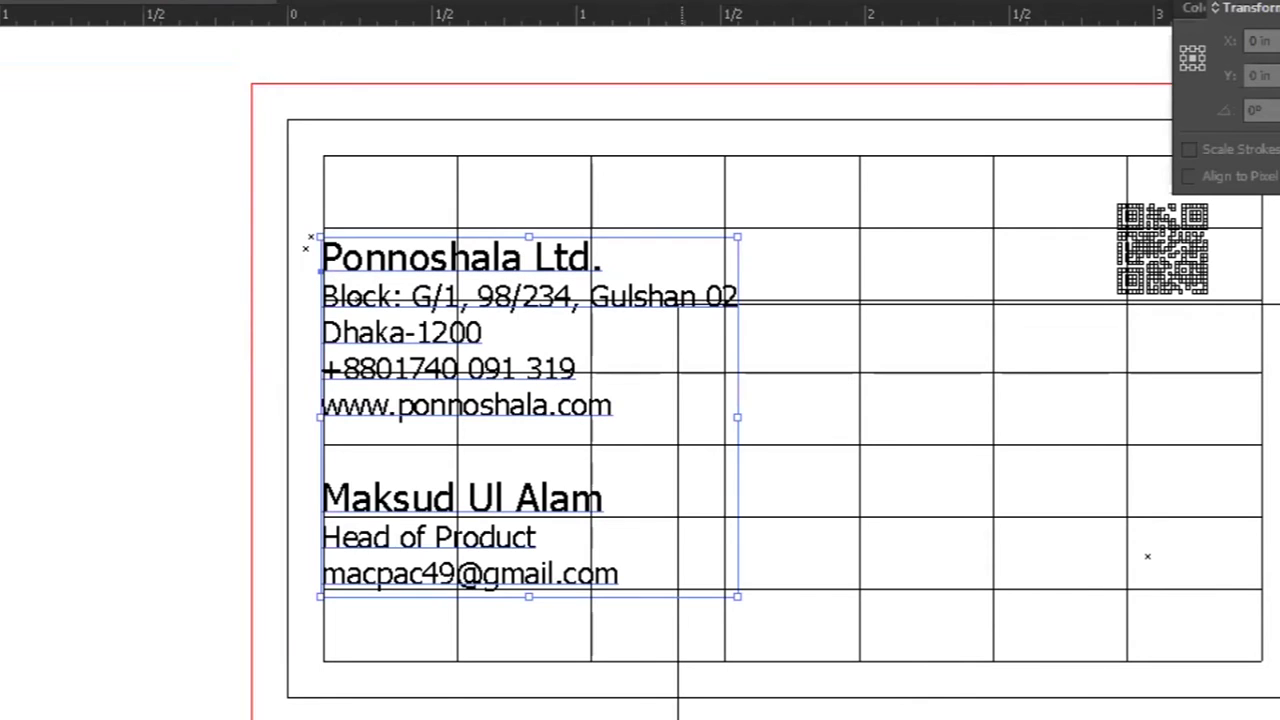
key(Delete)
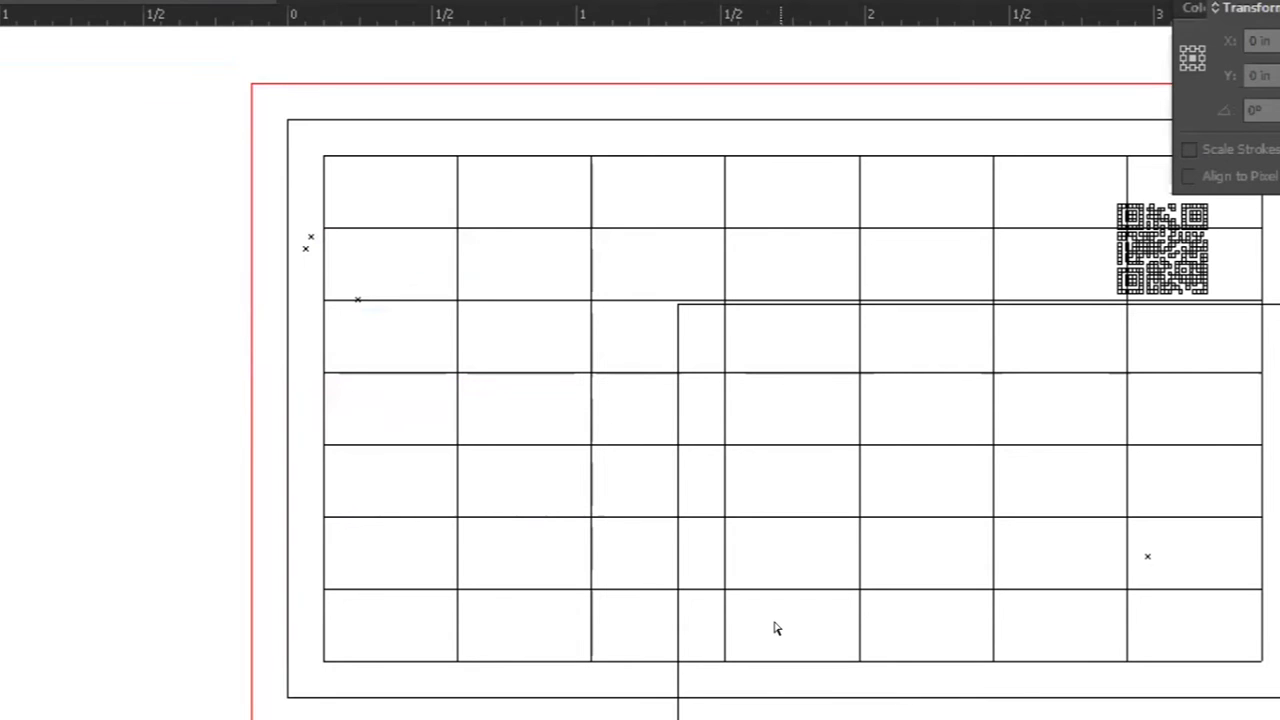
key(ctrl+v)
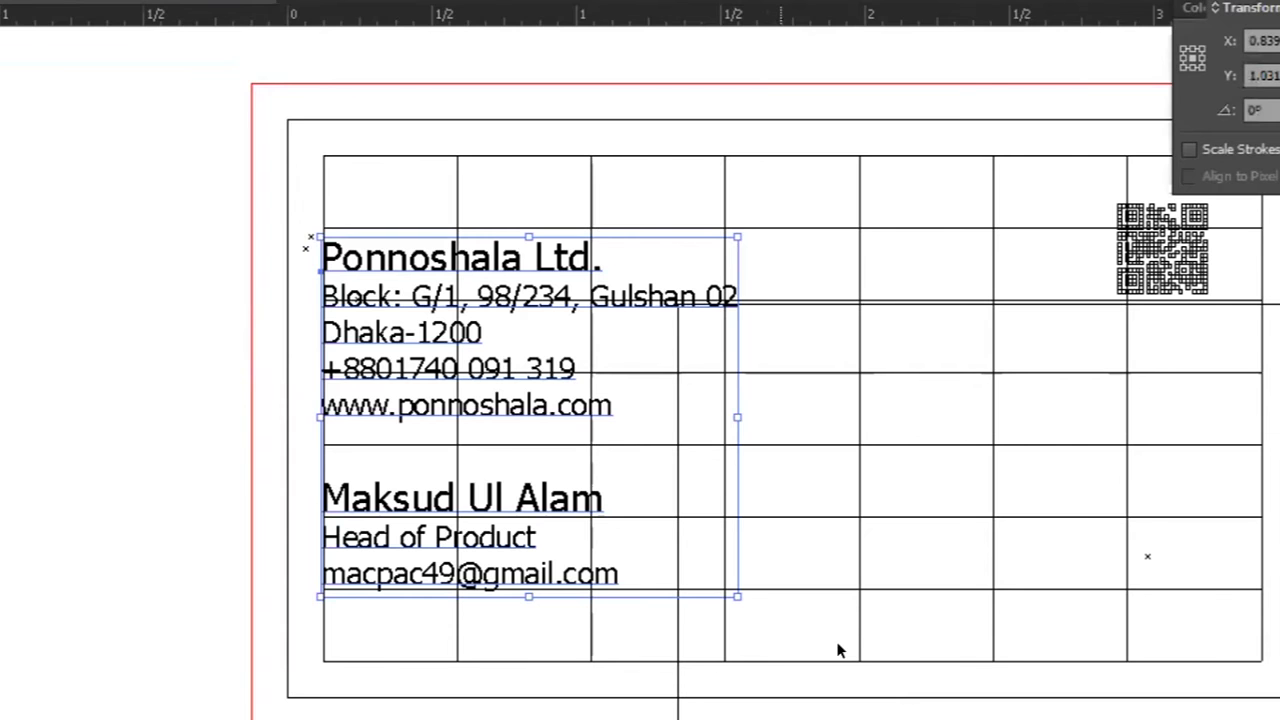
click(980, 424)
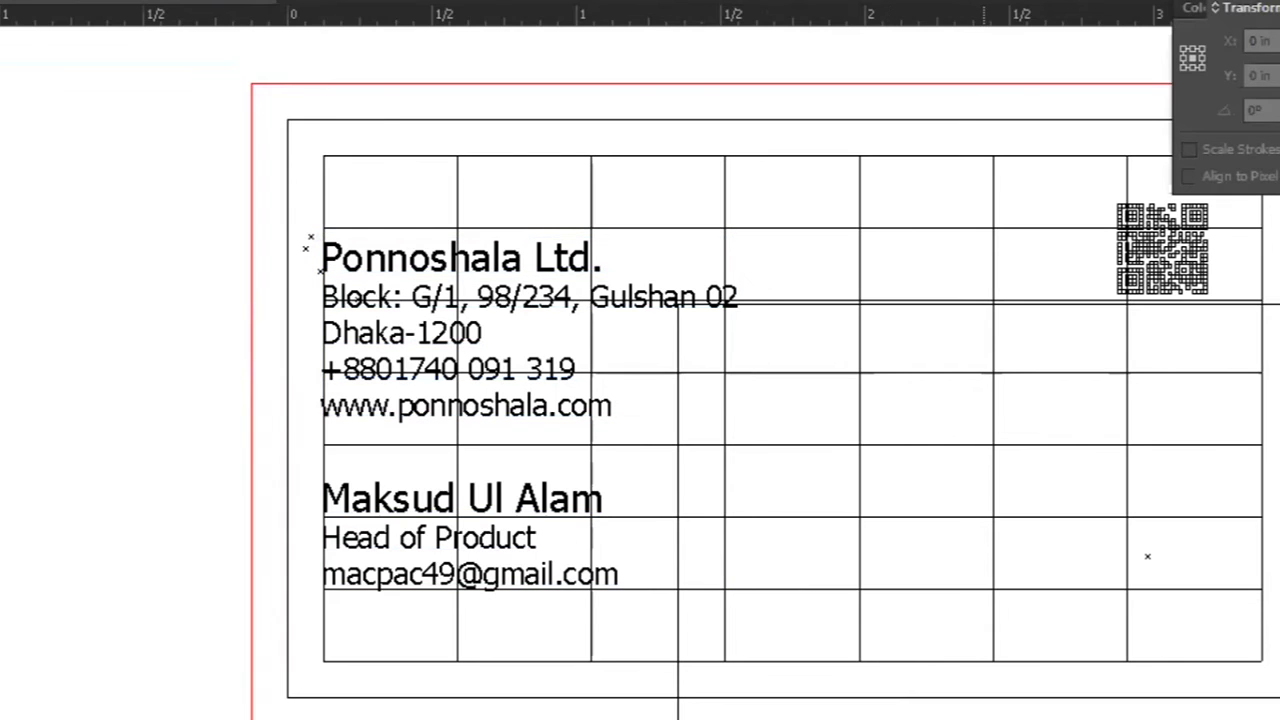
click(1093, 368)
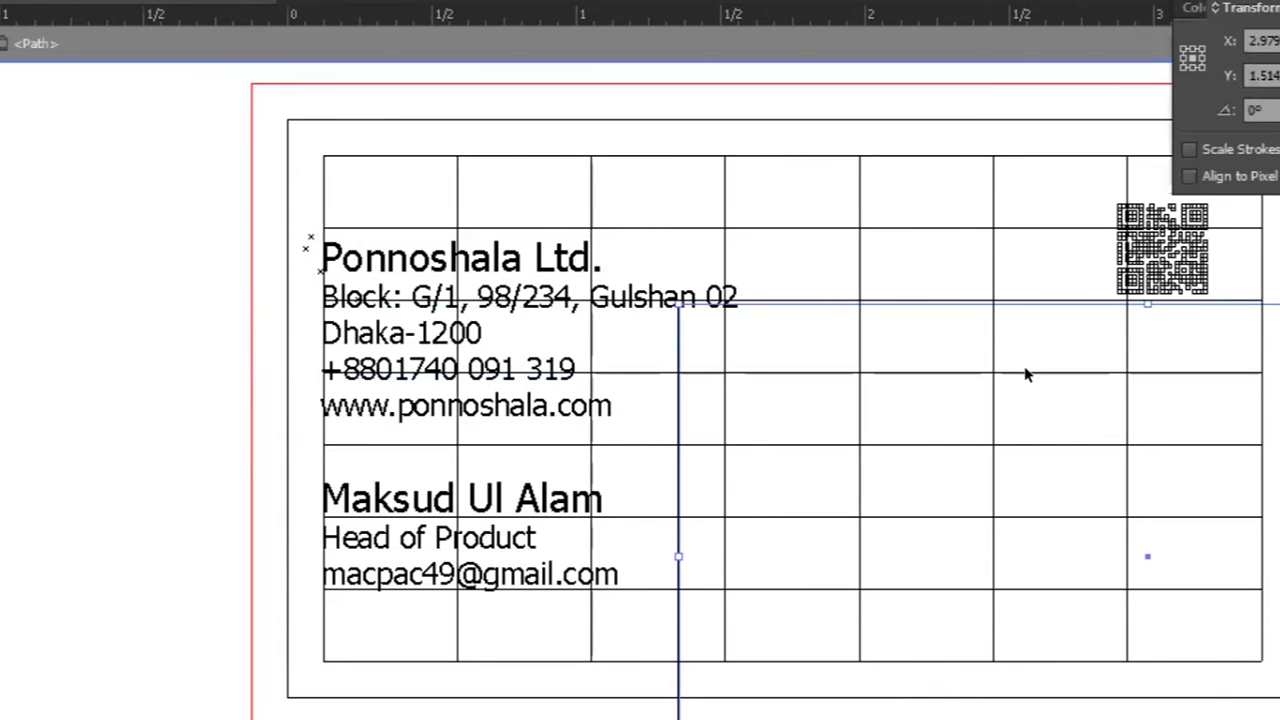
click(978, 429)
Return the card to Normal view with the guides visible
scroll(980, 430, down, 1)
scroll(982, 425, down, 2)
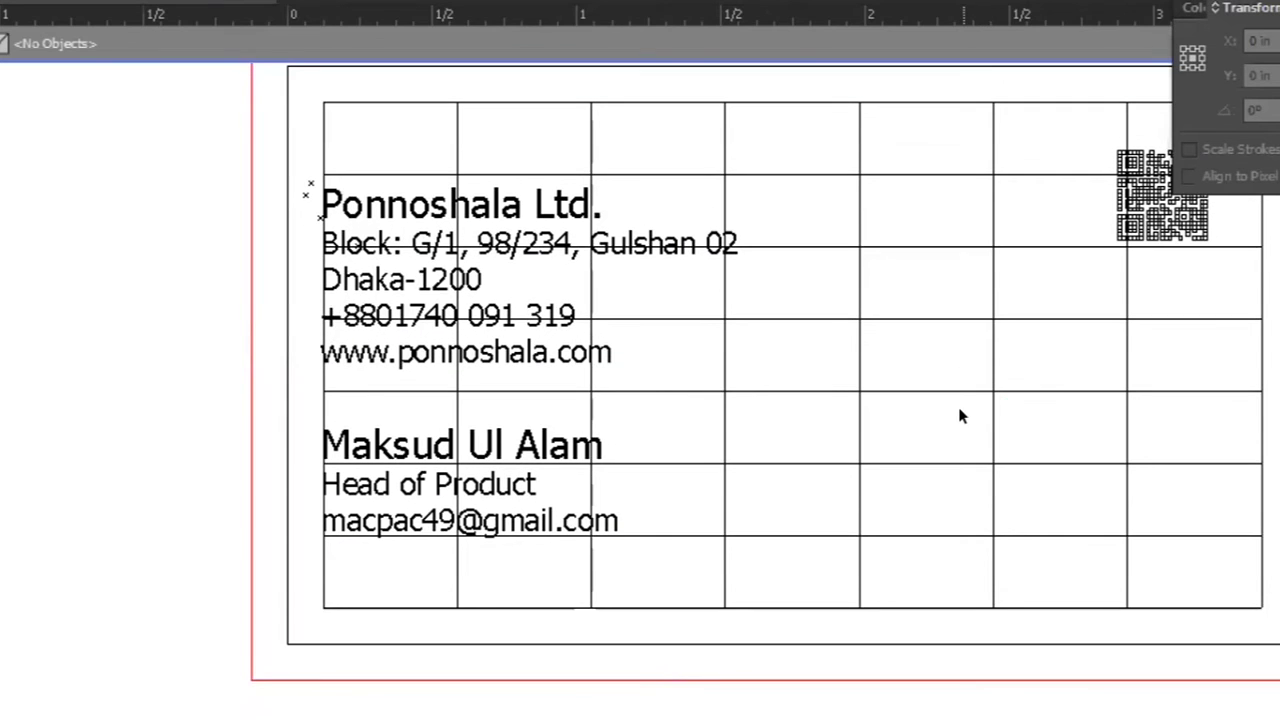
scroll(960, 415, down, 2)
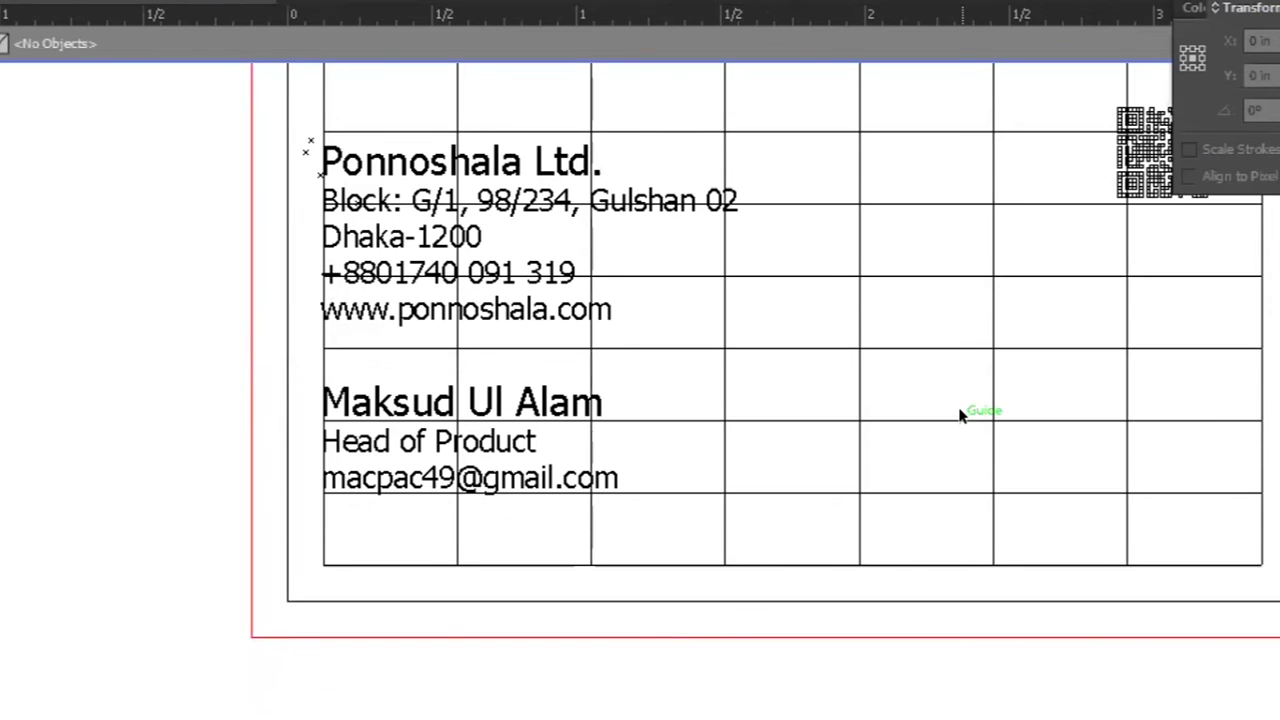
key(w)
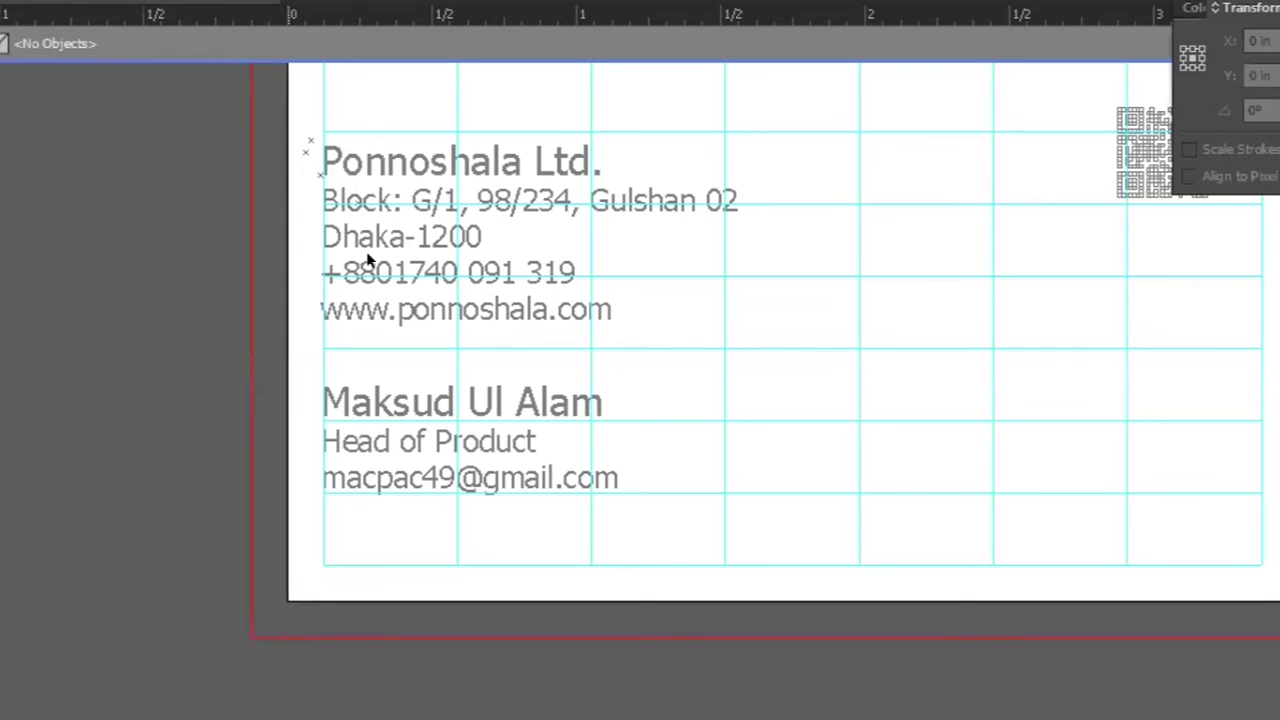
scroll(901, 514, up, 1)
scroll(900, 518, down, 1)
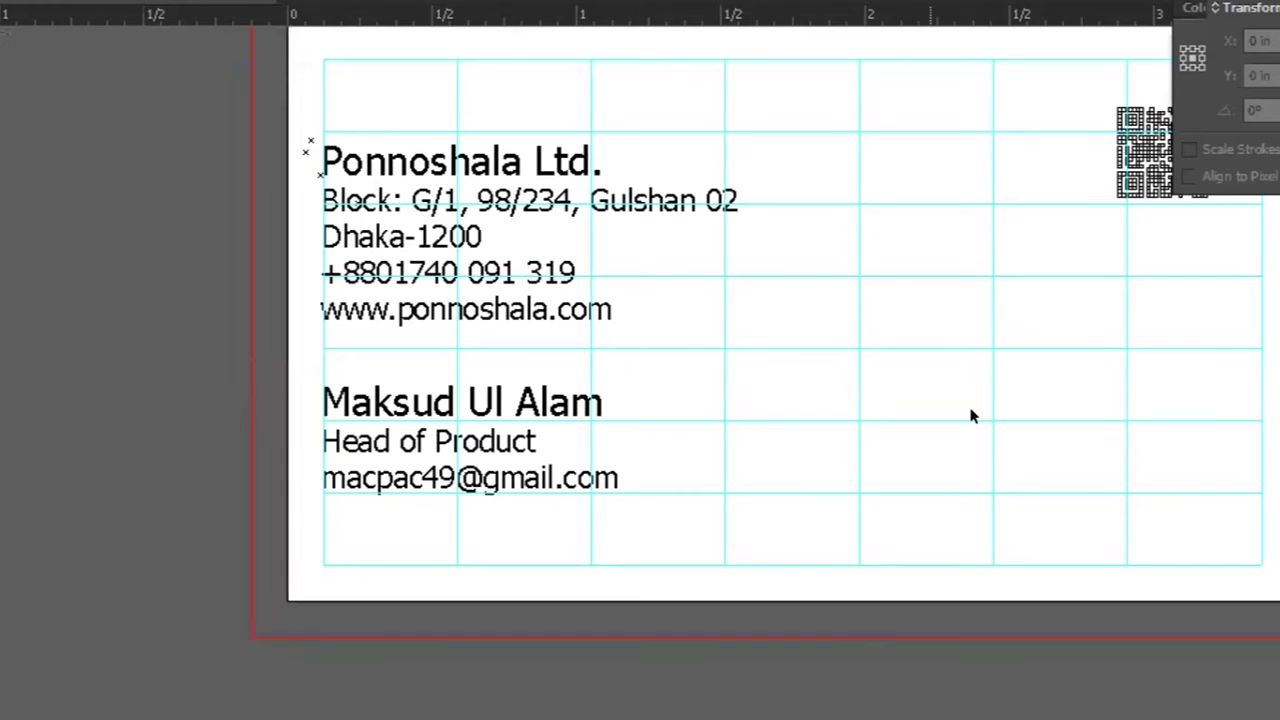
scroll(980, 430, up, 3)
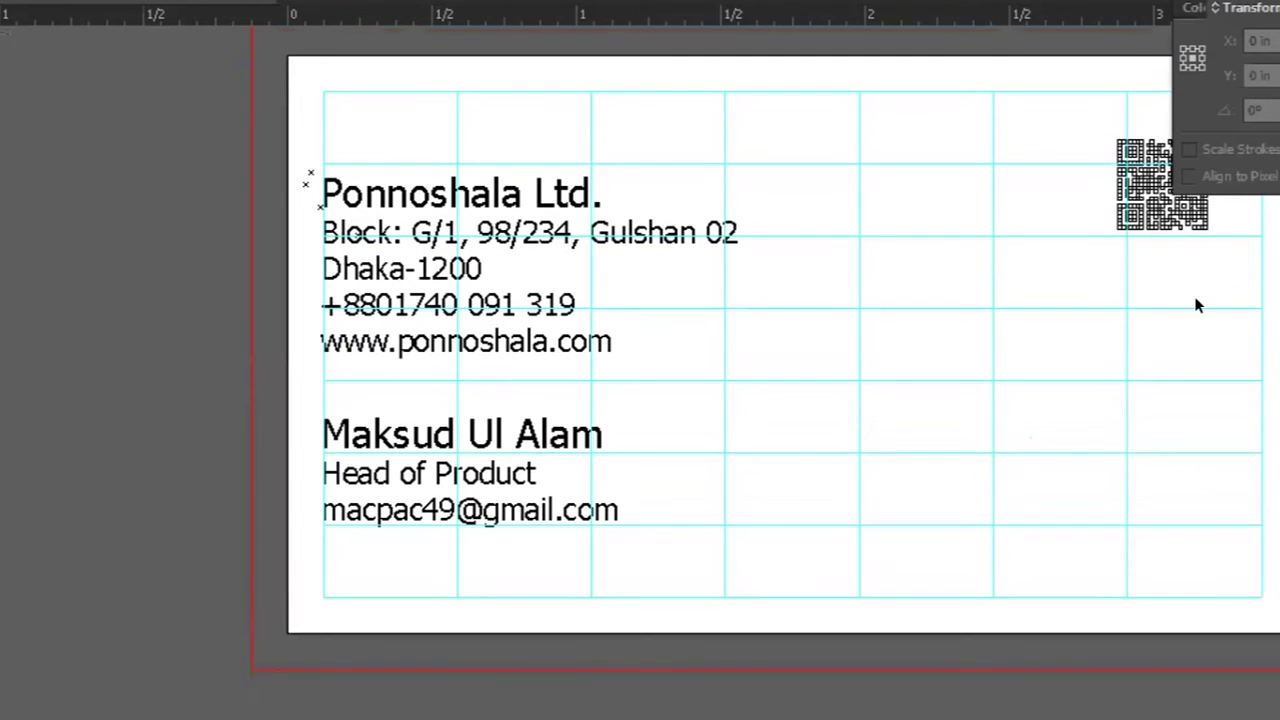
scroll(1197, 306, down, 3)
Select the QR code group and move it lower on the card
drag(1157, 189, 1170, 195)
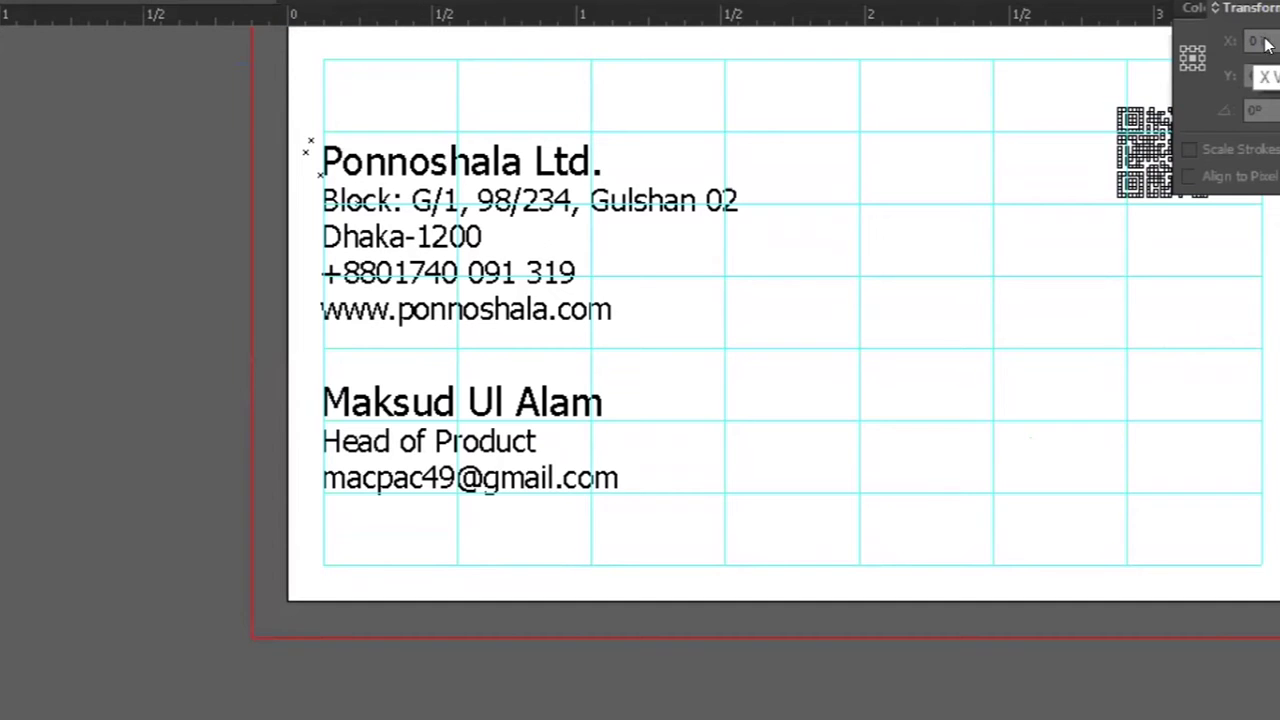
double_click(1140, 135)
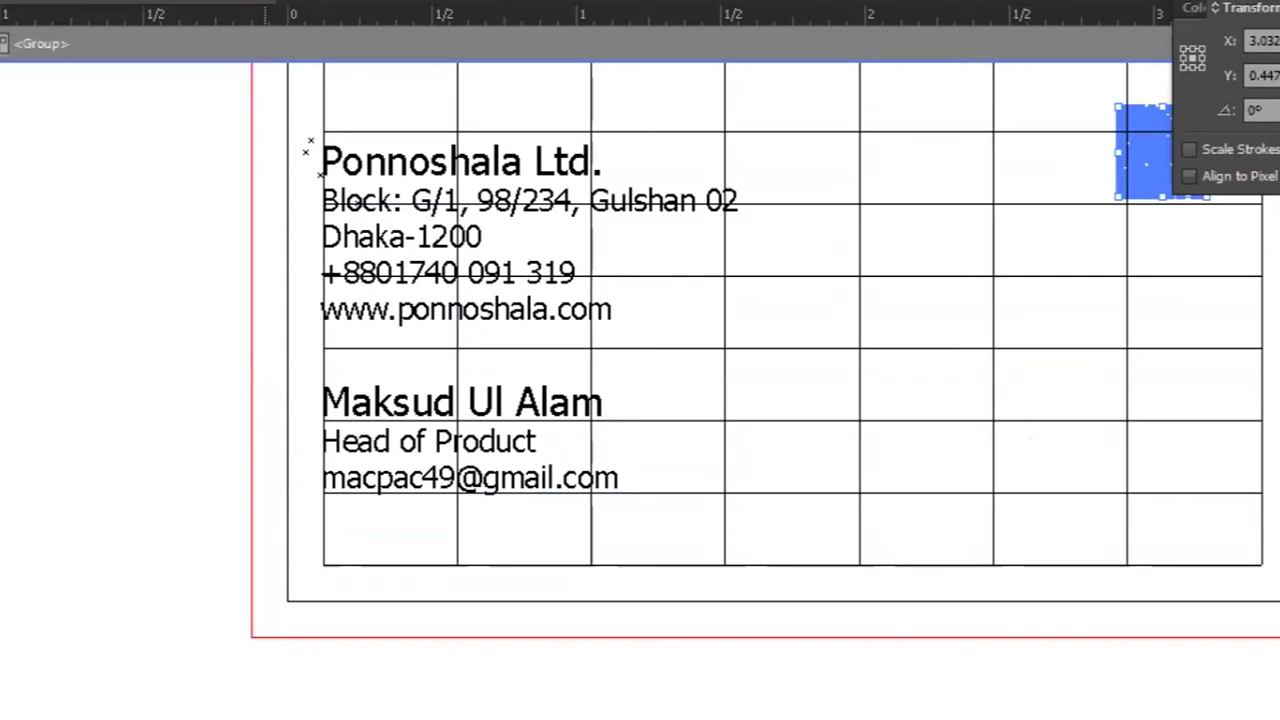
mouse_move(1124, 190)
mouse_down()
mouse_move(1124, 152)
mouse_move(1070, 177)
mouse_up()
click(1000, 189)
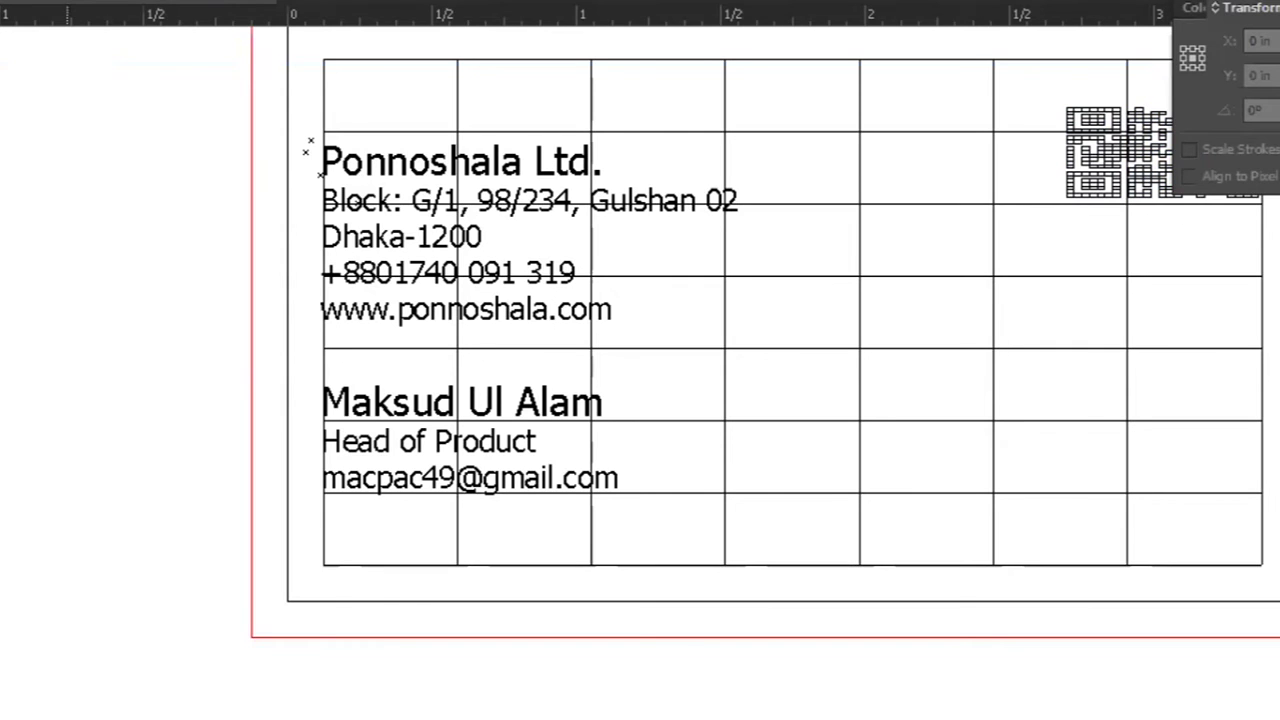
drag(1150, 132, 1034, 305)
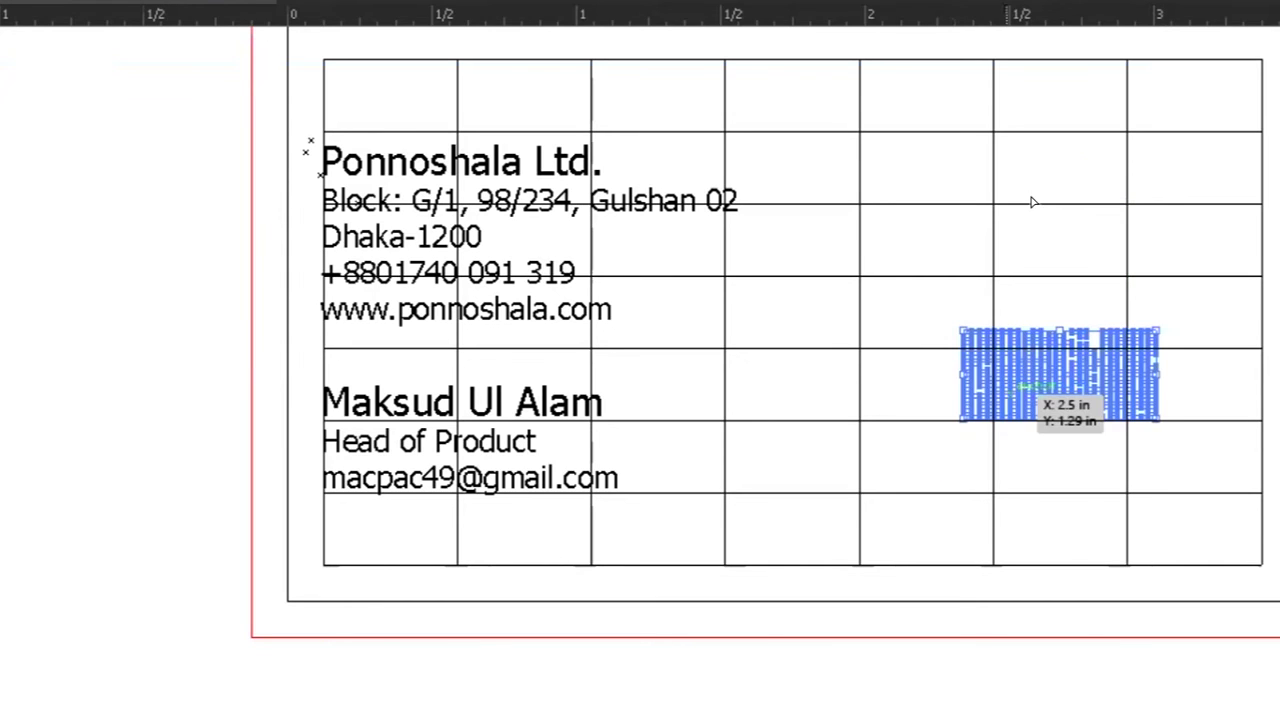
Move the QR code back toward the top right, then delete it from the card
drag(1048, 214, 1118, 240)
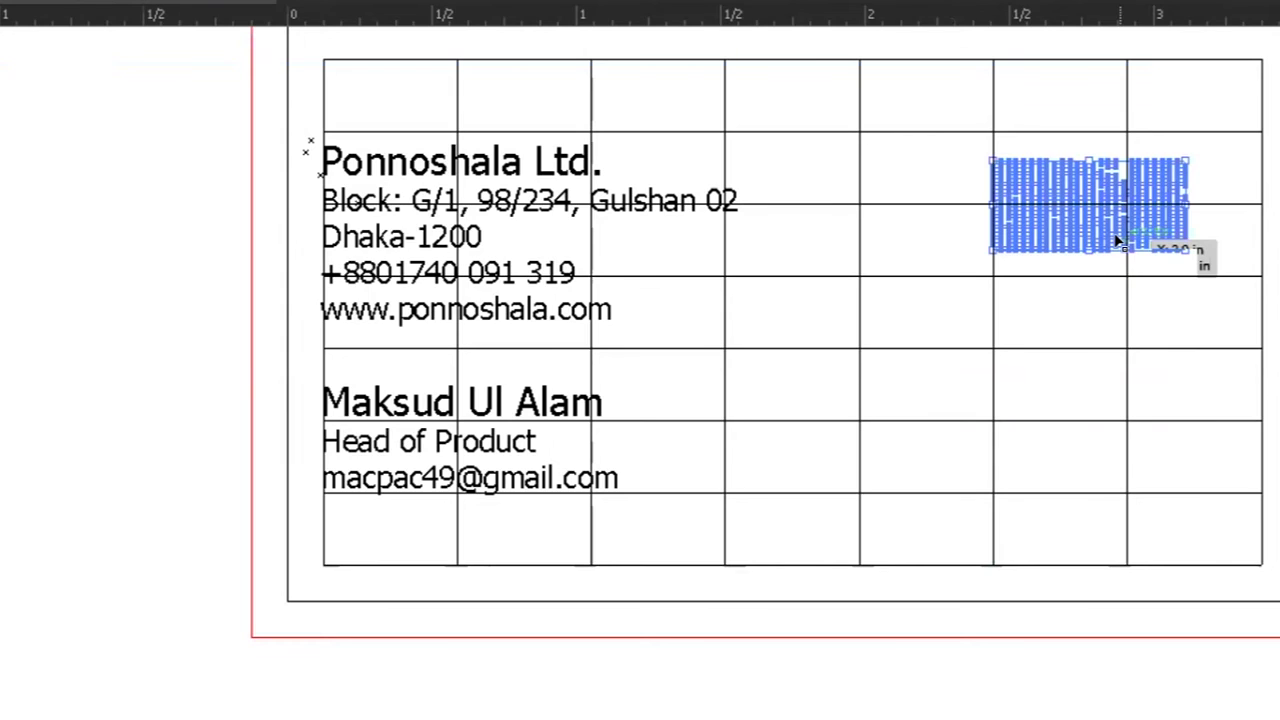
drag(1118, 240, 1118, 242)
key(Delete)
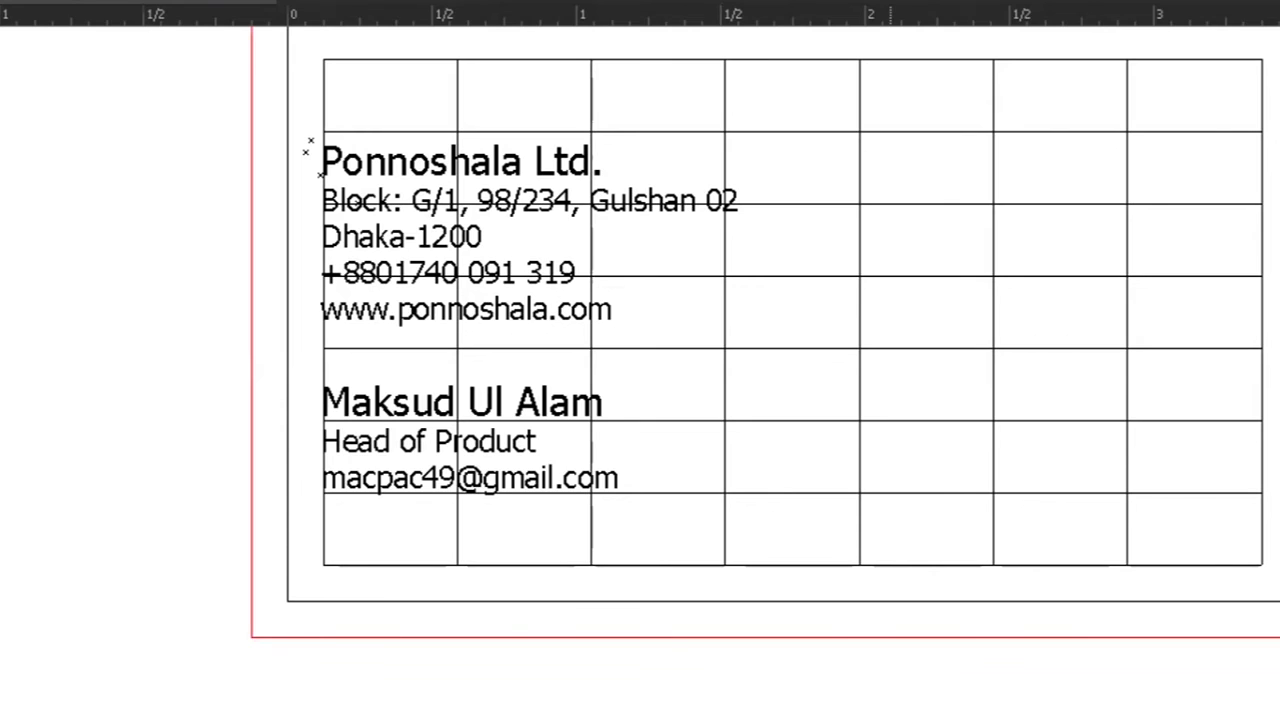
scroll(811, 86, up, 1)
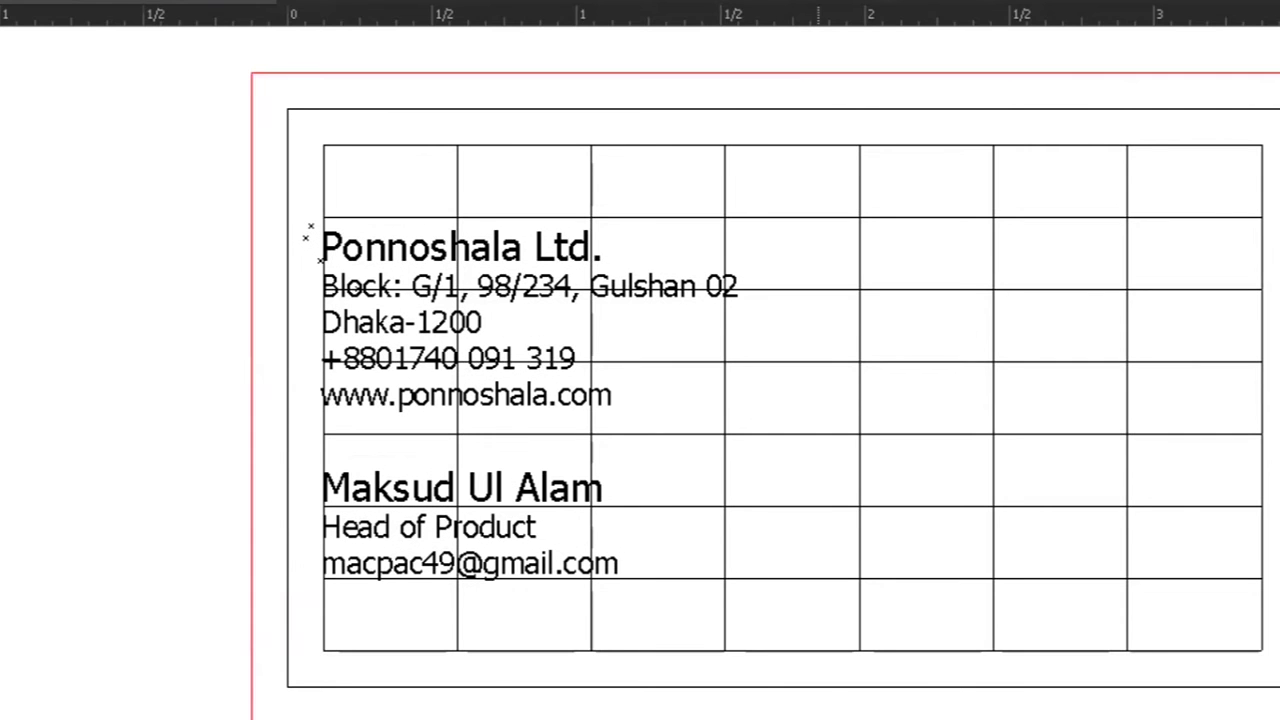
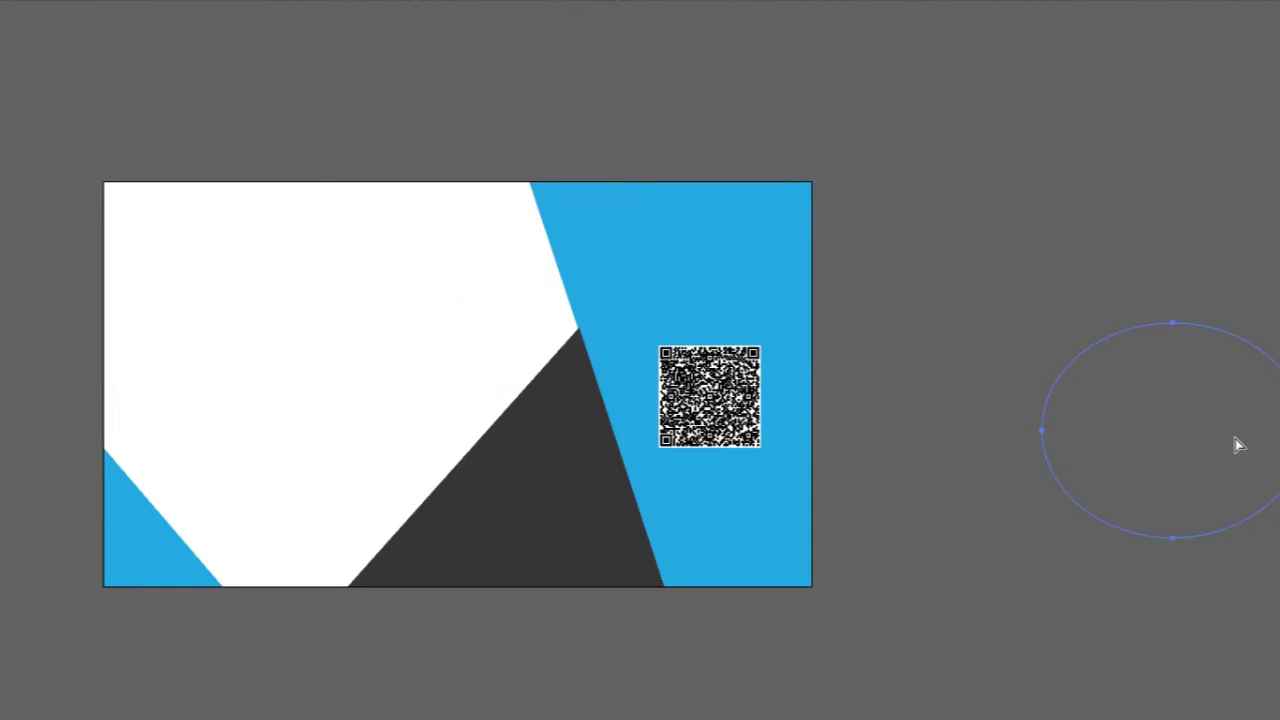
Undo three earlier ellipse edits, restoring the light grey circle with its darker inner circle
click(1000, 160)
scroll(1117, 535, right, 1)
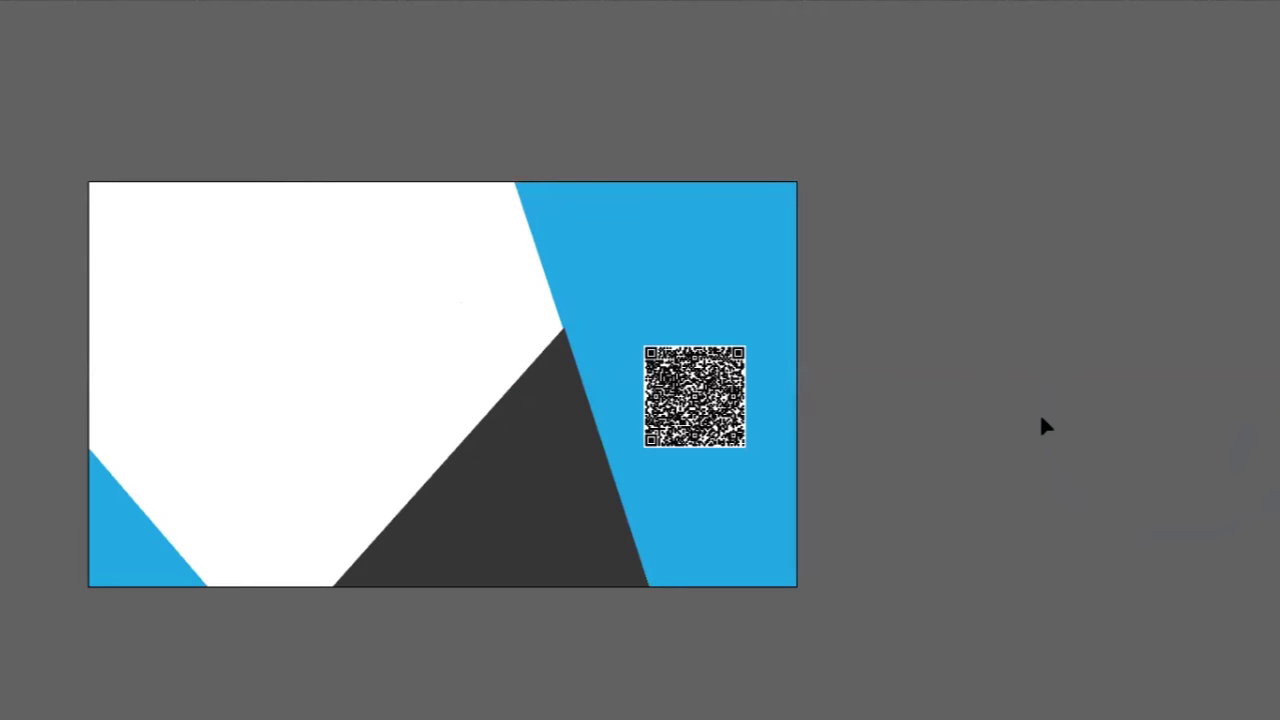
key(ctrl+z)
key(ctrl+z)
key(ctrl+z)
key(ctrl+z)
key(ctrl+z)
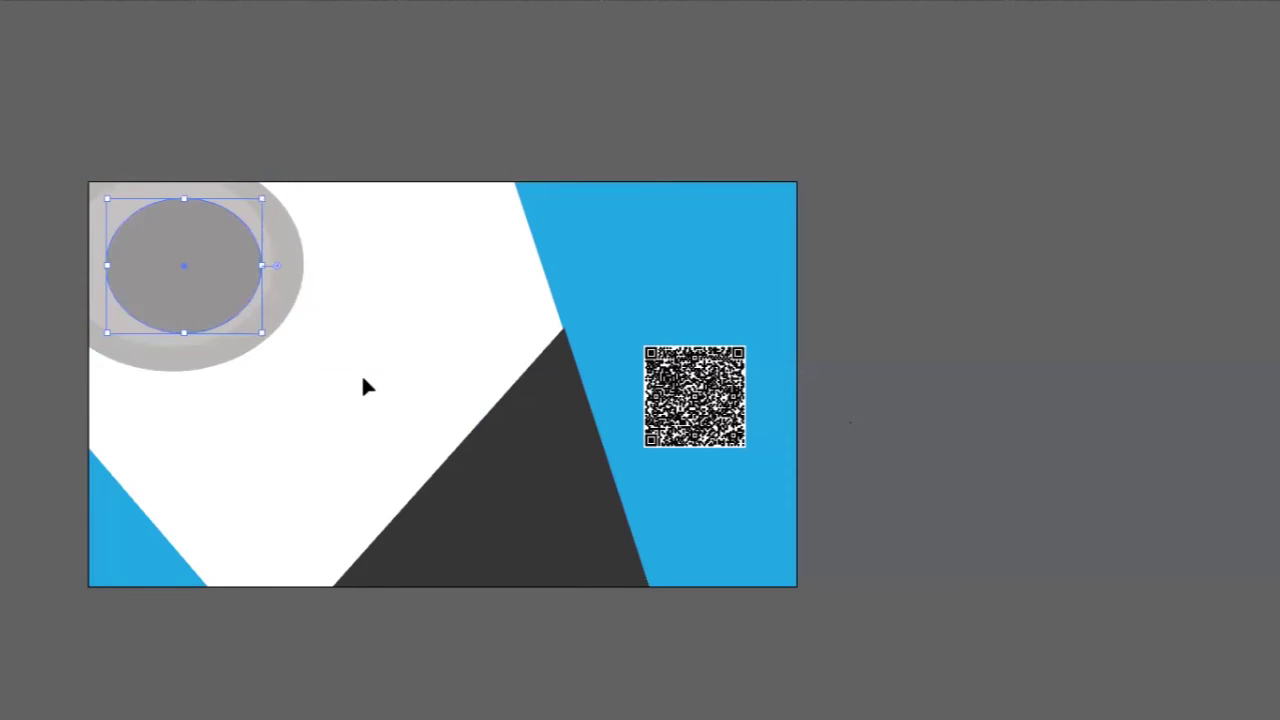
key(ctrl+z)
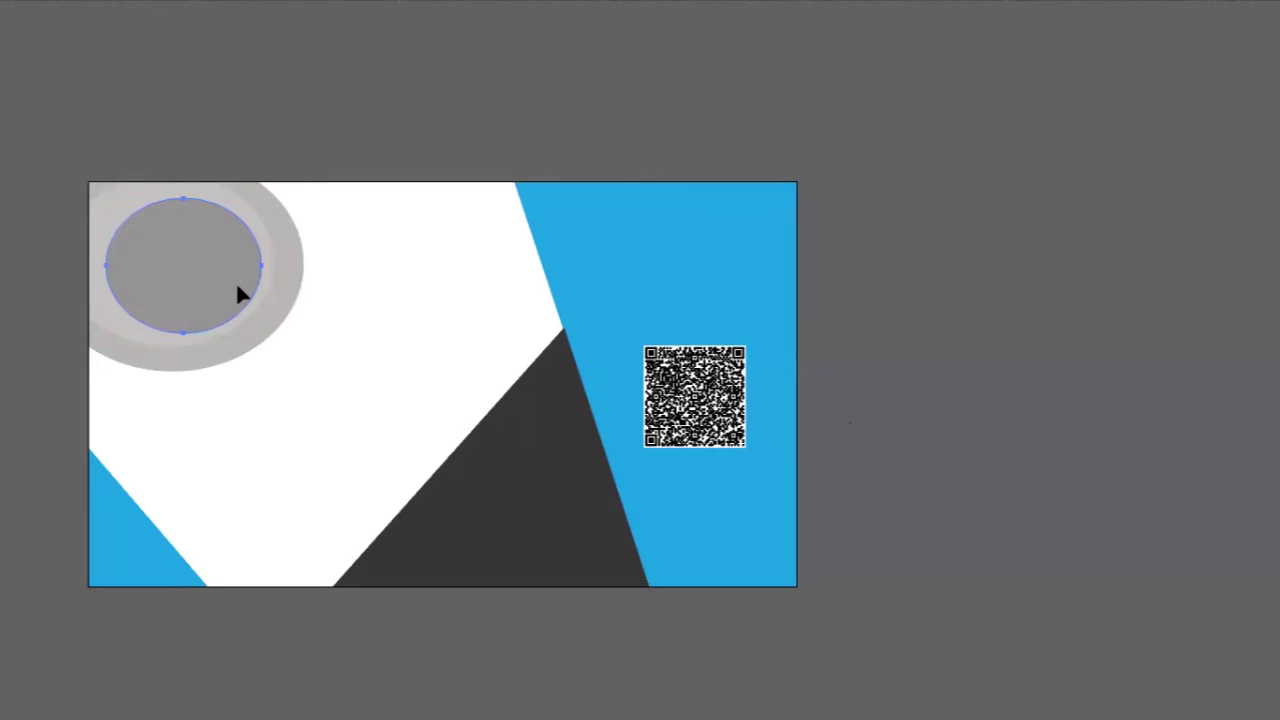
key(ctrl+z)
key(ctrl+z)
key(ctrl+z)
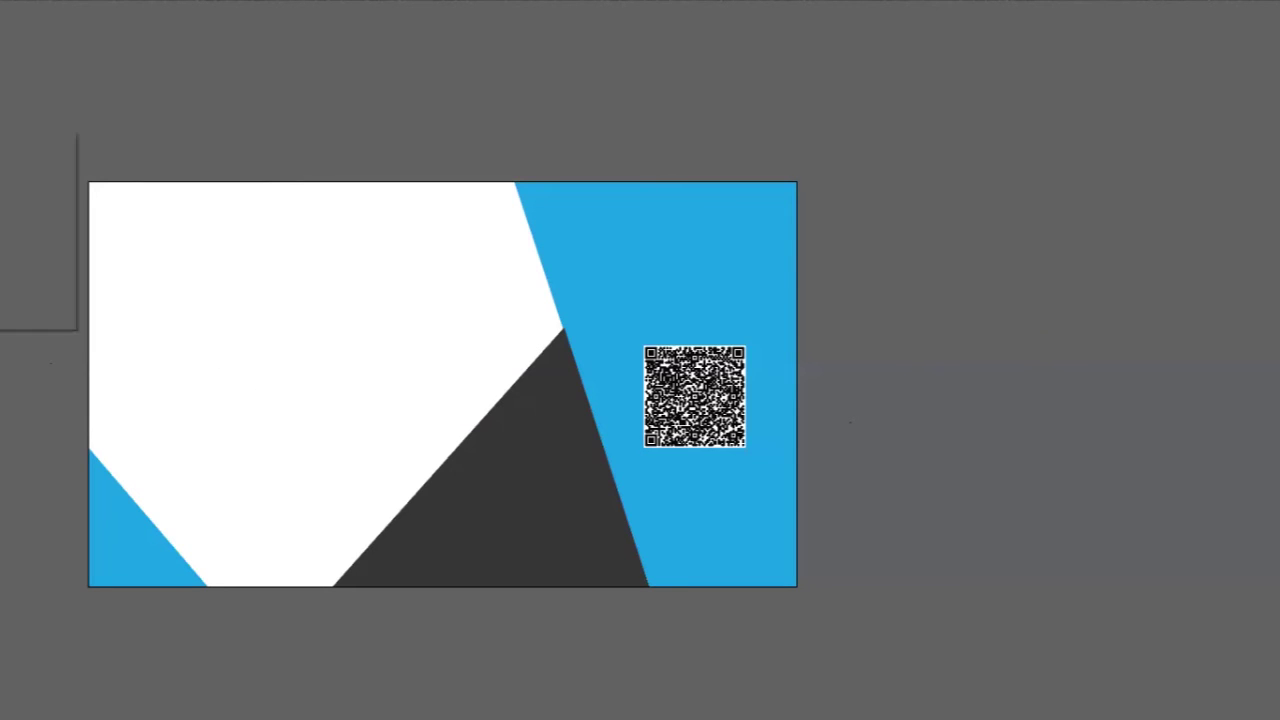
Draw a small circle at the card's top-left corner and move it past the corner
click(20, 178)
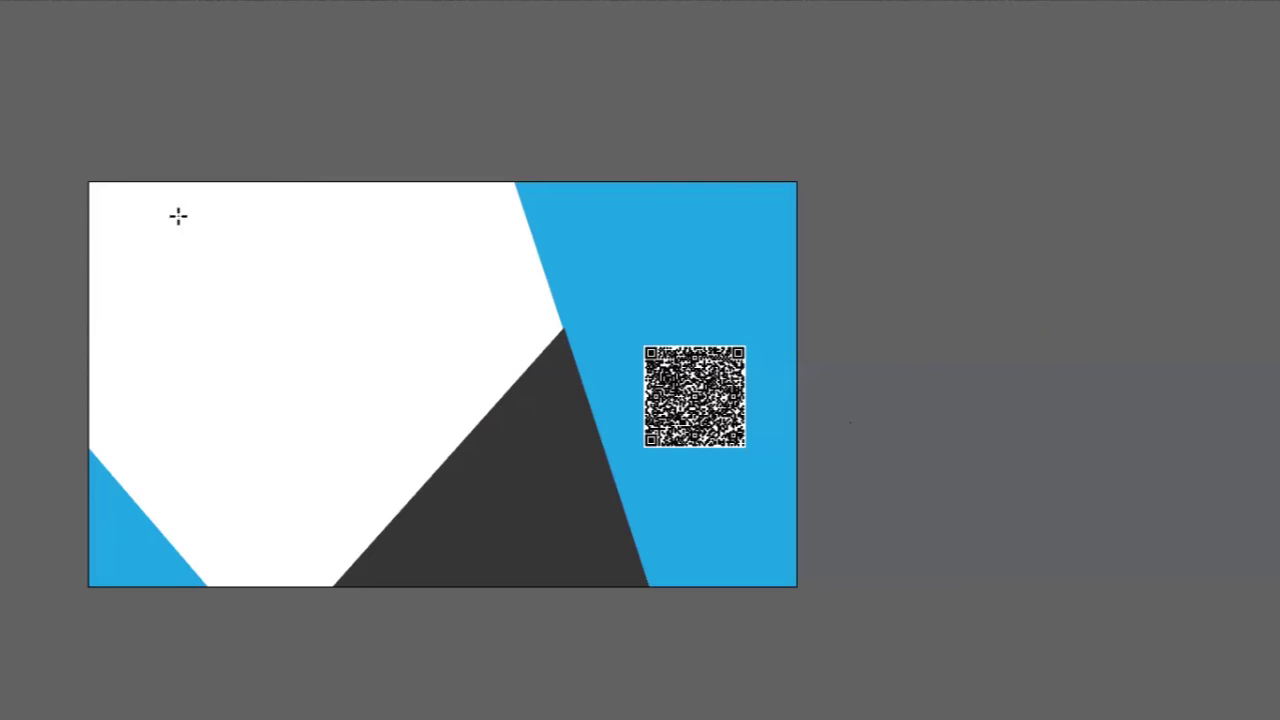
mouse_move(103, 191)
mouse_down()
mouse_move(240, 326)
mouse_move(300, 327)
mouse_move(289, 343)
mouse_move(306, 374)
mouse_move(289, 353)
mouse_up()
click(42, 229)
key(v)
click(200, 280)
drag(213, 288, 143, 262)
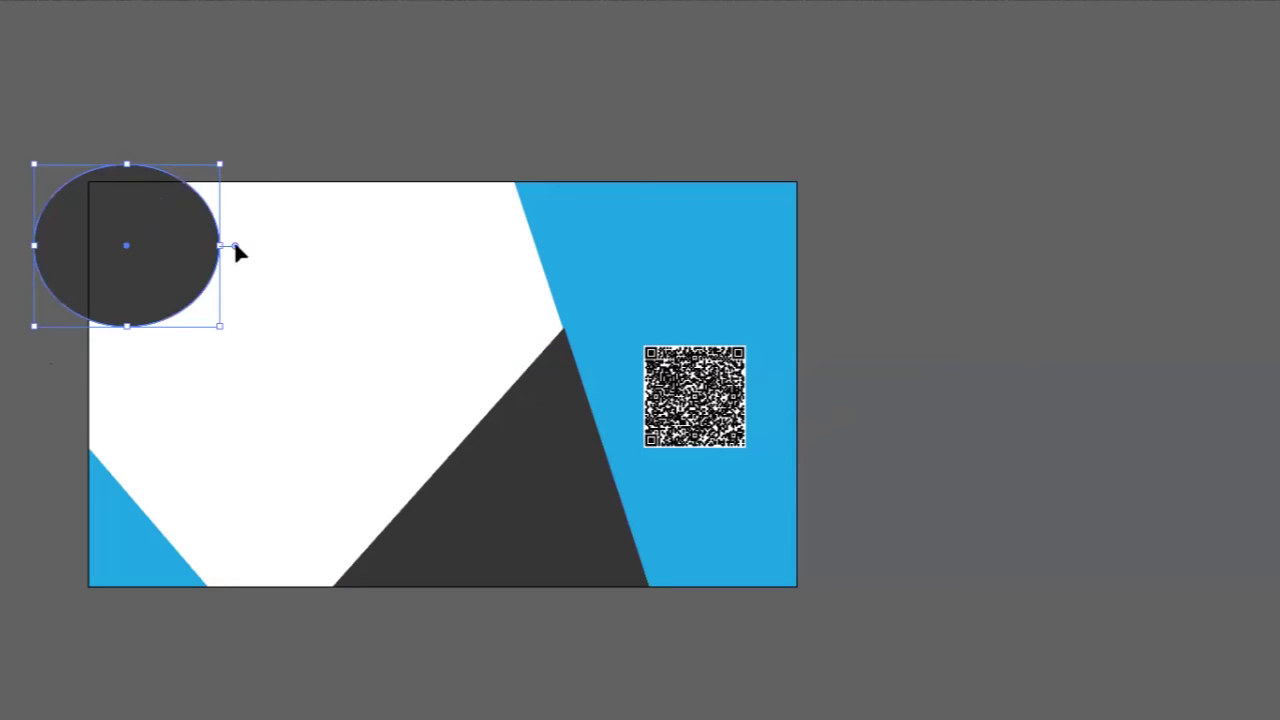
Widen, tilt and enlarge the circle into a dark 1.22 × 0.91 in oval
drag(221, 327, 269, 326)
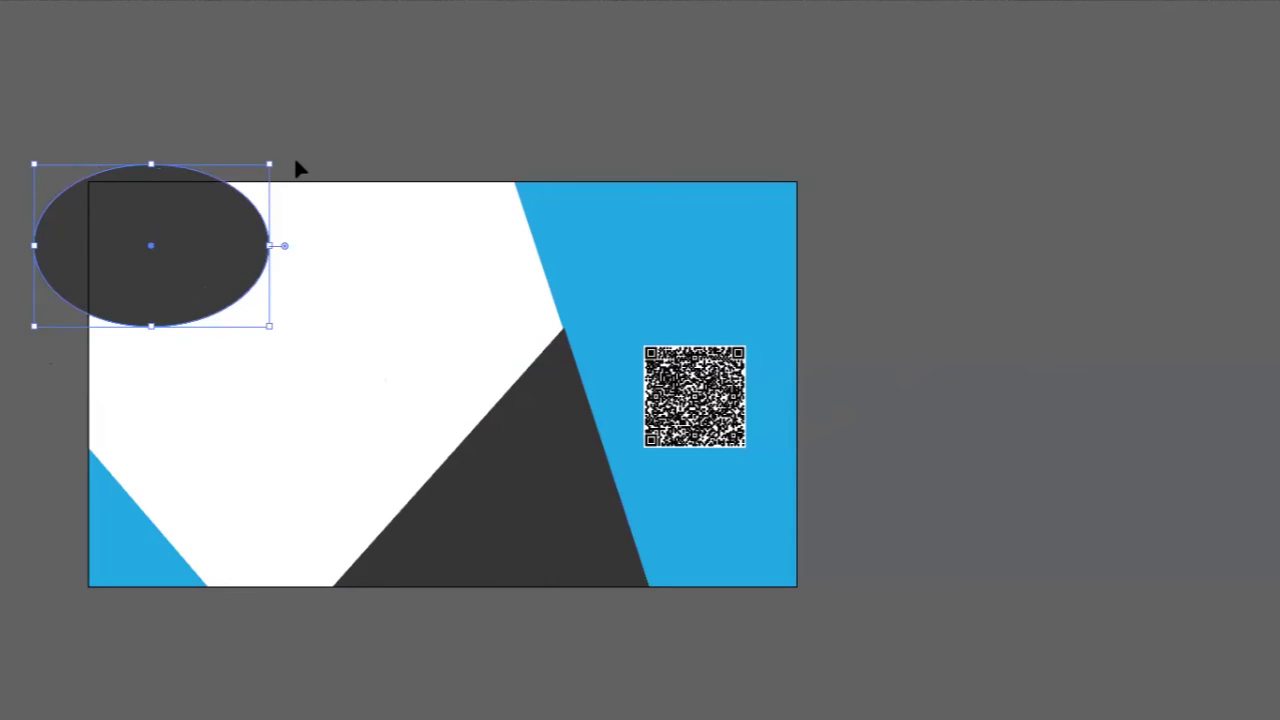
drag(286, 177, 160, 331)
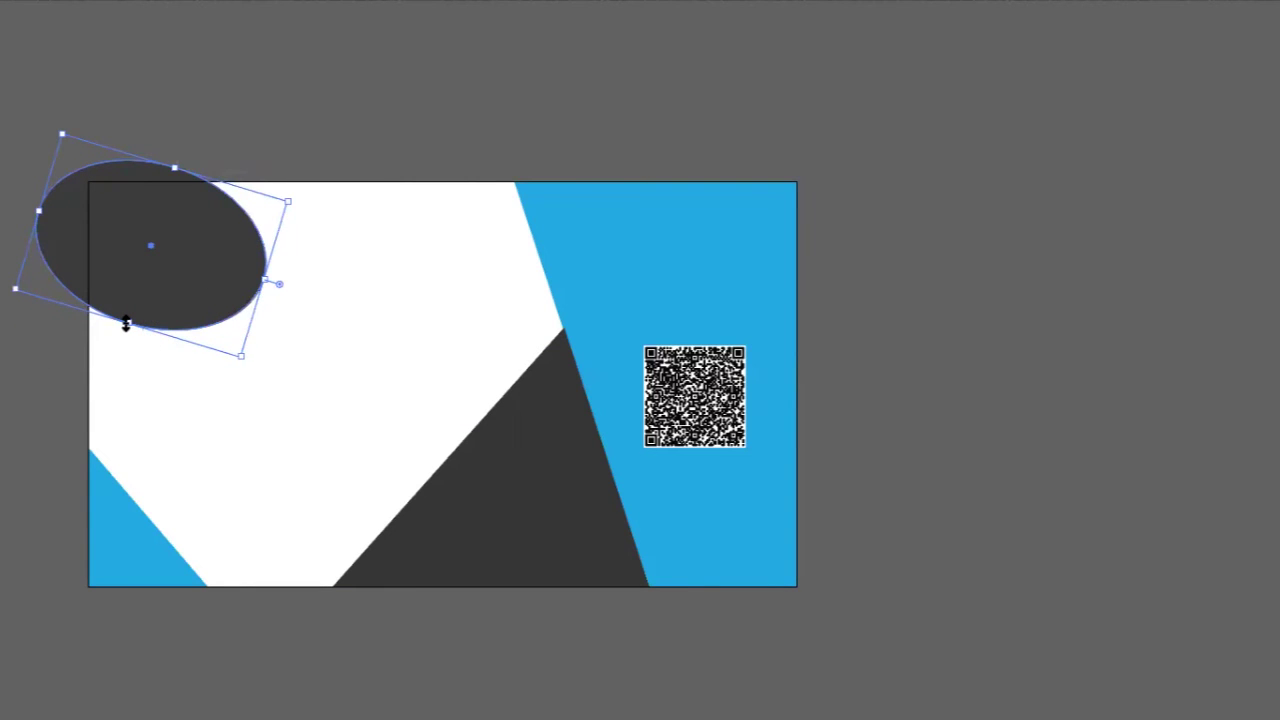
mouse_move(234, 357)
mouse_down()
mouse_move(214, 360)
mouse_move(230, 372)
mouse_up()
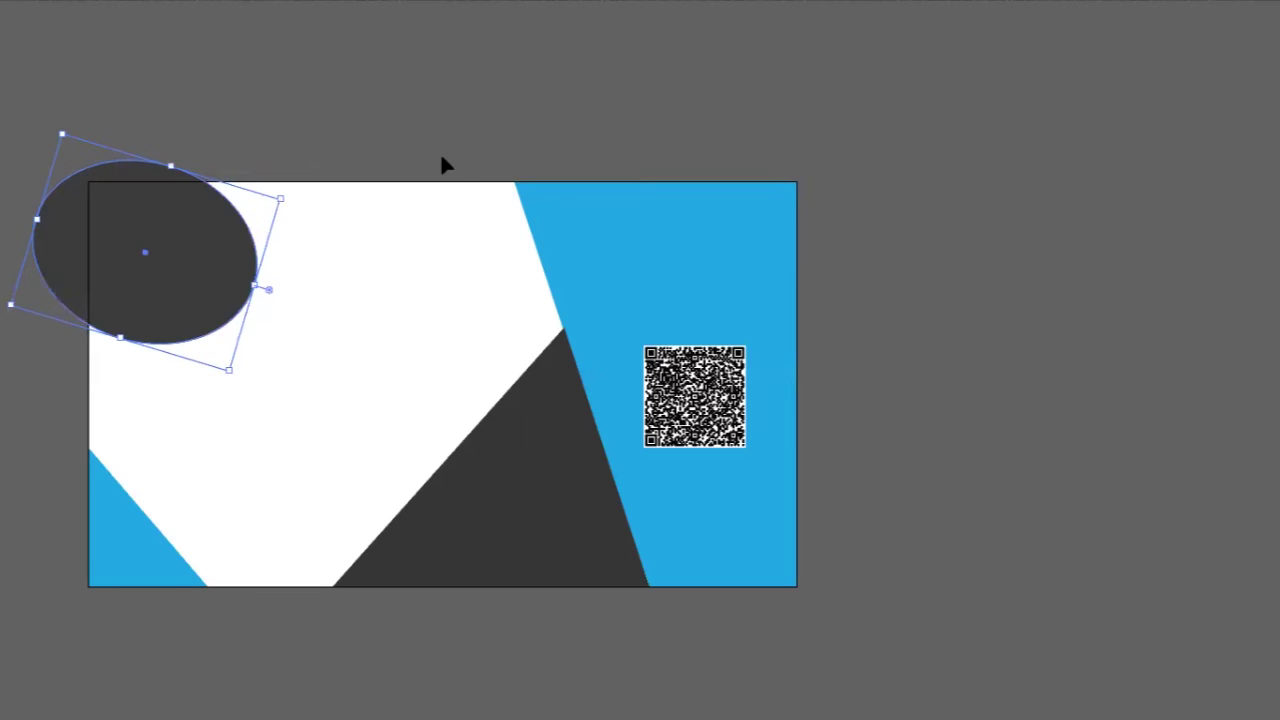
click(421, 134)
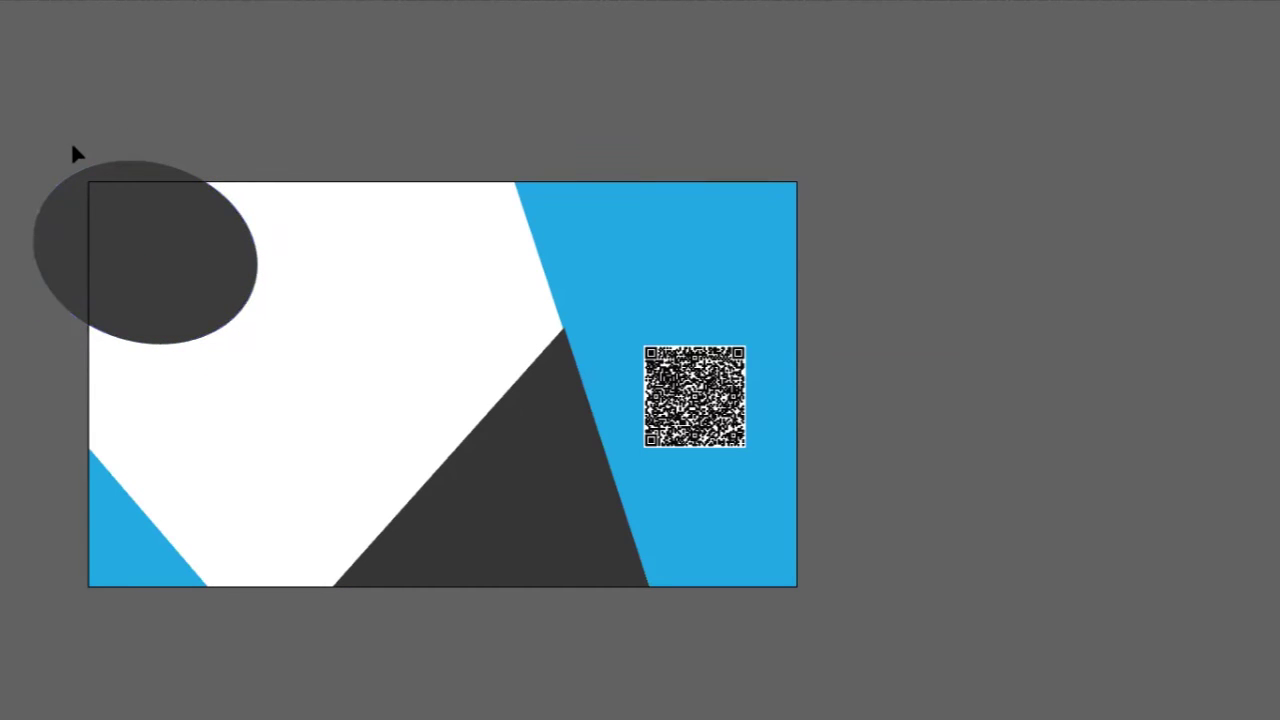
click(223, 274)
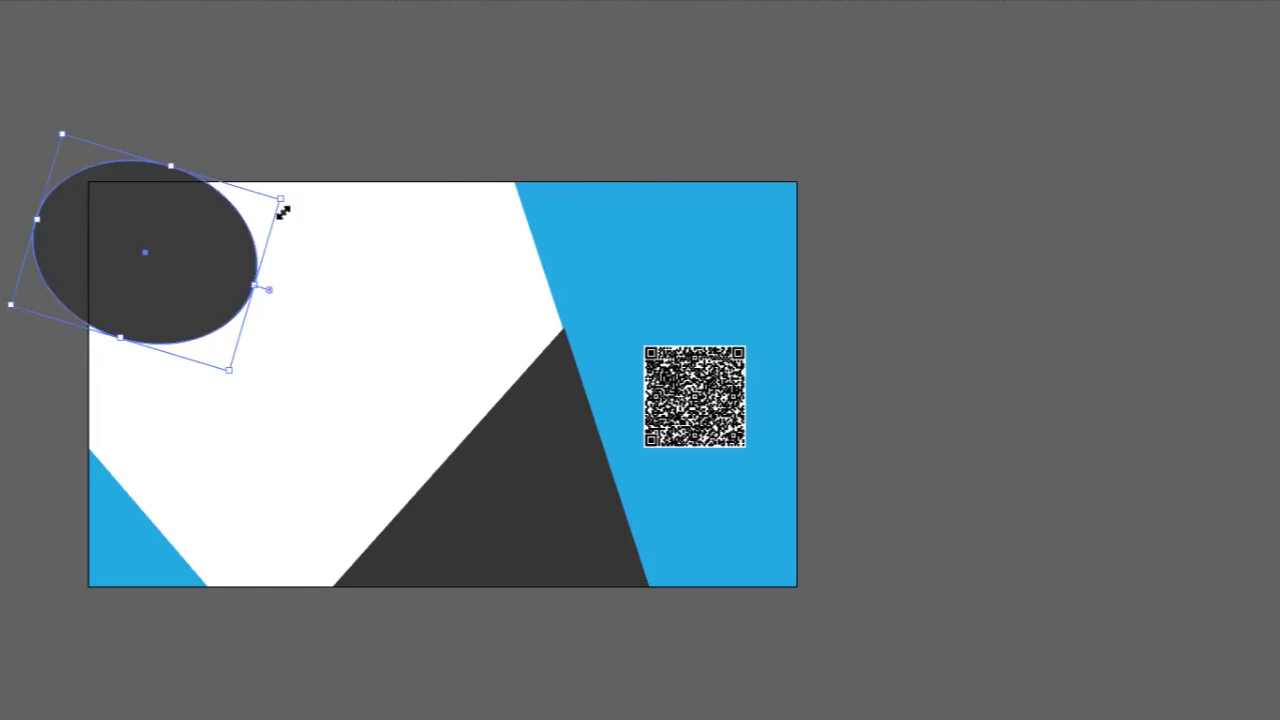
drag(283, 211, 296, 199)
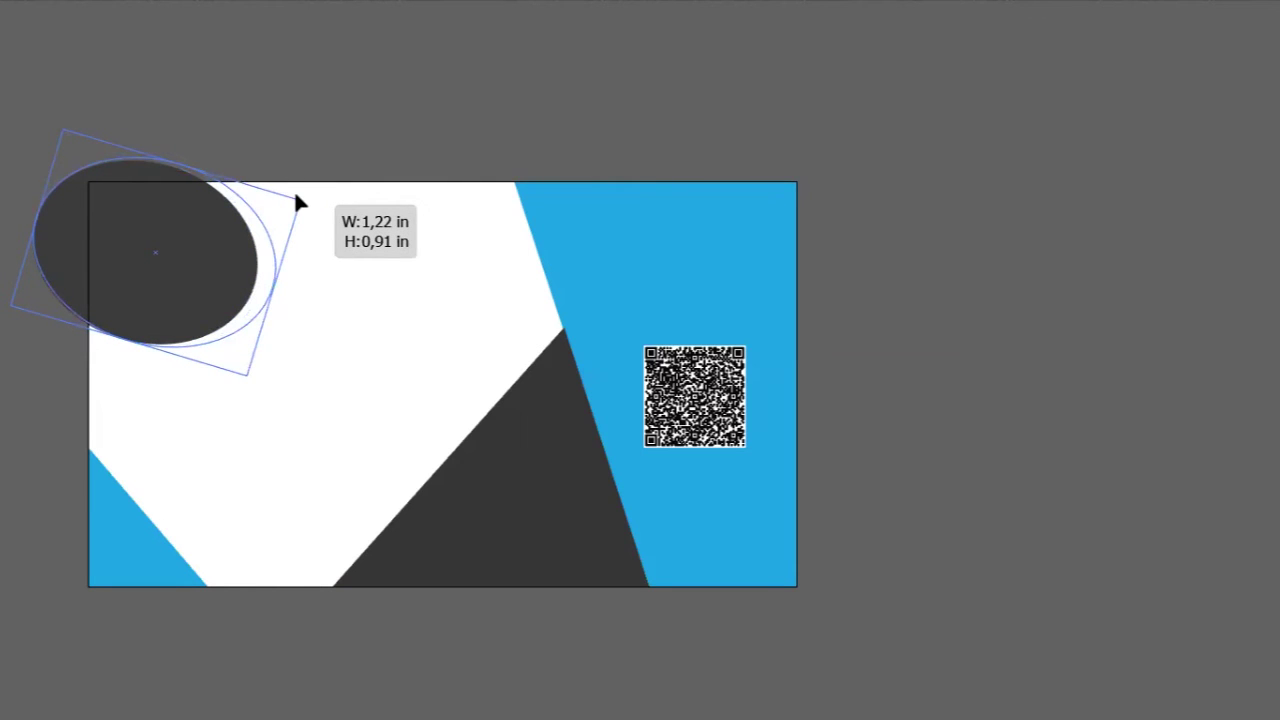
drag(296, 198, 300, 198)
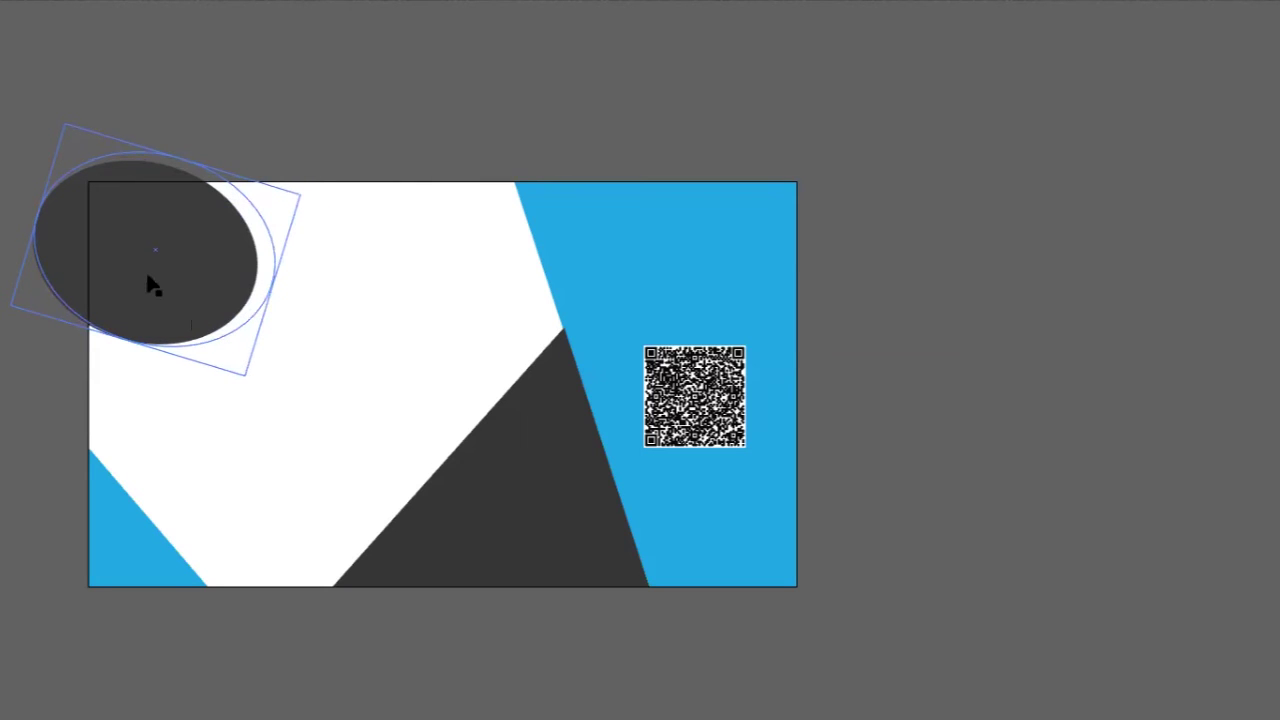
key(ctrl+shift+a)
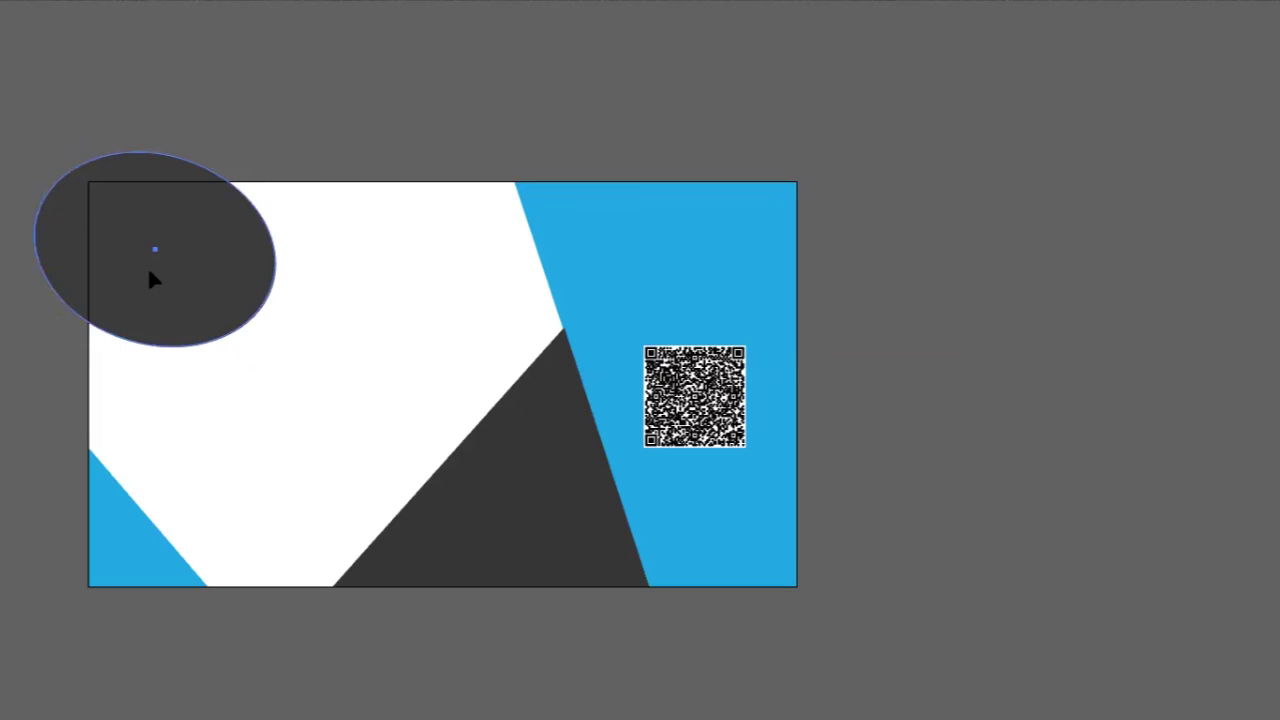
click(150, 276)
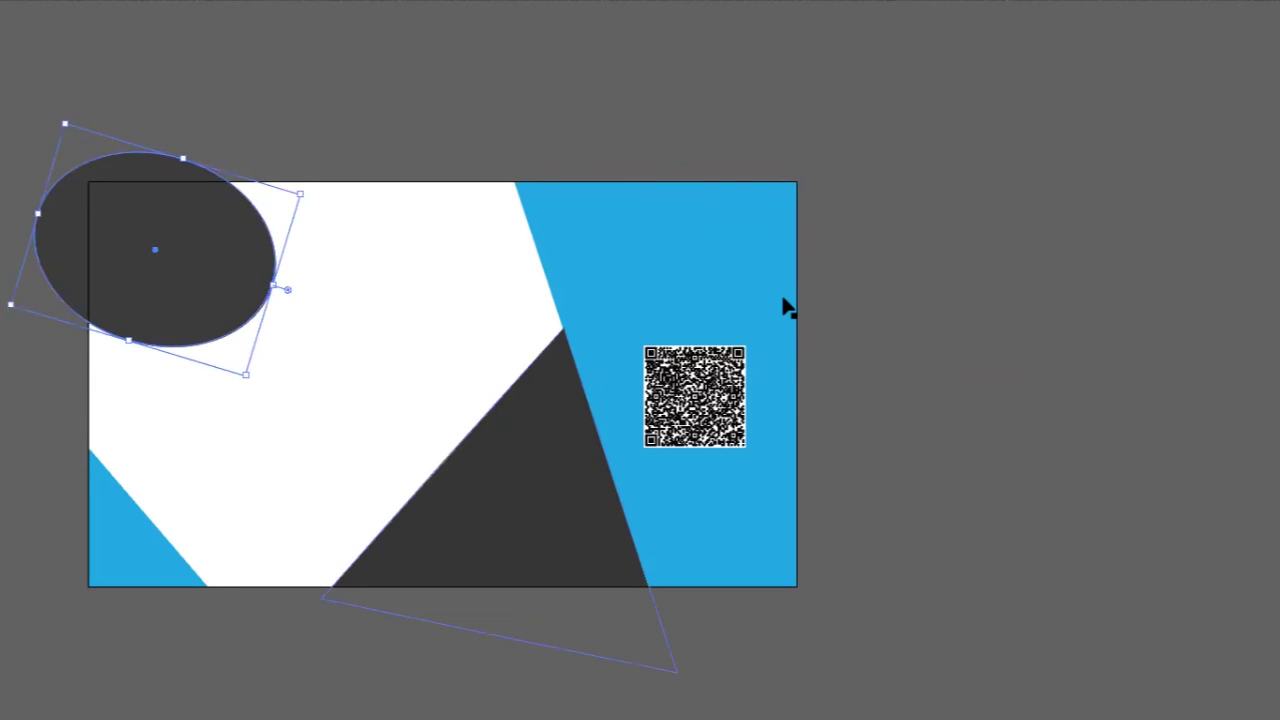
key(ctrl+shift+a)
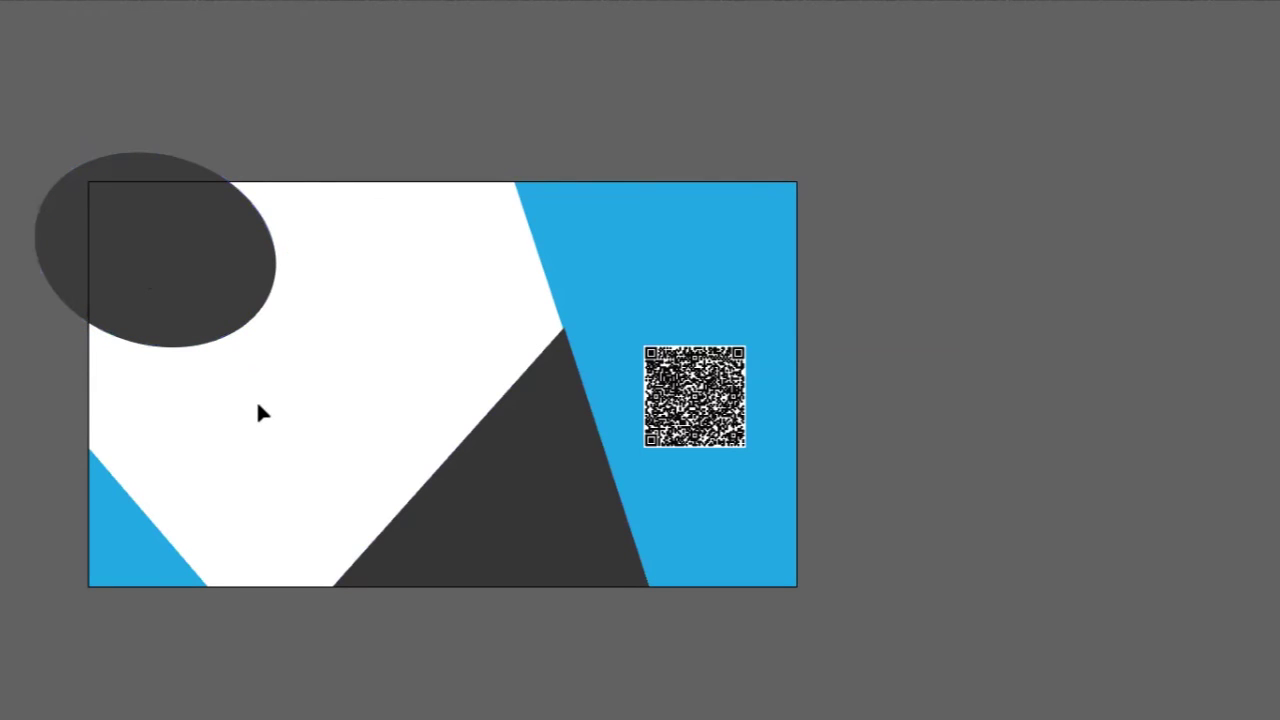
Marquee-select the dark oval together with the card's background rectangle
right_click(181, 259)
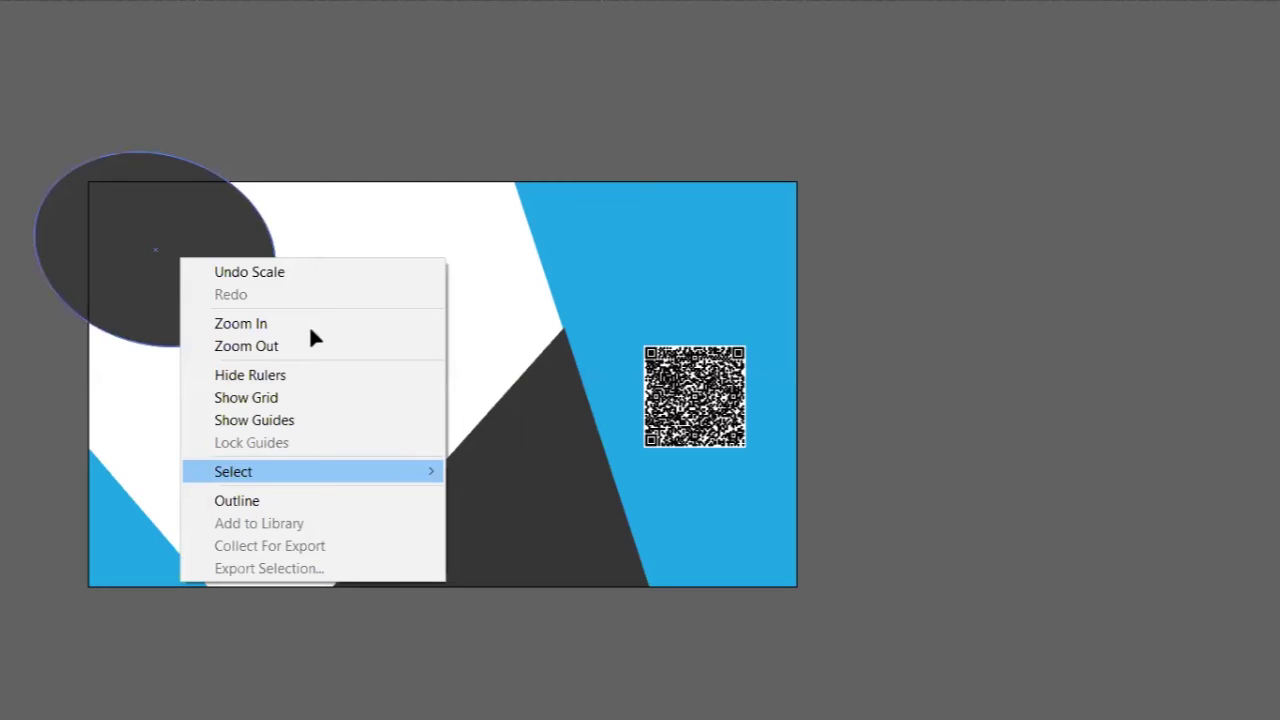
click(307, 502)
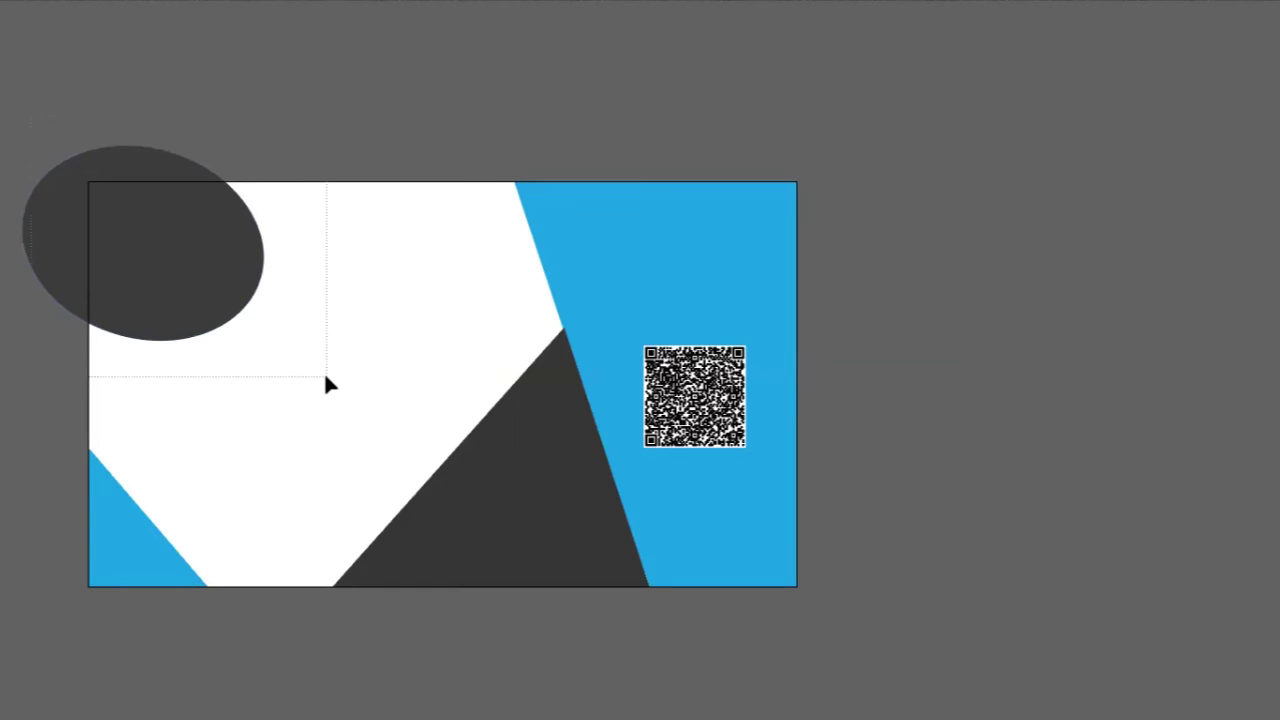
drag(325, 378, 191, 242)
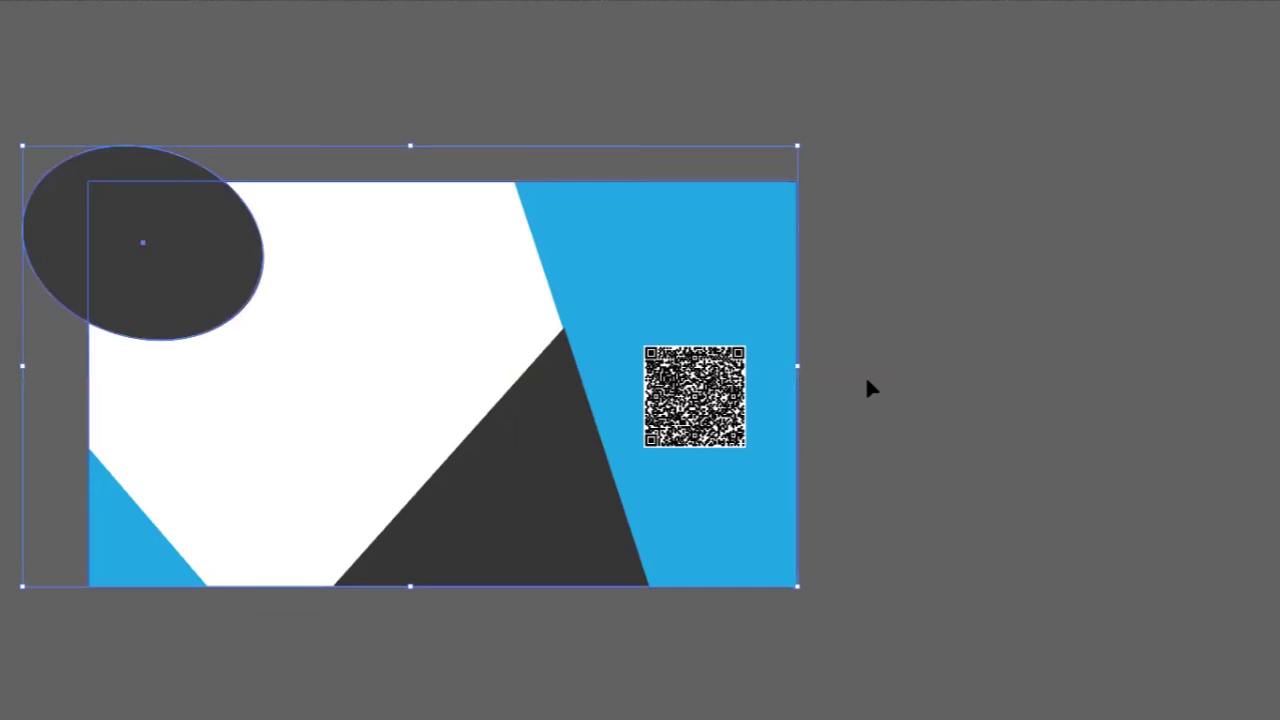
Try a clipping mask on the oval and background, then undo back to the earlier state
right_click(191, 276)
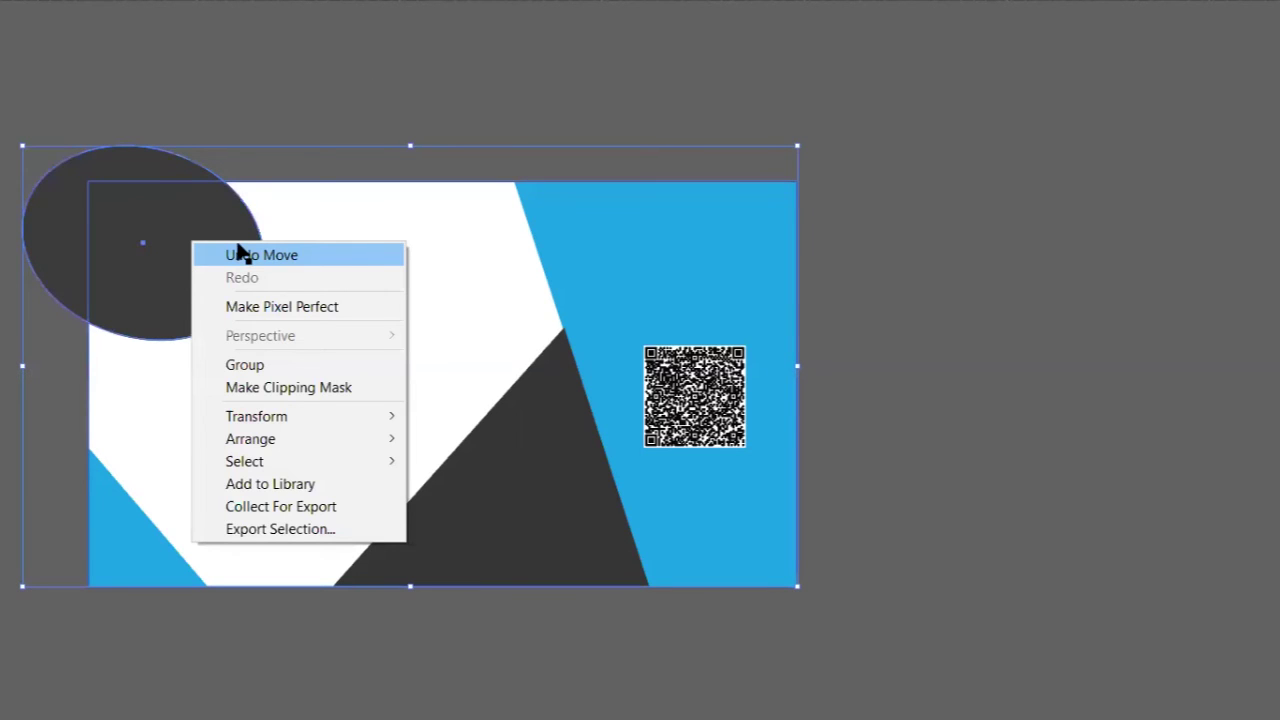
key(ctrl+7)
key(Return)
right_click(183, 265)
click(380, 251)
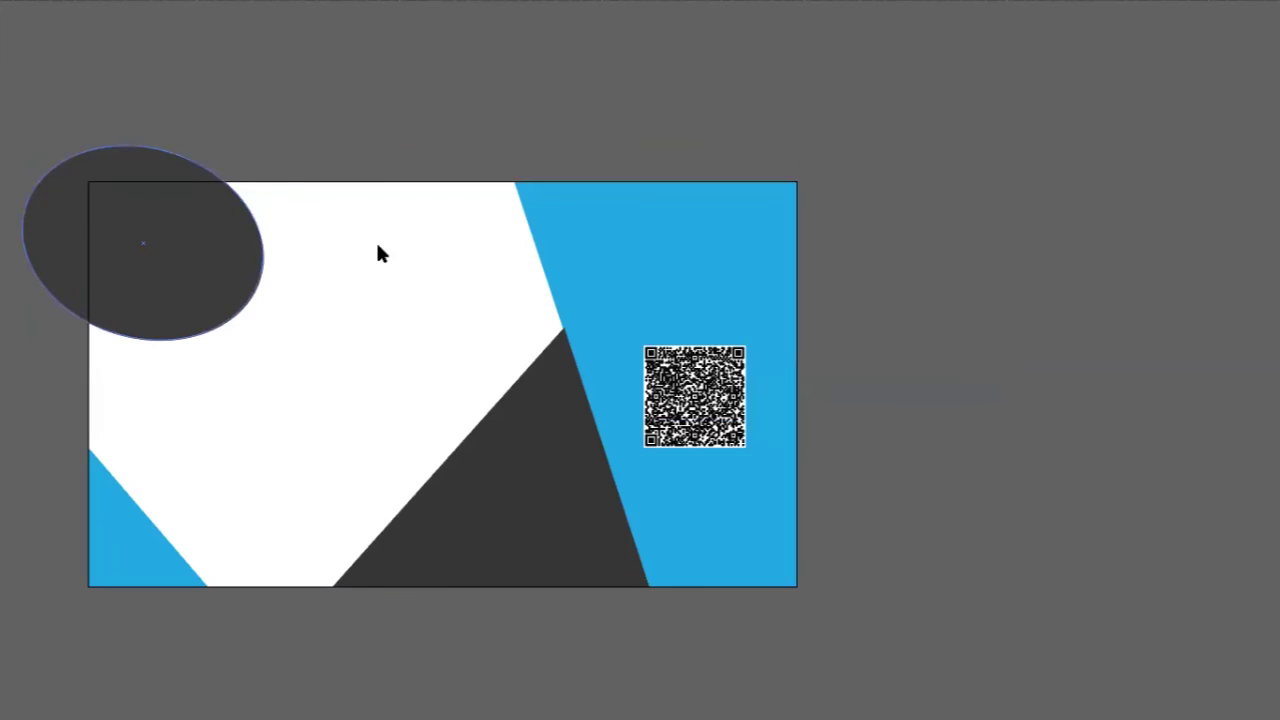
key(ctrl+z)
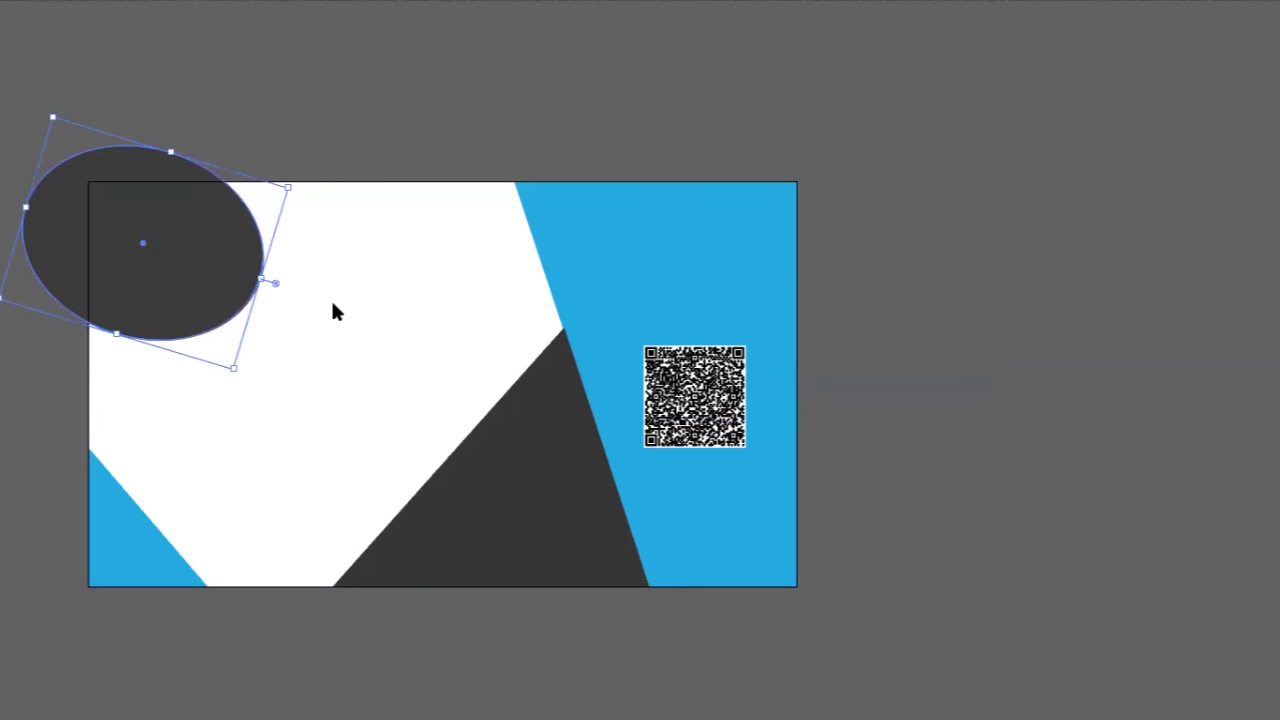
click(60, 90)
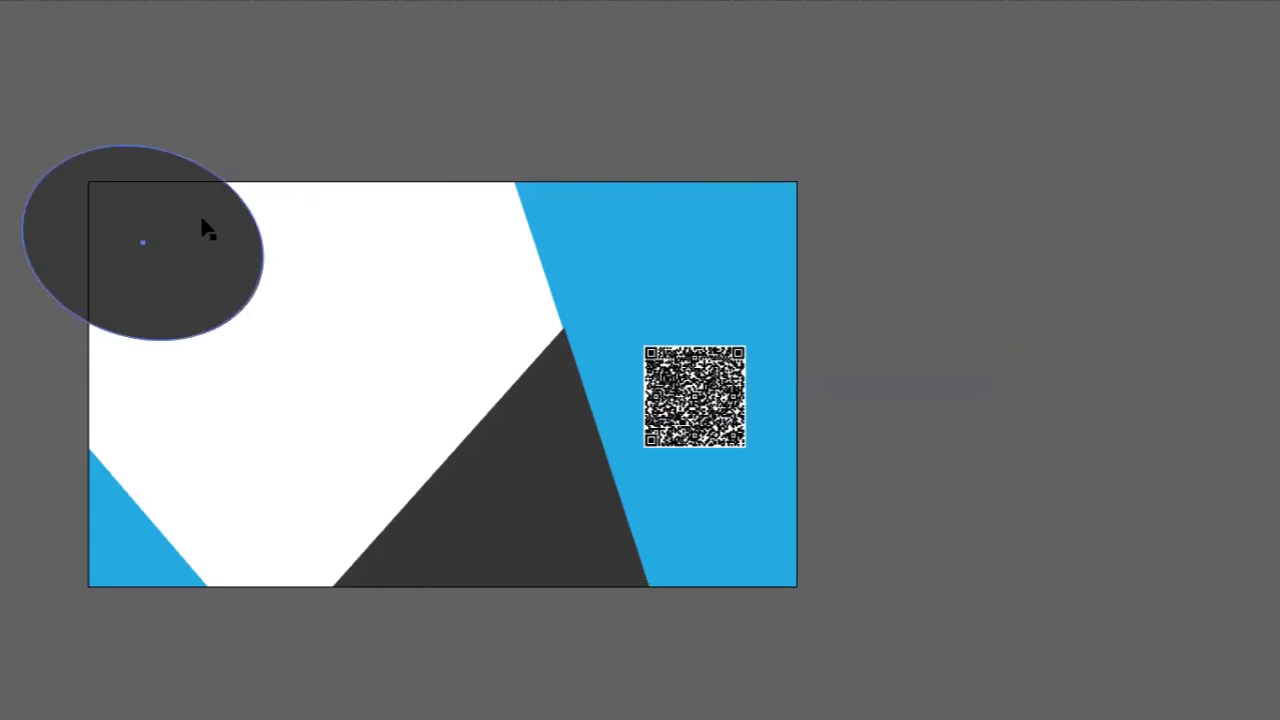
key(ctrl+z)
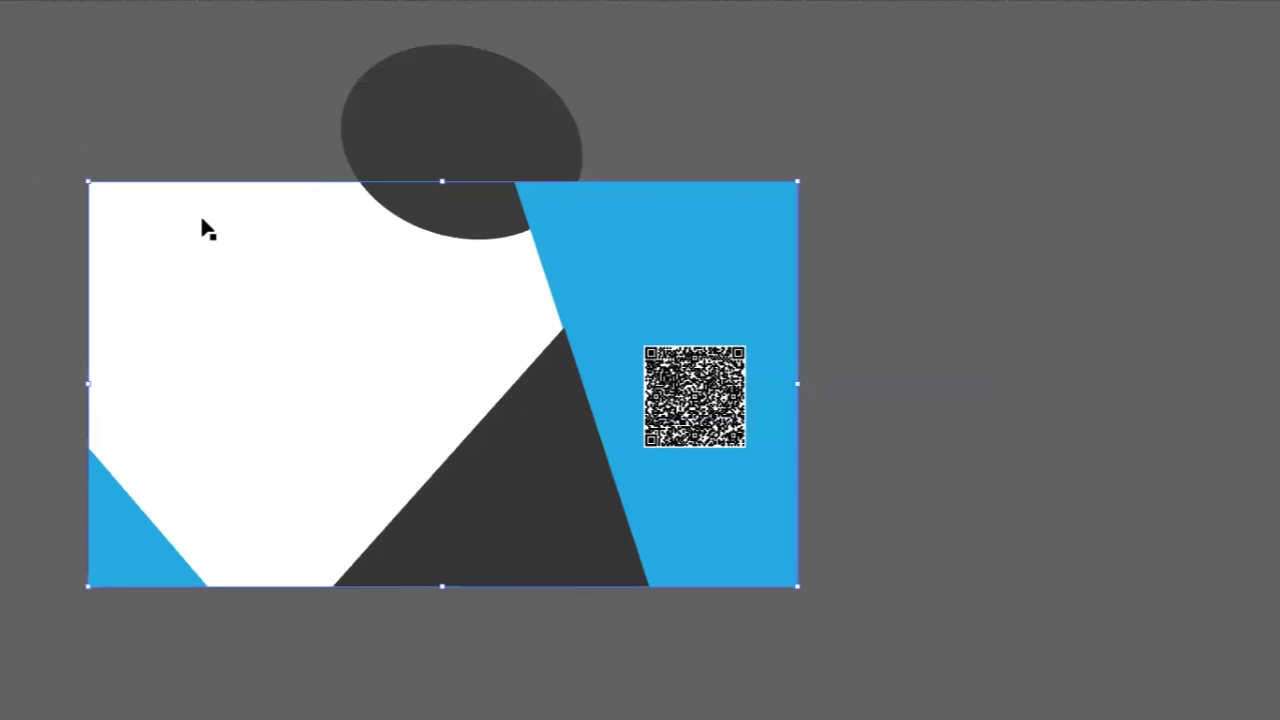
key(ctrl+shift+z)
key(ctrl+shift+a)
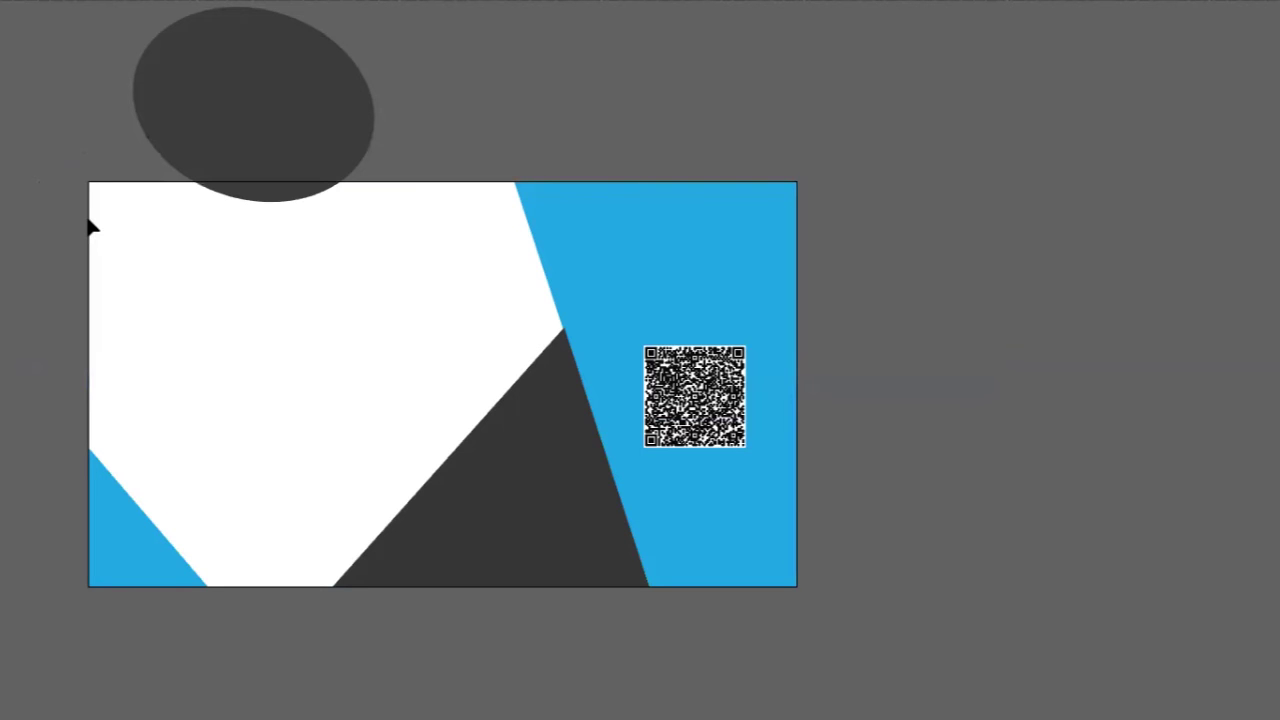
key(ctrl+z)
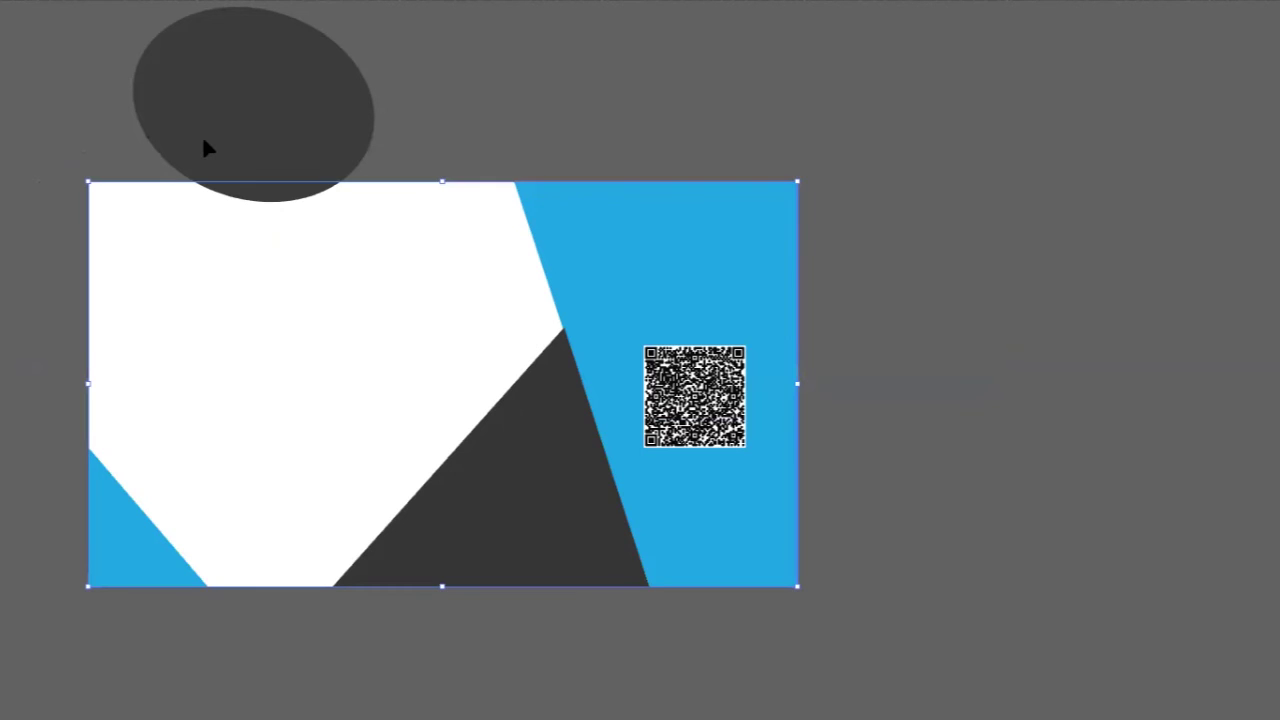
key(ctrl+z)
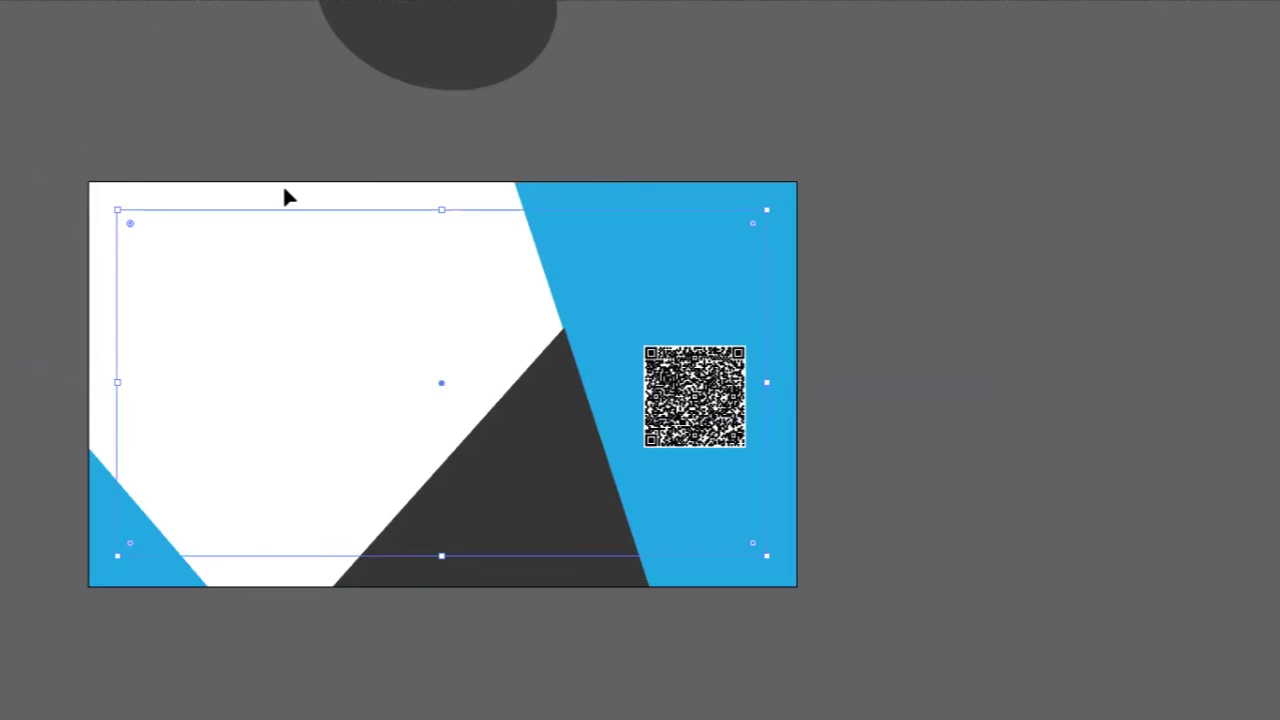
click(108, 207)
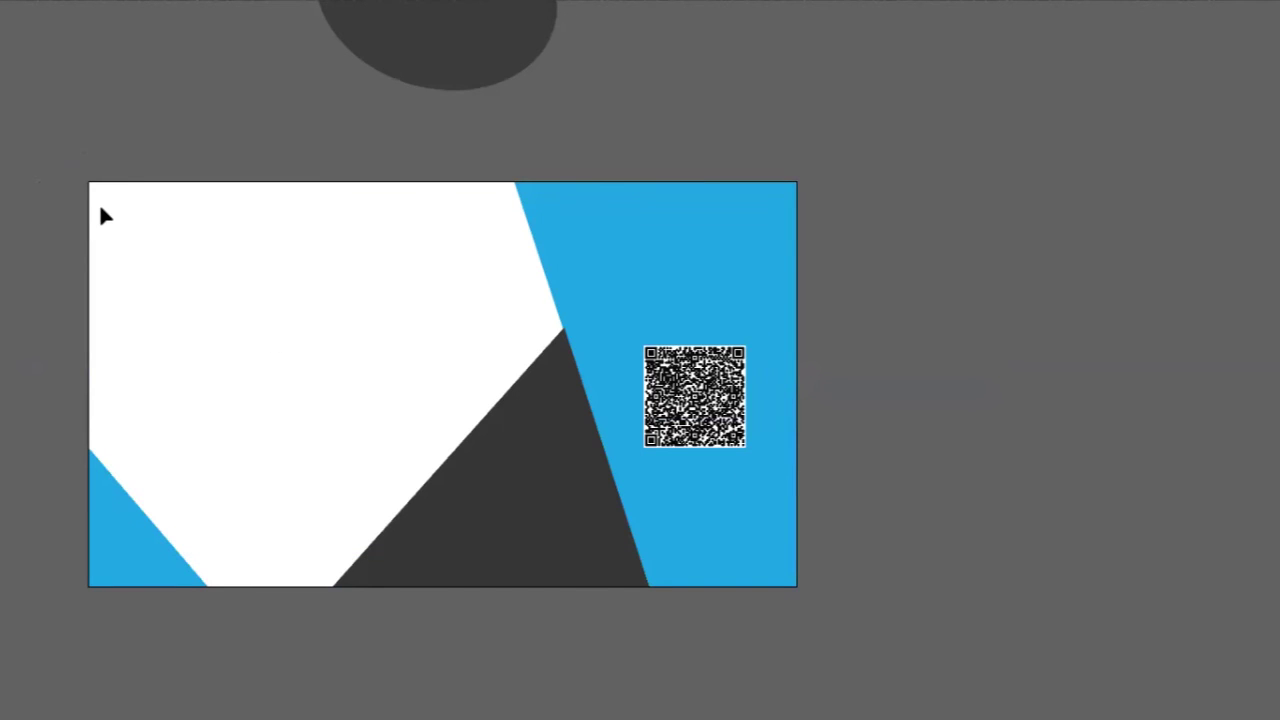
Send the white card background rectangle to the back
drag(394, 40, 161, 196)
click(113, 276)
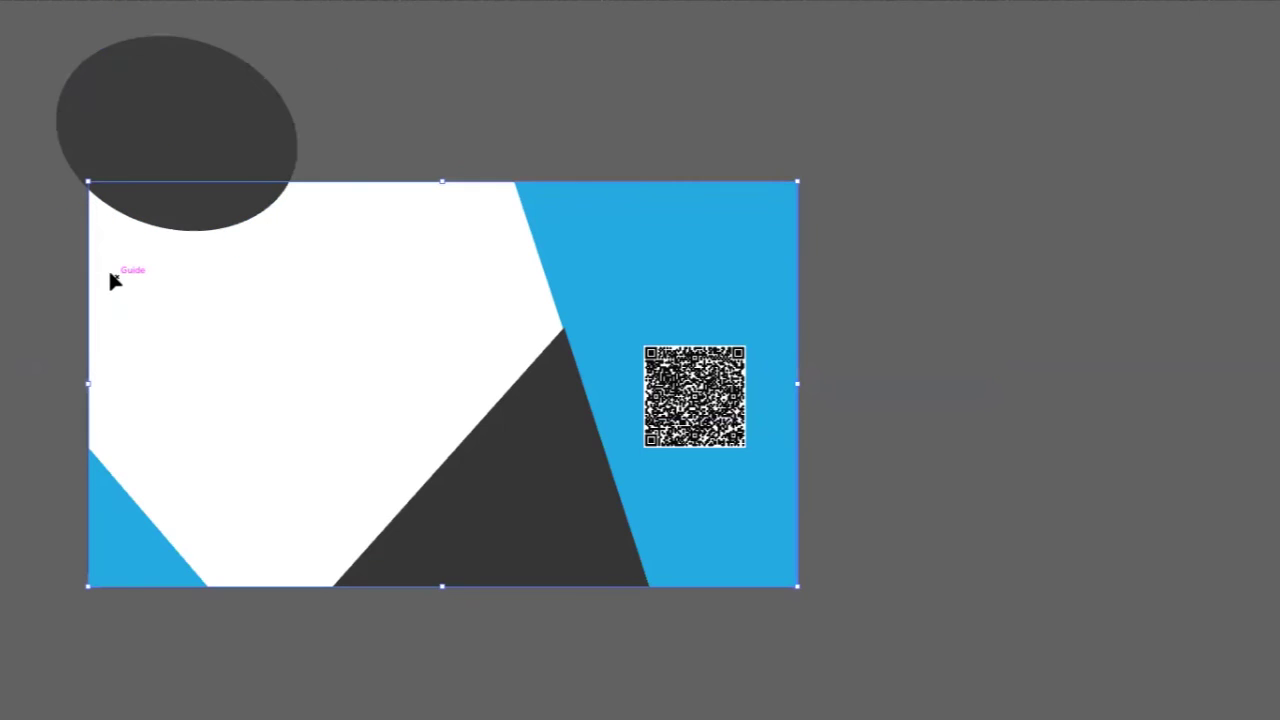
right_click(114, 278)
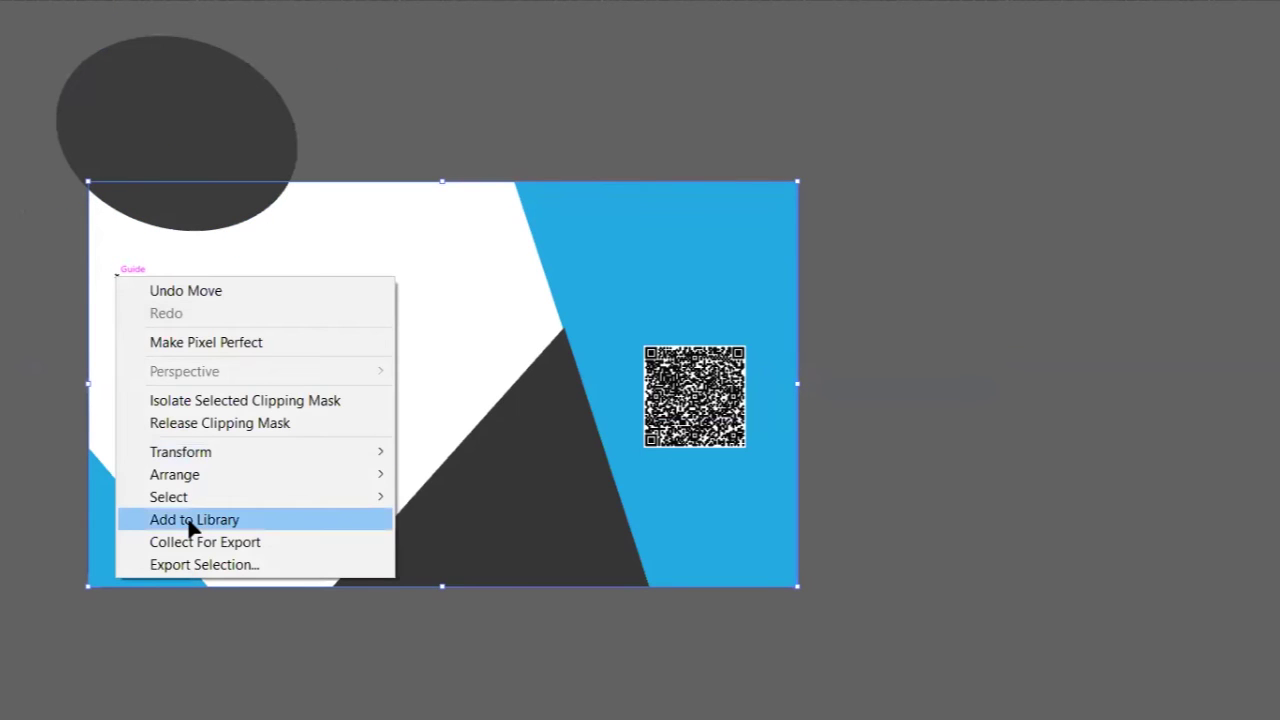
mouse_move(197, 485)
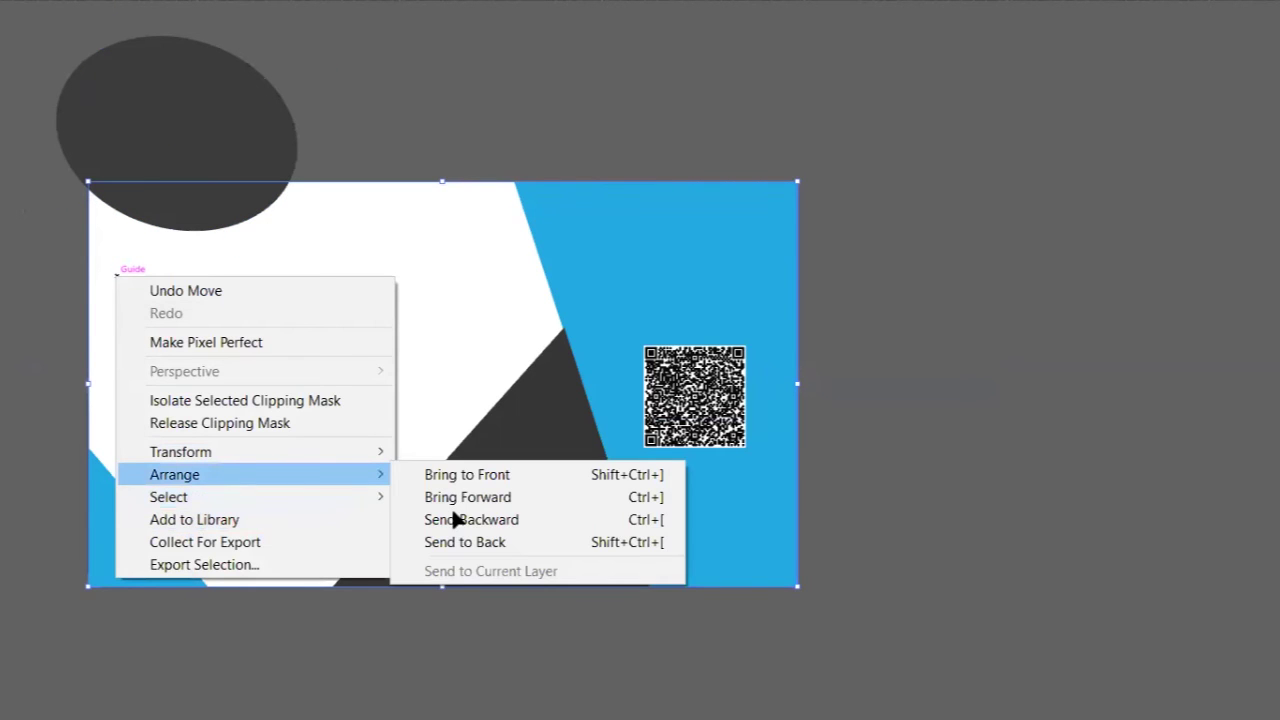
click(323, 214)
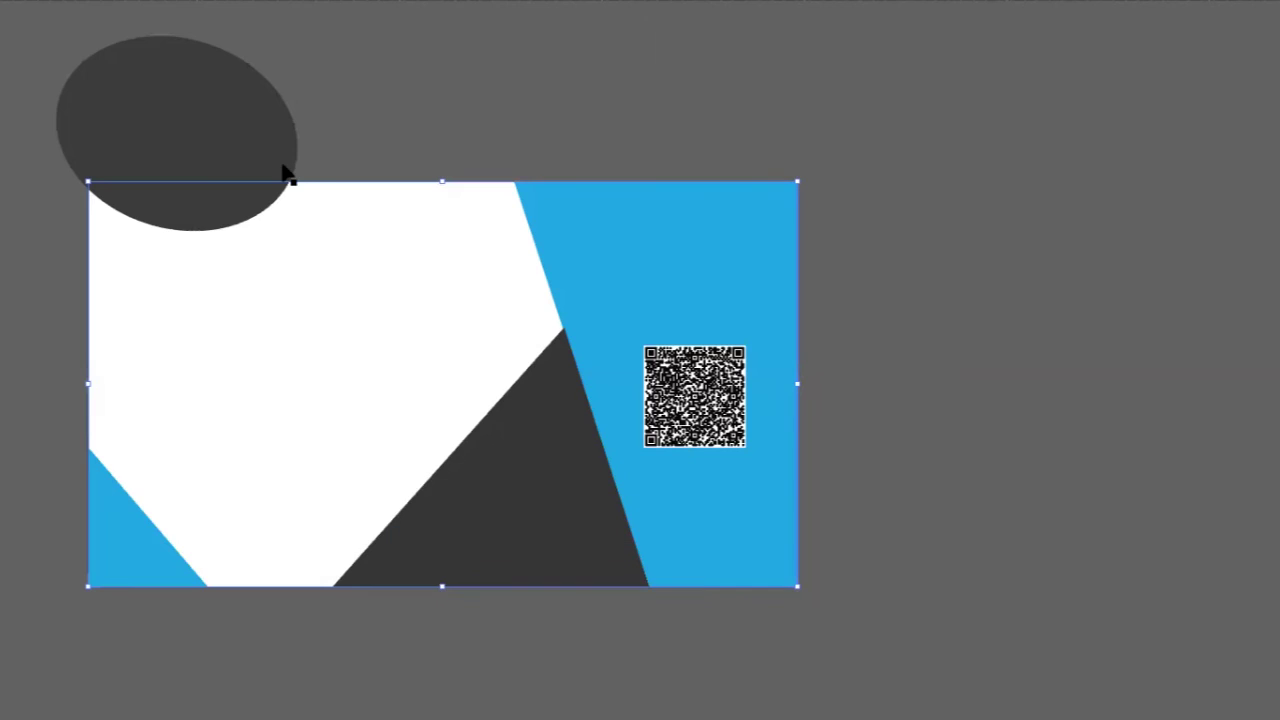
Move the dark ellipse down-left onto the card corner and retry Make Clipping Mask
shift+click(112, 122)
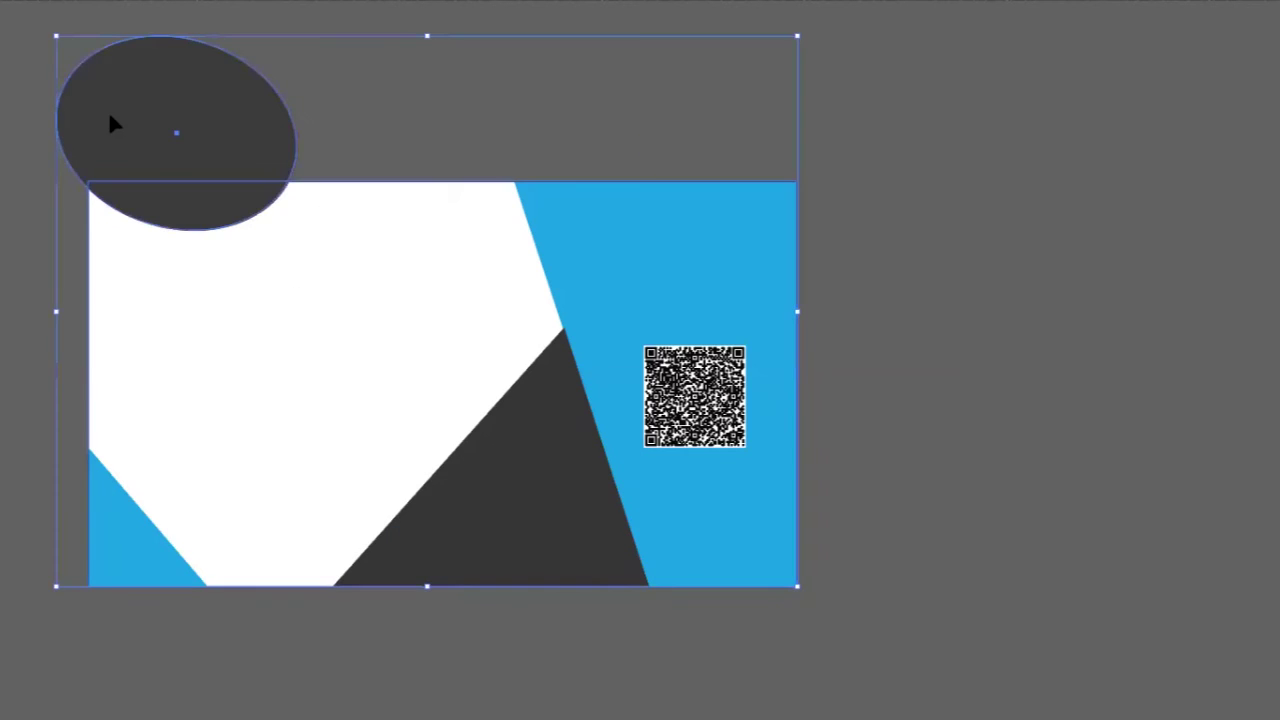
key(ctrl+shift+a)
drag(137, 123, 2, 160)
key(ctrl+shift+a)
key(ctrl+a)
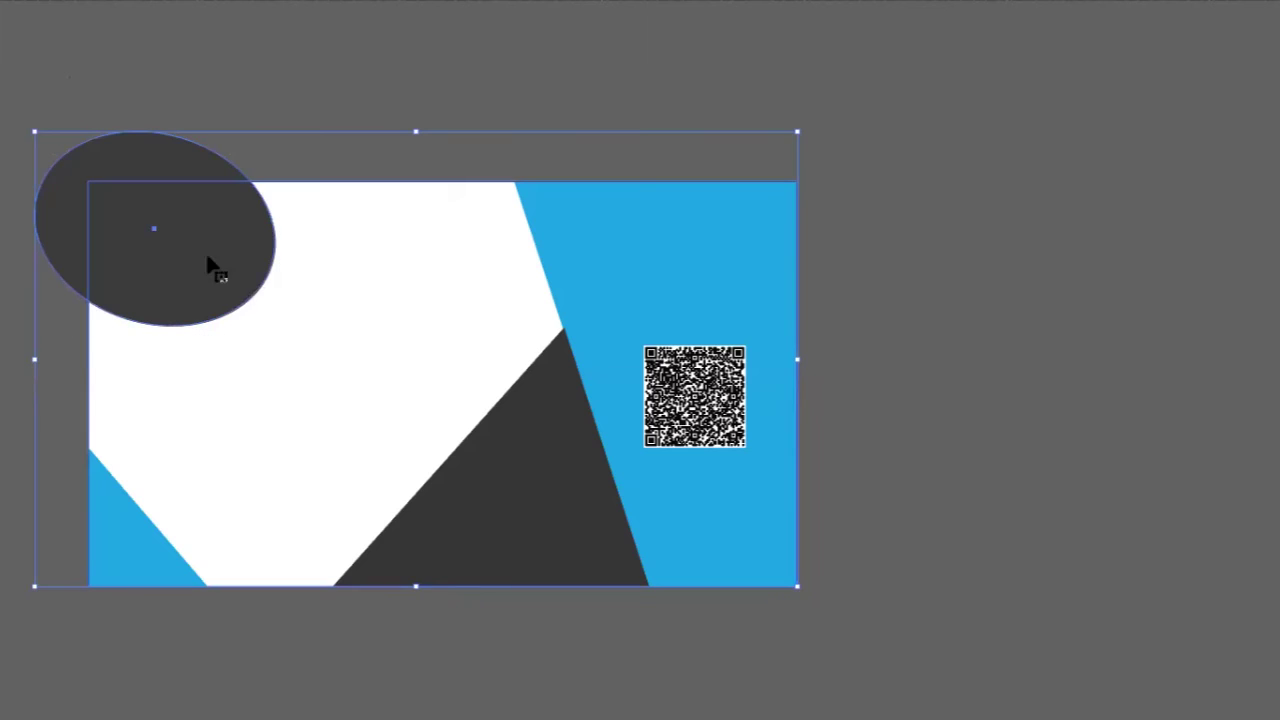
right_click(210, 262)
click(278, 372)
click(900, 385)
Delete the dark ellipse from the card
key(ctrl+shift+a)
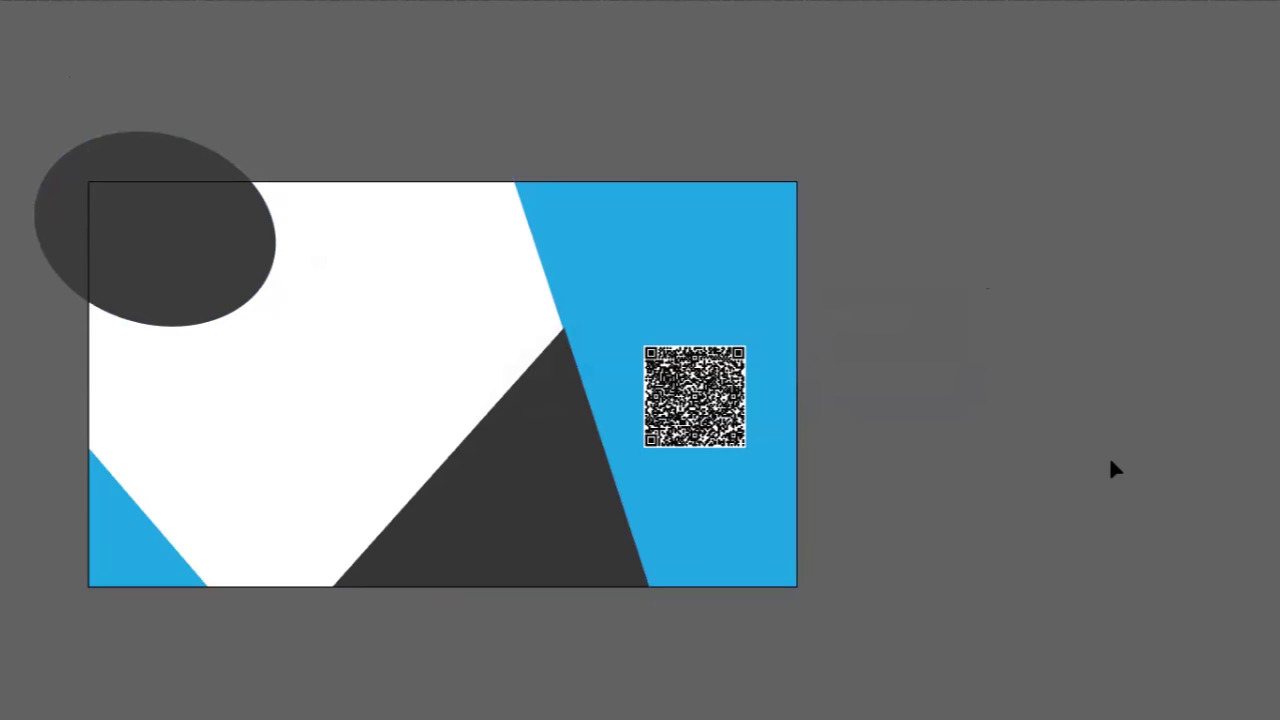
click(198, 200)
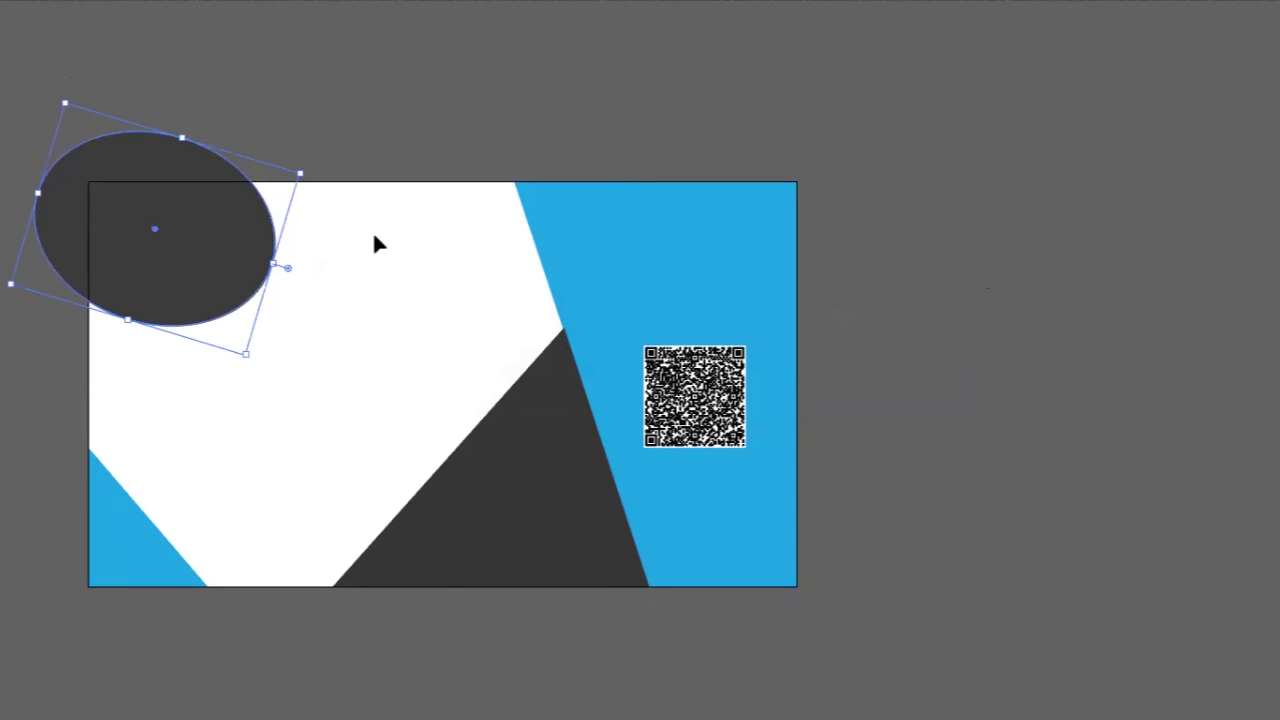
key(Delete)
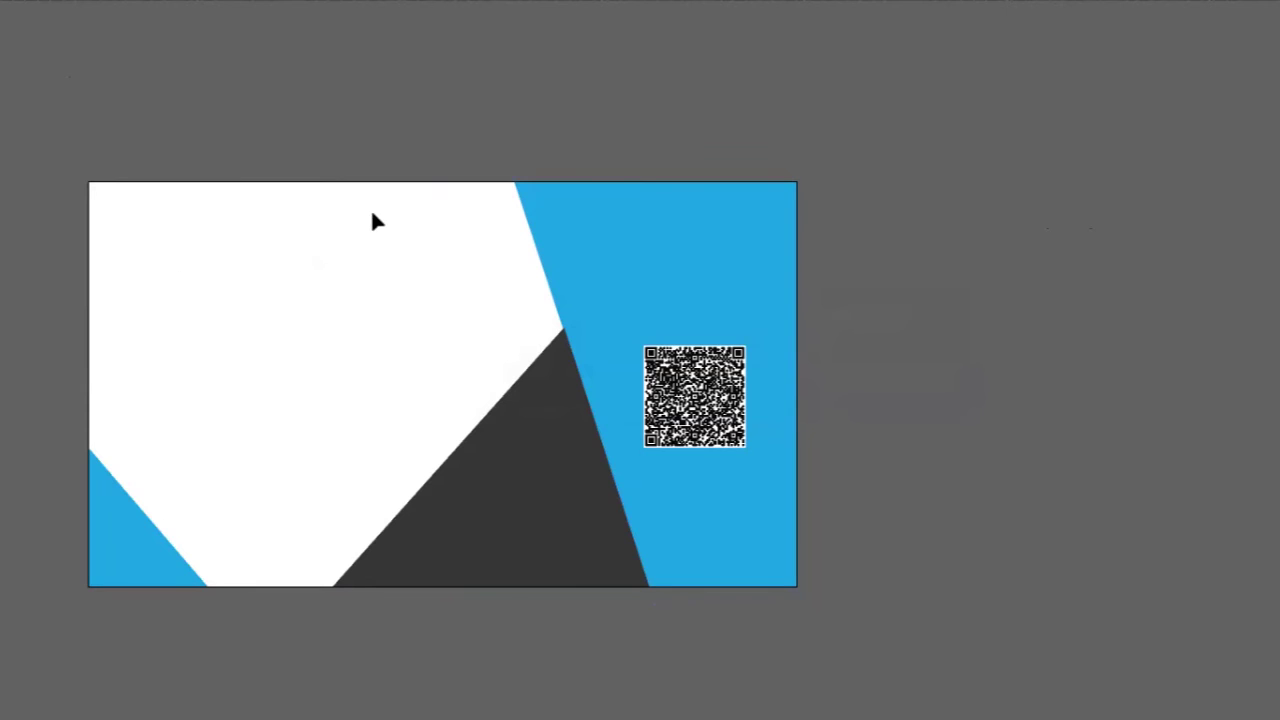
Type 'your logo' as a text line at the card's top-left
key(t)
click(116, 241)
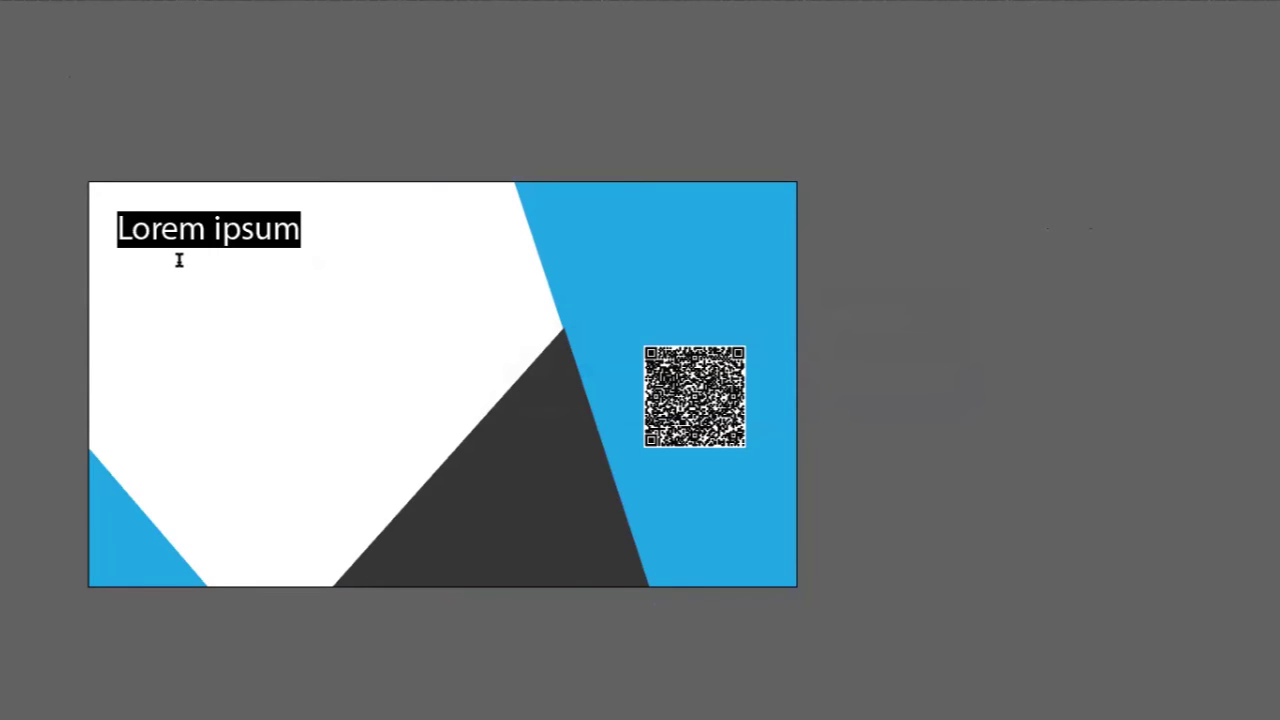
key(BackSpace)
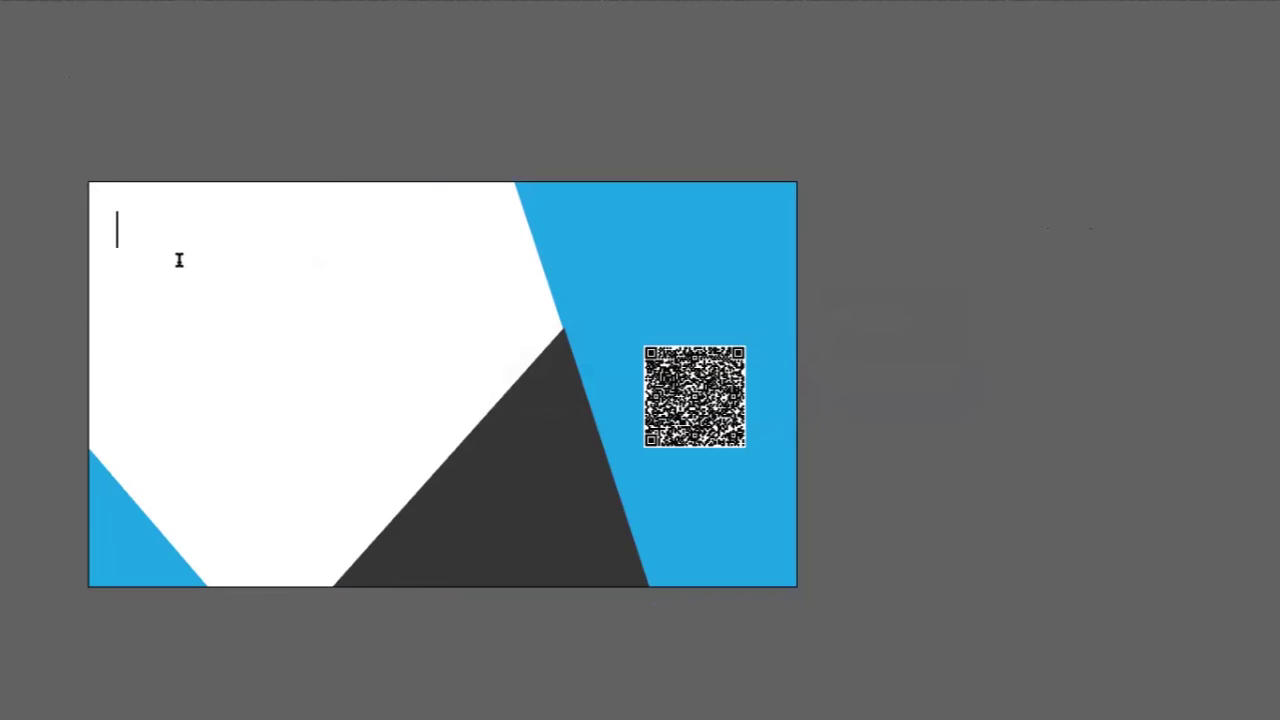
text(your loh)
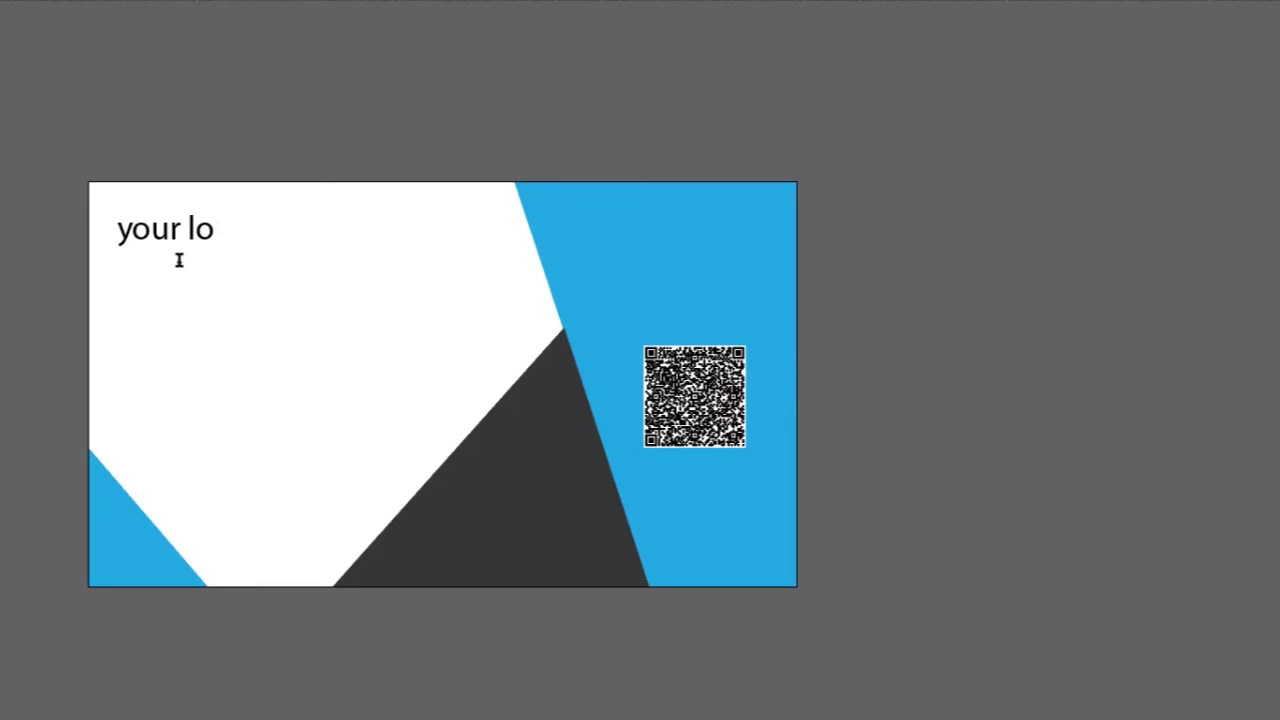
key(BackSpace)
text(go)
Reposition the 'your logo' text on the white panel
drag(251, 236, 119, 228)
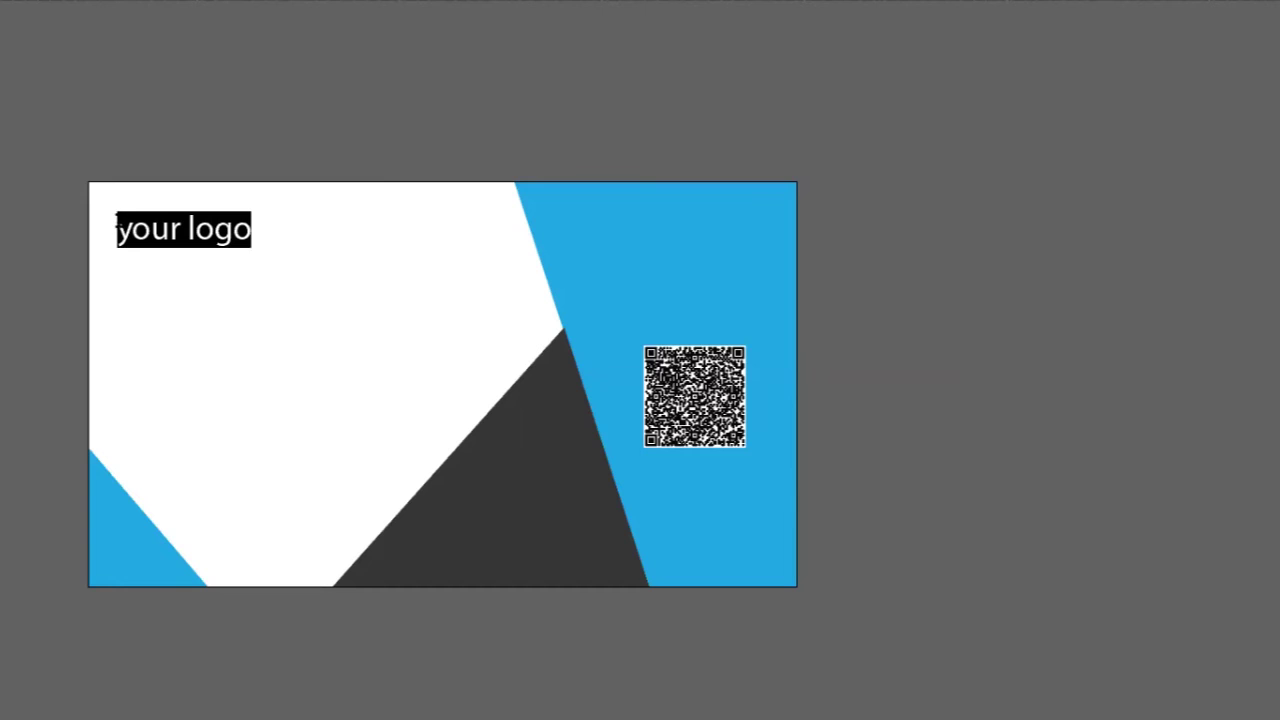
drag(196, 222, 190, 254)
click(259, 326)
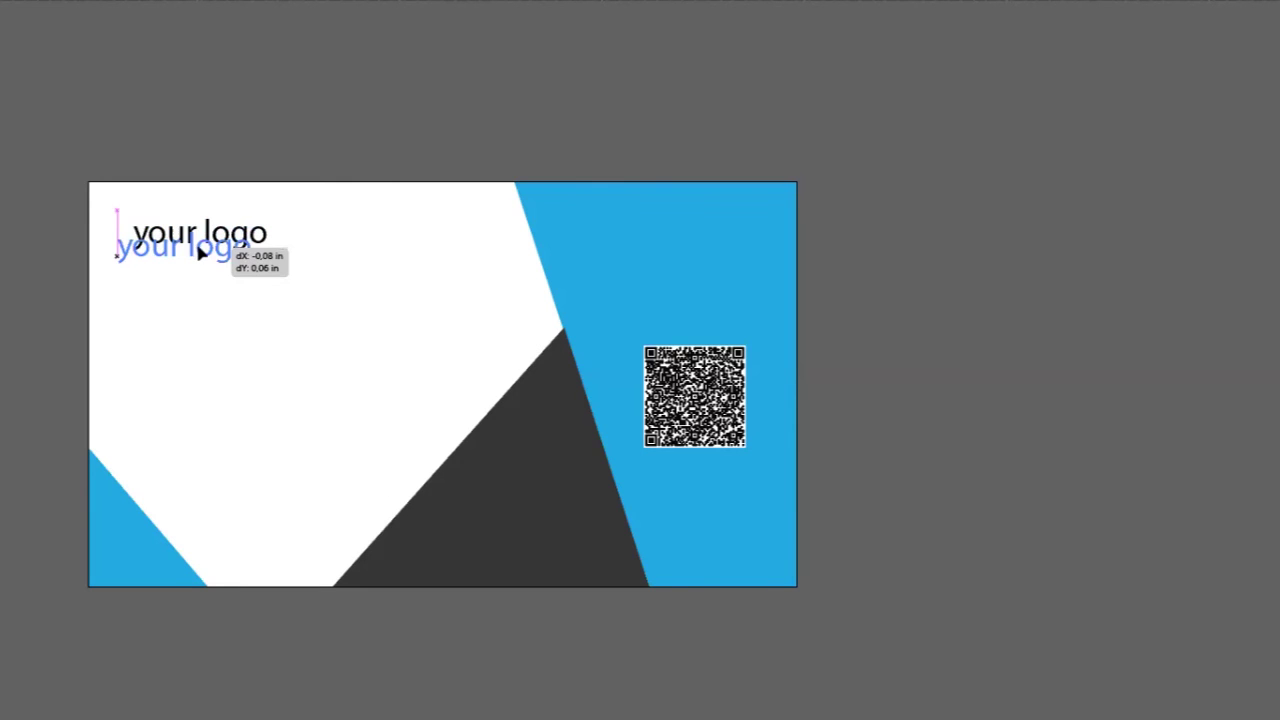
click(185, 383)
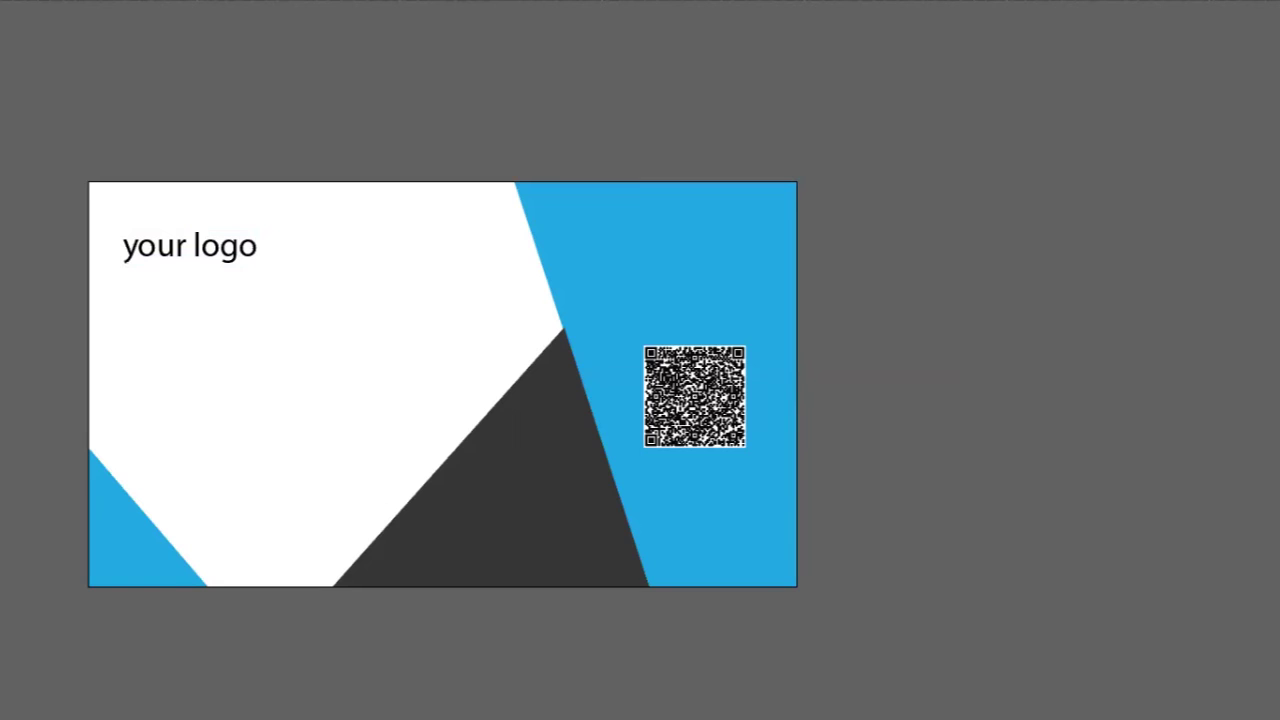
click(37, 211)
Draw a box below 'your logo' with no fill and a black outline
drag(120, 310, 417, 491)
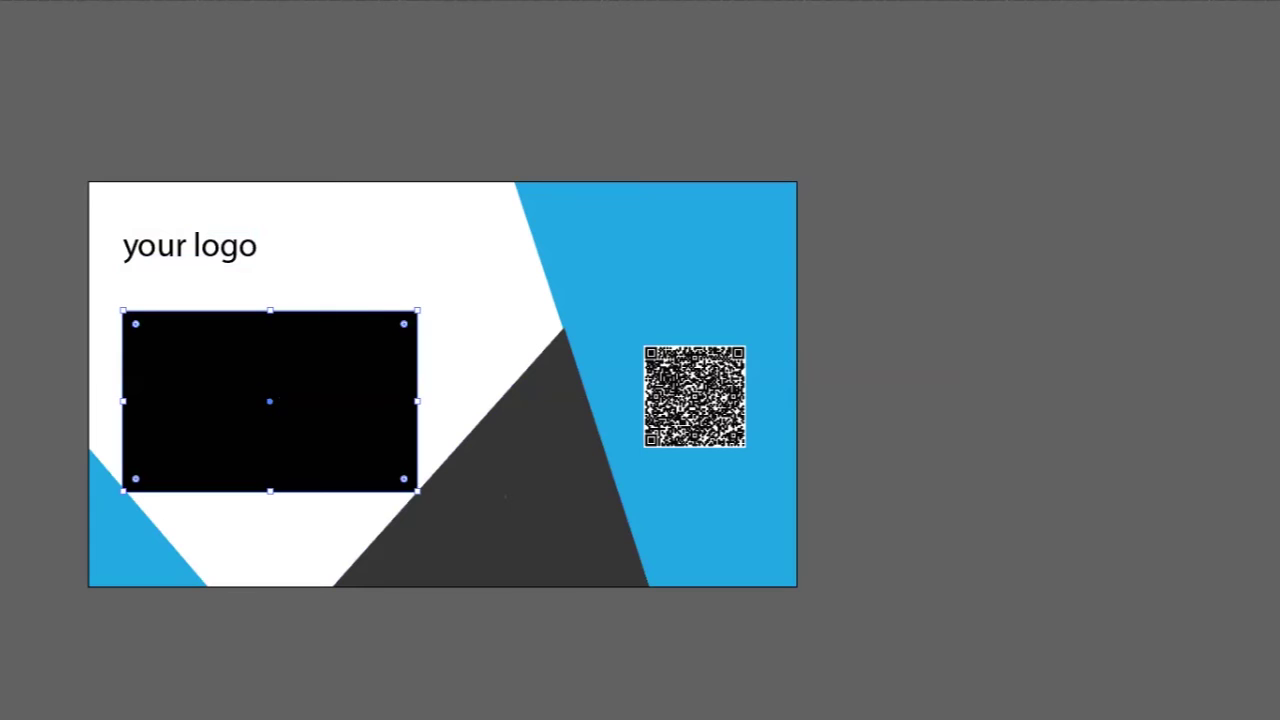
key(slash)
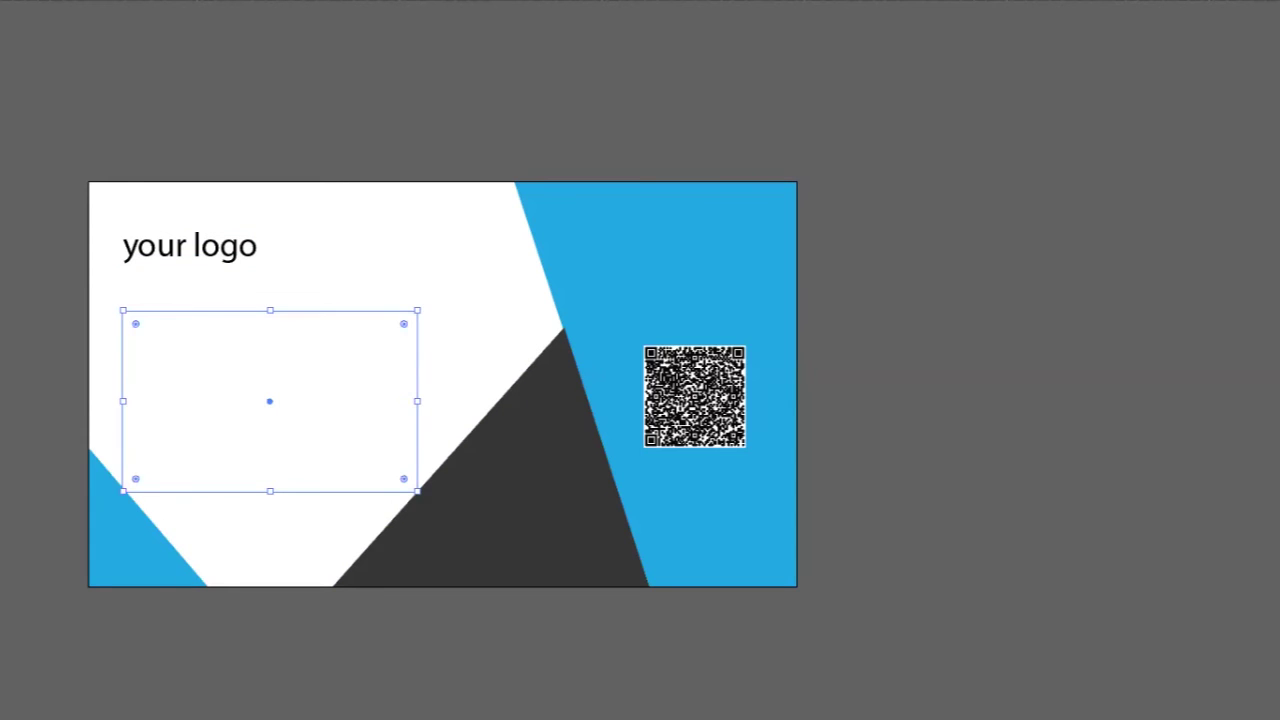
key(ctrl+F9)
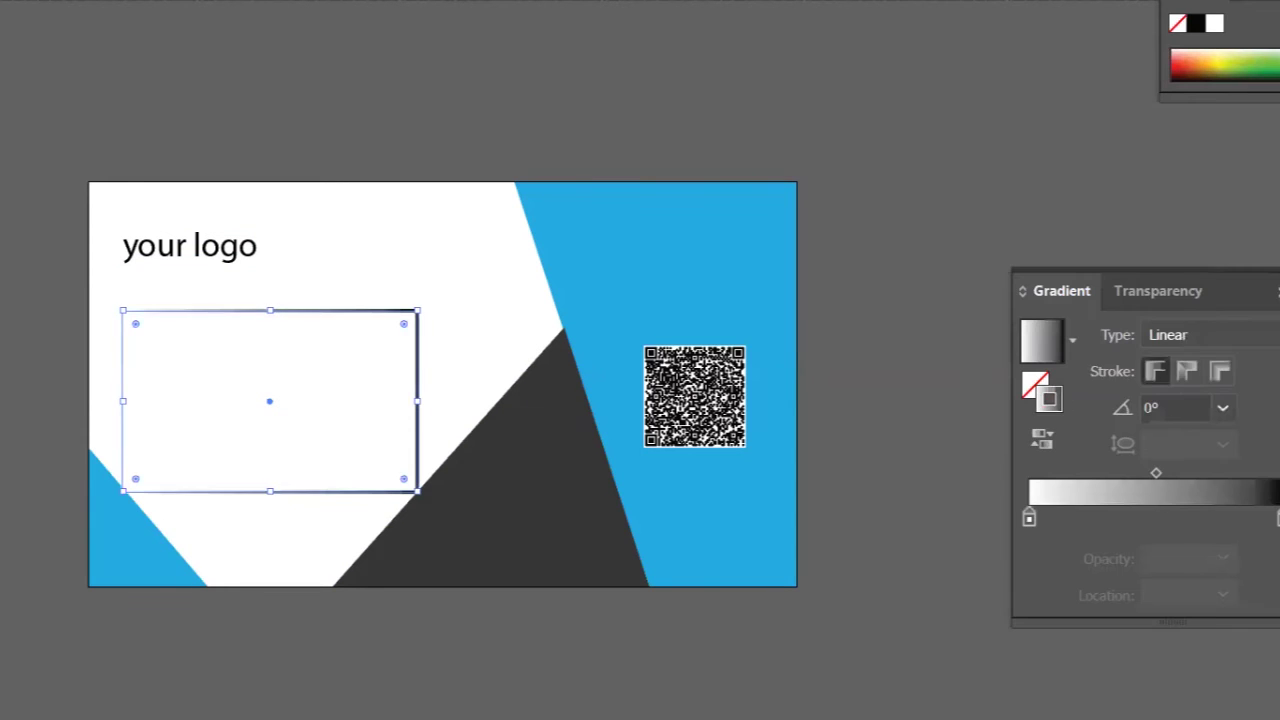
click(40, 337)
click(273, 315)
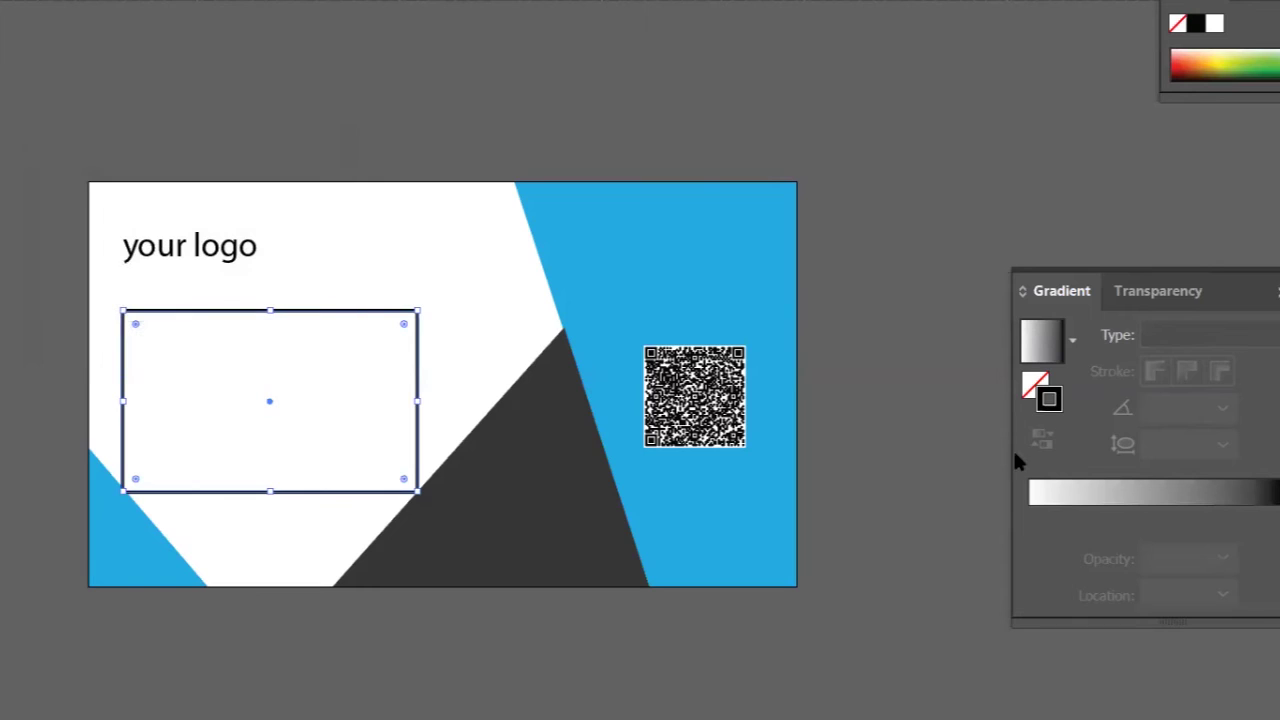
key(ctrl+F9)
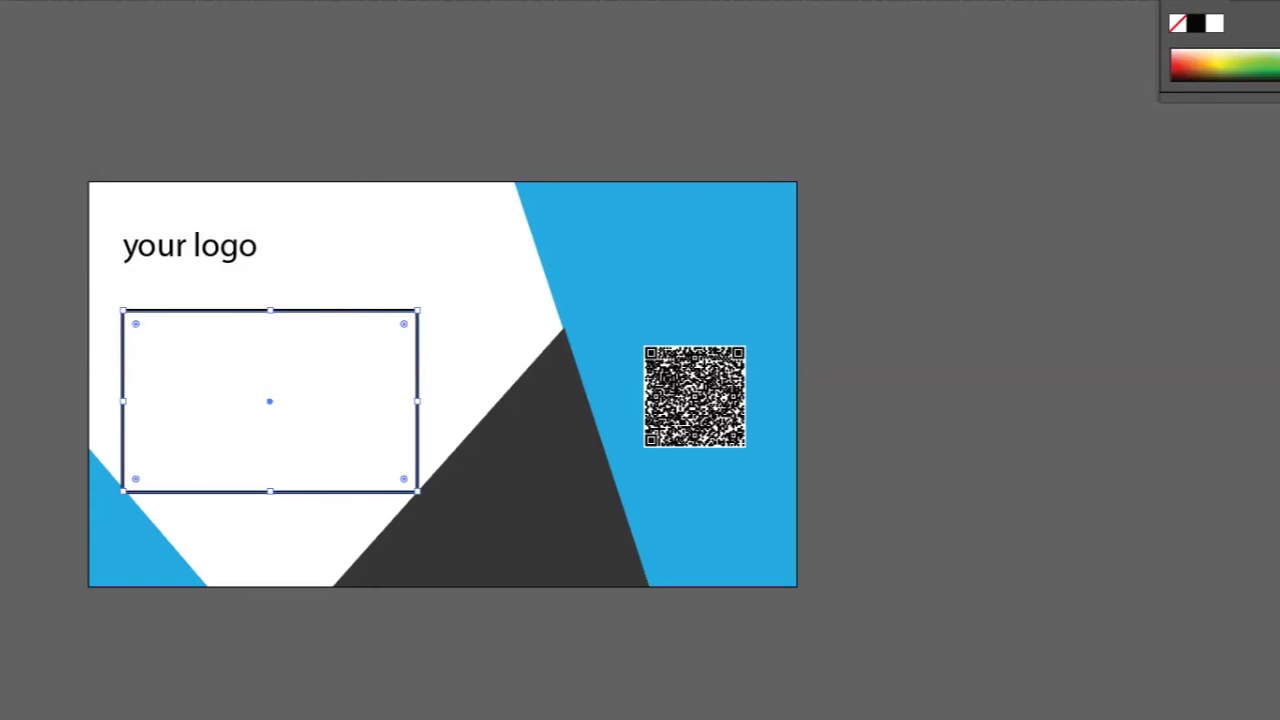
Type 'ALL INFO' inside the outlined box
key(t)
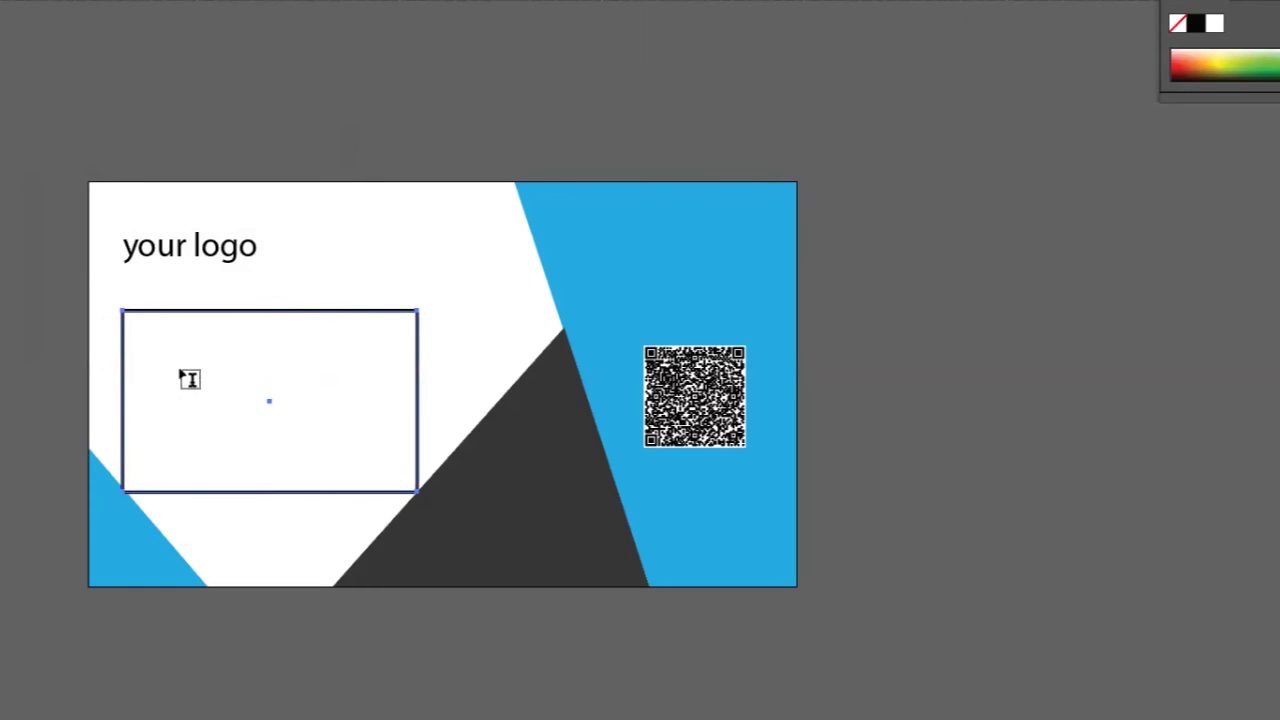
click(171, 428)
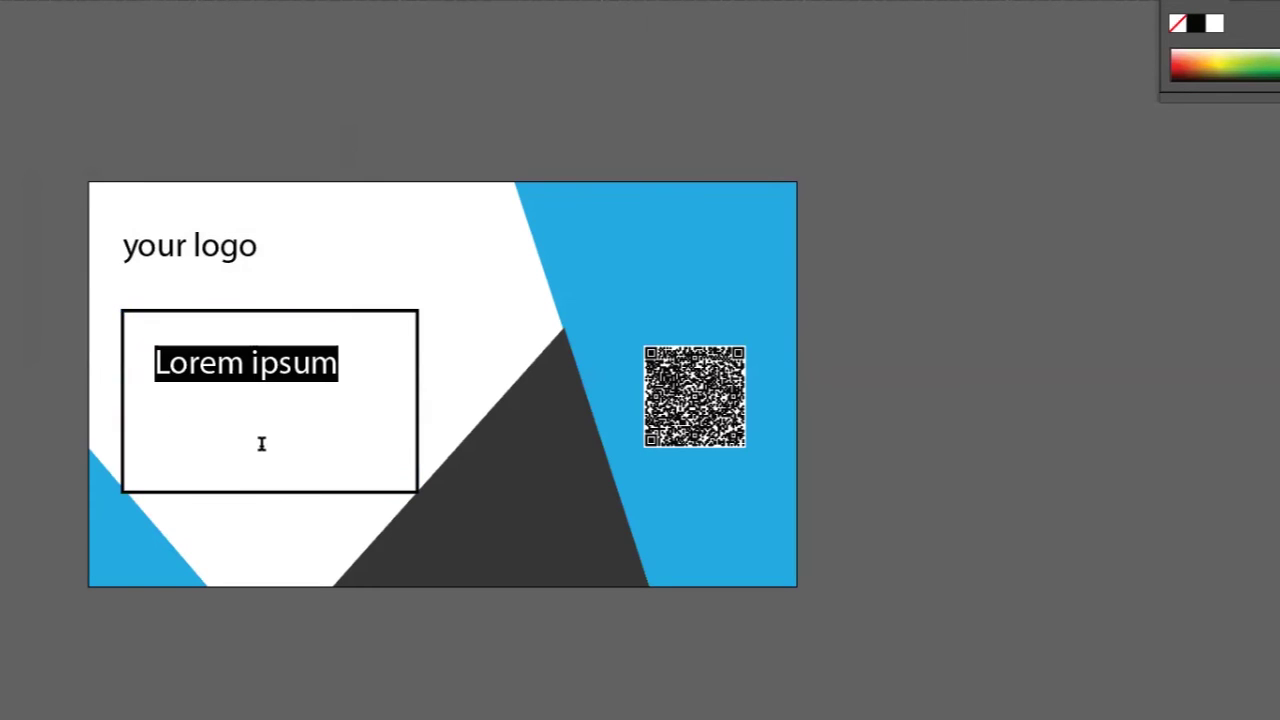
key(BackSpace)
text(ALL INFO)
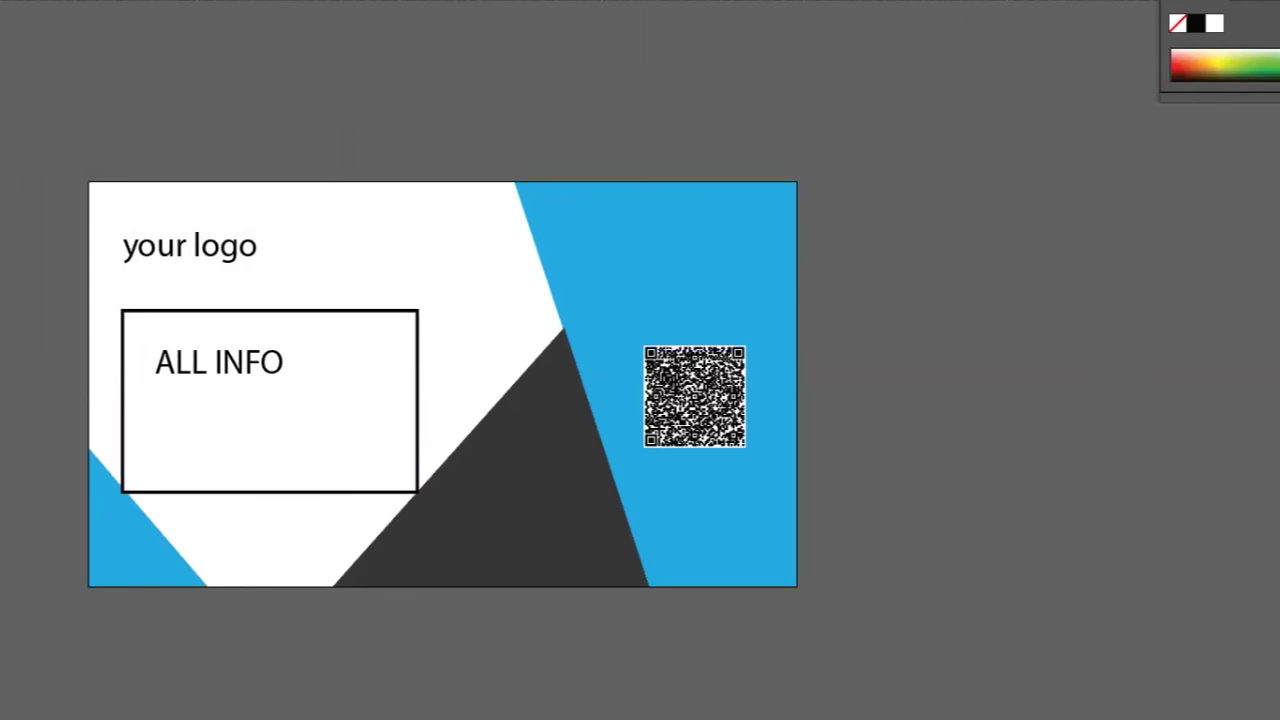
Move the ALL INFO box slightly left and down, undoing an accidental skew
key(Escape)
click(972, 340)
click(283, 311)
key(ctrl+shift+a)
drag(324, 332, 152, 502)
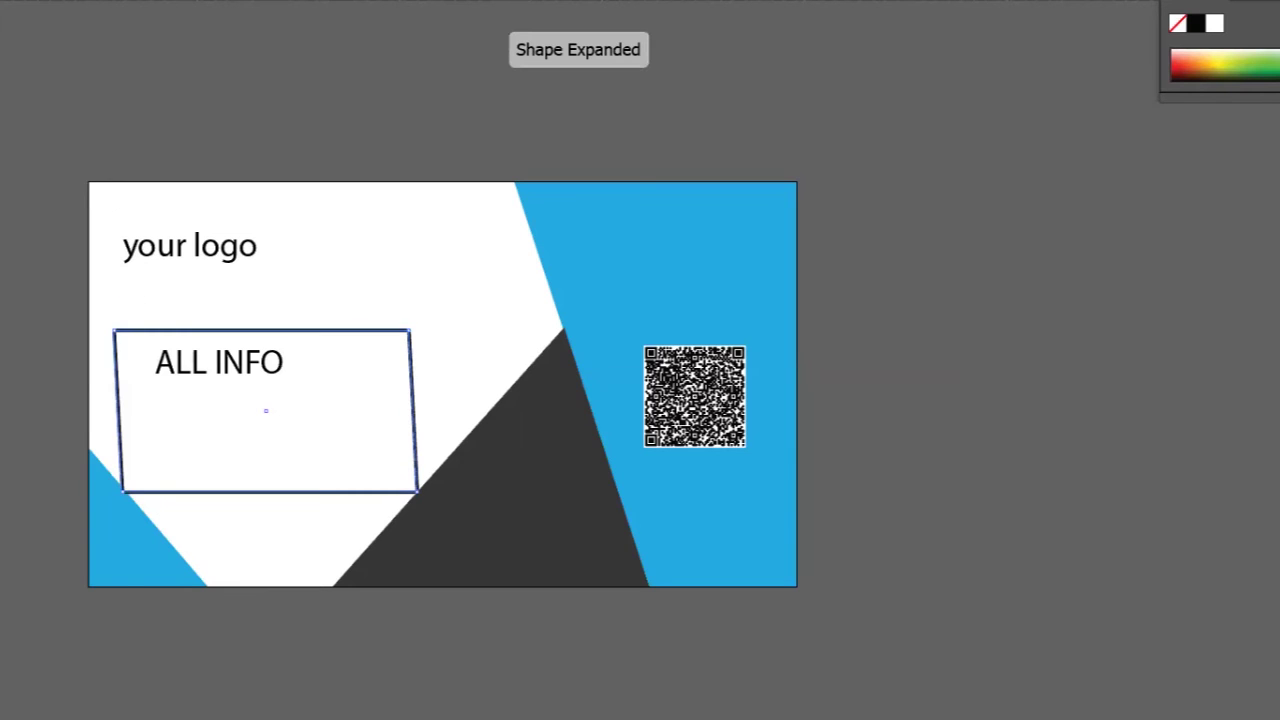
key(ctrl+z)
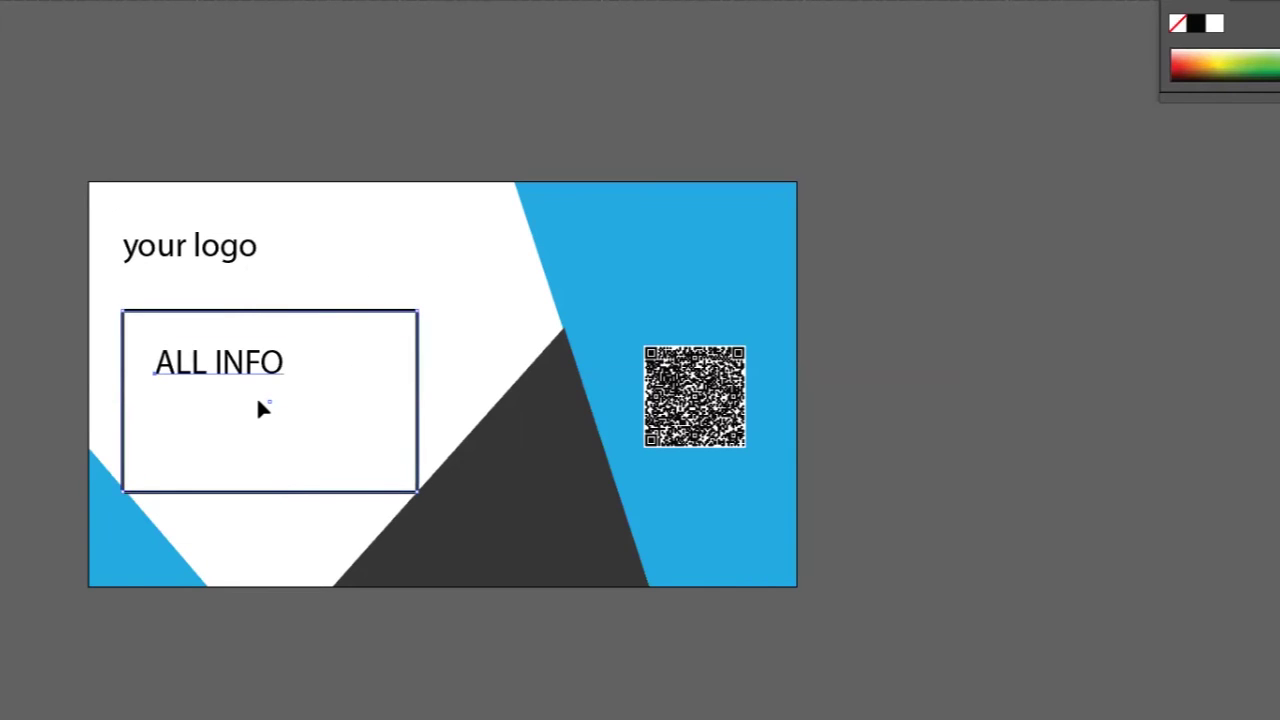
click(224, 420)
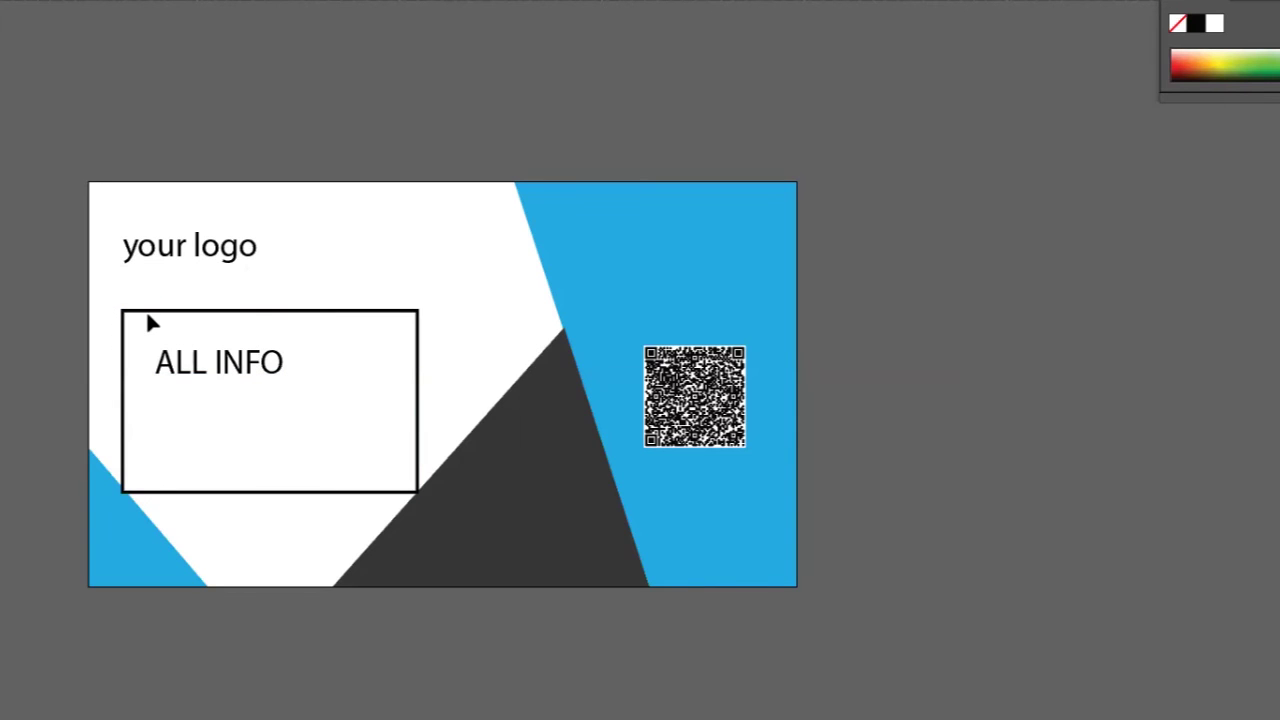
drag(221, 349, 226, 385)
Nudge the 'ALL INFO' text down toward the middle of the box
click(231, 397)
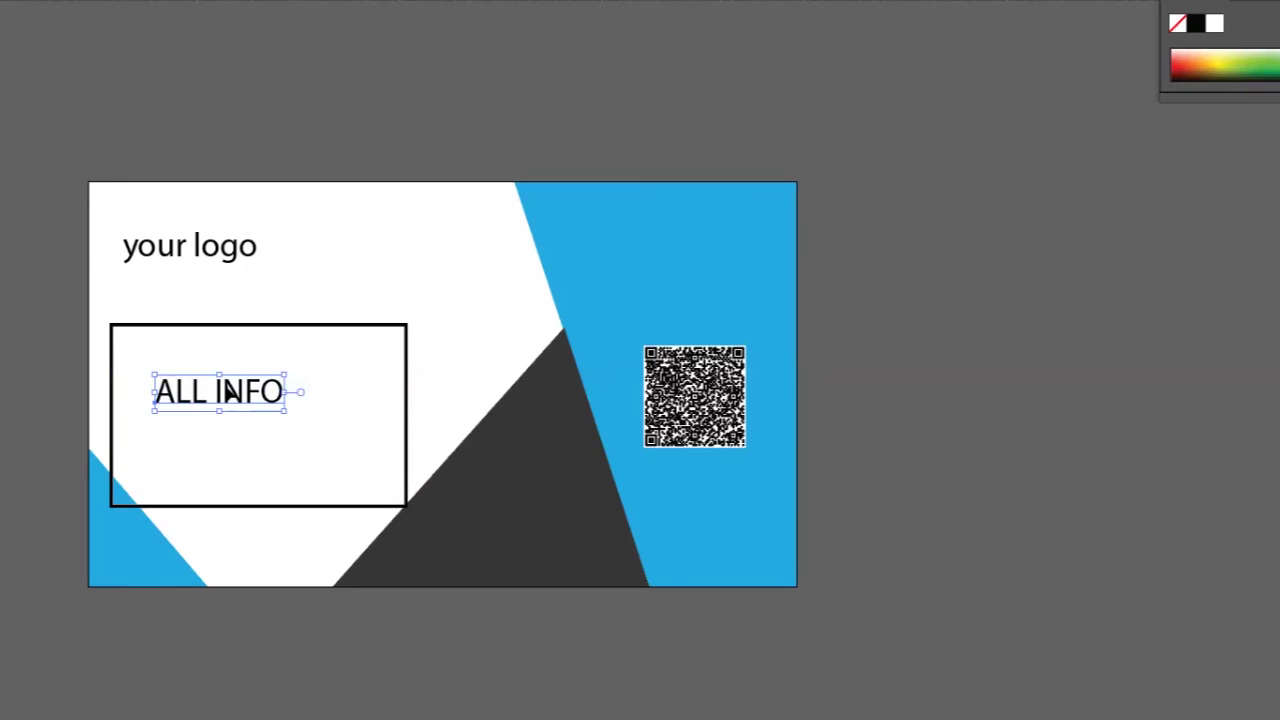
key(shift+Down)
key(shift+Down)
key(shift+Down)
click(228, 394)
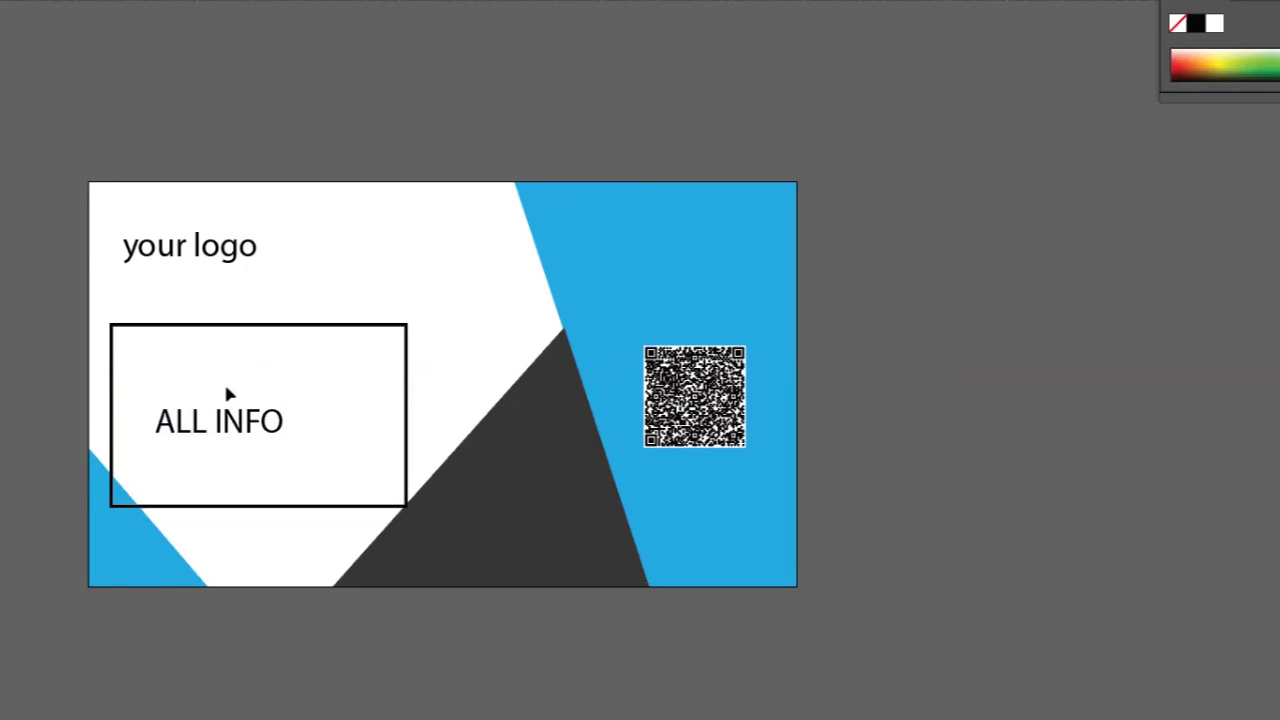